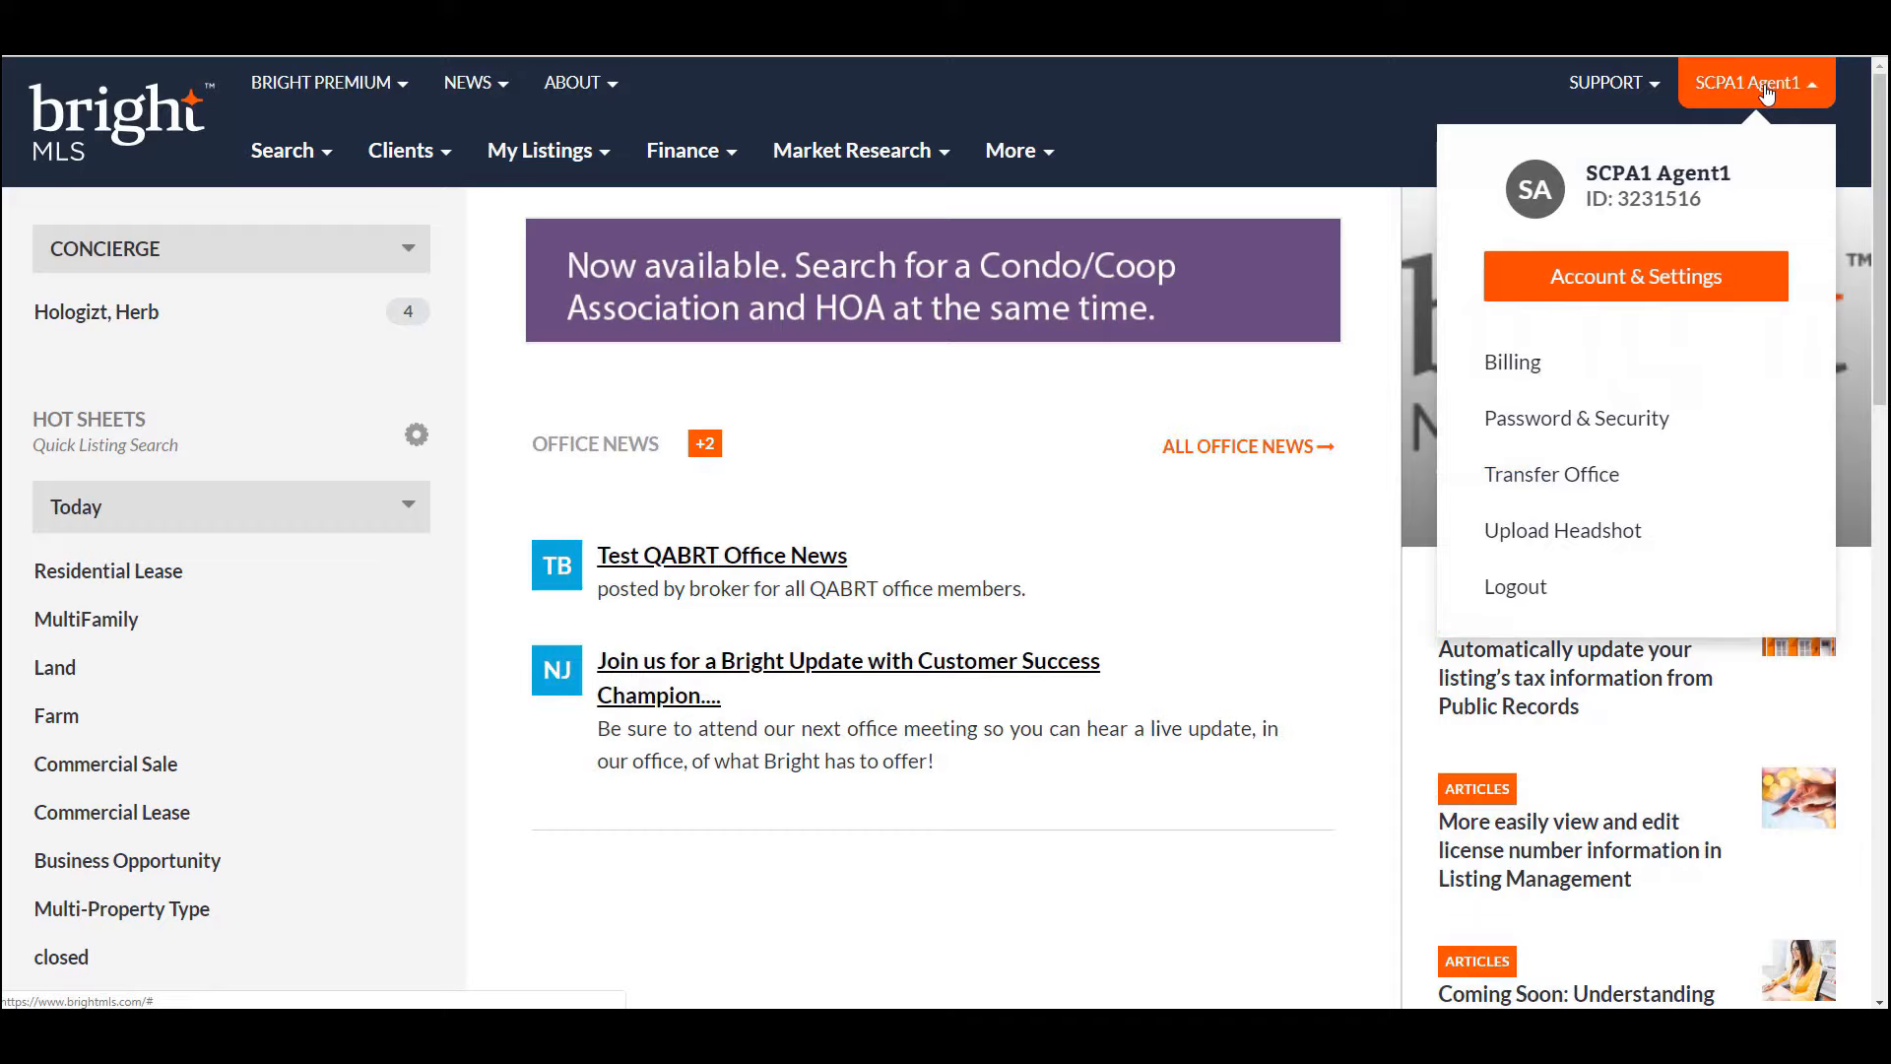
- Go to Account & Settings and open the MLS Settings page
{"action": "left_click", "coordinate": [1675, 272]}
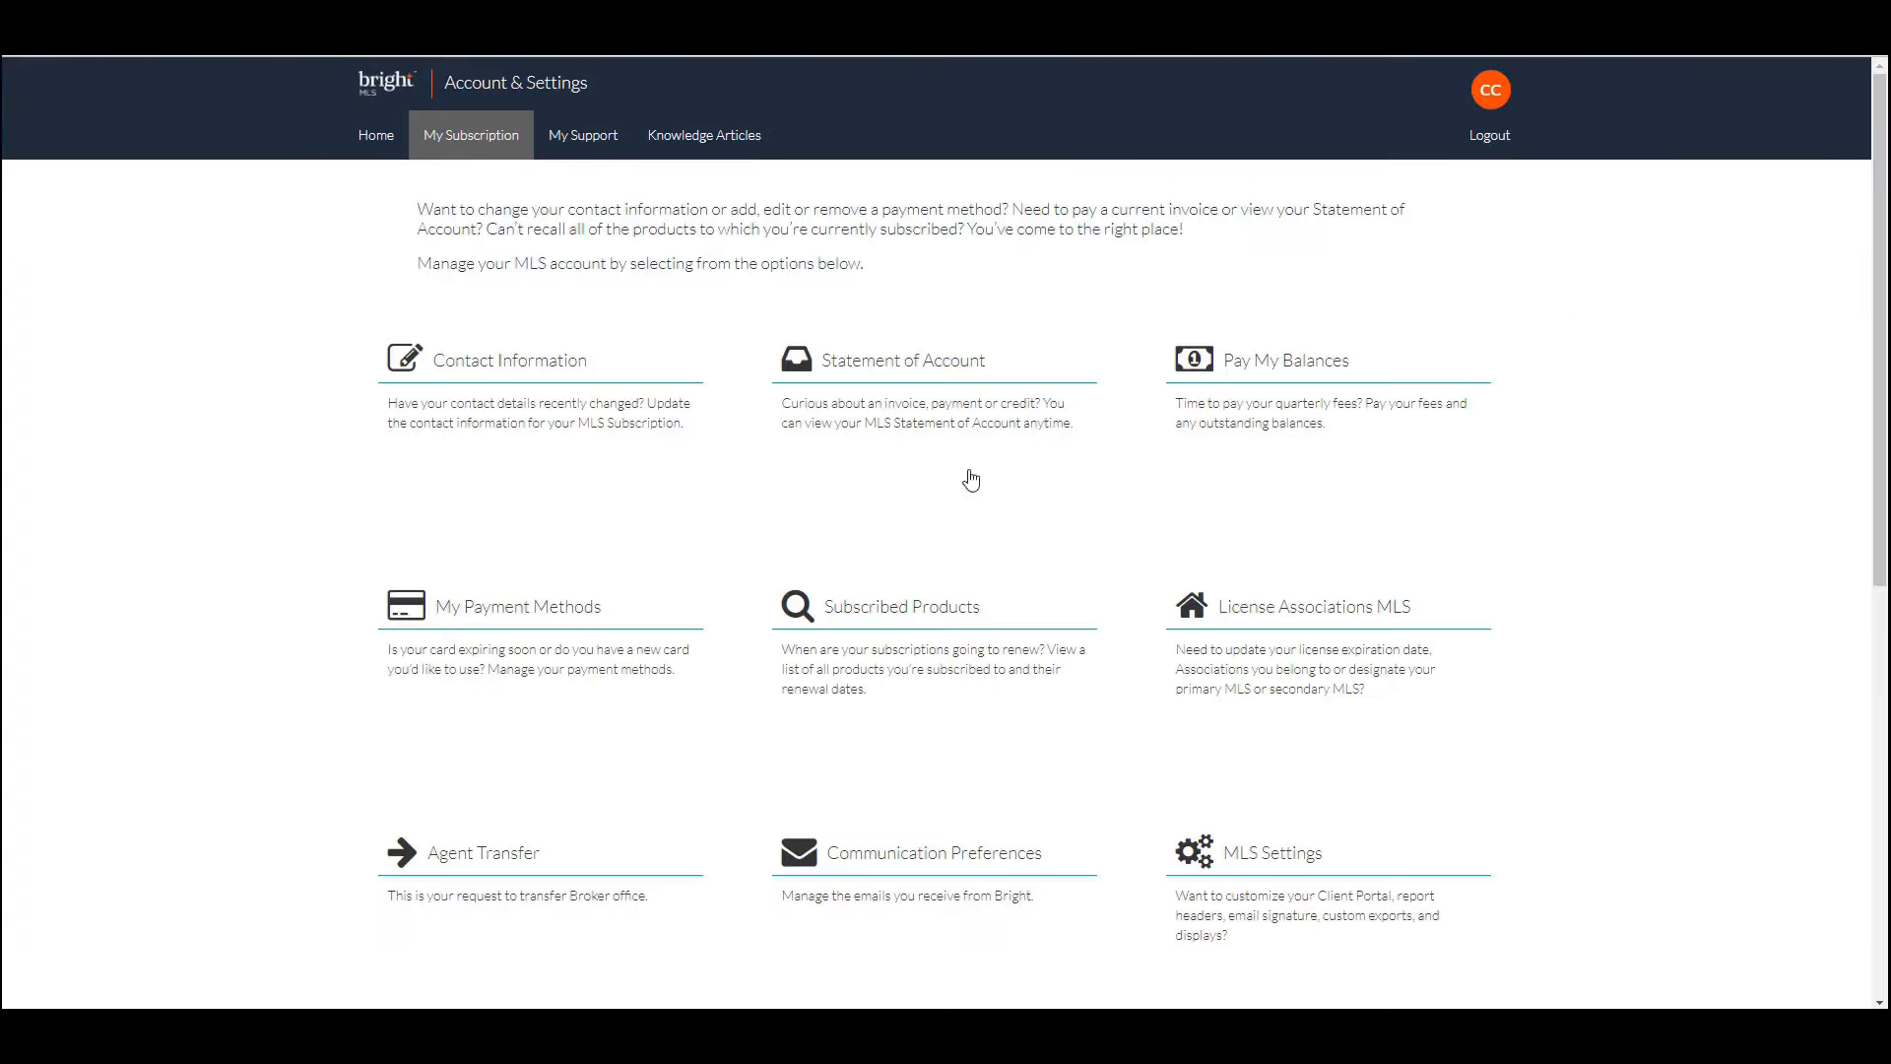
{"action": "scroll", "coordinate": [1487, 478], "scroll_direction": "down", "scroll_amount": 3}
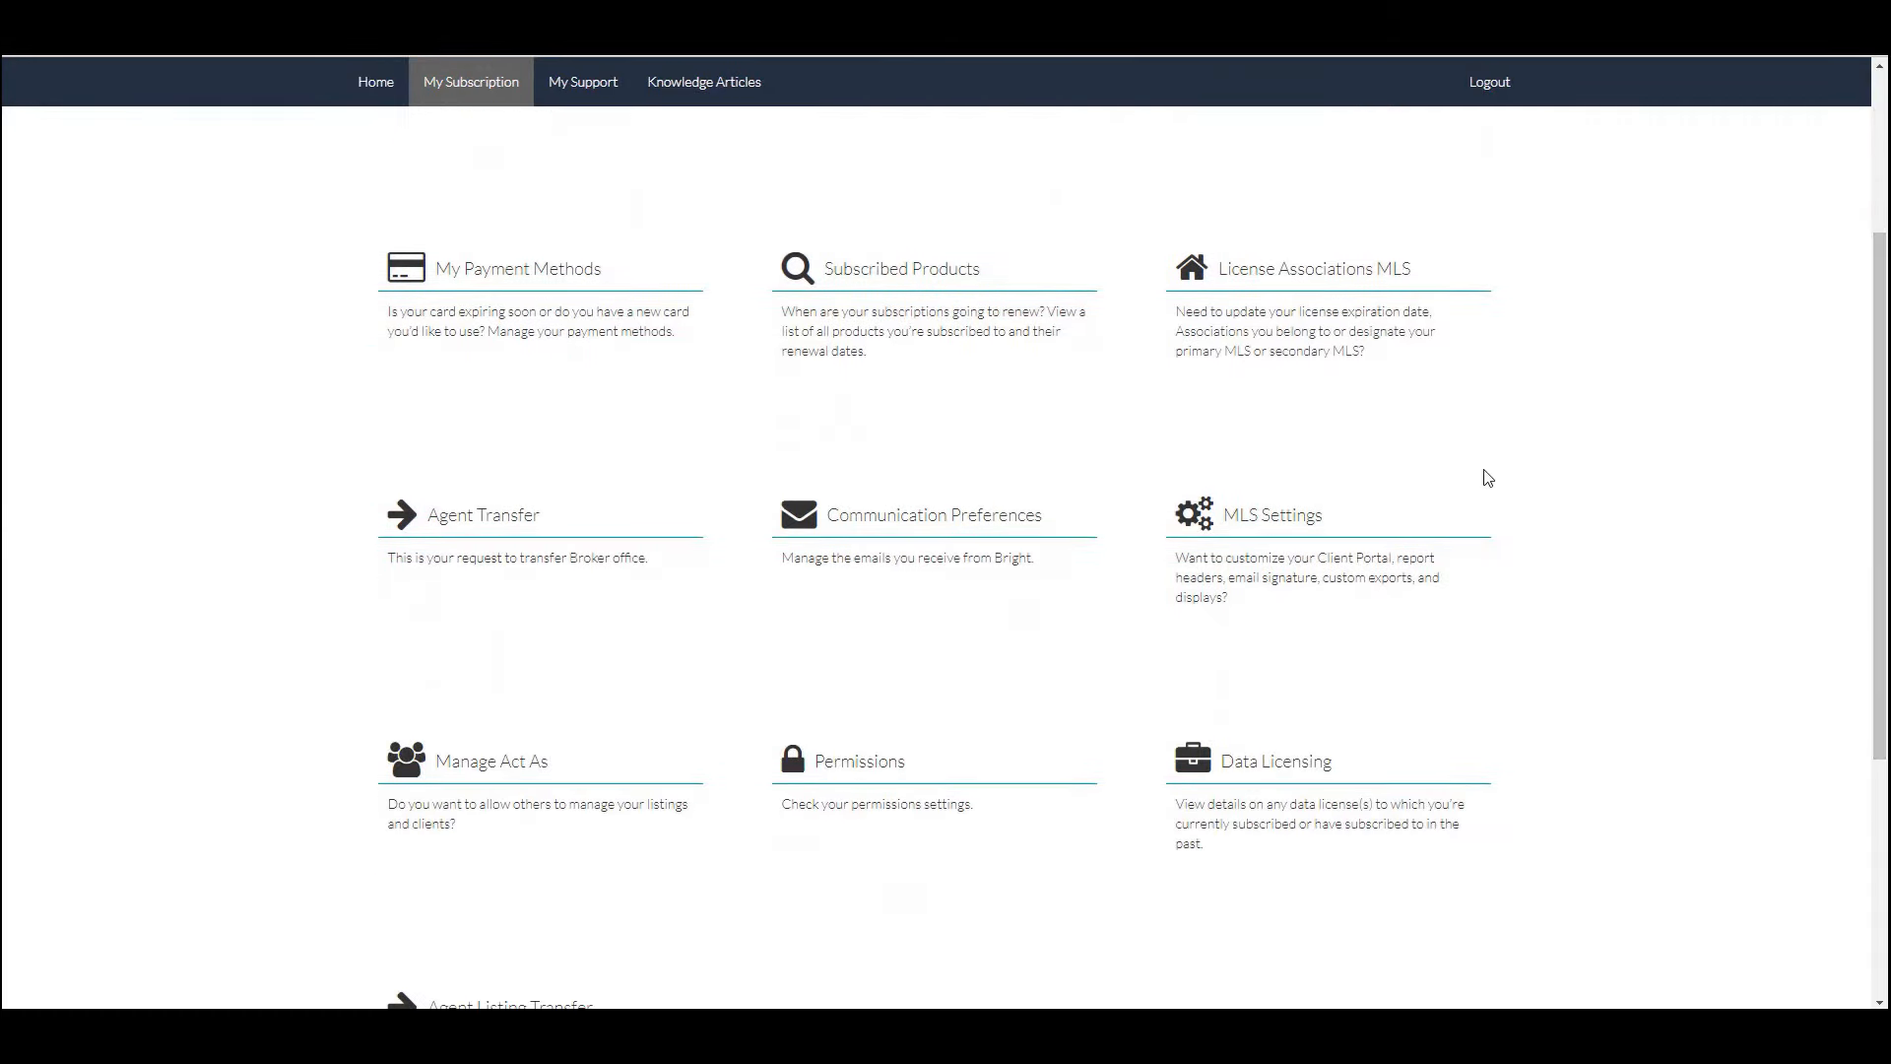
{"action": "left_click", "coordinate": [1288, 517]}
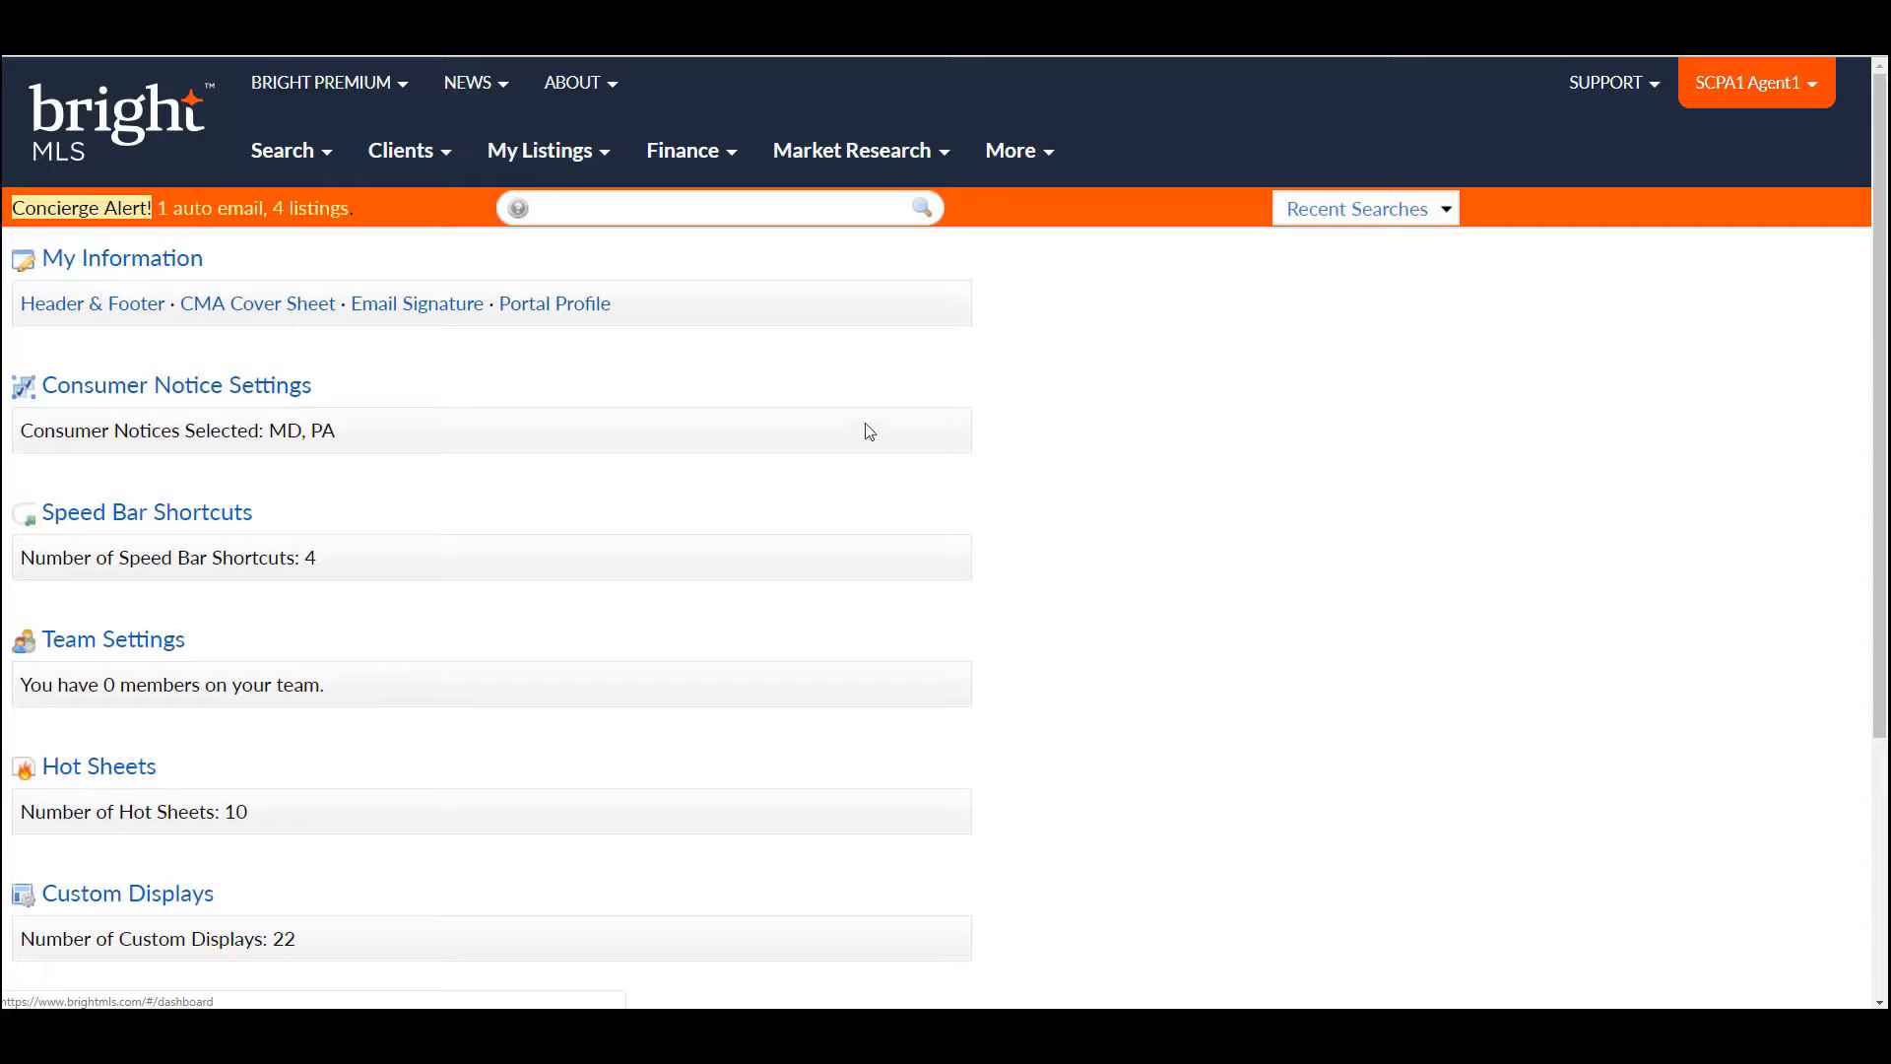
- Open My Information and review the profile details, including job title, tagline, My Website and social links
{"action": "left_click", "coordinate": [171, 273]}
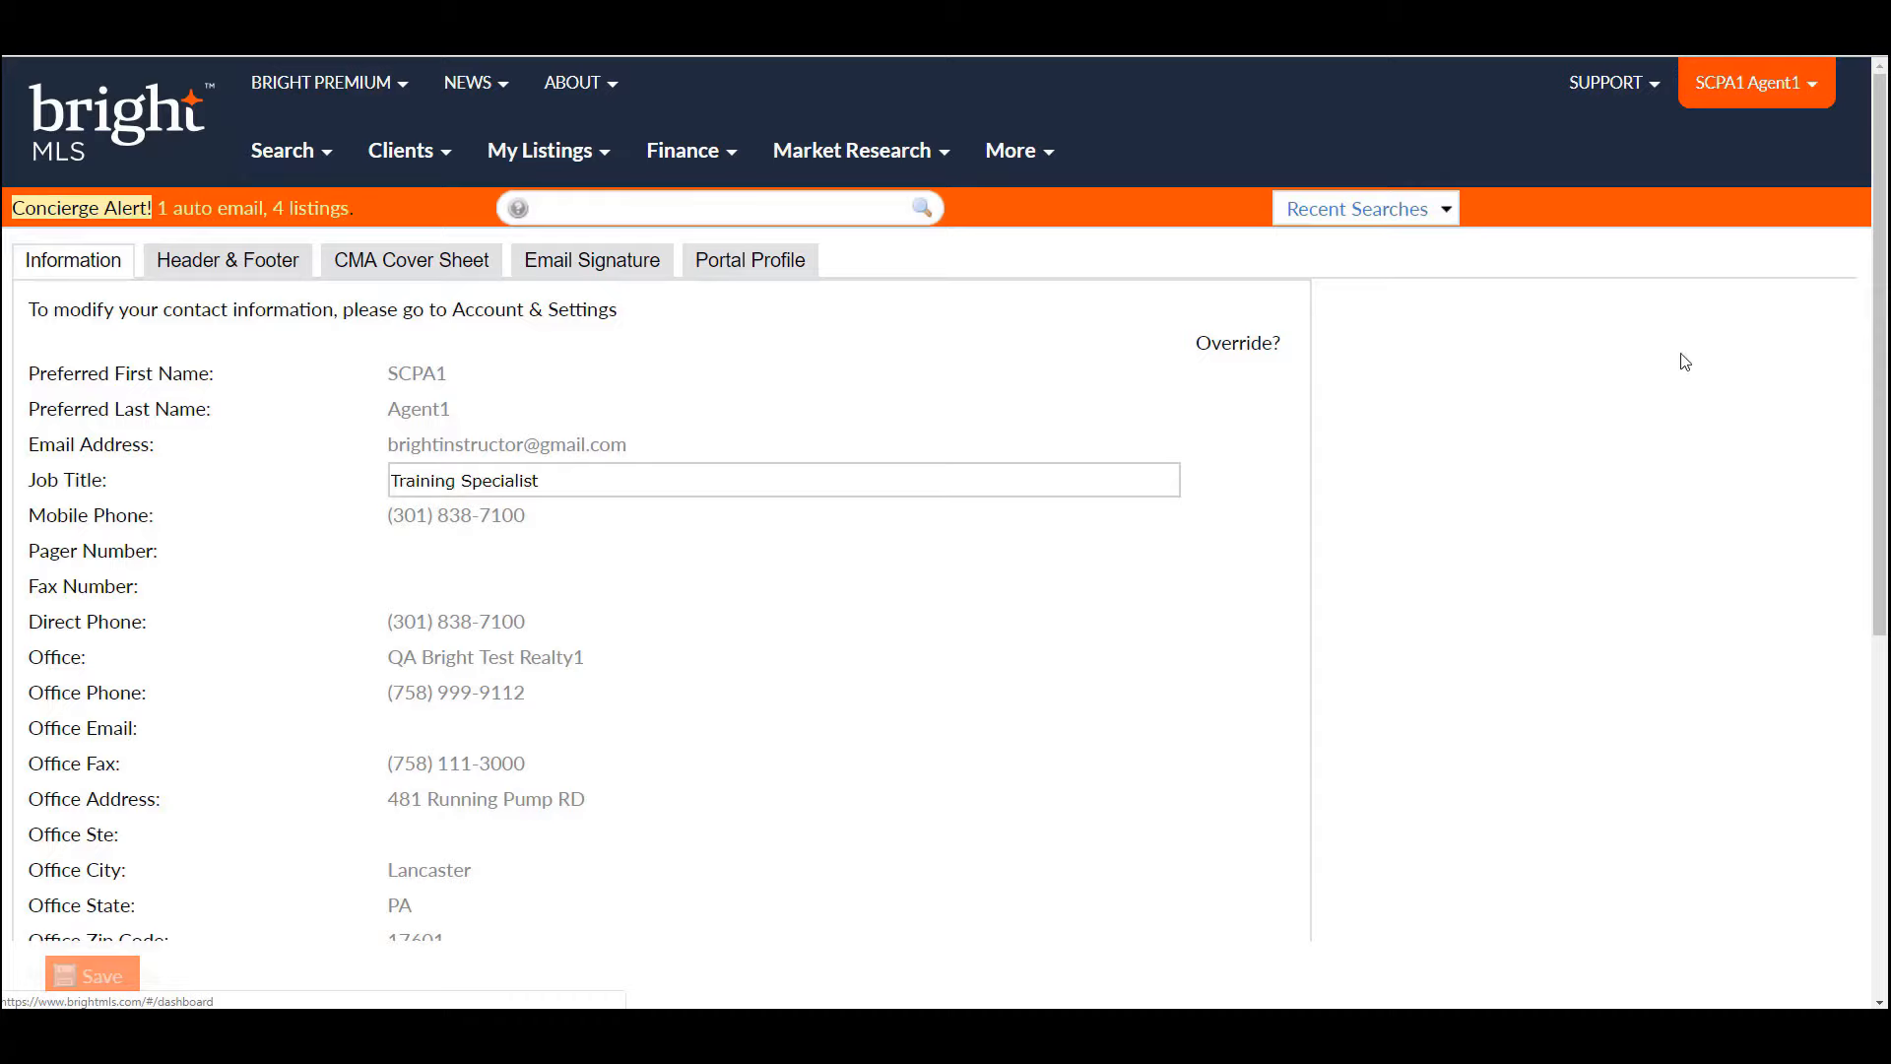
{"action": "left_click_drag", "start_coordinate": [1882, 349], "coordinate": [1886, 499]}
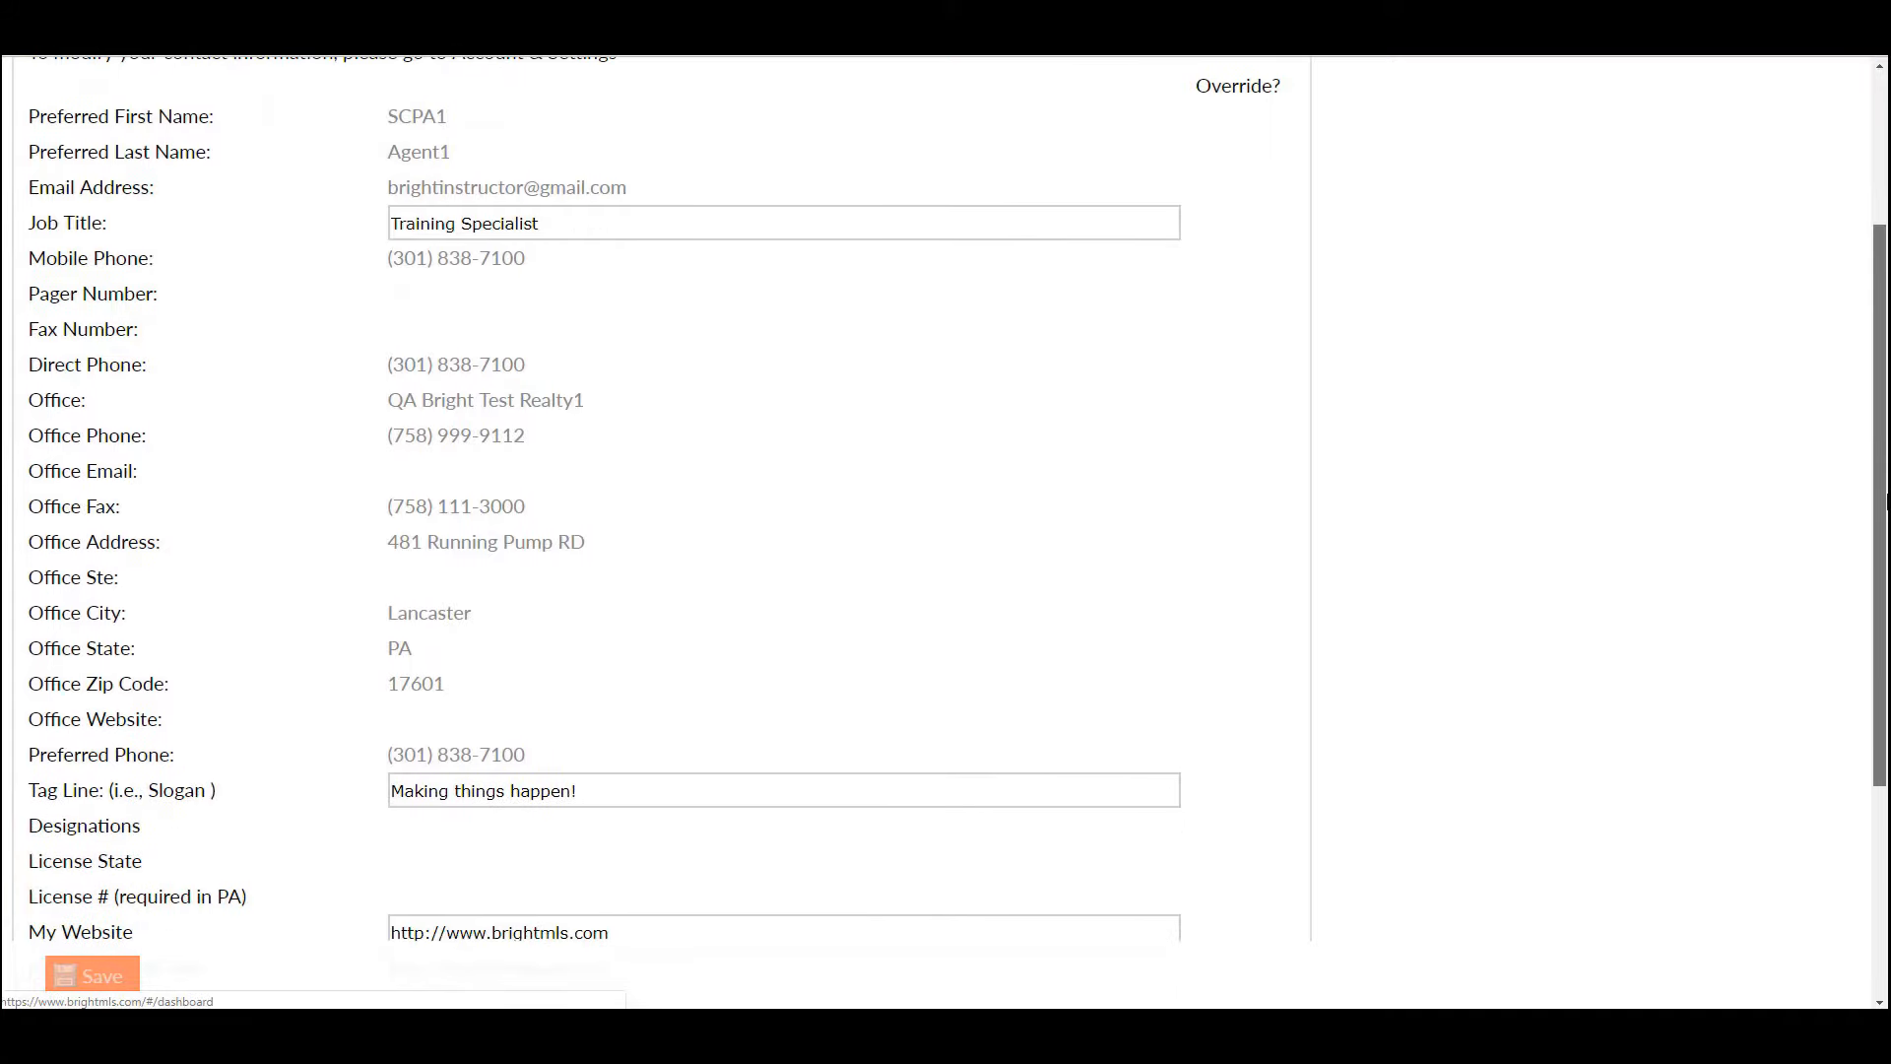
{"action": "left_click_drag", "start_coordinate": [1886, 503], "coordinate": [1885, 568]}
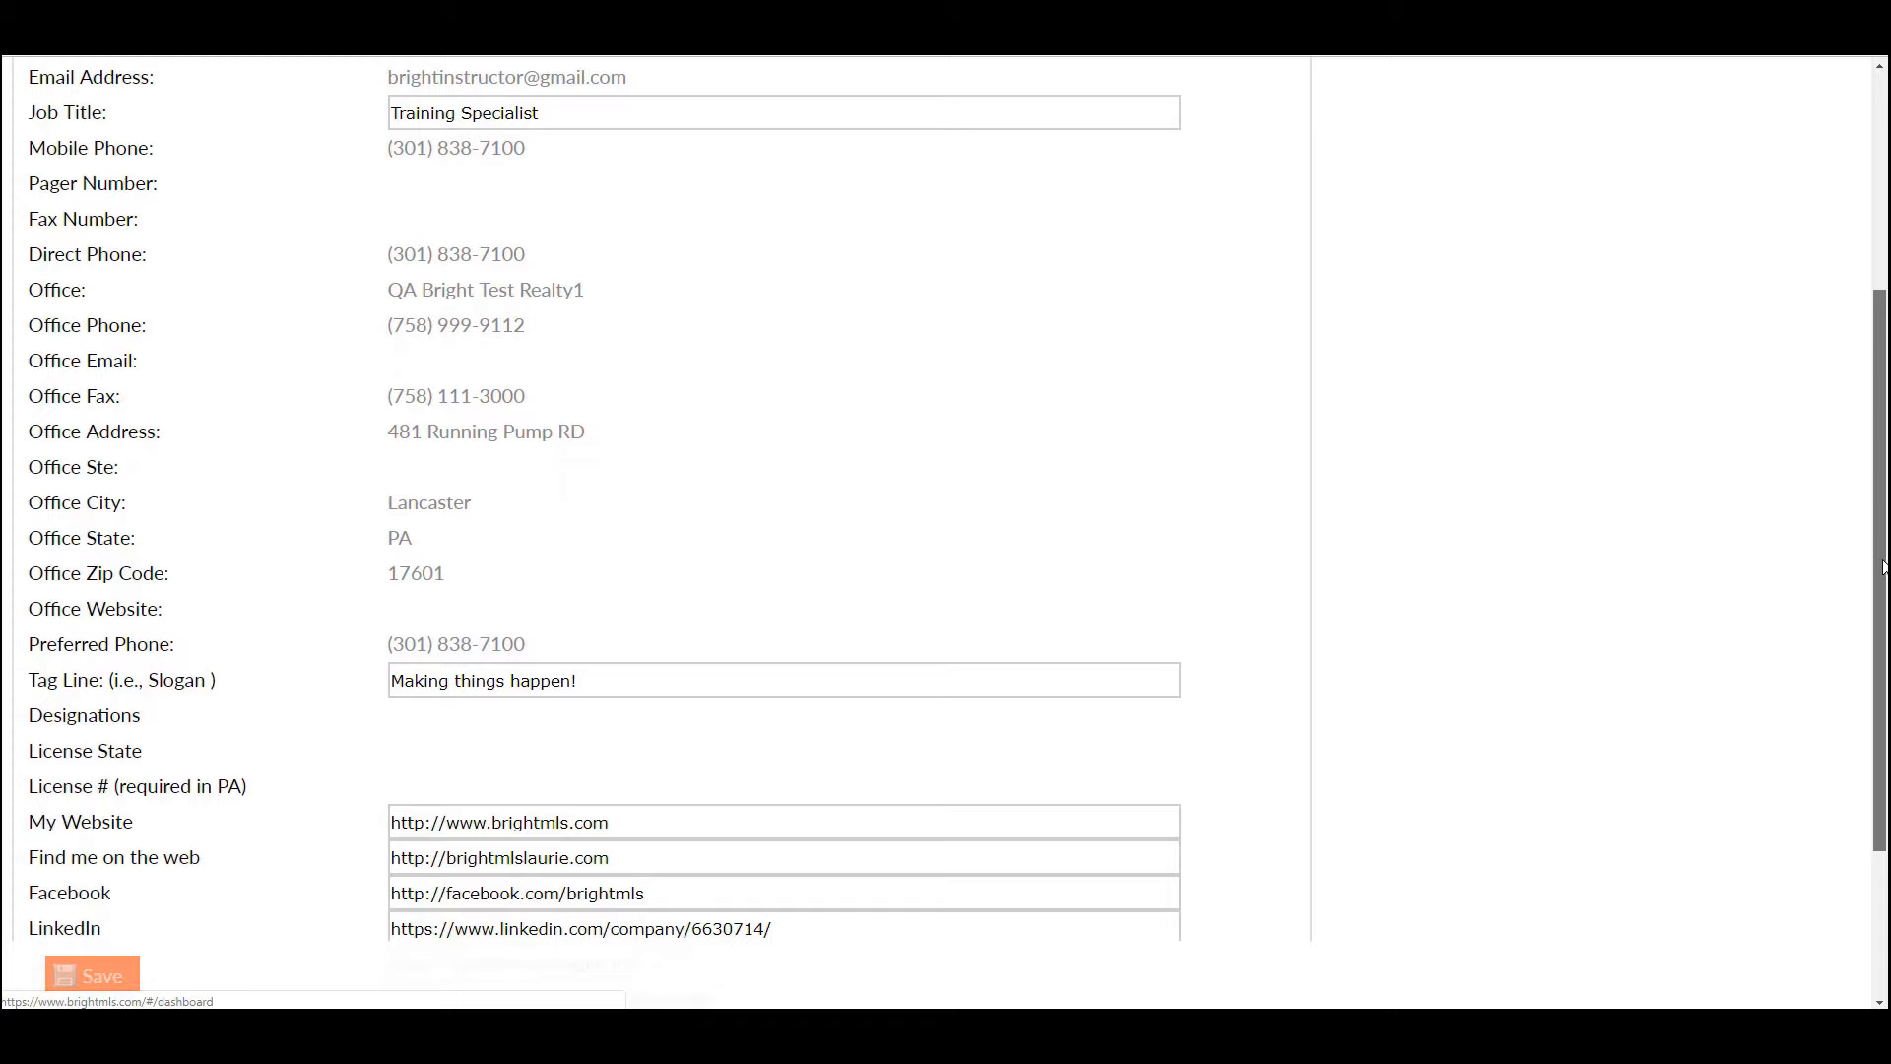
{"action": "left_click_drag", "start_coordinate": [1884, 567], "coordinate": [1876, 641]}
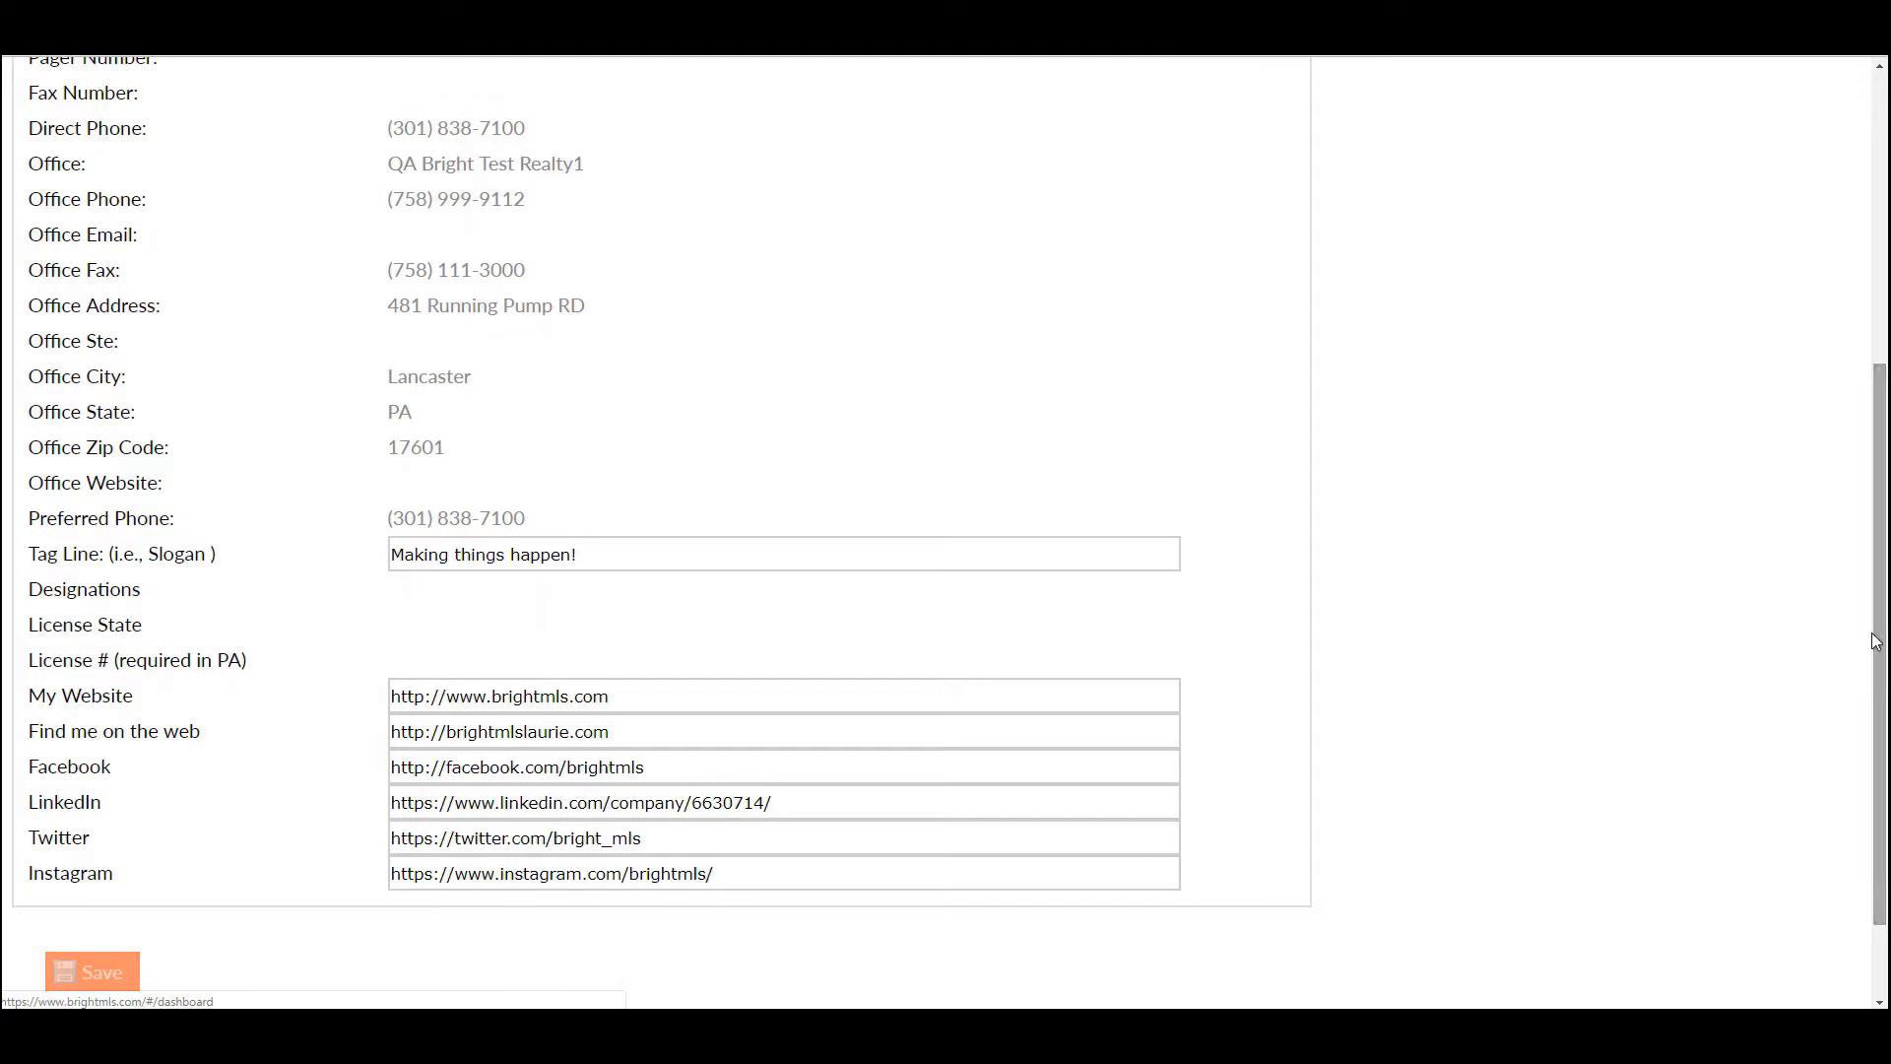
{"action": "left_click", "coordinate": [723, 694]}
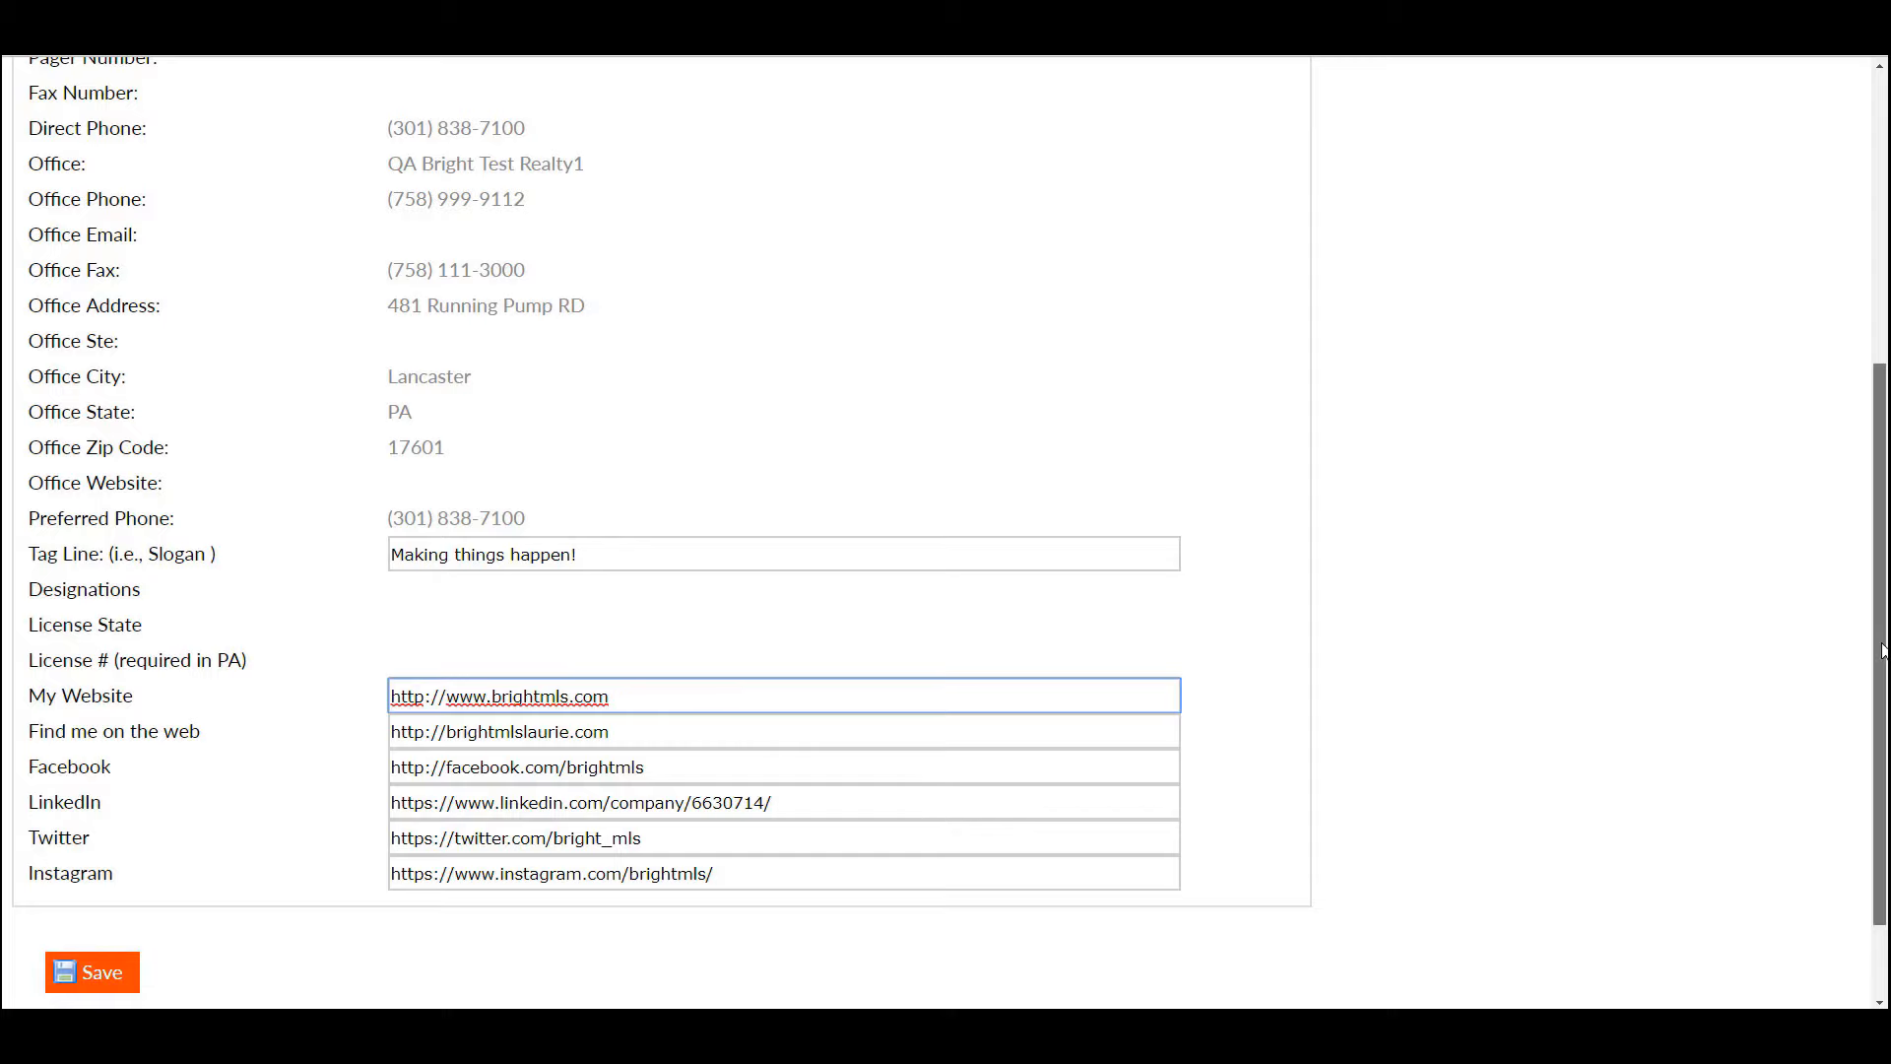
{"action": "left_click_drag", "start_coordinate": [1885, 647], "coordinate": [1882, 364]}
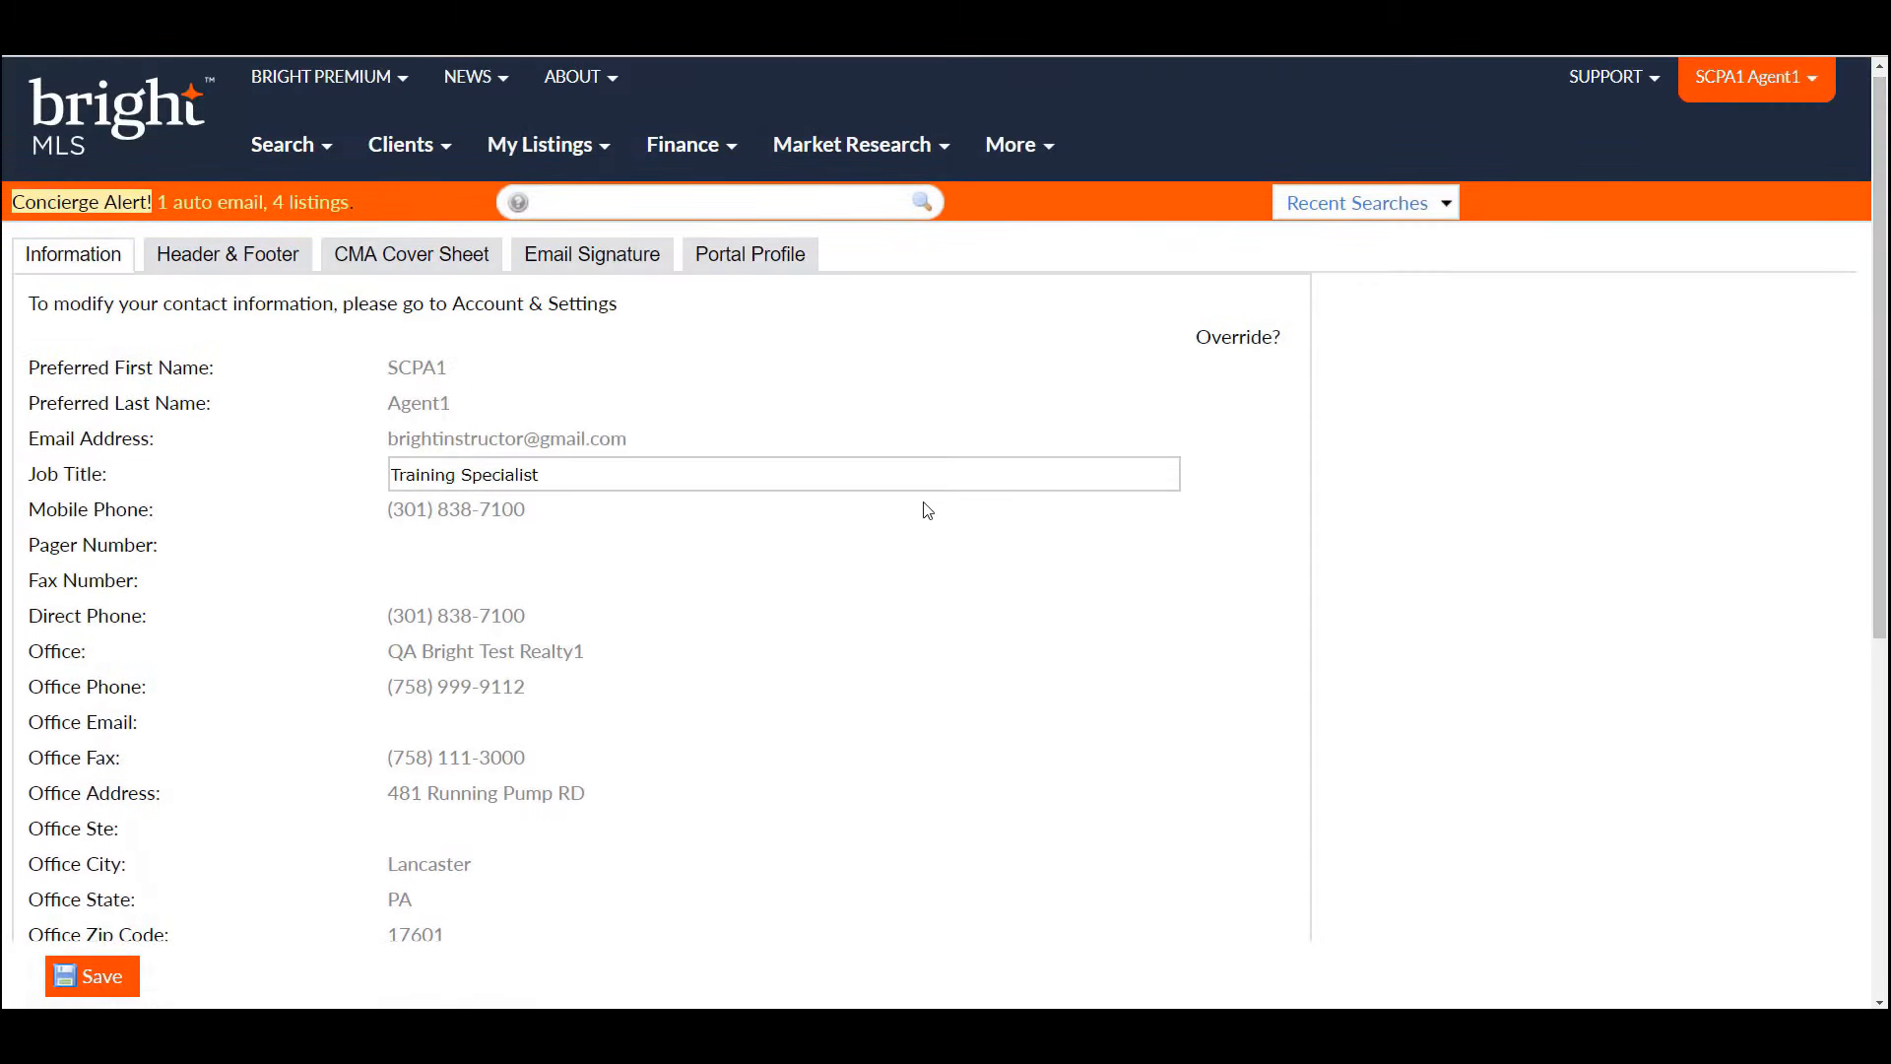
- On Header & Footer, leave the page without saving, then choose and preview the Beach banner theme
{"action": "left_click", "coordinate": [253, 257]}
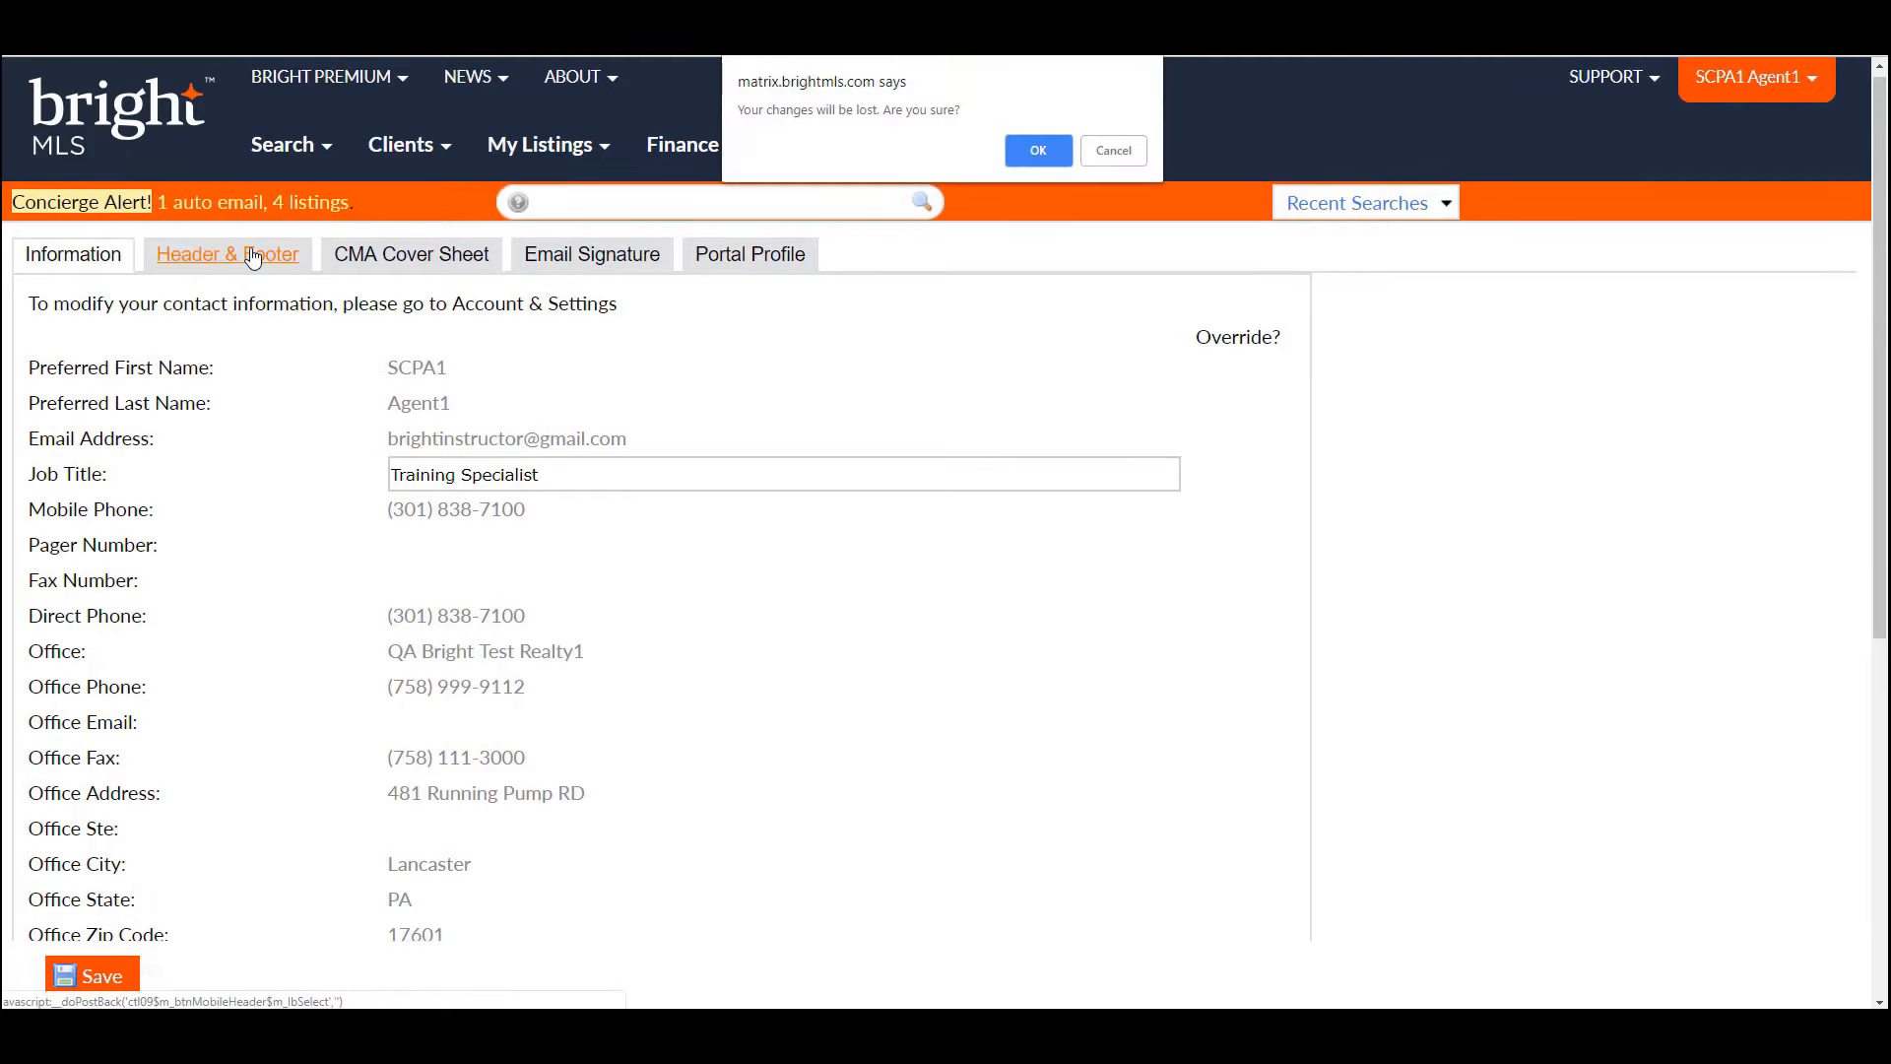
{"action": "left_click", "coordinate": [1060, 150]}
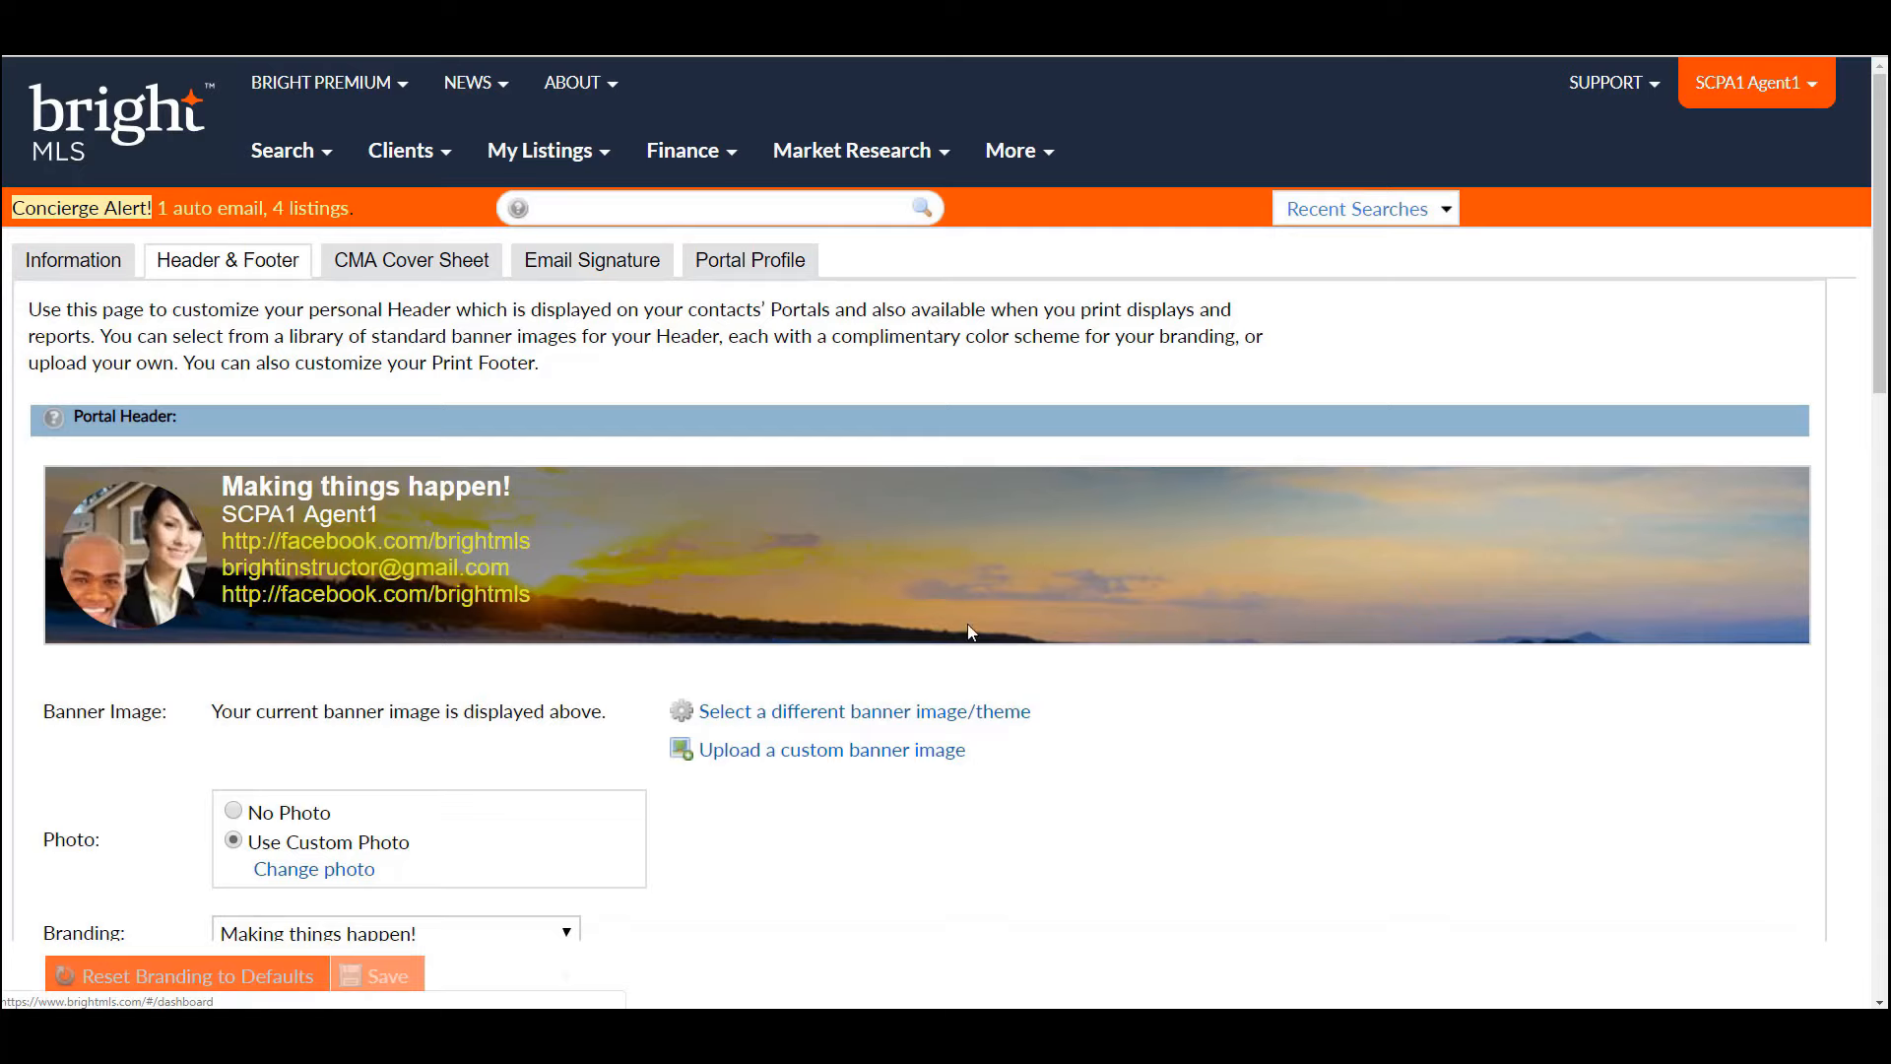
{"action": "left_click", "coordinate": [943, 720]}
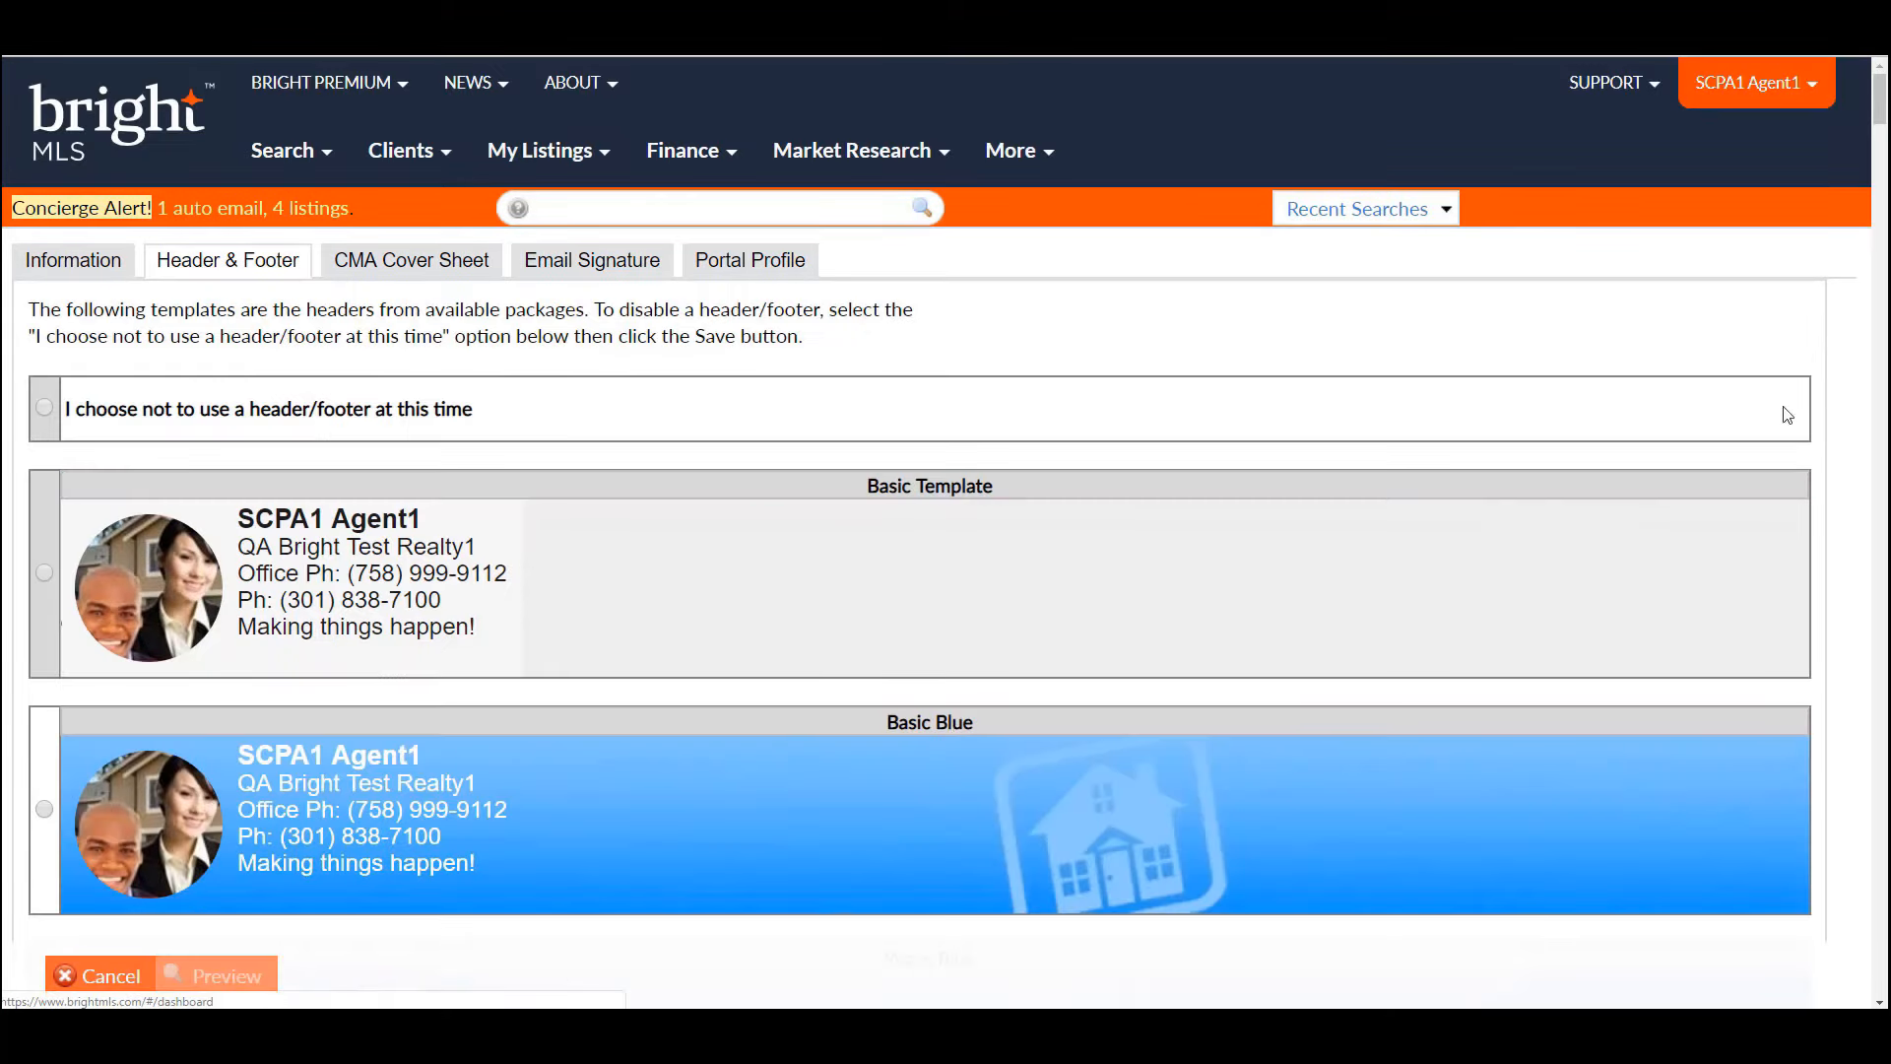
{"action": "left_click_drag", "start_coordinate": [1881, 120], "coordinate": [1885, 235]}
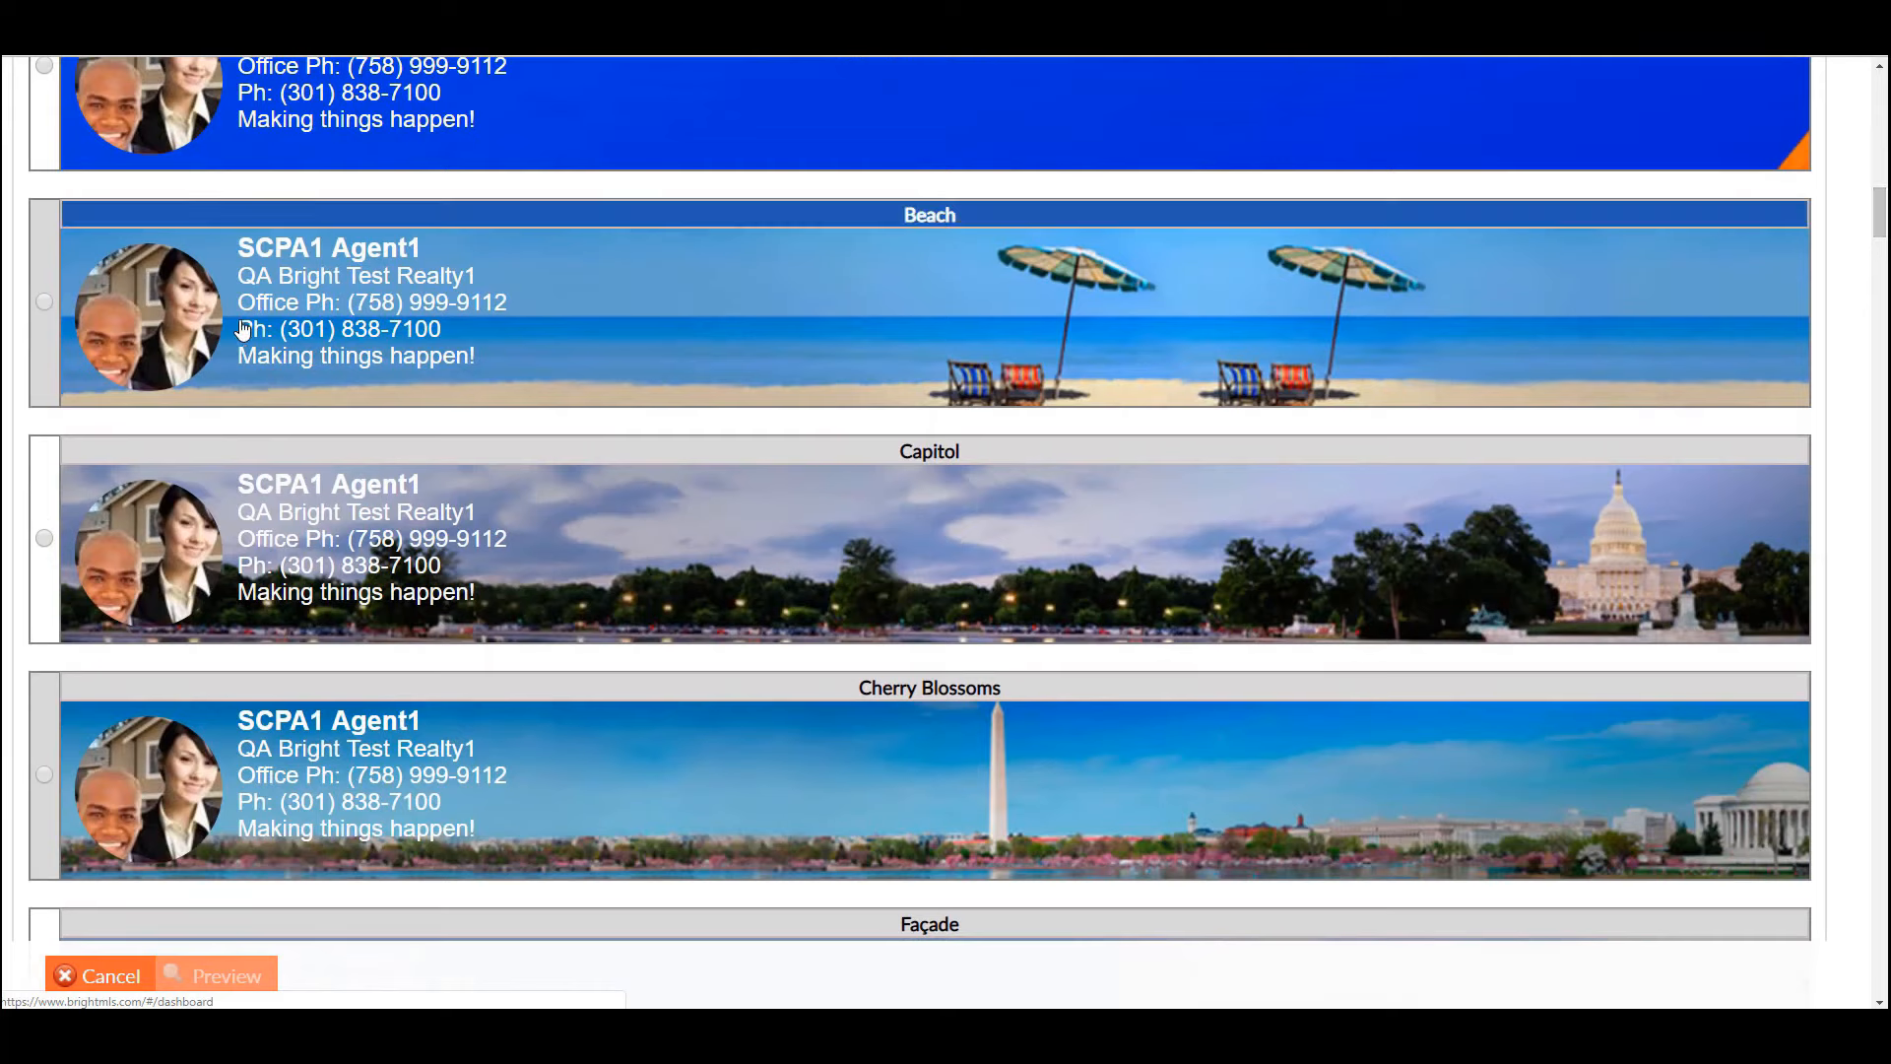
{"action": "left_click", "coordinate": [44, 300]}
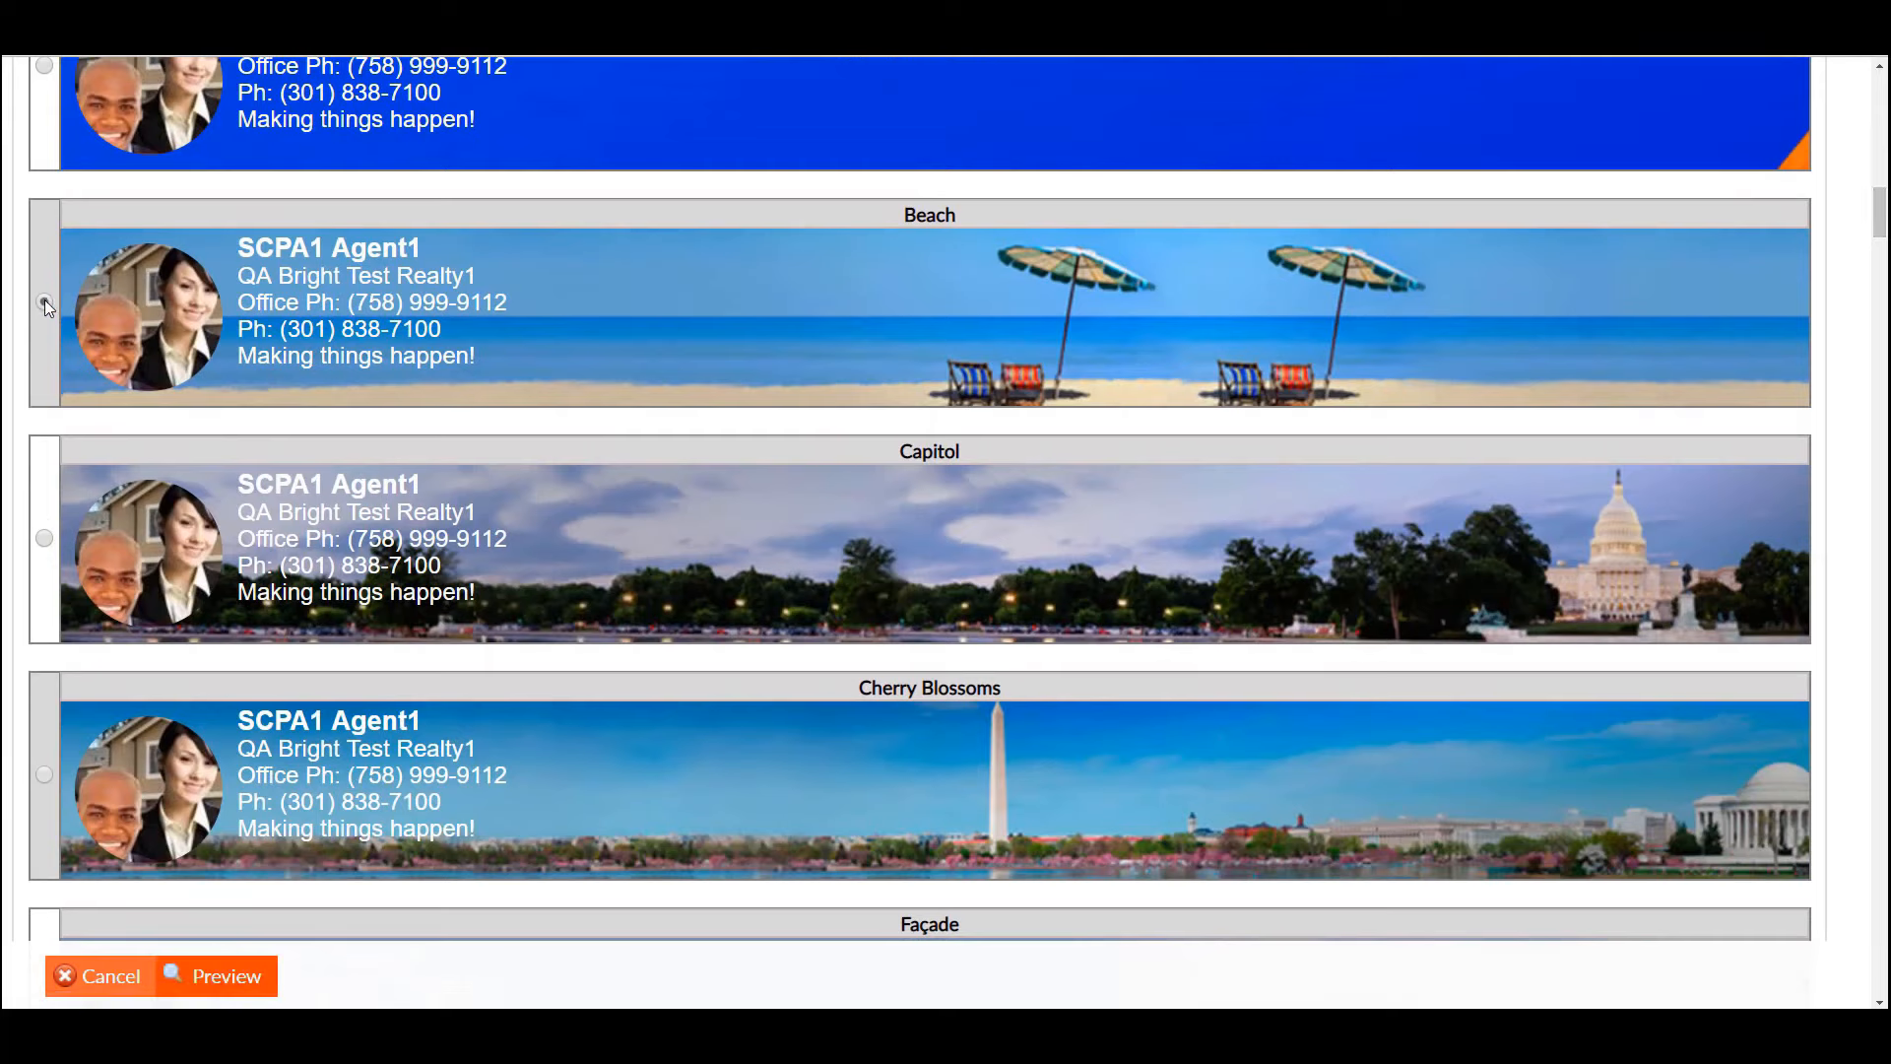
{"action": "left_click", "coordinate": [248, 979]}
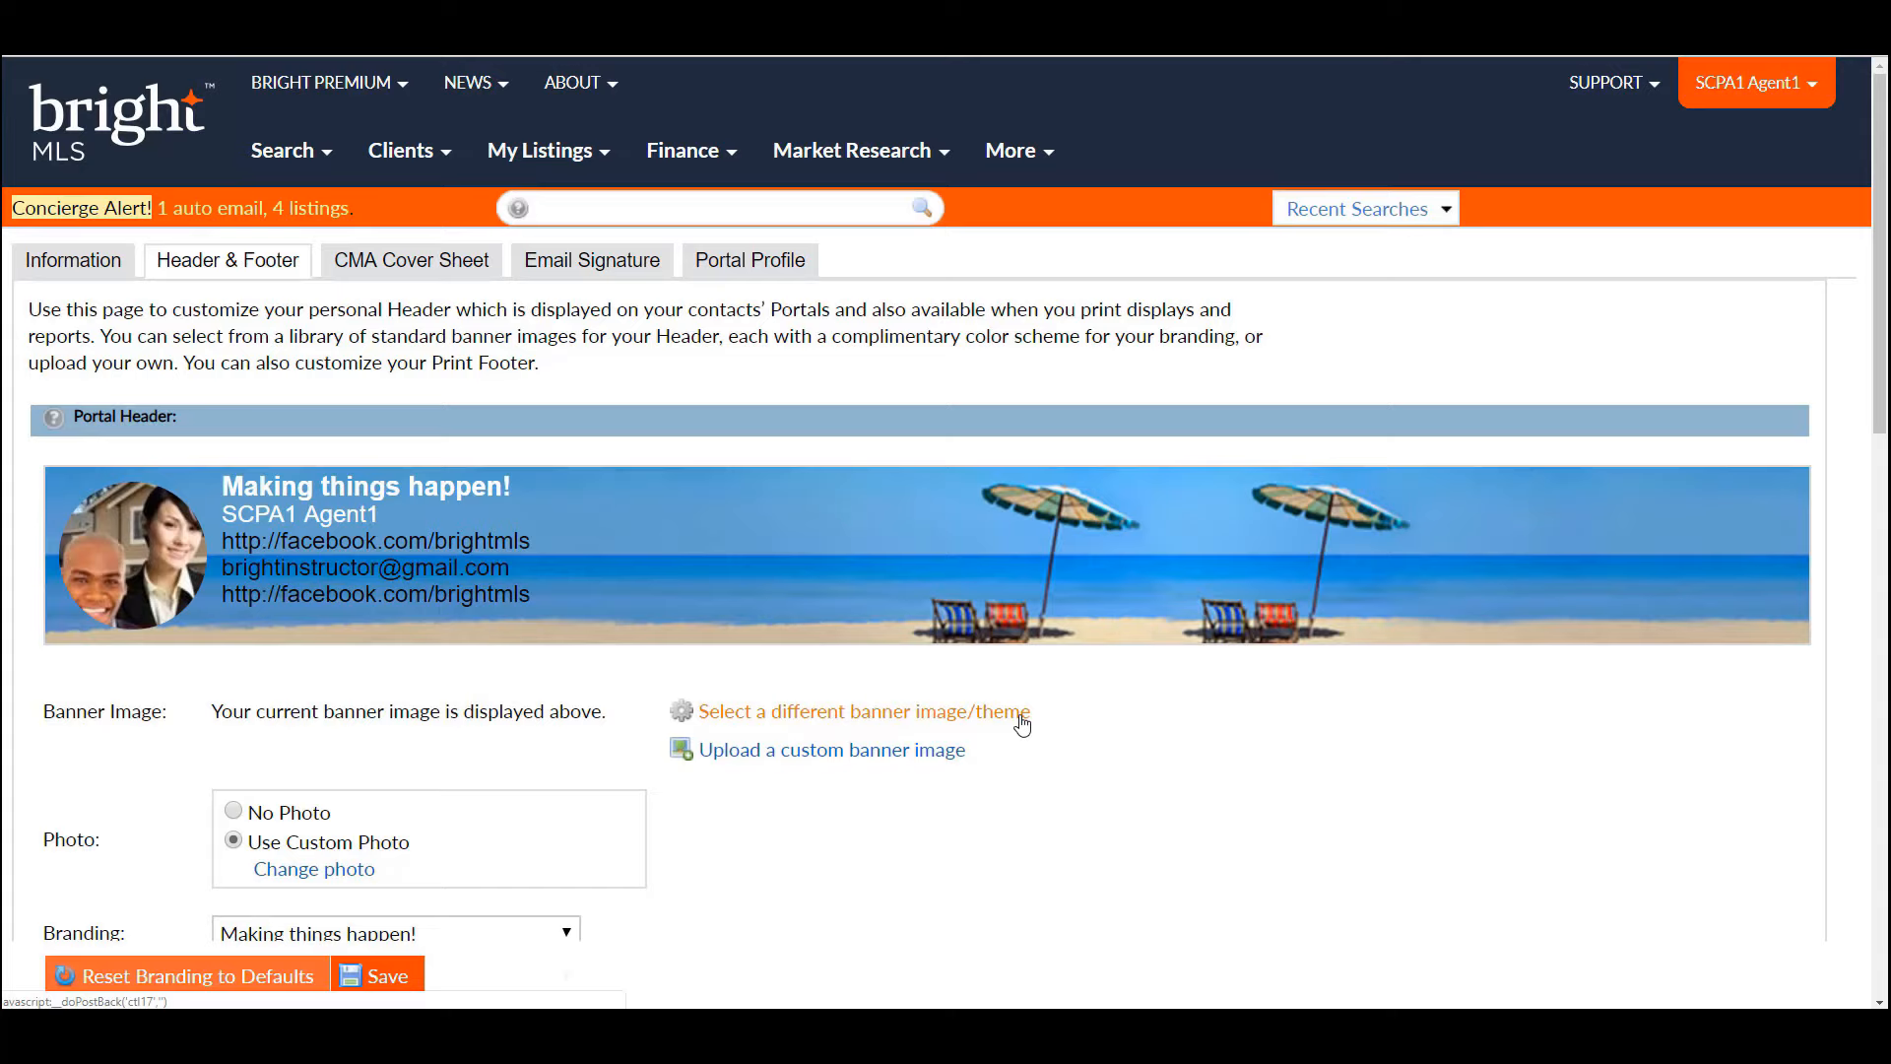
{"action": "left_click_drag", "start_coordinate": [1884, 424], "coordinate": [1886, 500]}
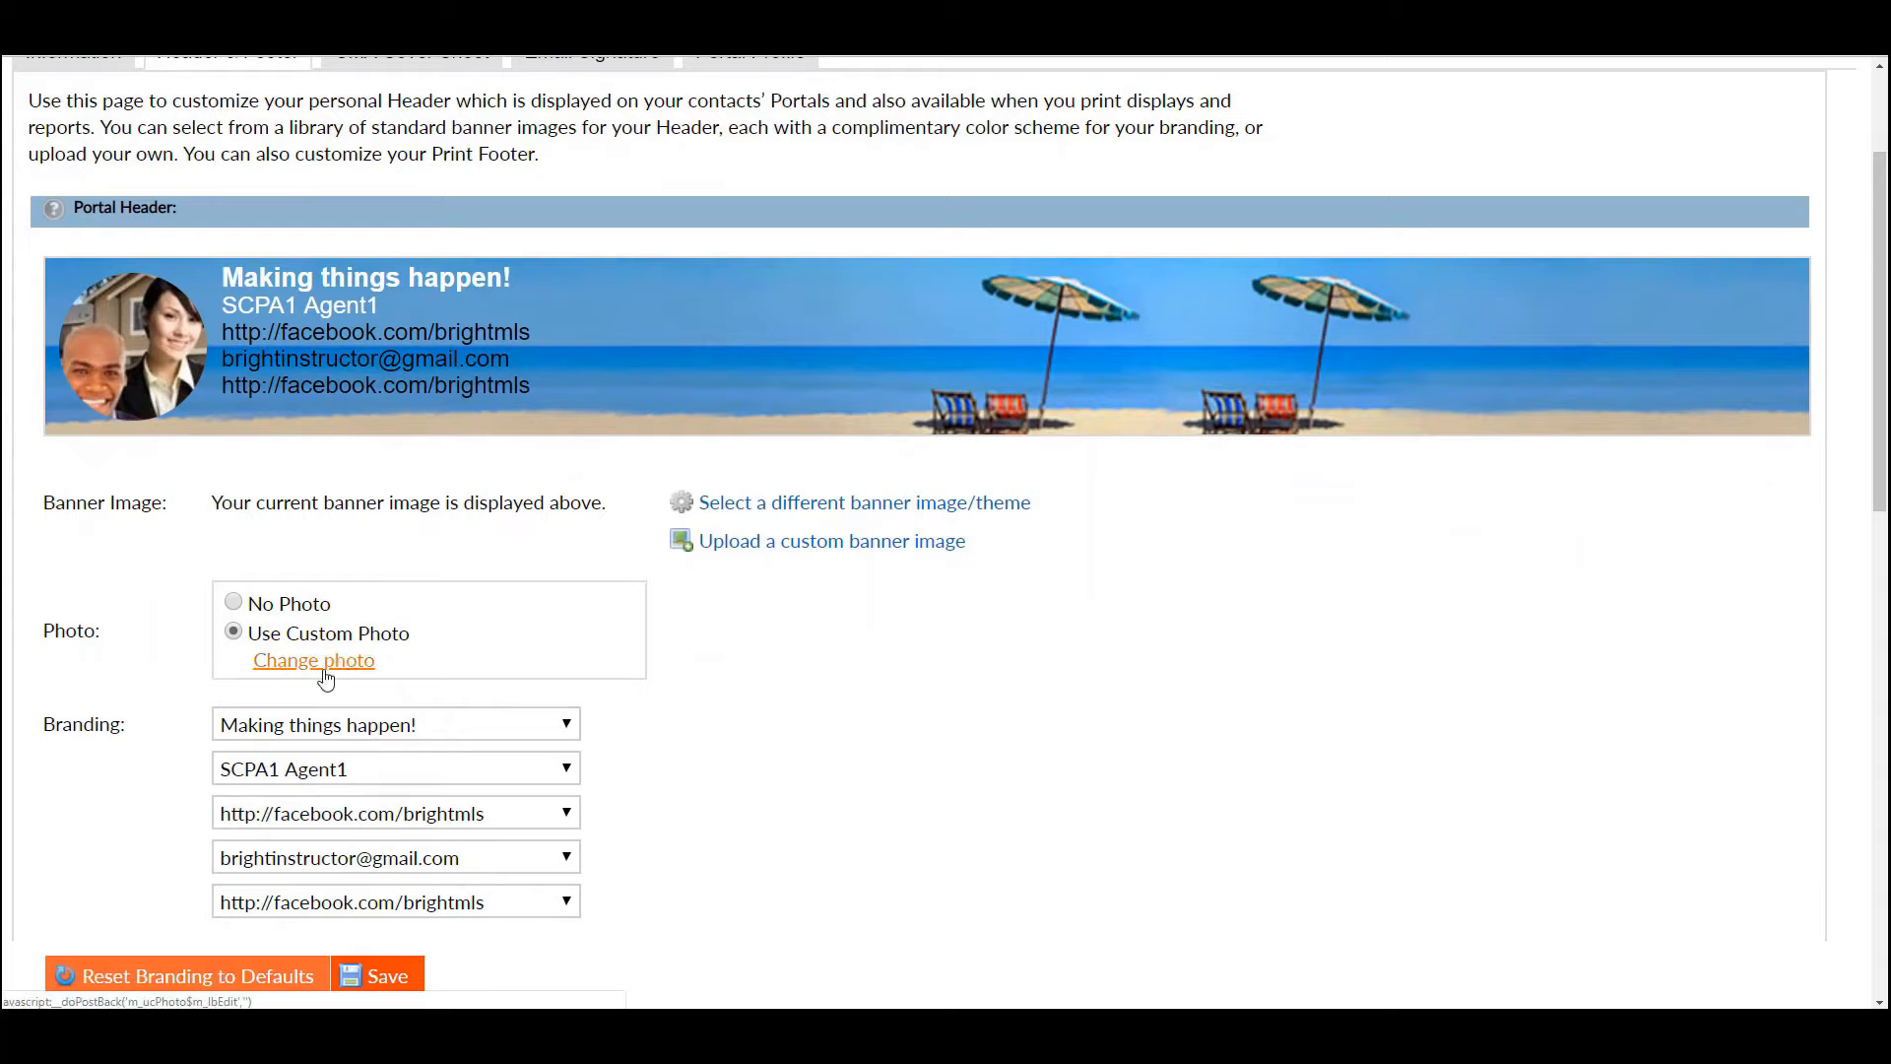
{"action": "left_click", "coordinate": [235, 604]}
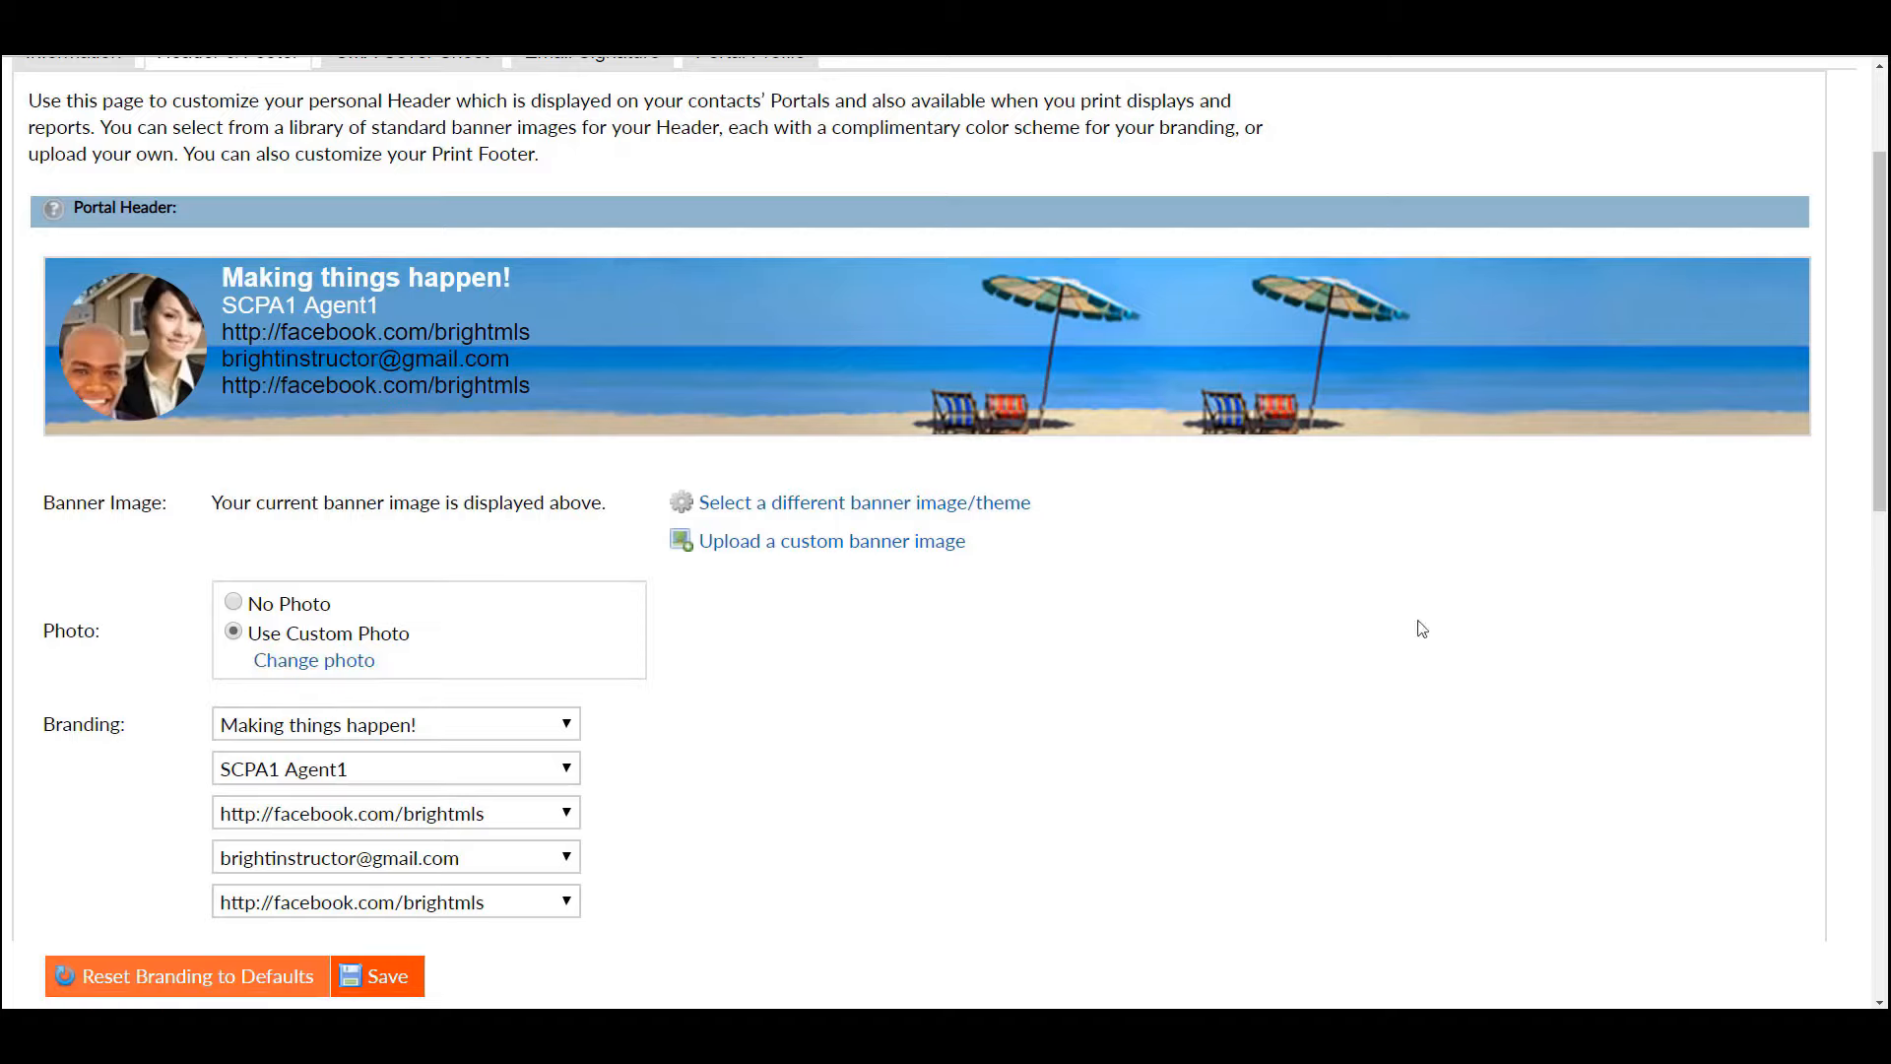
{"action": "left_click_drag", "start_coordinate": [1884, 483], "coordinate": [1884, 540]}
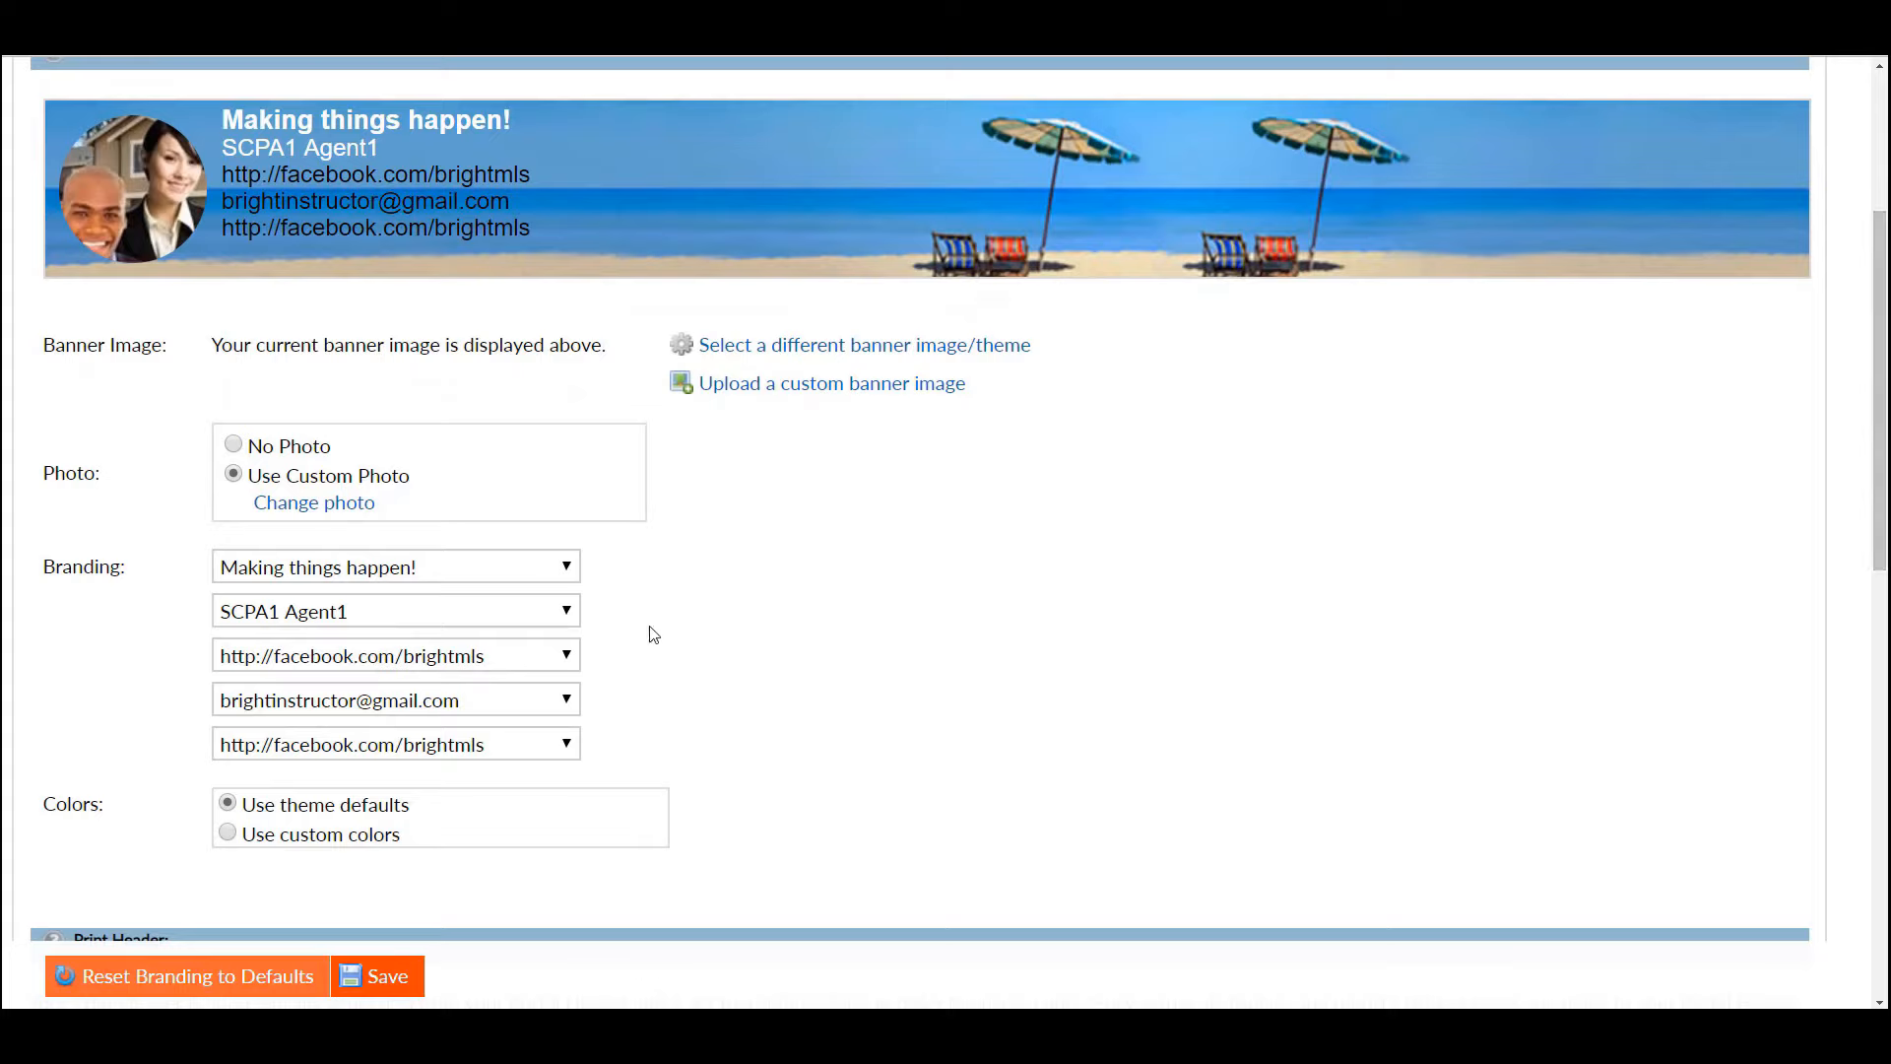
- Set the first branding line to blank and choose Use custom colors for the header
{"action": "left_click", "coordinate": [567, 569]}
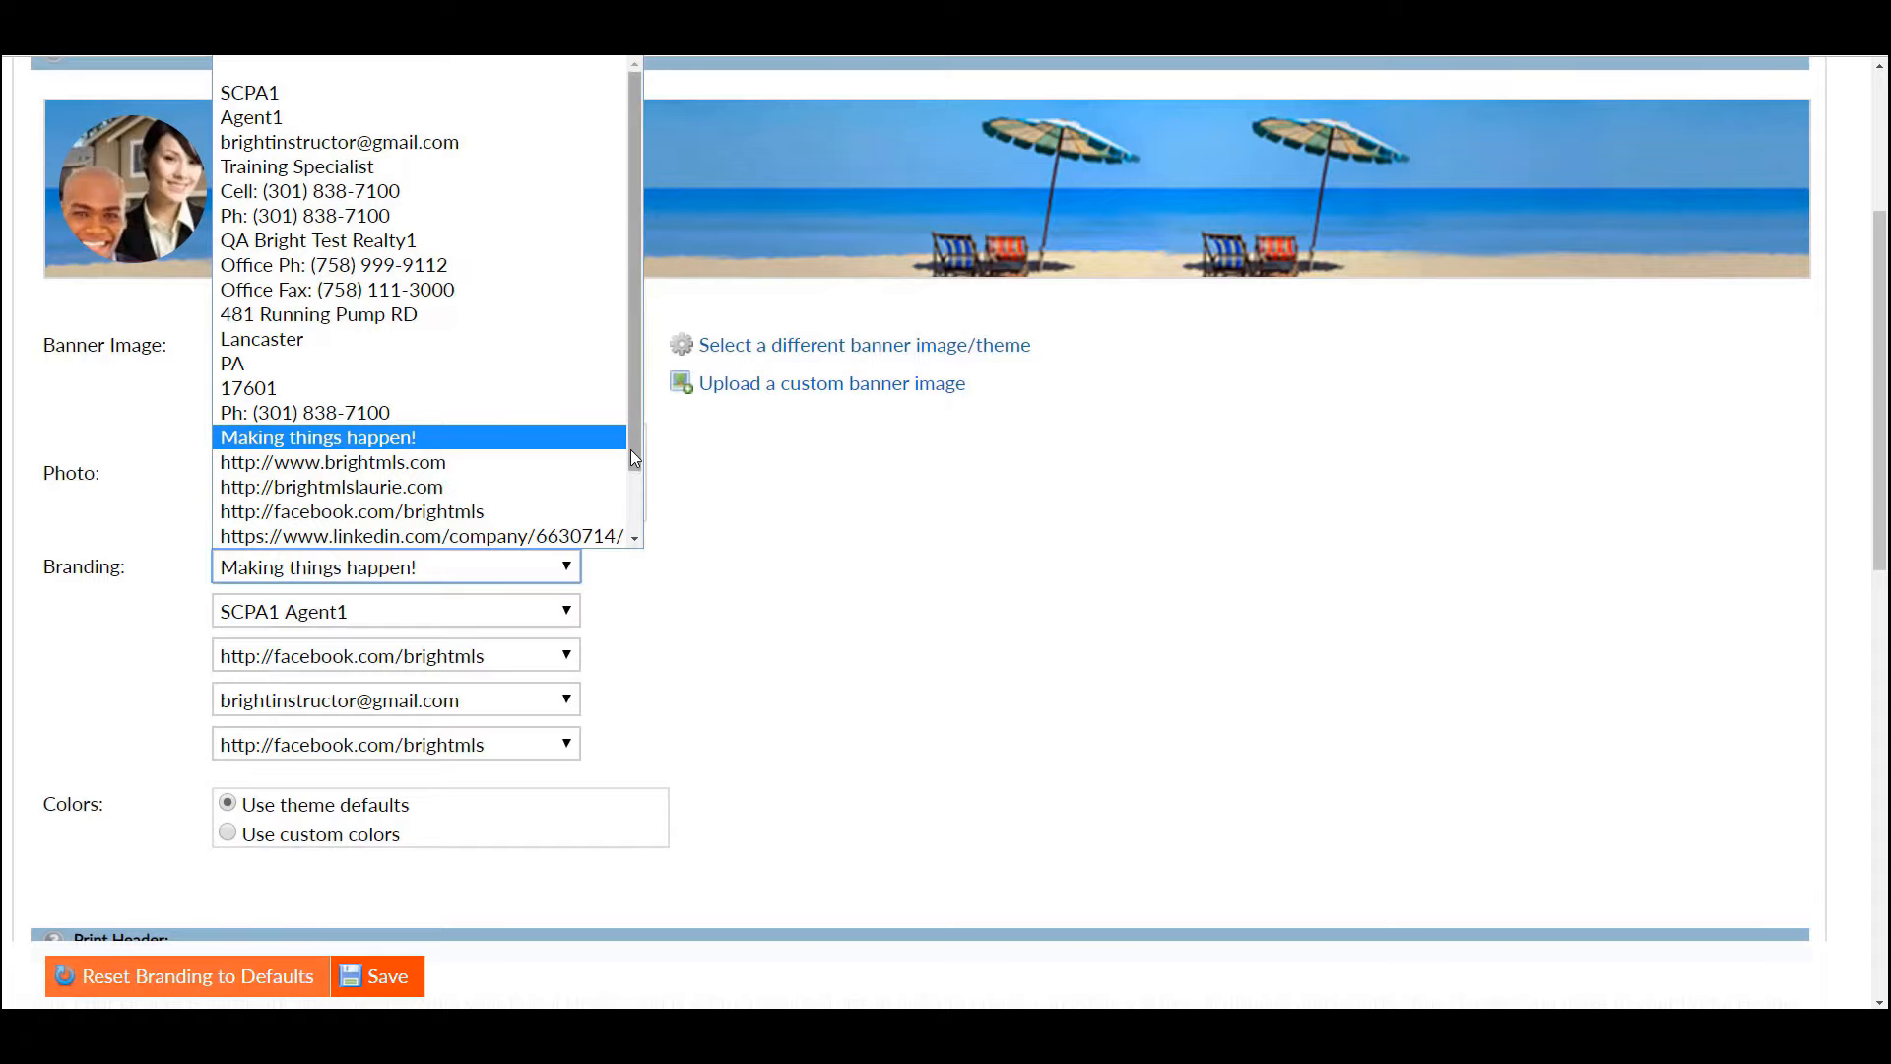
{"action": "left_click", "coordinate": [568, 77]}
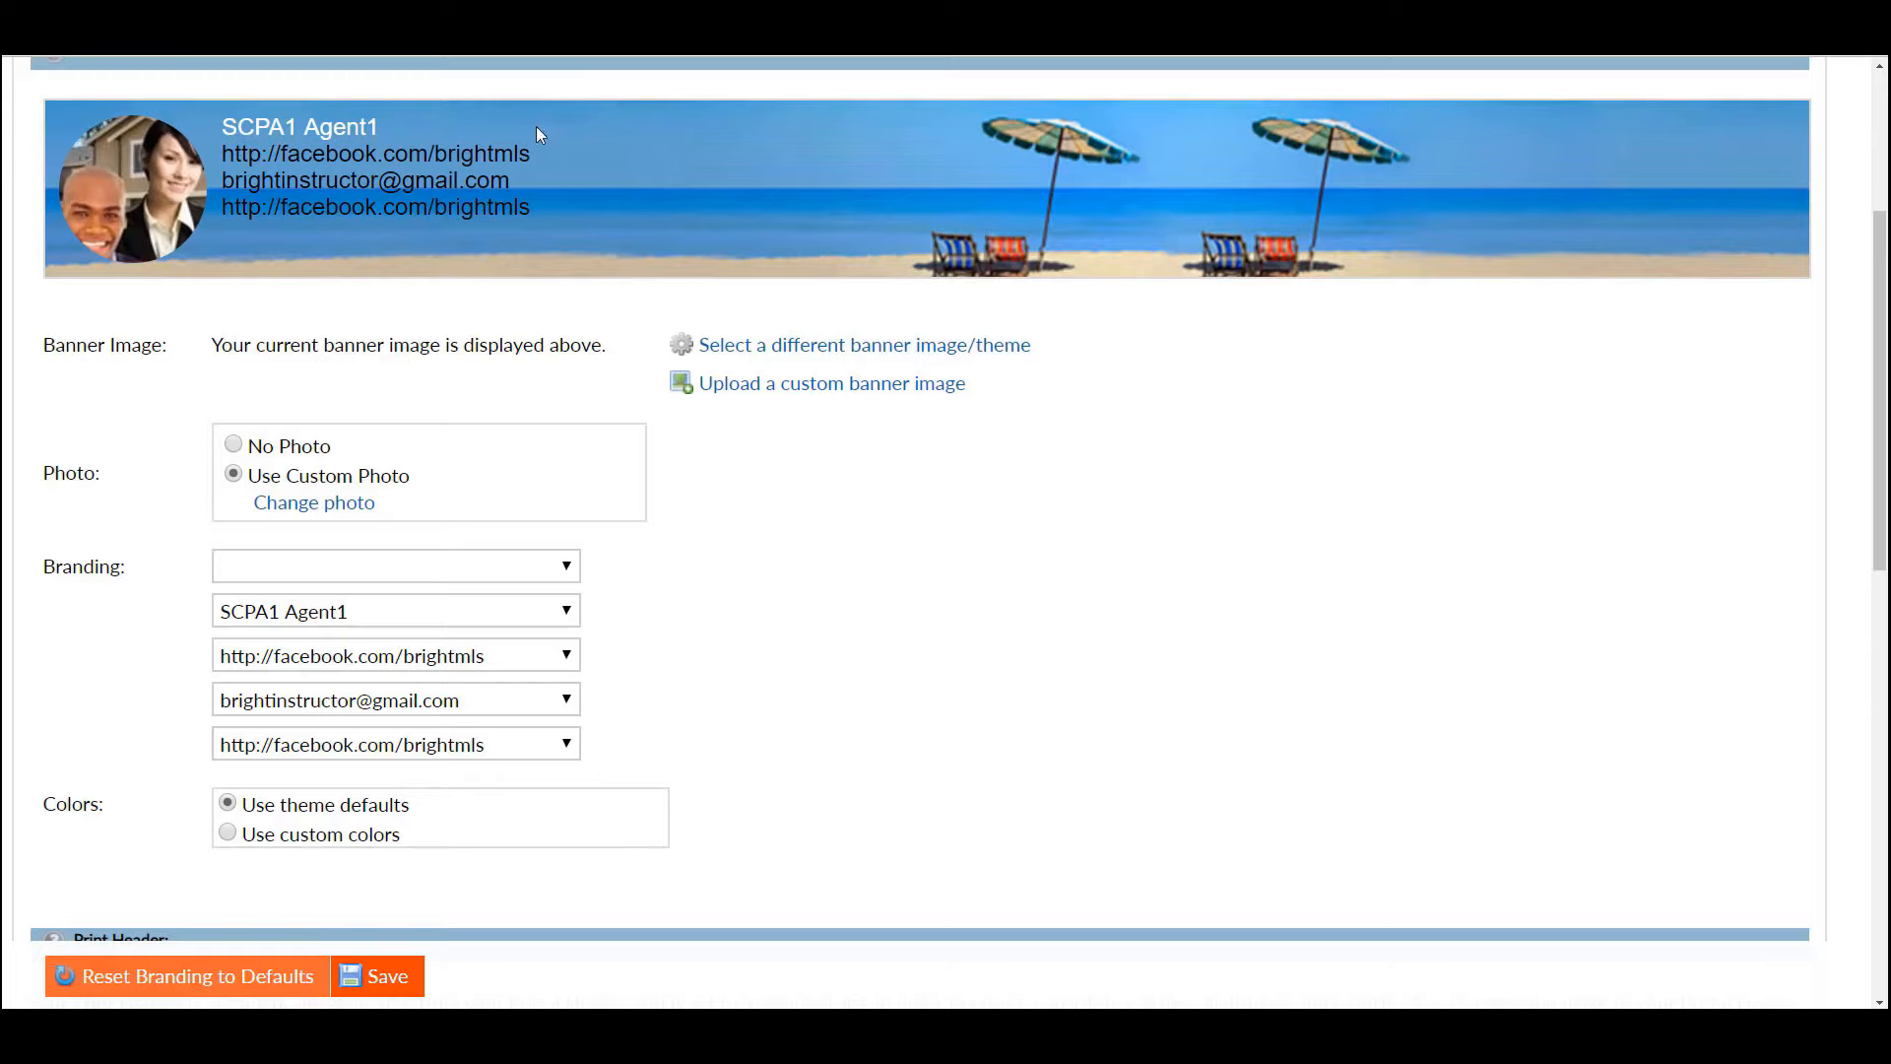
{"action": "left_click", "coordinate": [373, 839]}
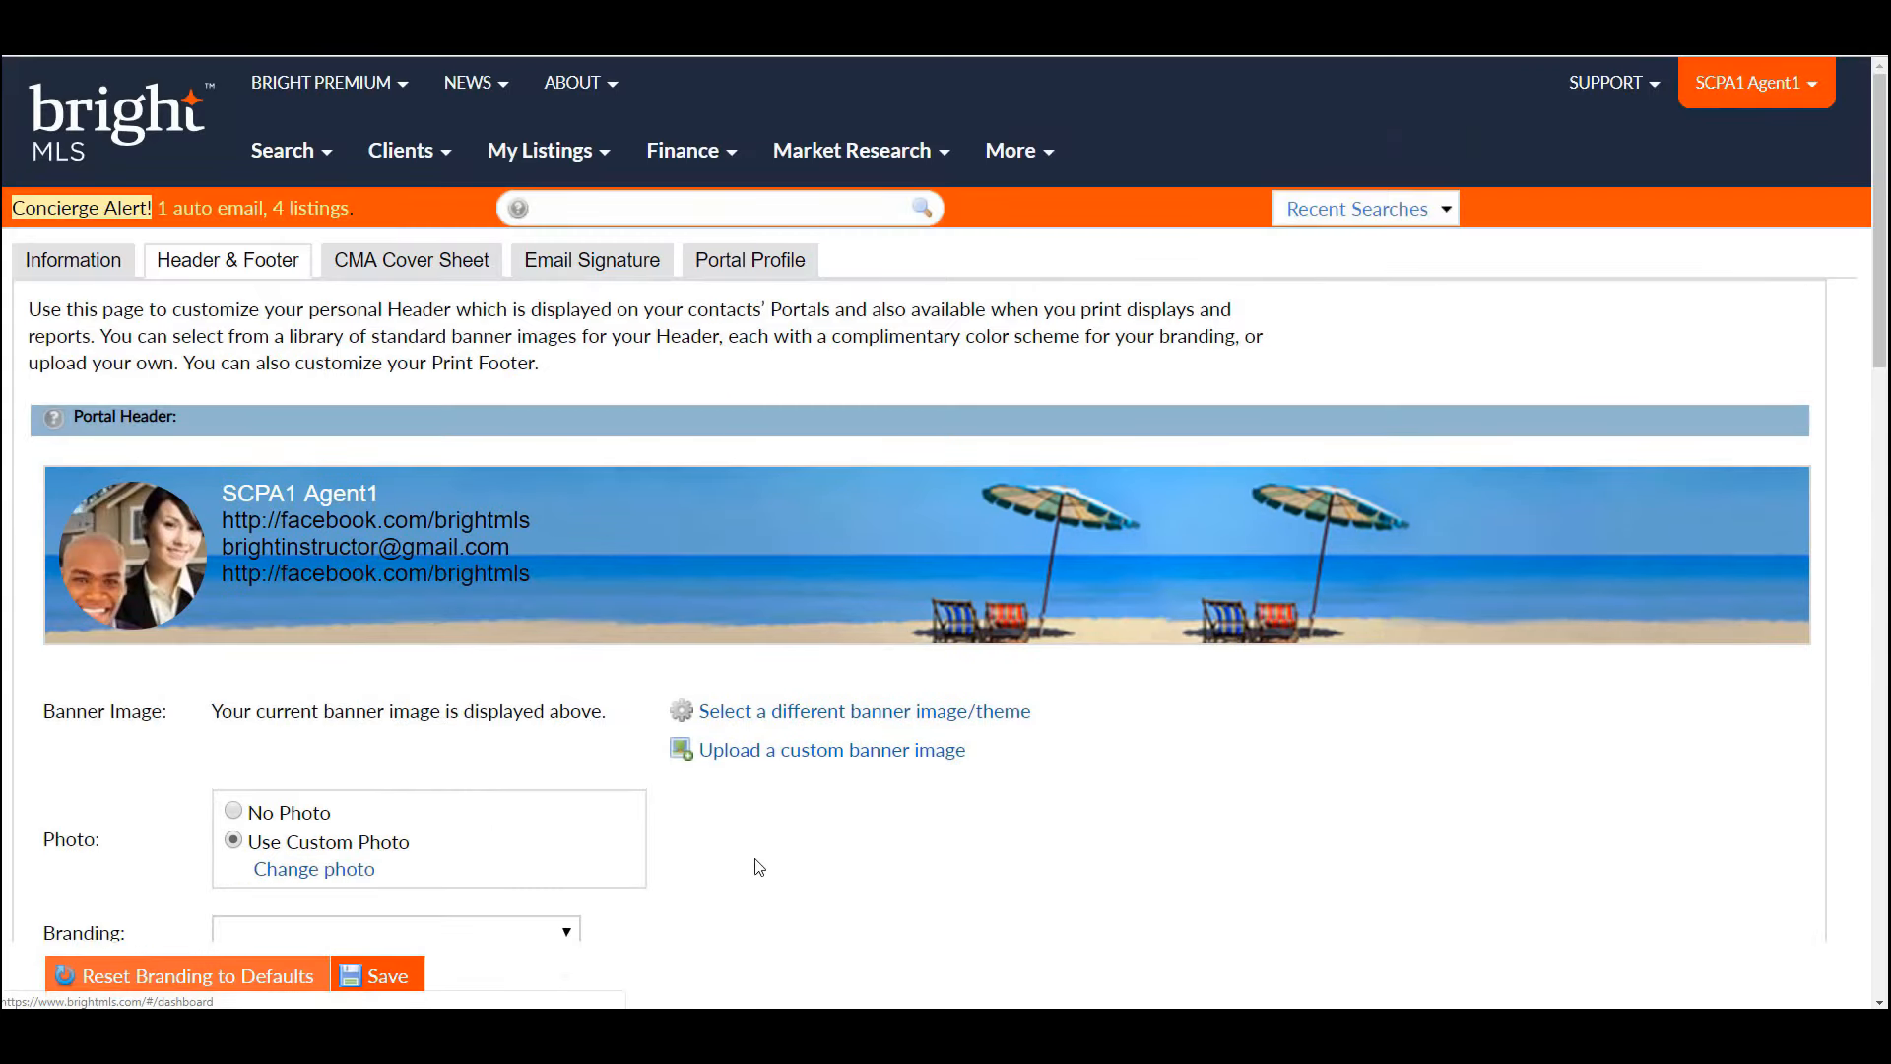
- Set the branding link colour to red (#db2020) and save the header settings
{"action": "left_click_drag", "start_coordinate": [1882, 346], "coordinate": [1881, 562]}
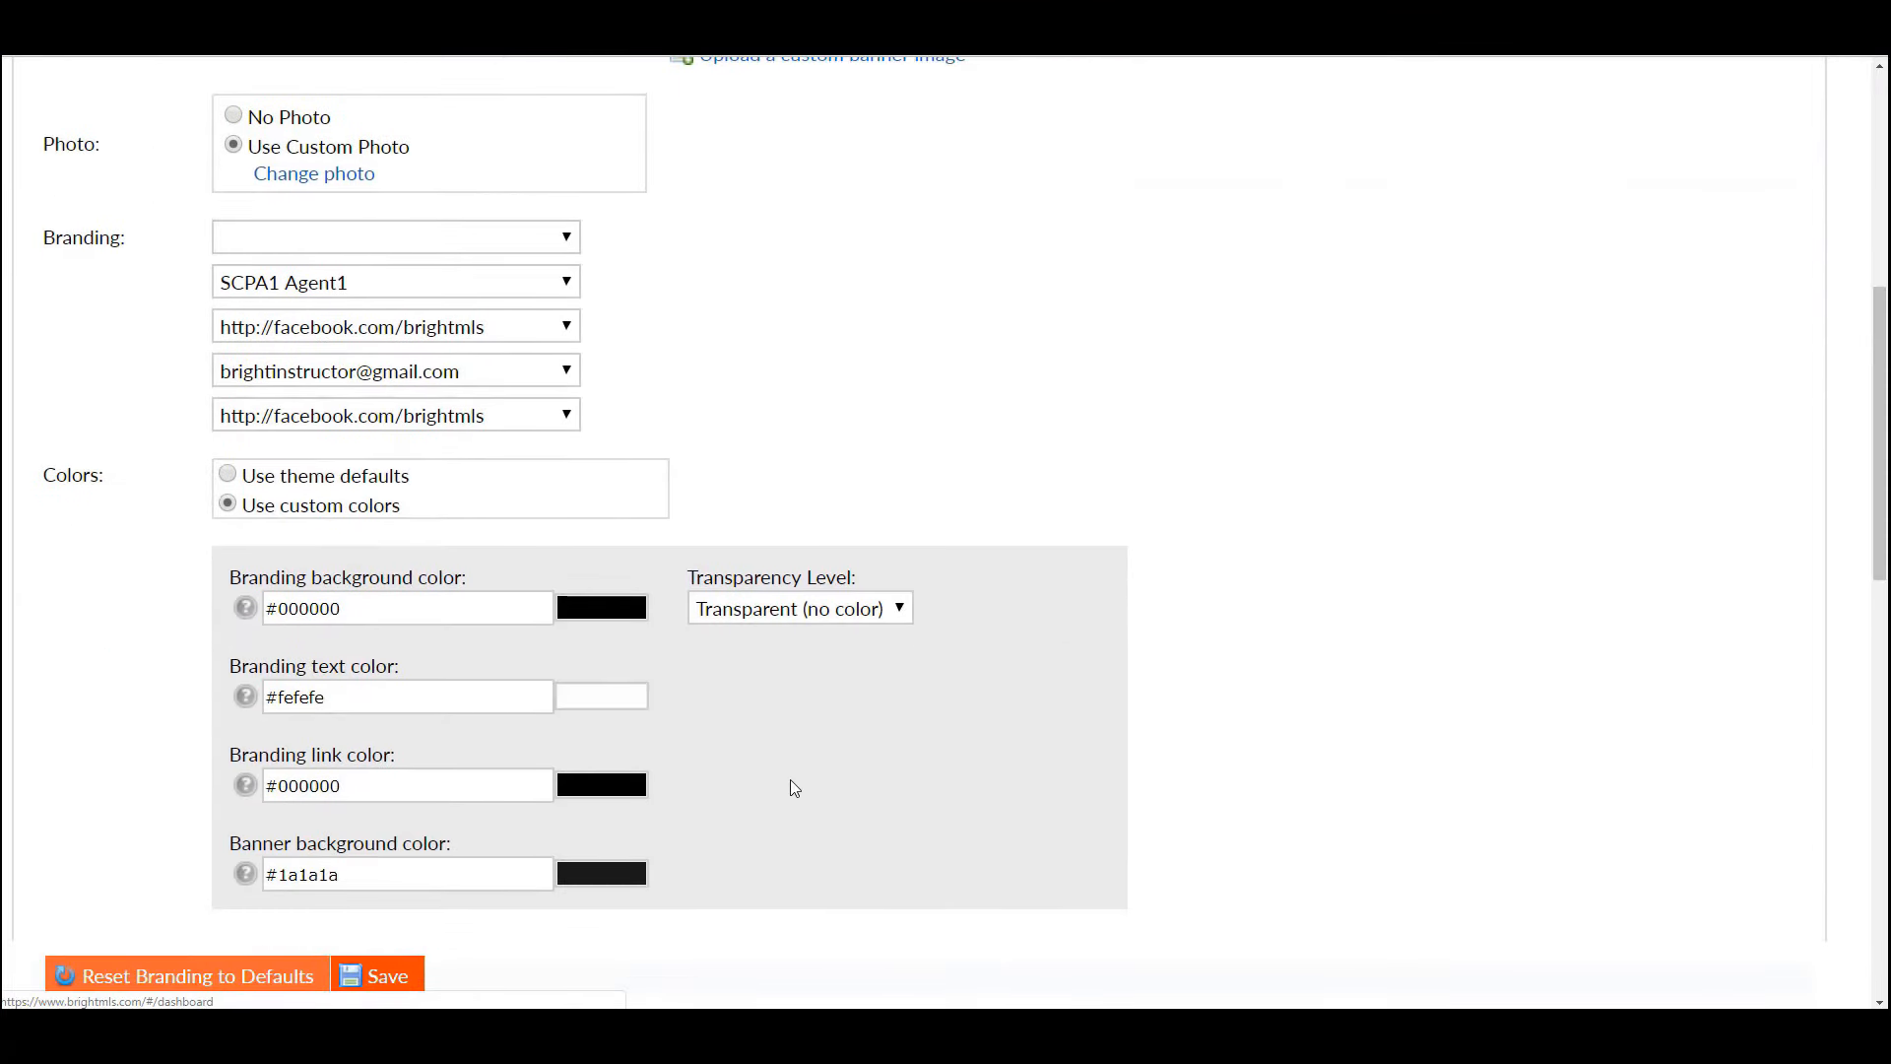
{"action": "left_click", "coordinate": [636, 785]}
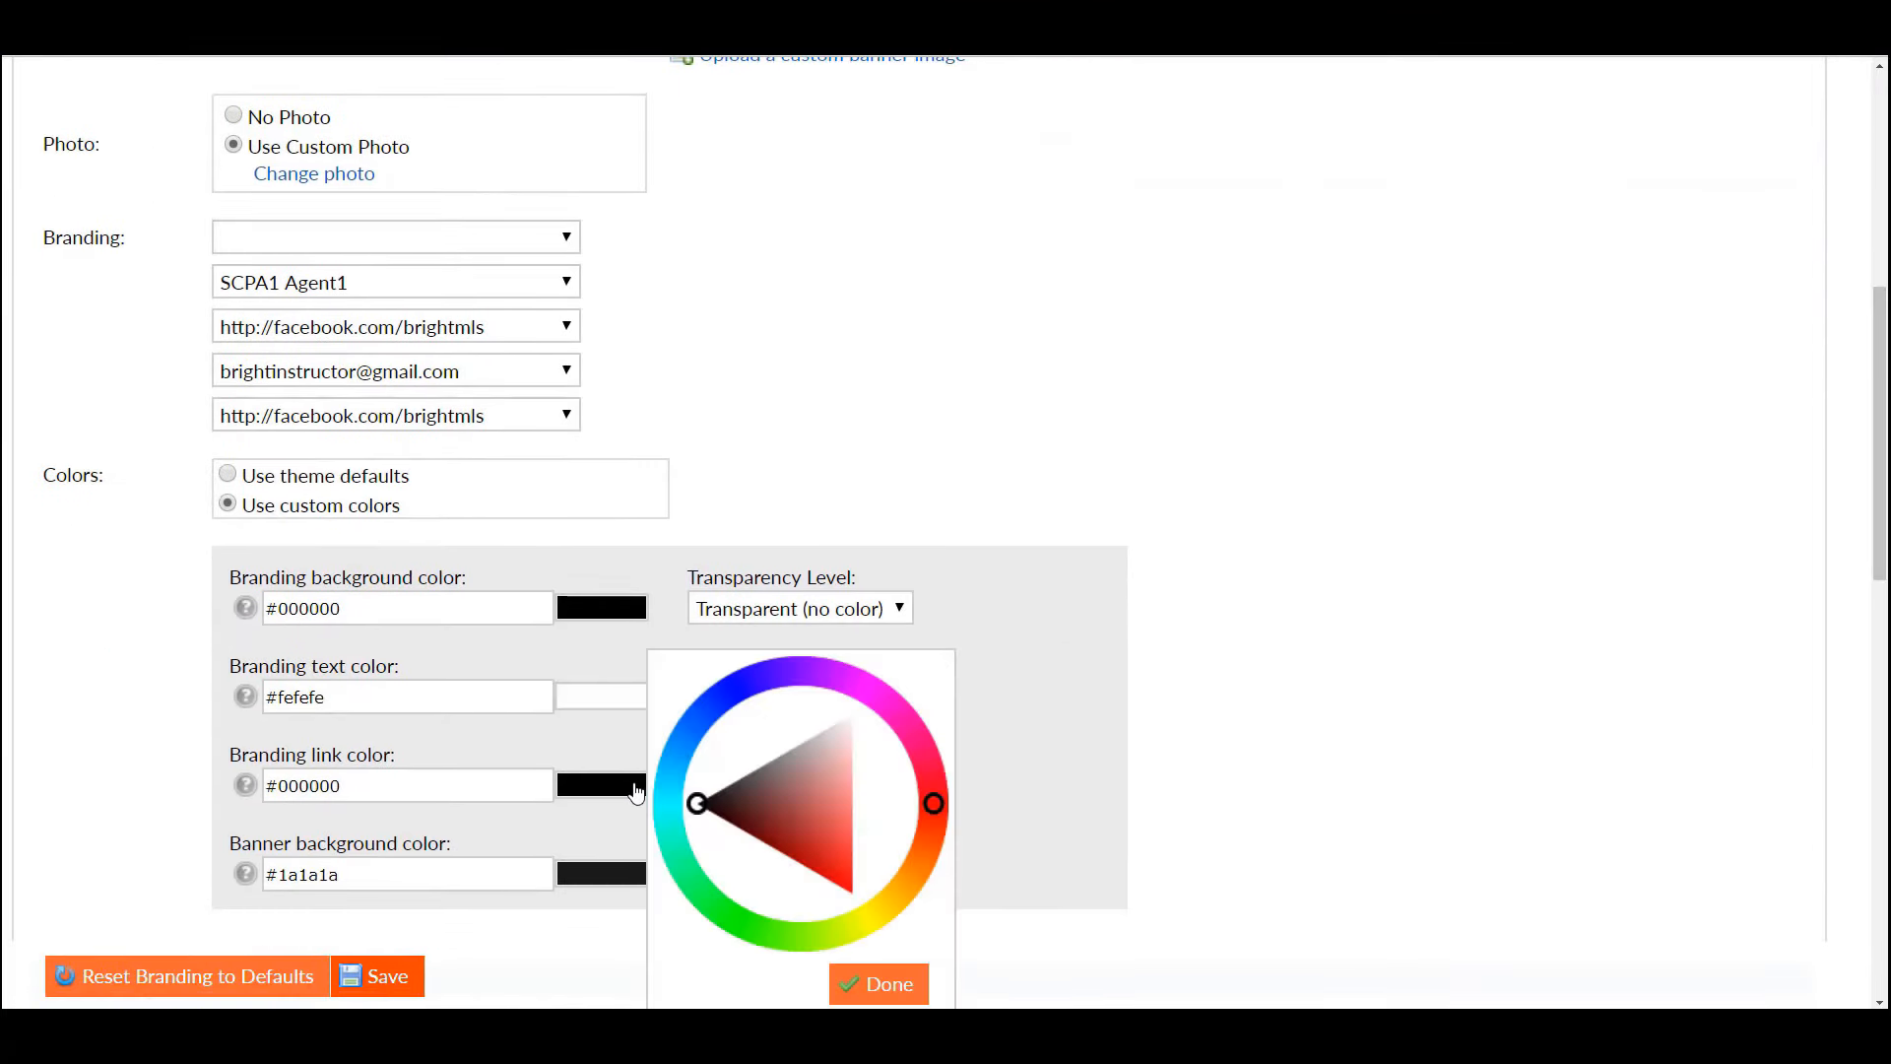
{"action": "left_click_drag", "start_coordinate": [711, 819], "coordinate": [836, 865]}
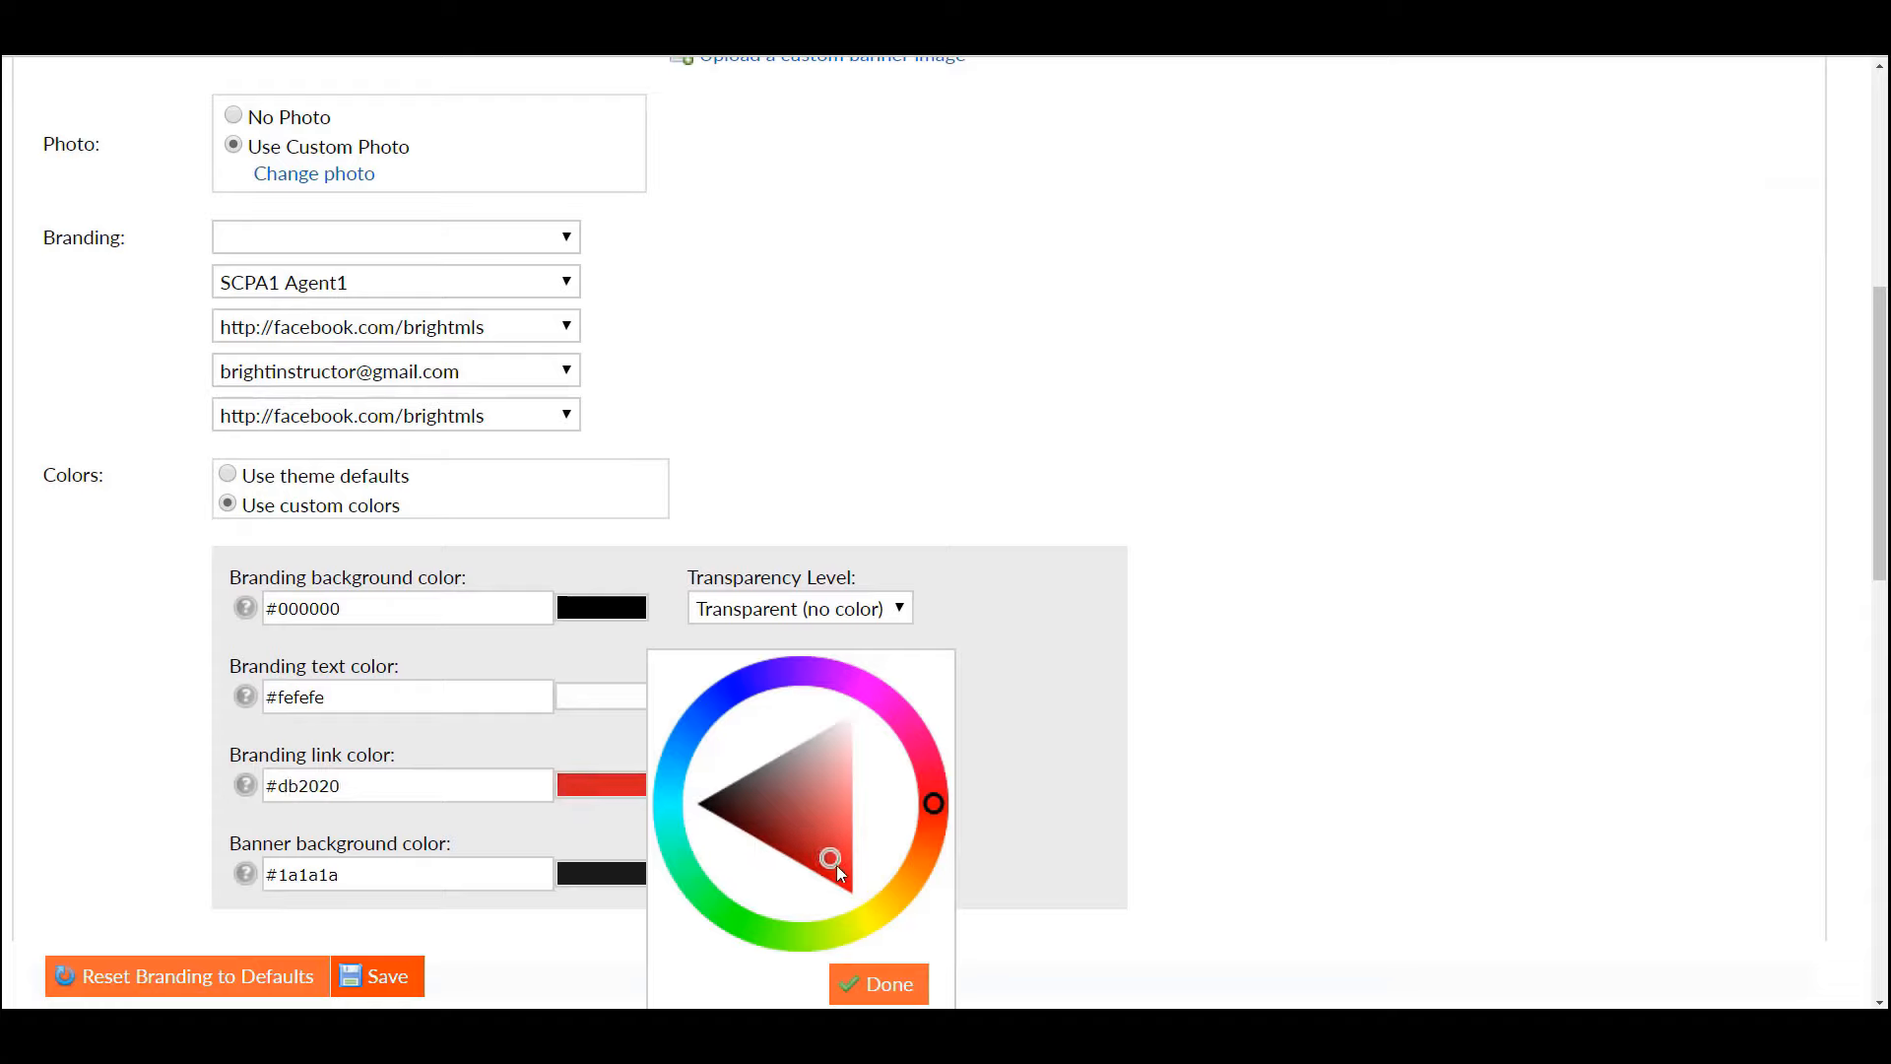
{"action": "left_click", "coordinate": [897, 988]}
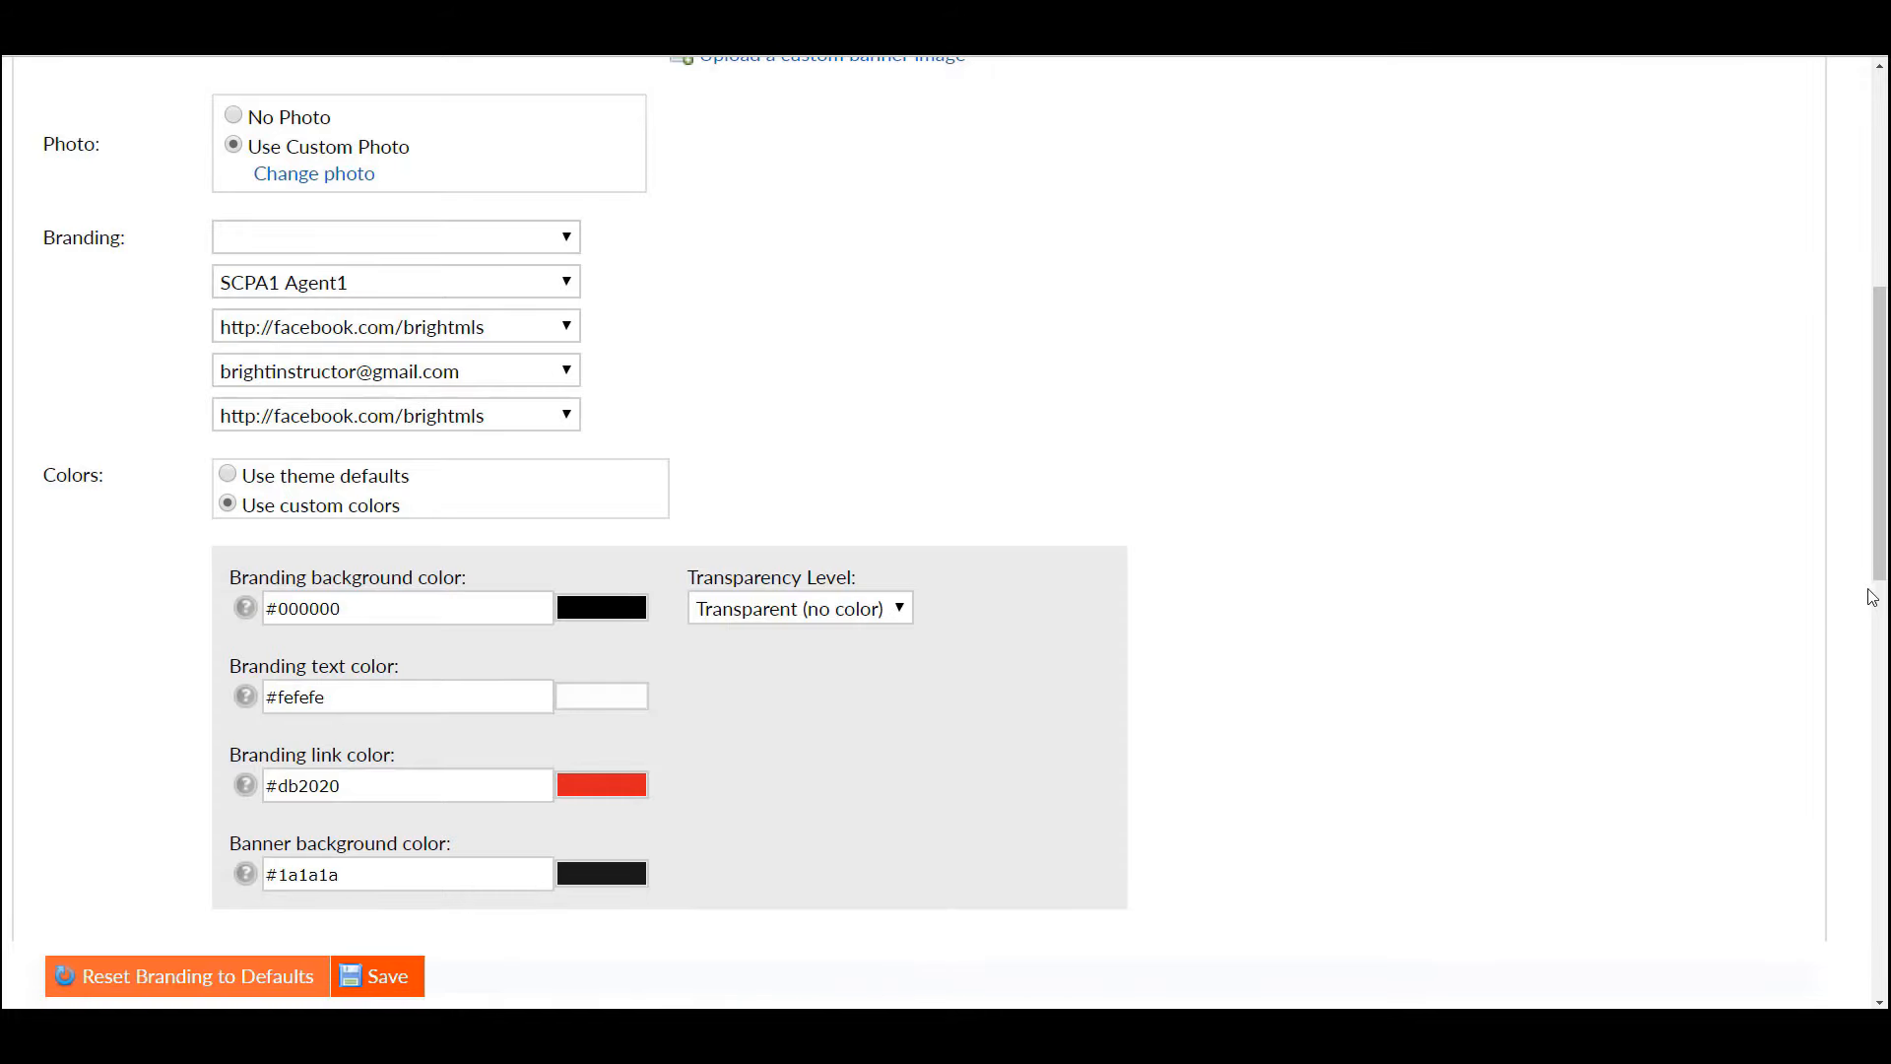
{"action": "left_click_drag", "start_coordinate": [1881, 577], "coordinate": [1875, 430]}
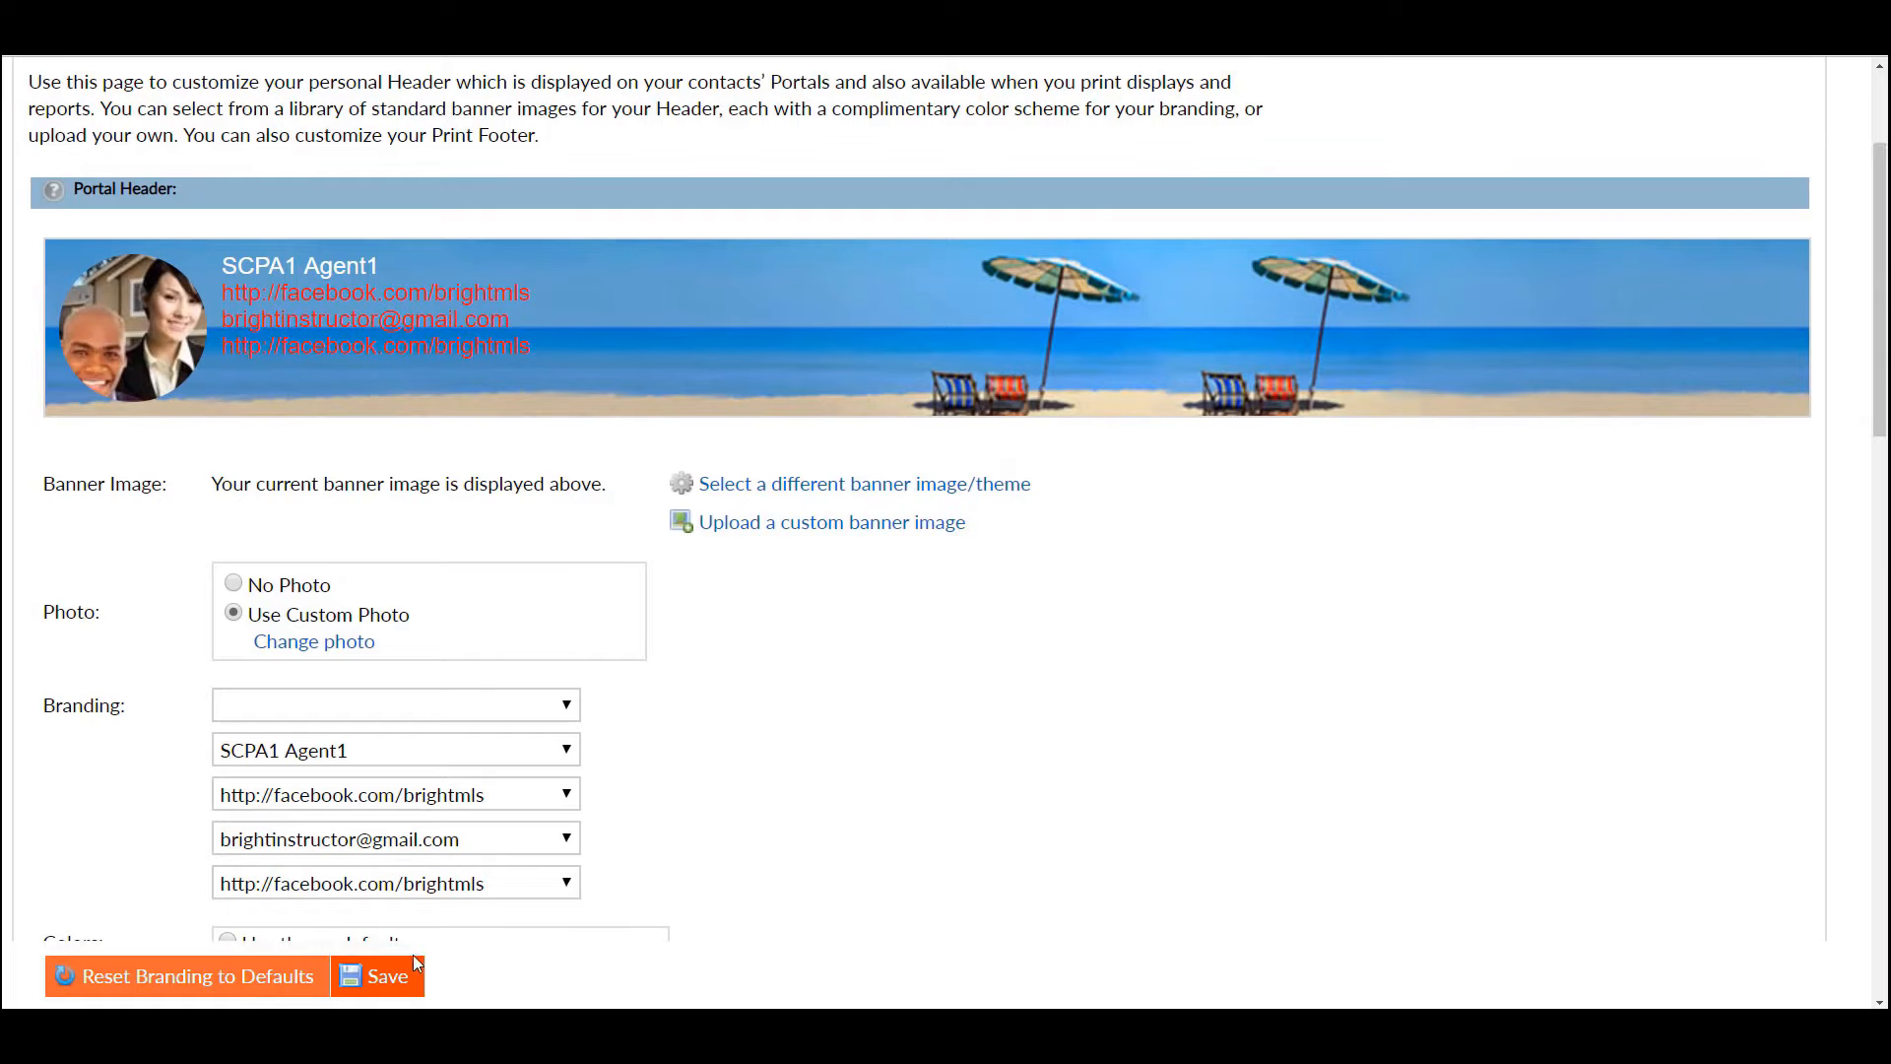
{"action": "left_click", "coordinate": [389, 978]}
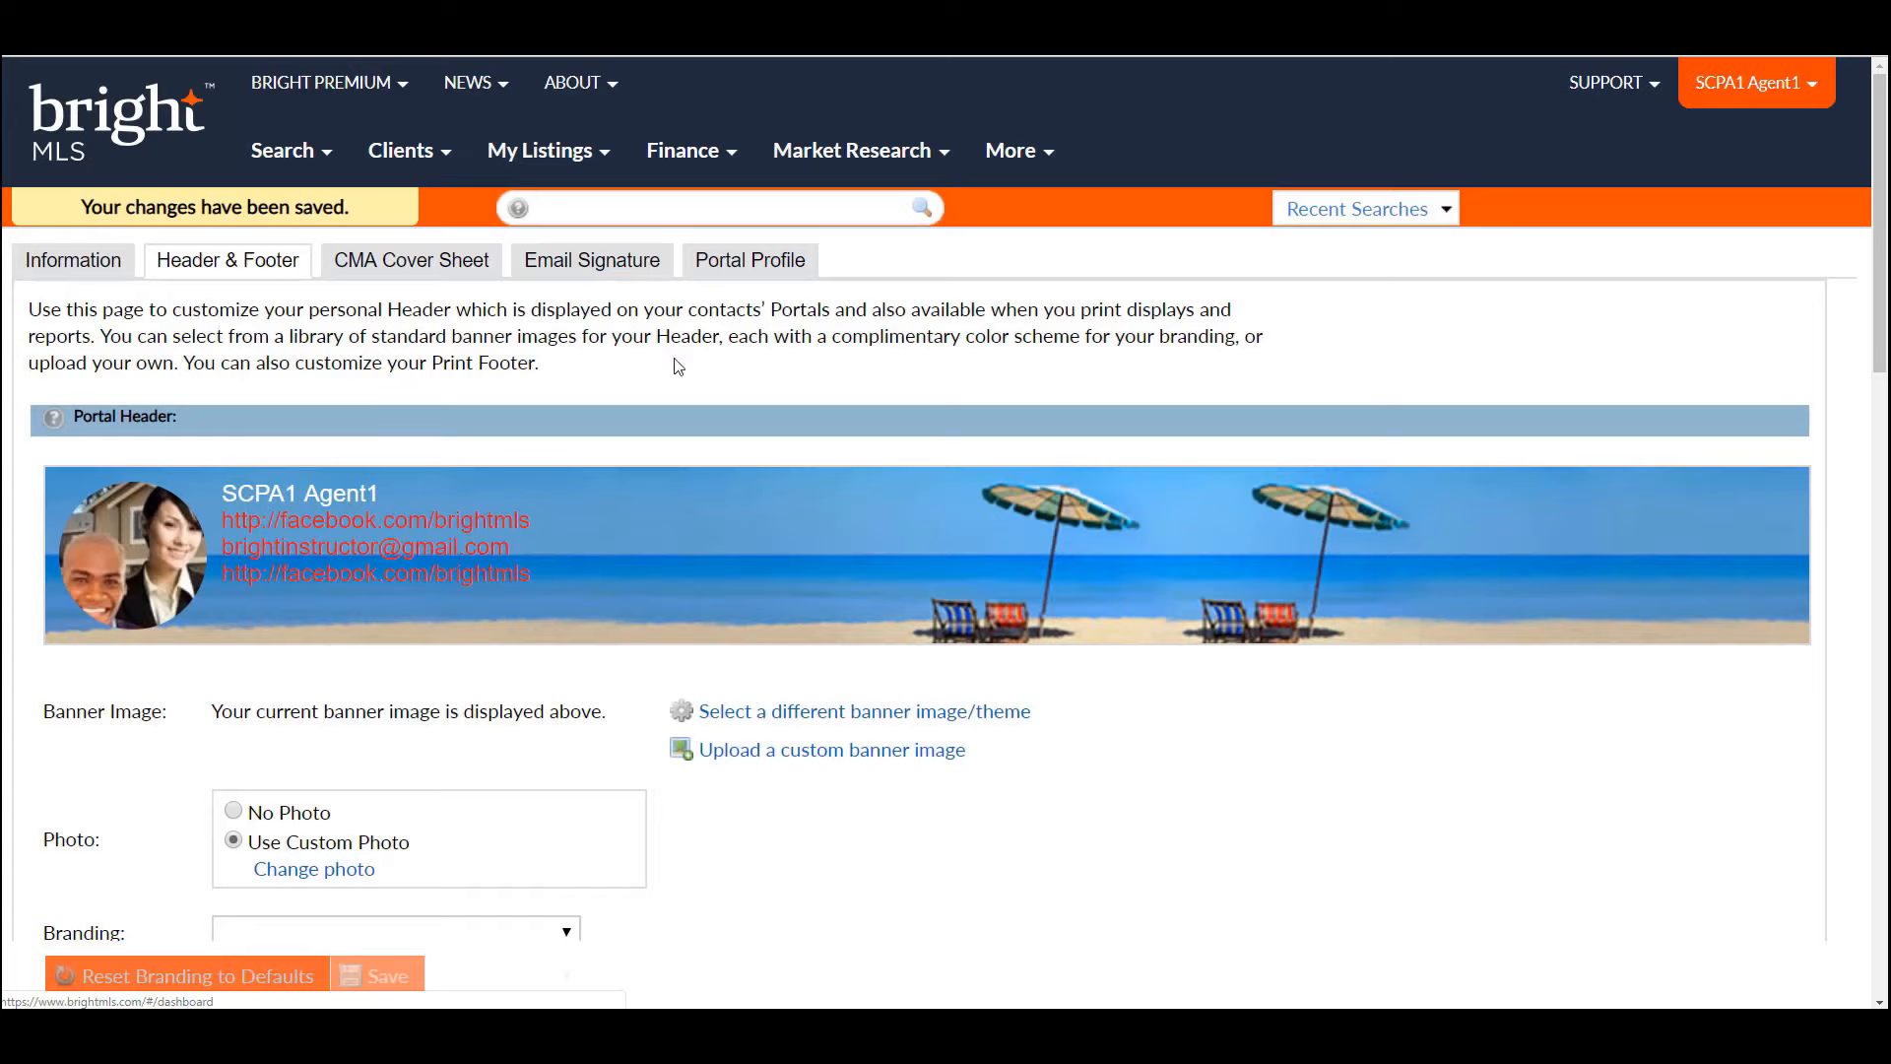
- On the Email Signature tab, browse the signature image options, then cancel without changes
{"action": "left_click", "coordinate": [618, 267]}
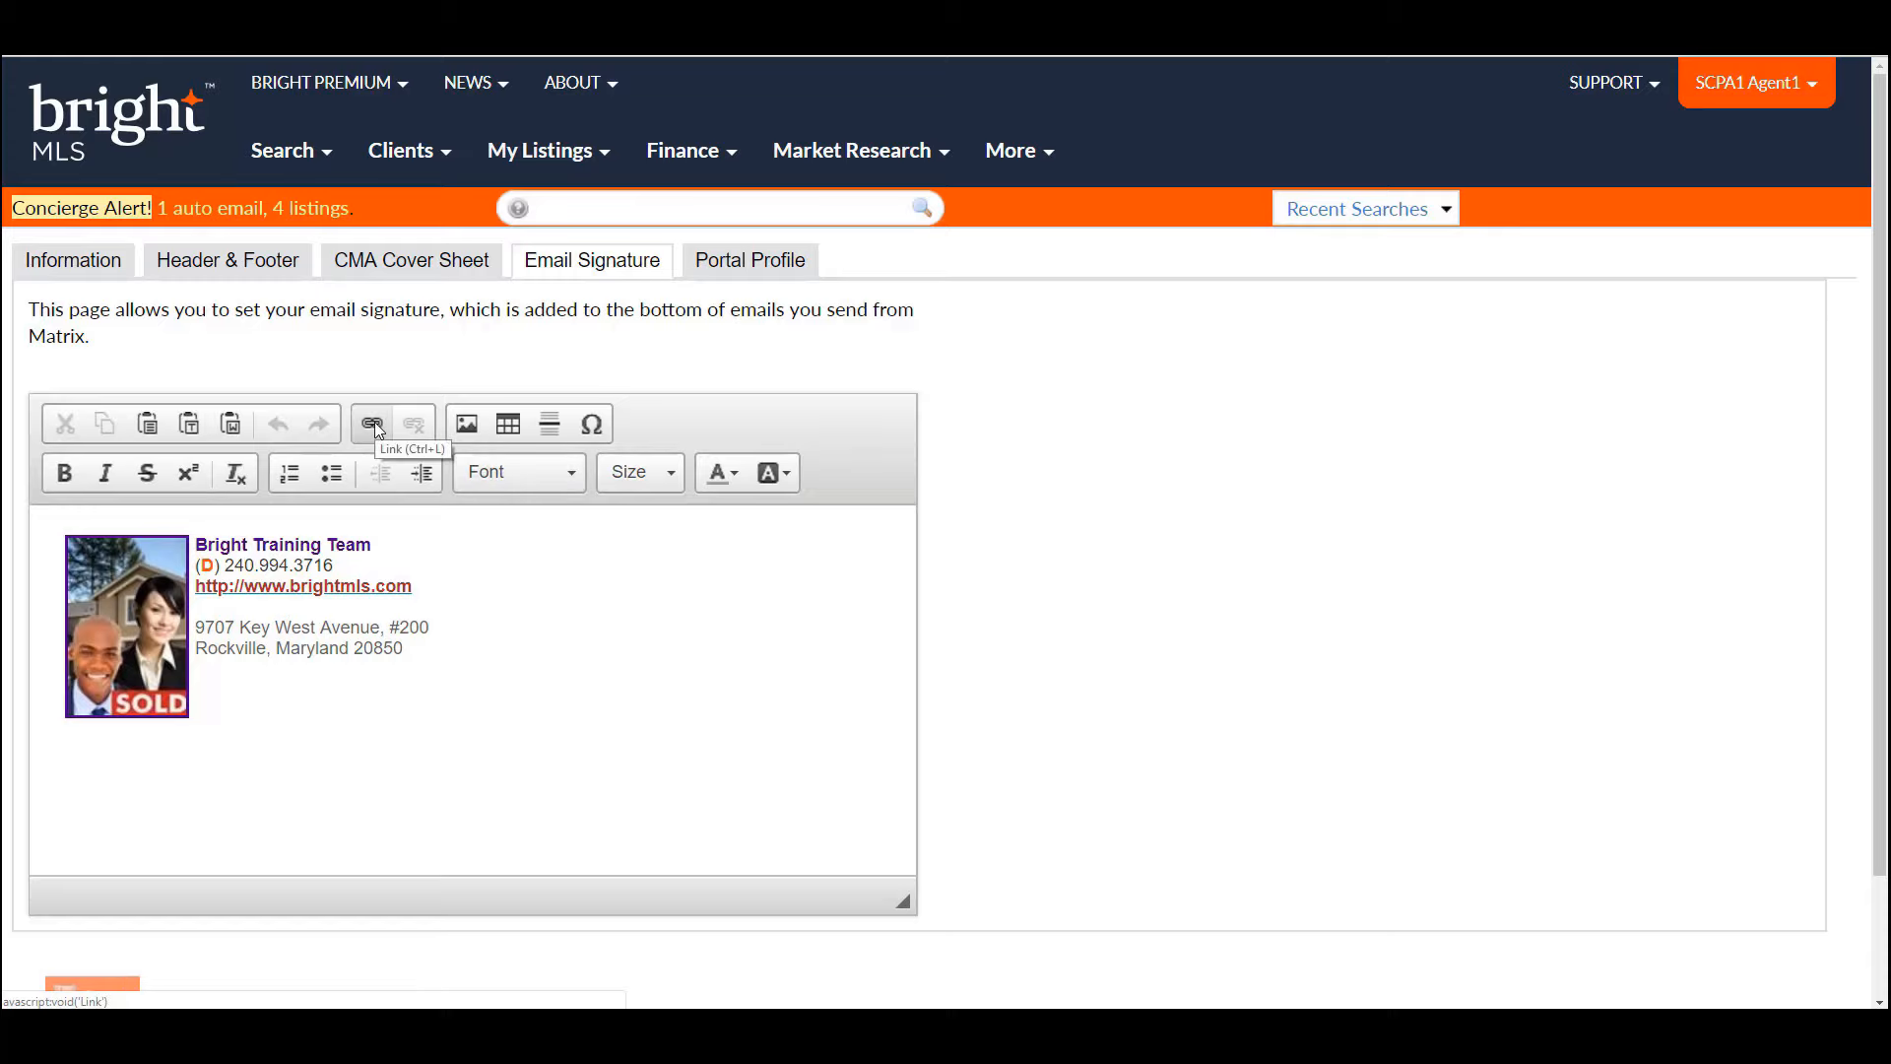
{"action": "left_click", "coordinate": [468, 426]}
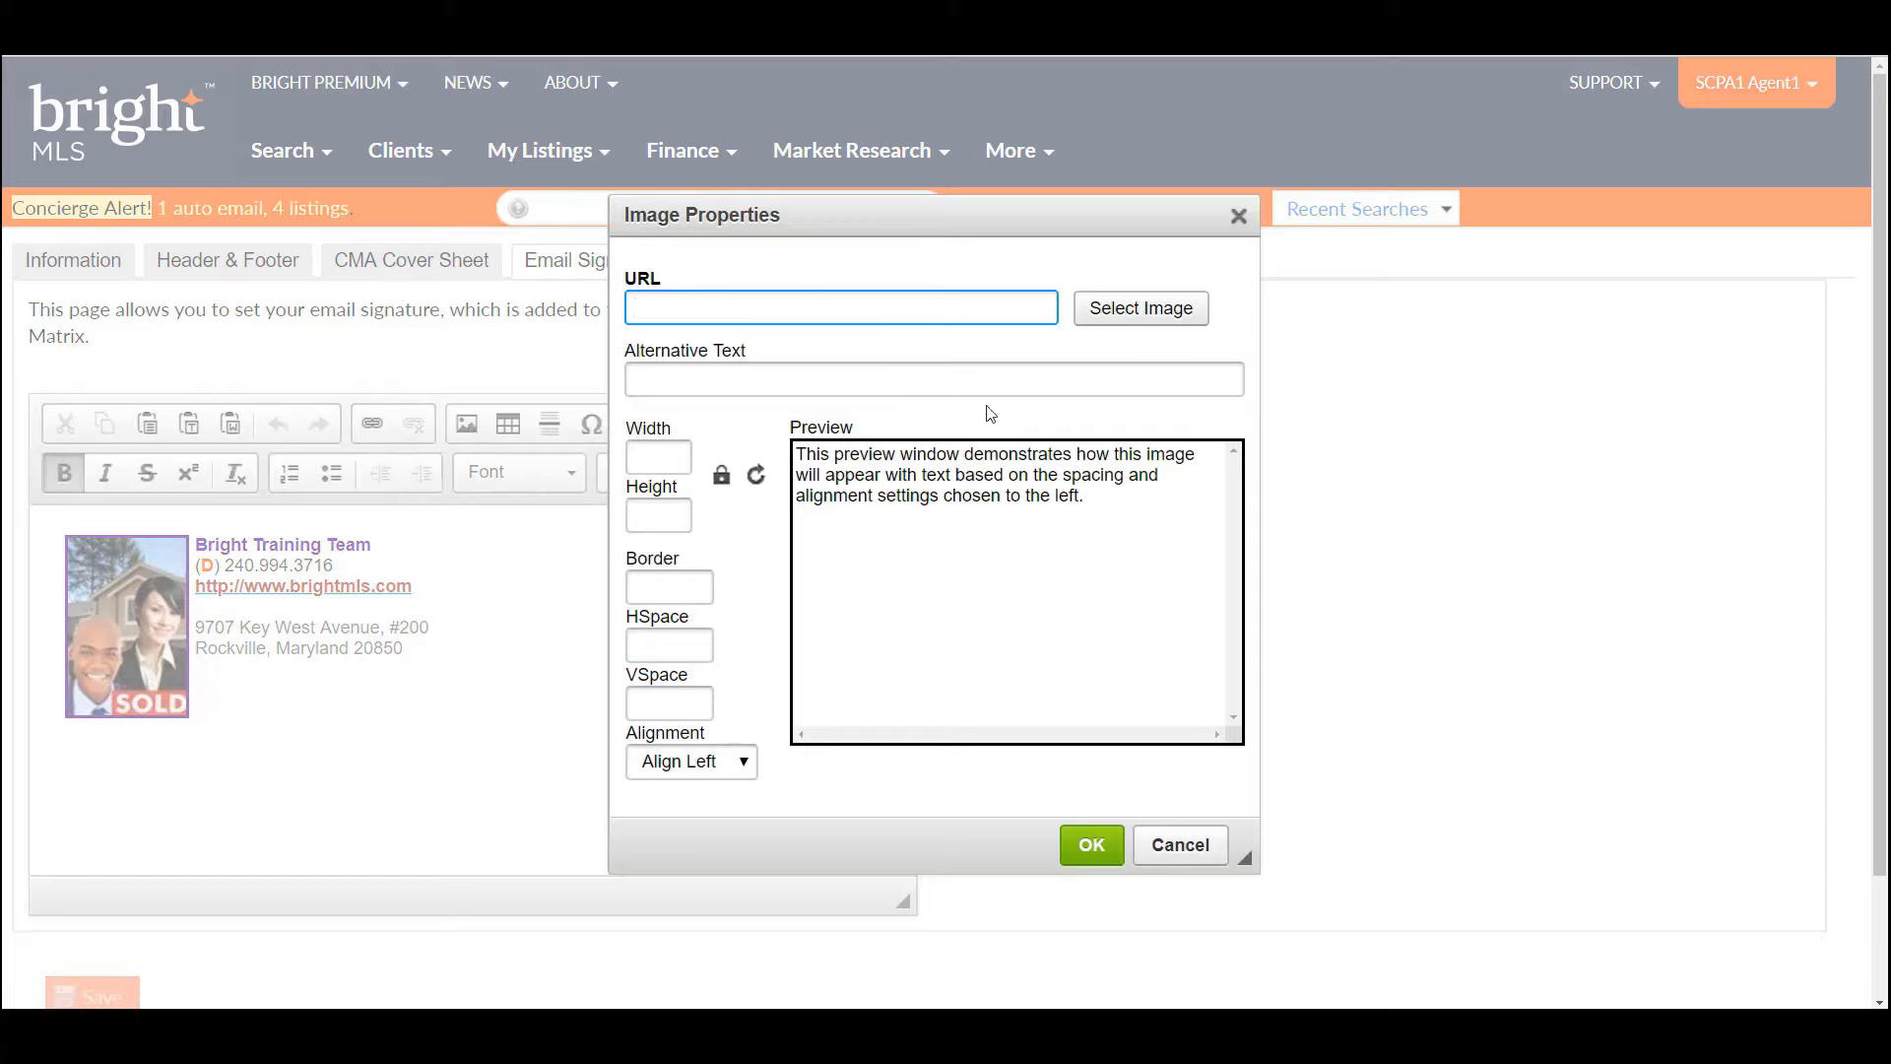
{"action": "left_click", "coordinate": [1121, 313]}
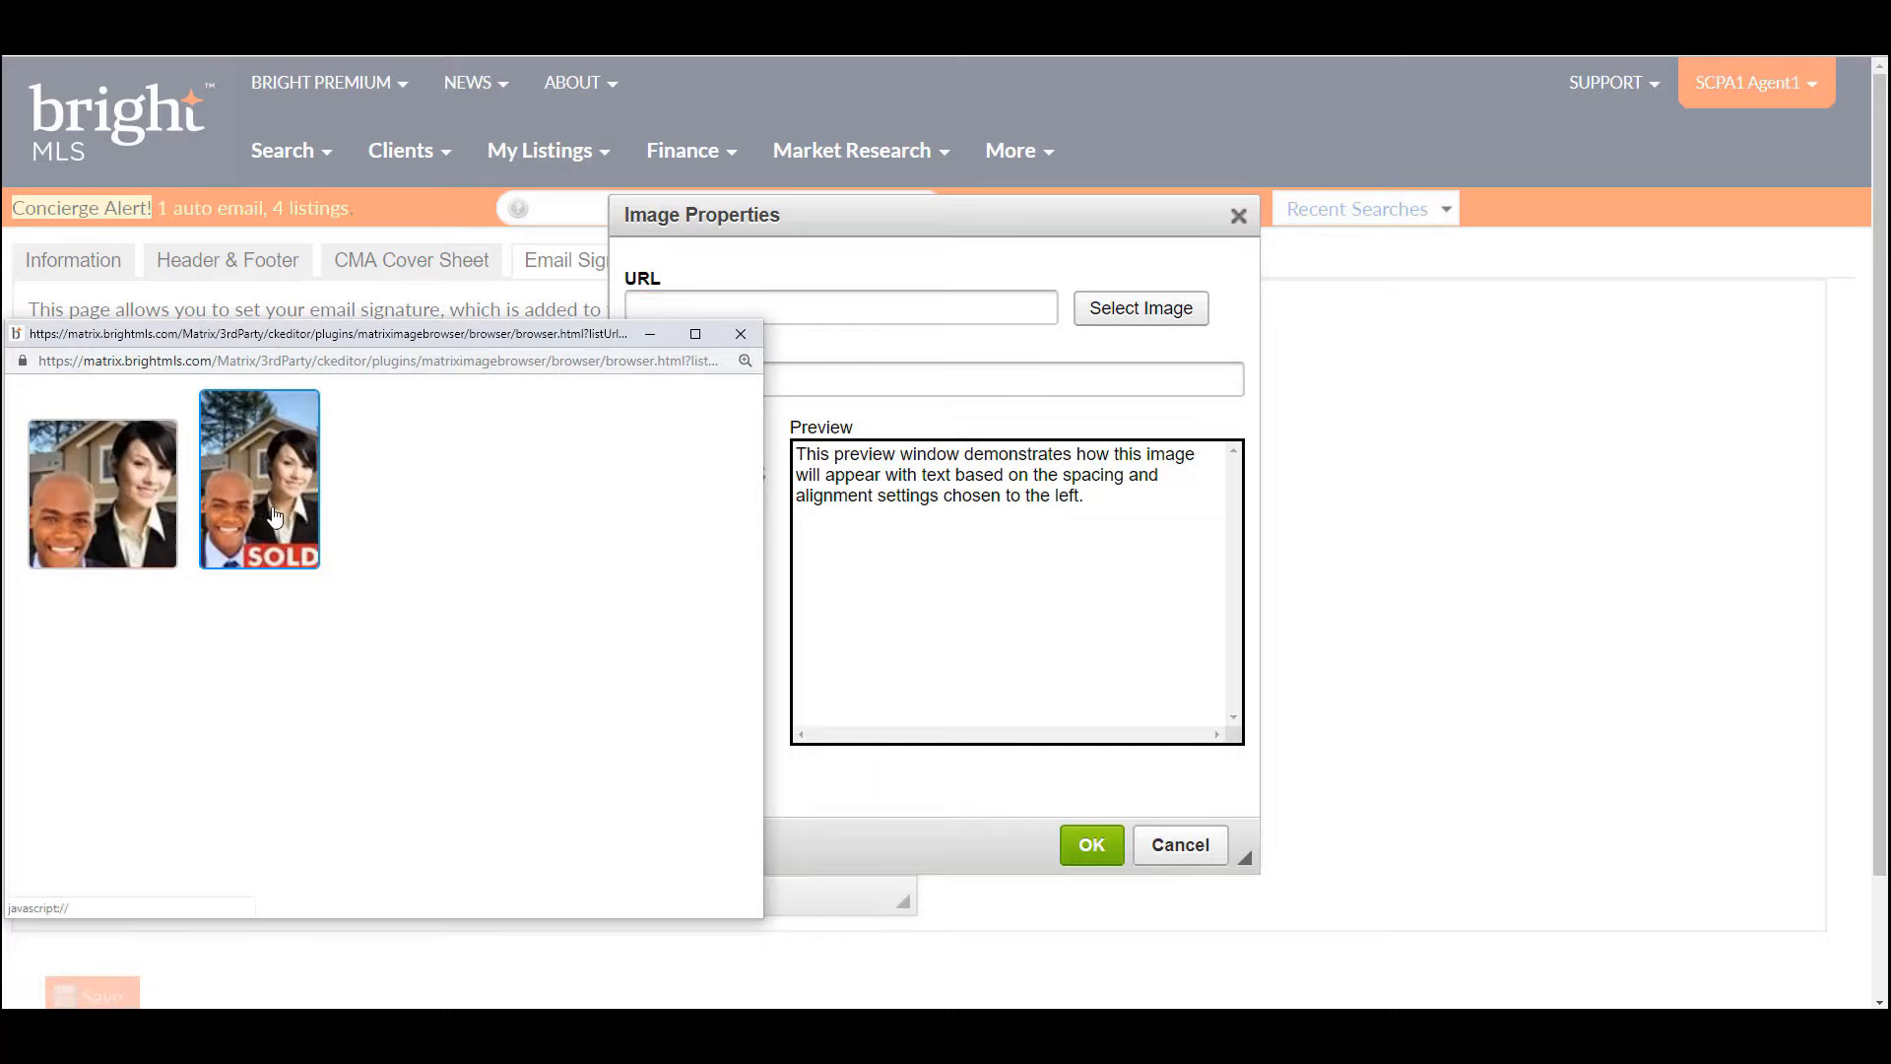
{"action": "left_click", "coordinate": [741, 333]}
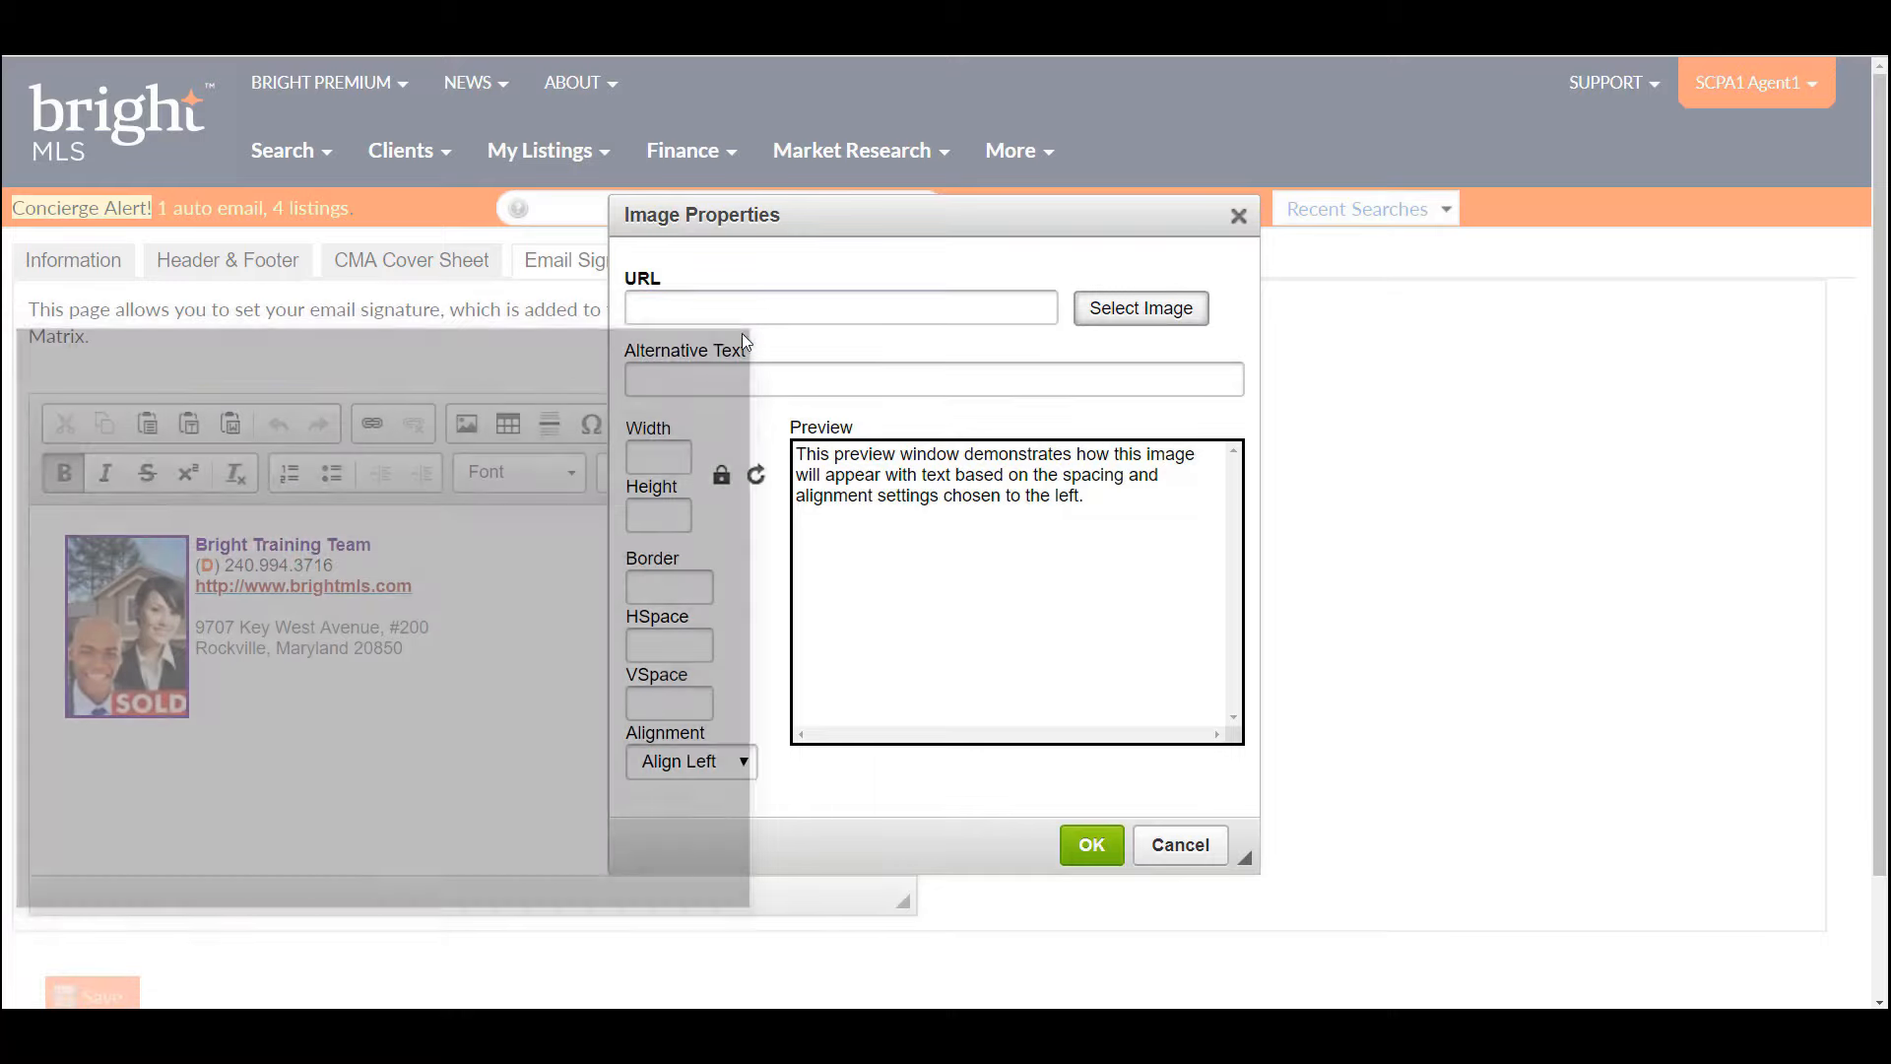
{"action": "left_click", "coordinate": [1187, 853]}
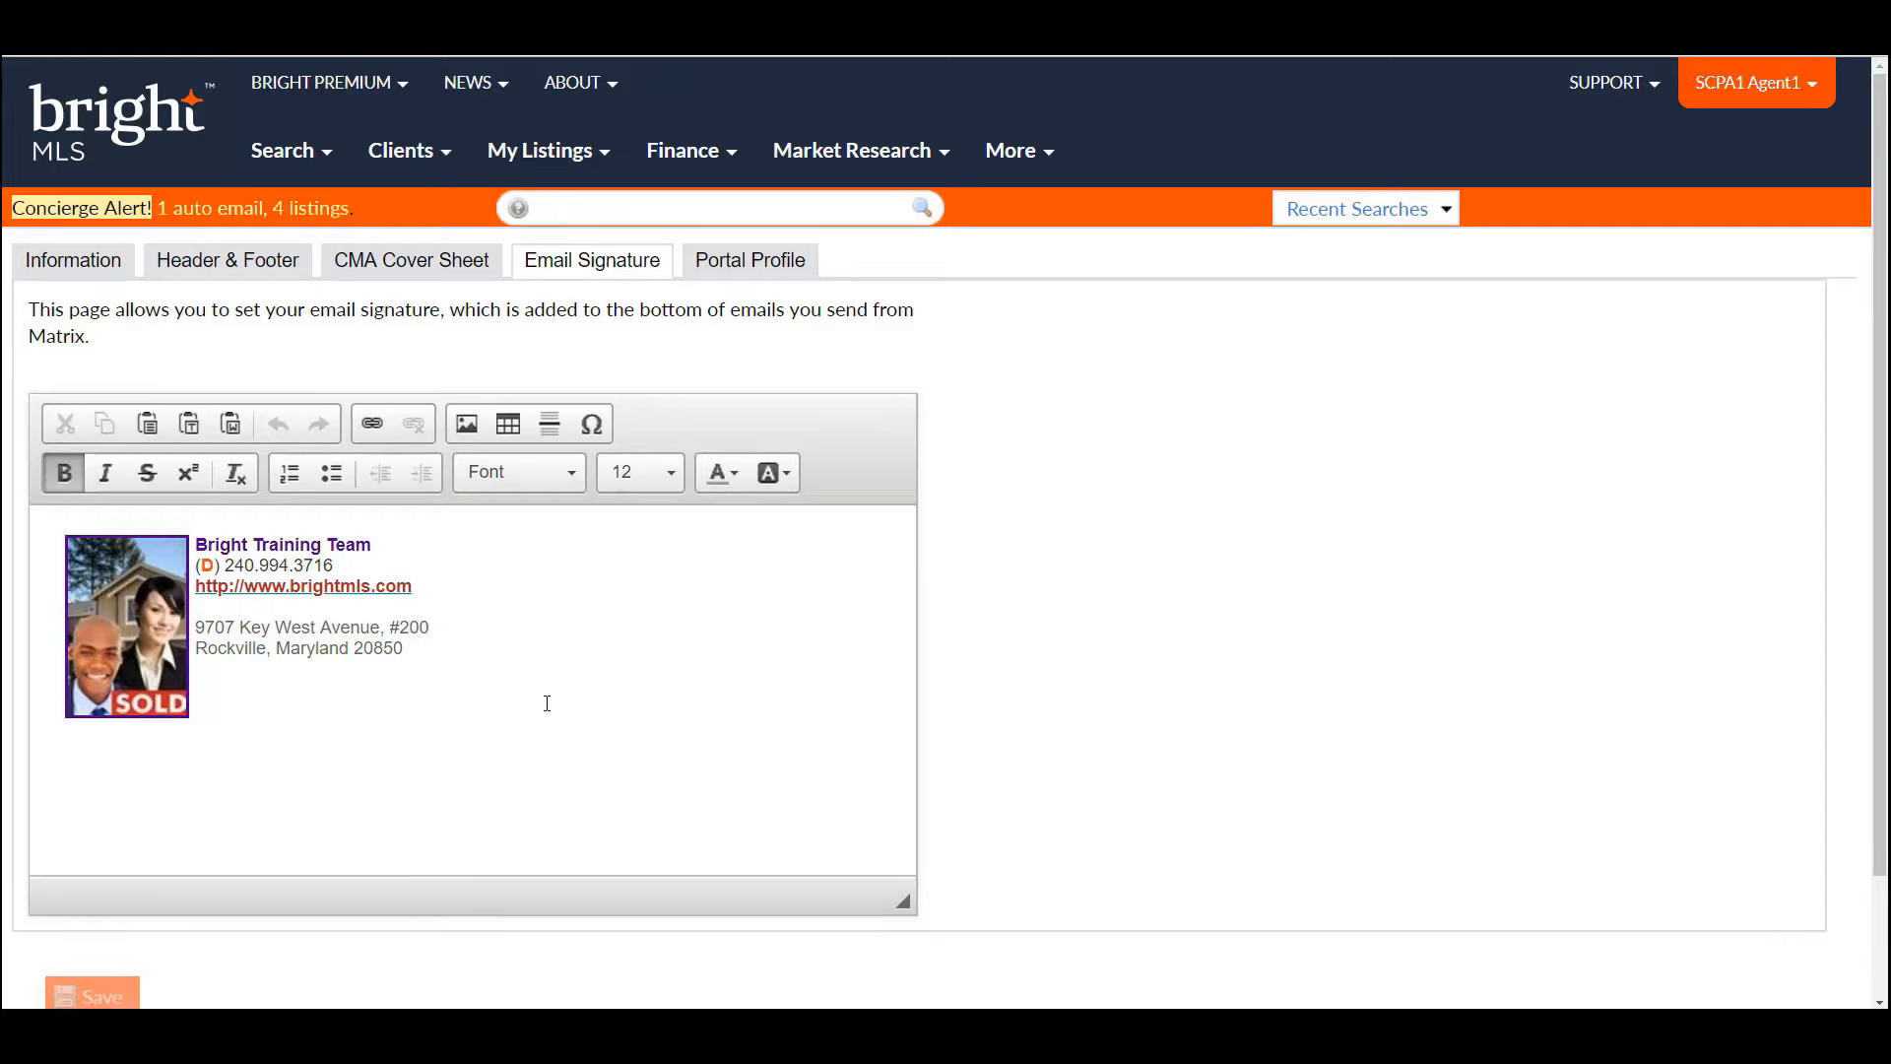
- On Portal Profile, expand and collapse the Contact Information, Portal Greeting, Video and Photo sections
{"action": "left_click", "coordinate": [771, 261]}
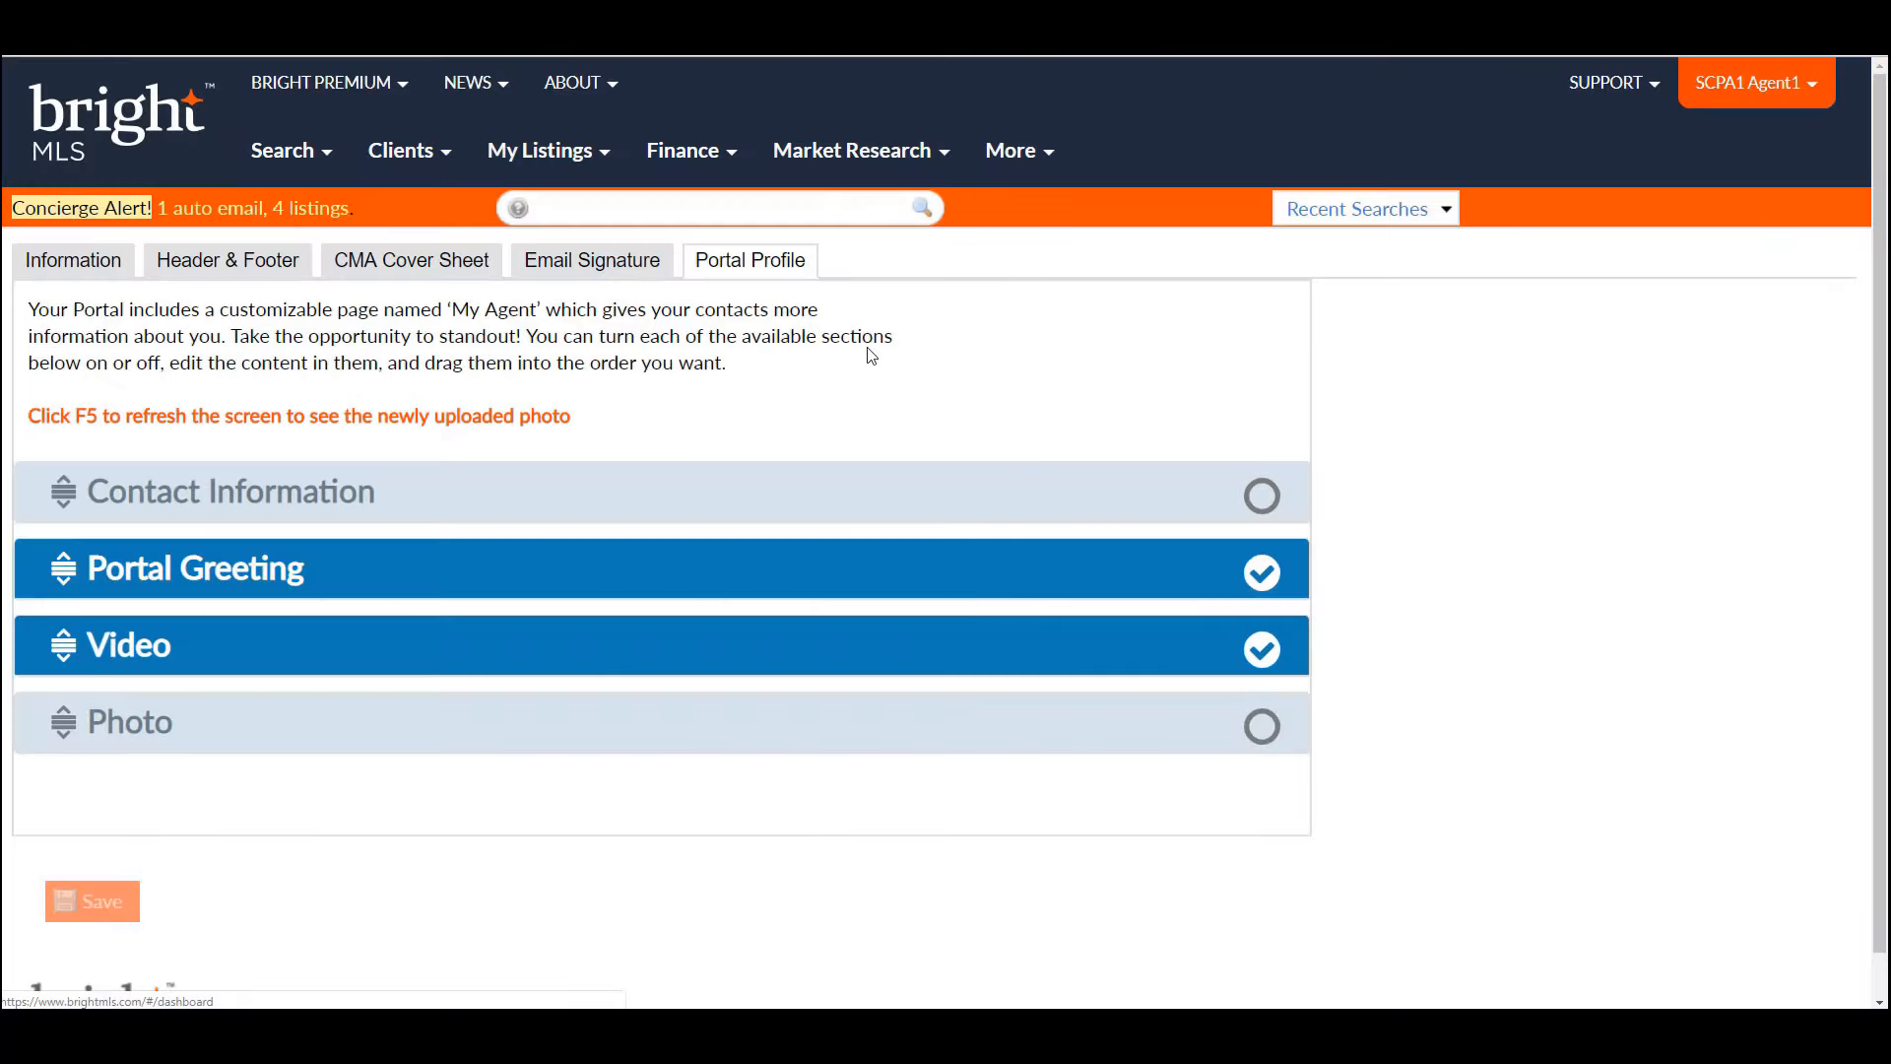
{"action": "left_click", "coordinate": [326, 497]}
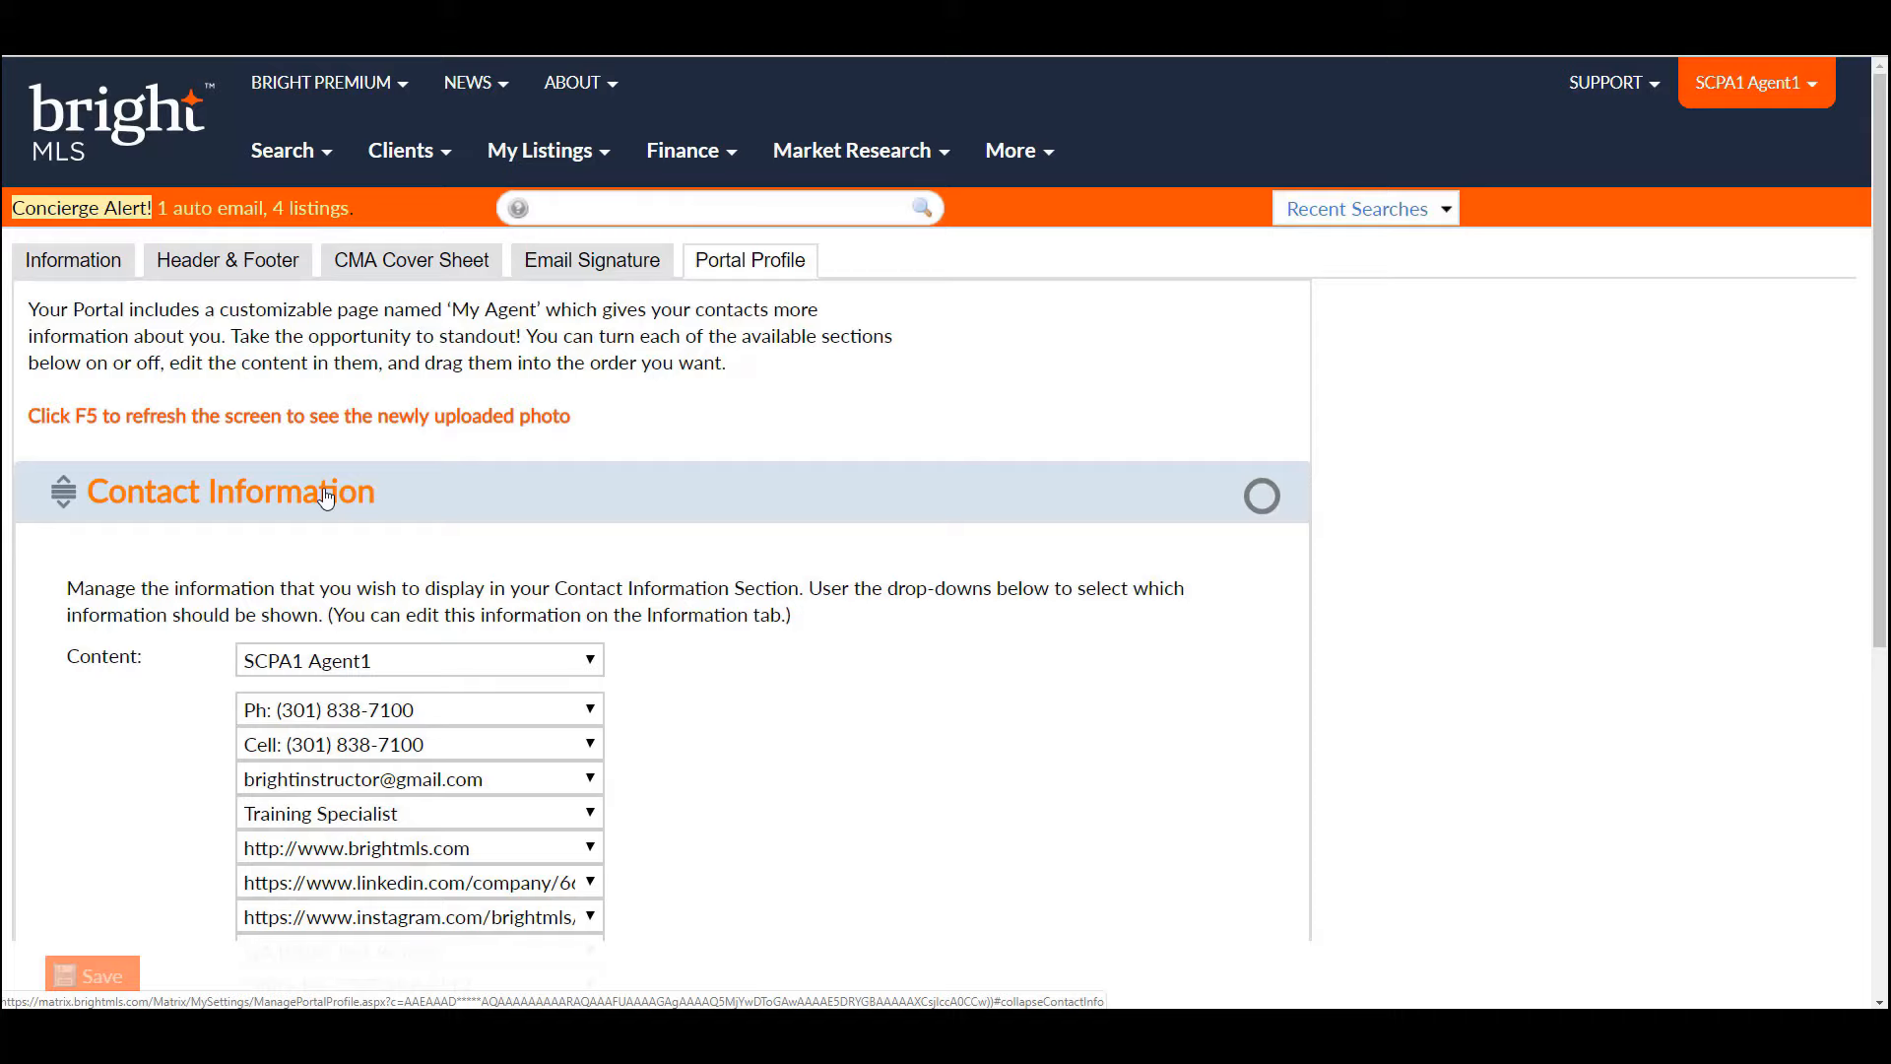
{"action": "left_click", "coordinate": [326, 496]}
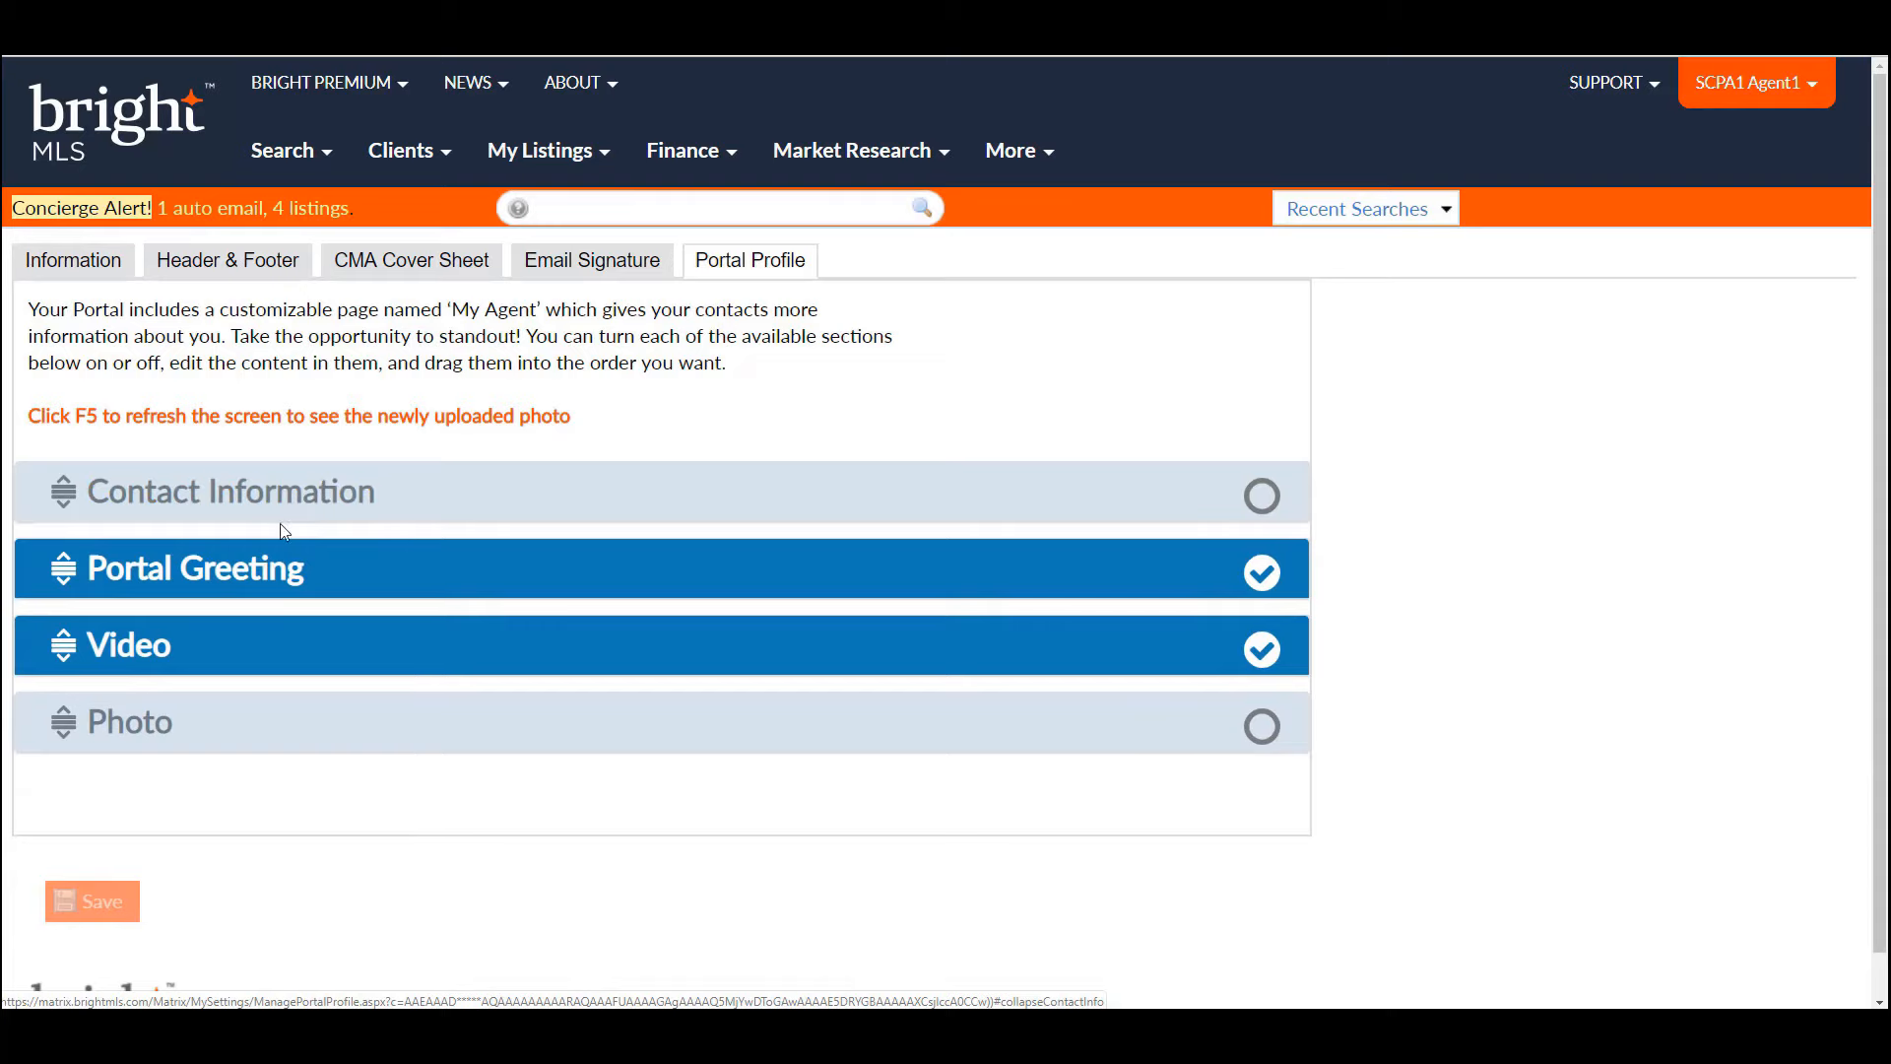
{"action": "left_click", "coordinate": [266, 567]}
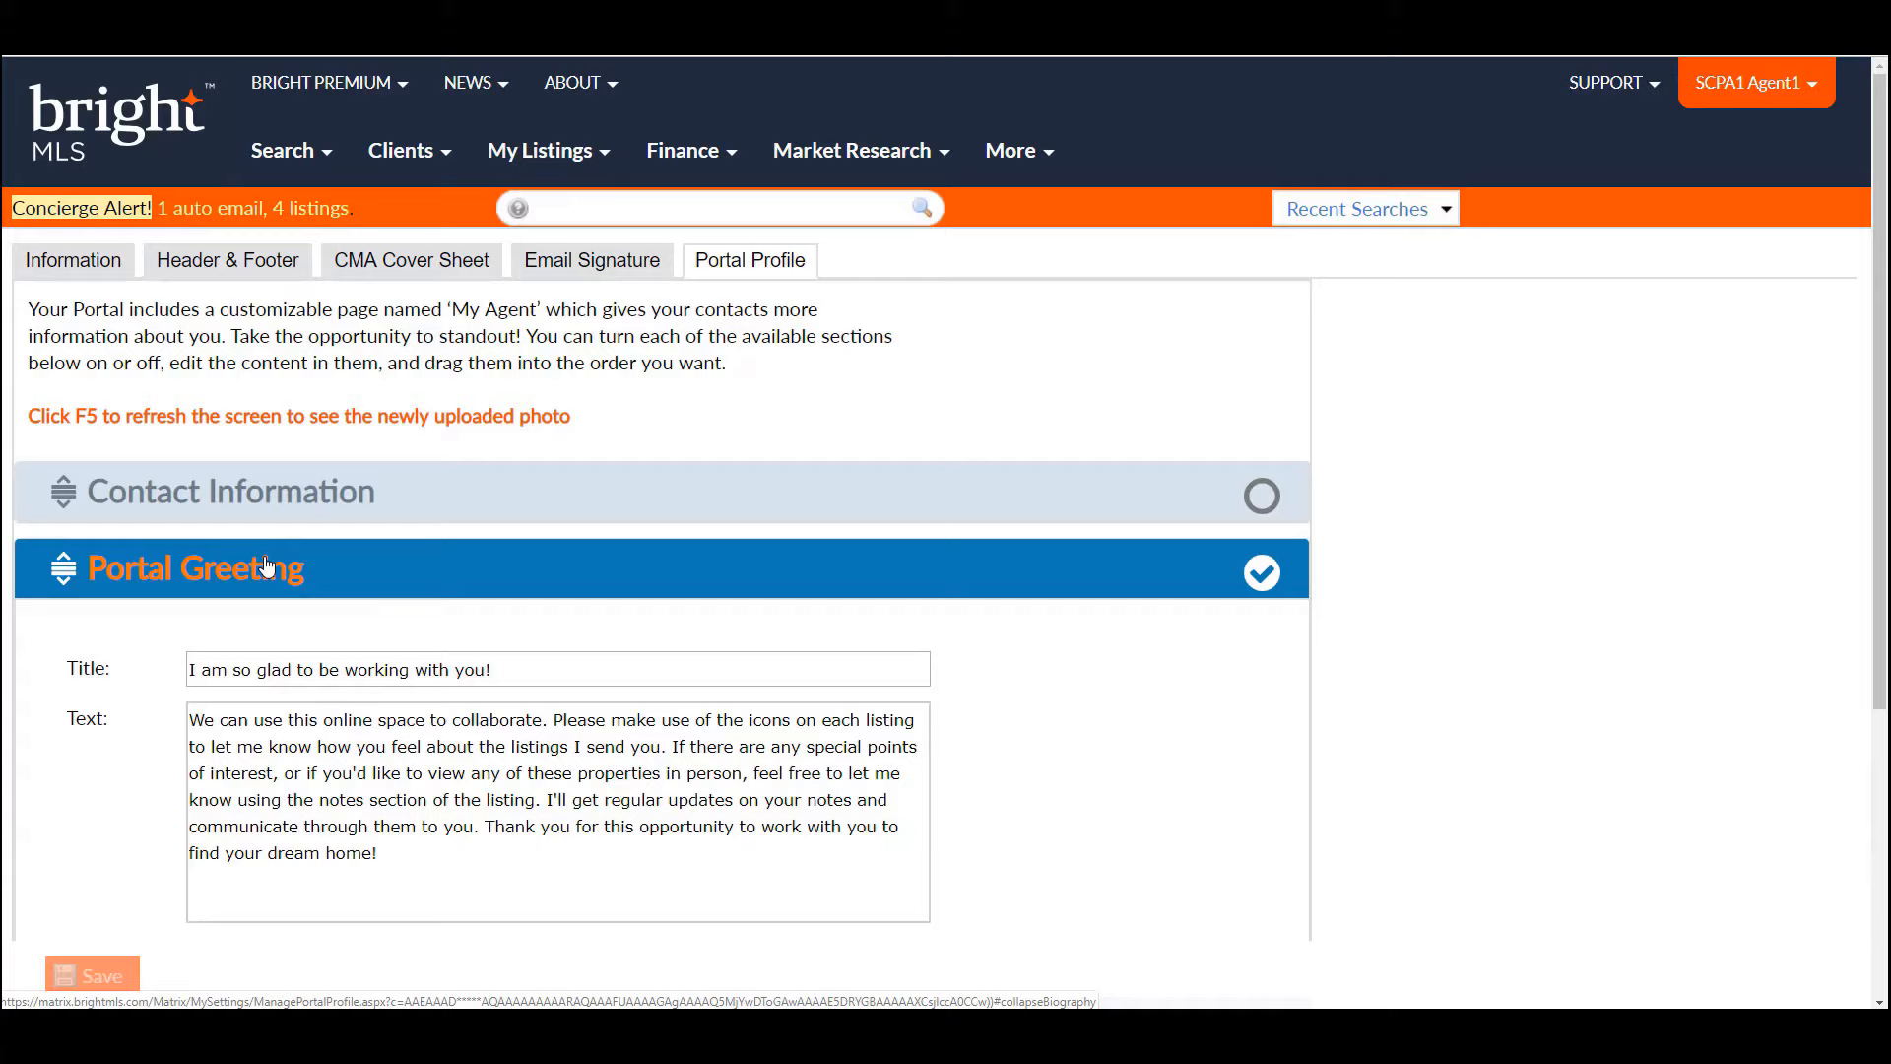
{"action": "left_click", "coordinate": [266, 567]}
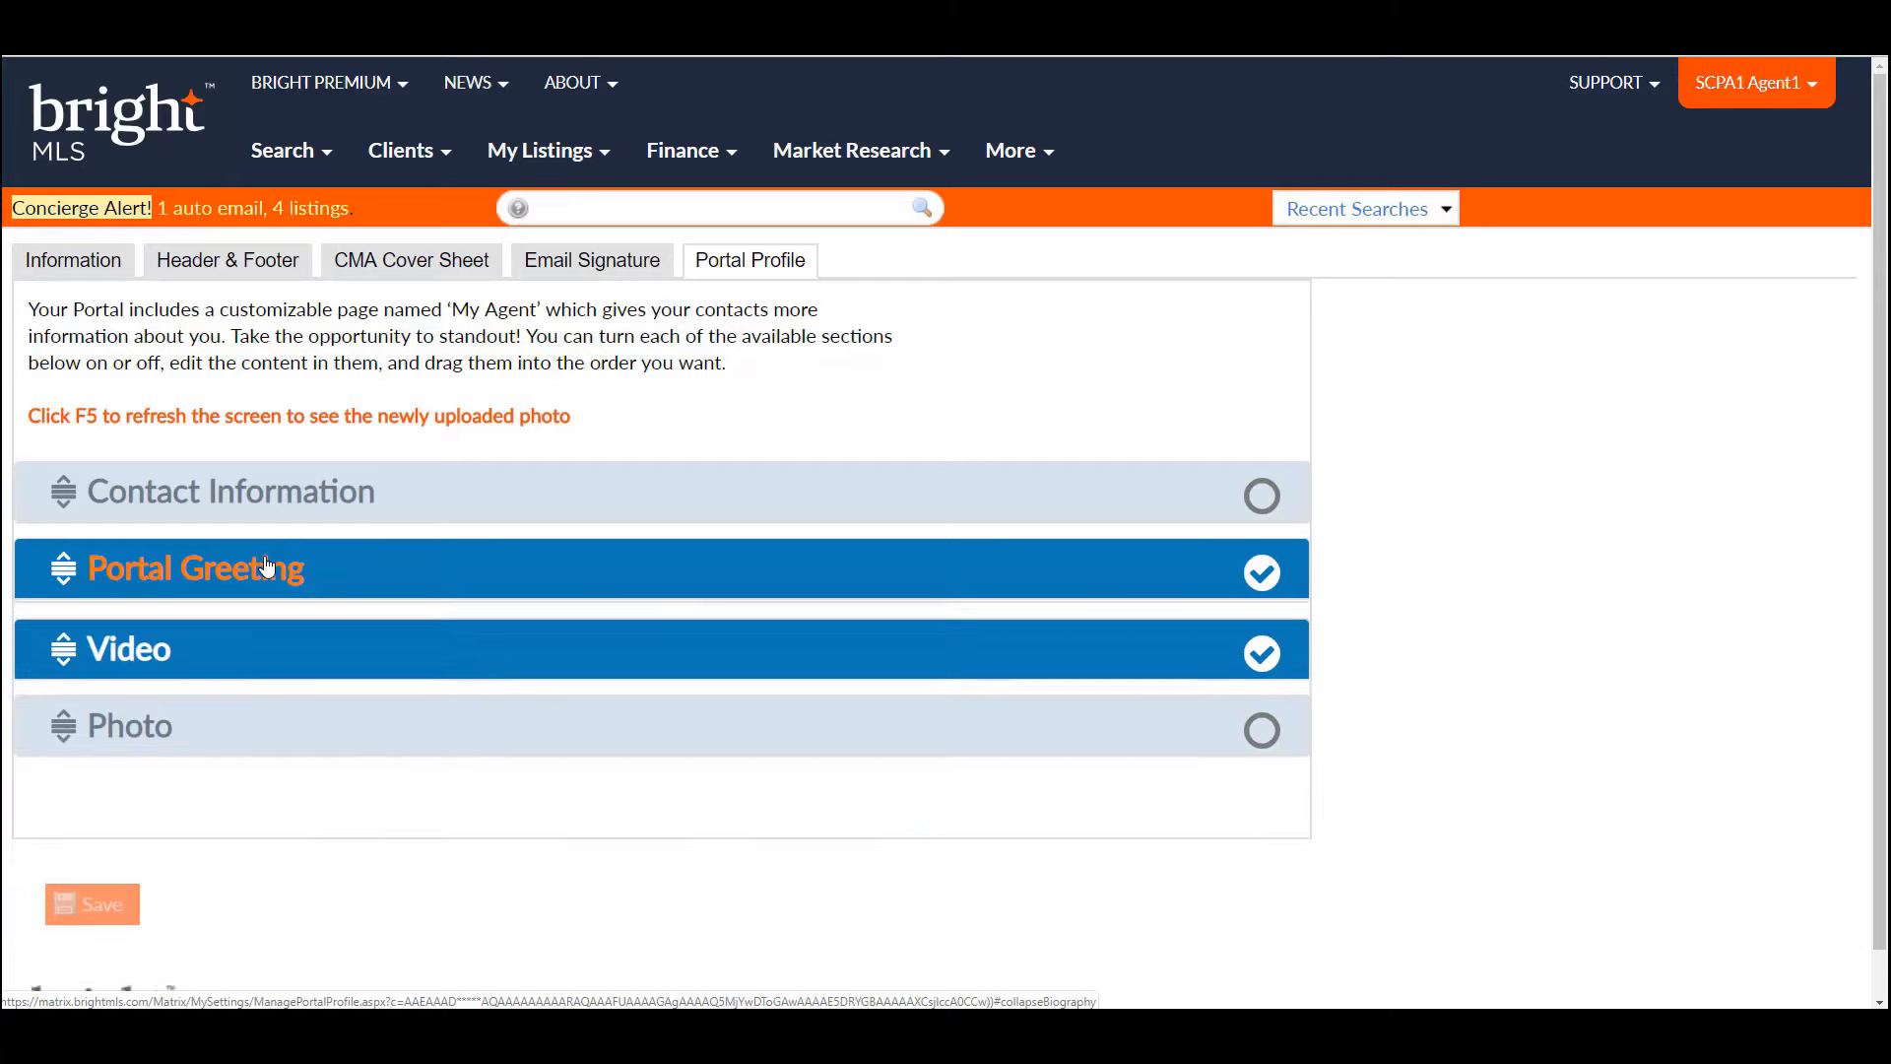
{"action": "left_click", "coordinate": [143, 658]}
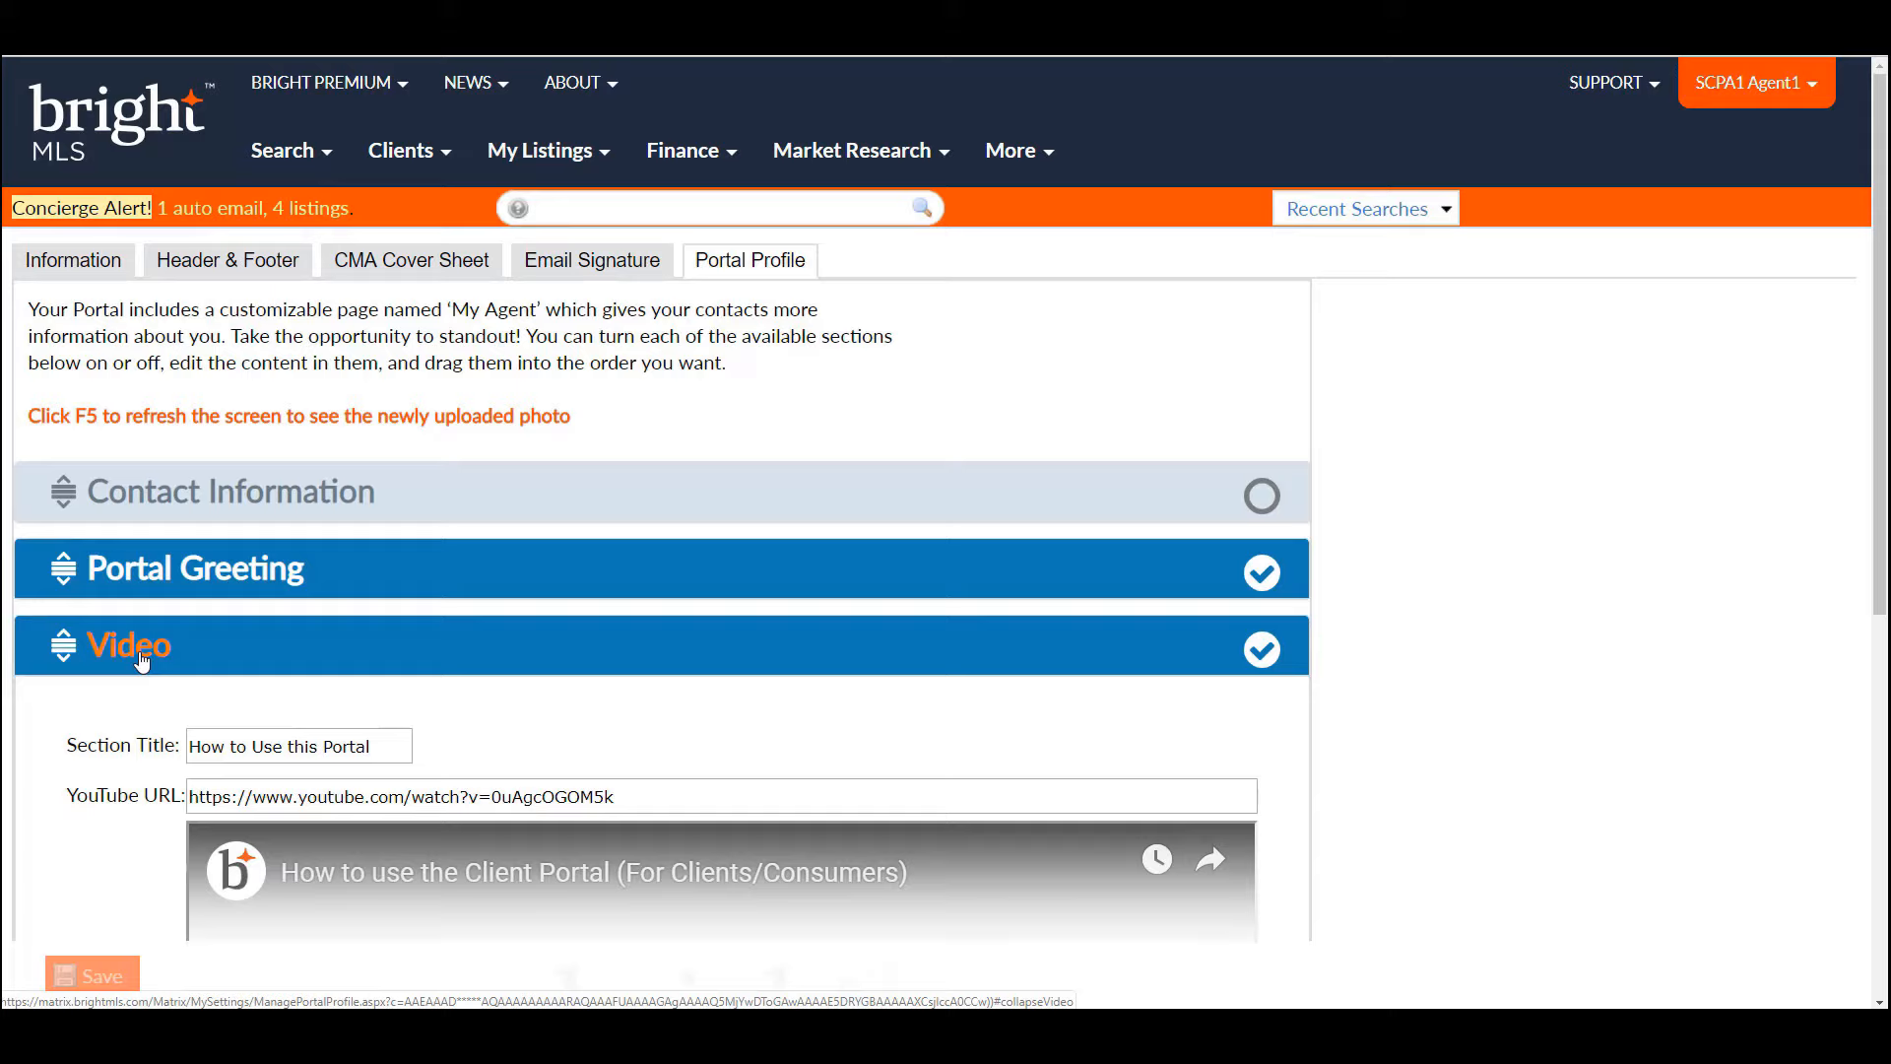
{"action": "left_click", "coordinate": [143, 658]}
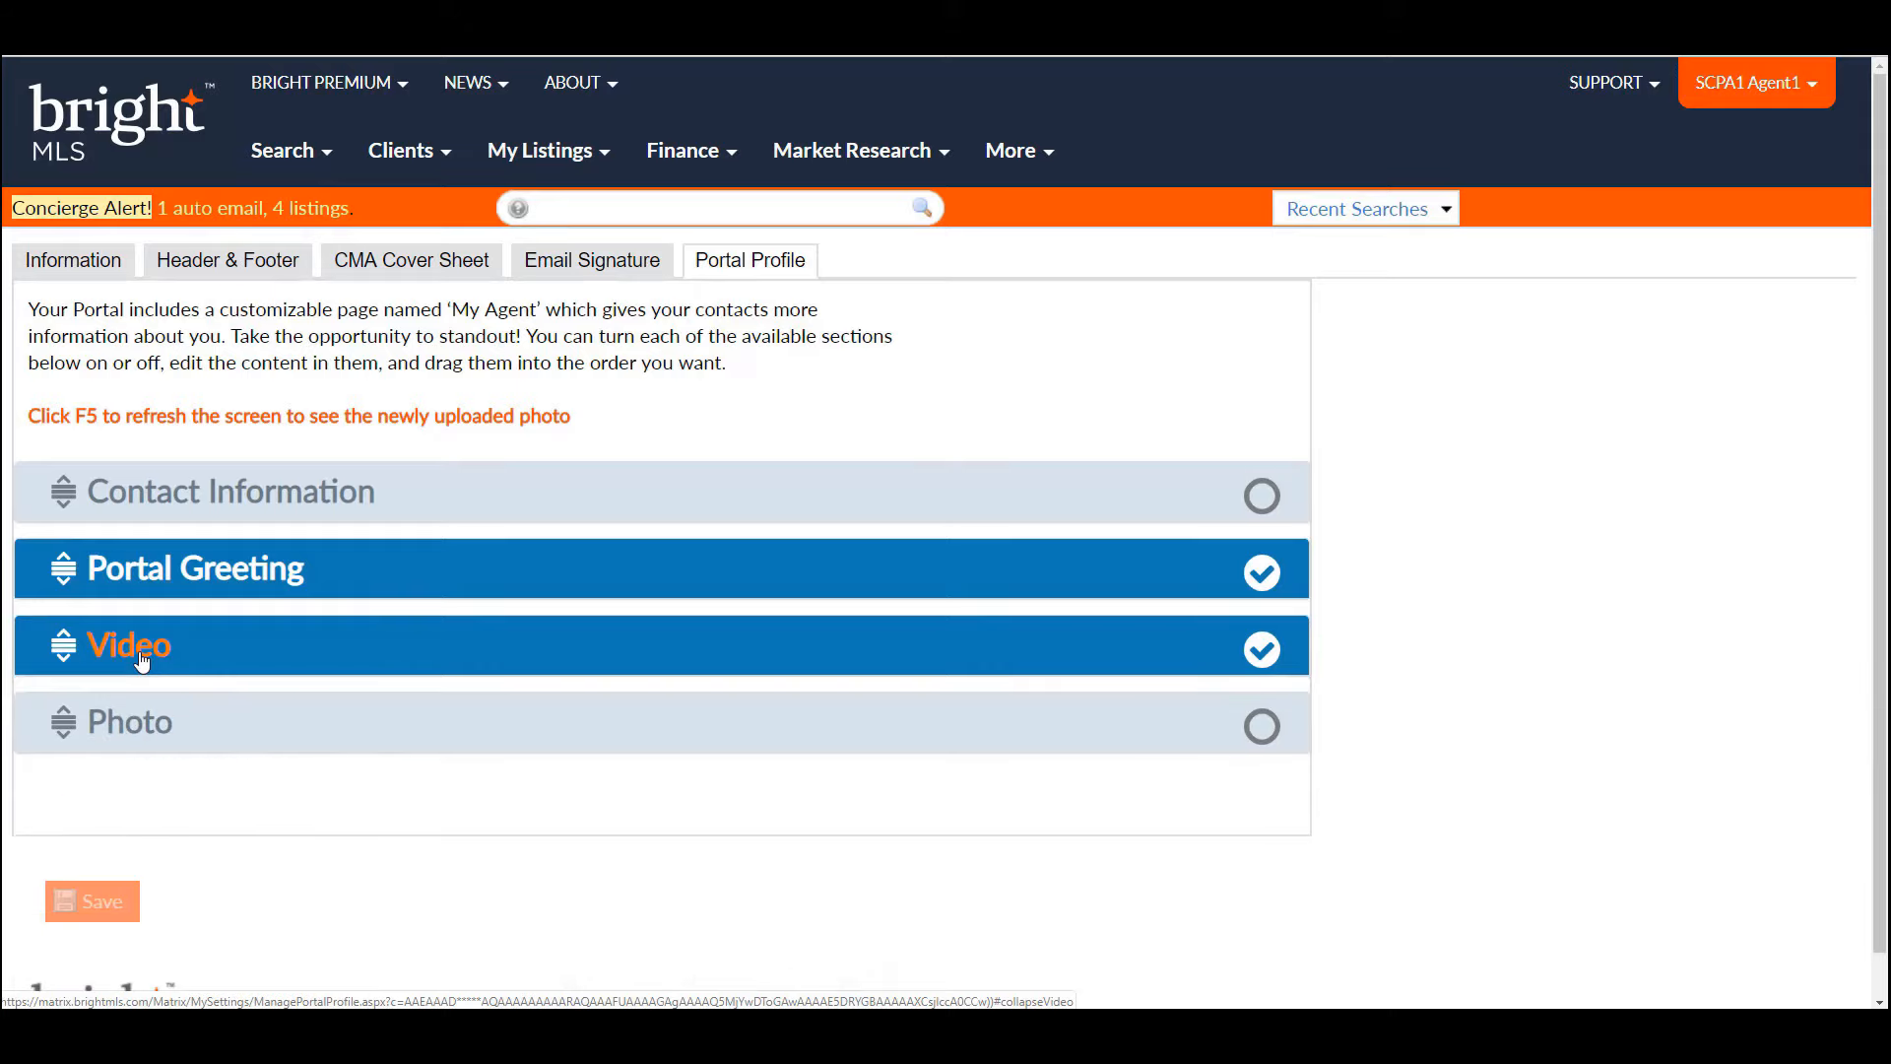
{"action": "left_click", "coordinate": [145, 724]}
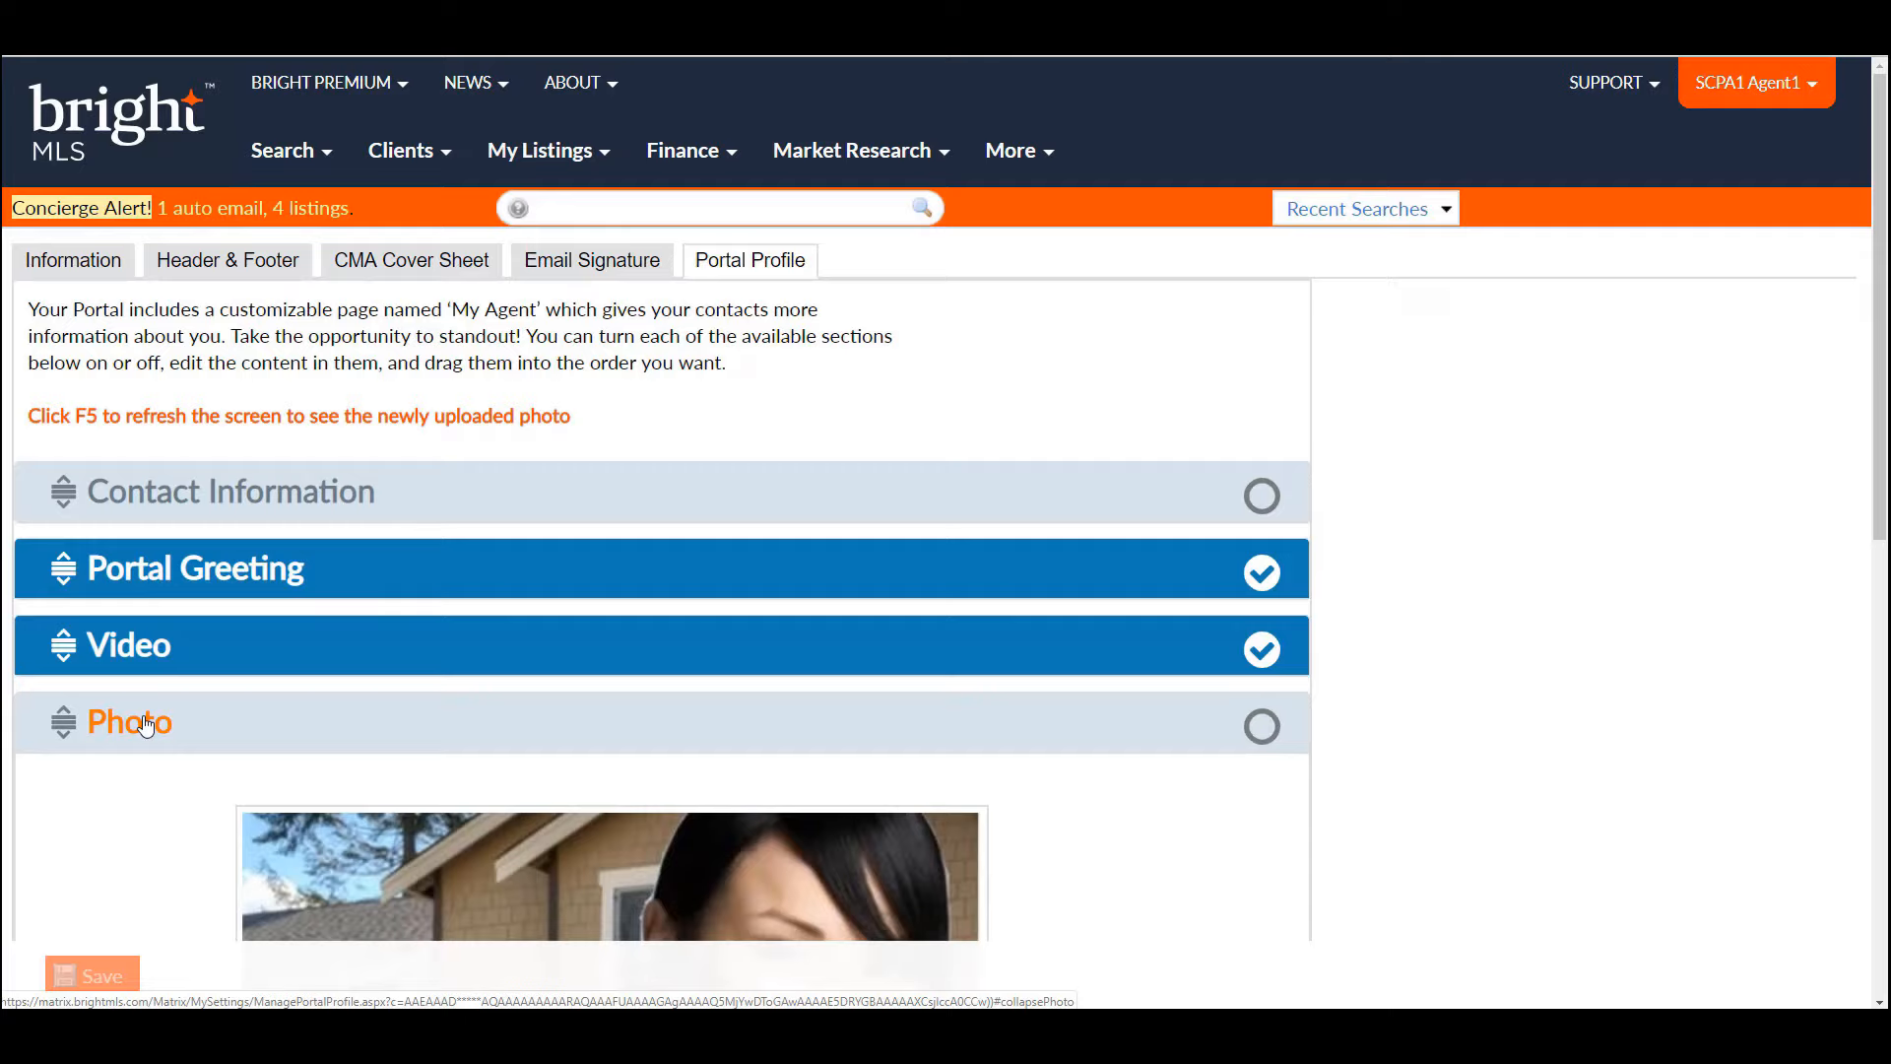
{"action": "left_click", "coordinate": [144, 724]}
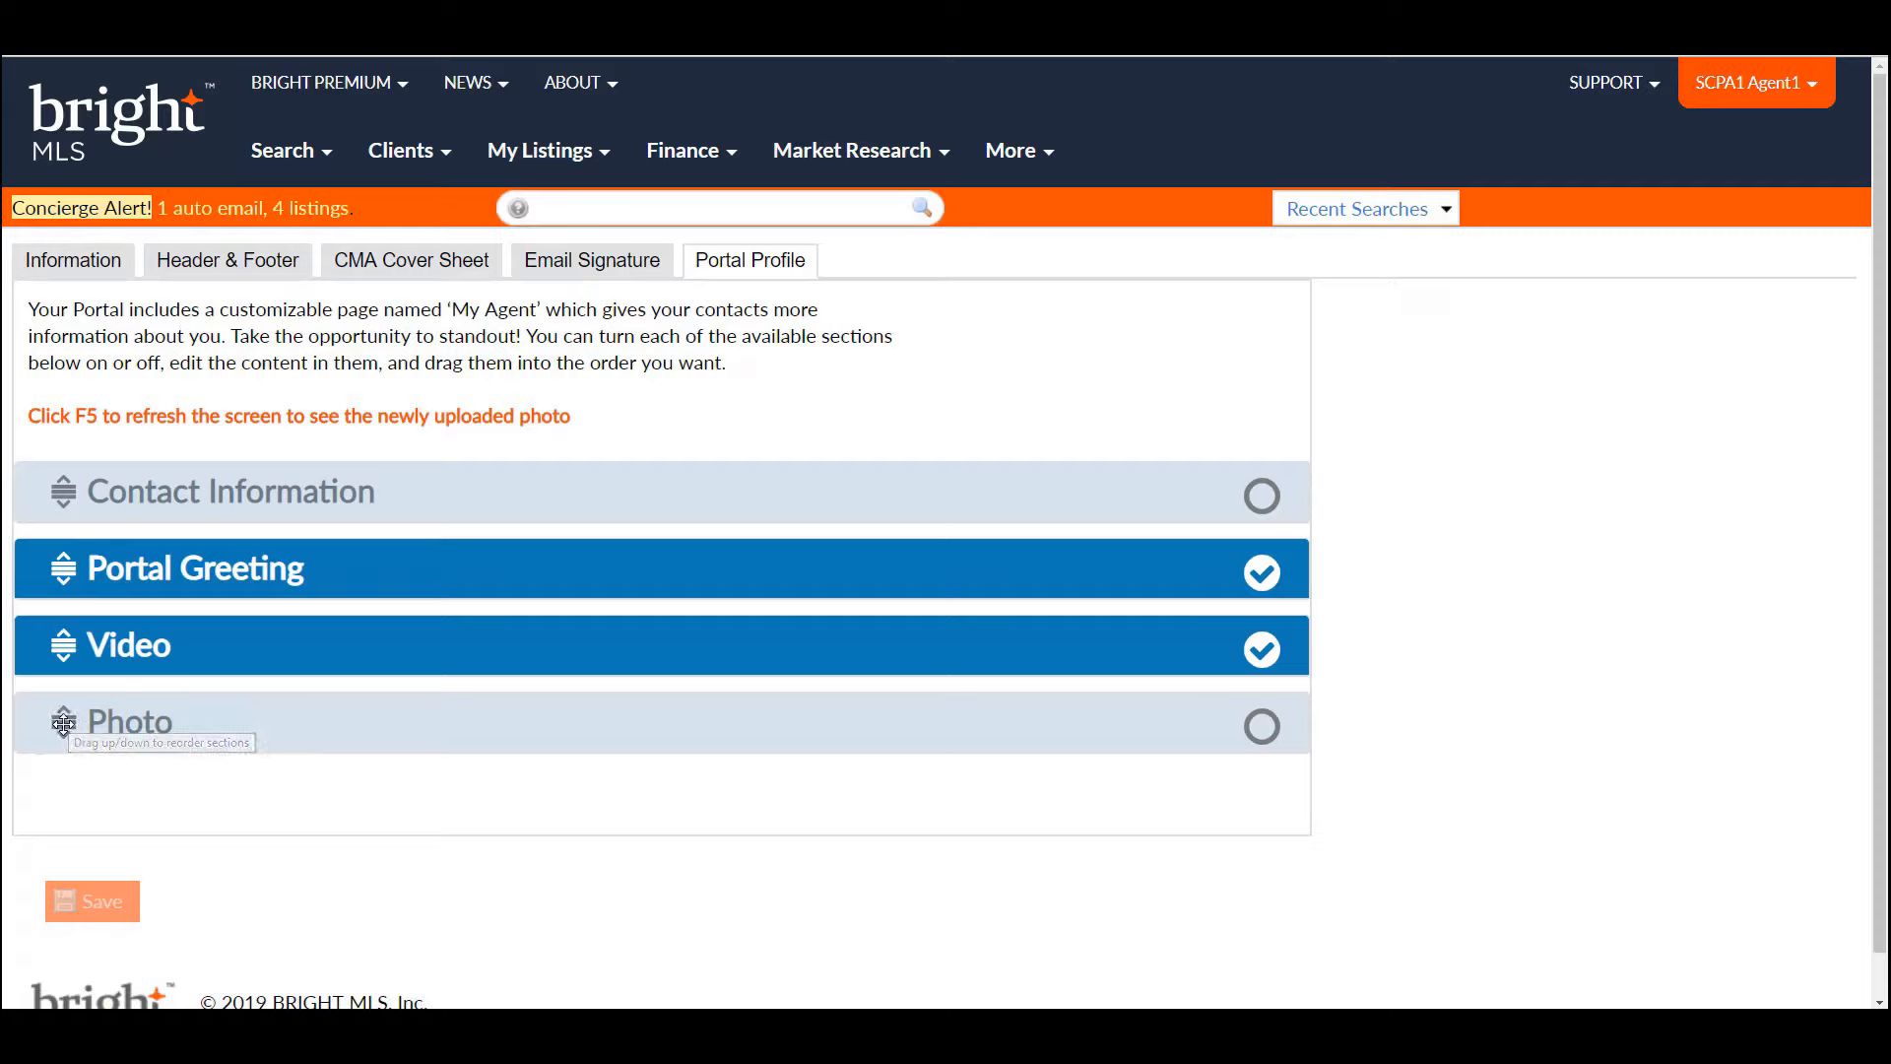
- Drag Photo above Video, leave Contact Information off, and save the portal profile
{"action": "left_click_drag", "start_coordinate": [63, 724], "coordinate": [59, 643]}
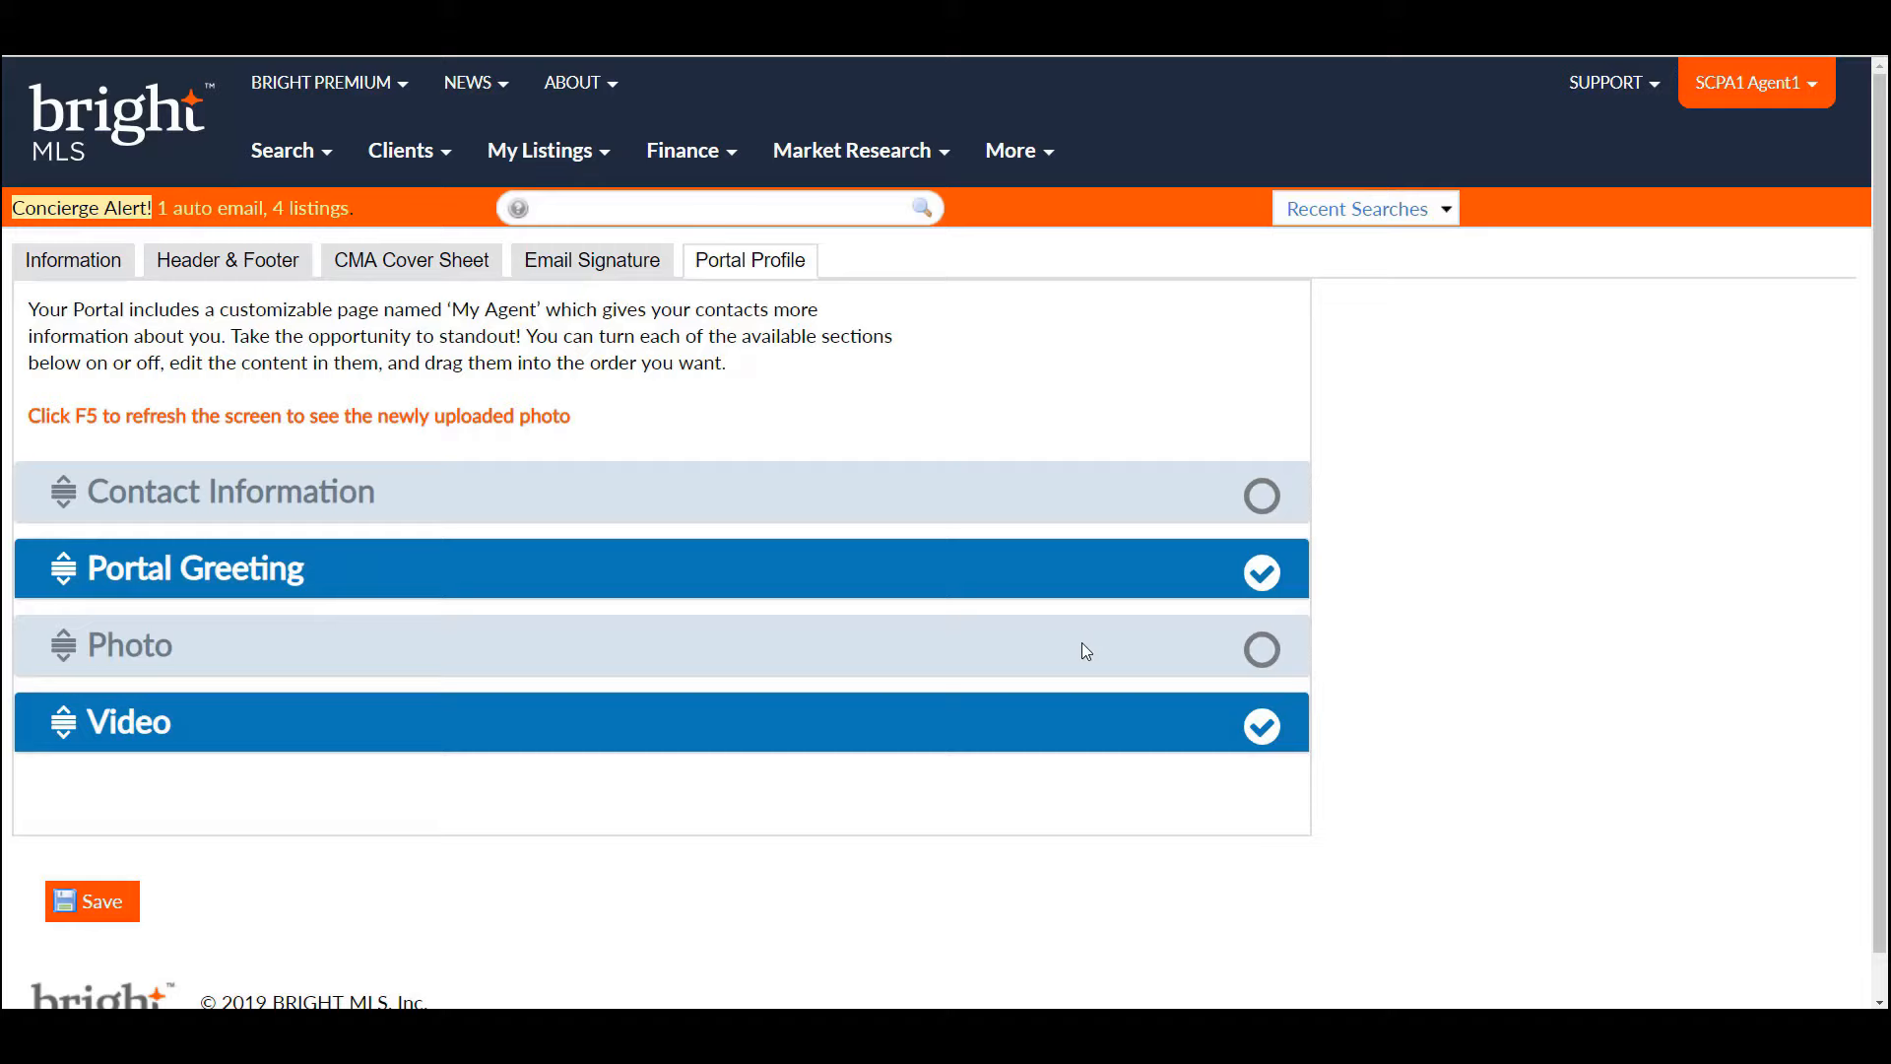
{"action": "left_click", "coordinate": [1263, 497]}
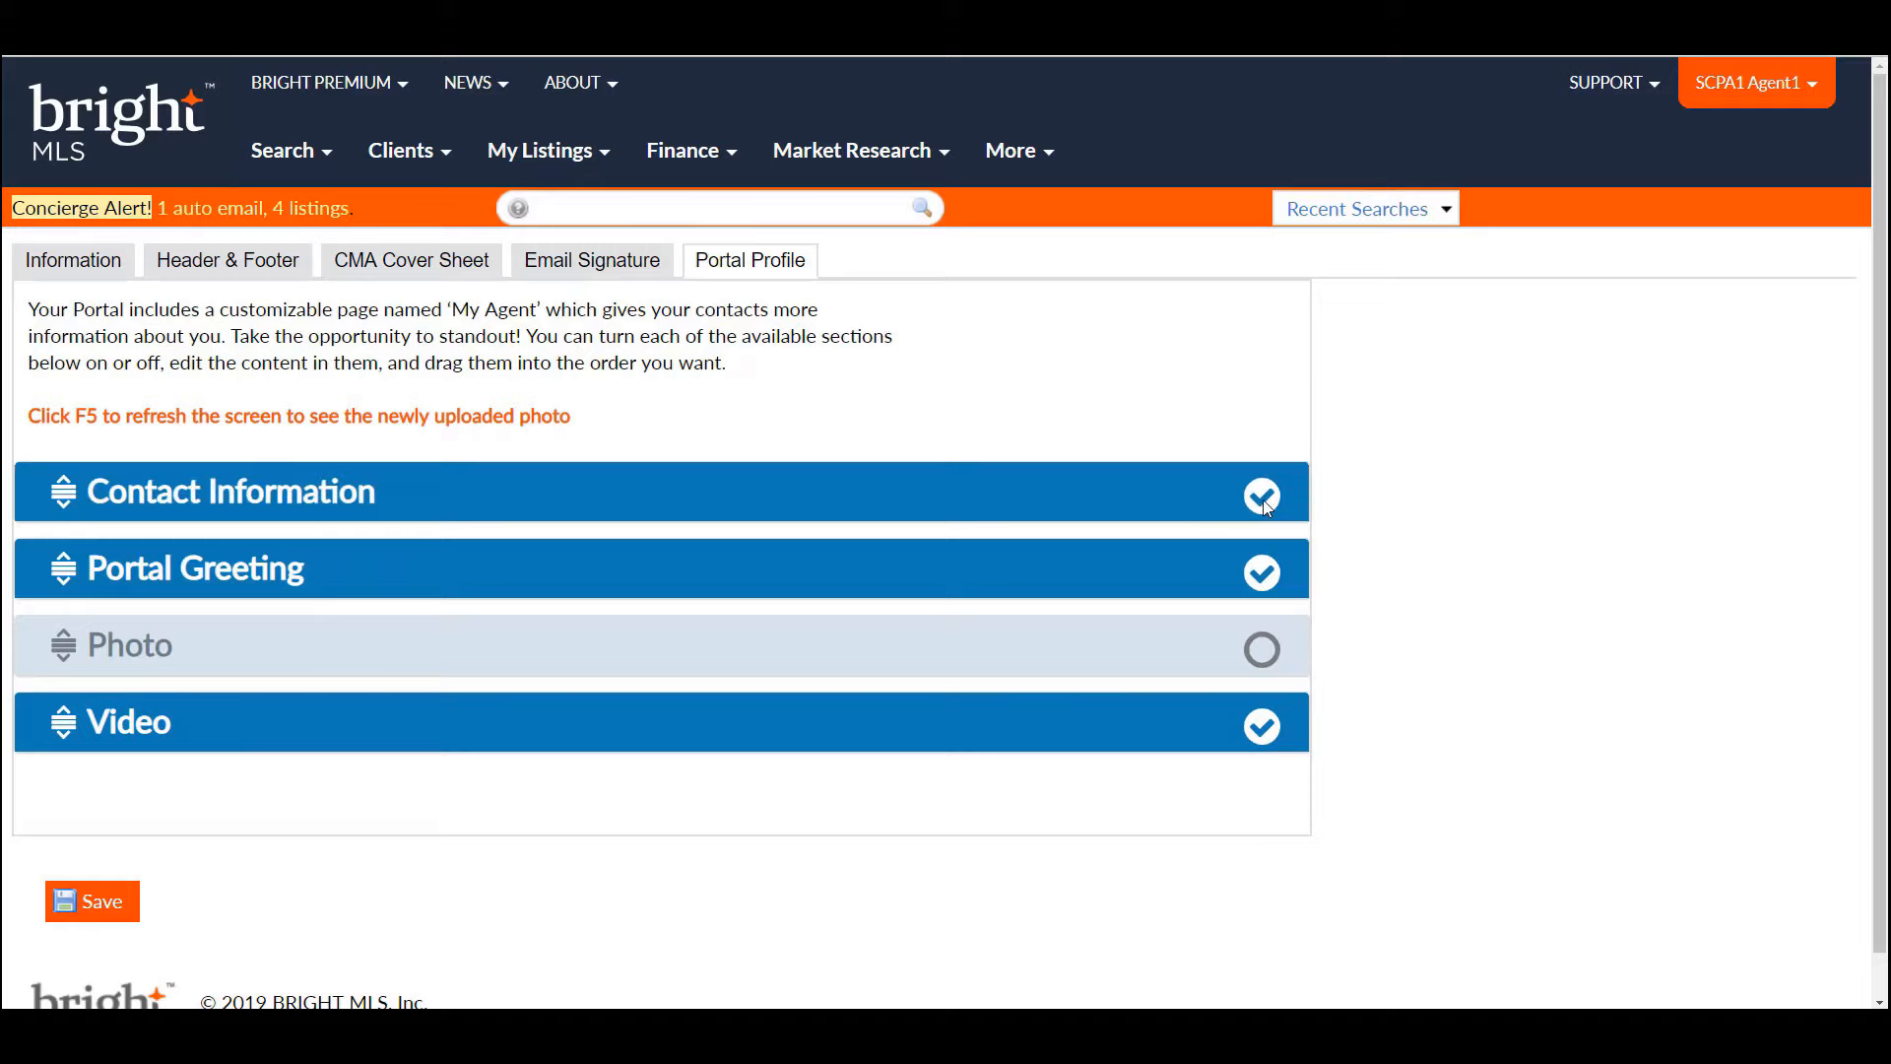
{"action": "left_click", "coordinate": [1265, 498]}
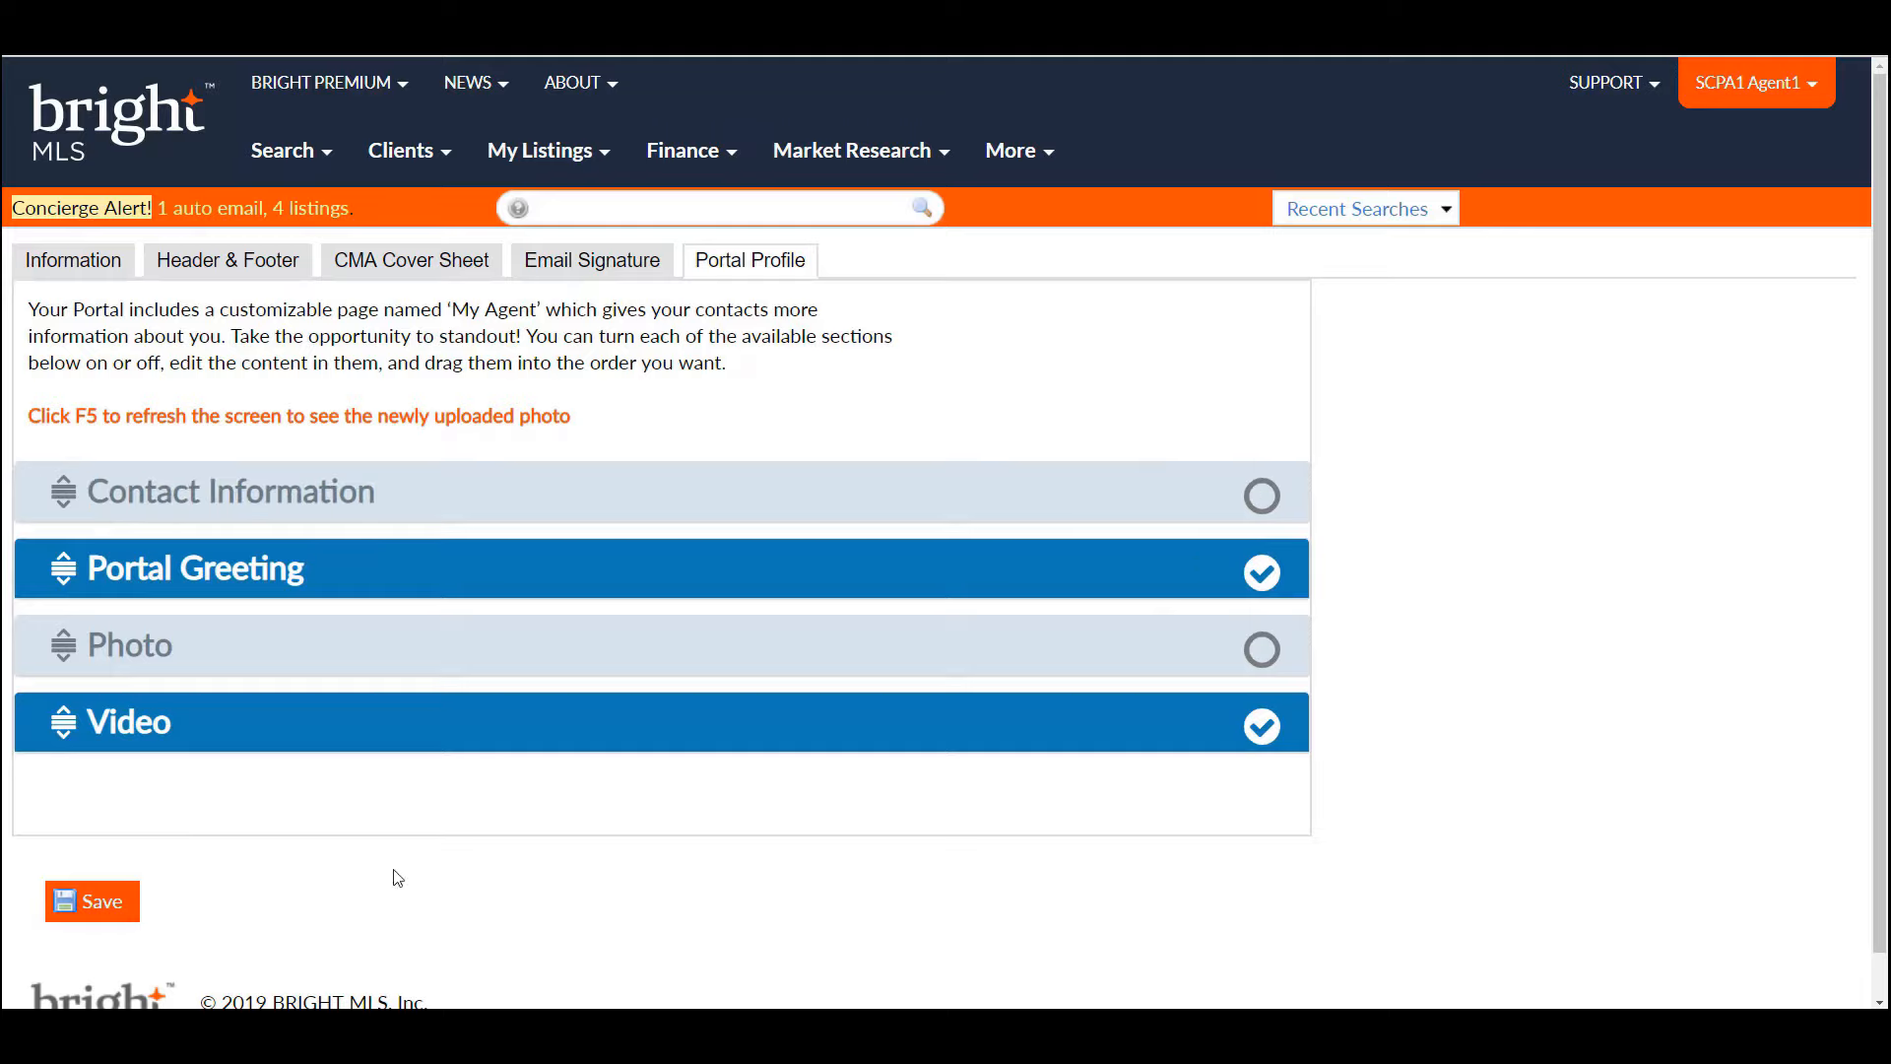
{"action": "left_click", "coordinate": [95, 913]}
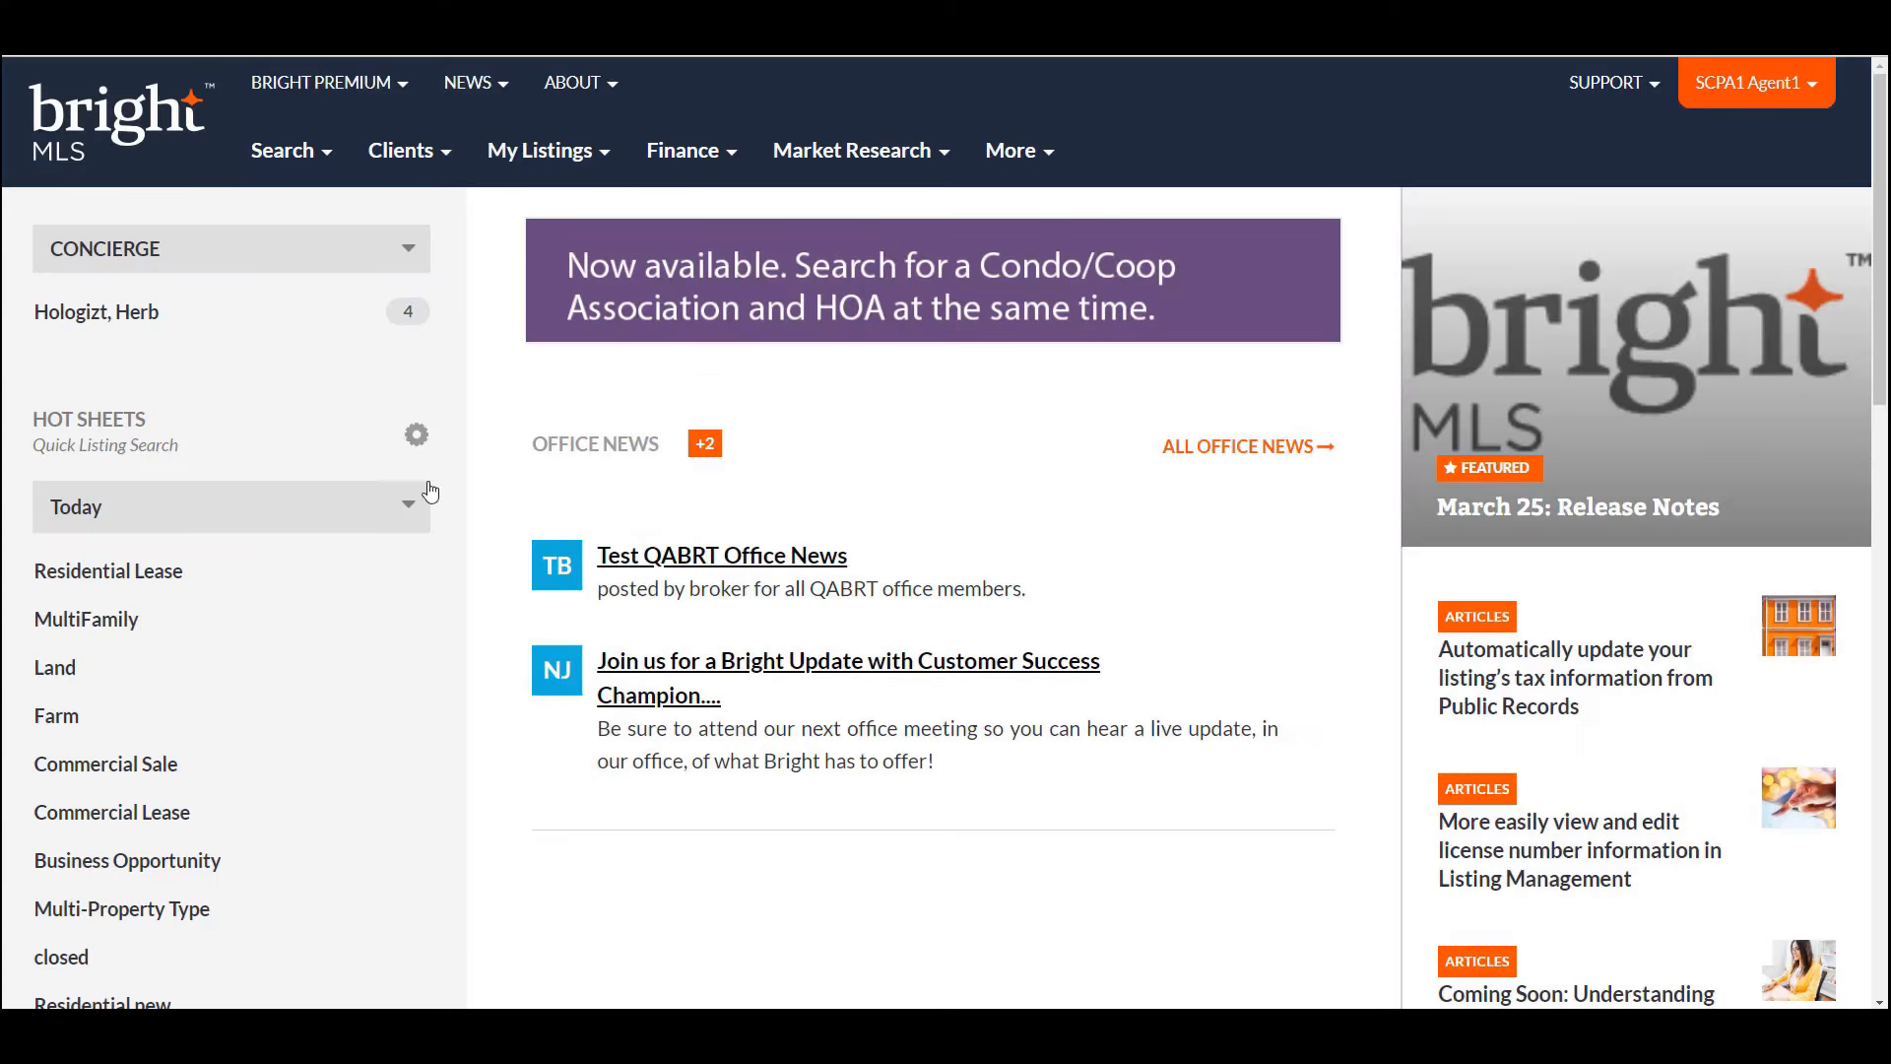
- Open Contacts from the Clients menu
{"action": "left_click", "coordinate": [410, 159]}
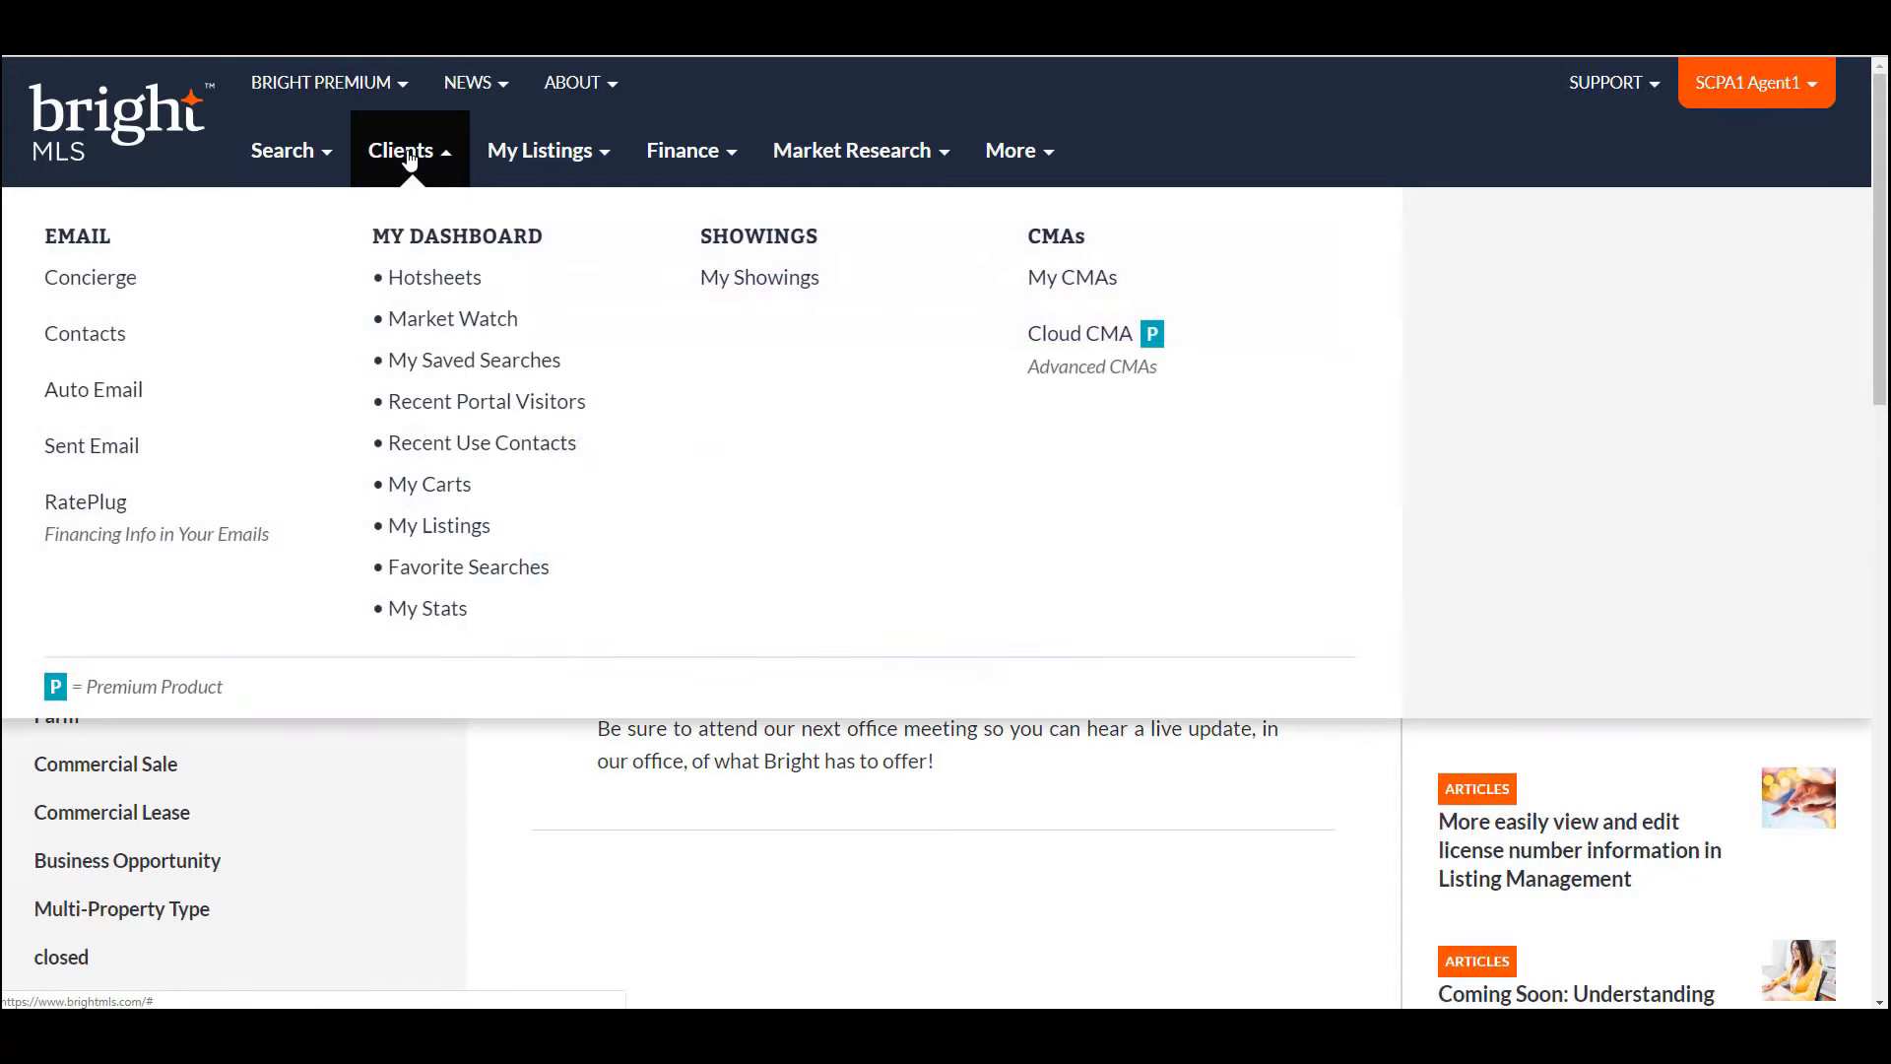
{"action": "left_click", "coordinate": [79, 334]}
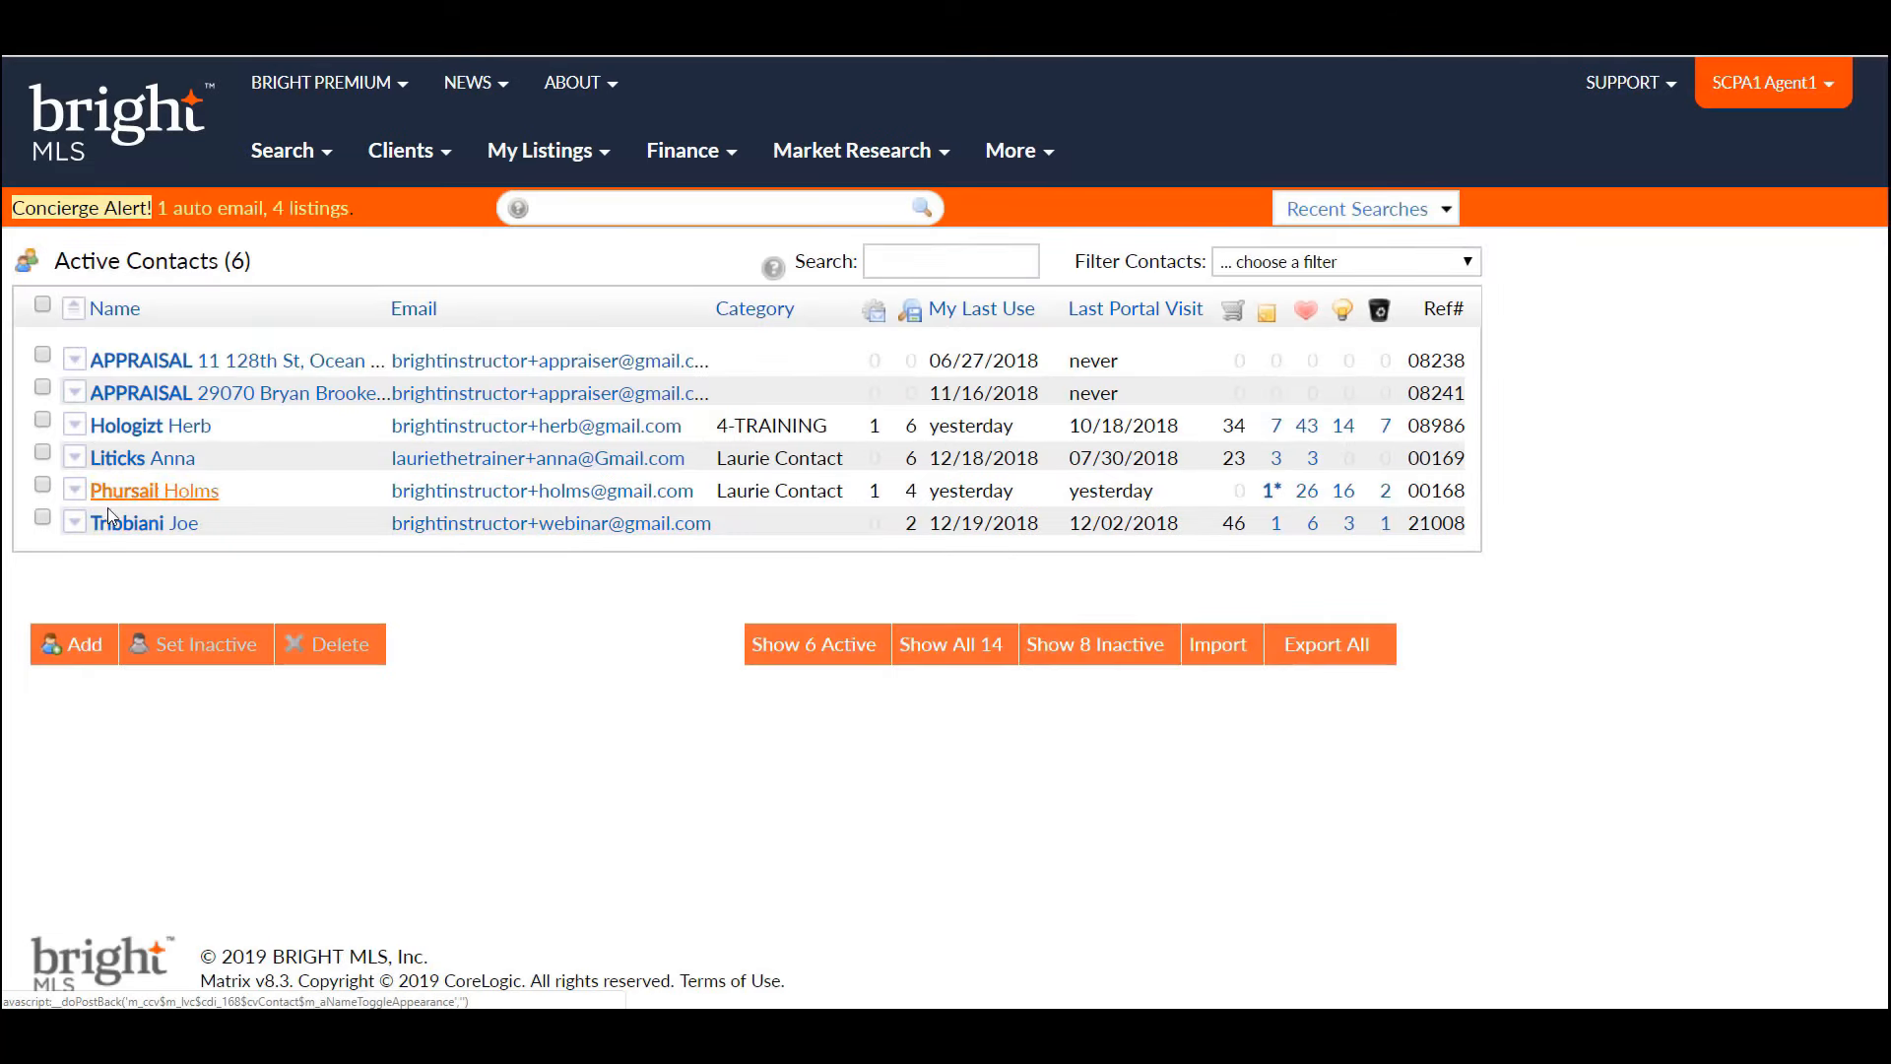
- Start a new contact and show all fields of the contact form
{"action": "left_click", "coordinate": [83, 656]}
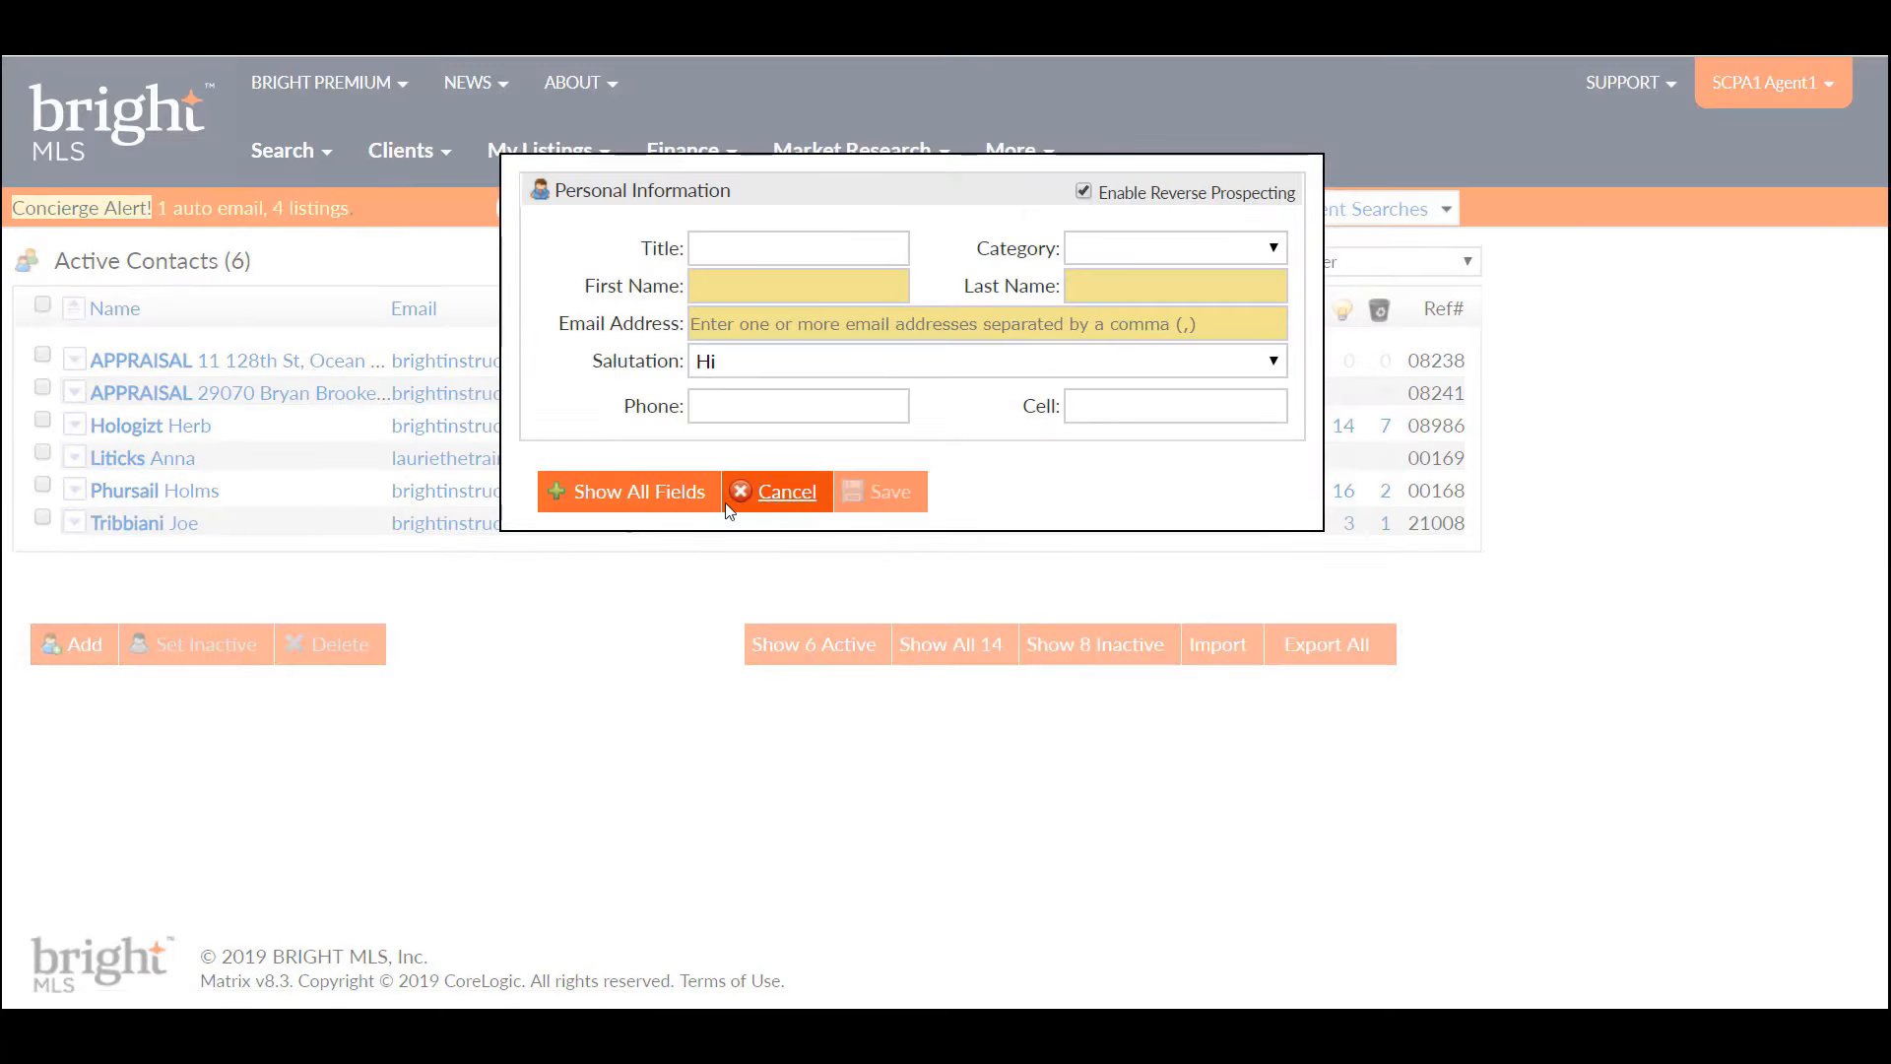
{"action": "left_click", "coordinate": [659, 497]}
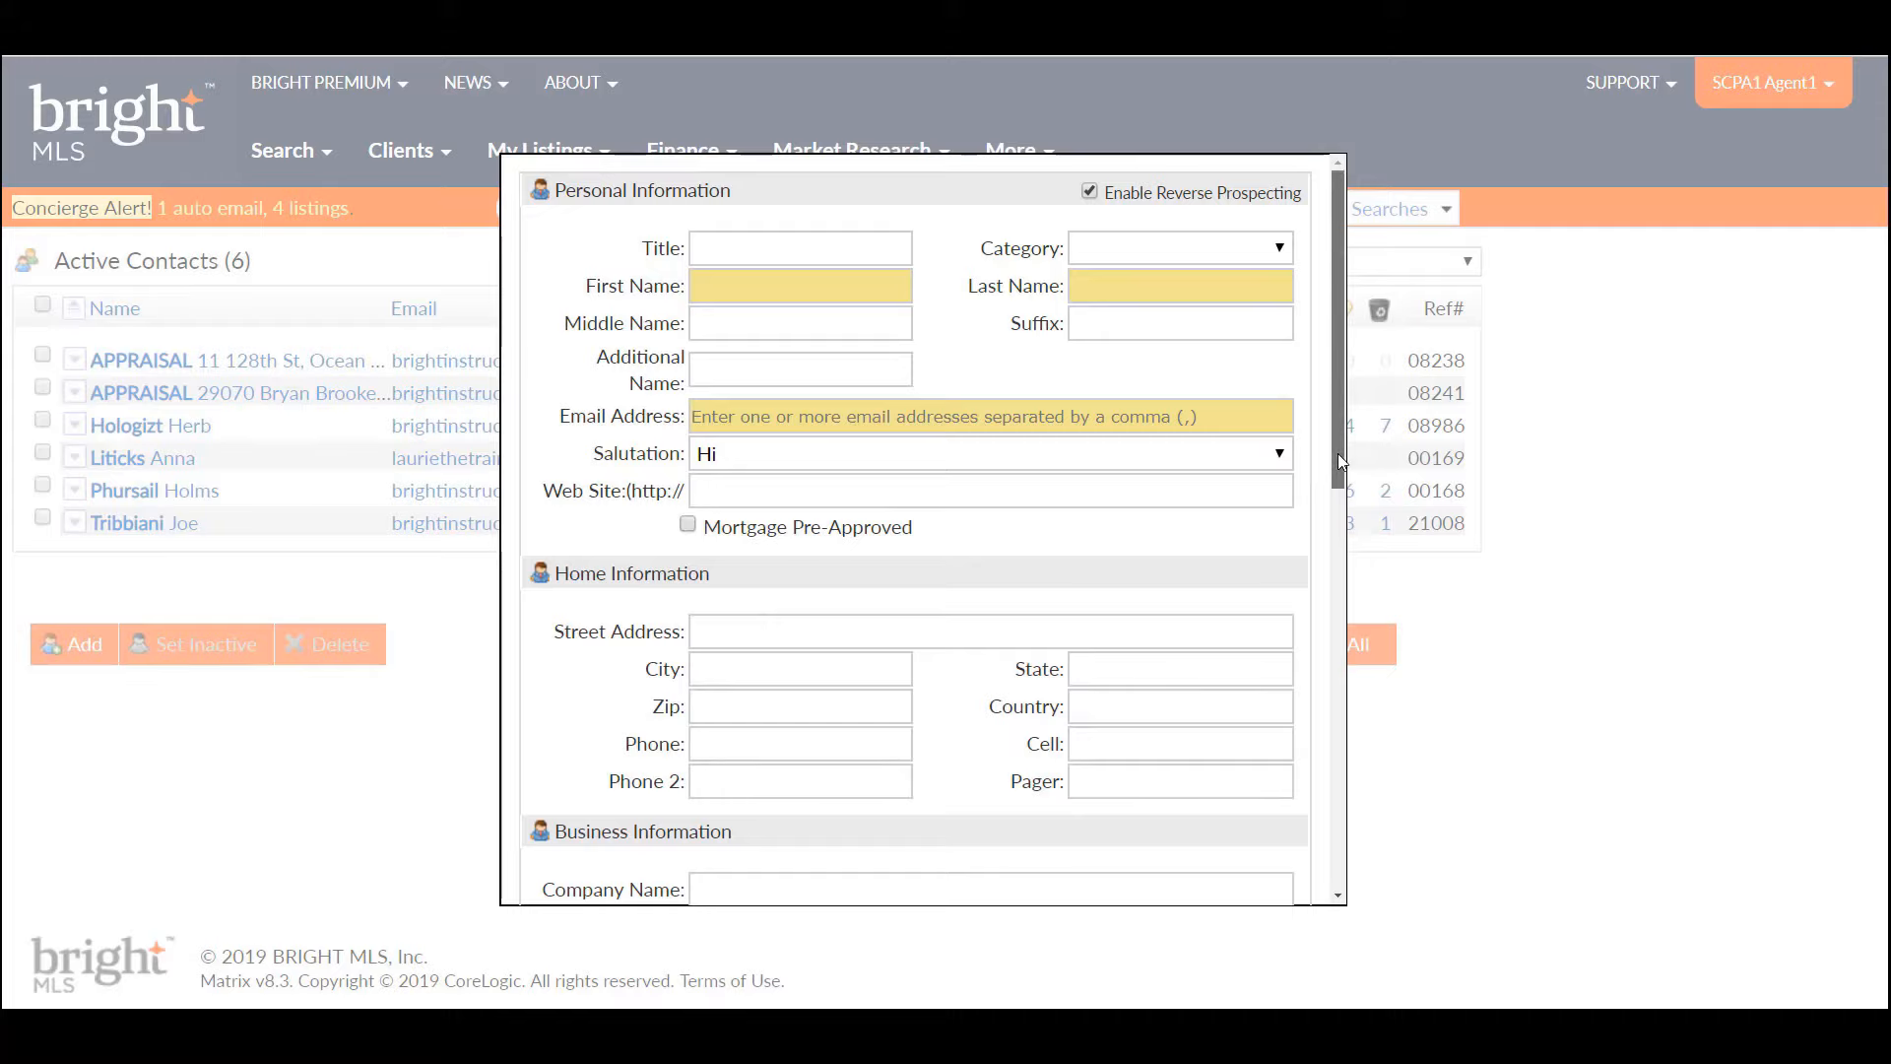
{"action": "mouse_move", "coordinate": [1338, 456]}
{"action": "left_mouse_down"}
{"action": "mouse_move", "coordinate": [1342, 564]}
{"action": "mouse_move", "coordinate": [1338, 423]}
{"action": "left_mouse_up"}
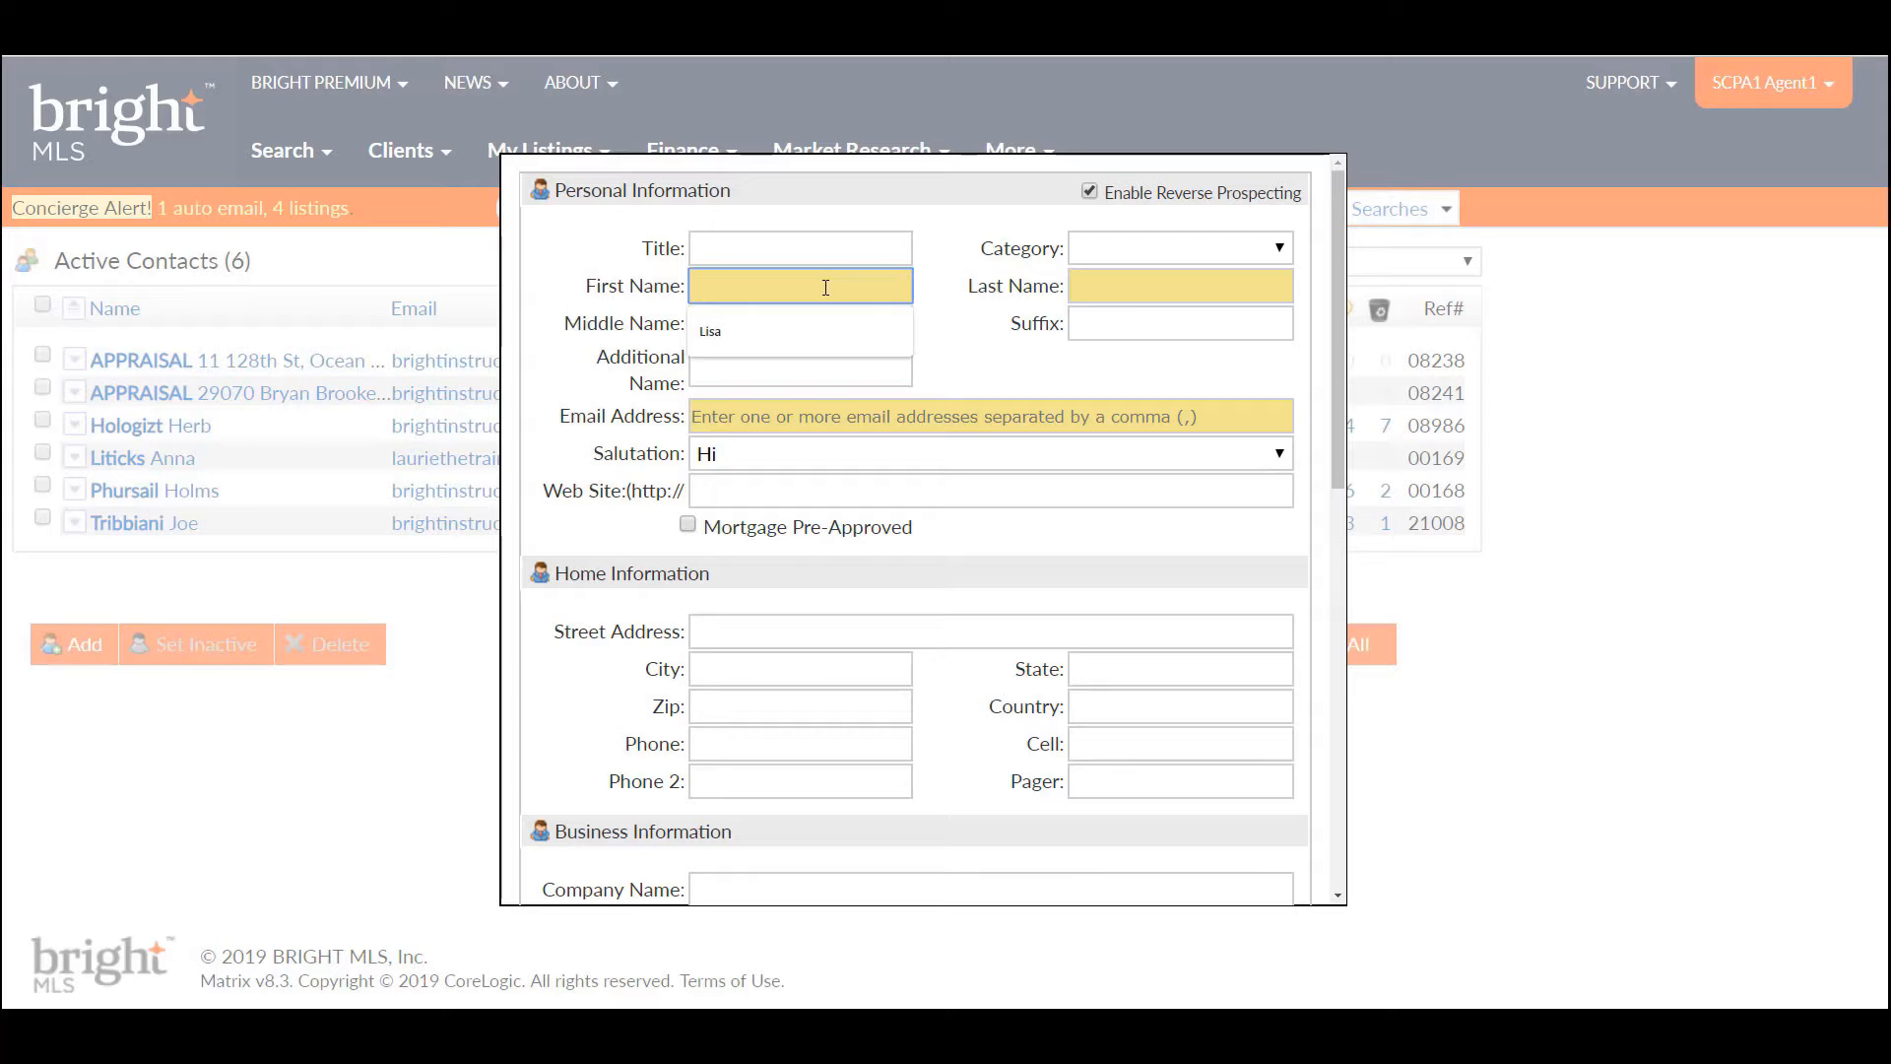
- Enter the contact's first name, last name and suggested e-mail address, then view contact categories
{"action": "key", "text": "Tab"}
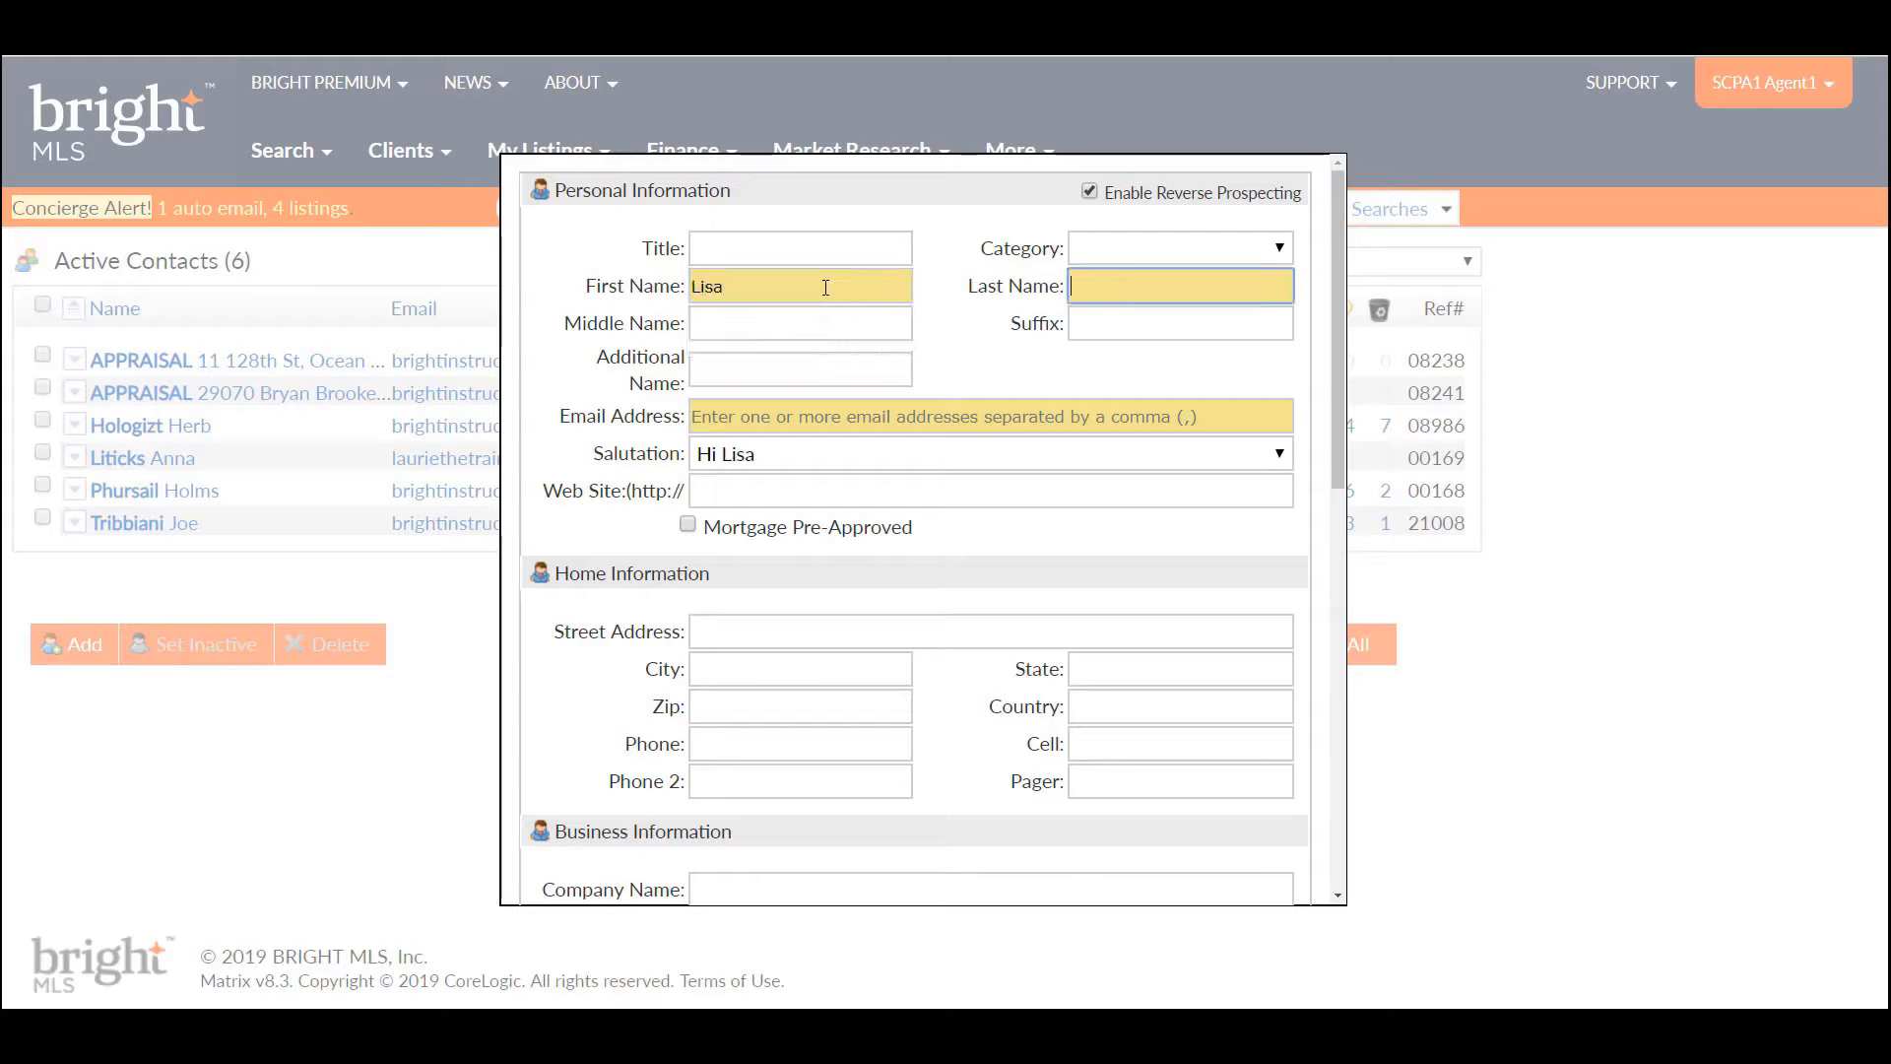
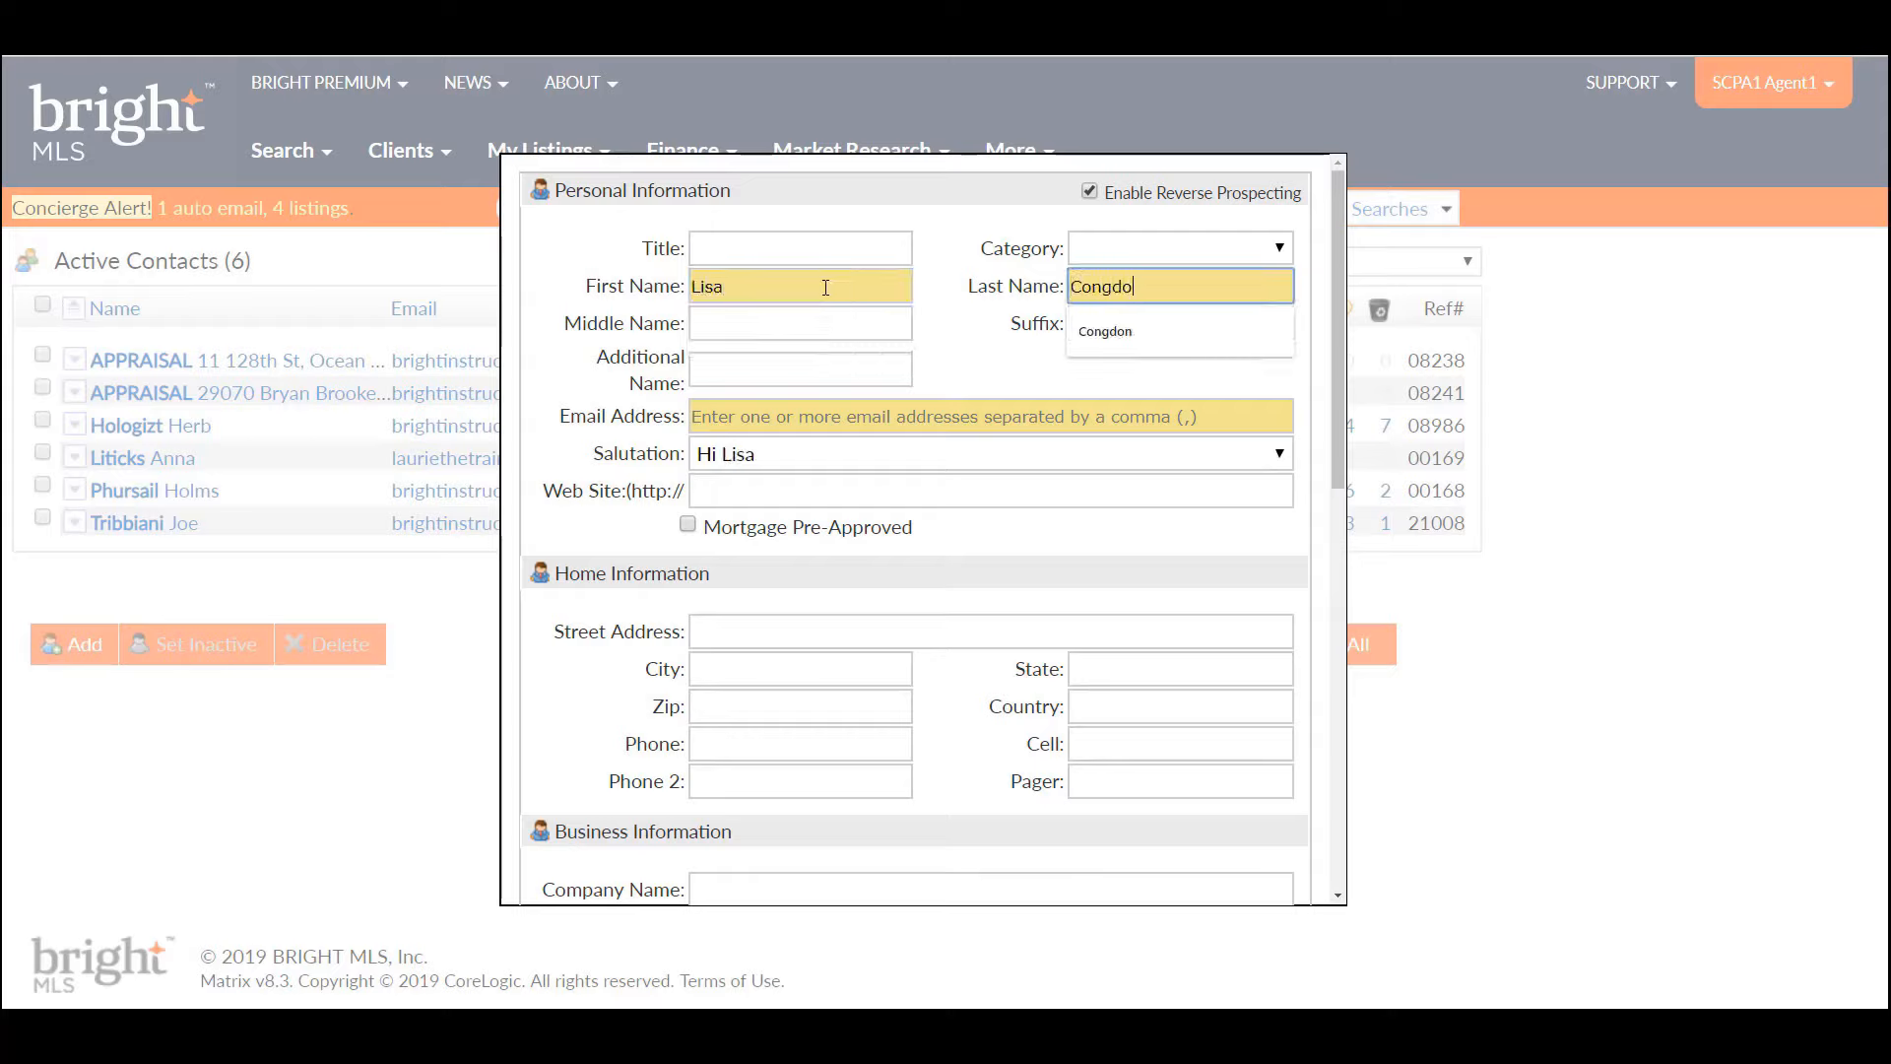
{"action": "key", "text": "Tab"}
{"action": "key", "text": "Tab"}
{"action": "key", "text": "Tab"}
{"action": "key", "text": "Tab"}
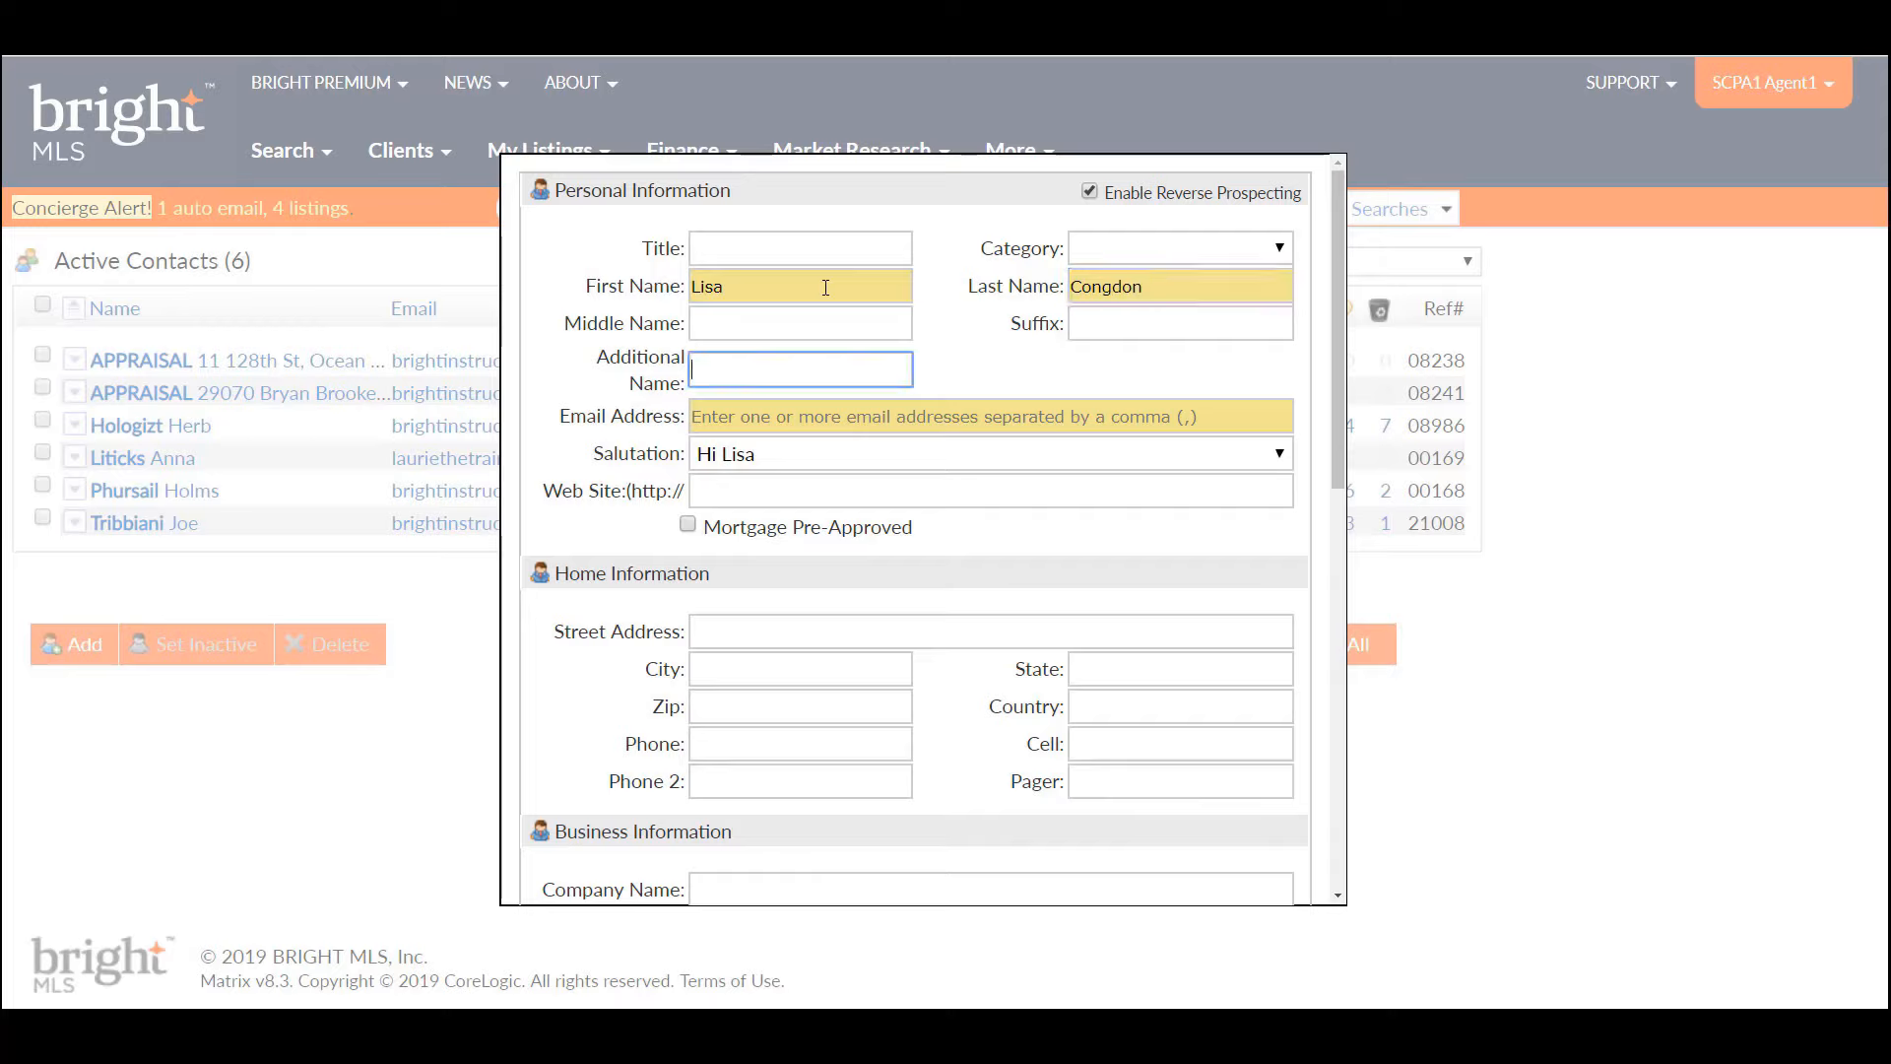
{"action": "type", "text": "lisa"}
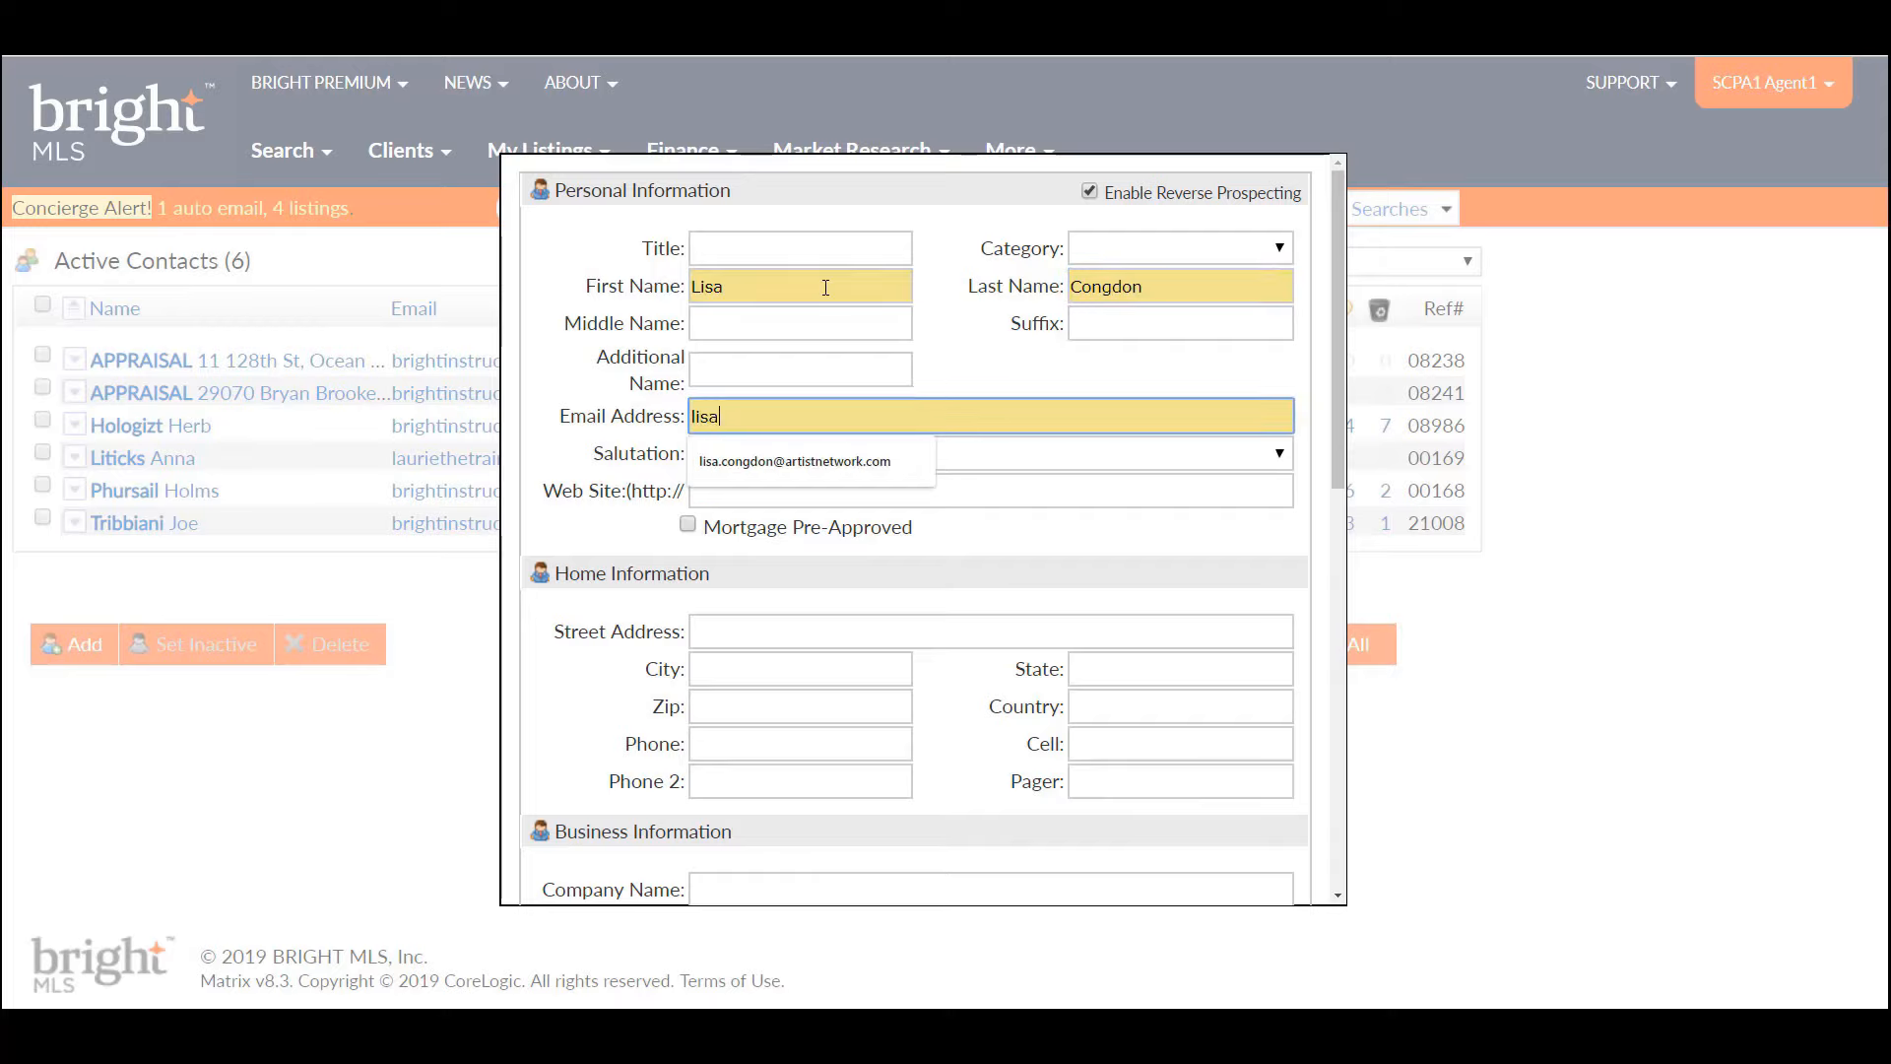
{"action": "left_click", "coordinate": [755, 459]}
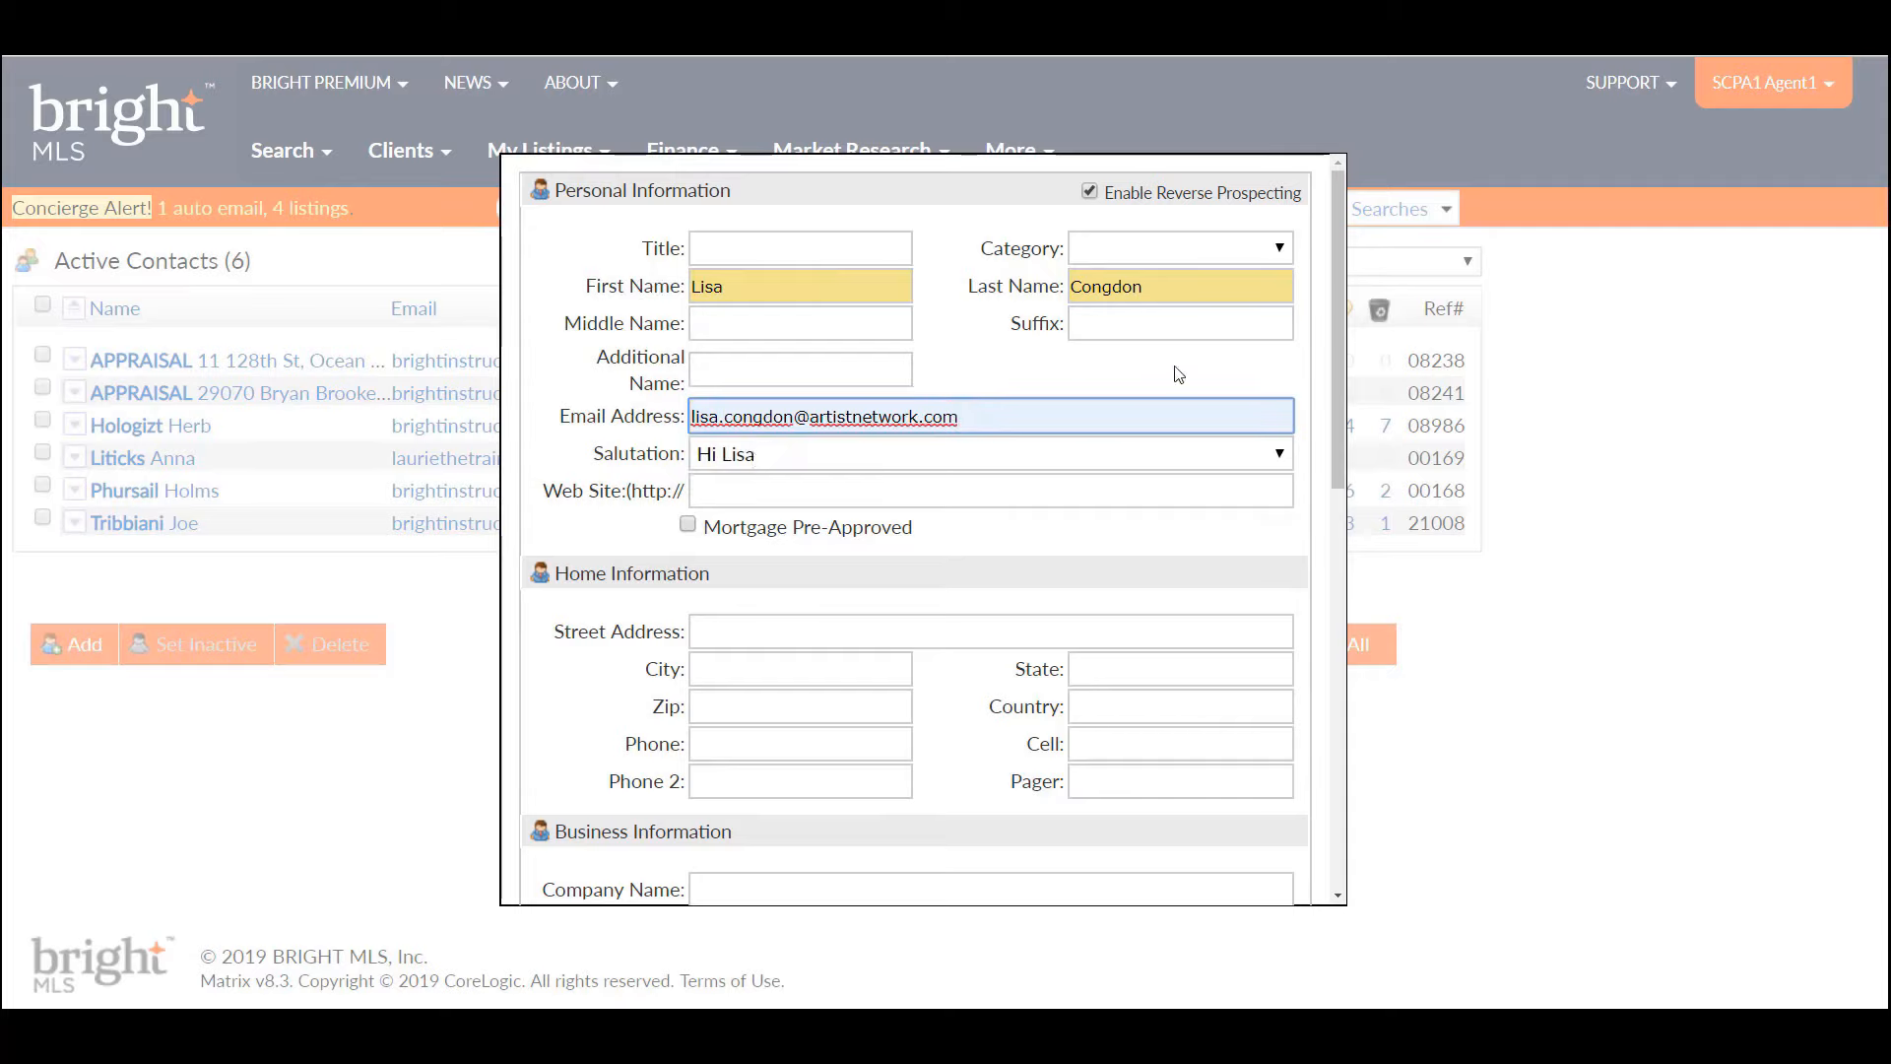
{"action": "left_click", "coordinate": [1278, 251]}
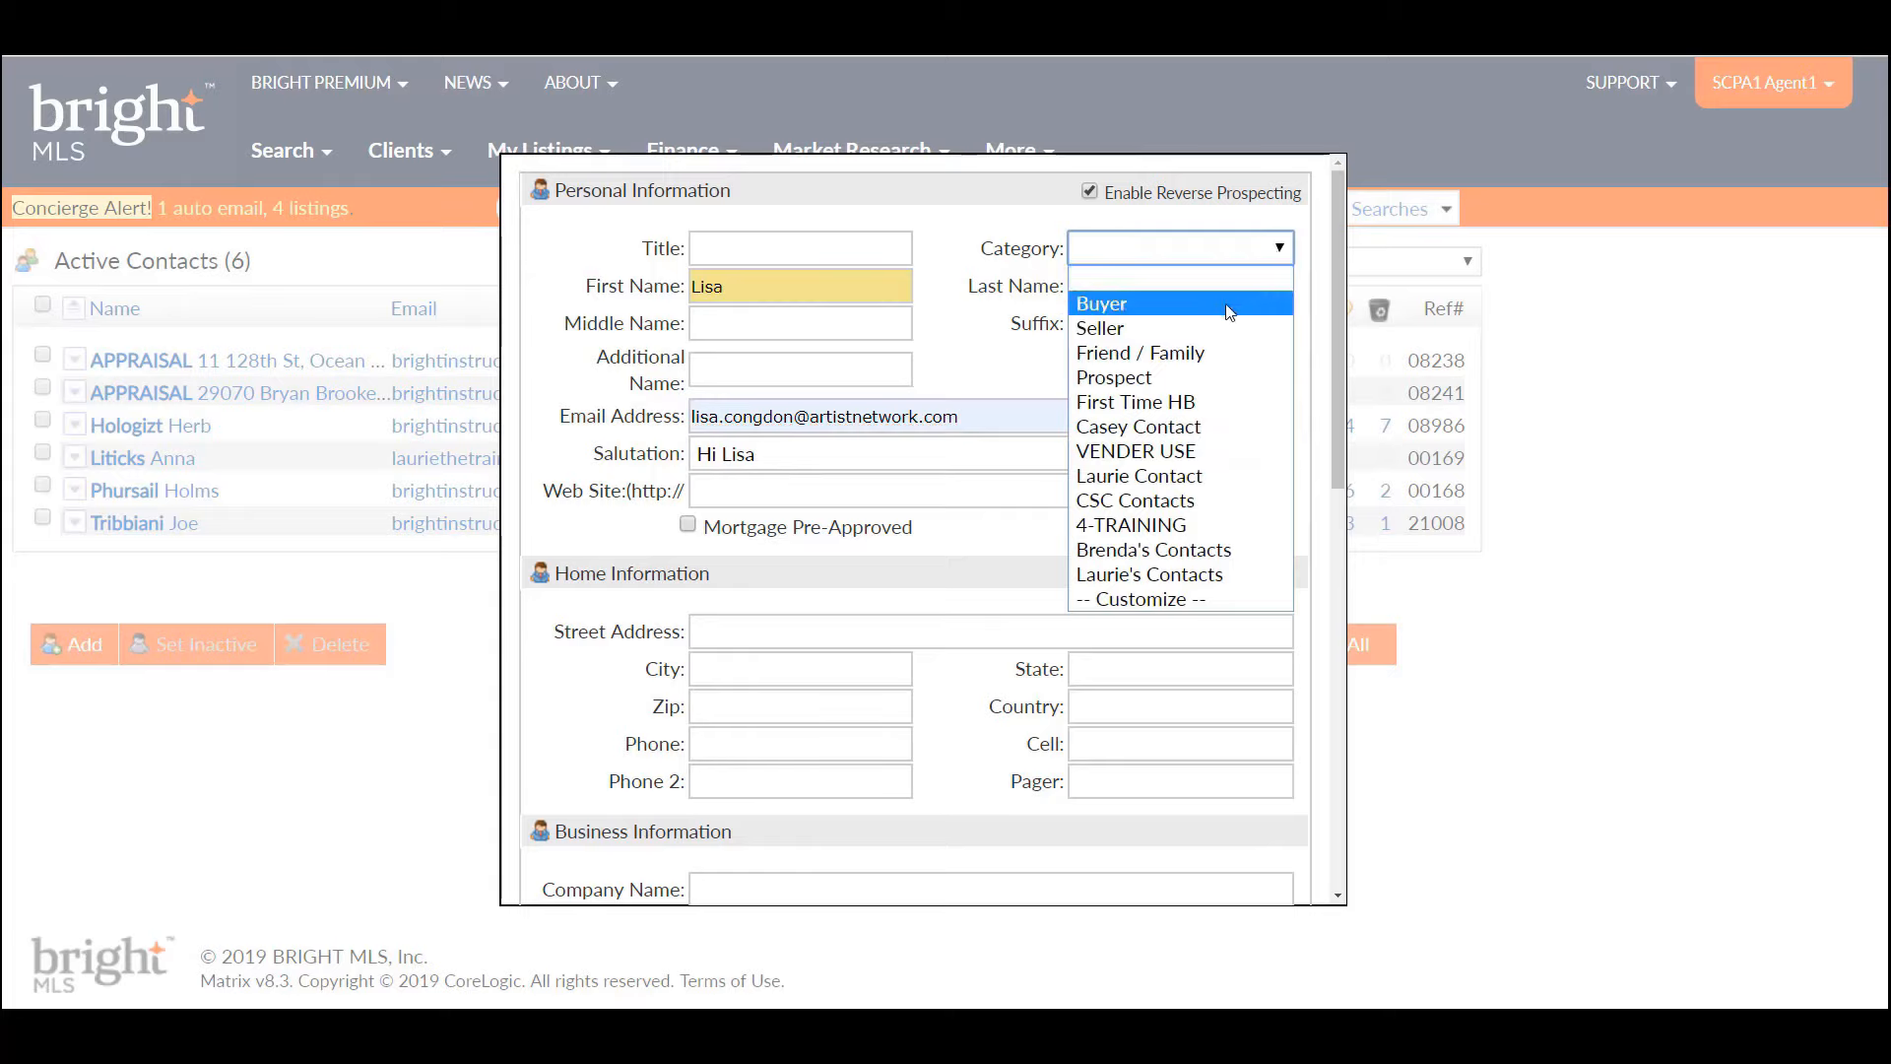
- Back out of the Customize categories dialog and assign the new contact the Buyer category
{"action": "left_click", "coordinate": [1158, 600]}
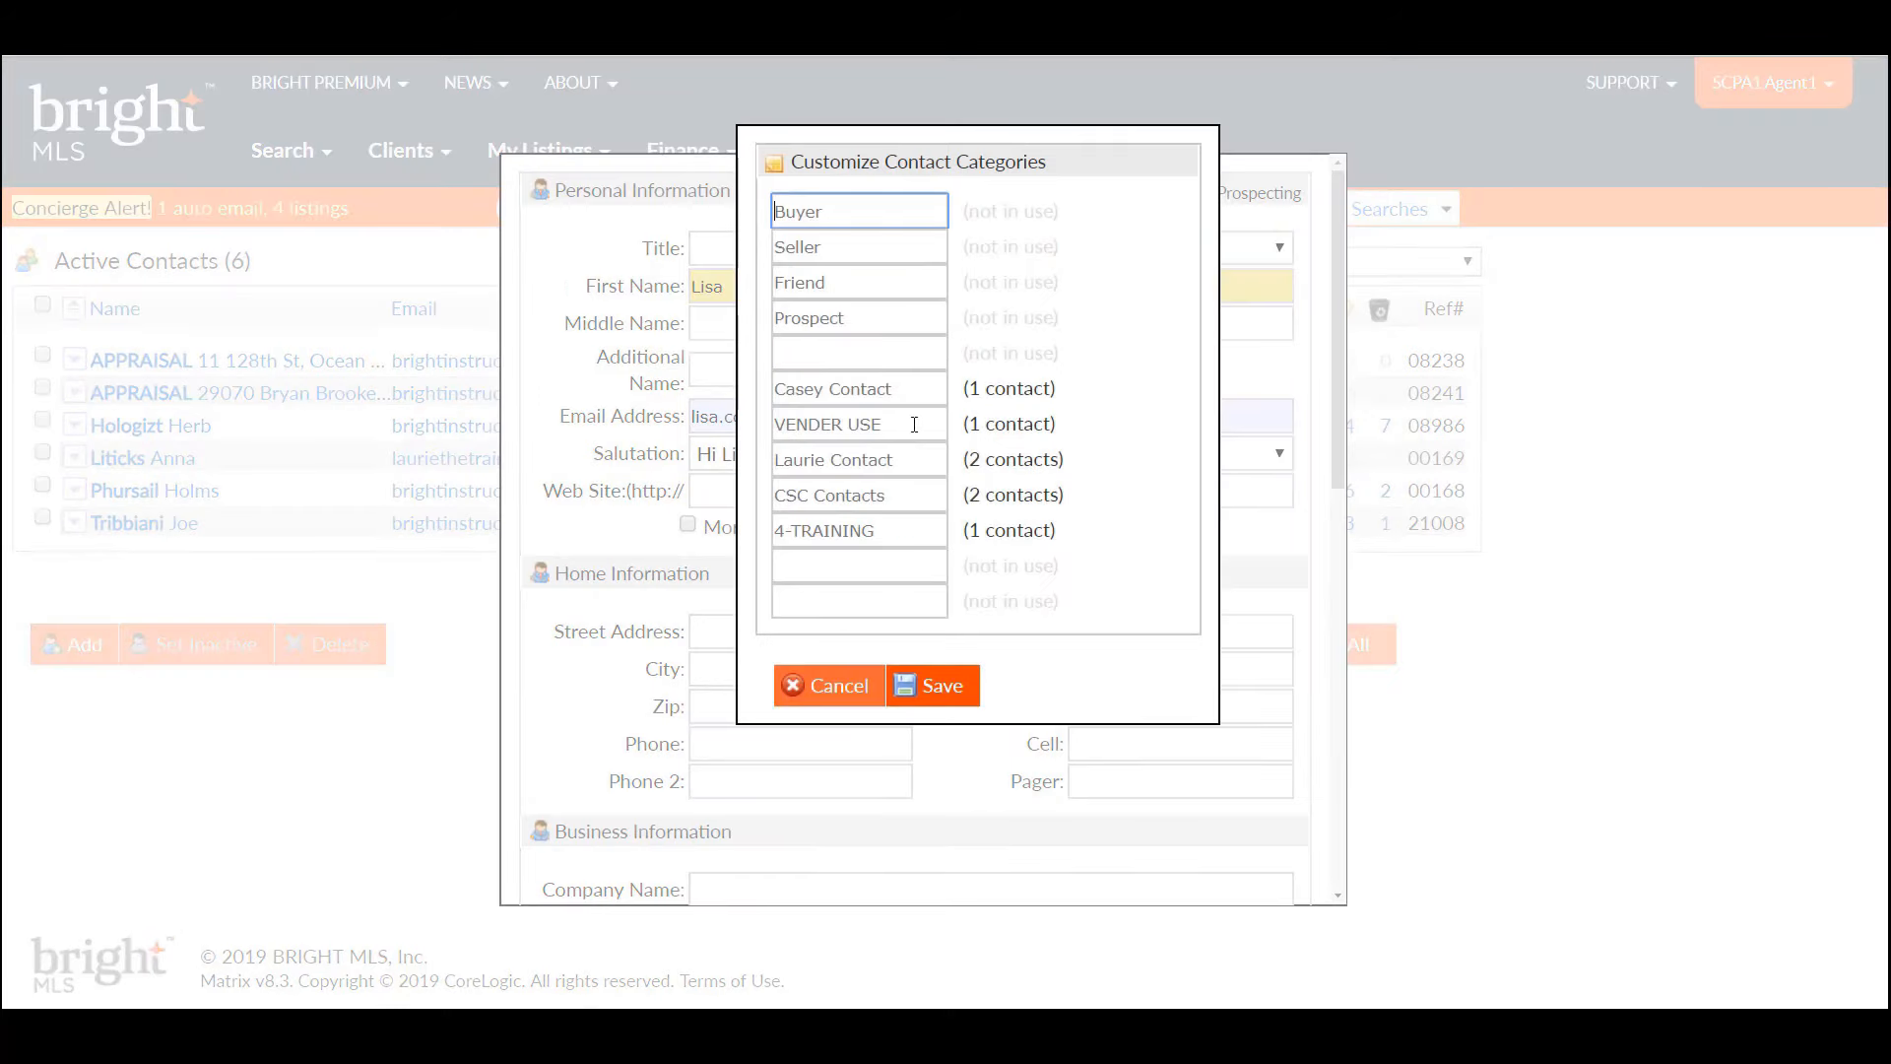
{"action": "left_click", "coordinate": [853, 687]}
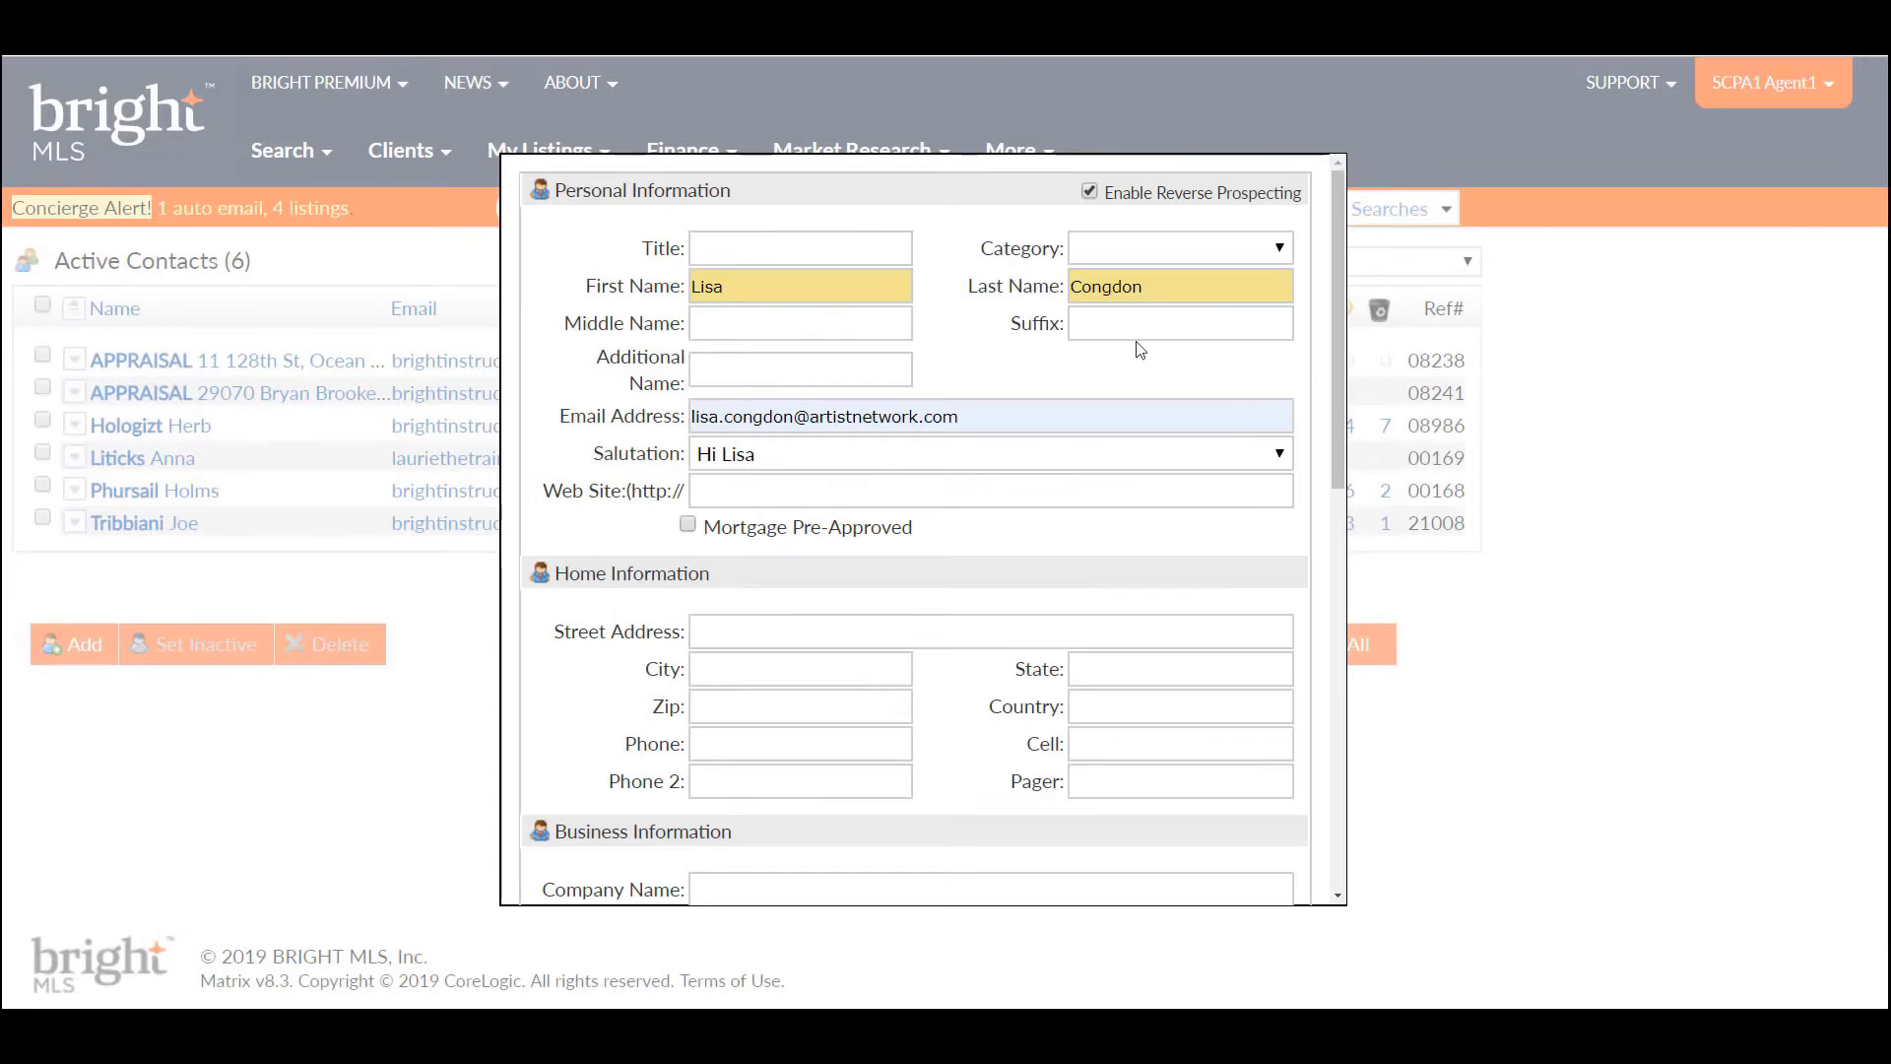
{"action": "left_click", "coordinate": [1280, 250]}
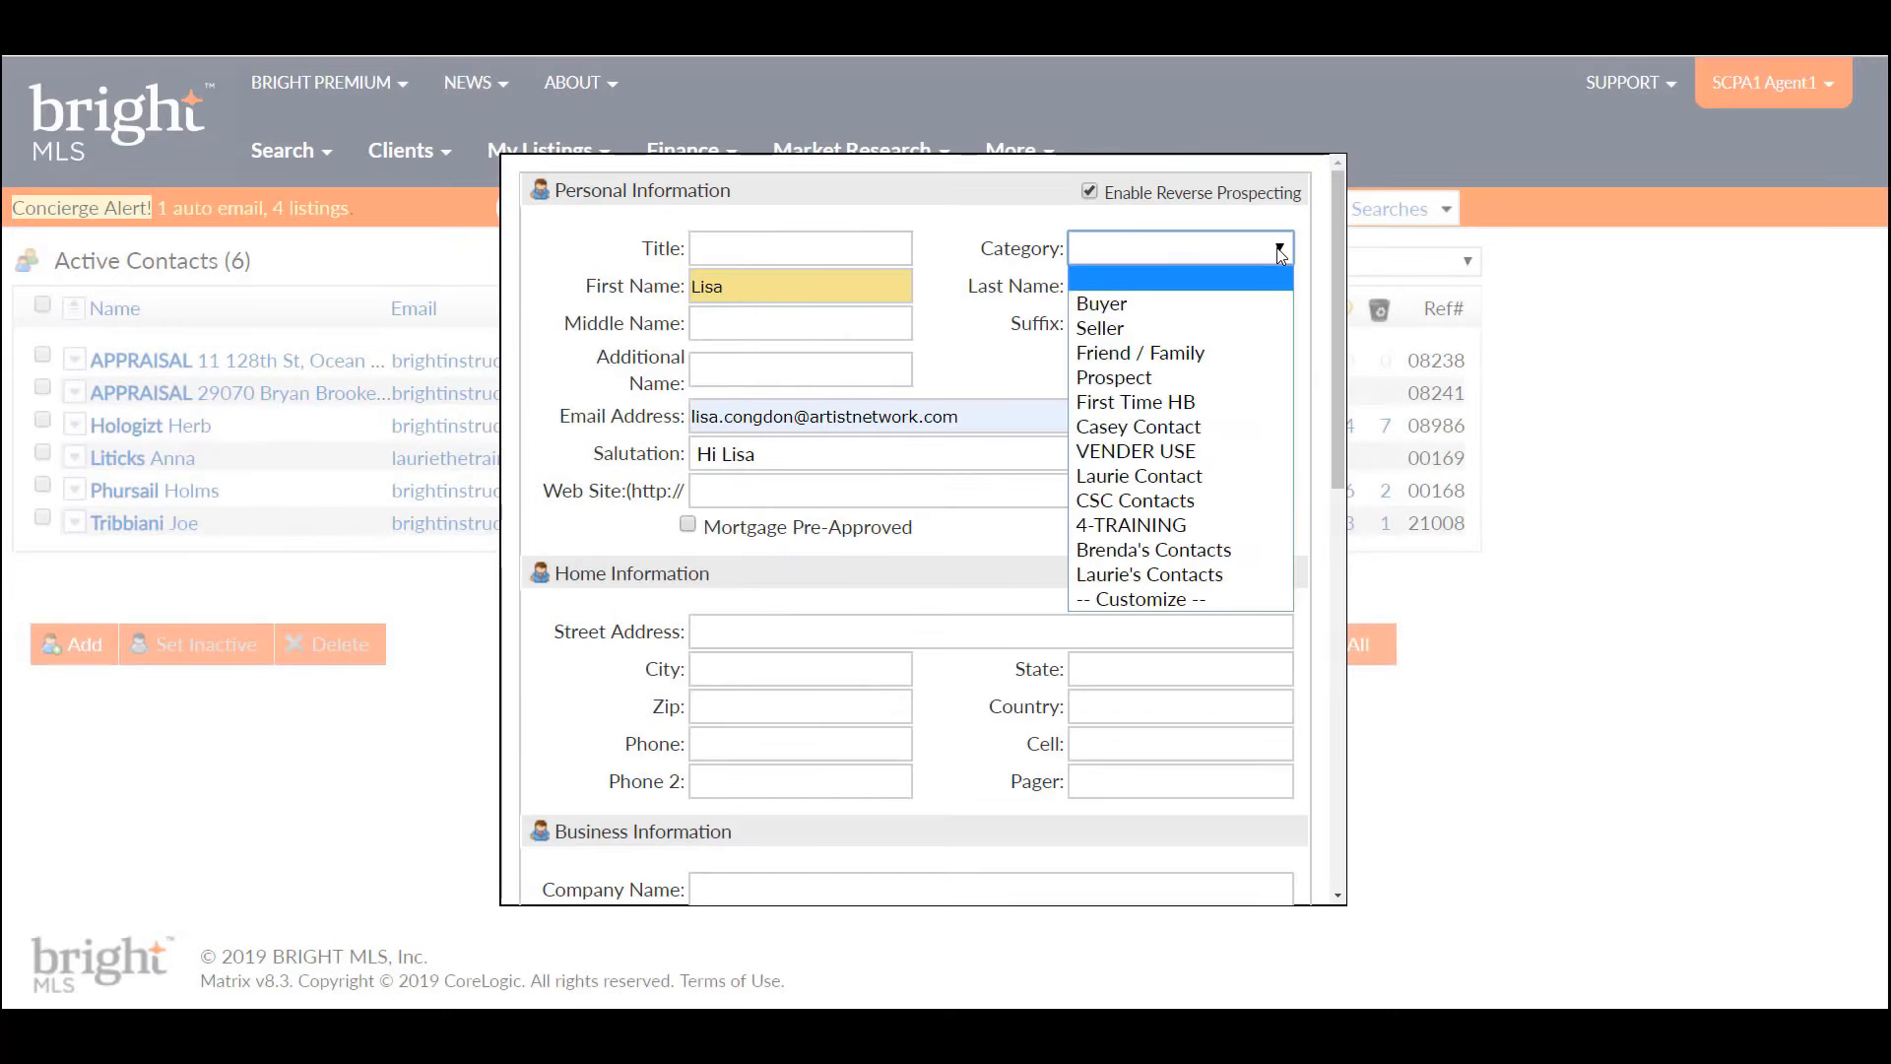
{"action": "left_click", "coordinate": [1249, 297]}
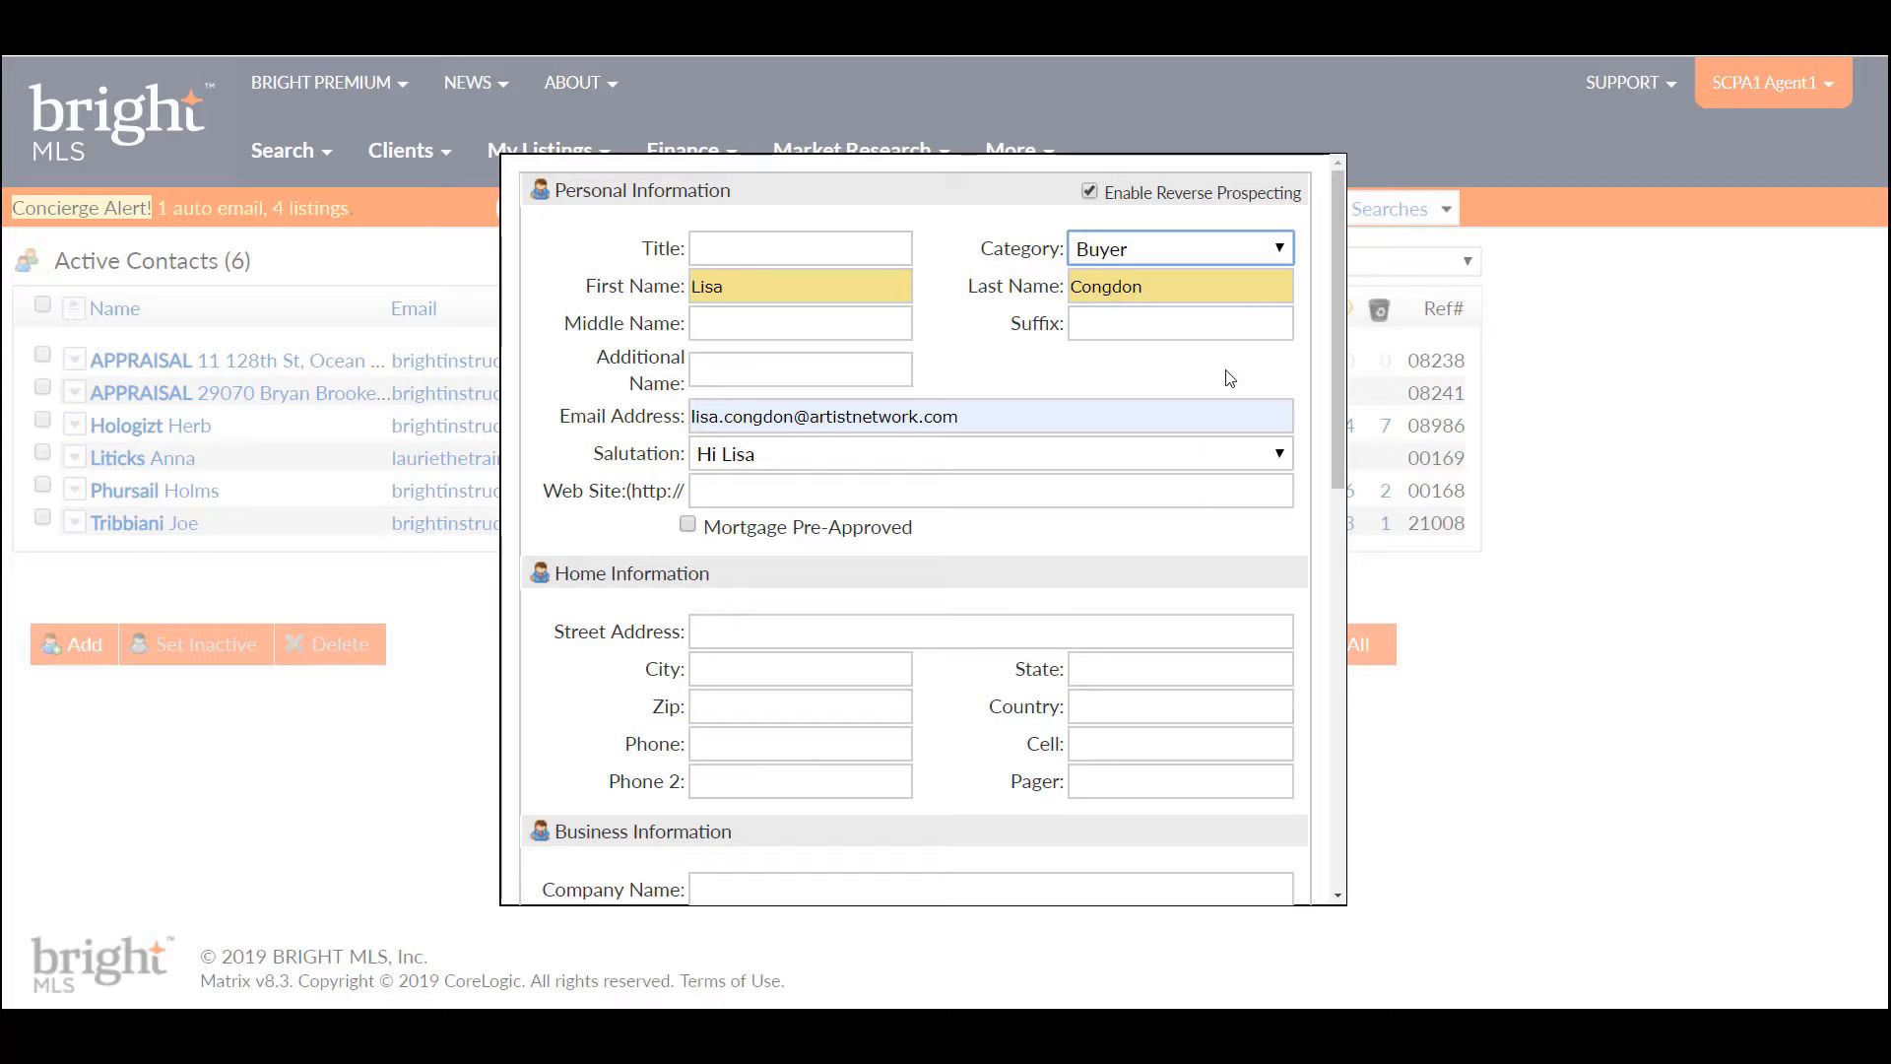
- Leave the salutation at its default and scroll the contact form down to the Notes section
{"action": "left_click", "coordinate": [810, 455]}
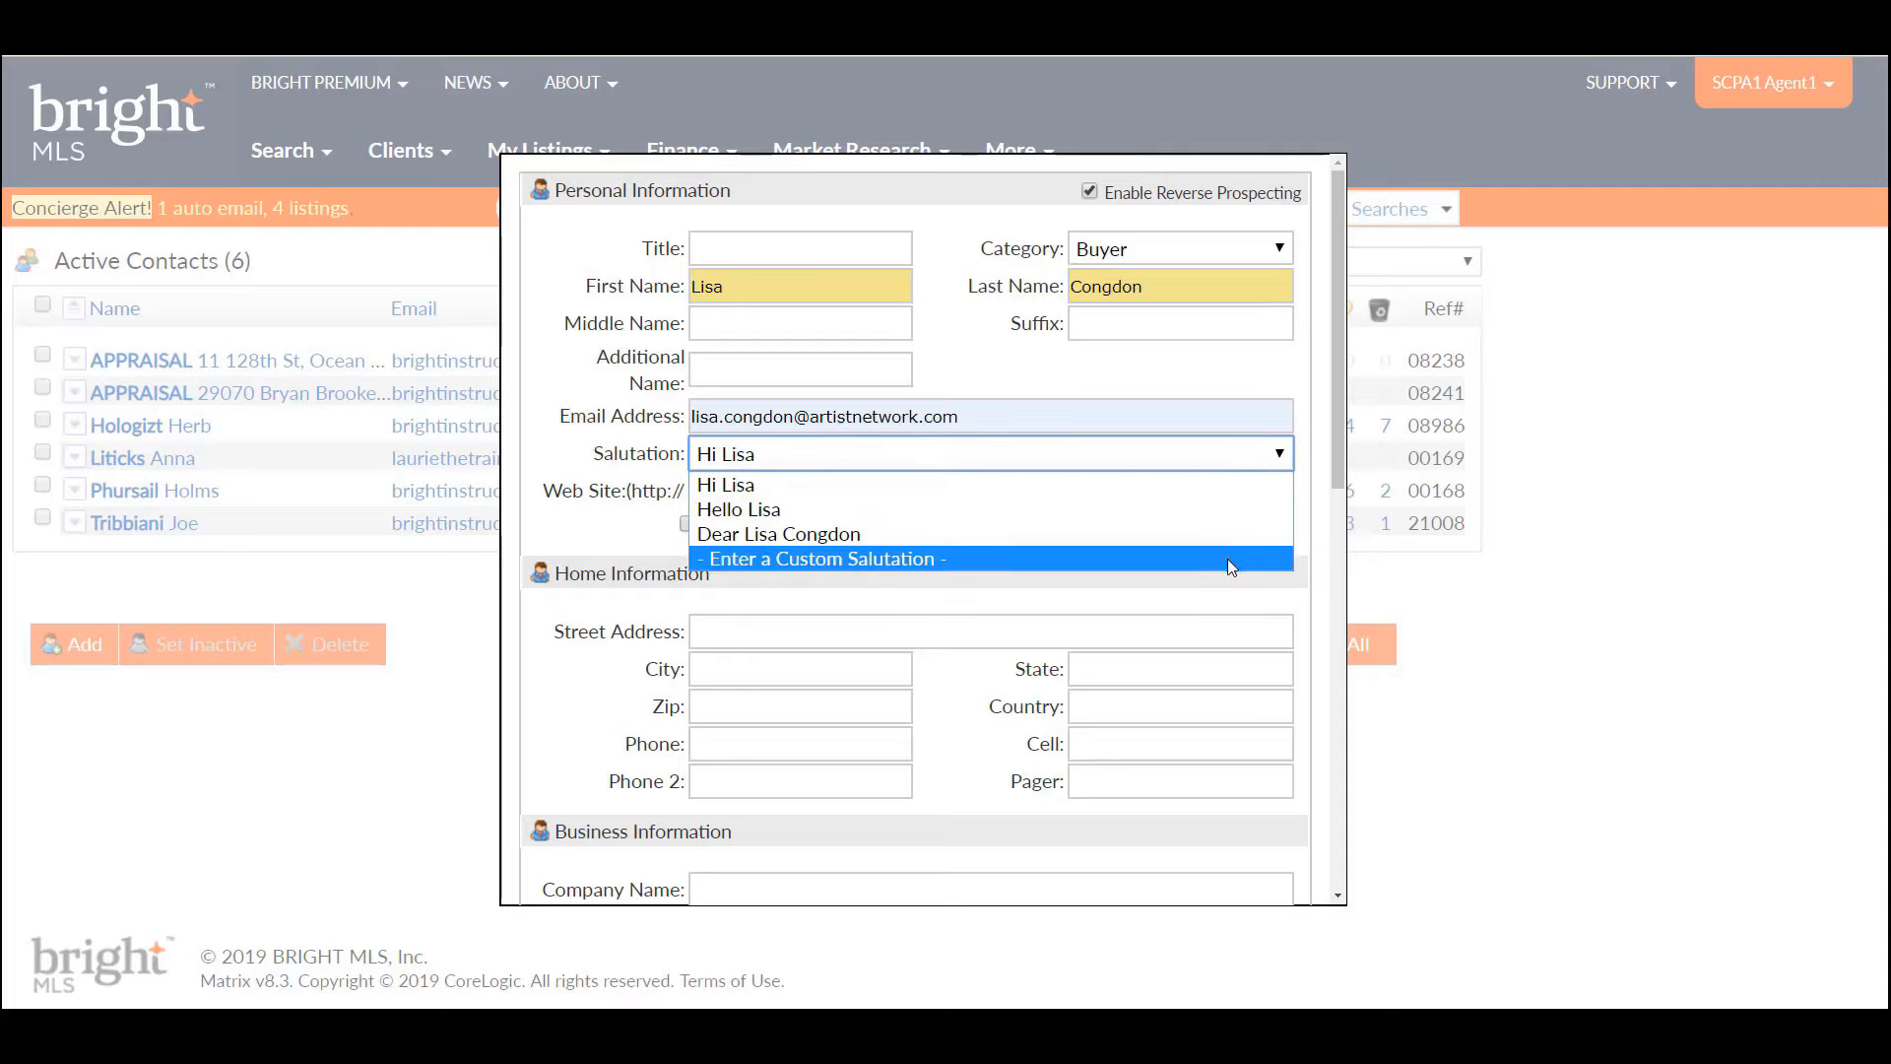
{"action": "left_click", "coordinate": [1251, 596]}
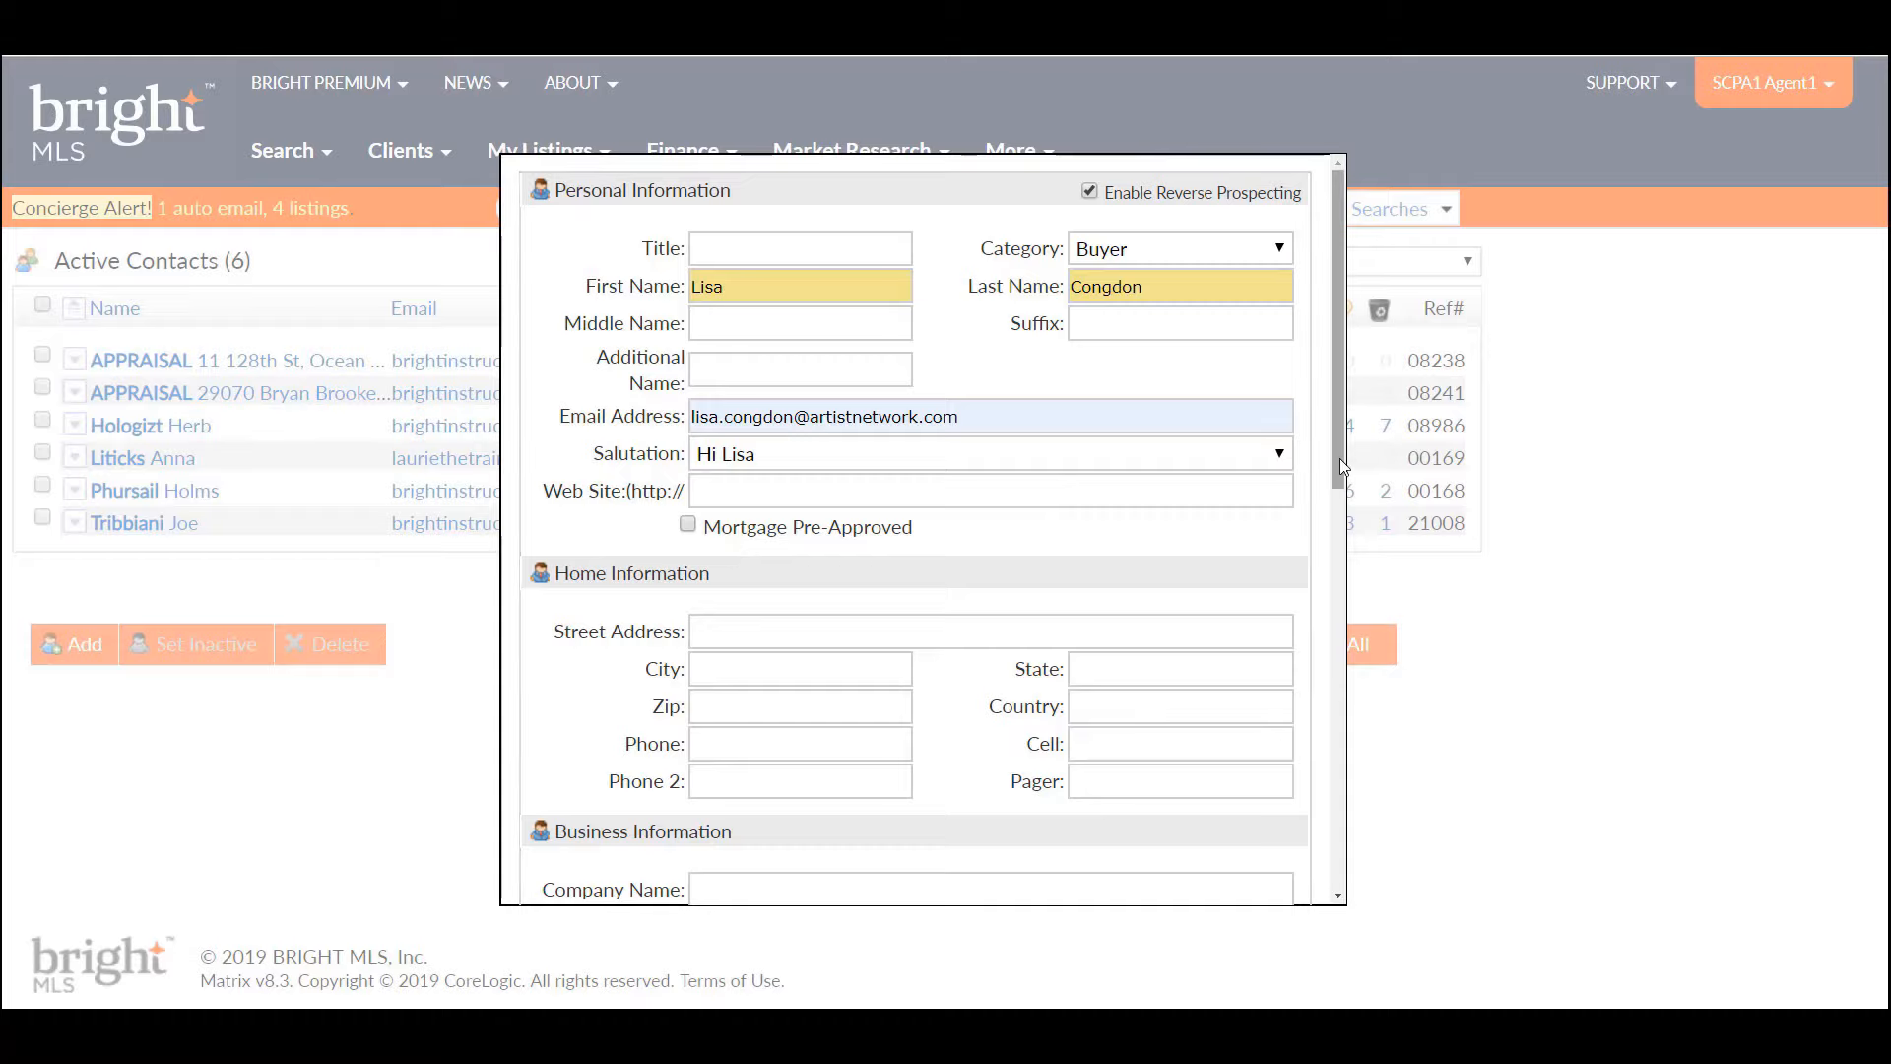
{"action": "left_click_drag", "start_coordinate": [1339, 458], "coordinate": [1340, 762]}
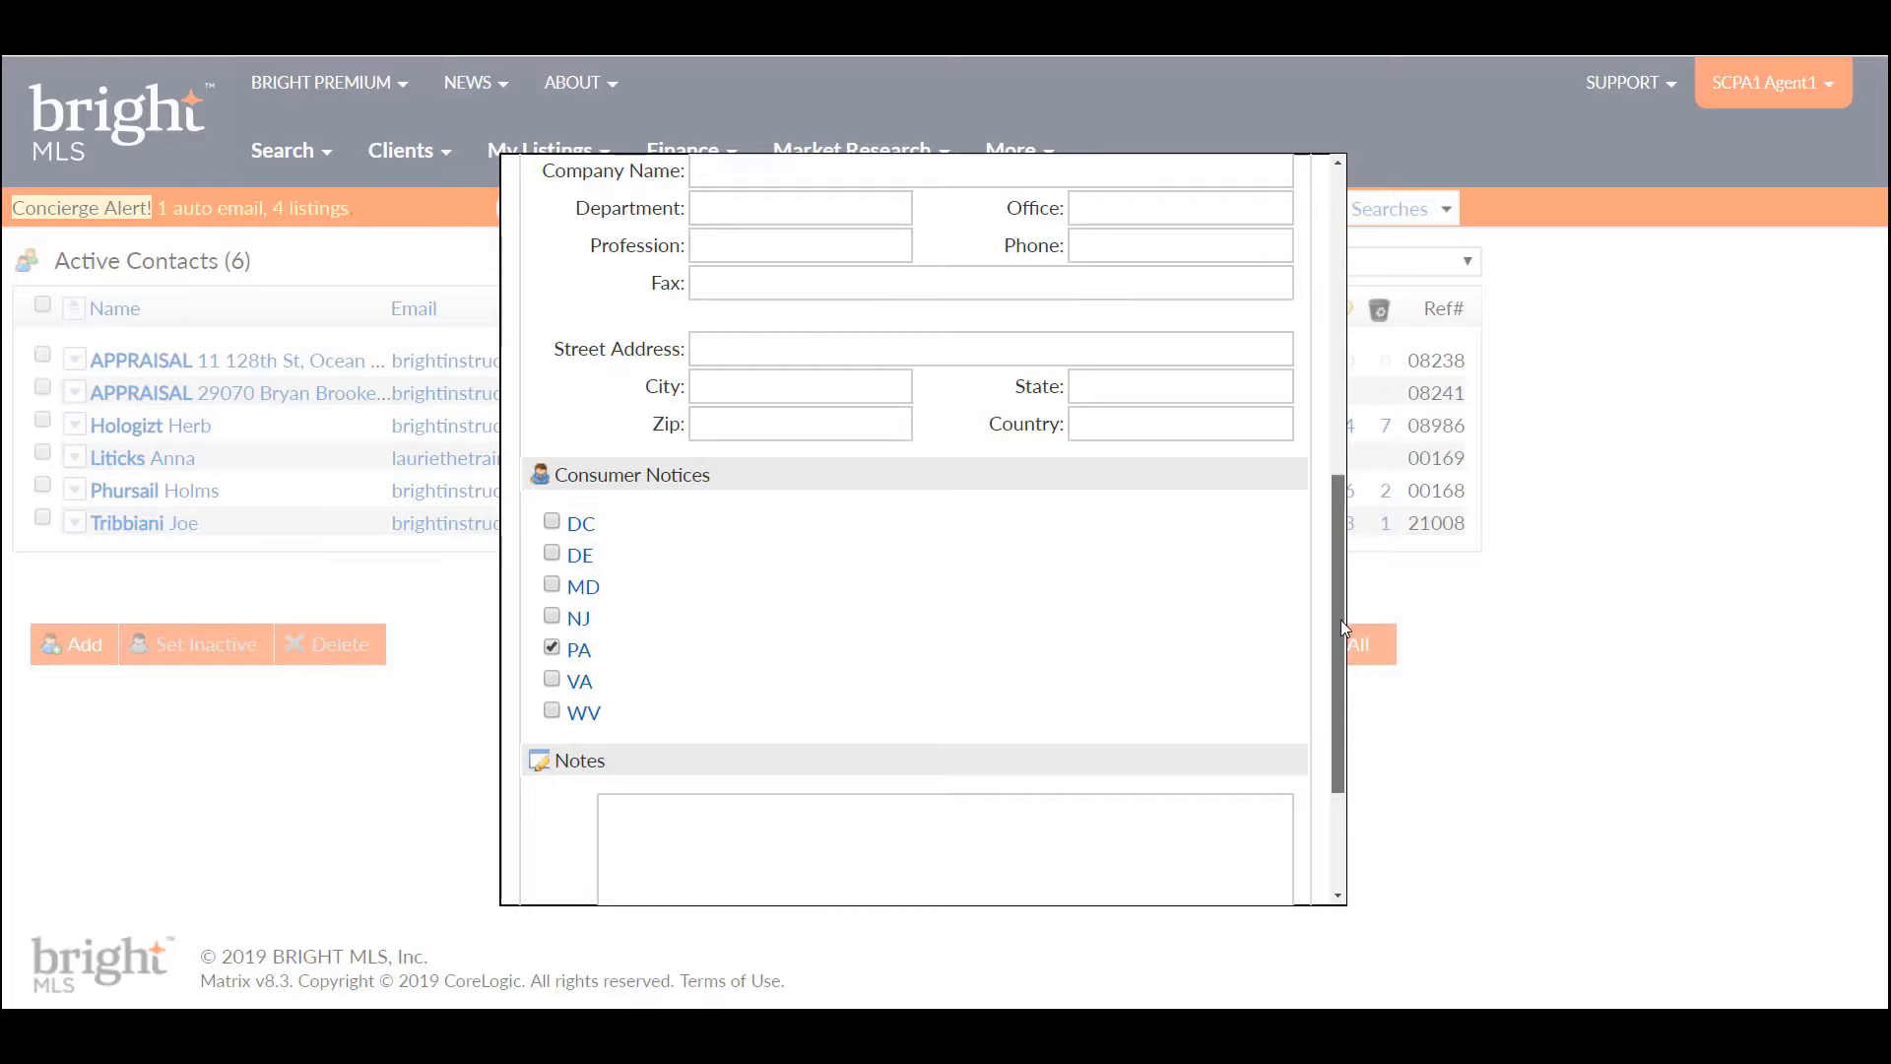
{"action": "scroll", "coordinate": [1340, 619], "scroll_direction": "down", "scroll_amount": 3}
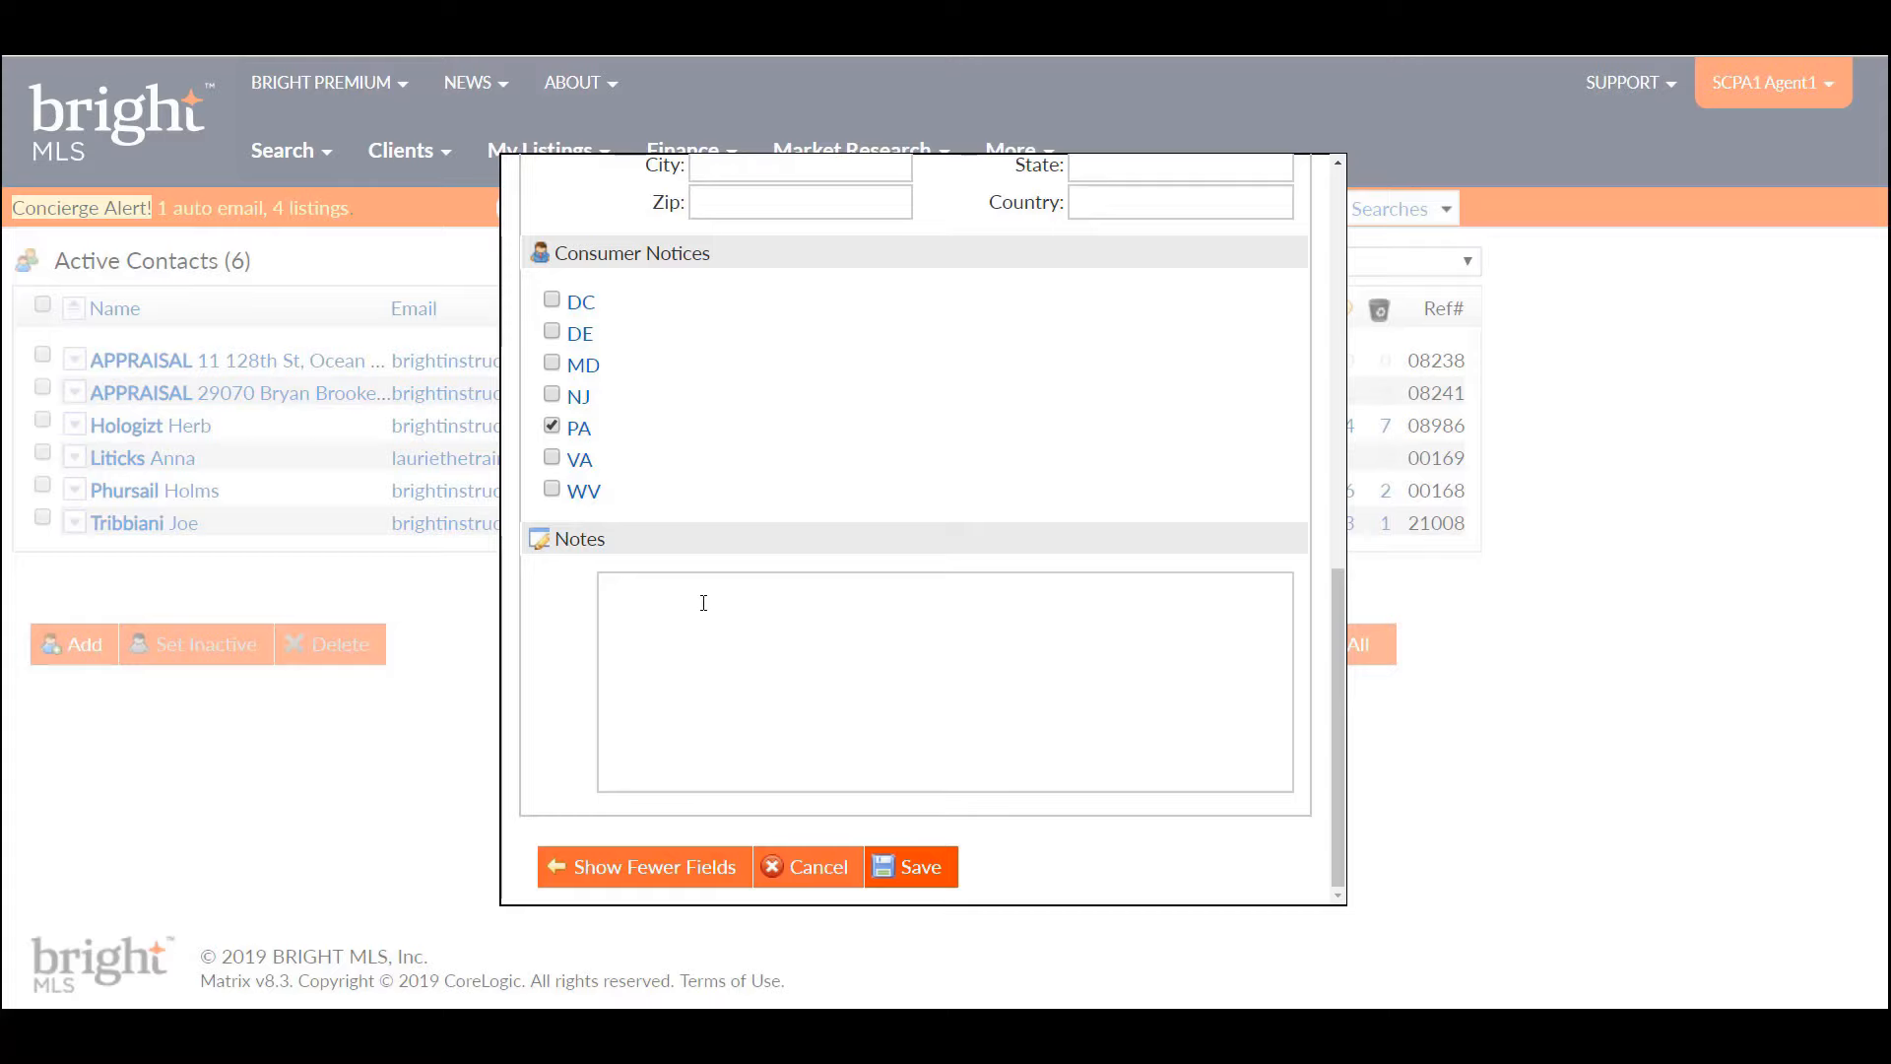
- Note '3/26 Initial conversation: 3 bed 2 bath, 2 kids - elementary school Owen J Roberts.' and save the contact
{"action": "left_click", "coordinate": [695, 603]}
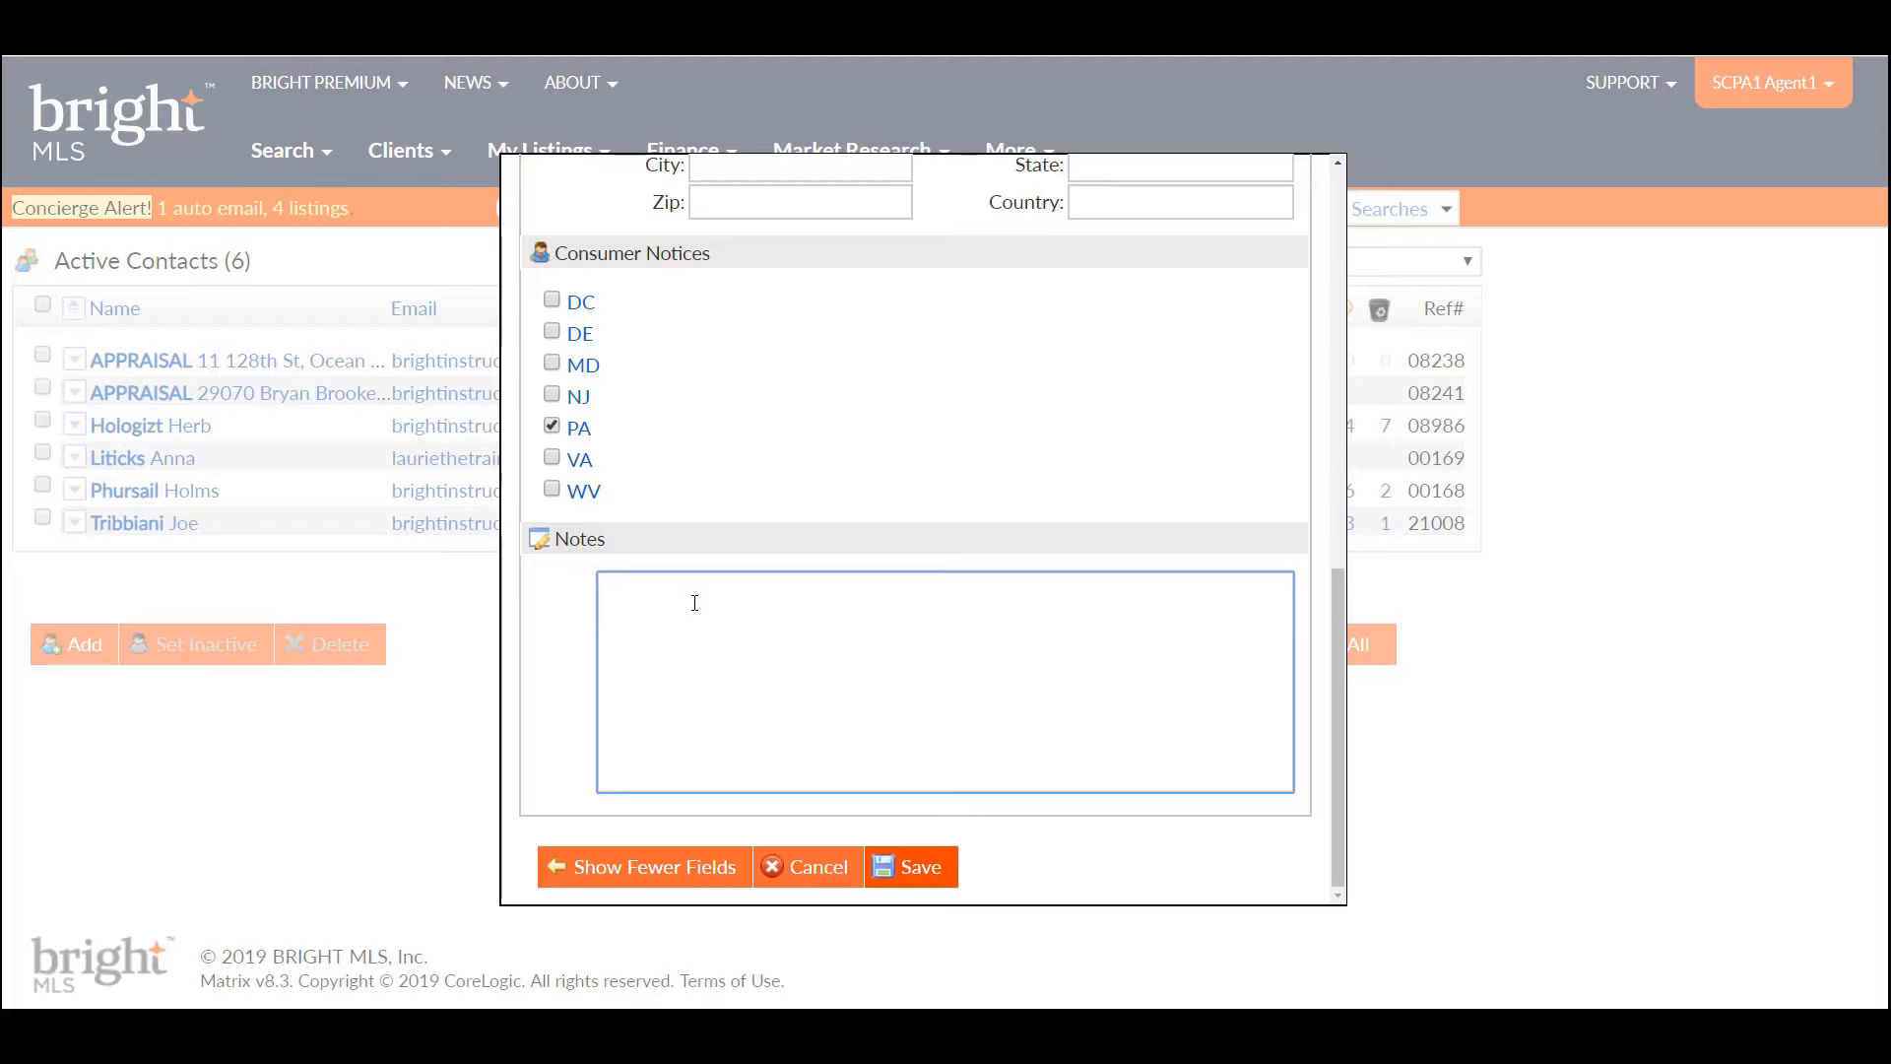
{"action": "type", "text": "3/26 Initial conversation: 3 bed 2"}
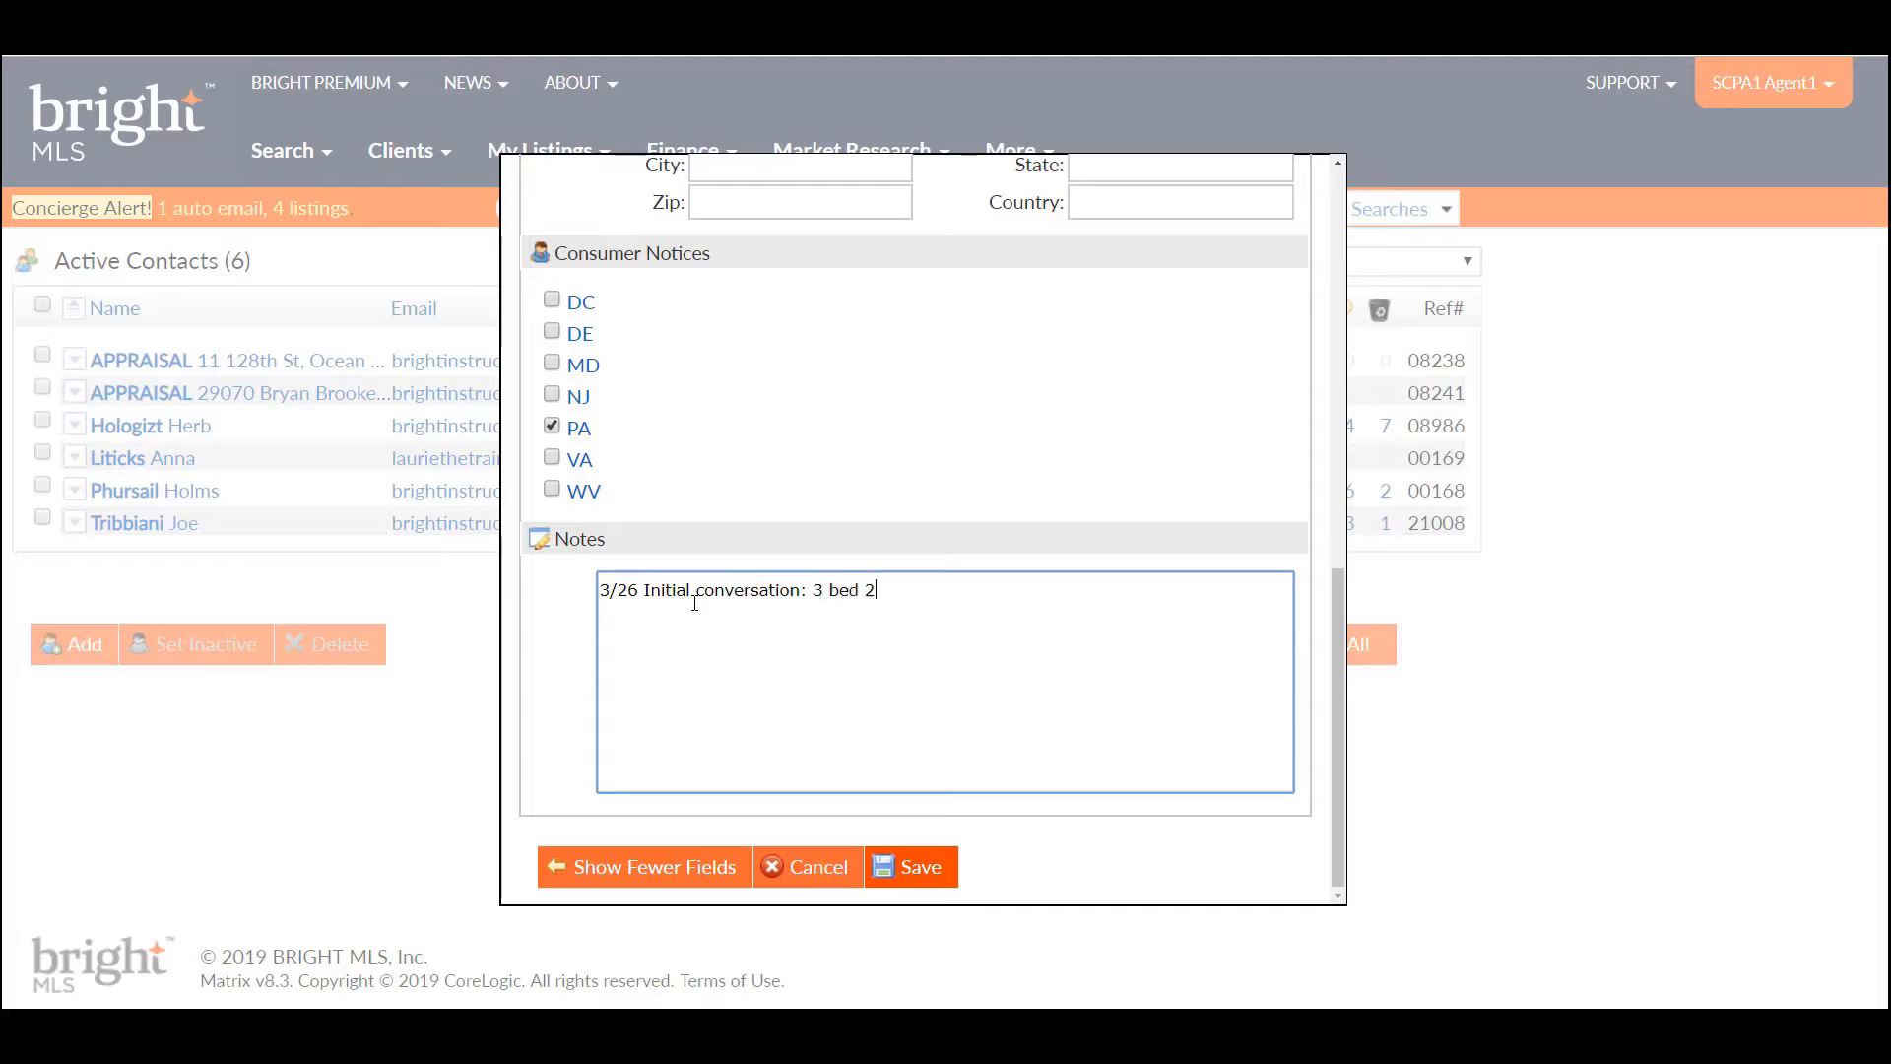
{"action": "type", "text": " bath,"}
{"action": "type", "text": "2 kids - elementar"}
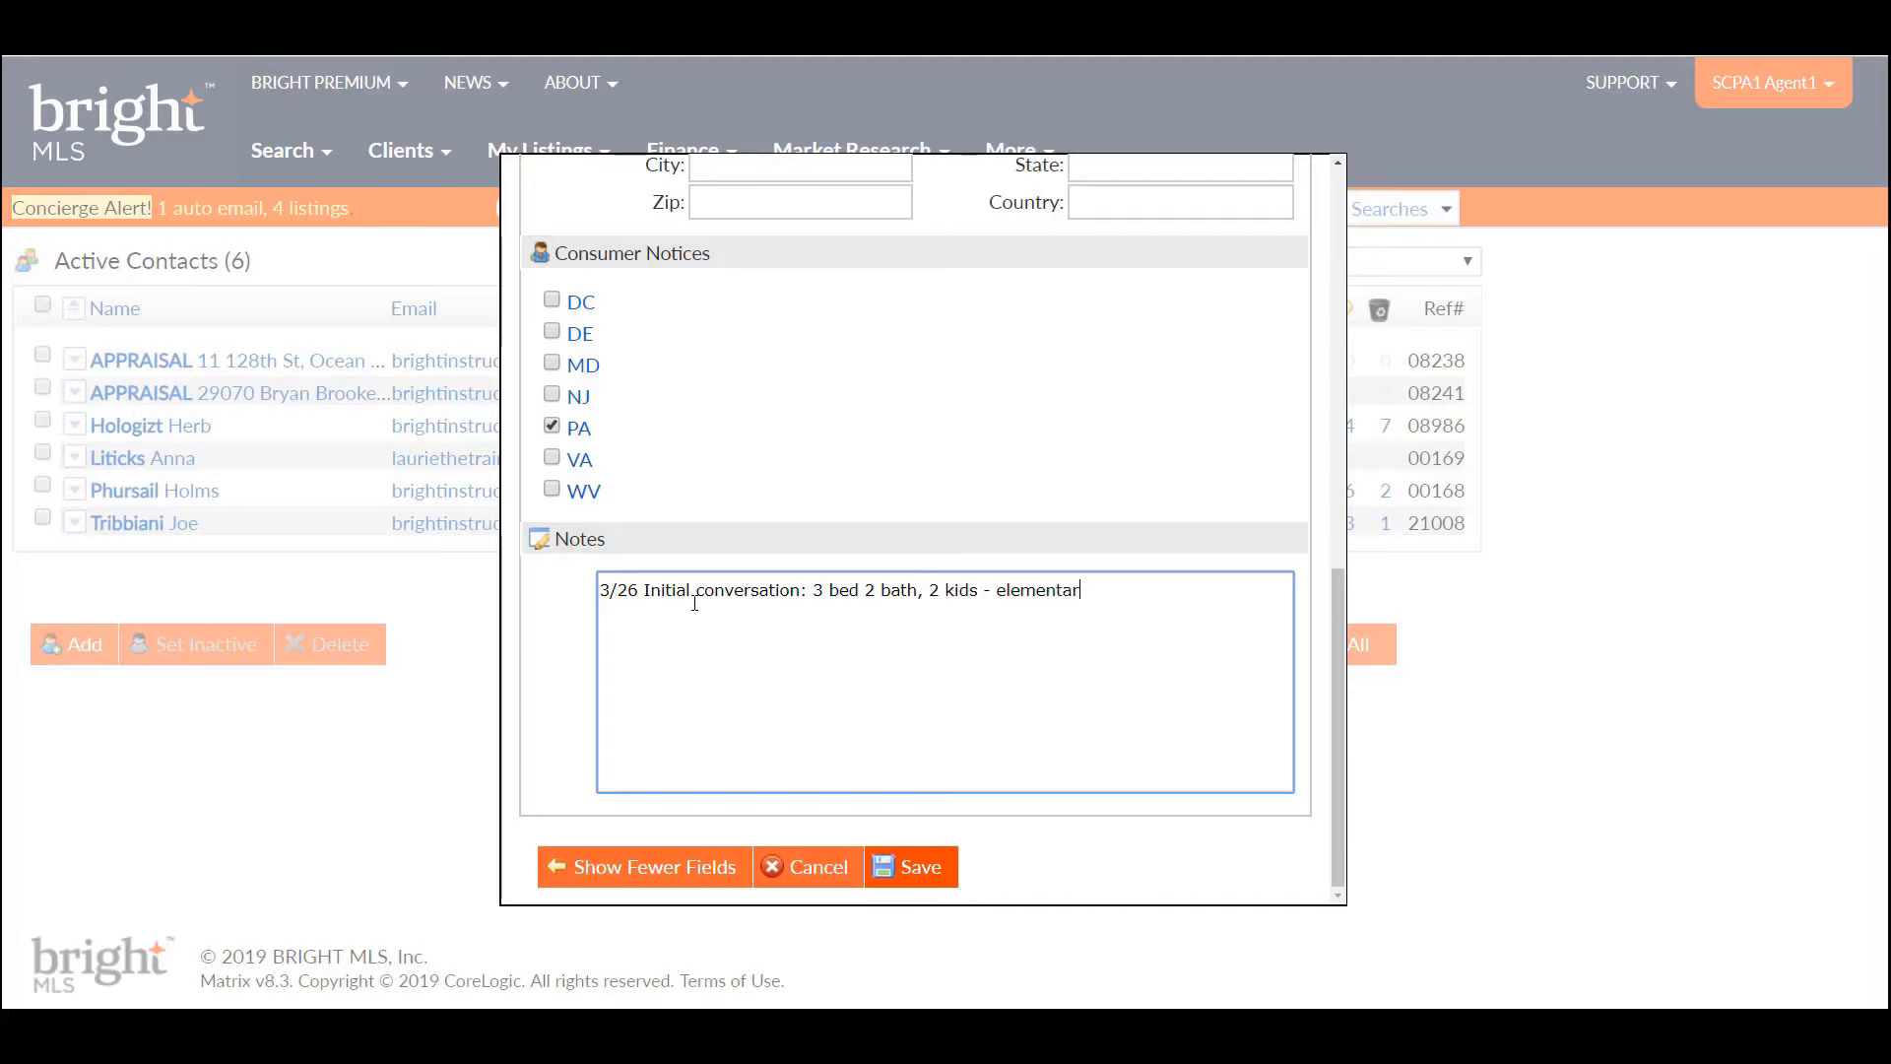
{"action": "type", "text": "y sch"}
{"action": "key", "text": "BackSpace"}
{"action": "type", "text": "chool Owen J Roberts."}
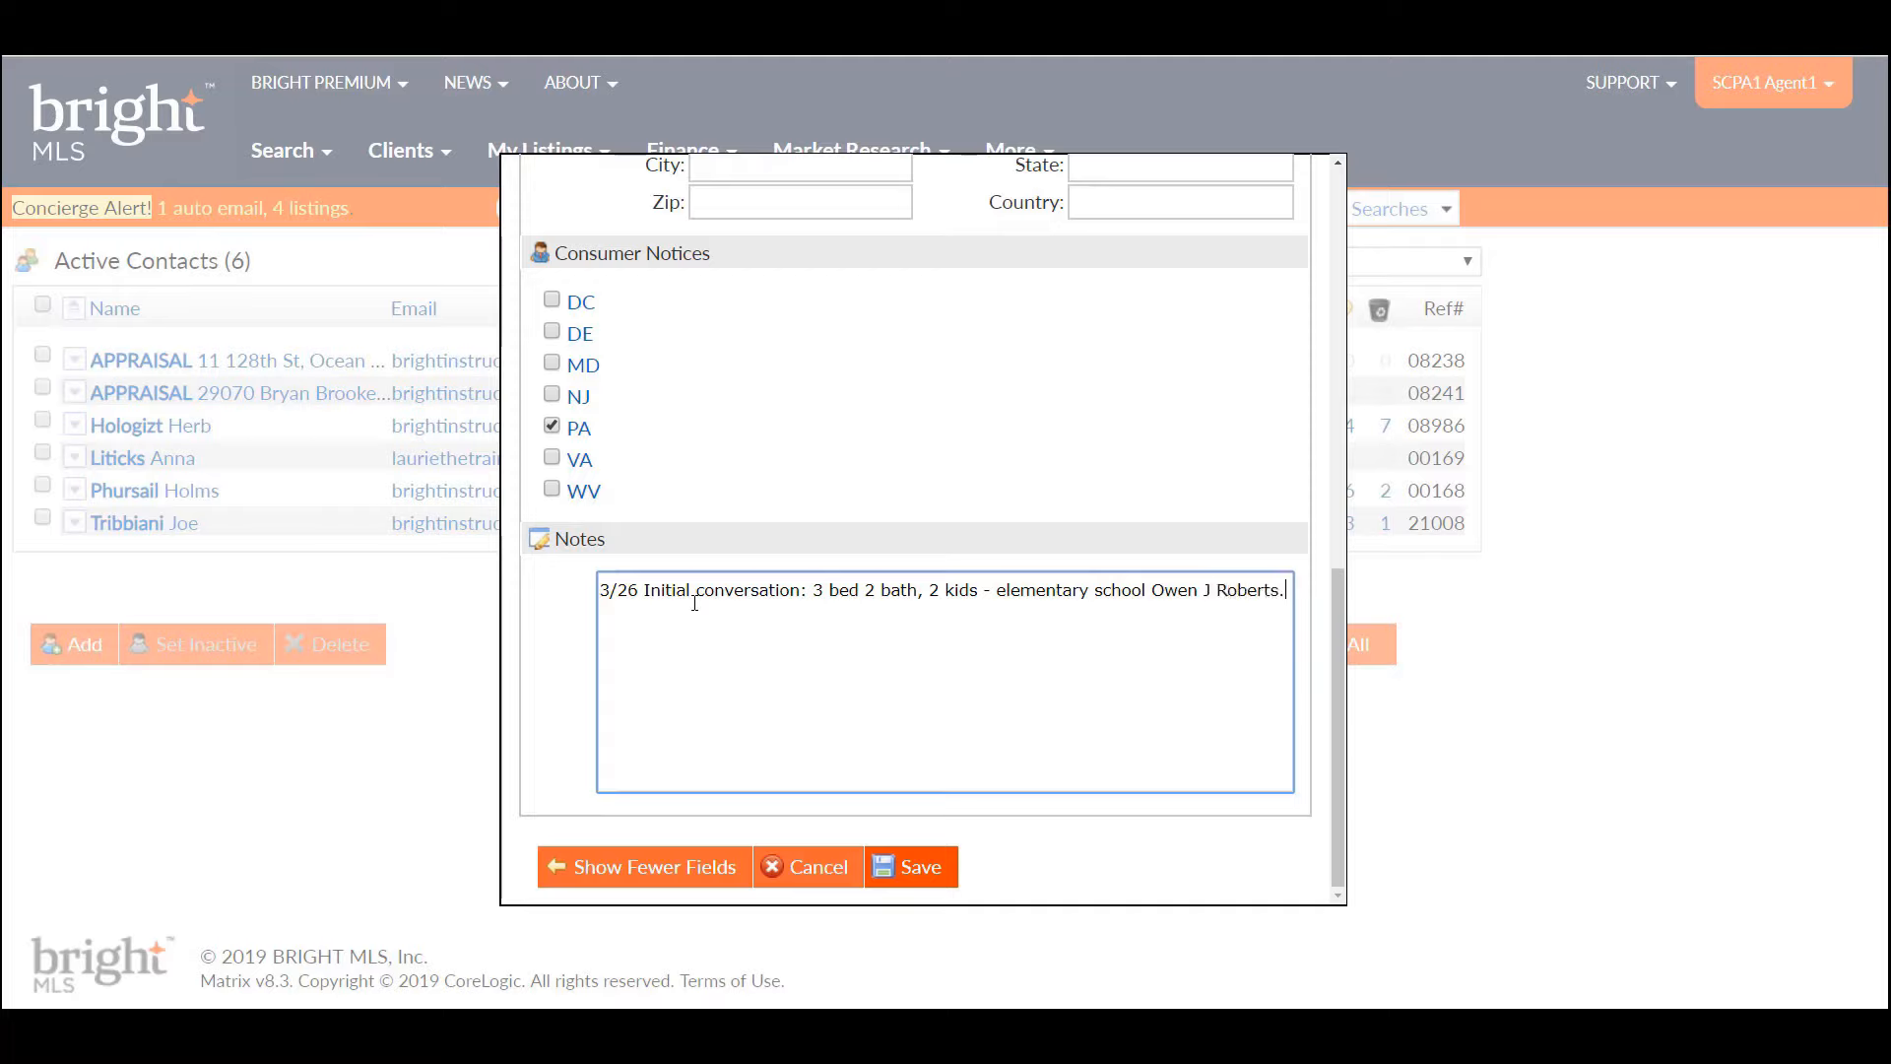
{"action": "left_click", "coordinate": [910, 867]}
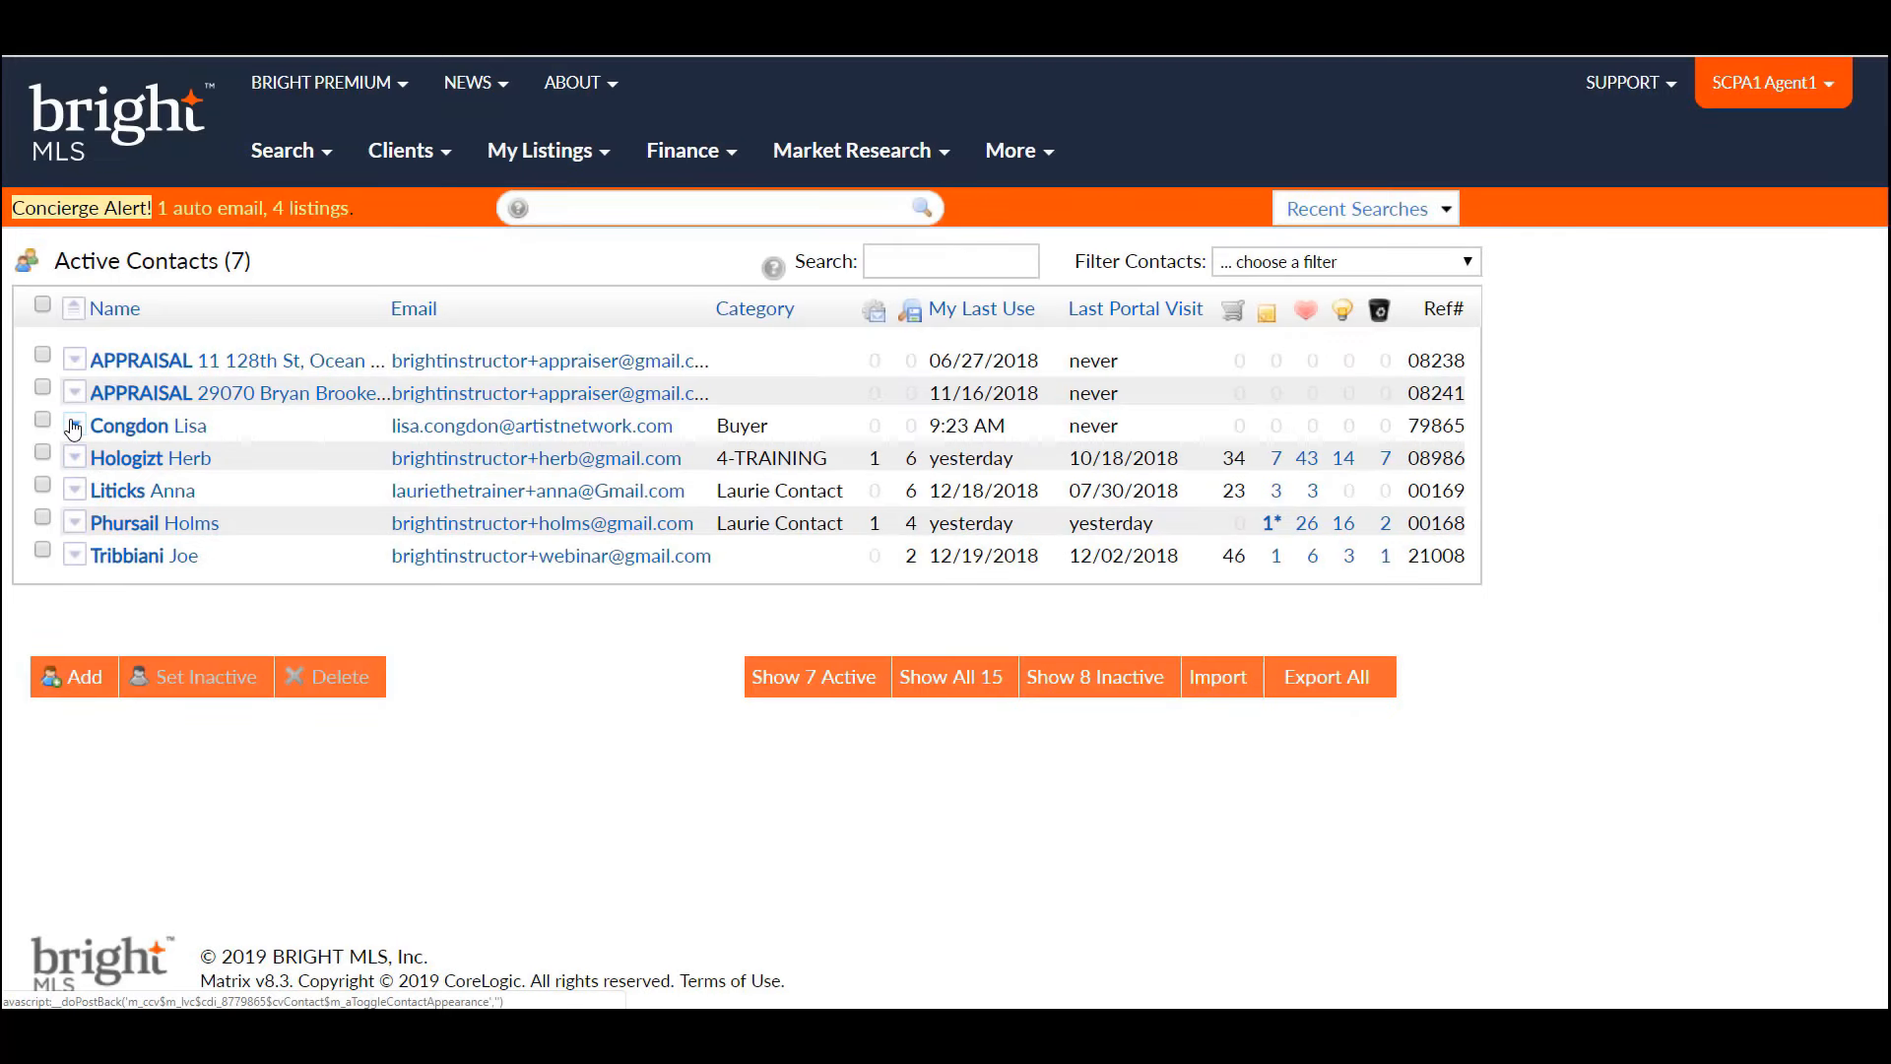
- Expand the new contact's row in Active Contacts to view its details
{"action": "left_click", "coordinate": [74, 425]}
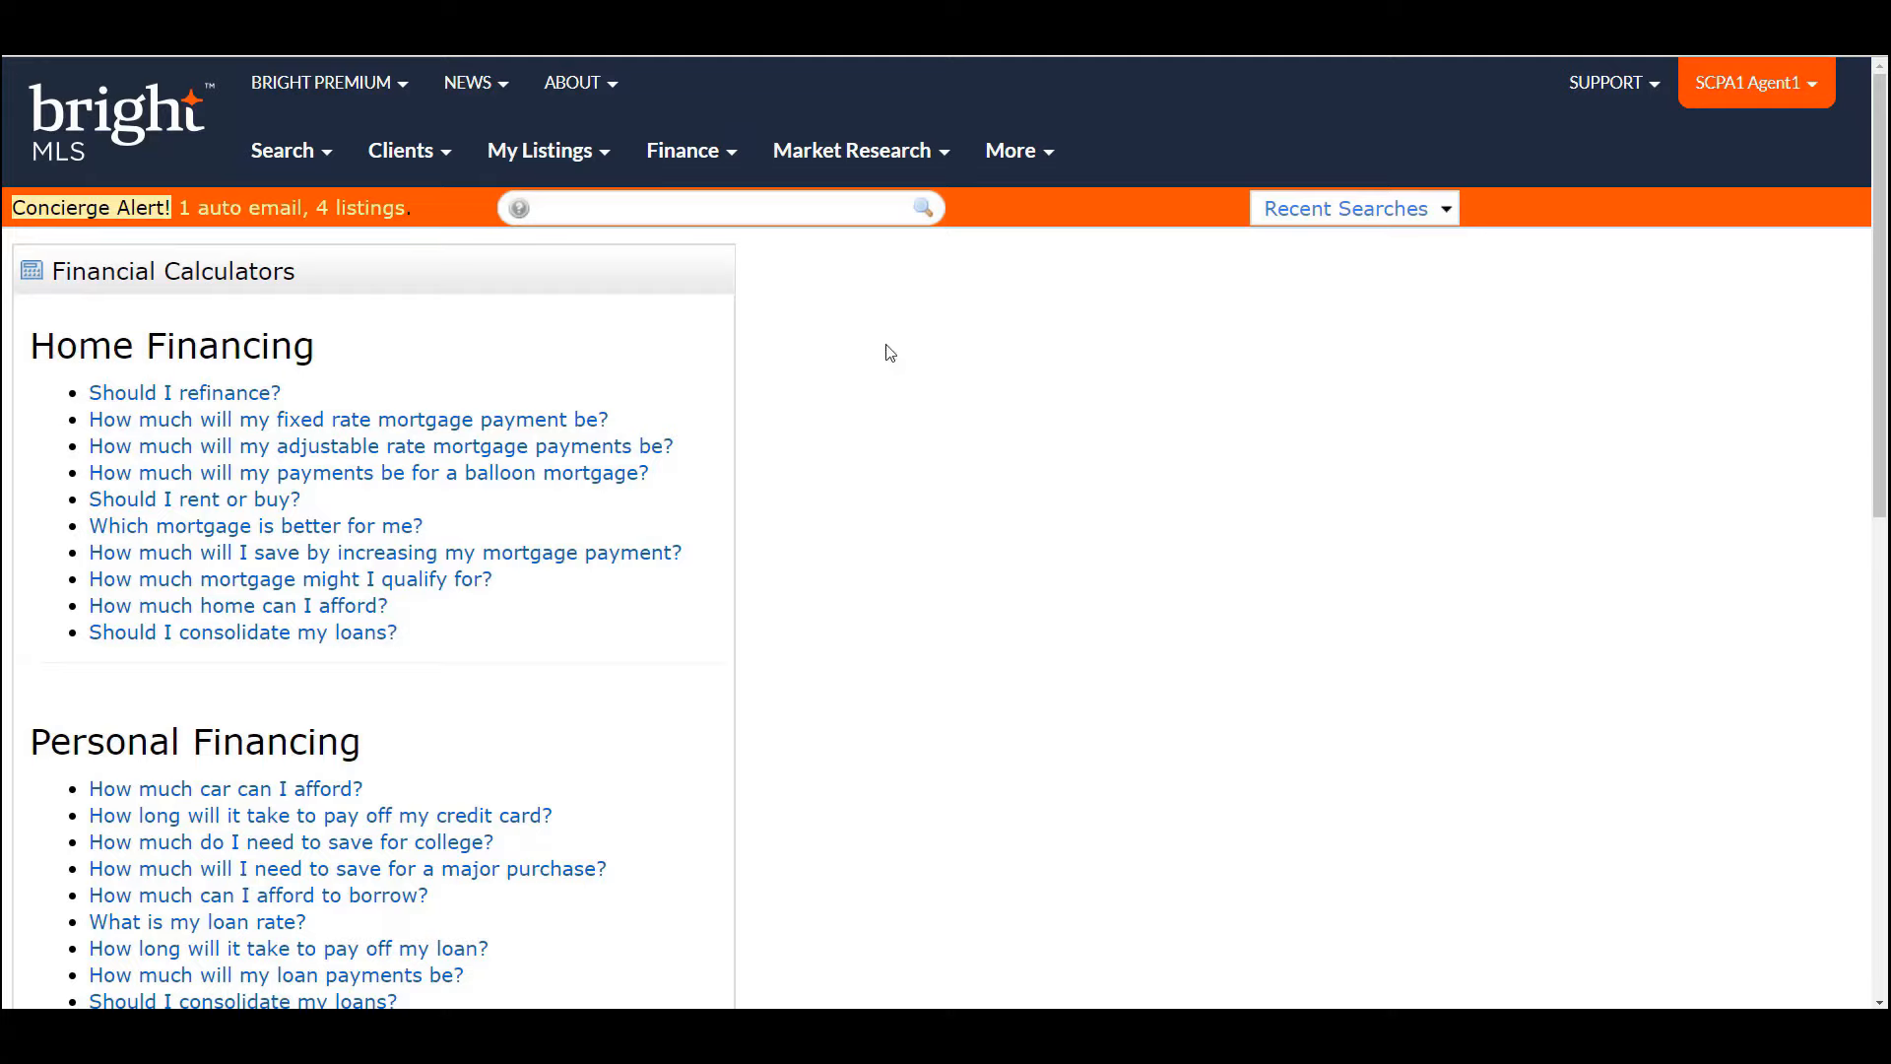
- Open the 'How much mortgage might I qualify for?' calculator and scroll down to Payment Information
{"action": "left_click", "coordinate": [680, 168]}
{"action": "left_click", "coordinate": [454, 584]}
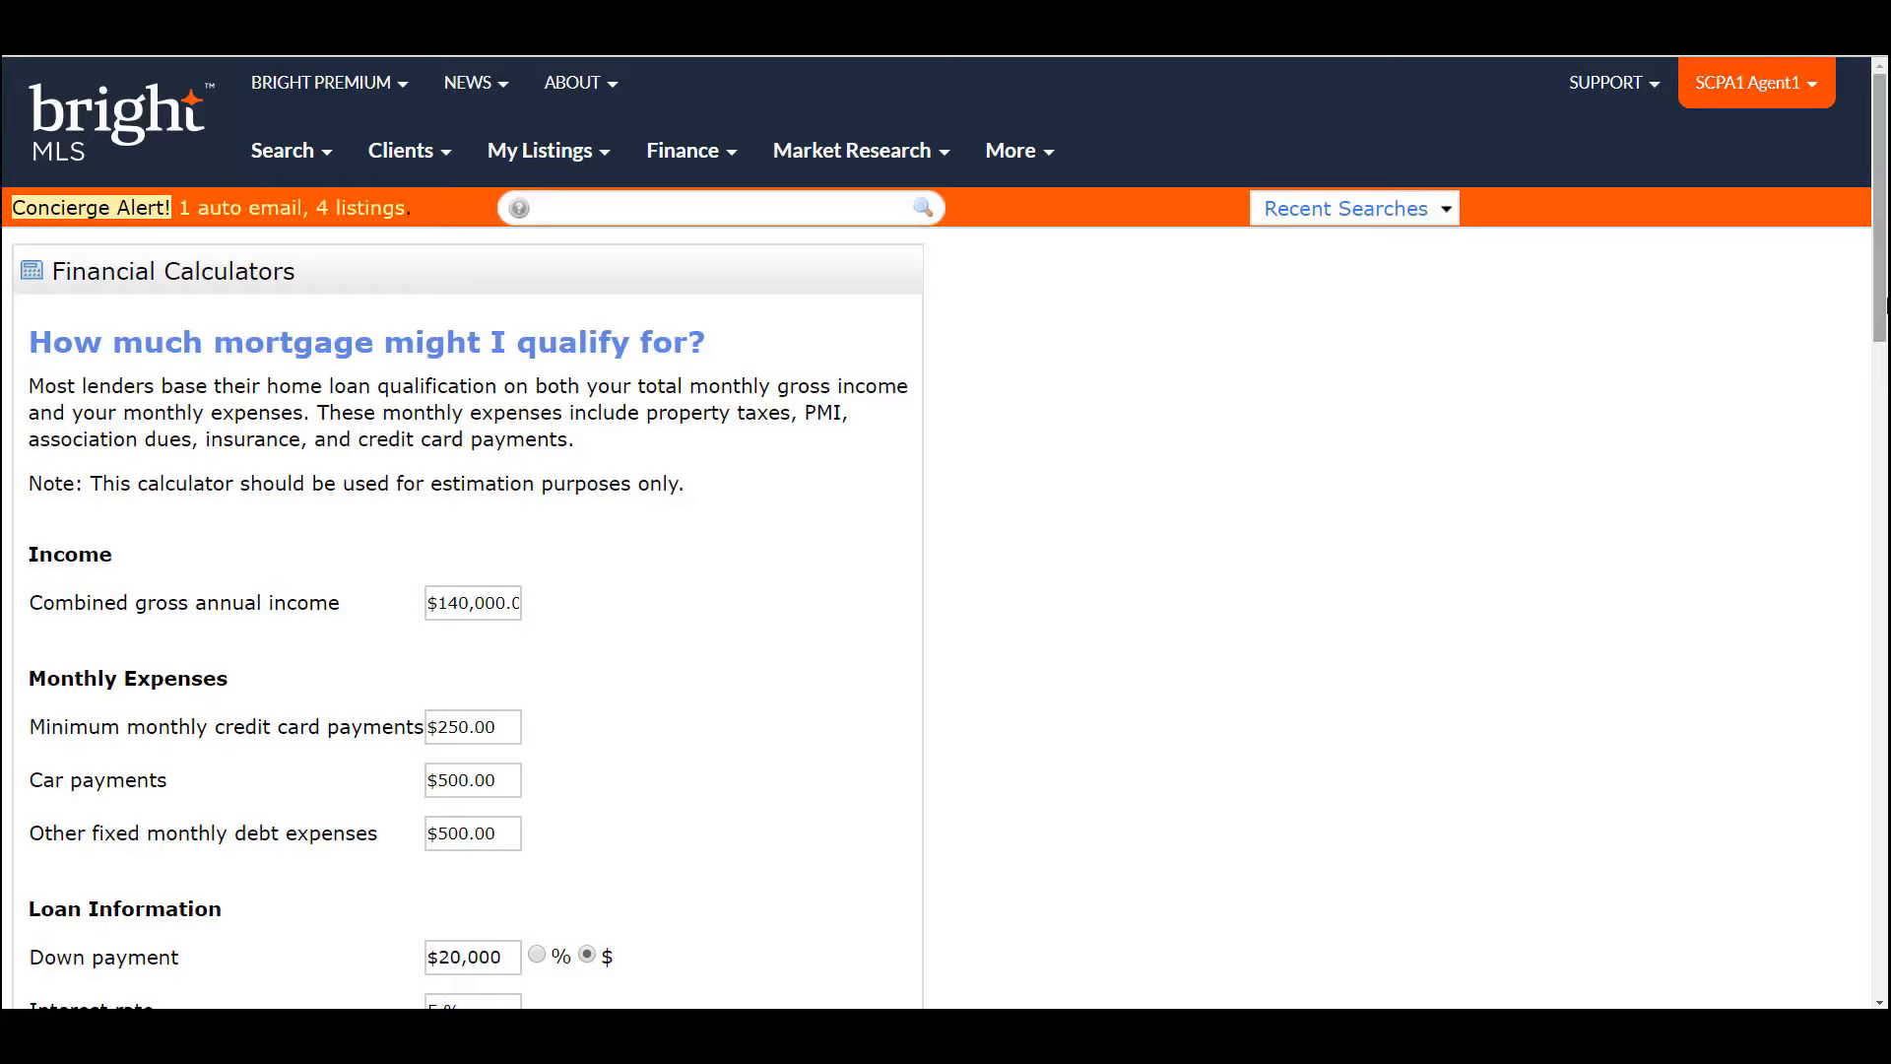
{"action": "left_click_drag", "start_coordinate": [1879, 305], "coordinate": [1884, 347]}
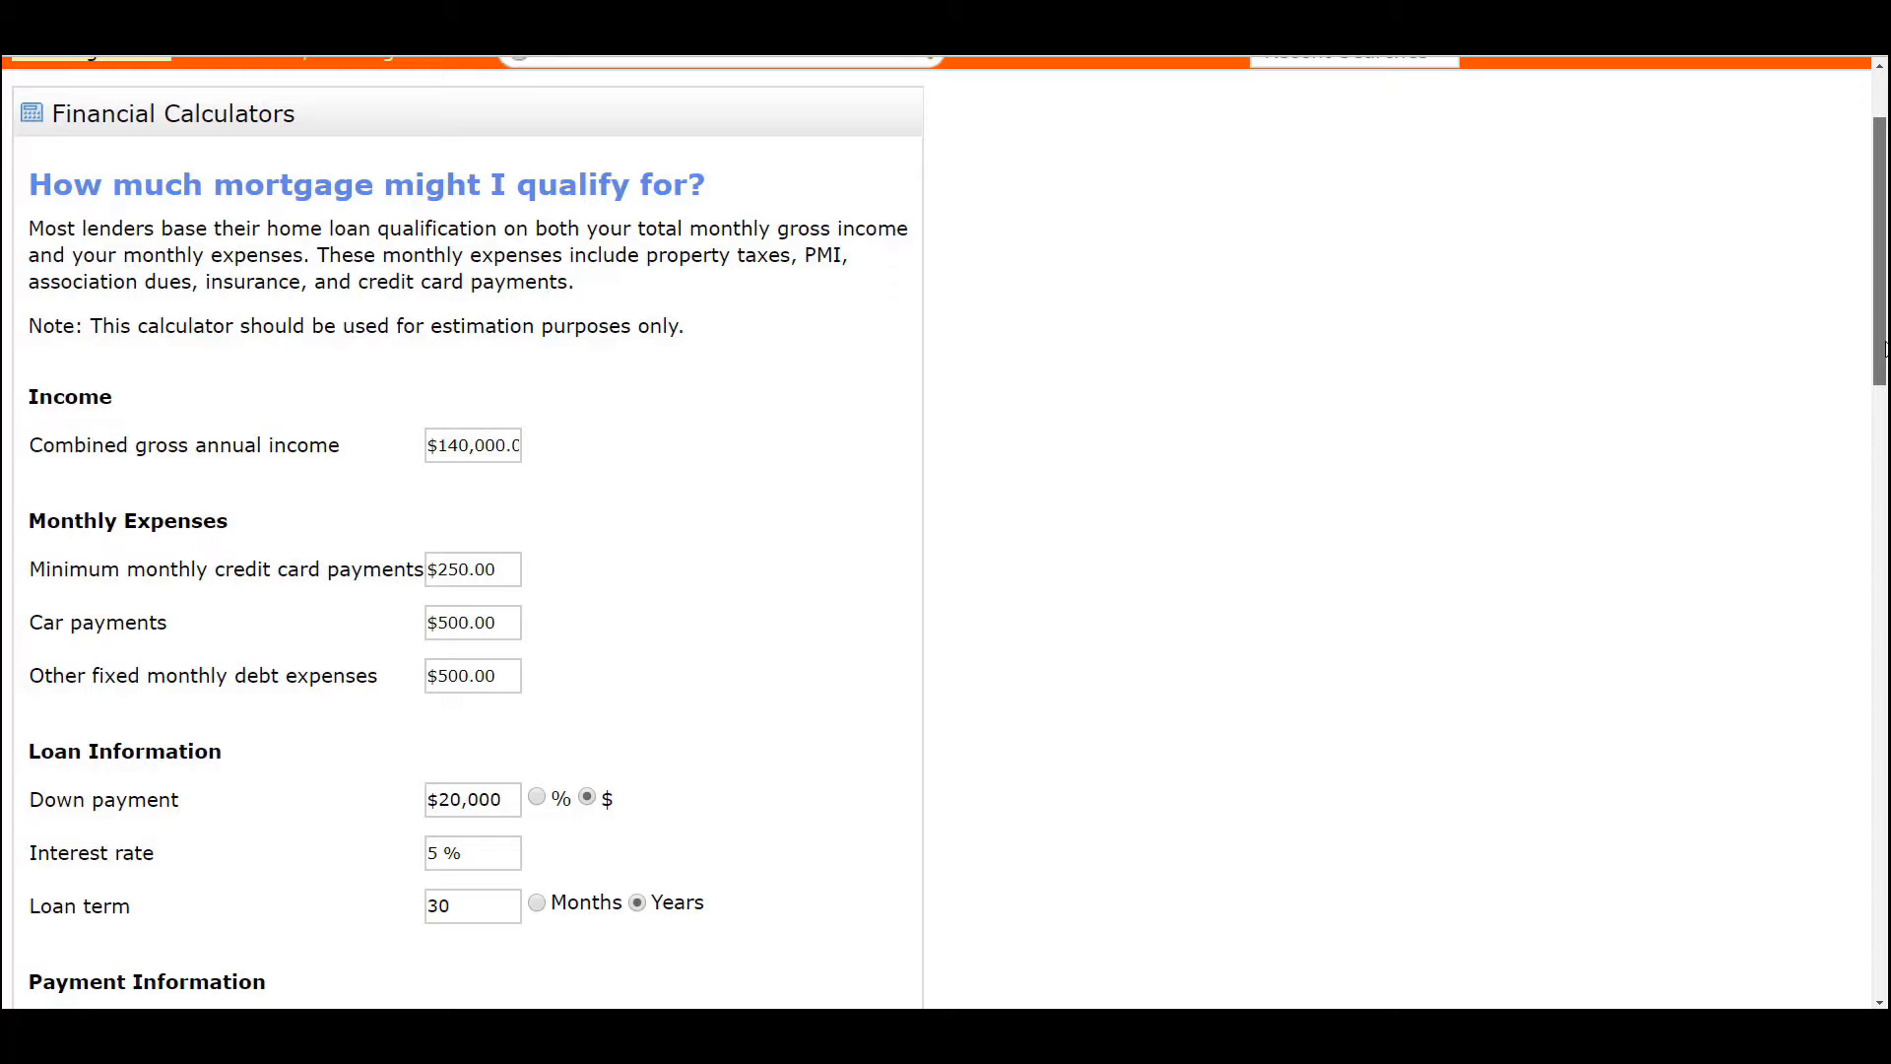
{"action": "left_click_drag", "start_coordinate": [1884, 347], "coordinate": [1883, 407]}
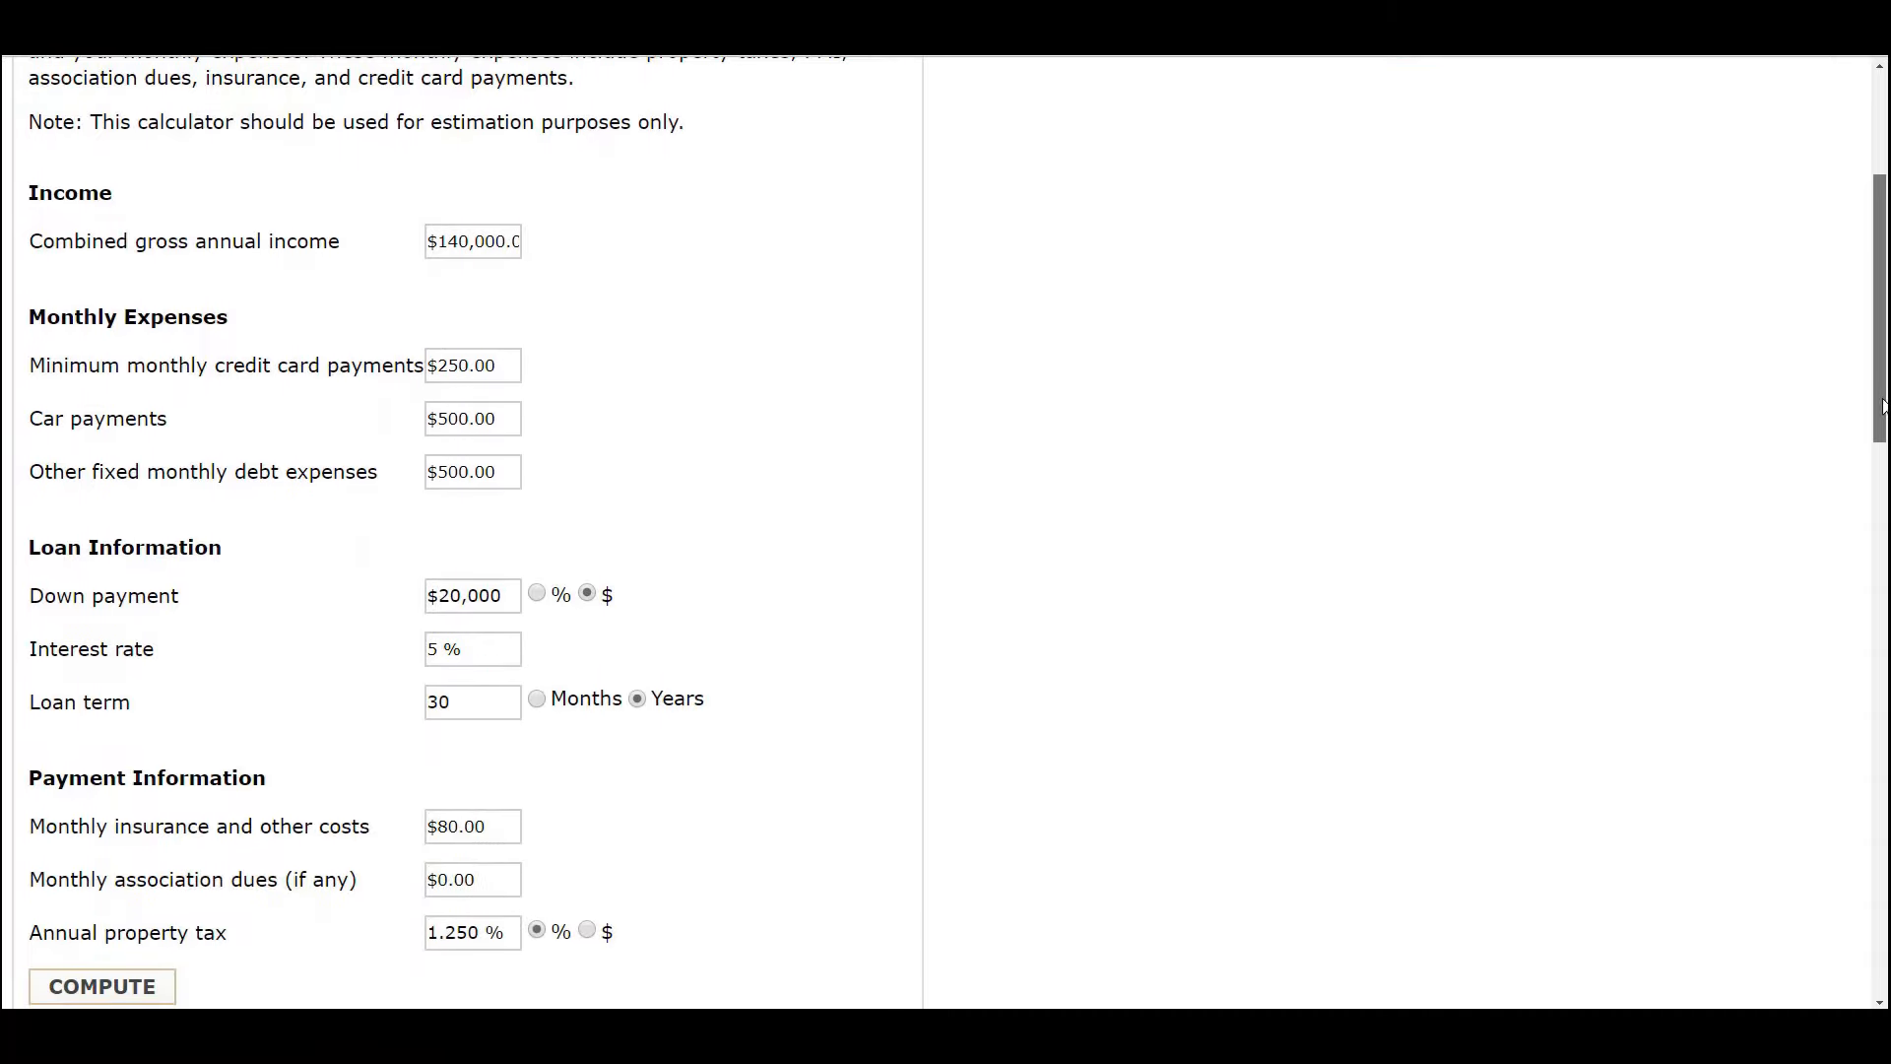
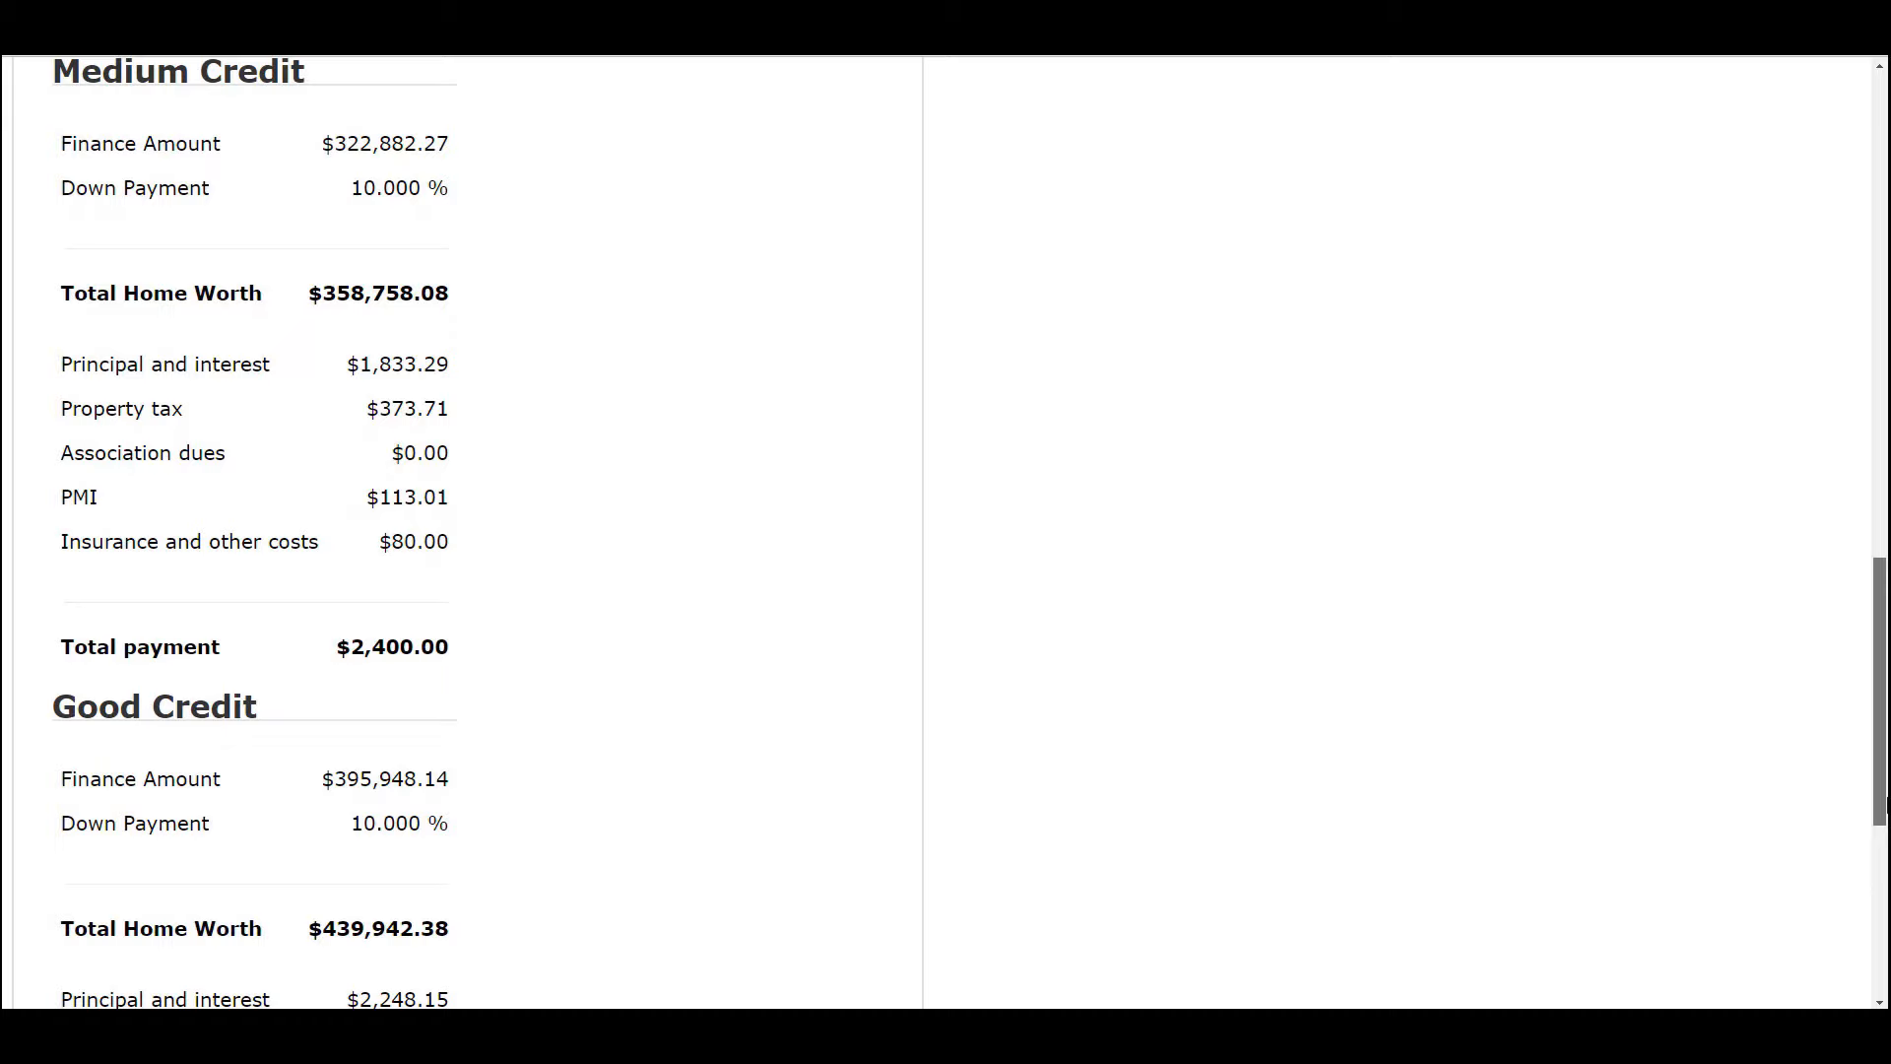
{"action": "left_click_drag", "start_coordinate": [1881, 802], "coordinate": [1884, 874]}
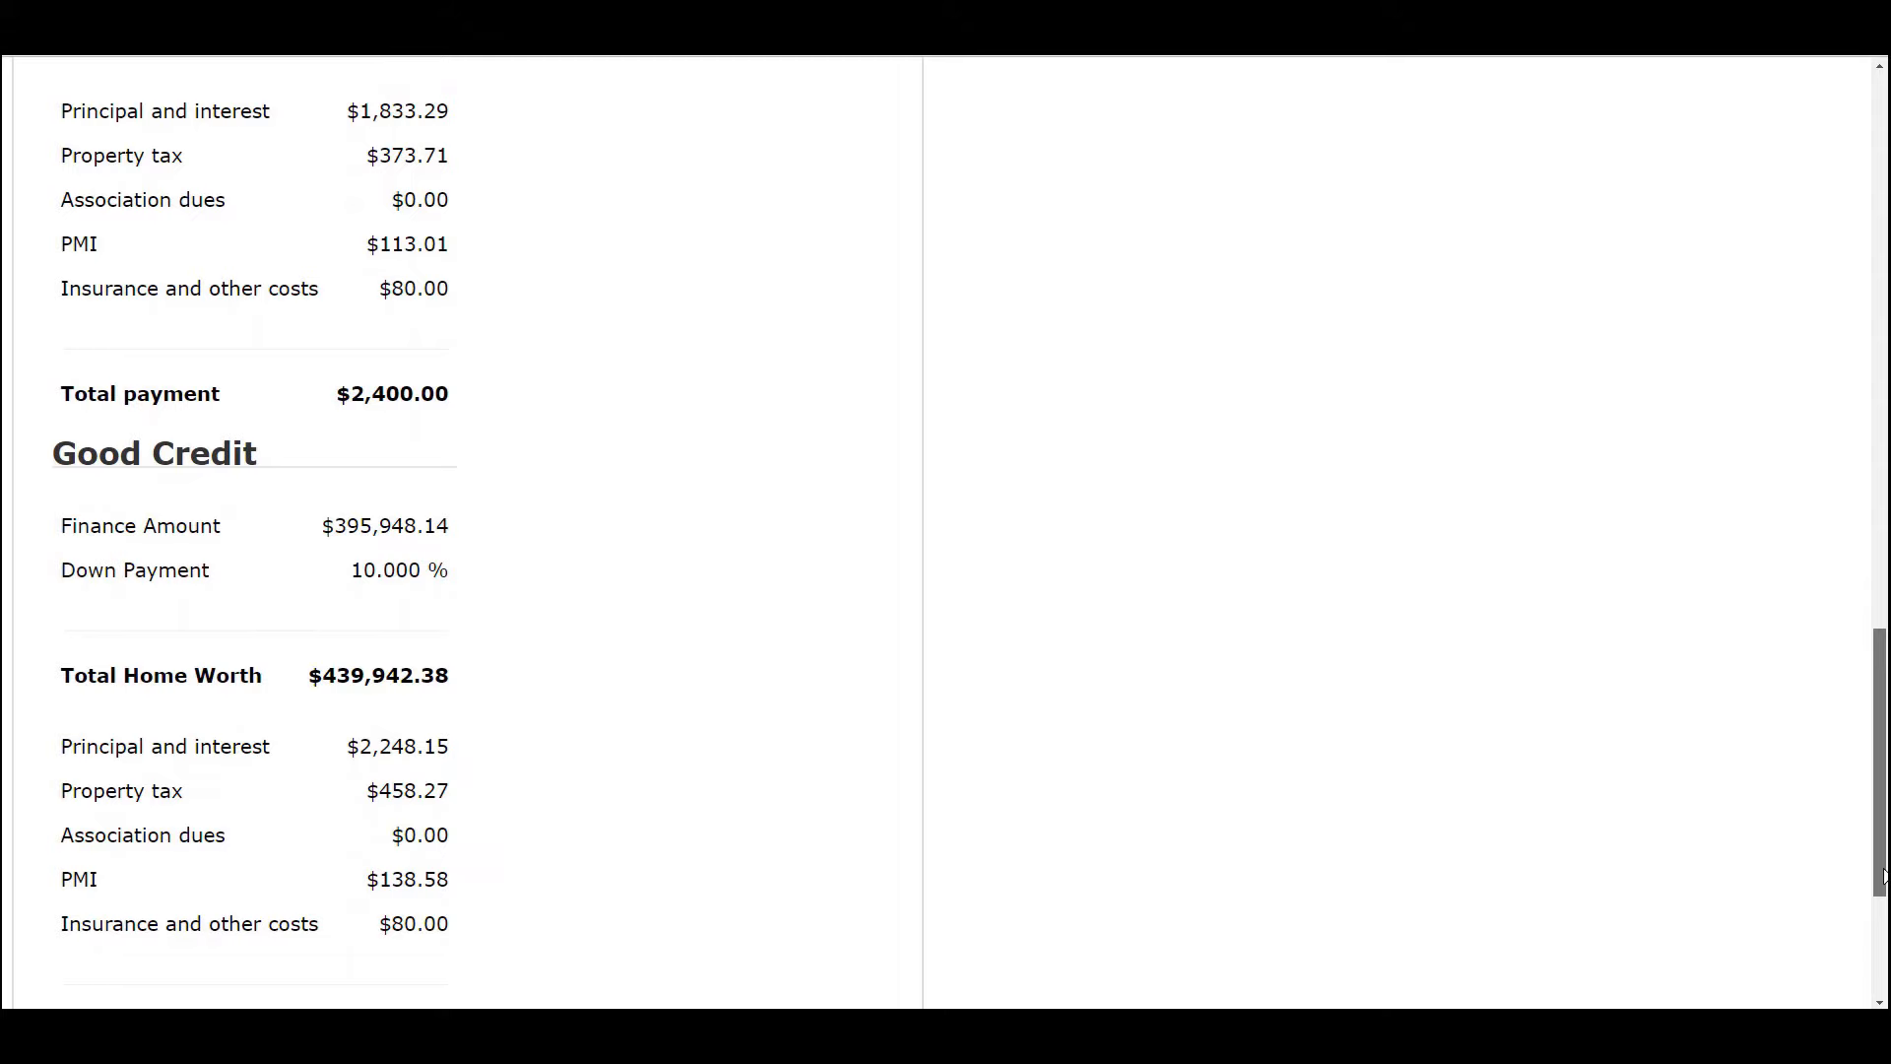
{"action": "left_click_drag", "start_coordinate": [1884, 875], "coordinate": [1882, 303]}
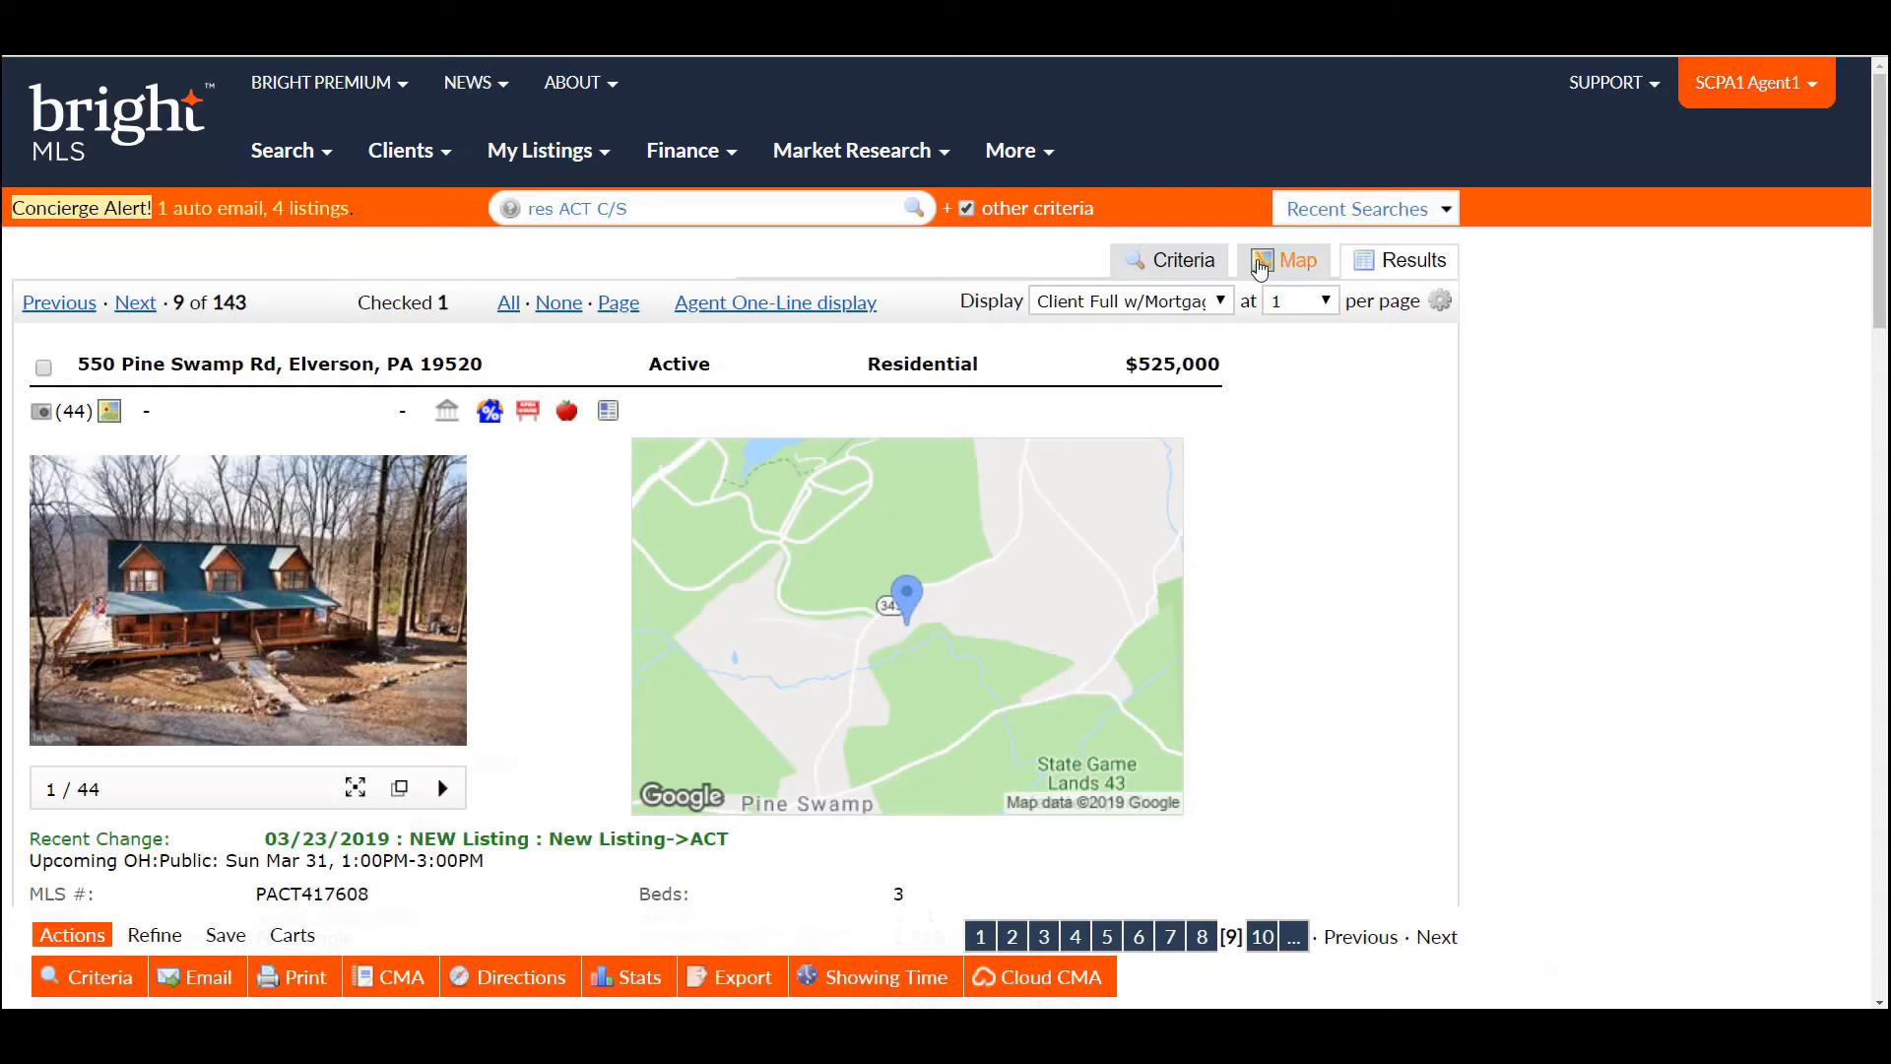
- Keep the Client Full w/Mortgage display and start entering an estimated sales price in the mortgage calculator
{"action": "left_click", "coordinate": [1222, 302]}
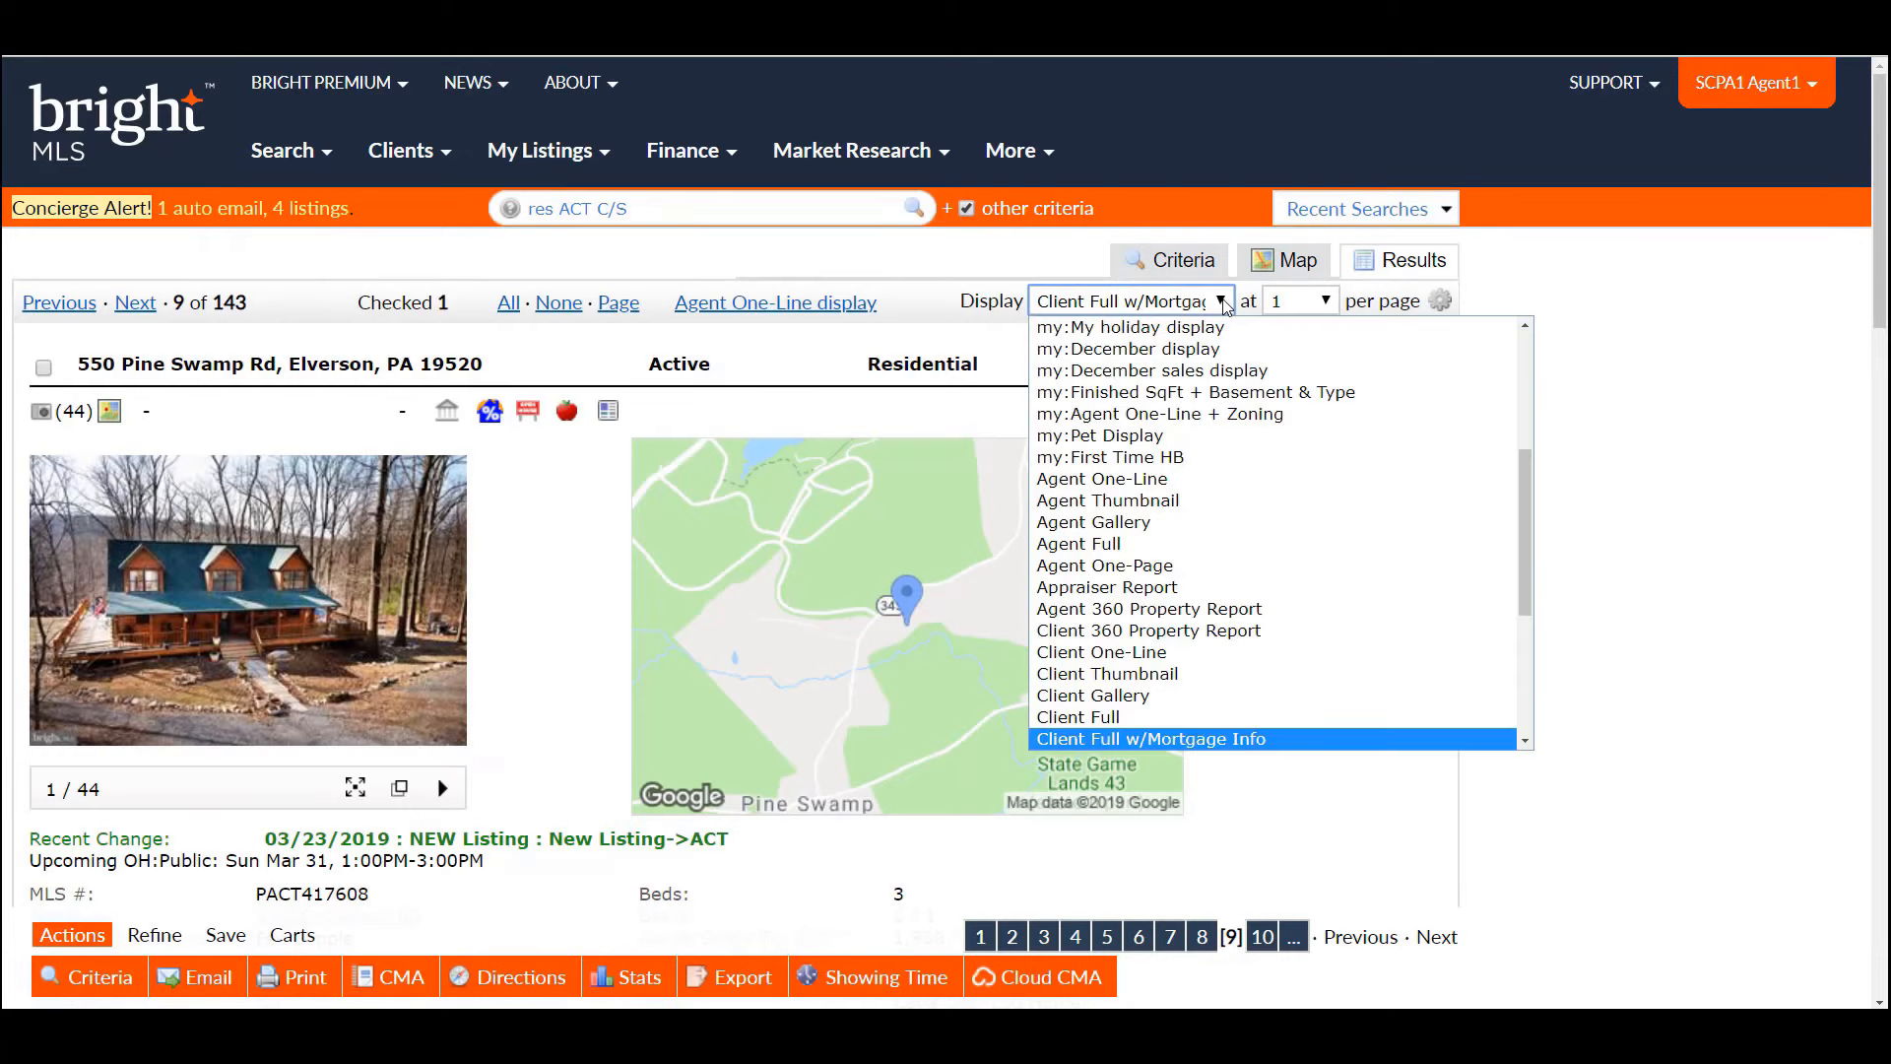
{"action": "left_click", "coordinate": [1208, 741]}
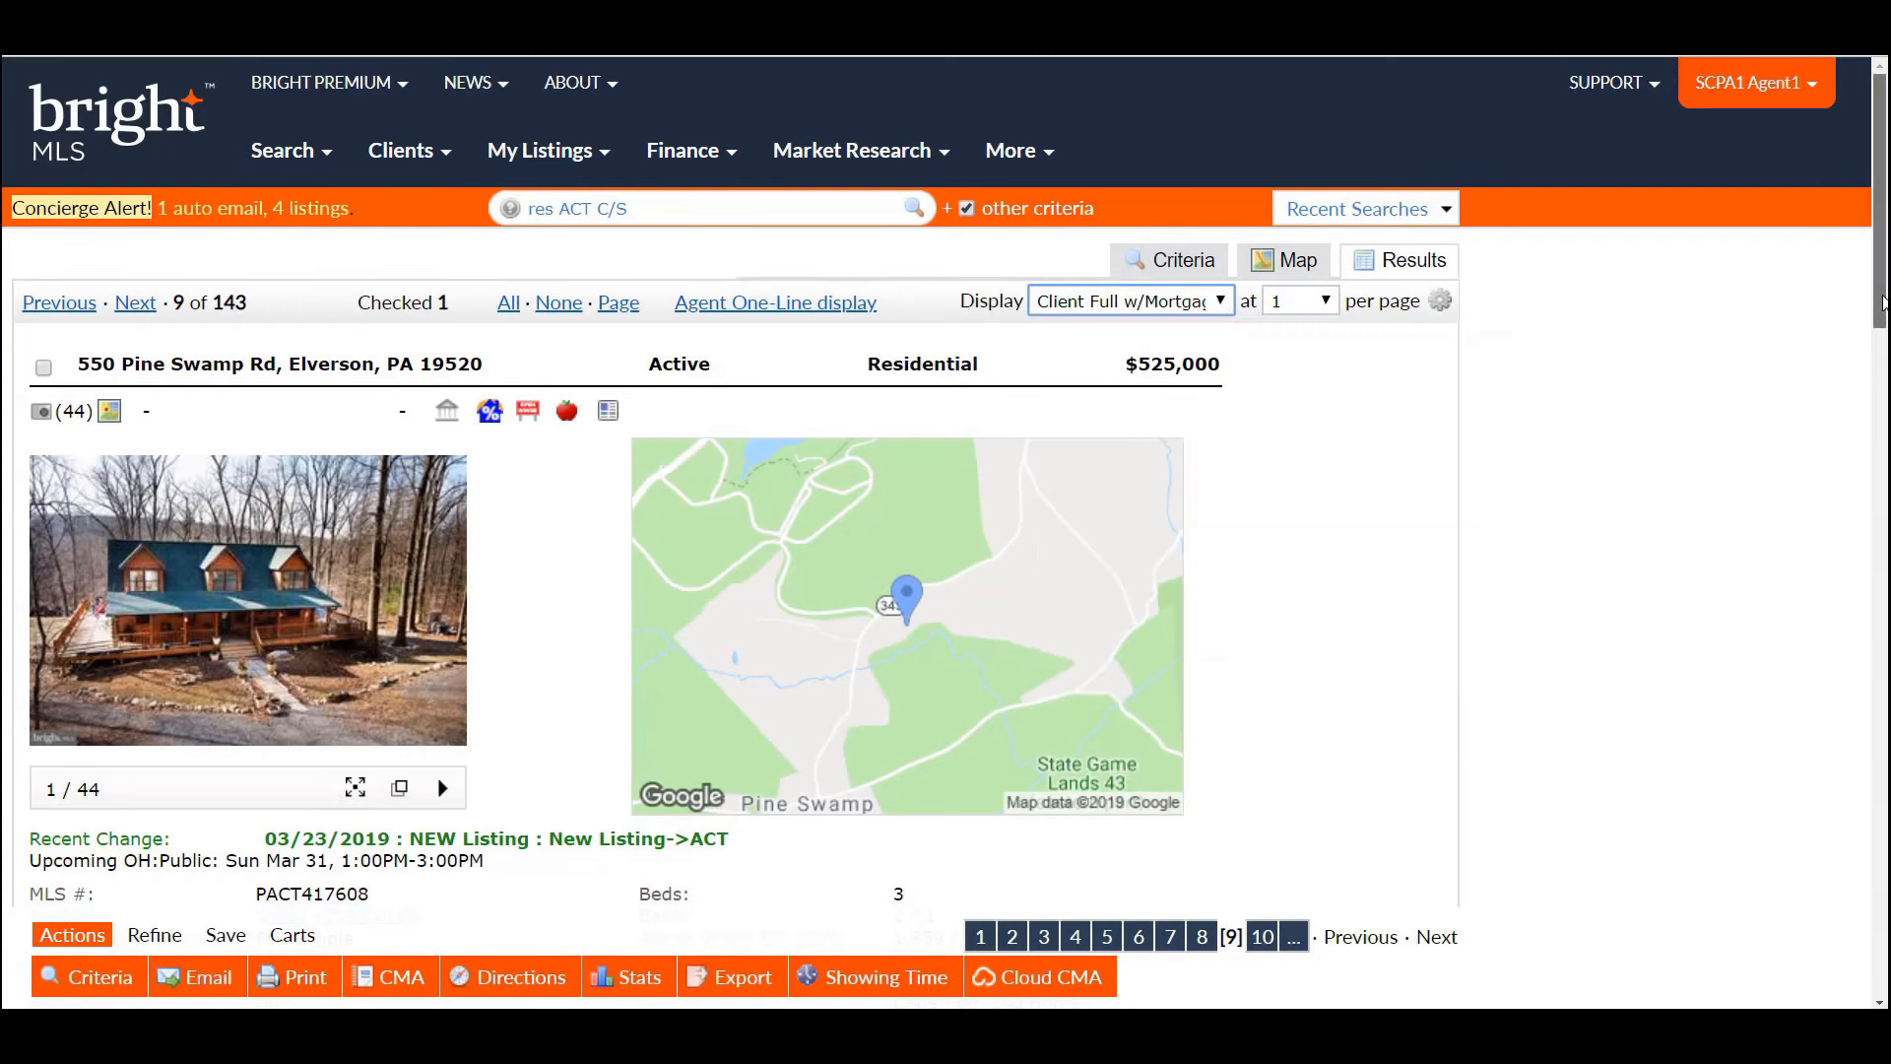
{"action": "left_click_drag", "start_coordinate": [1881, 304], "coordinate": [1881, 931]}
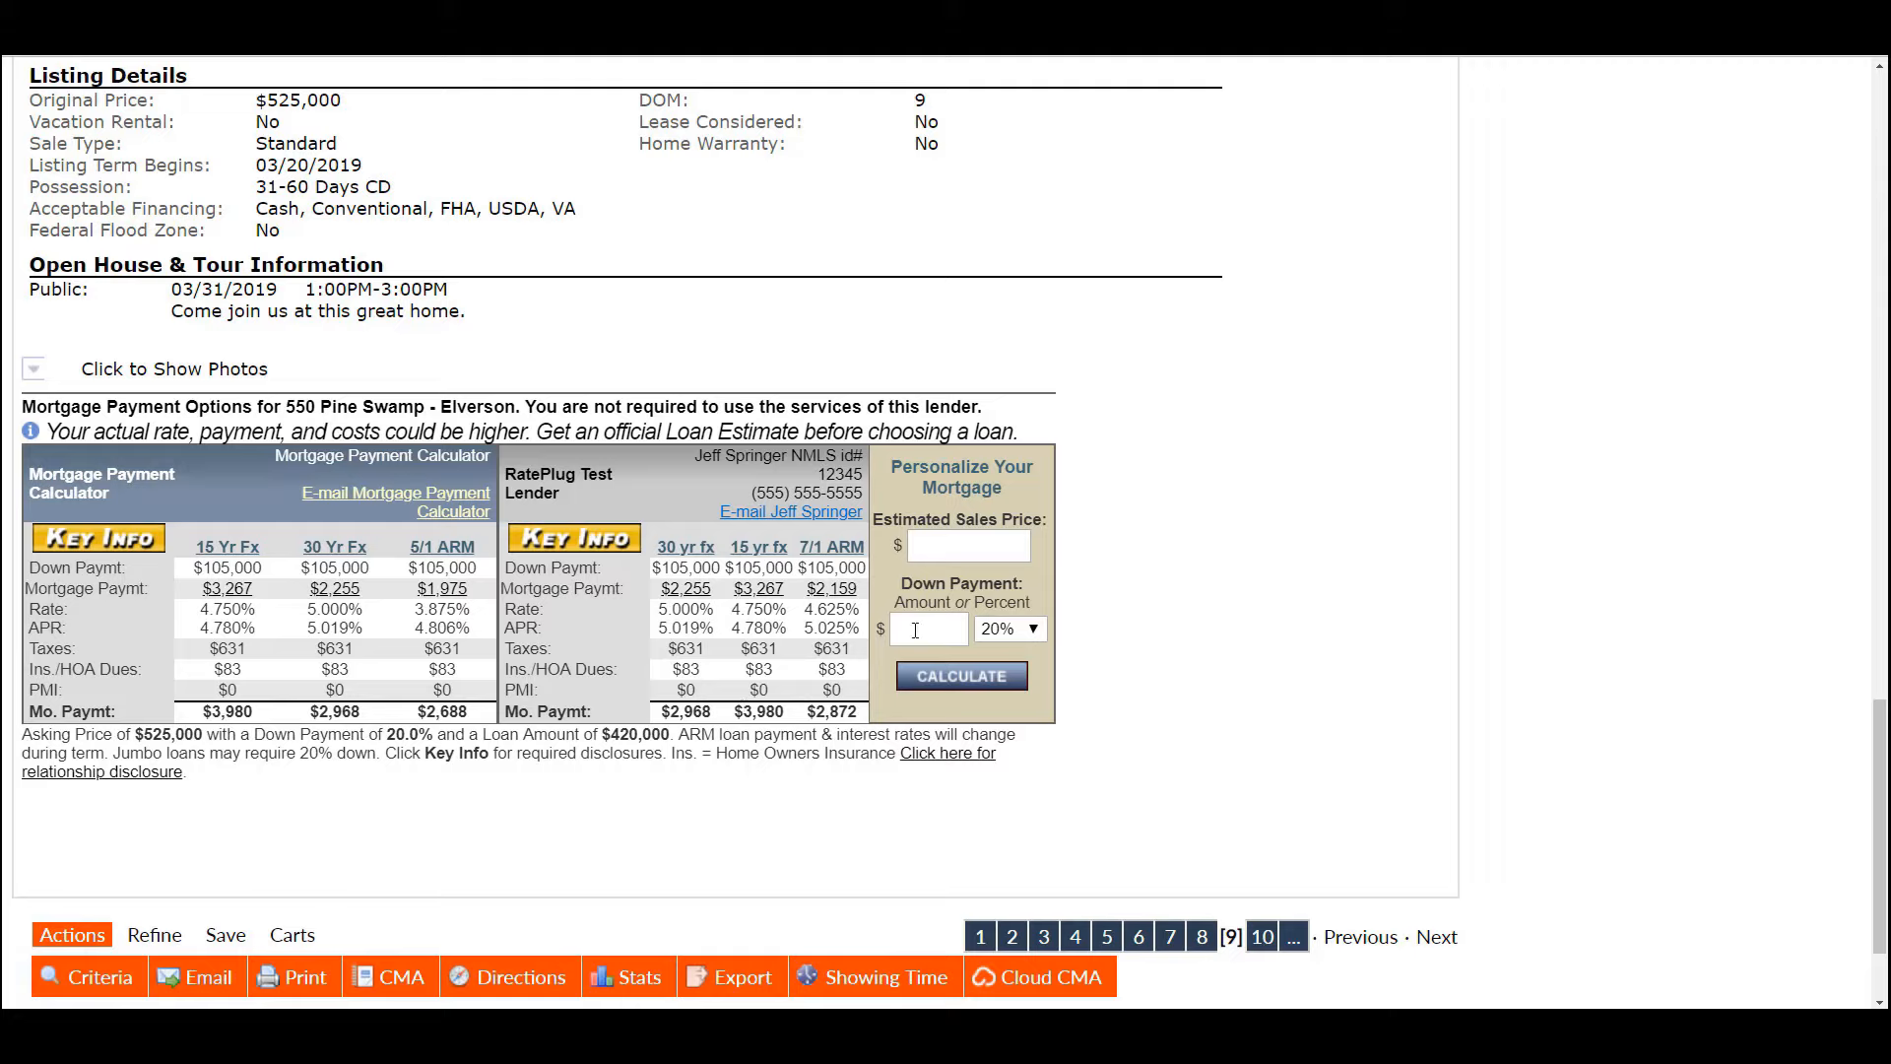
{"action": "left_click", "coordinate": [930, 542]}
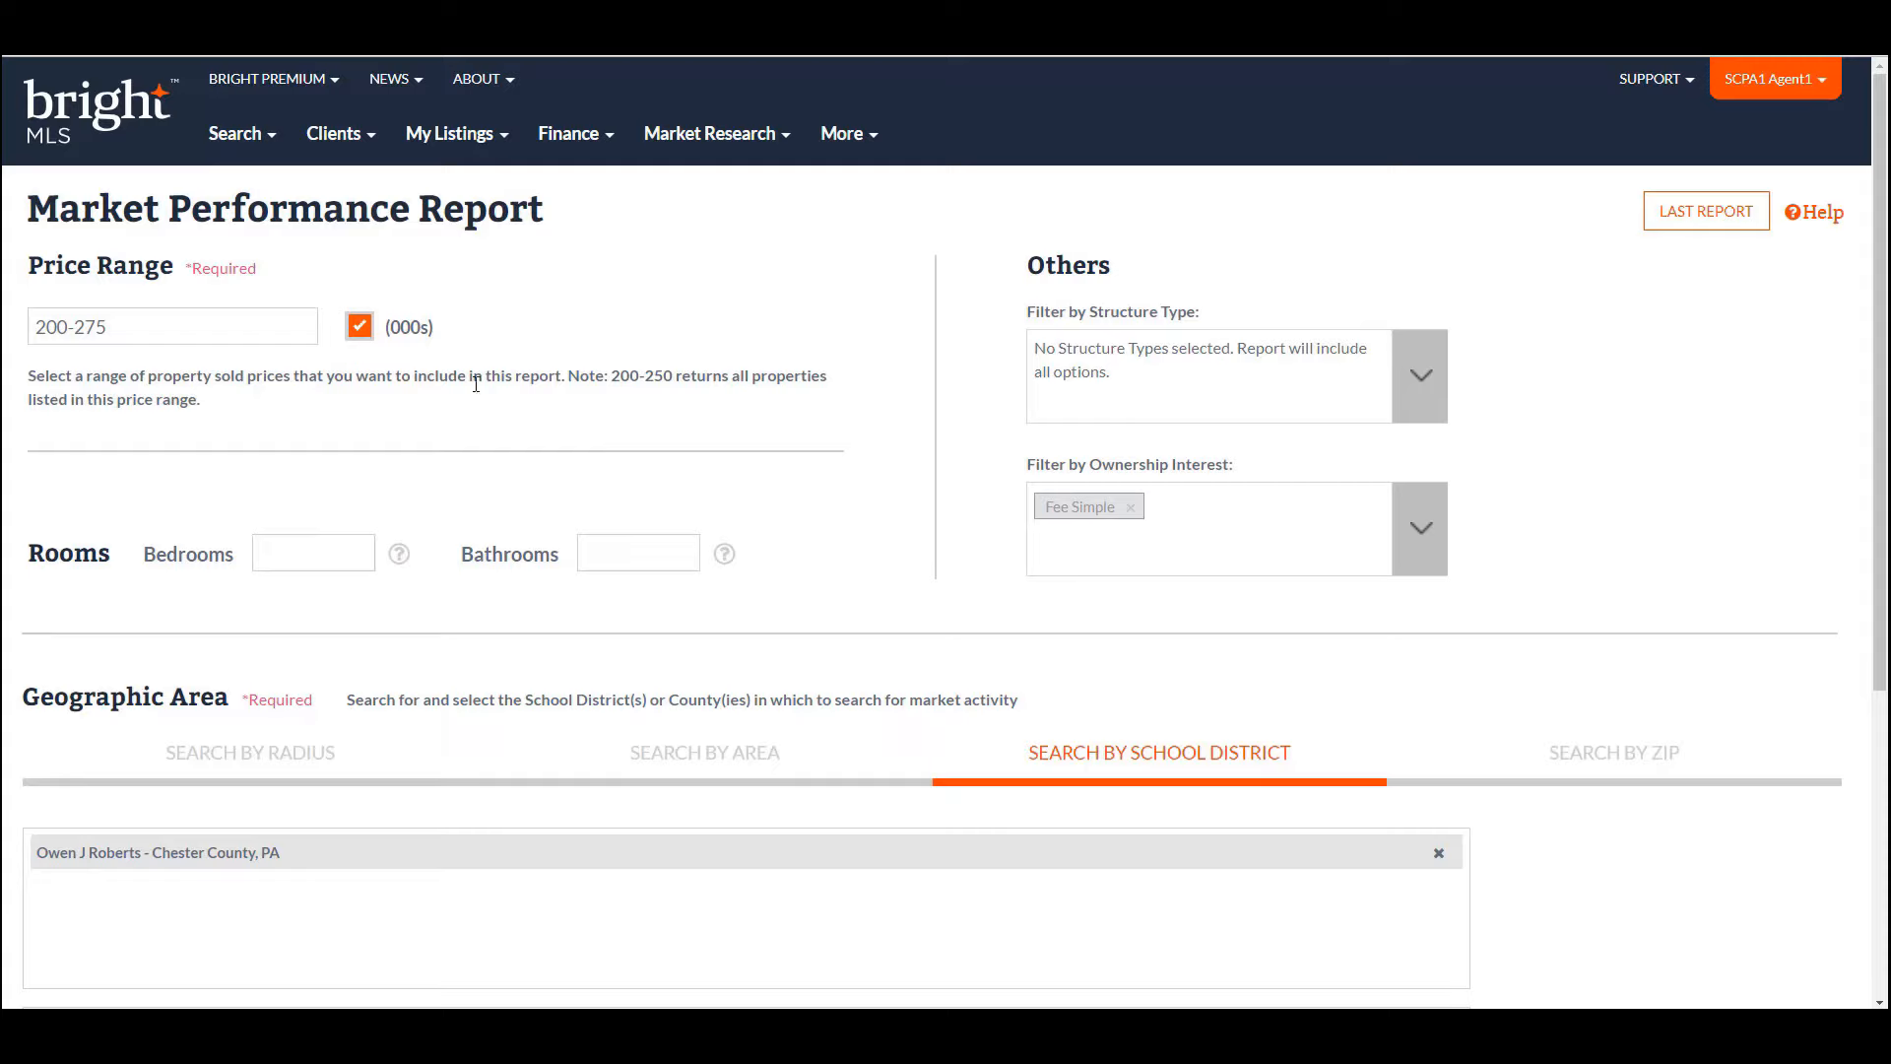
{"action": "left_click", "coordinate": [711, 138]}
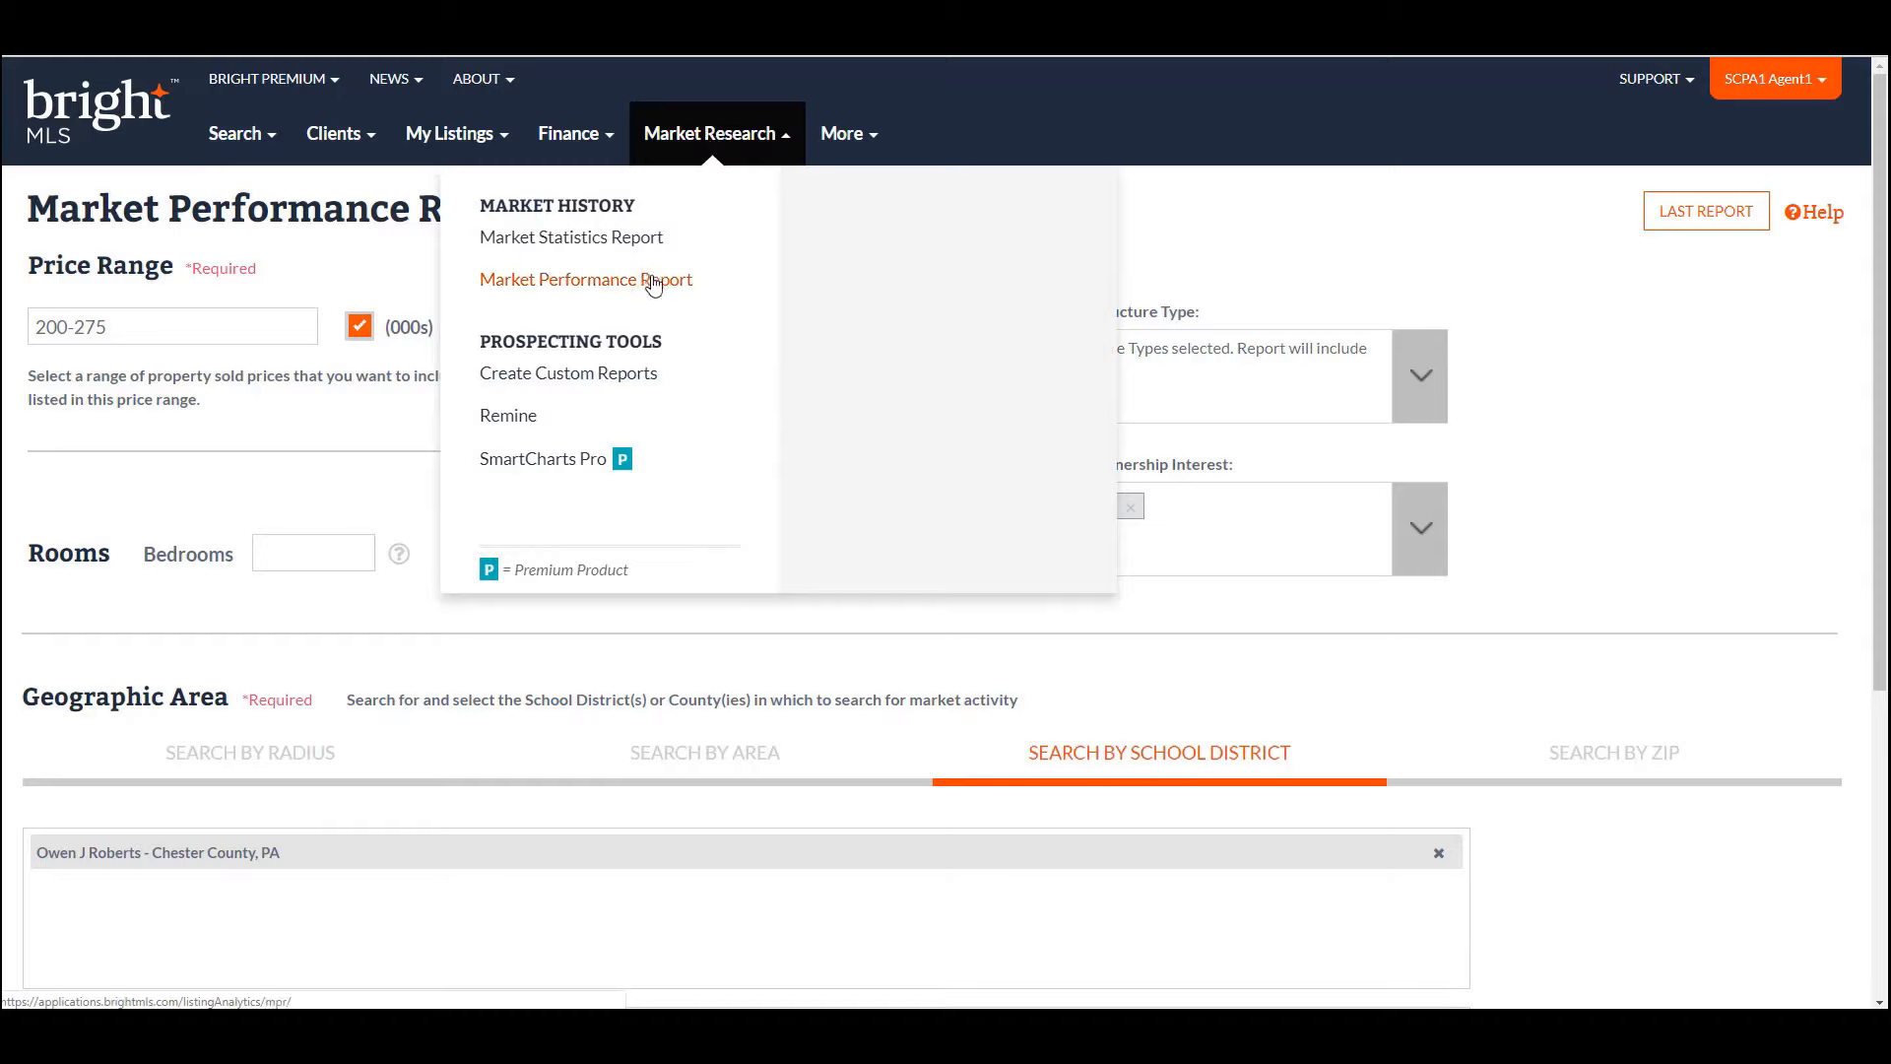
{"action": "left_click", "coordinate": [1277, 232]}
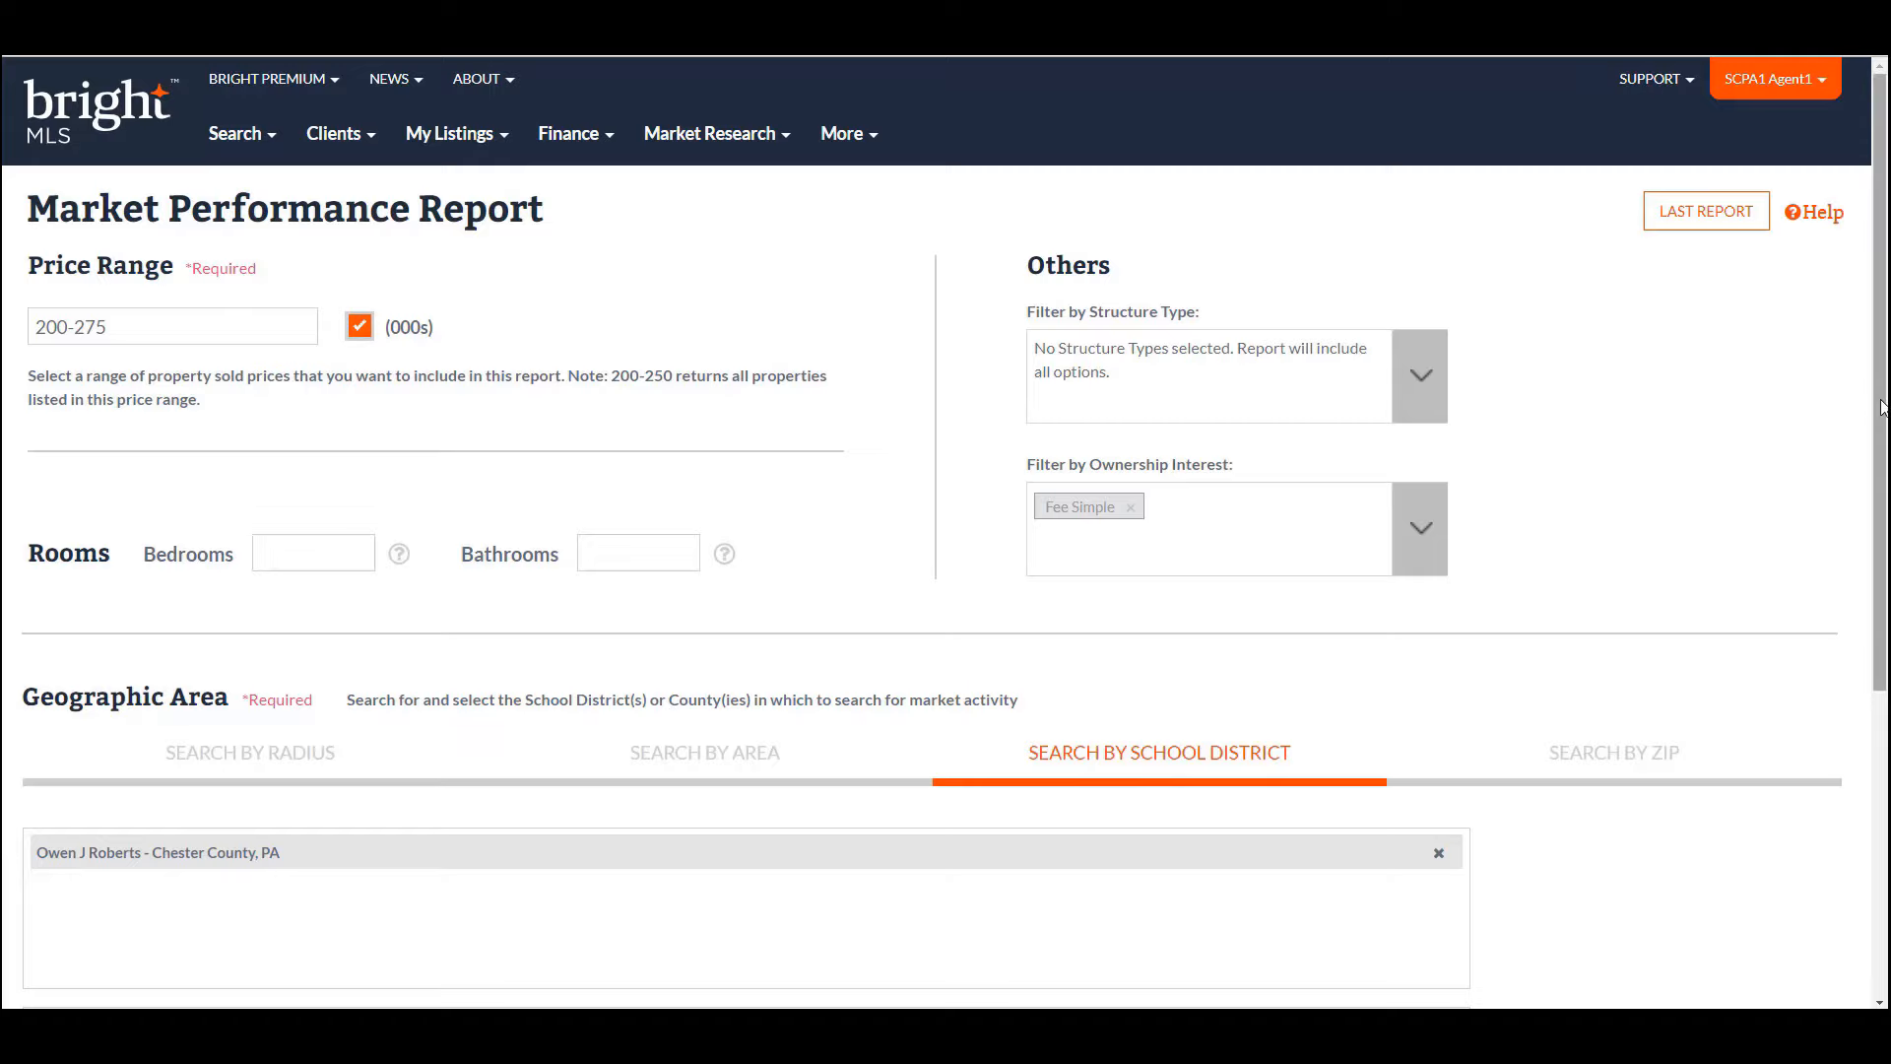
{"action": "scroll", "coordinate": [1881, 407], "scroll_direction": "down", "scroll_amount": 2}
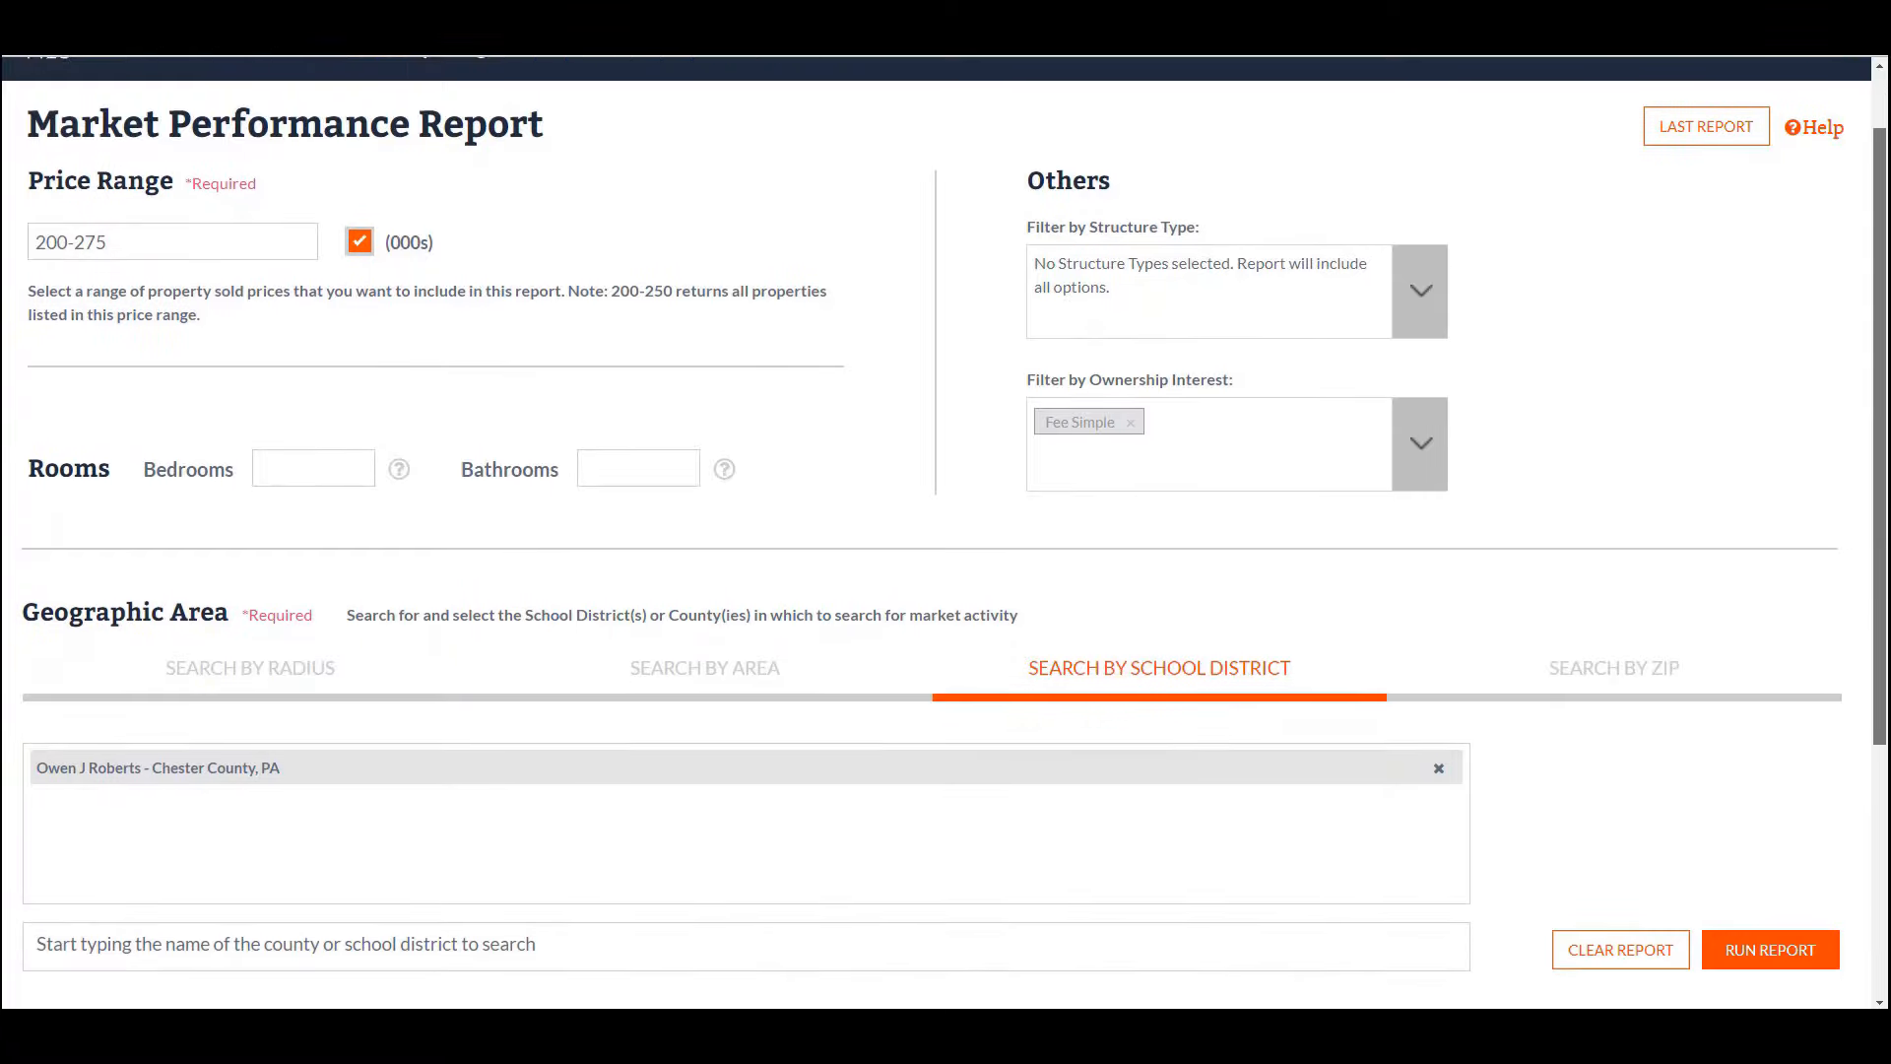
{"action": "scroll", "coordinate": [1884, 512], "scroll_direction": "down", "scroll_amount": 1}
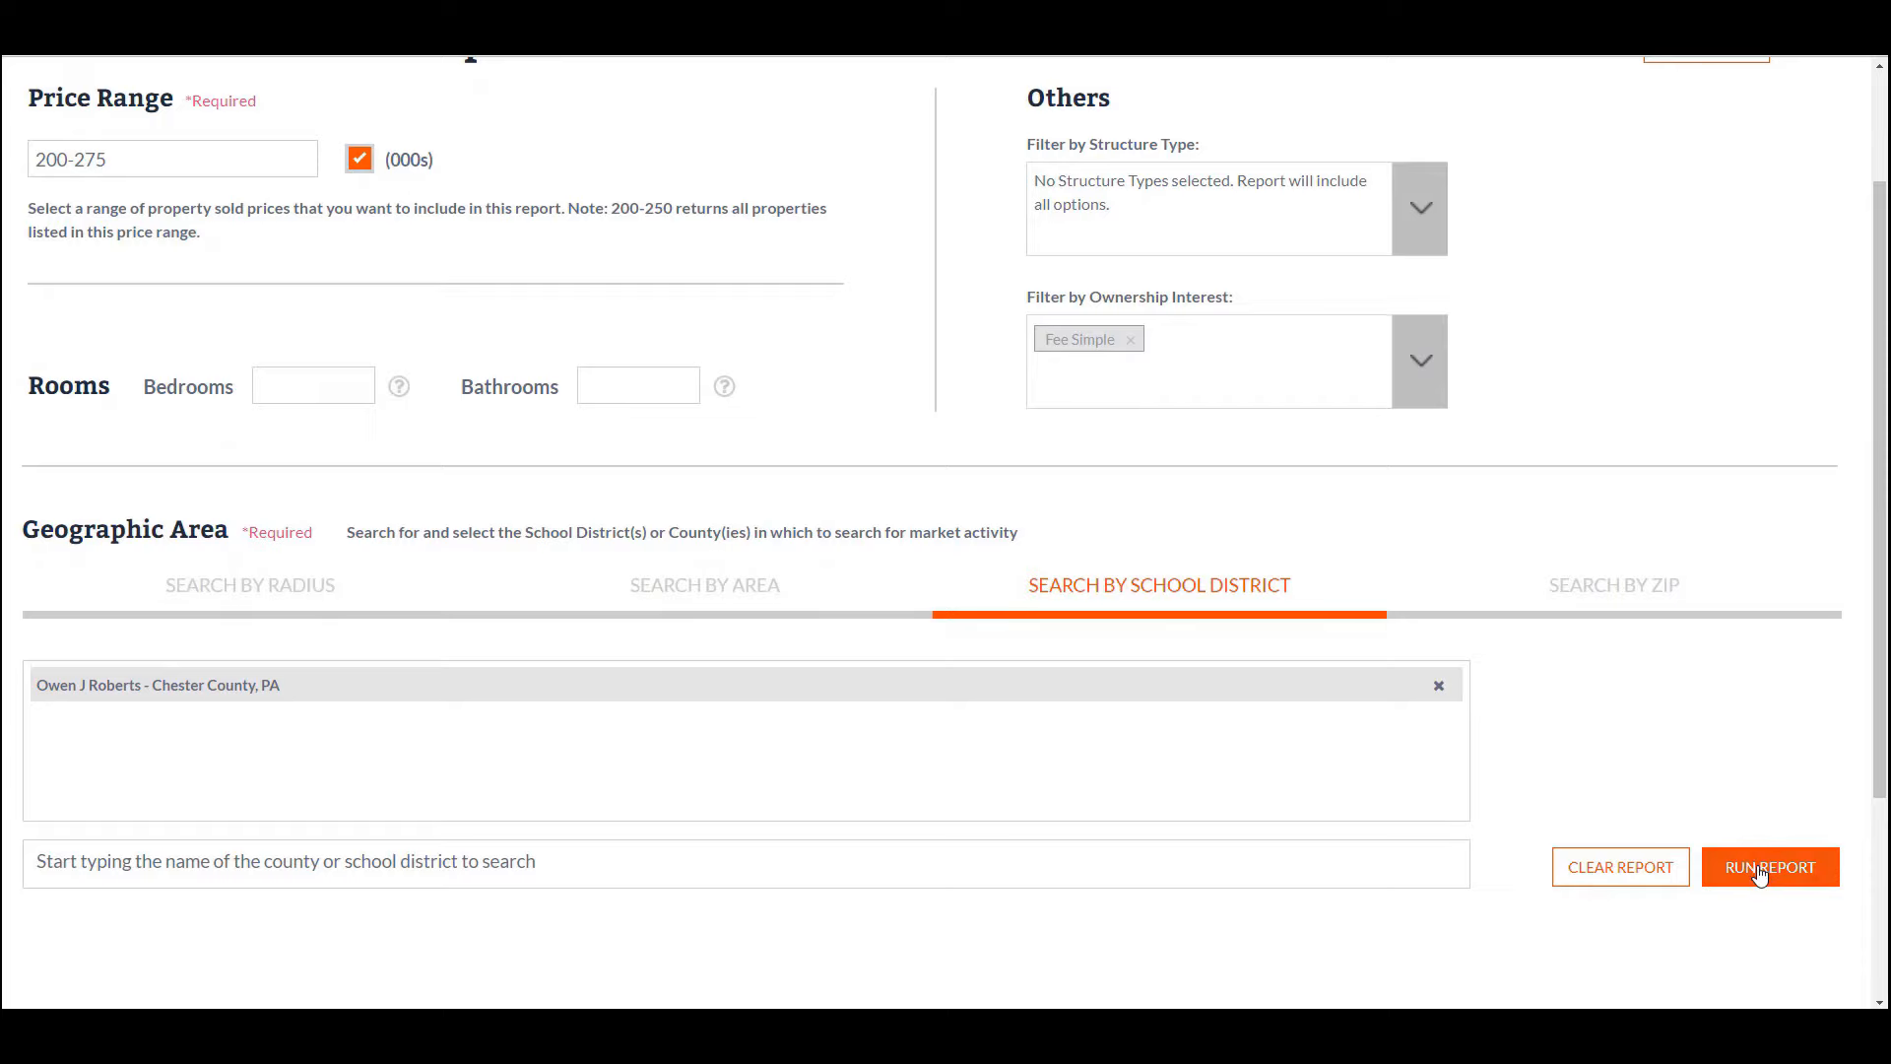
- Run the Market Performance Report and scroll to the Competitive Summary and MLS Appointment Activity chart
{"action": "left_click", "coordinate": [1761, 873]}
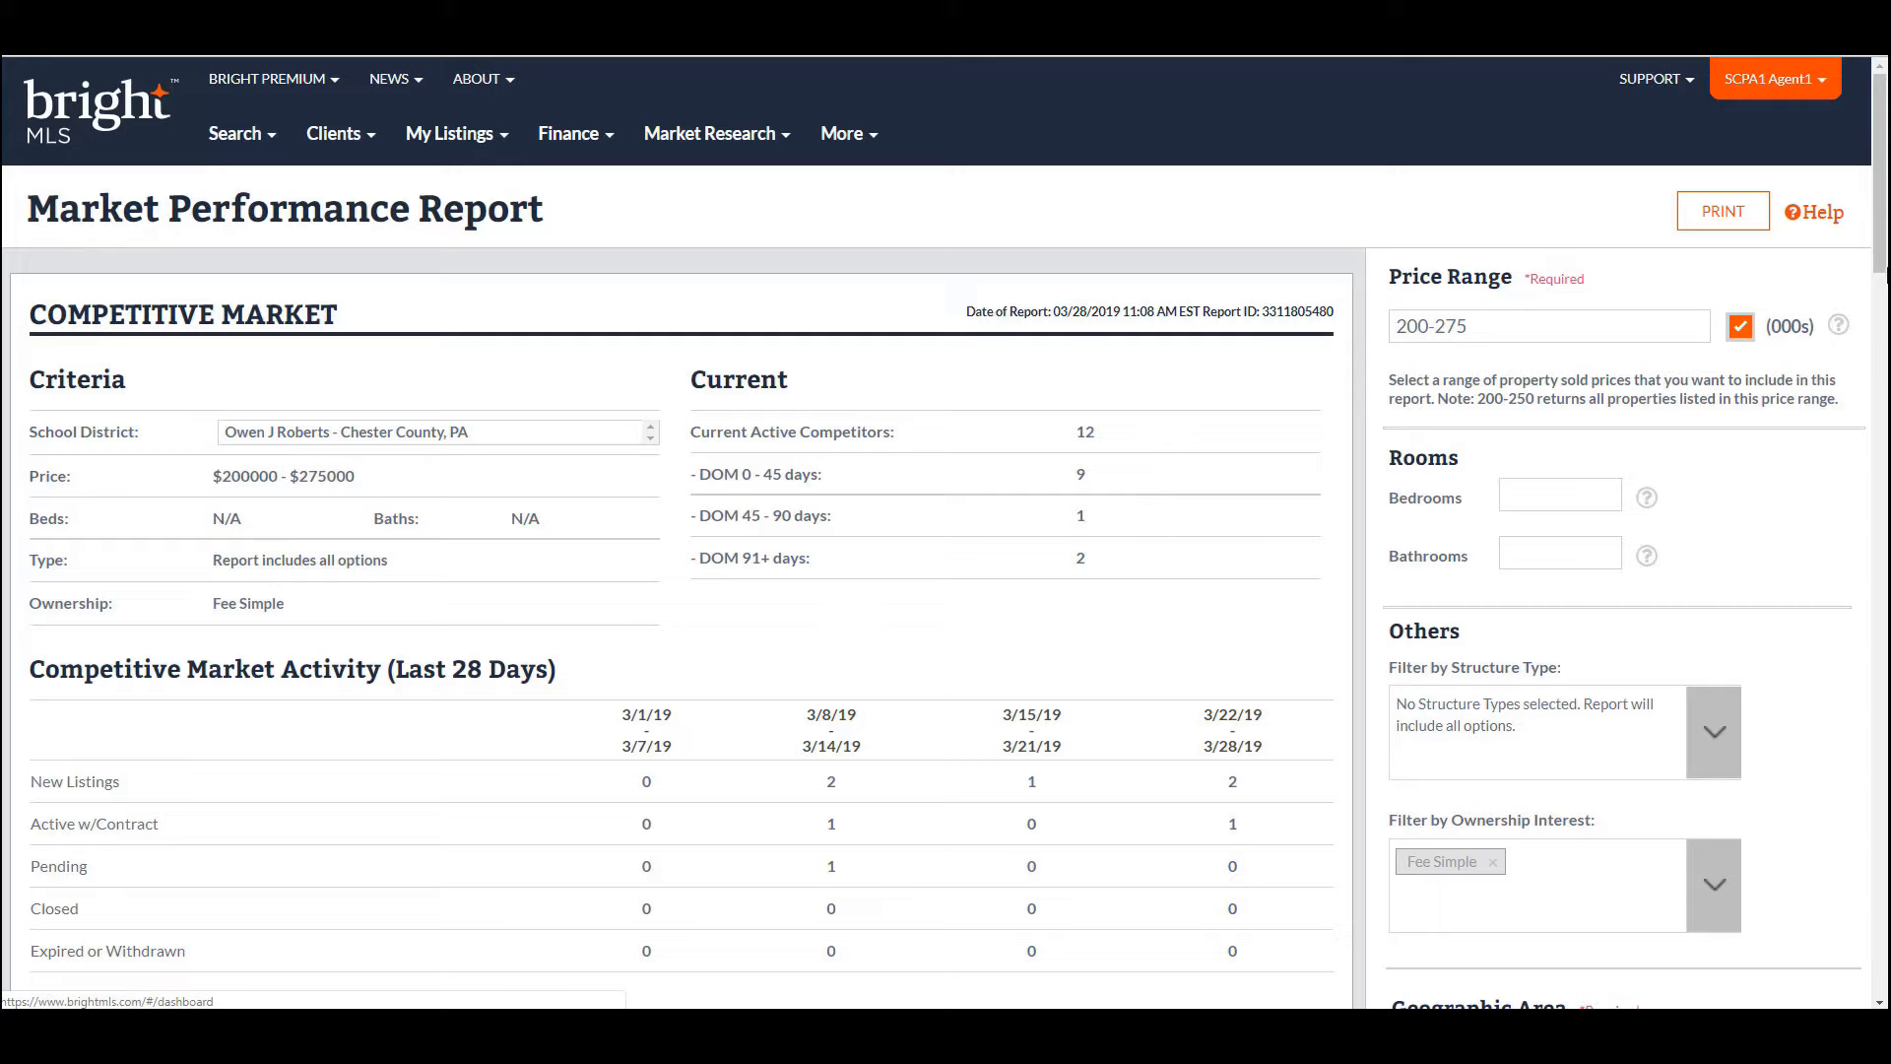
{"action": "left_click_drag", "start_coordinate": [1884, 179], "coordinate": [1887, 233]}
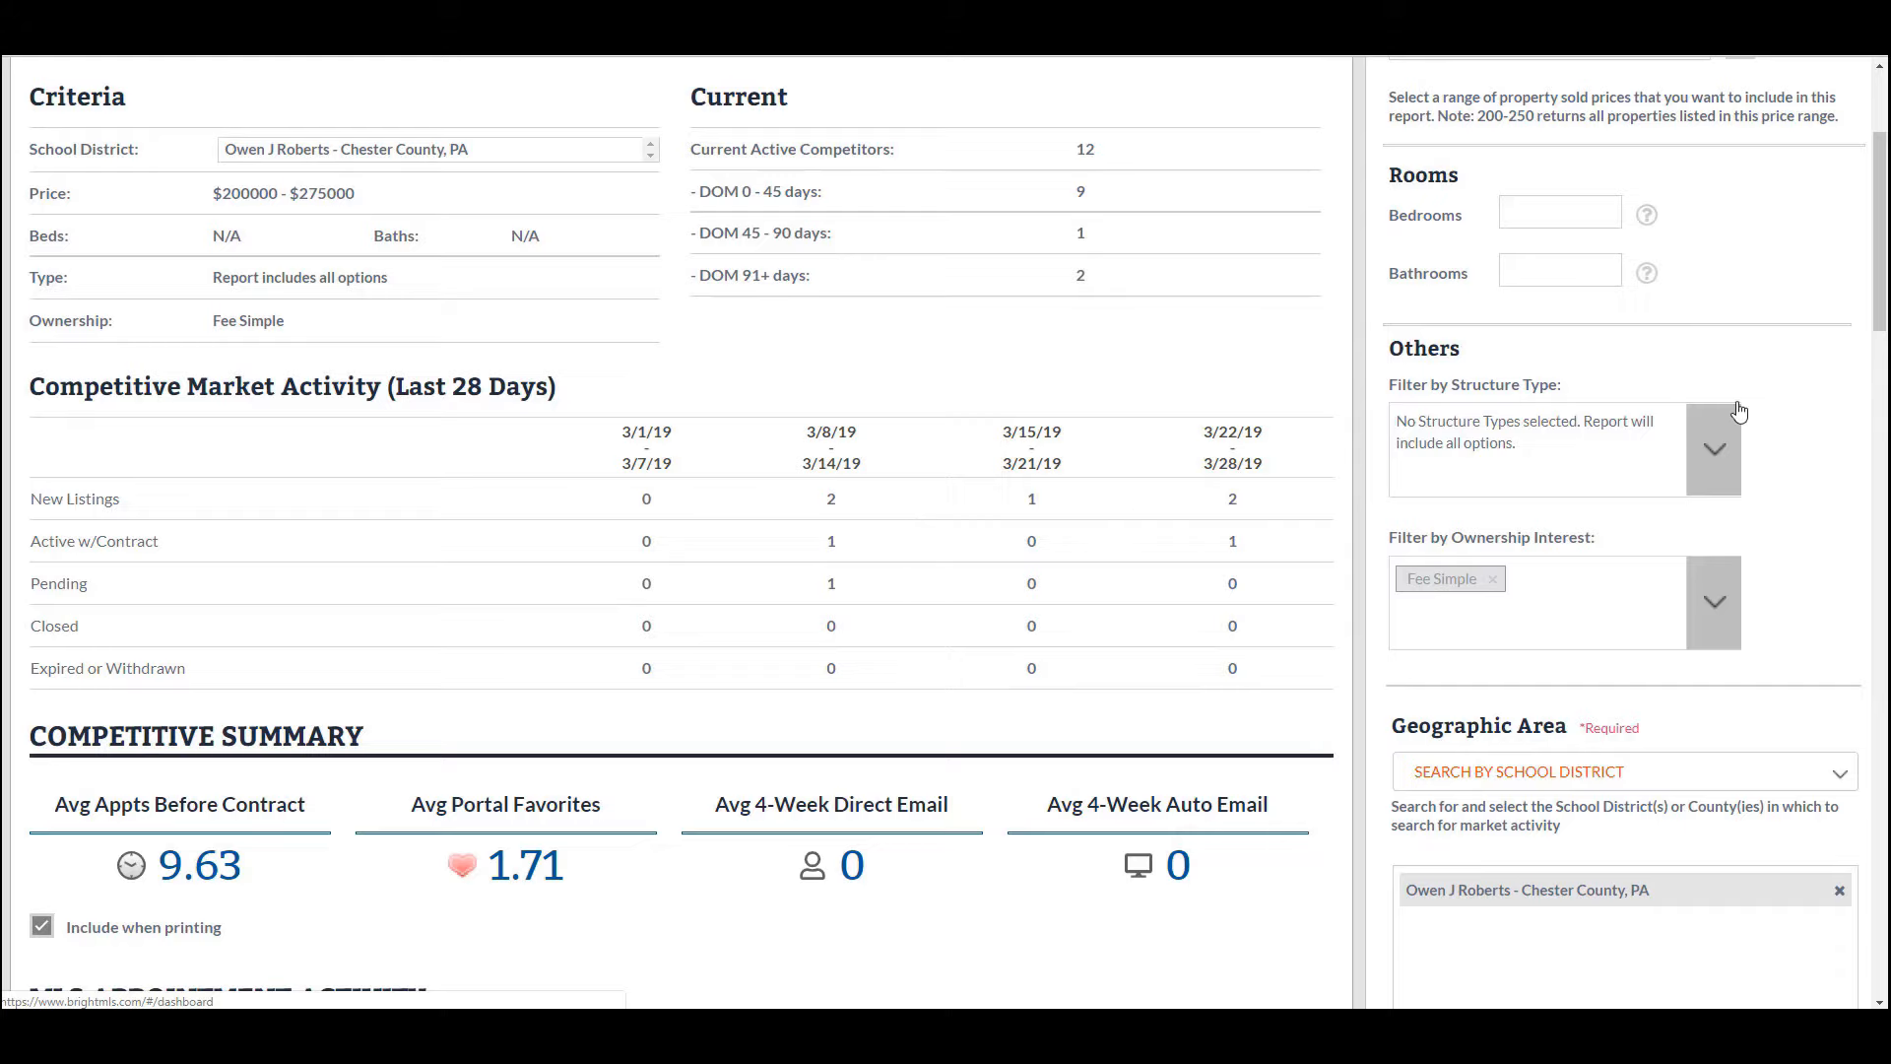
{"action": "left_click_drag", "start_coordinate": [1882, 287], "coordinate": [1883, 365]}
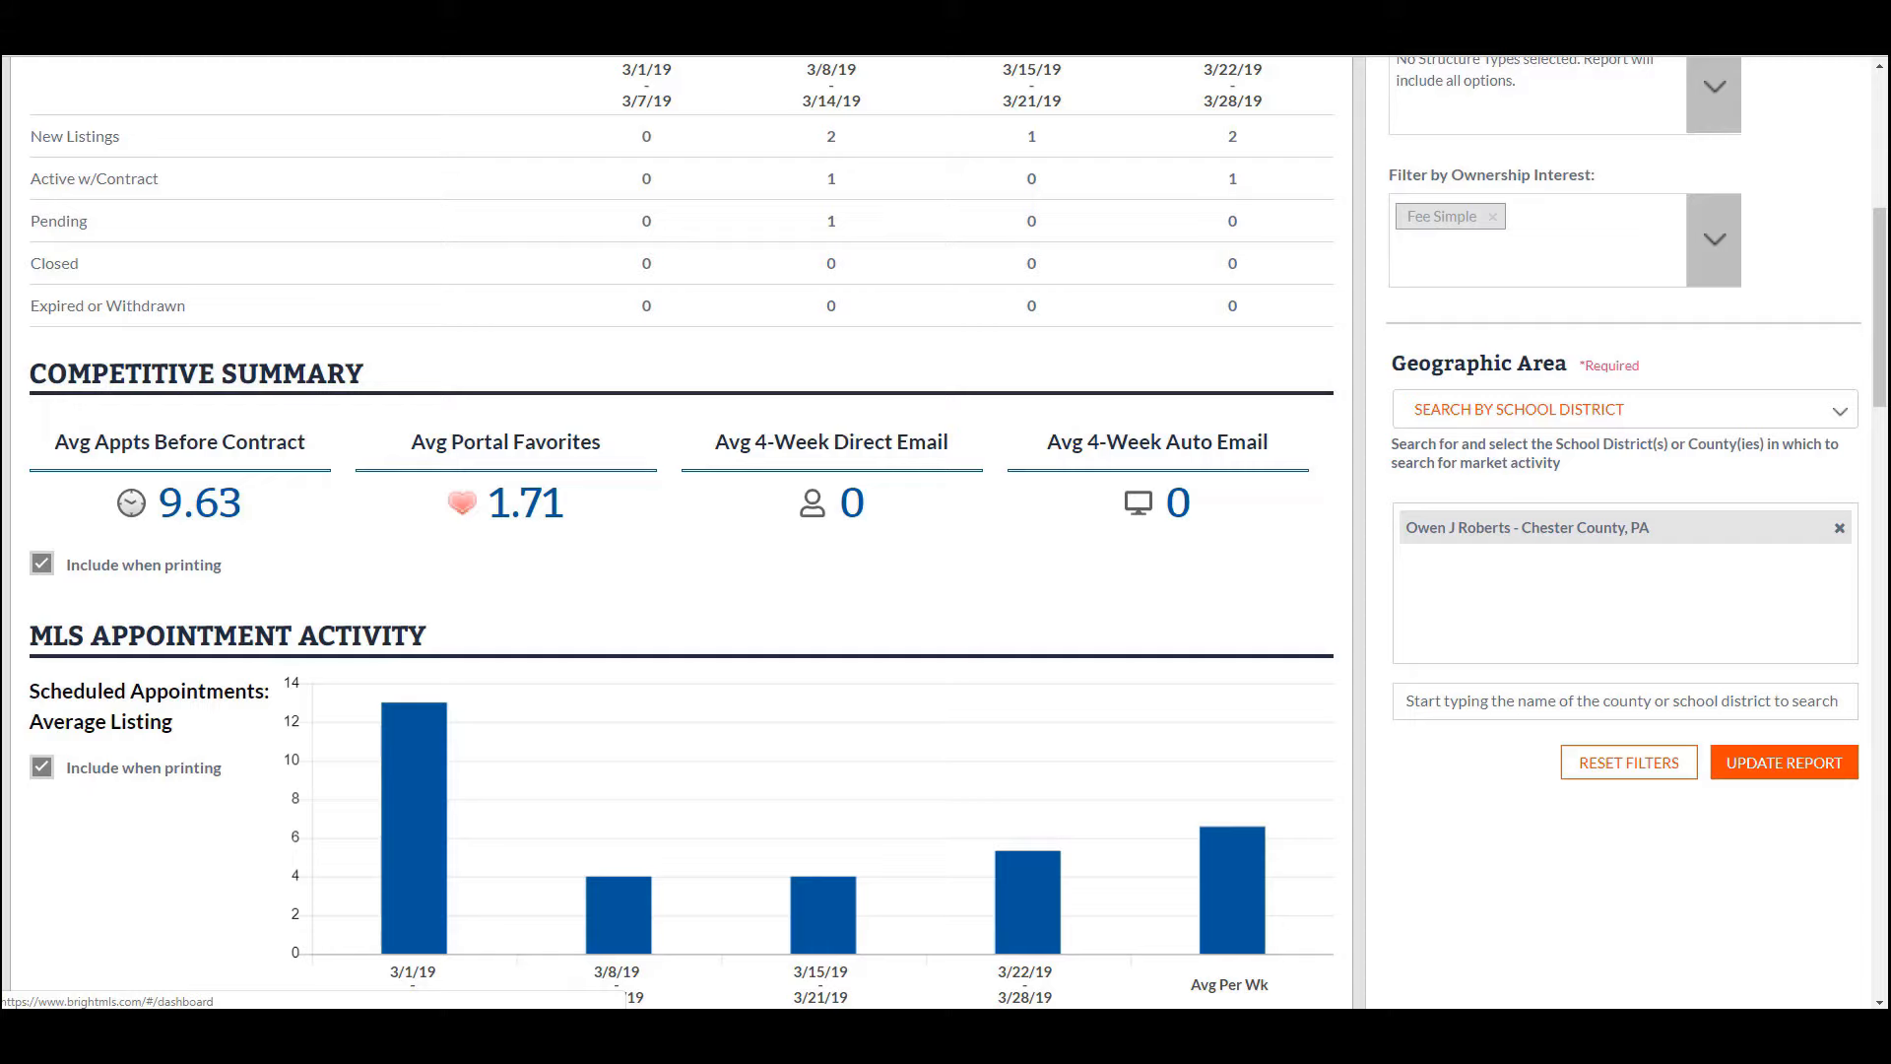
- Scroll down the appointment charts to Average Appointments: Before Contract v. DOM (9.98 appointments, 56 days)
{"action": "left_click_drag", "start_coordinate": [1881, 372], "coordinate": [1884, 446]}
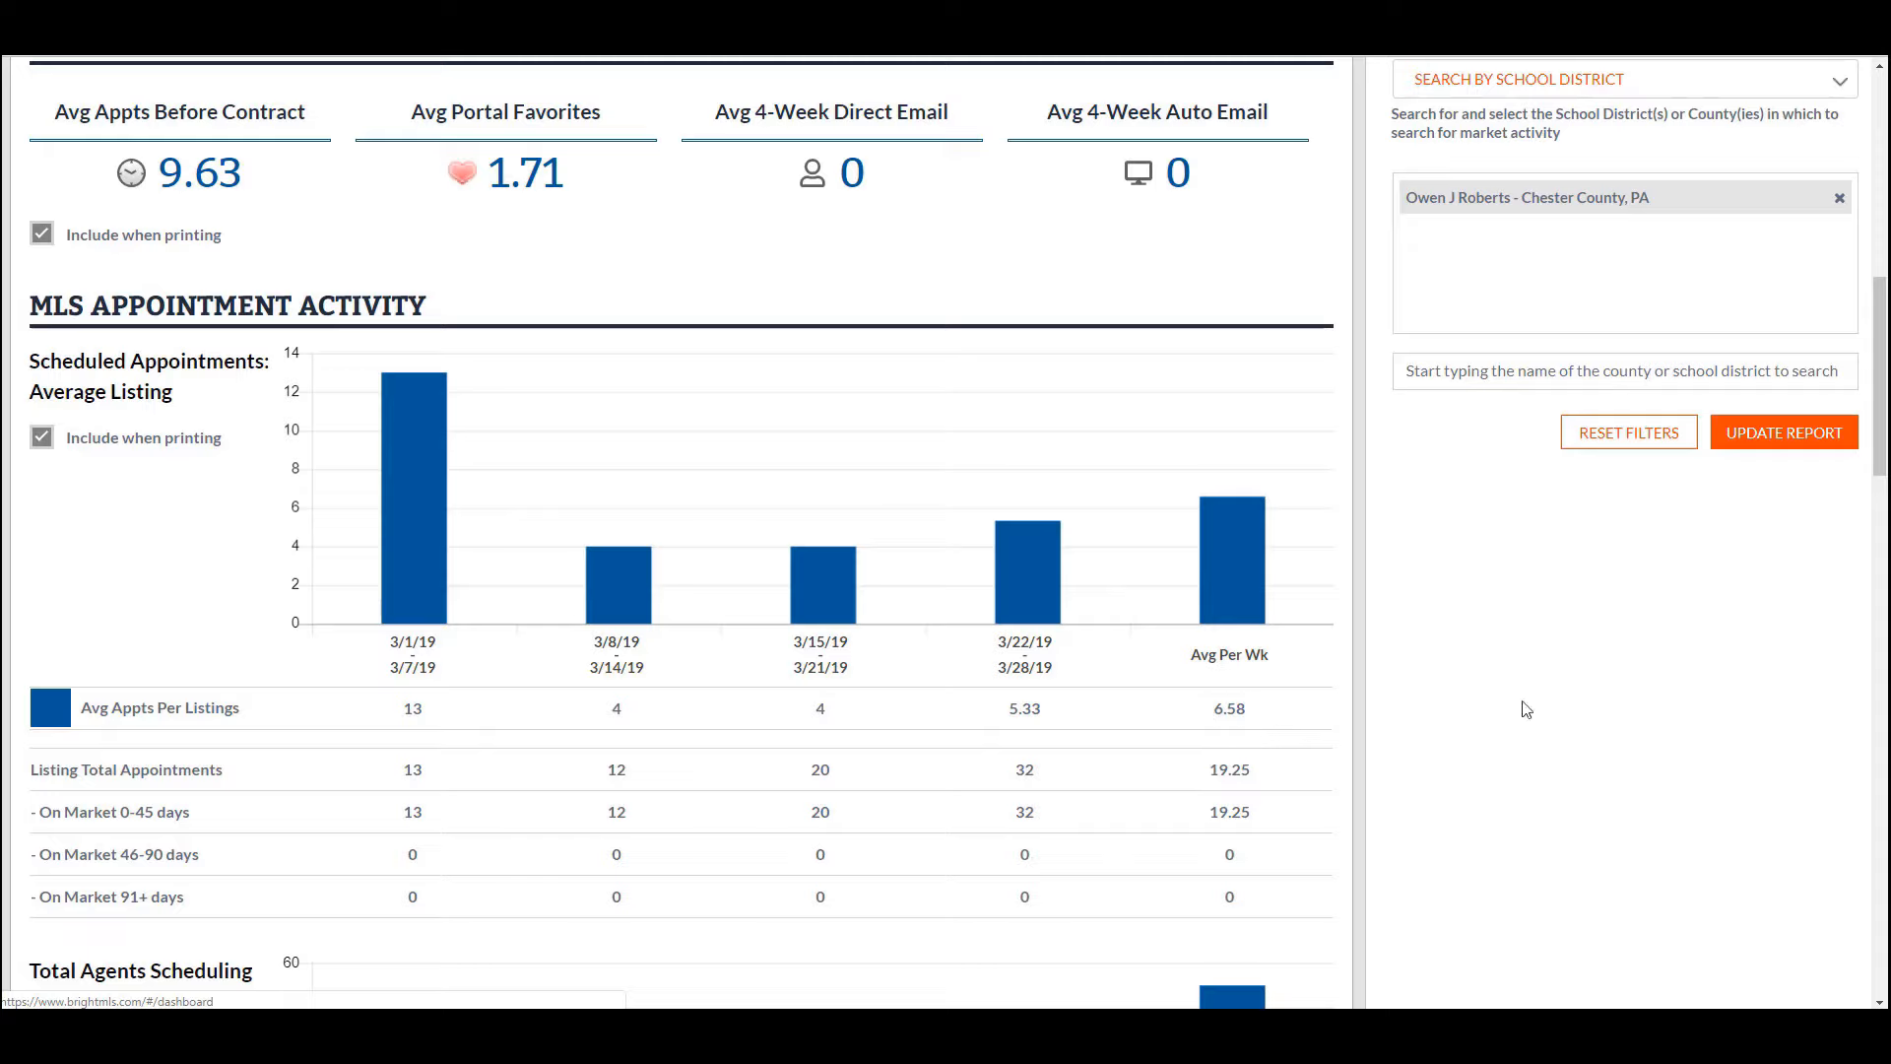
{"action": "left_click_drag", "start_coordinate": [1883, 459], "coordinate": [1885, 489]}
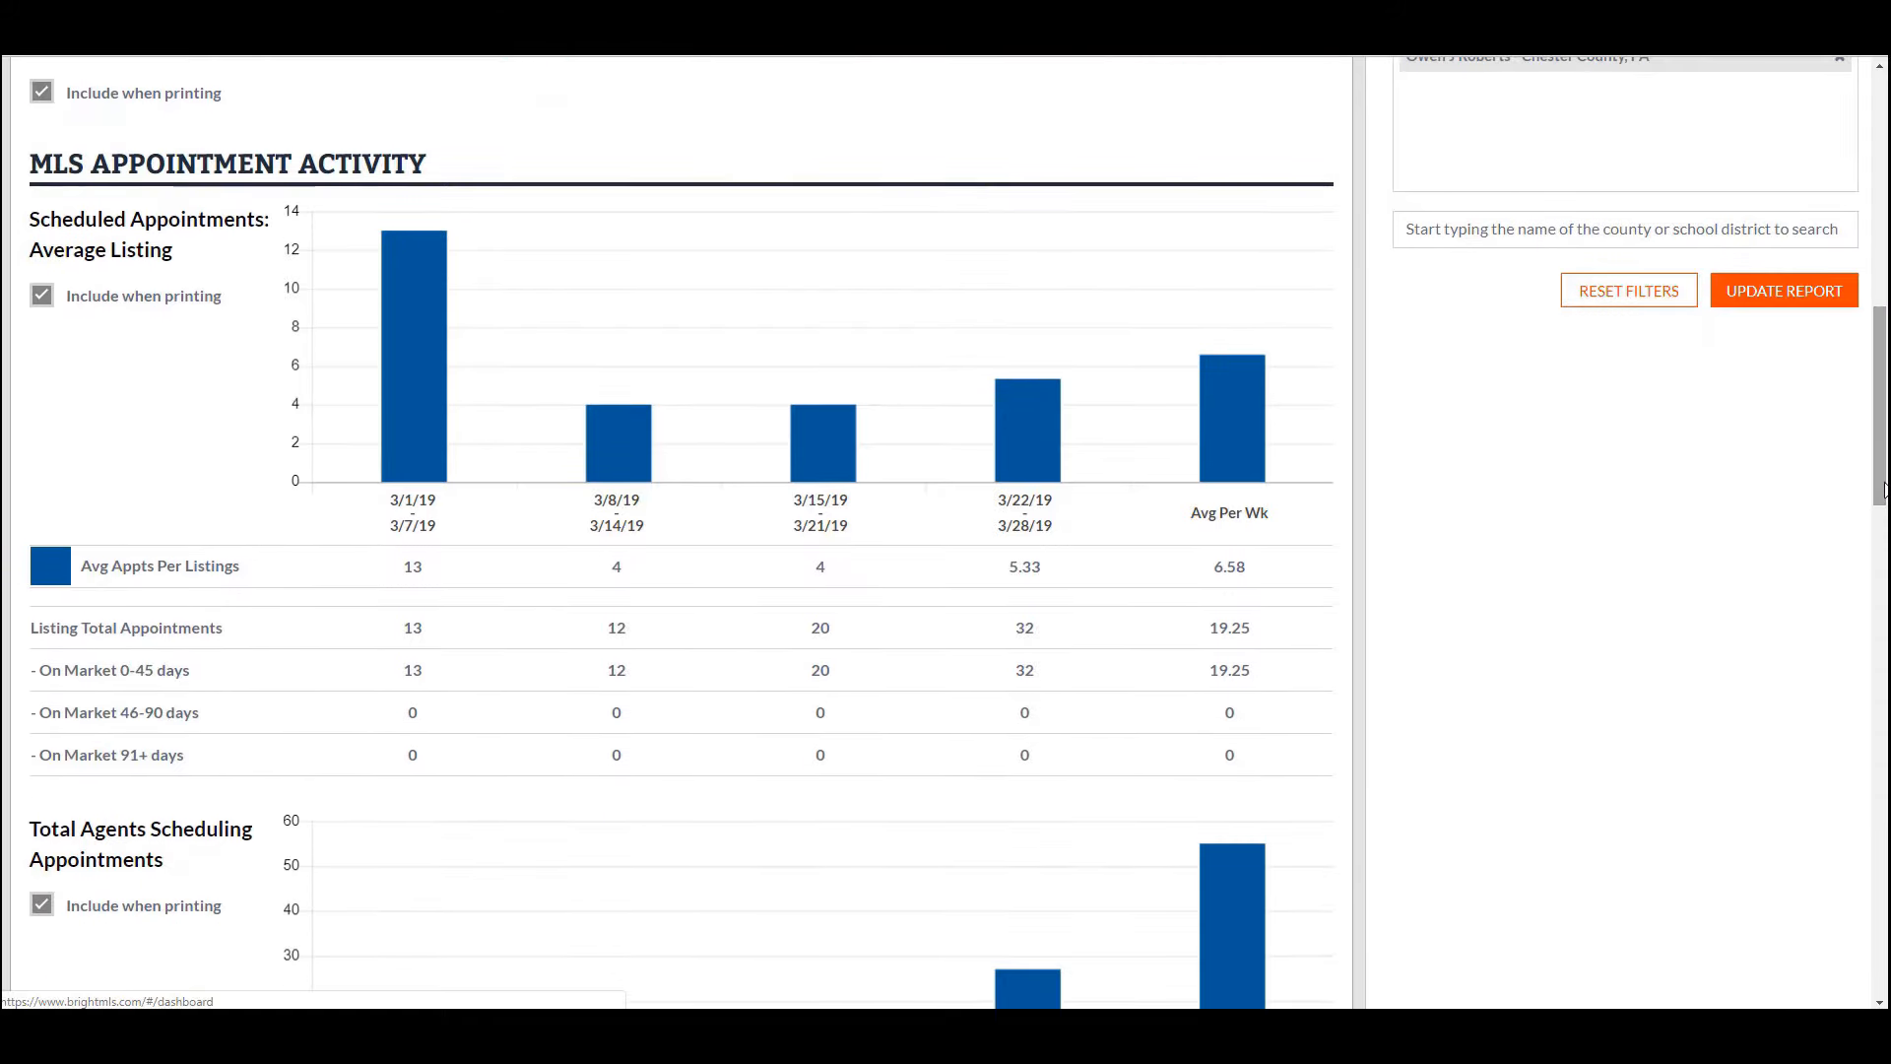
{"action": "left_click_drag", "start_coordinate": [1883, 482], "coordinate": [1882, 547]}
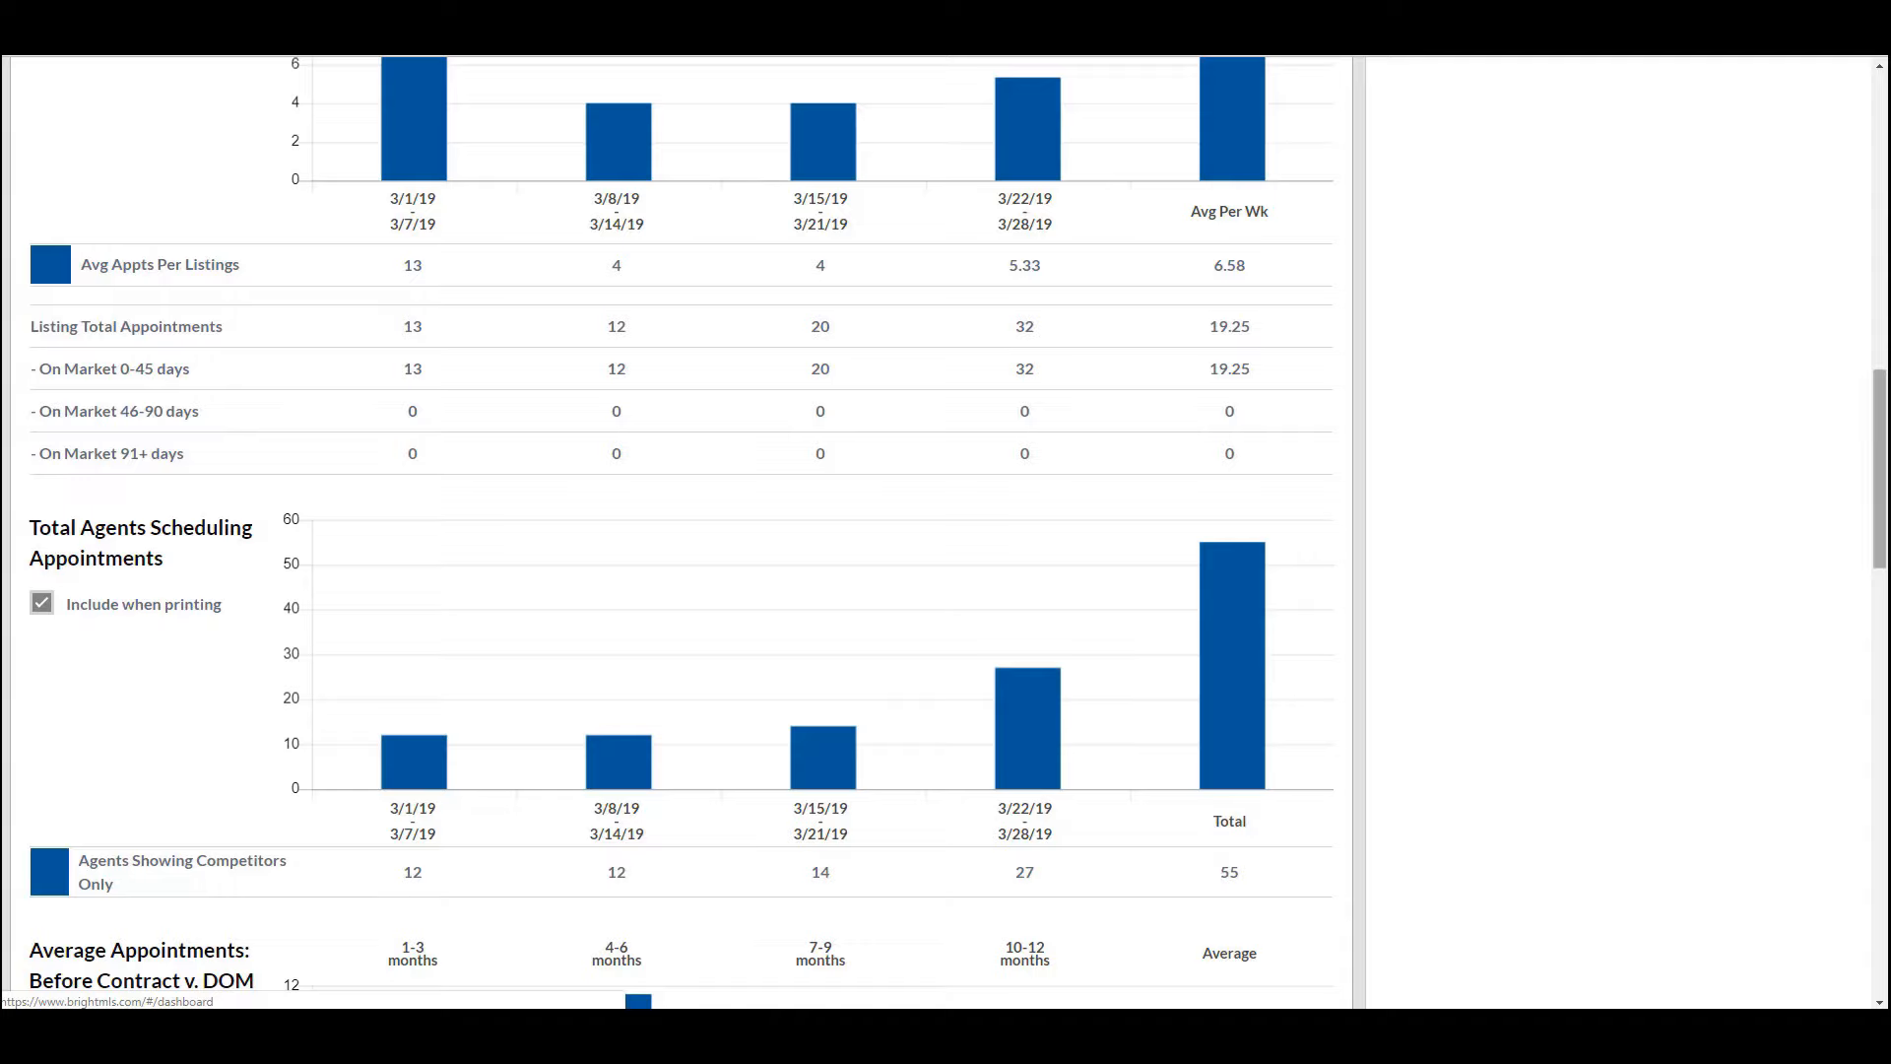
{"action": "left_click_drag", "start_coordinate": [1882, 527], "coordinate": [1886, 631]}
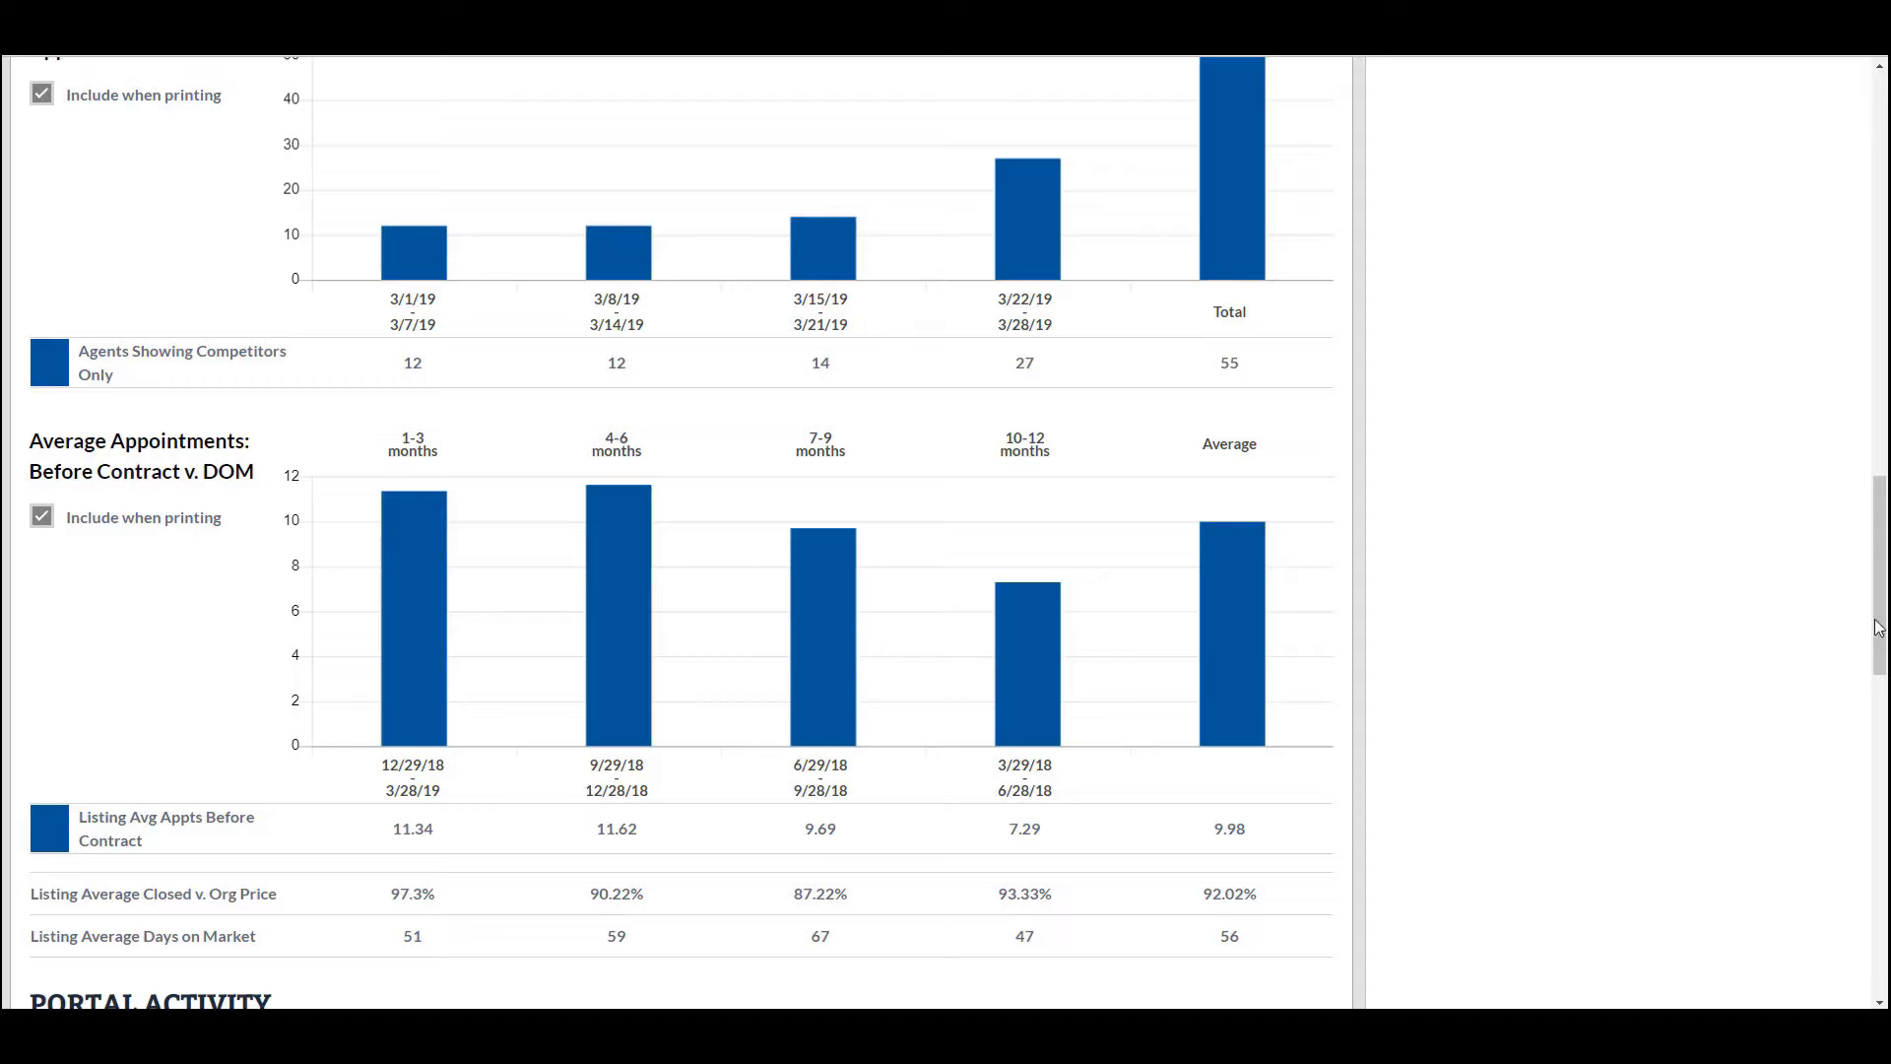
- Scroll back up to the top of the Market Performance Report
{"action": "left_click_drag", "start_coordinate": [1884, 629], "coordinate": [1883, 566]}
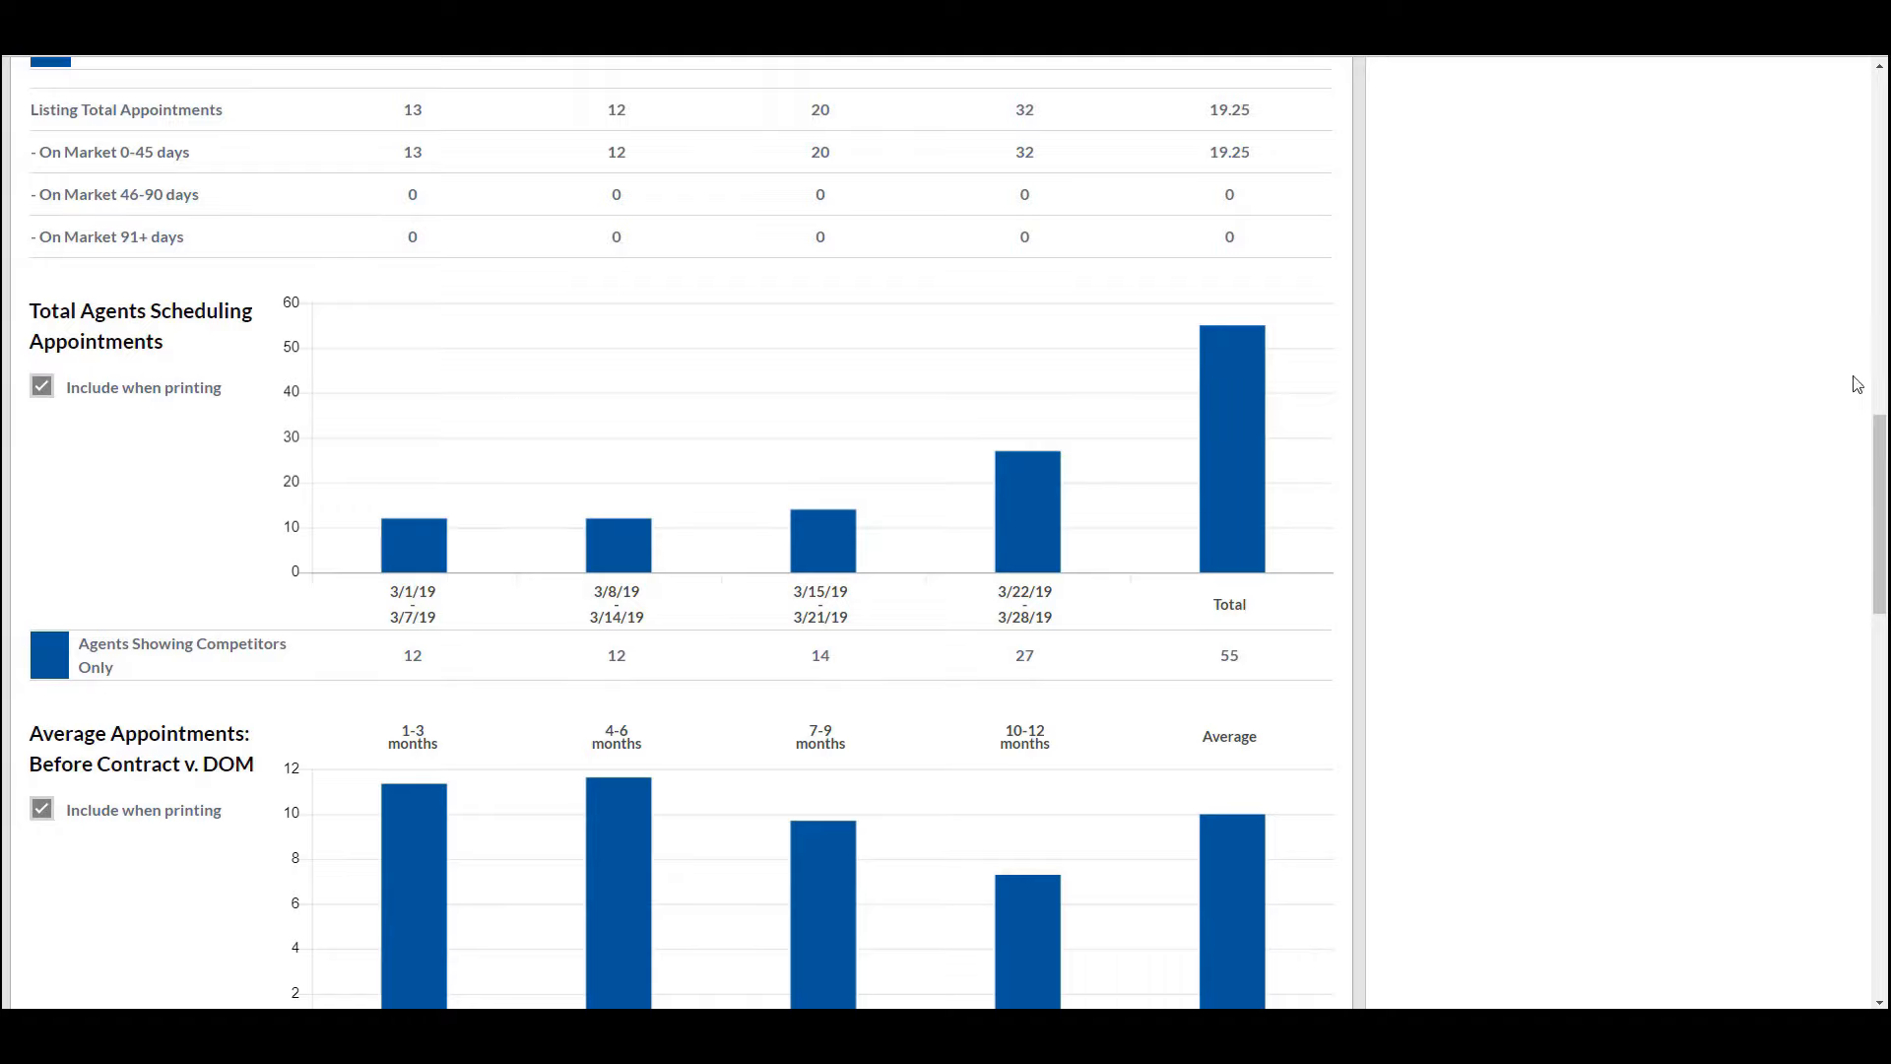
{"action": "left_click_drag", "start_coordinate": [1882, 461], "coordinate": [1884, 113]}
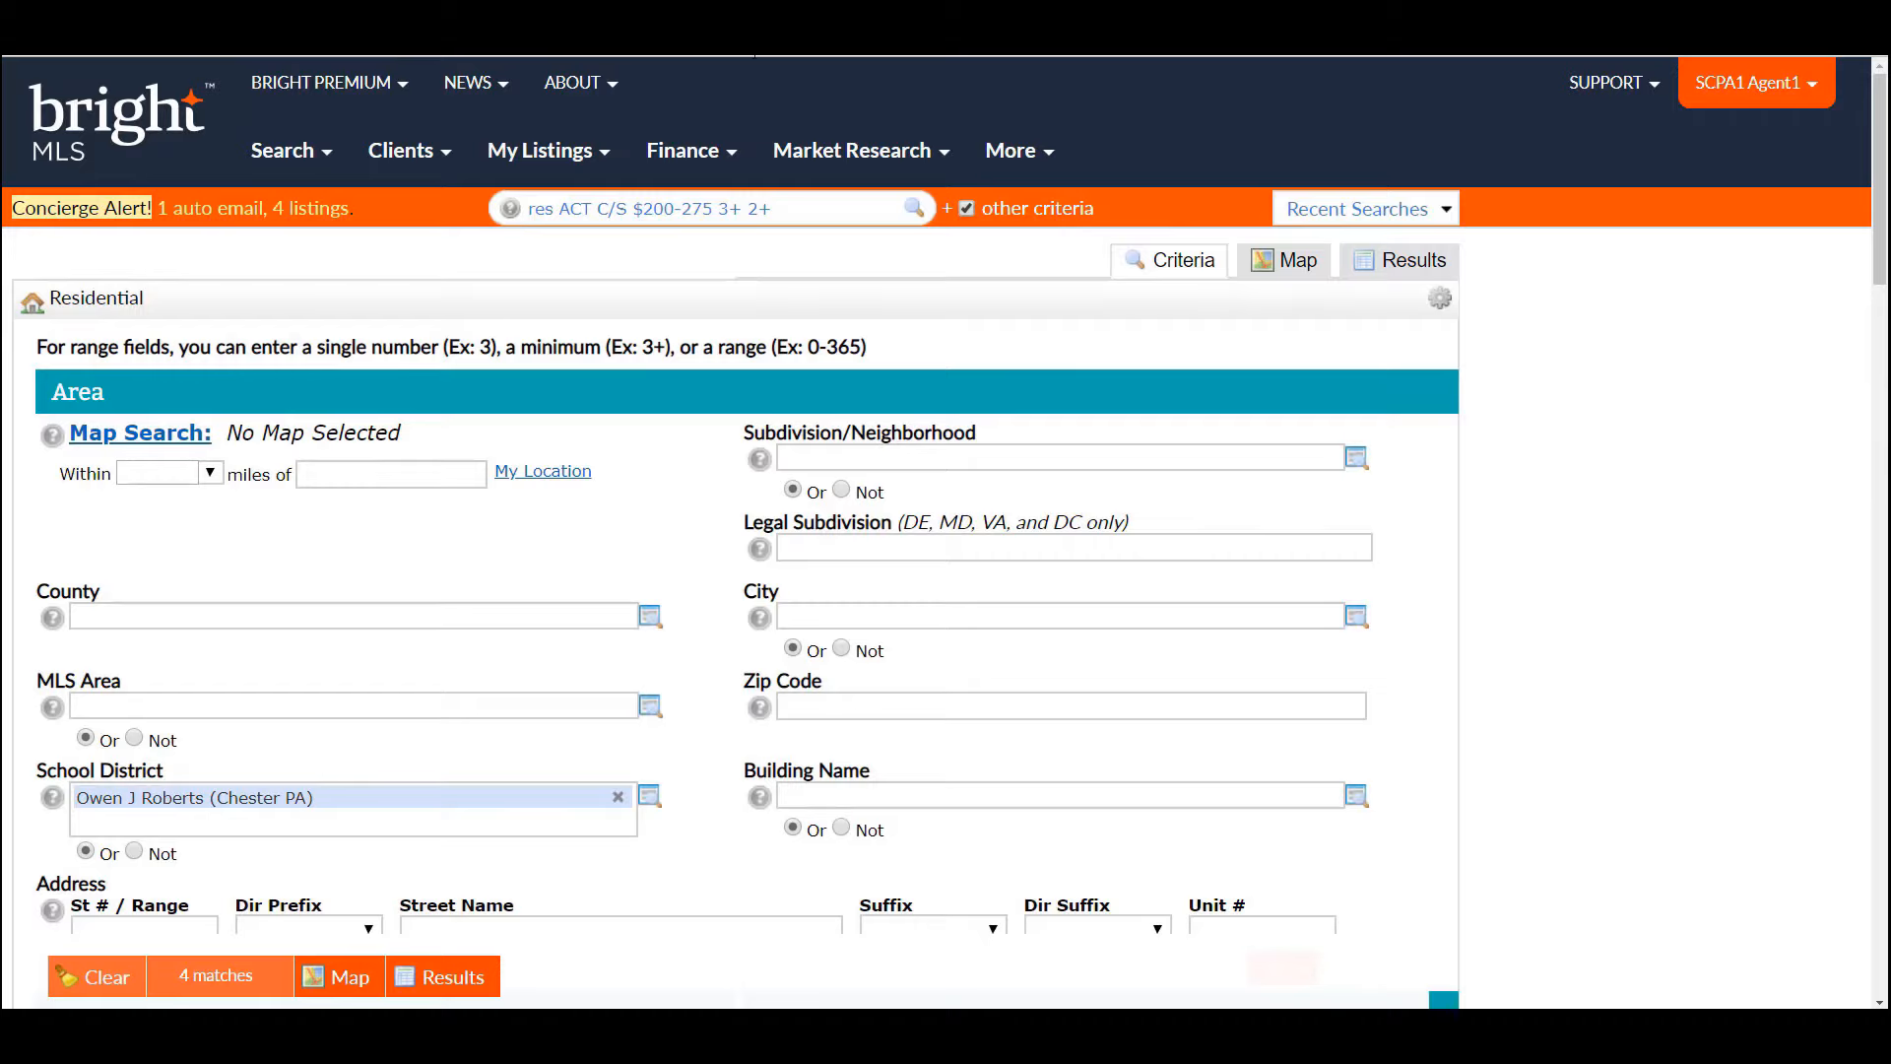
{"action": "left_click", "coordinate": [285, 155]}
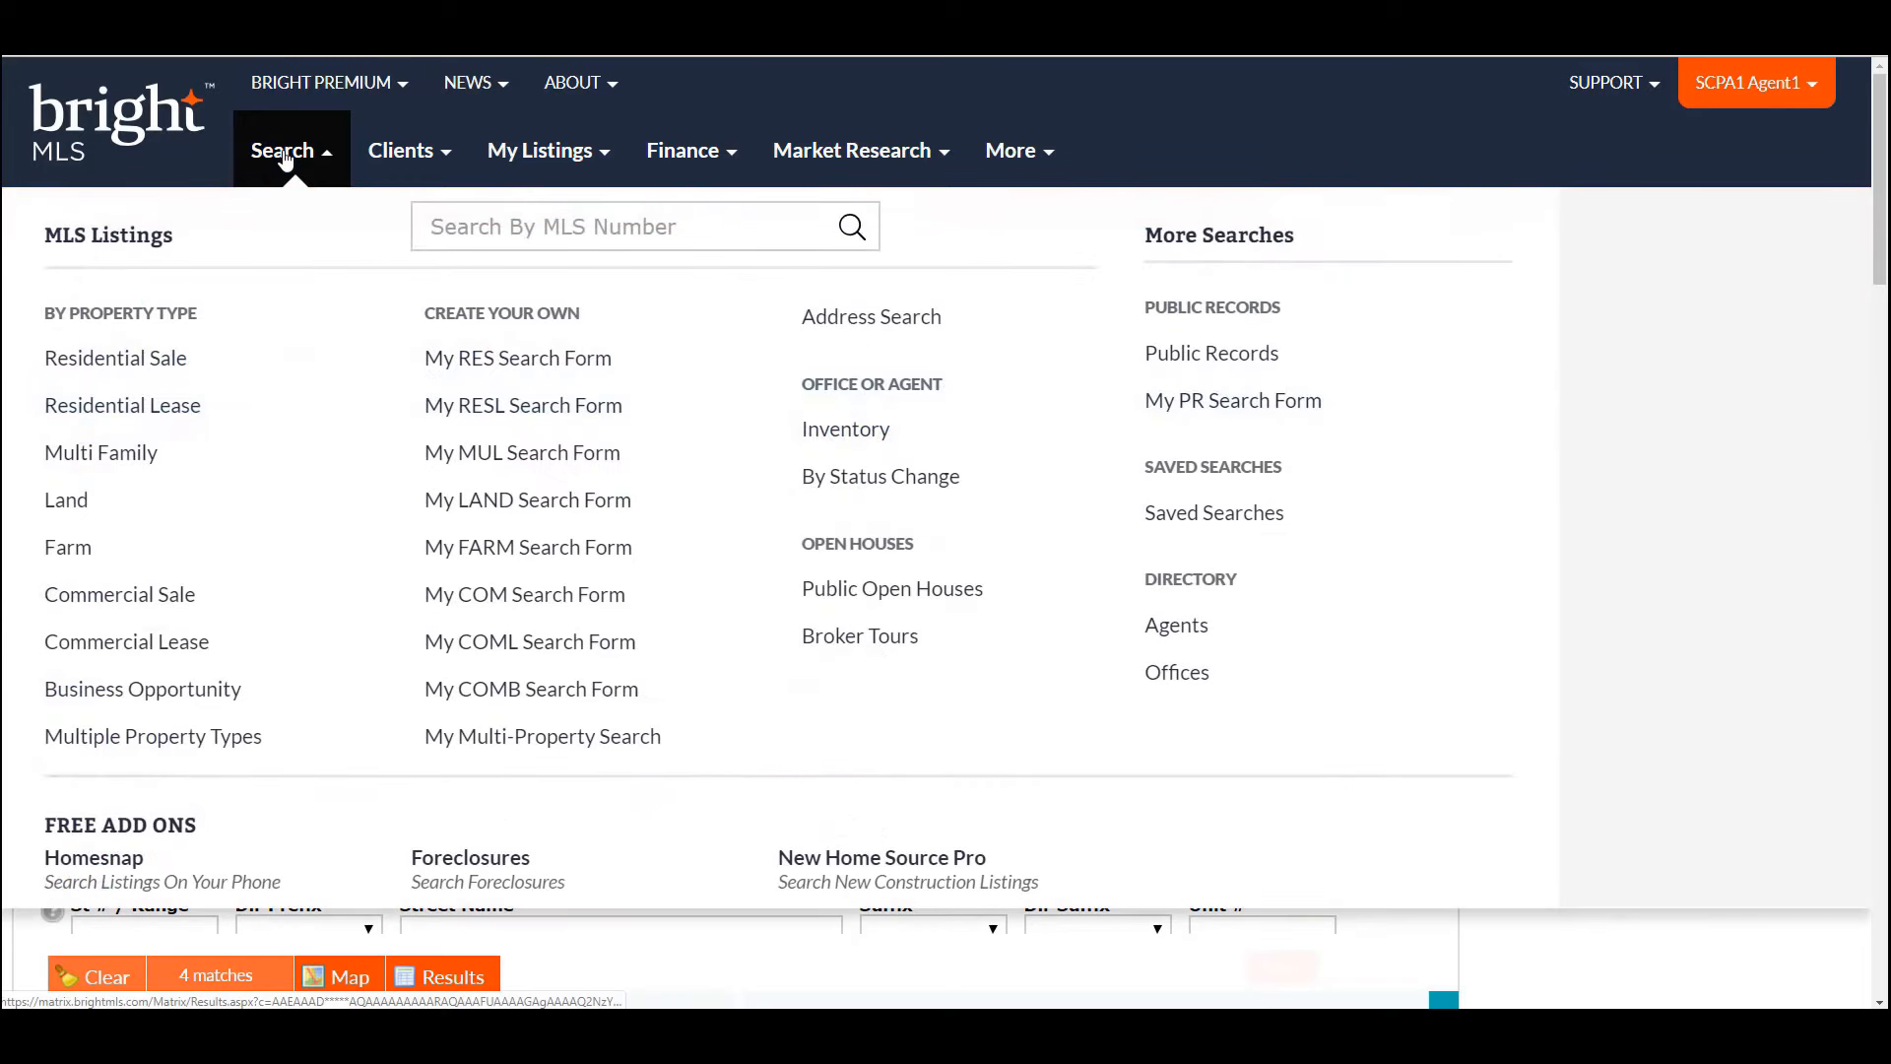
{"action": "left_click", "coordinate": [173, 367]}
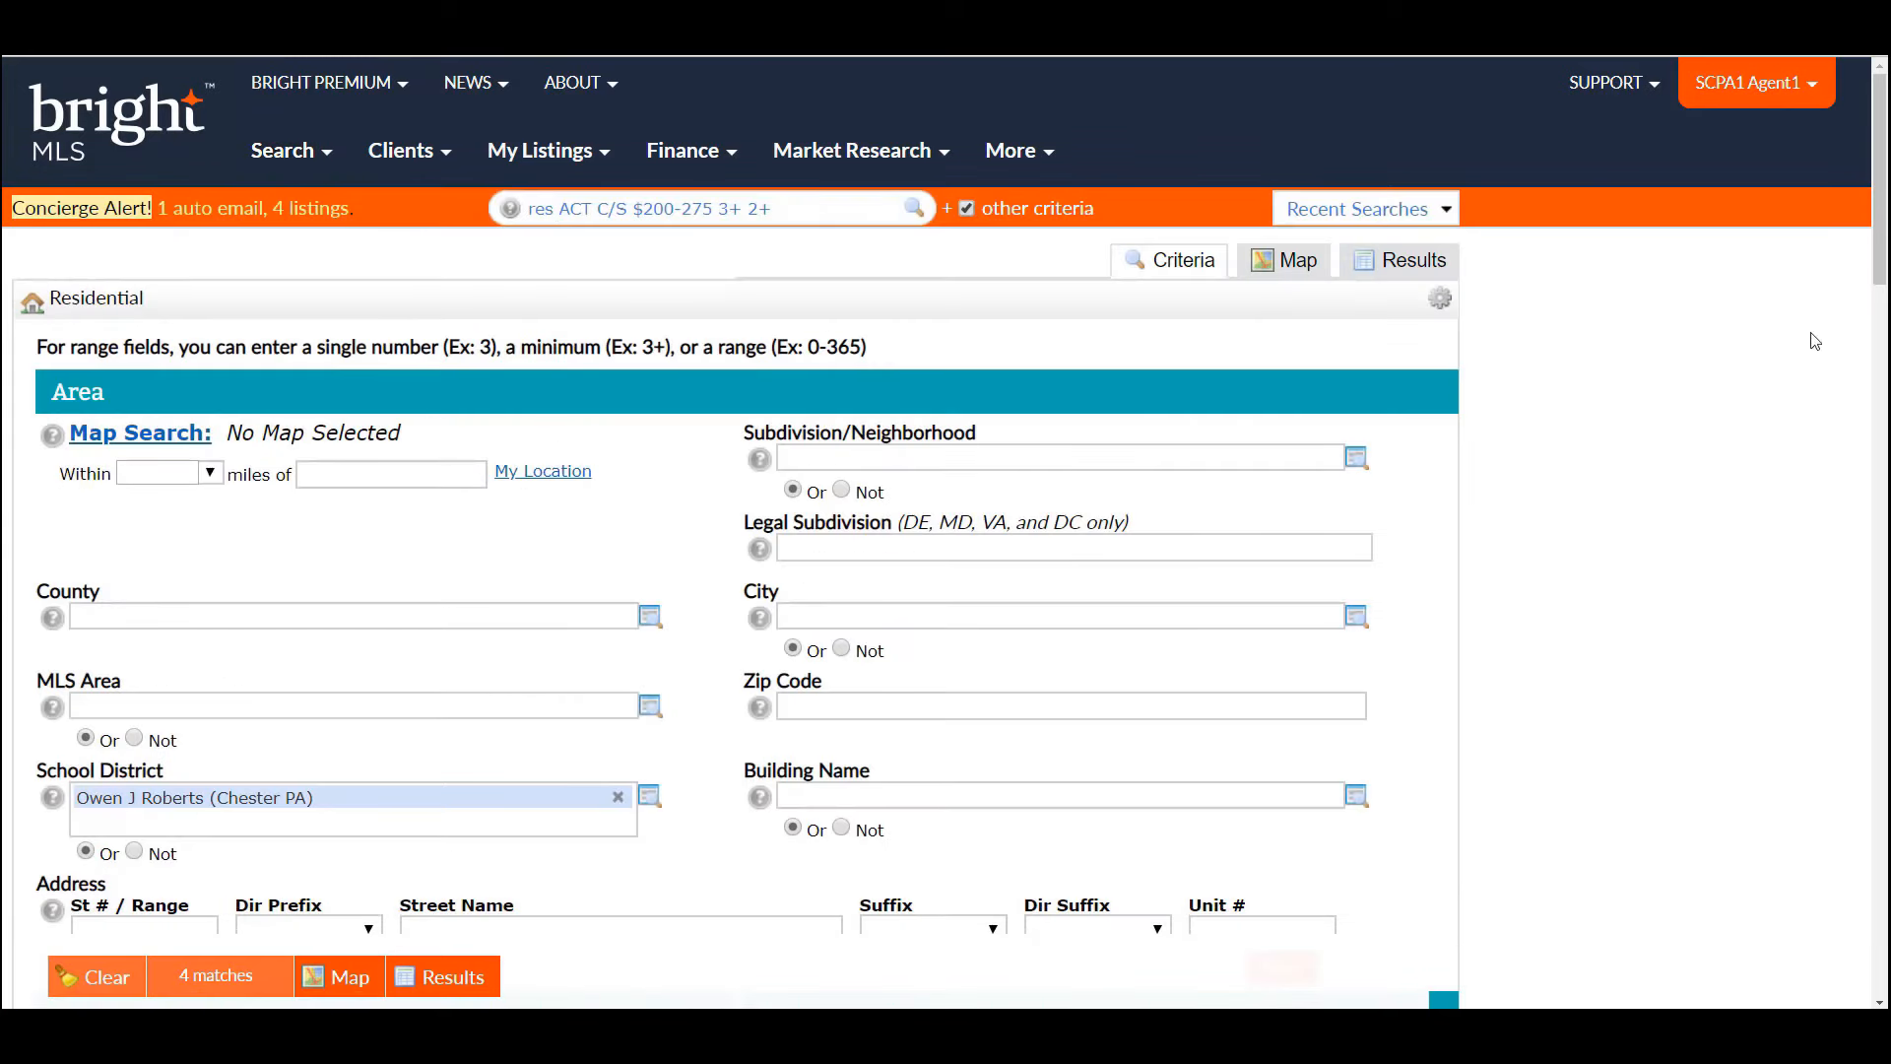
{"action": "mouse_move", "coordinate": [1883, 237]}
{"action": "left_mouse_down"}
{"action": "mouse_move", "coordinate": [1885, 493]}
{"action": "mouse_move", "coordinate": [1886, 254]}
{"action": "left_mouse_up"}
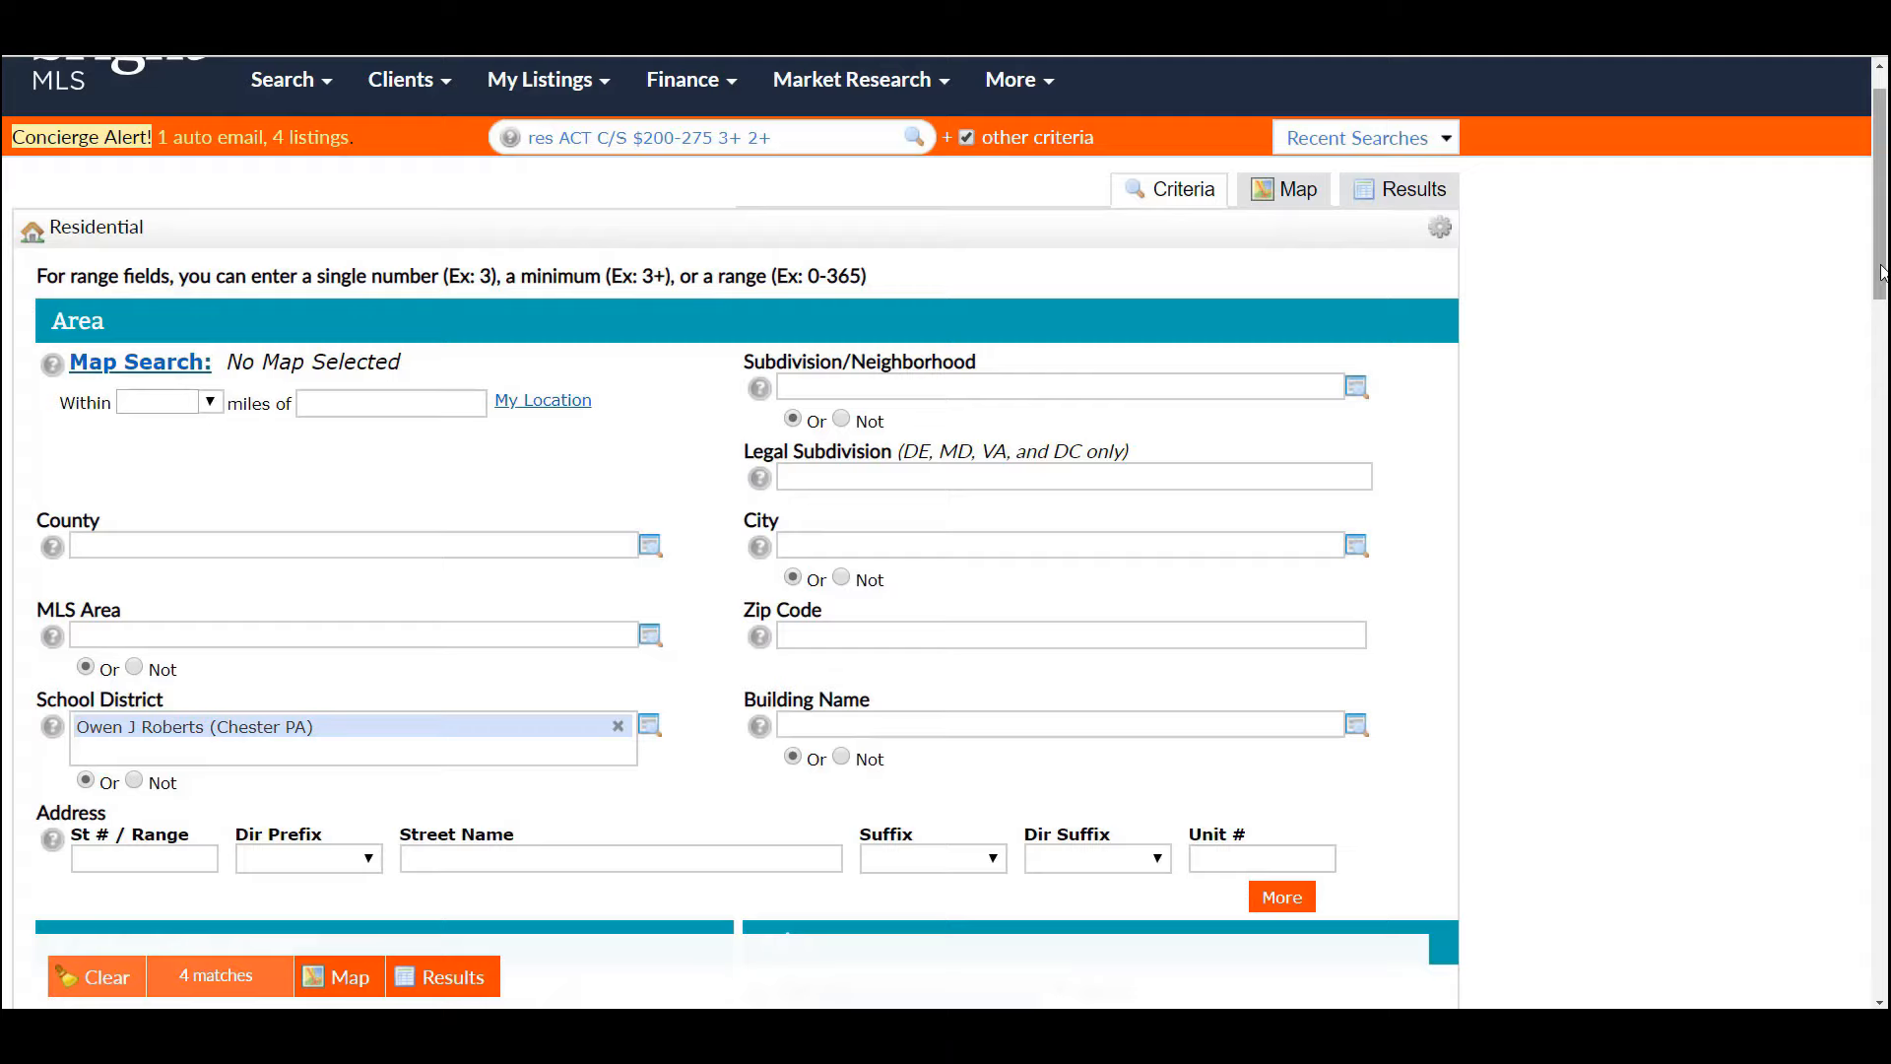
{"action": "left_click_drag", "start_coordinate": [1883, 273], "coordinate": [1882, 295]}
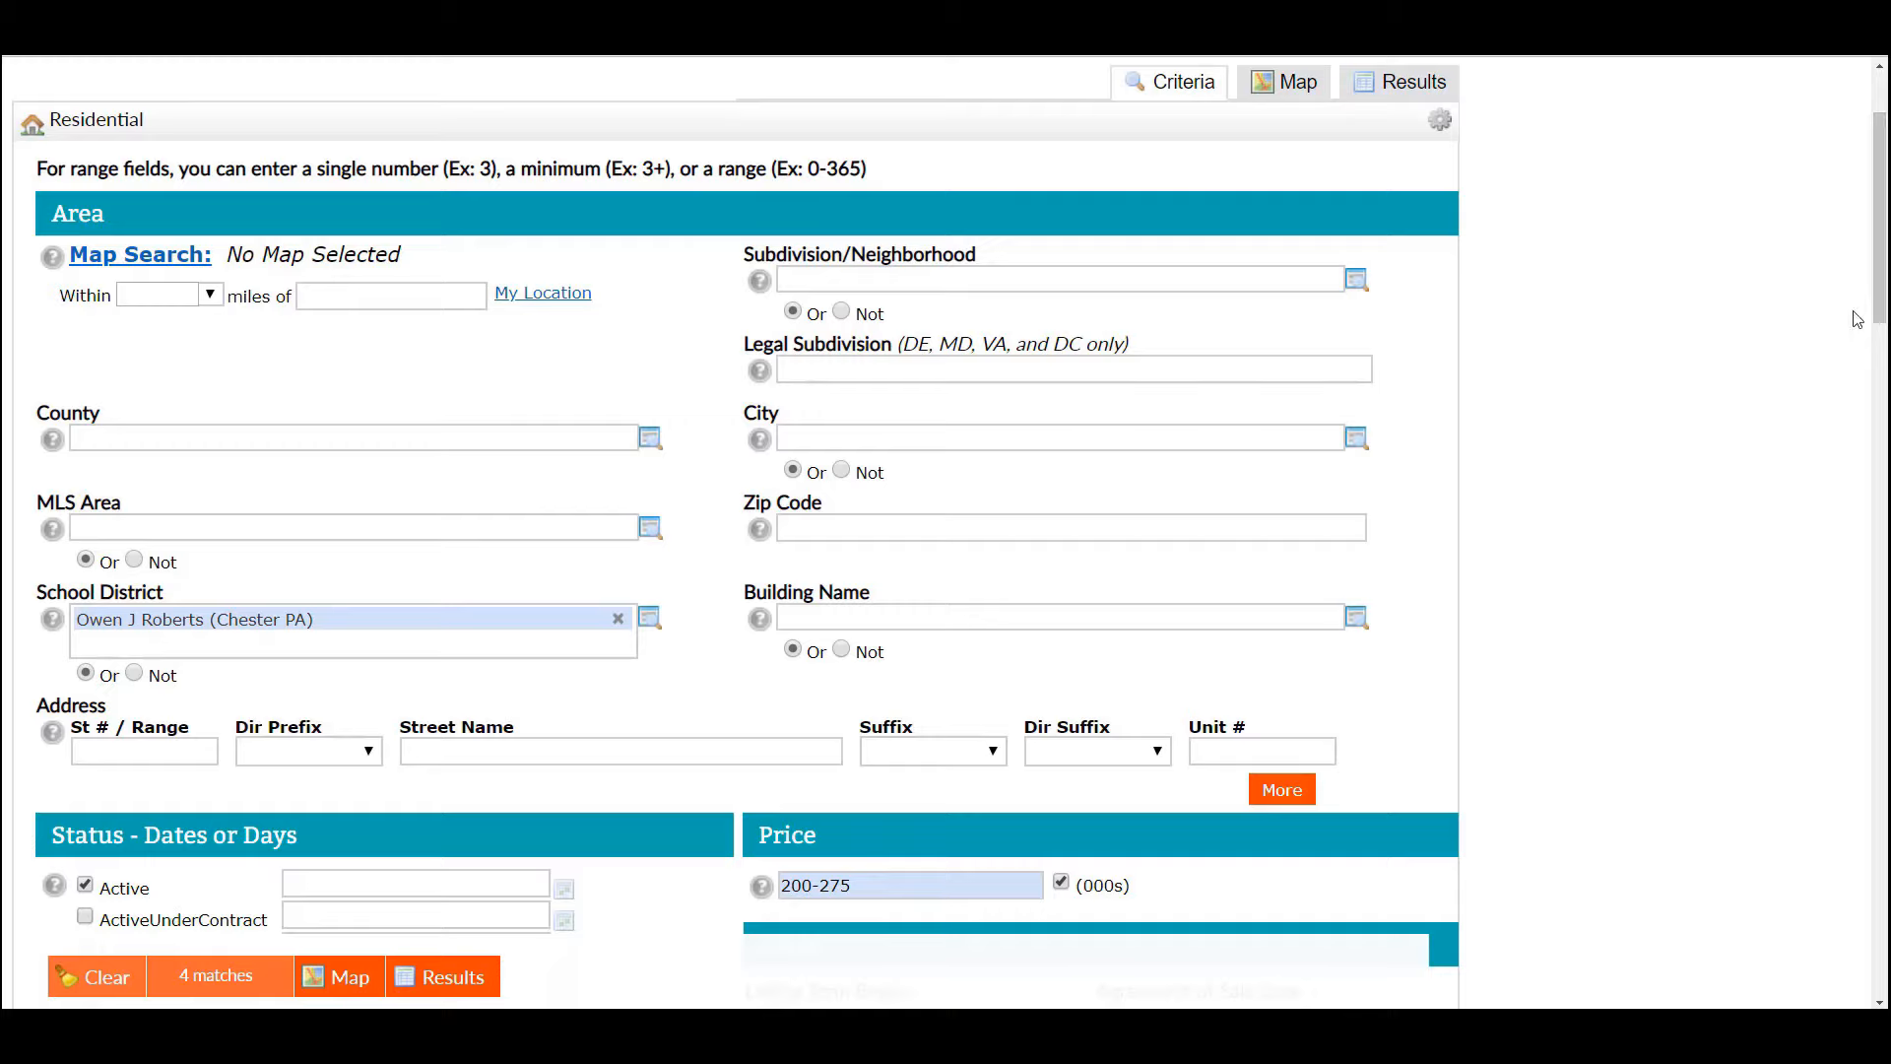
{"action": "left_click_drag", "start_coordinate": [1884, 296], "coordinate": [1884, 326]}
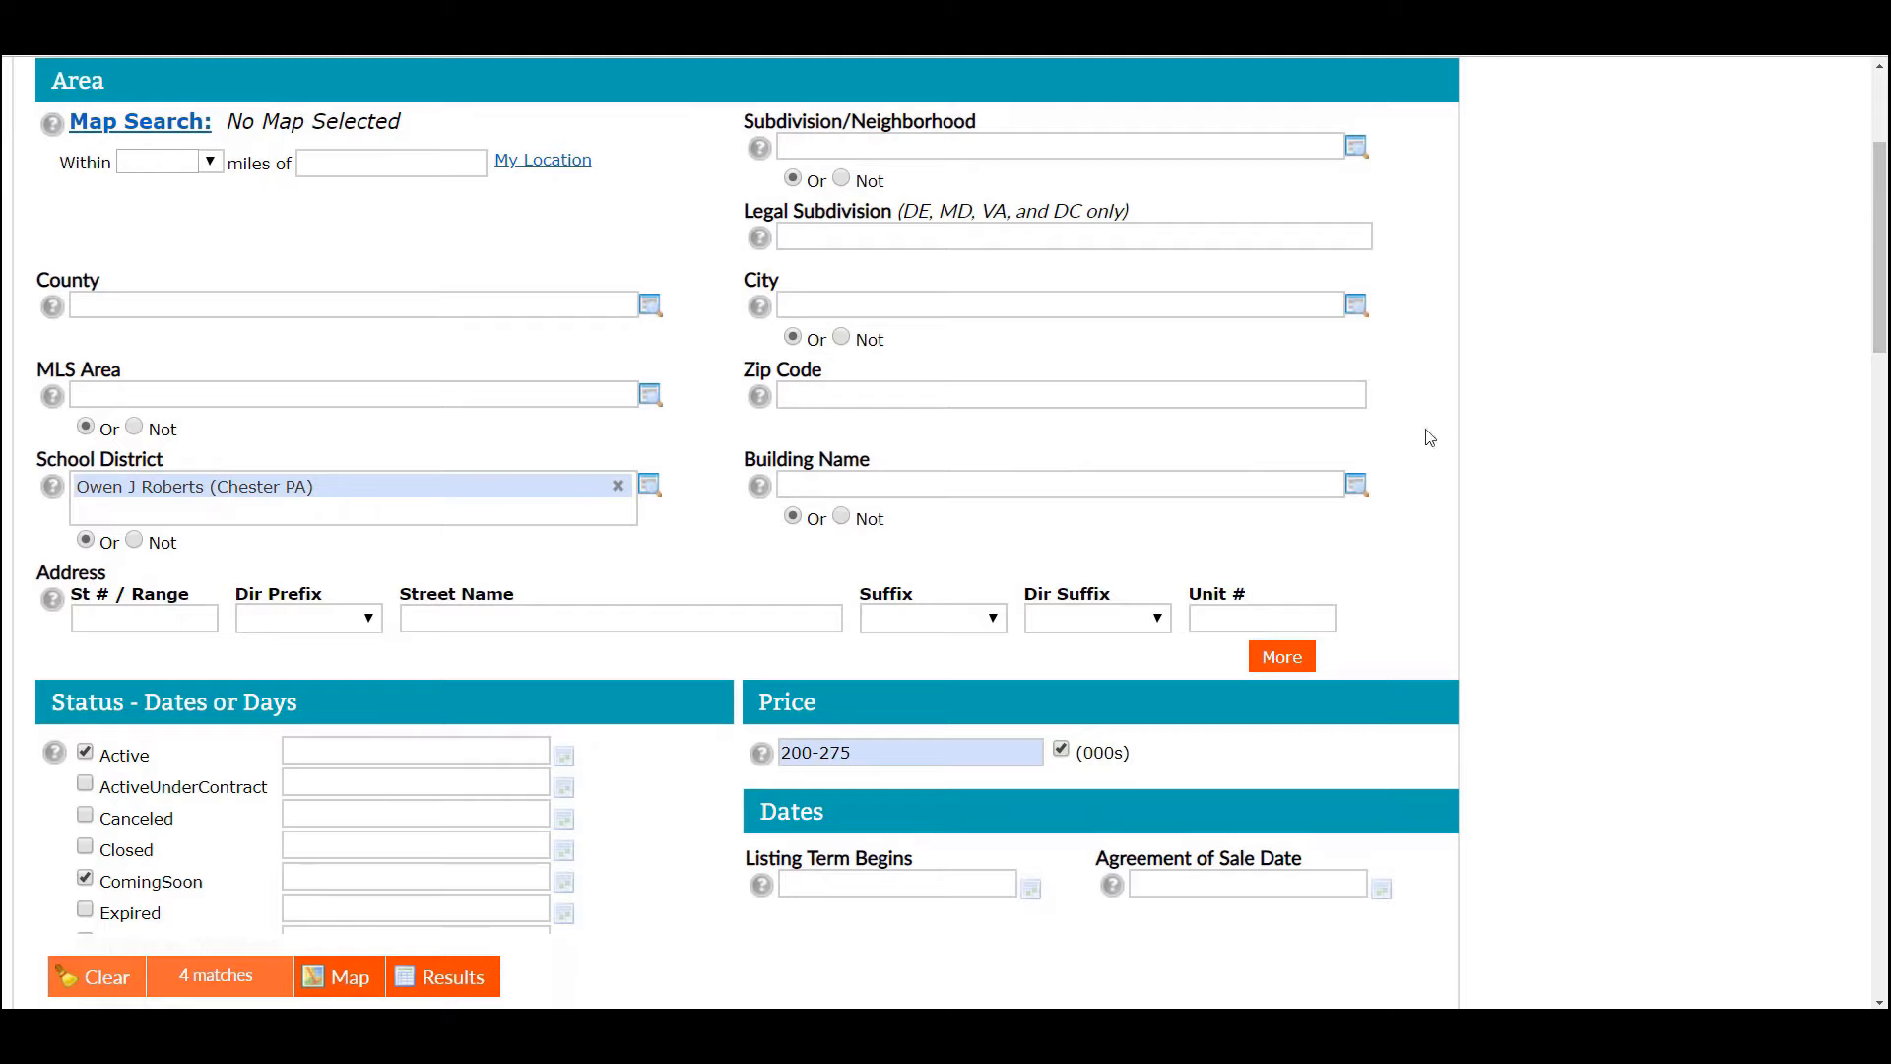
{"action": "left_click_drag", "start_coordinate": [1882, 283], "coordinate": [1882, 329]}
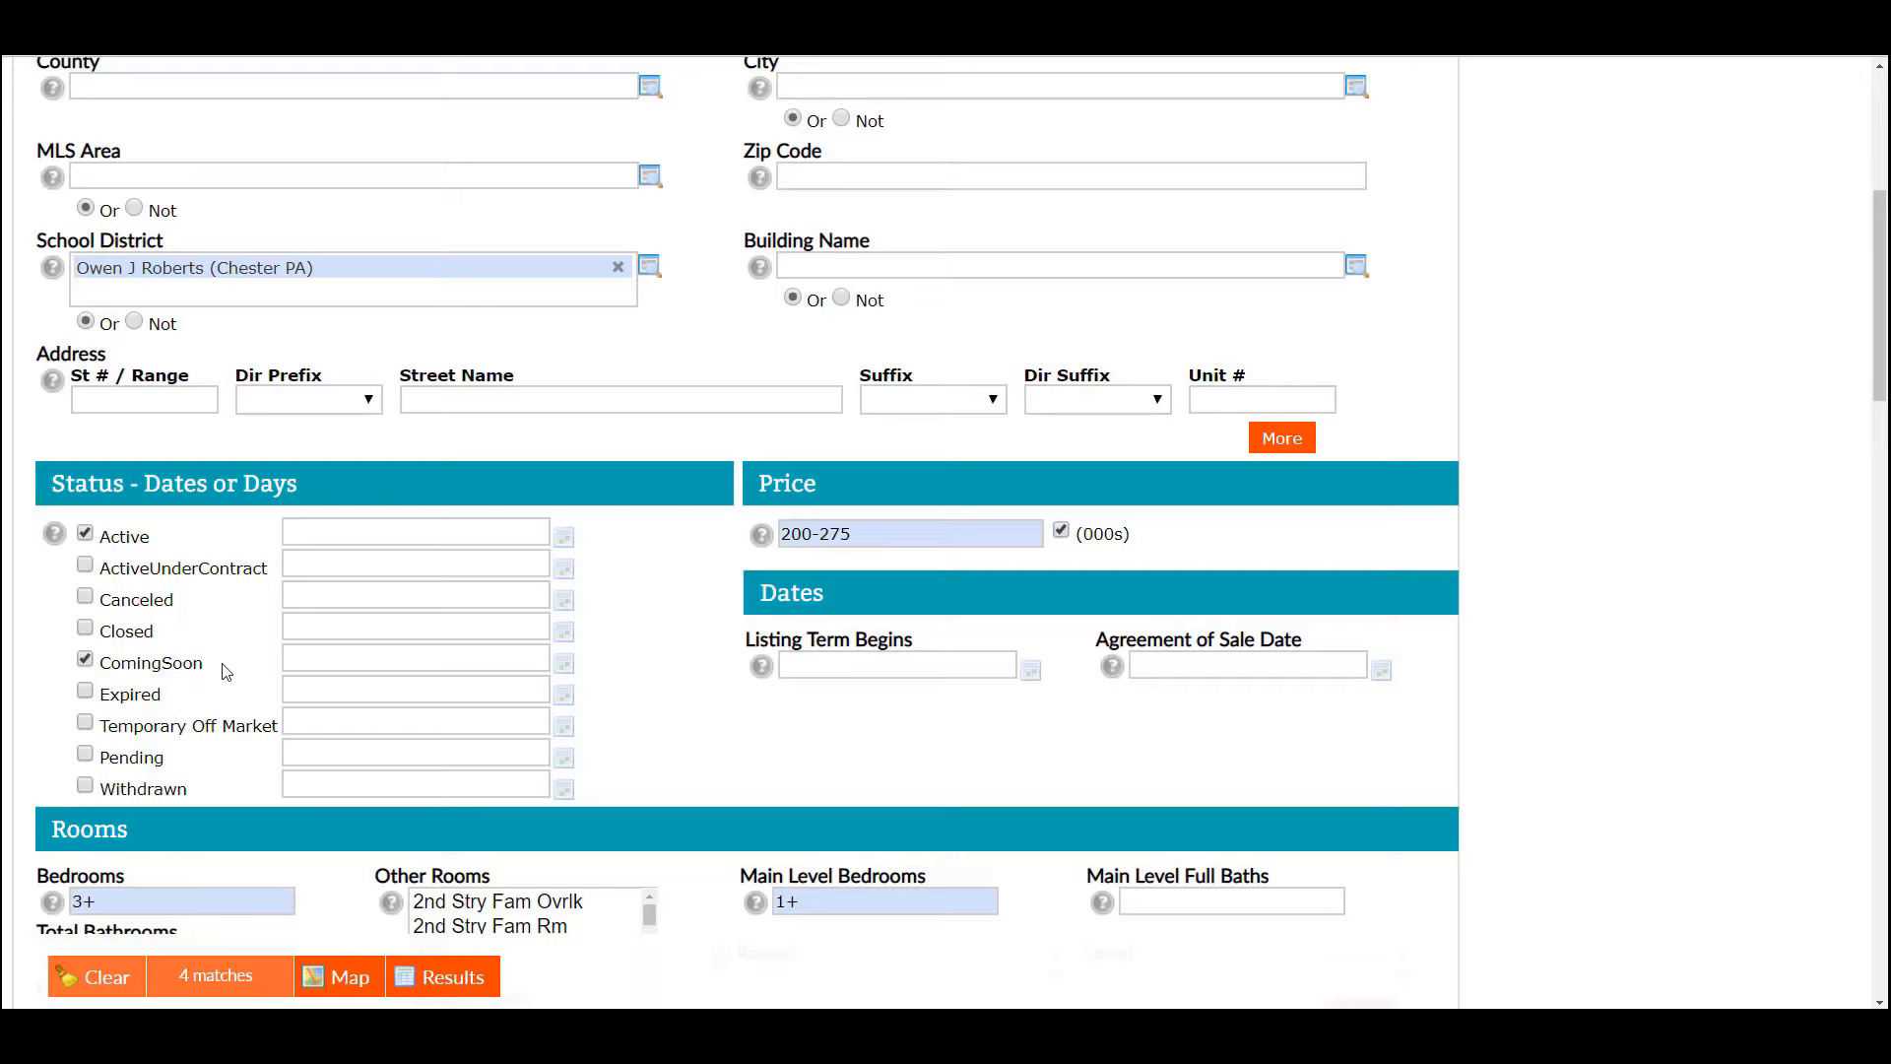
- Change the price criterion from 200-275 to 175-285 (000s)
{"action": "left_click", "coordinate": [853, 533]}
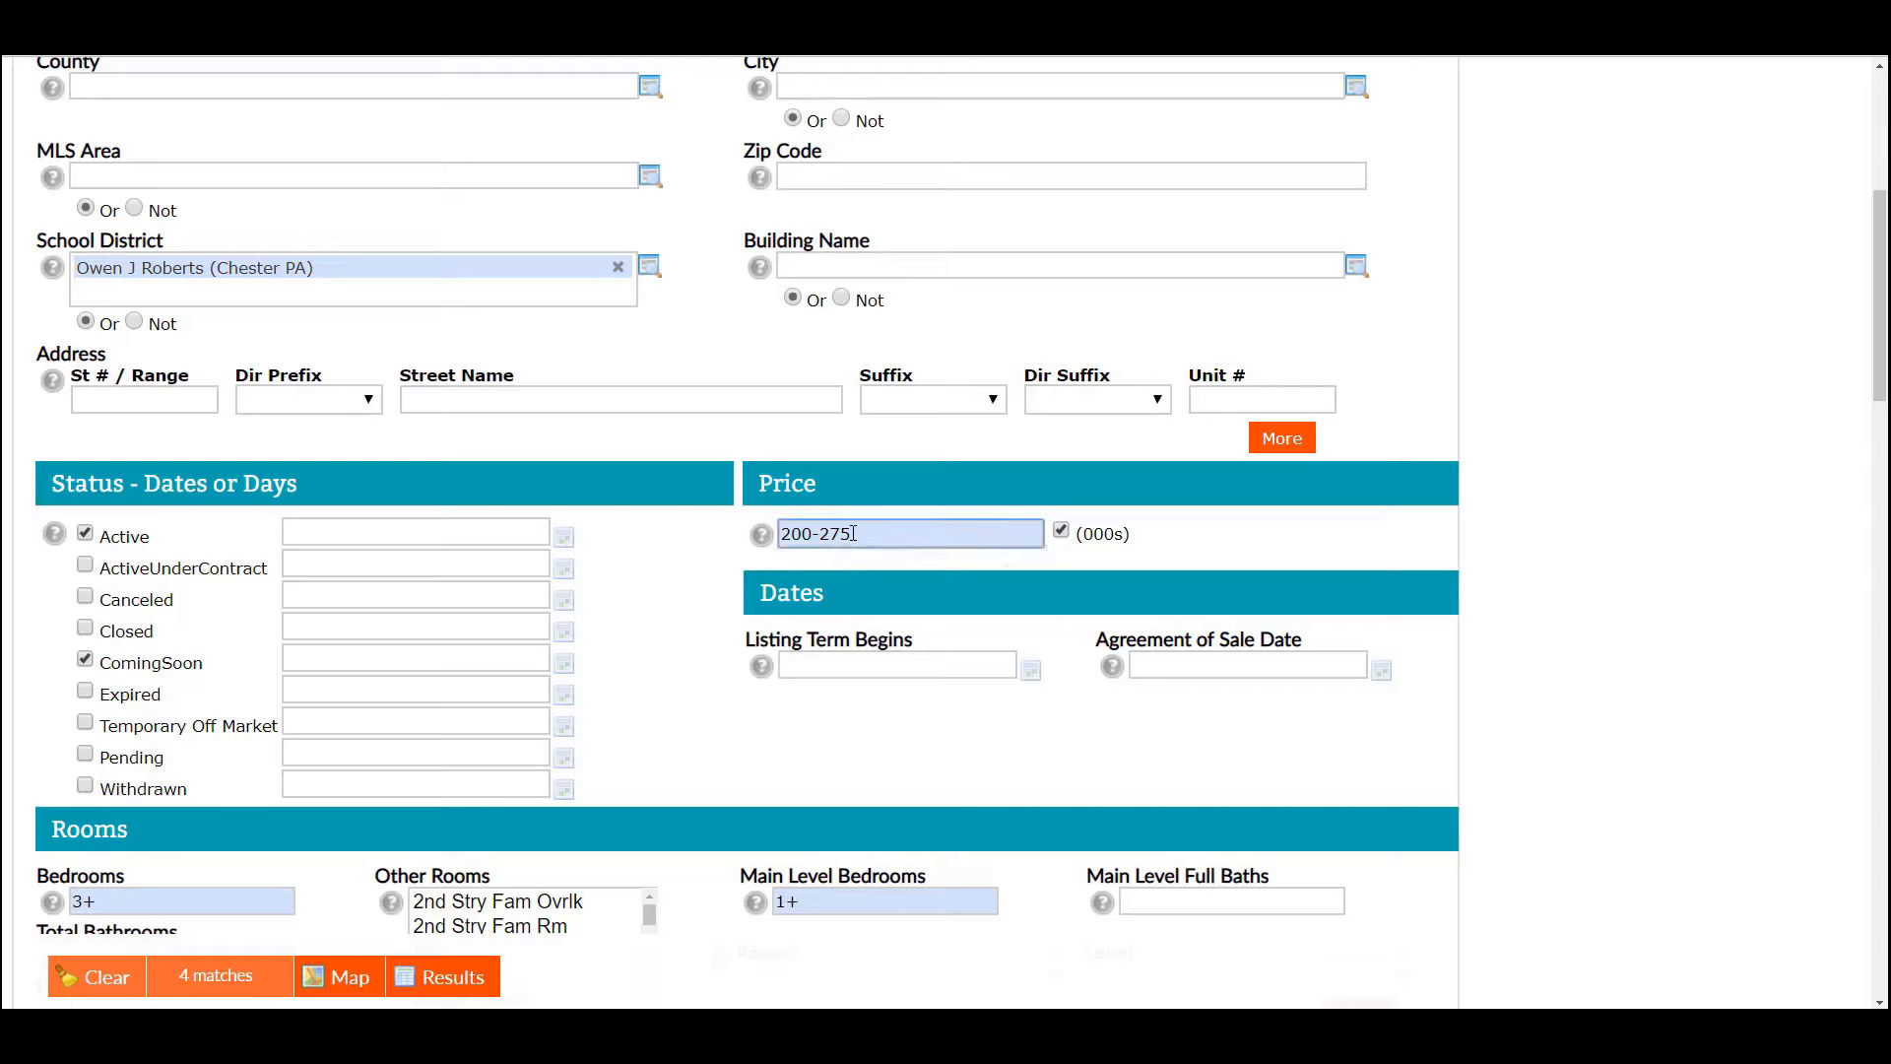
{"action": "key", "text": "BackSpace"}
{"action": "key", "text": "BackSpace"}
{"action": "type", "text": "85"}
{"action": "key", "text": "BackSpace"}
{"action": "key", "text": "BackSpace"}
{"action": "key", "text": "BackSpace"}
{"action": "type", "text": "180"}
{"action": "key", "text": "BackSpace"}
{"action": "key", "text": "BackSpace"}
{"action": "type", "text": "75"}
{"action": "left_click_drag", "start_coordinate": [1884, 382], "coordinate": [1885, 386]}
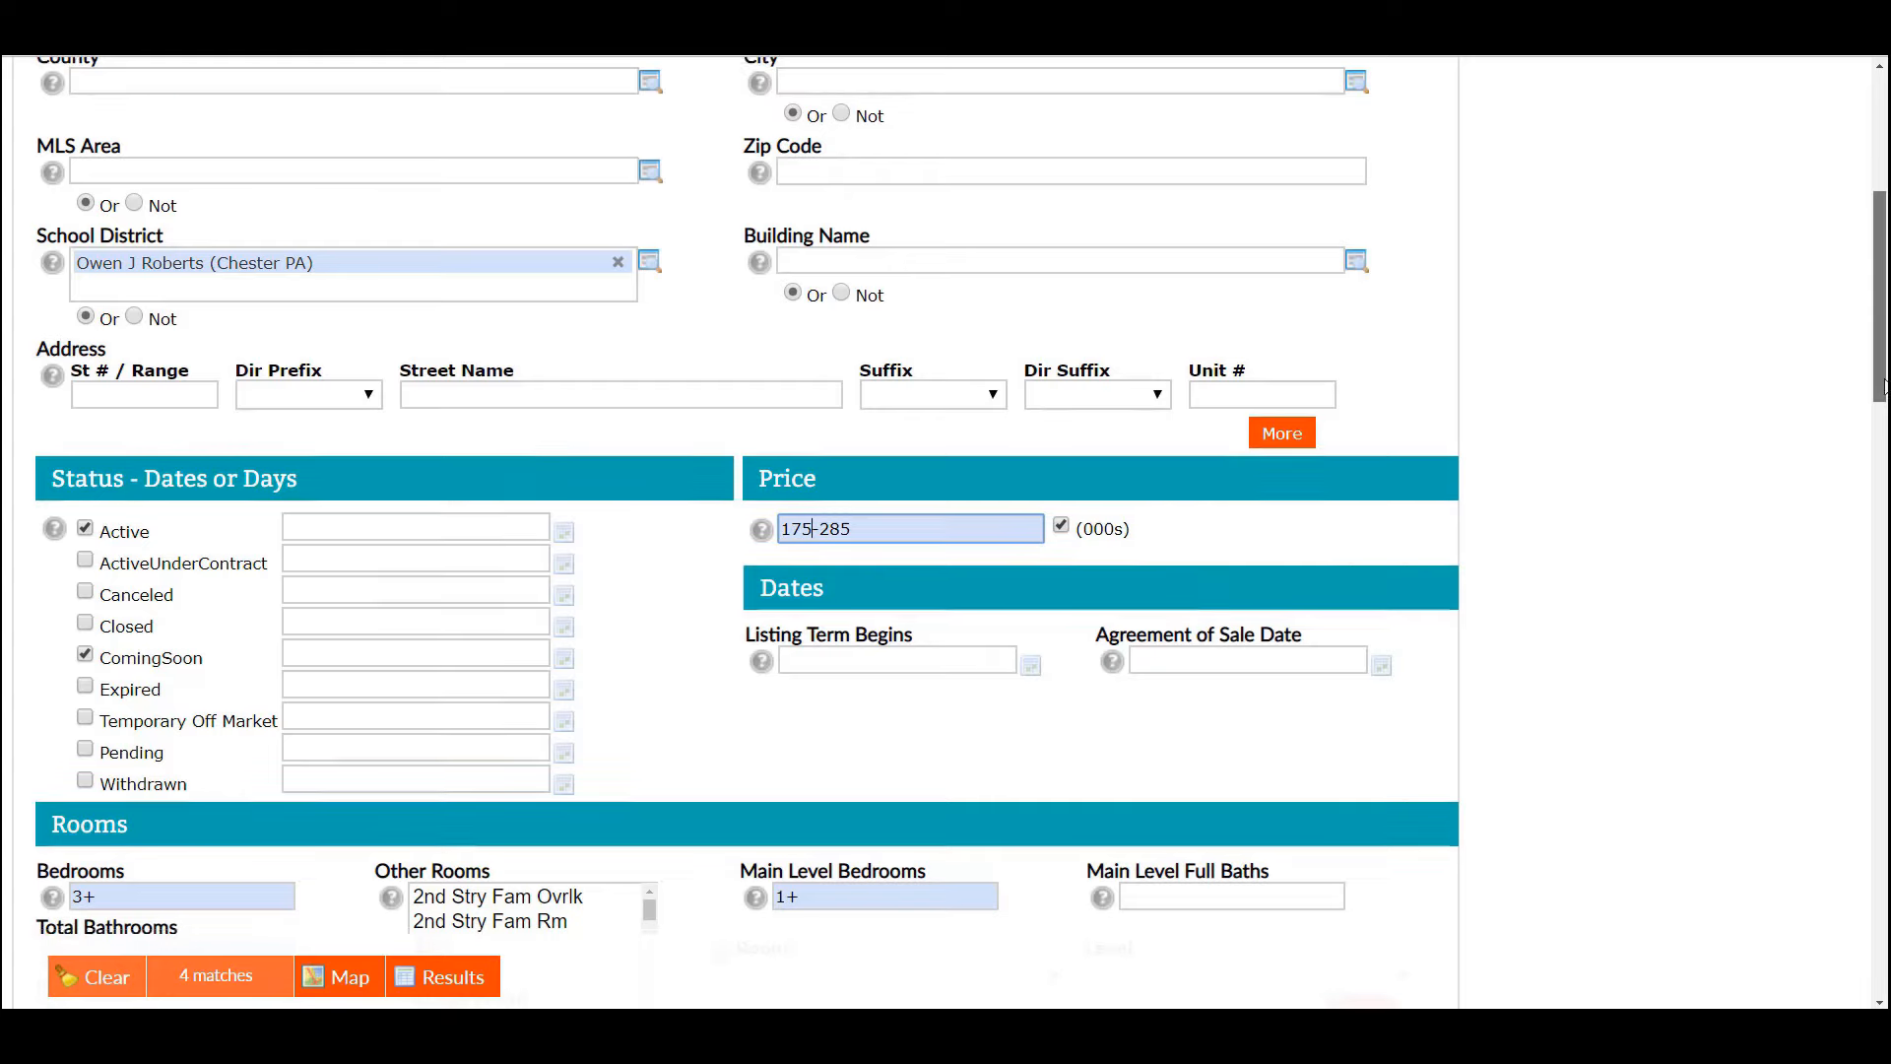
{"action": "scroll", "coordinate": [1883, 386], "scroll_direction": "down", "scroll_amount": 3}
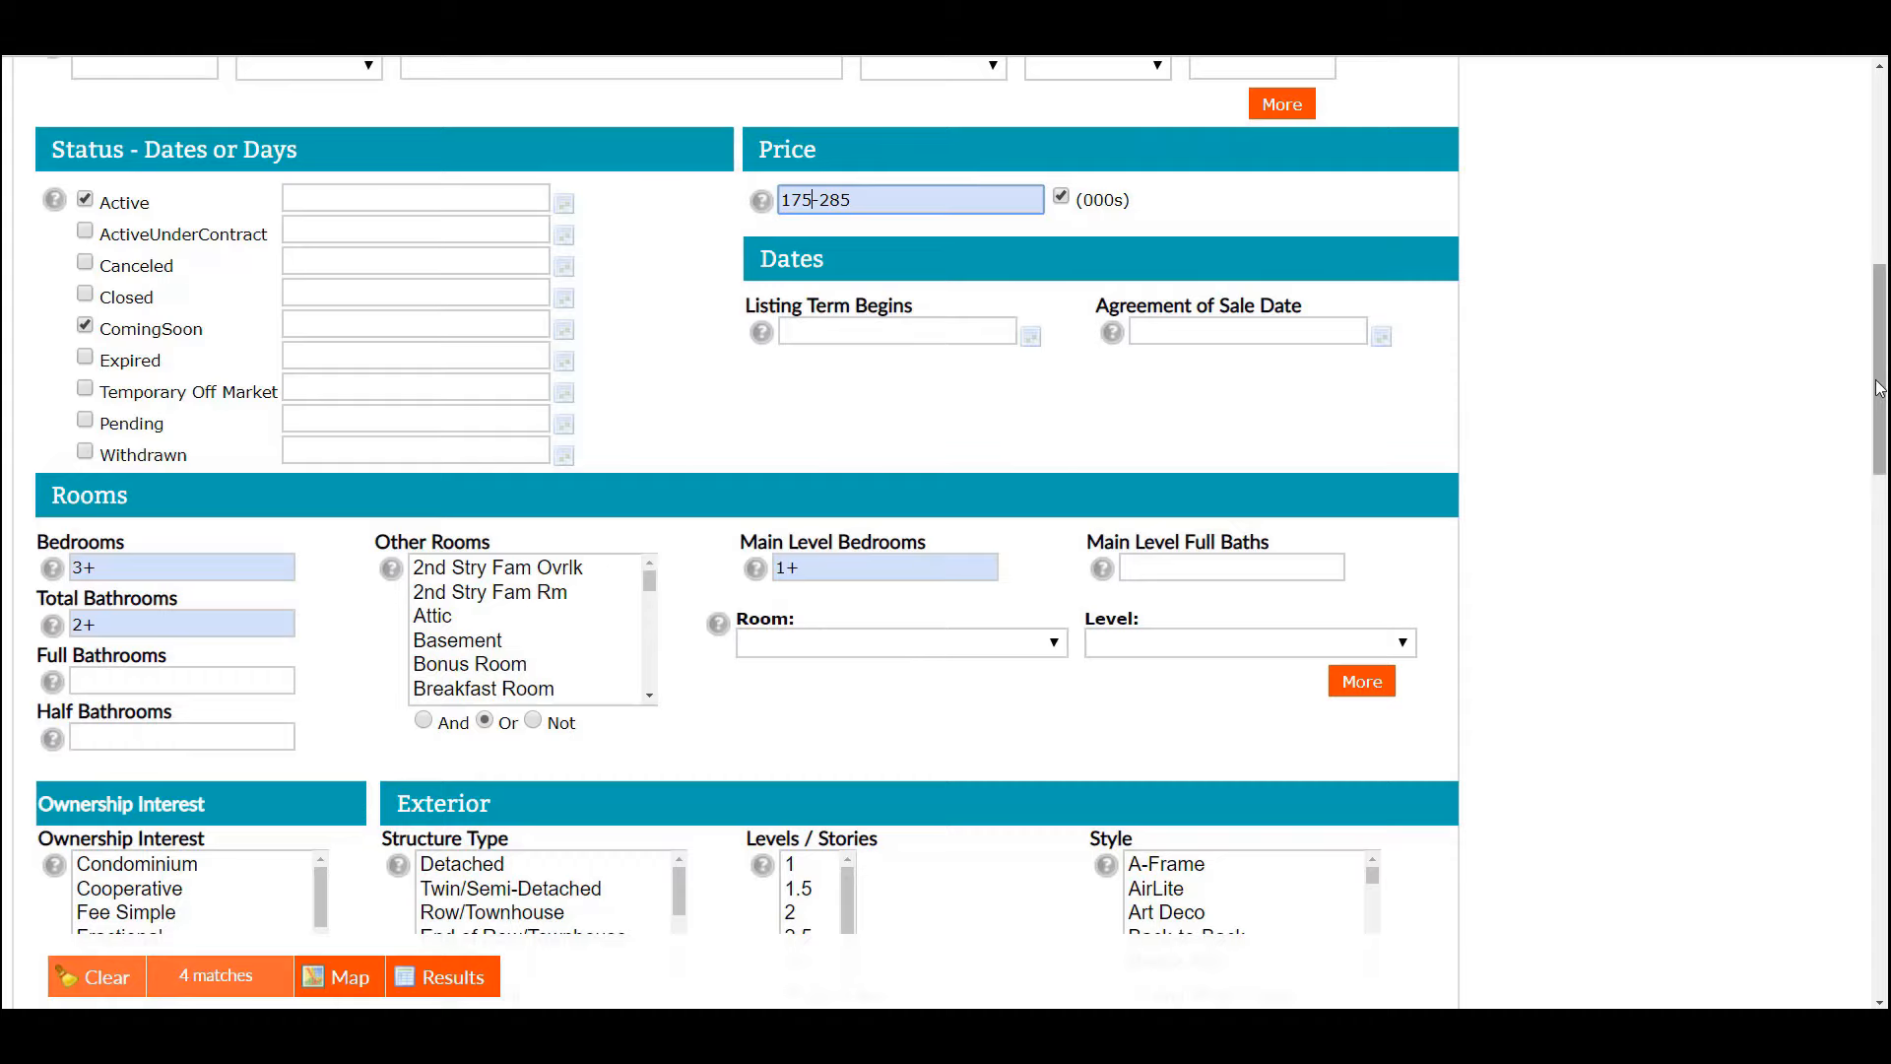
{"action": "scroll", "coordinate": [1880, 387], "scroll_direction": "down", "scroll_amount": 2}
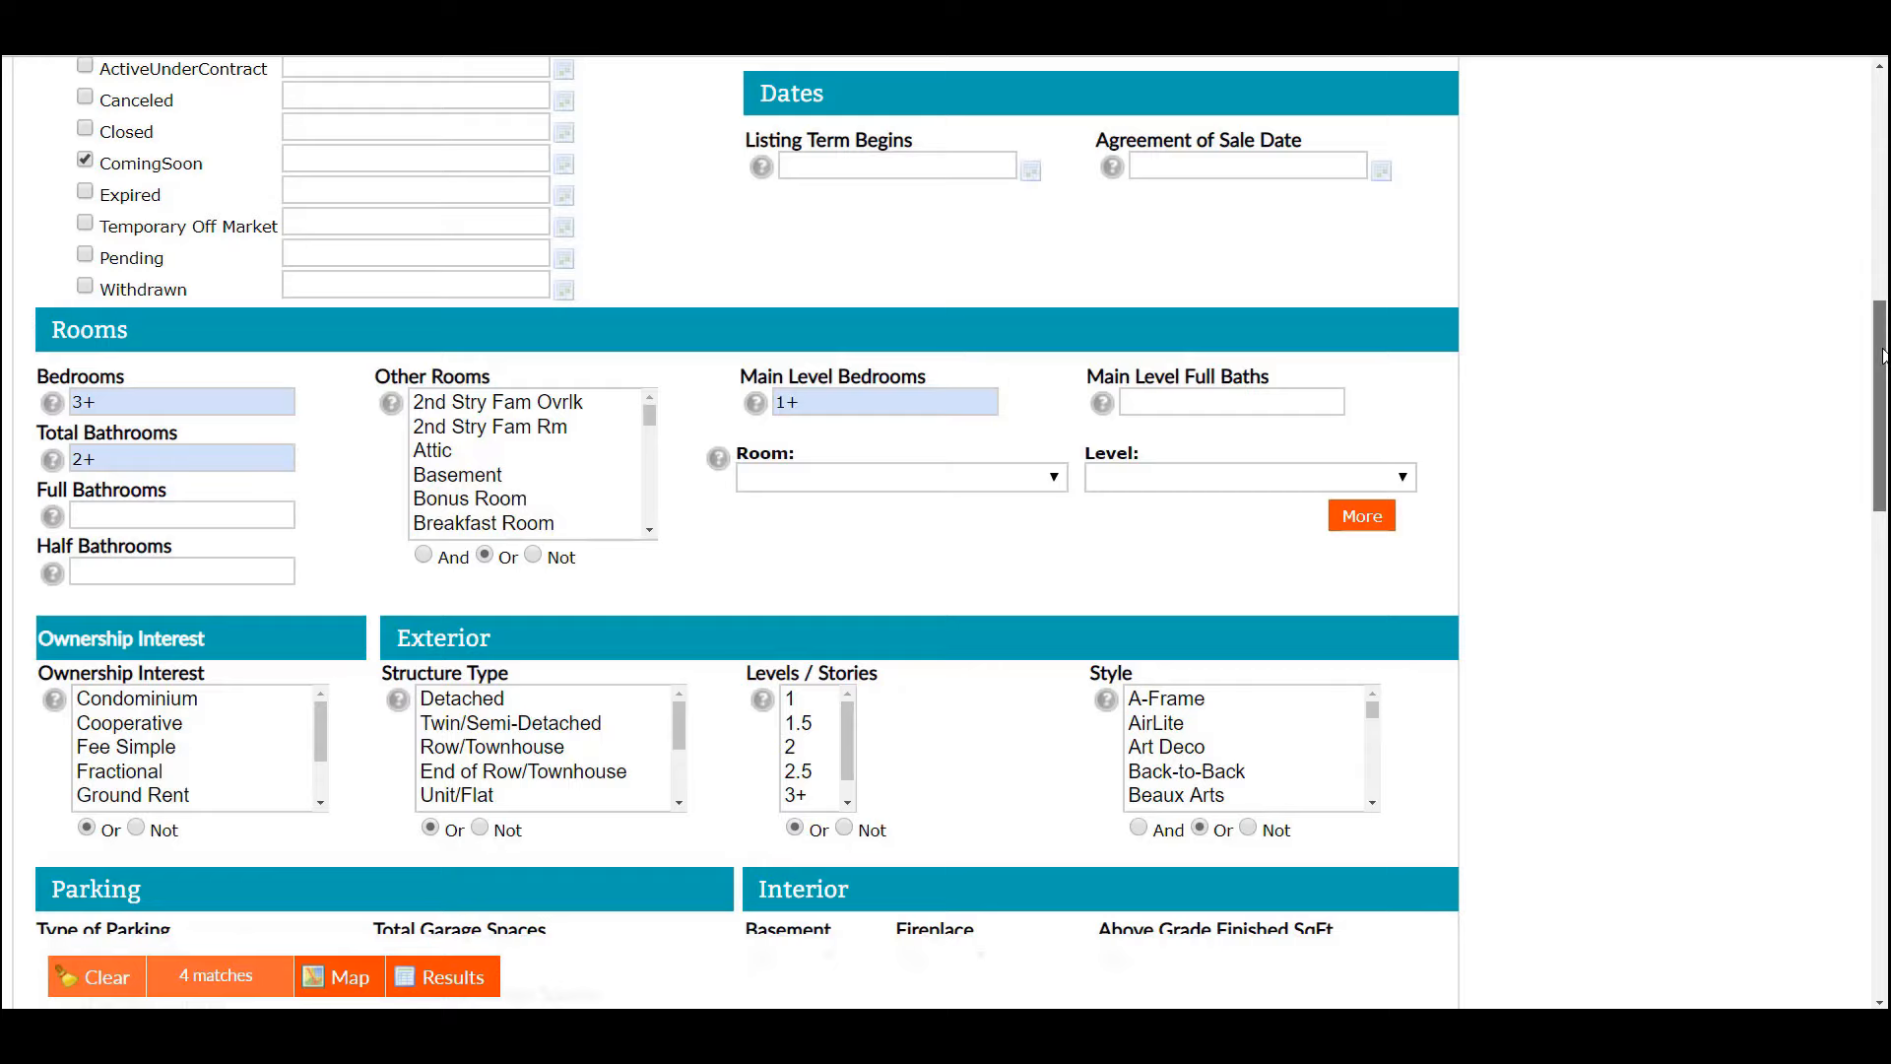
{"action": "left_click_drag", "start_coordinate": [1883, 356], "coordinate": [1879, 95]}
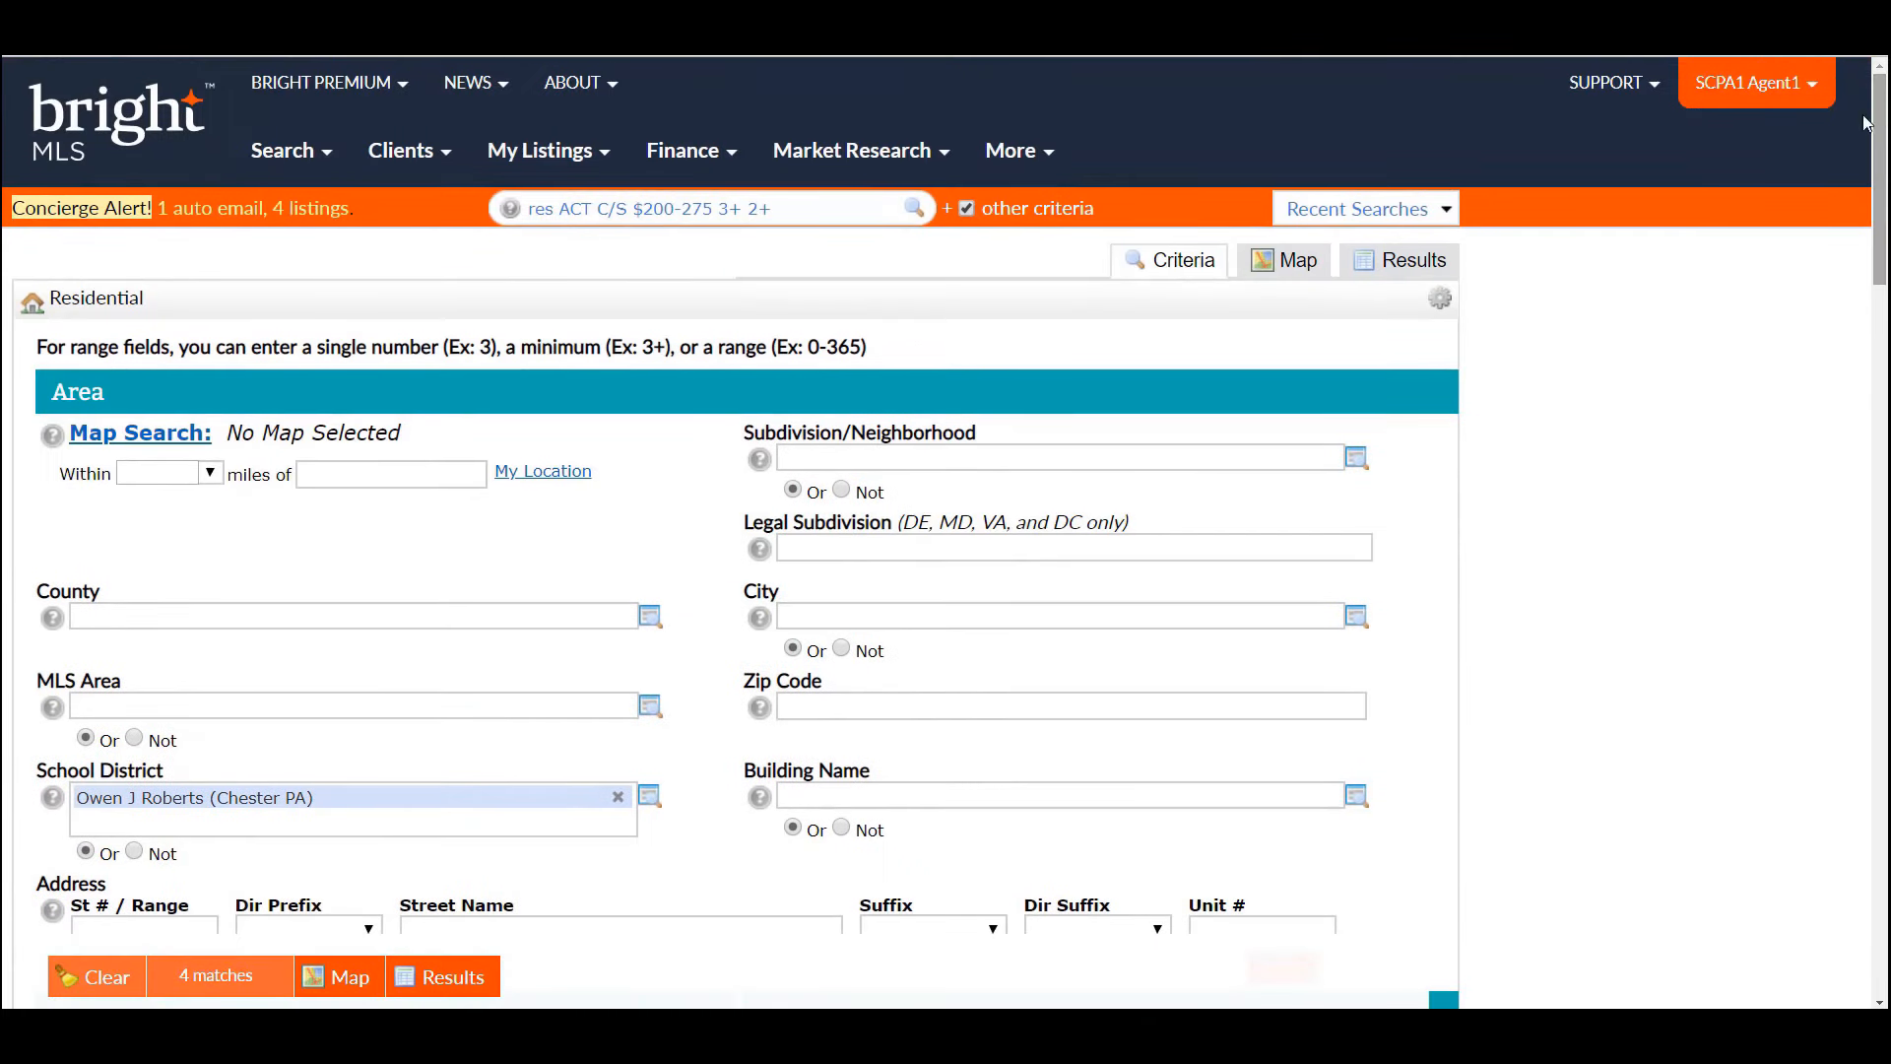
- Show the four matching listings on the map, then as a results list
{"action": "left_click", "coordinate": [1312, 268]}
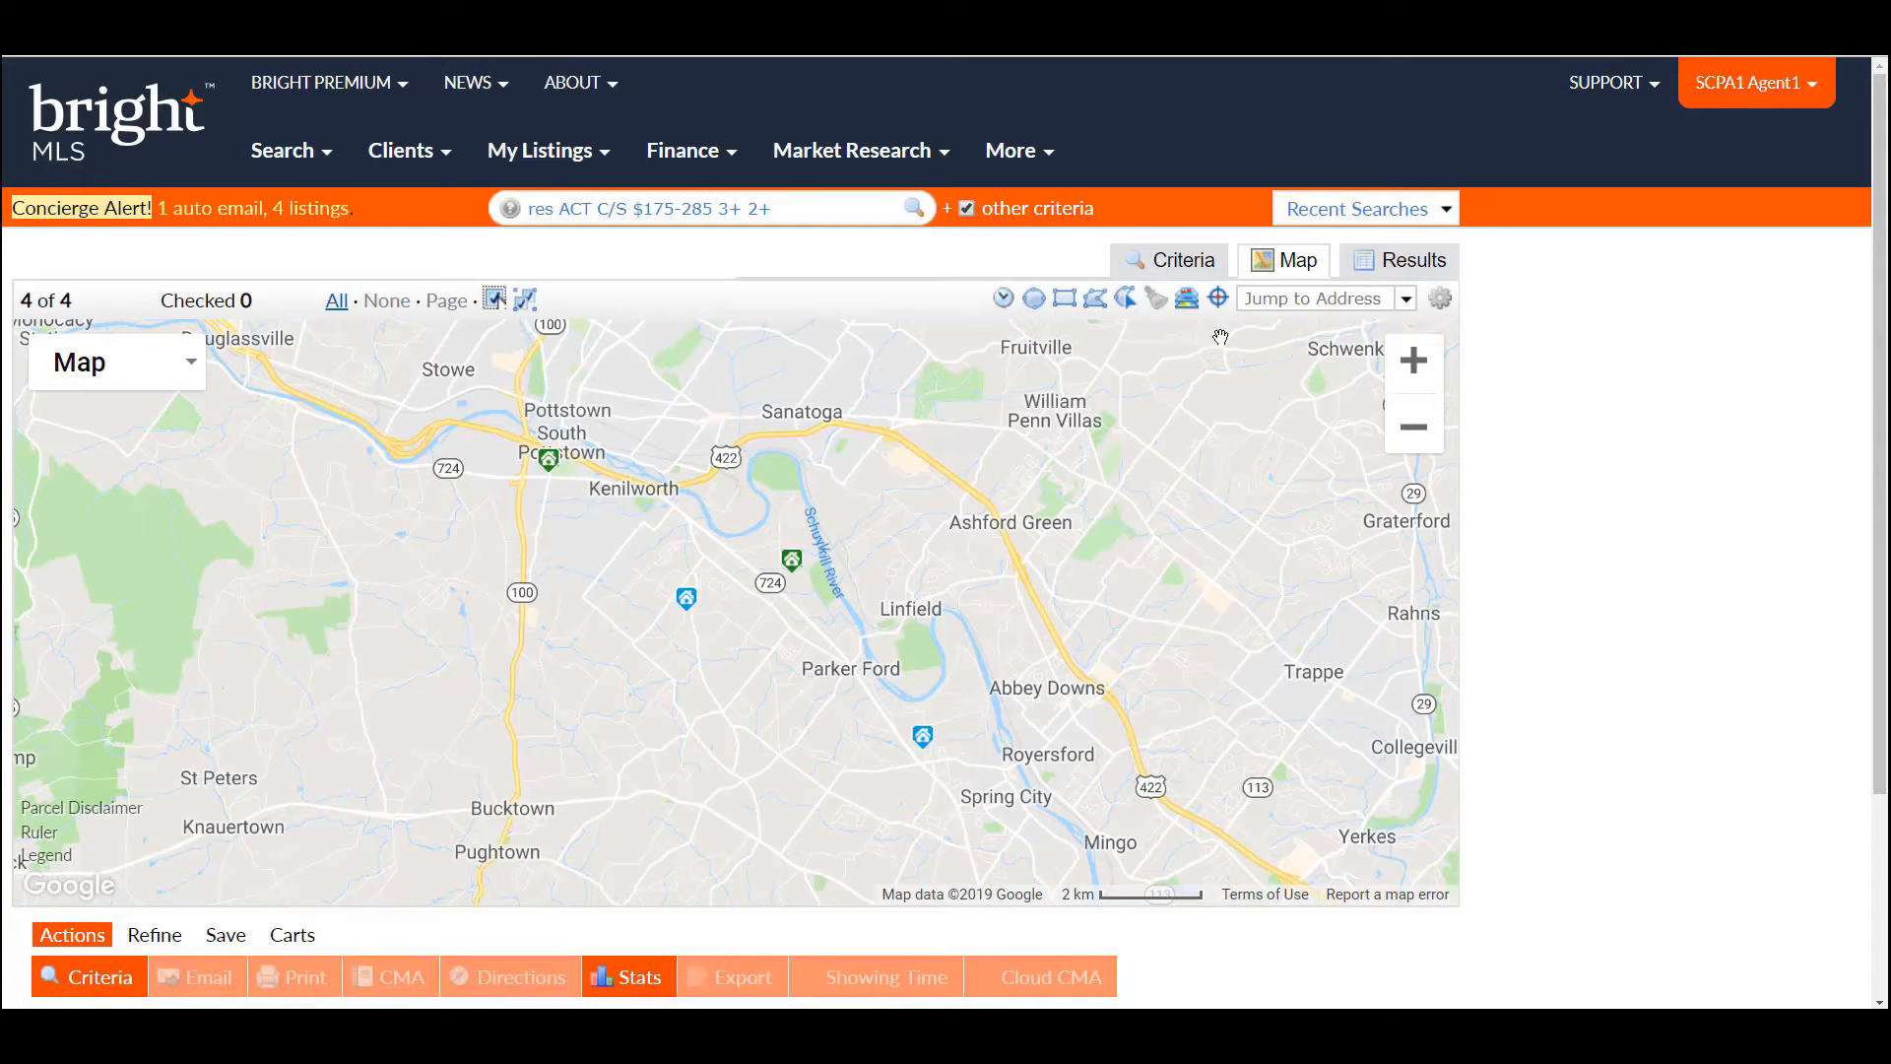
{"action": "left_click", "coordinate": [1410, 271]}
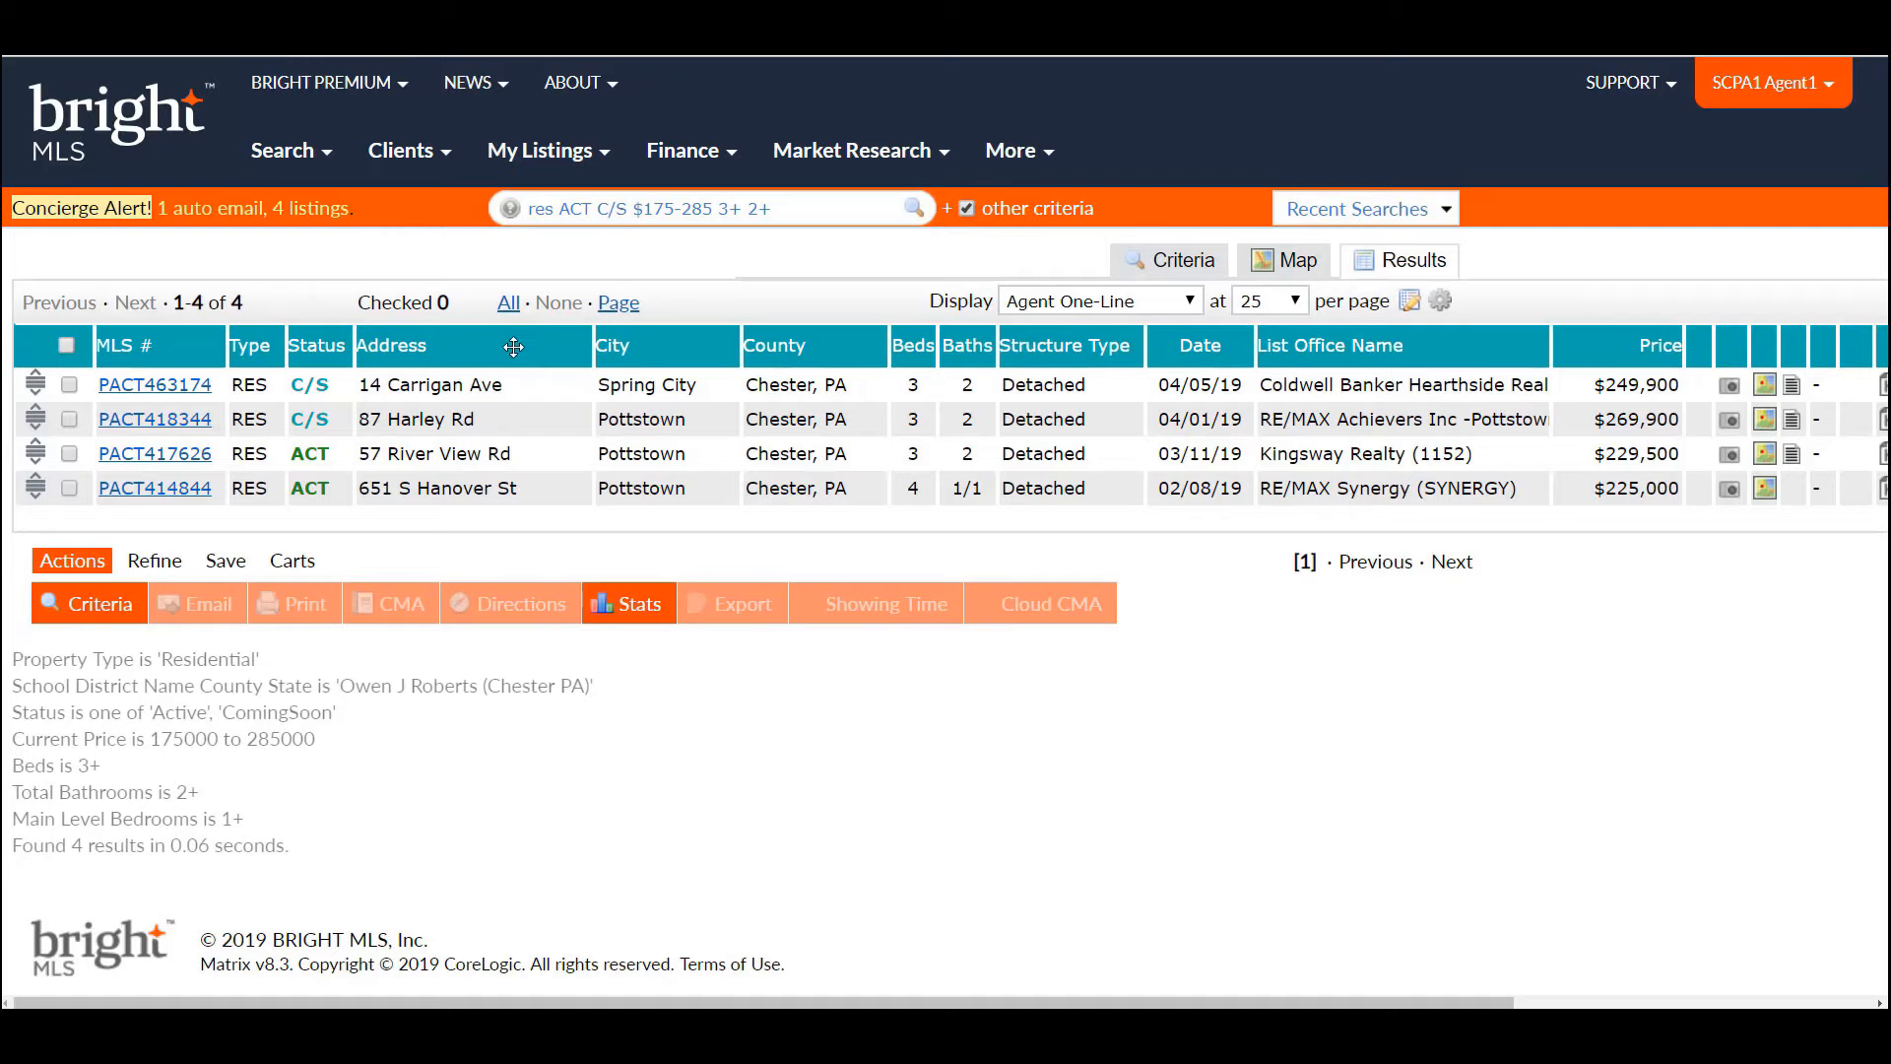
- Insert a Total Garage And Parking Spaces column next to the Address column
{"action": "left_click", "coordinate": [514, 347]}
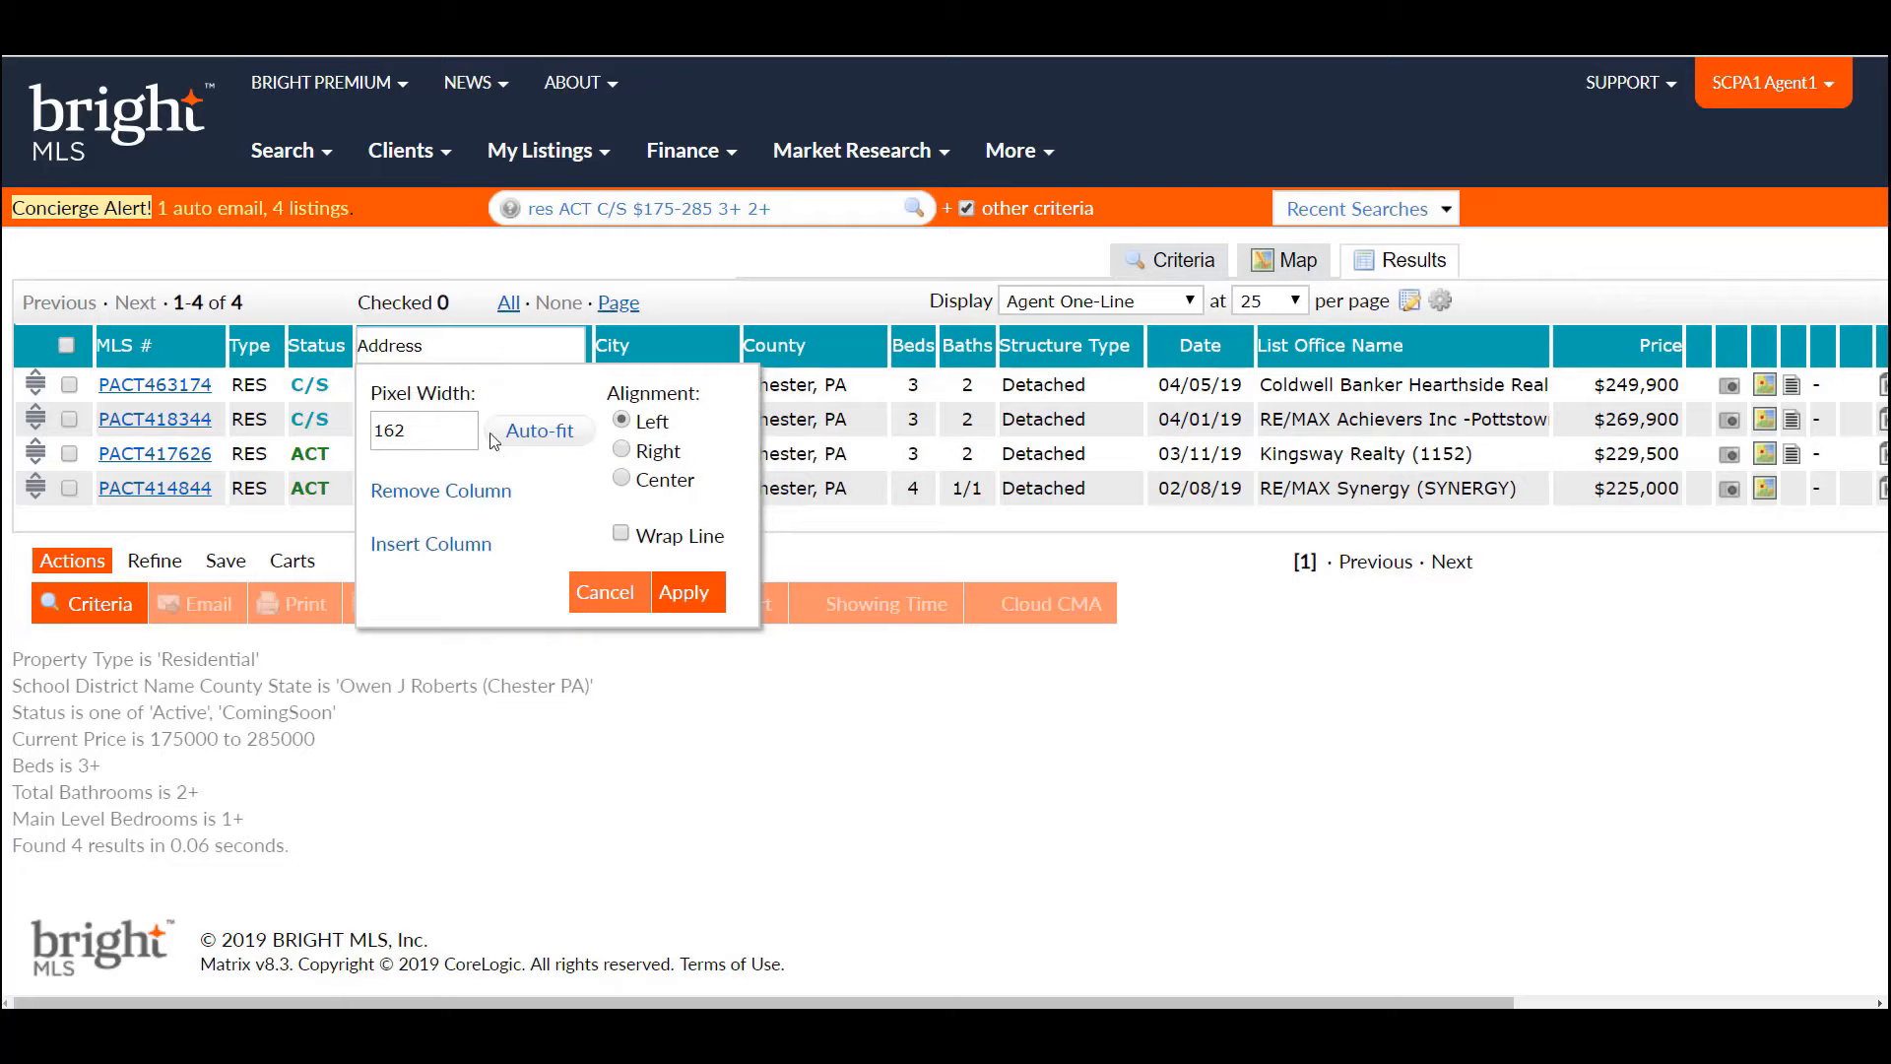
{"action": "left_click", "coordinate": [460, 547]}
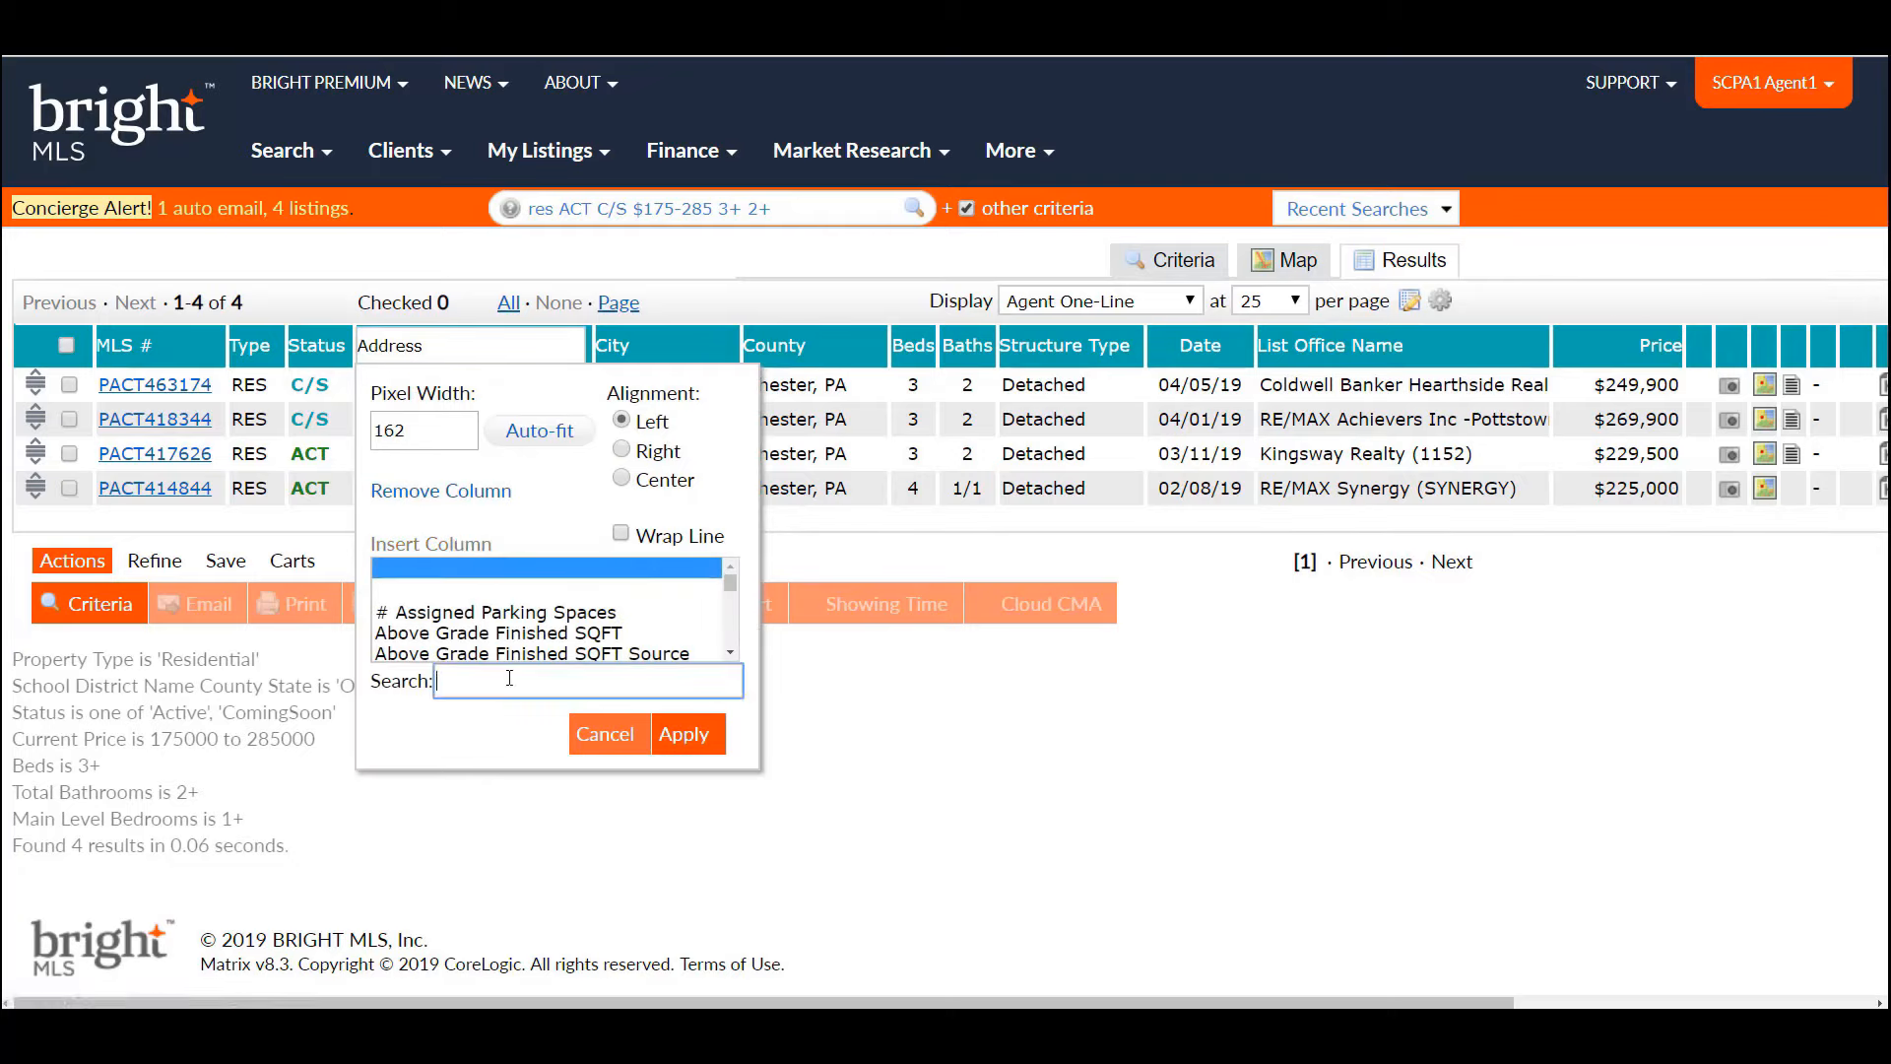
{"action": "type", "text": "Parking"}
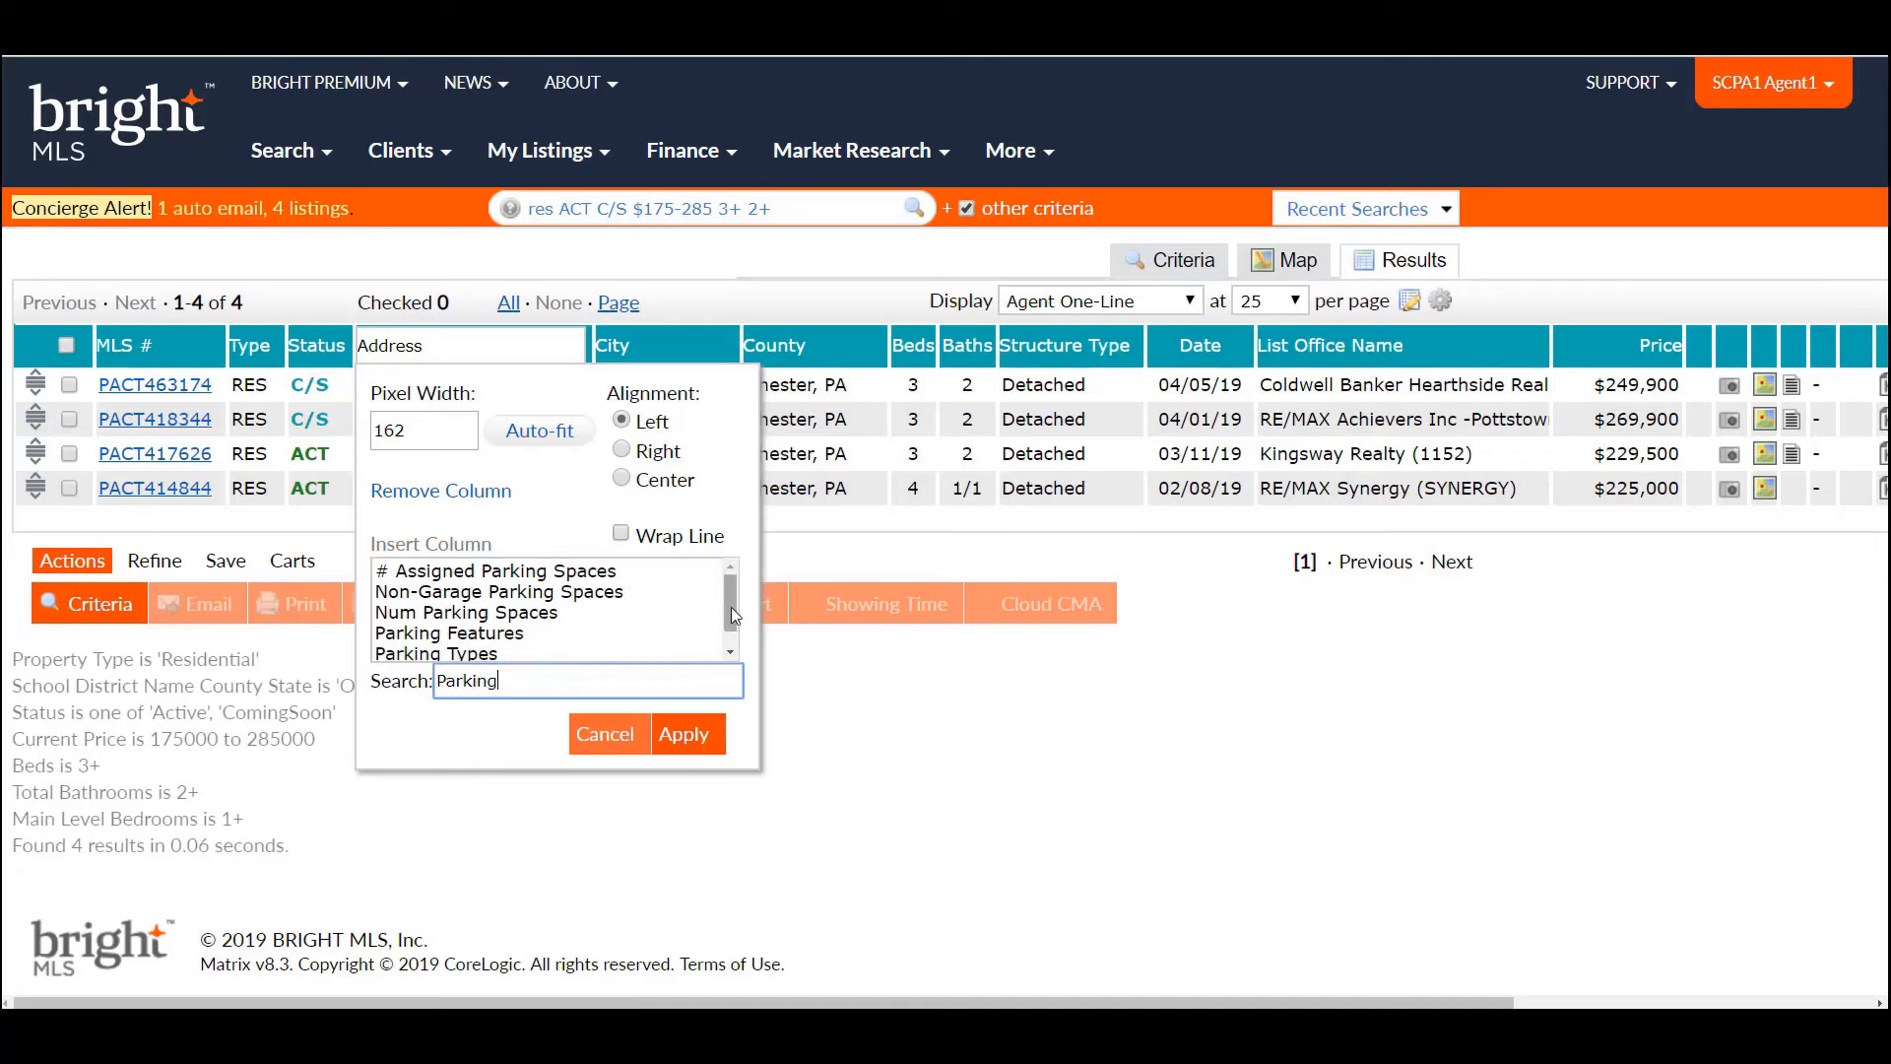
{"action": "left_click_drag", "start_coordinate": [730, 600], "coordinate": [731, 629]}
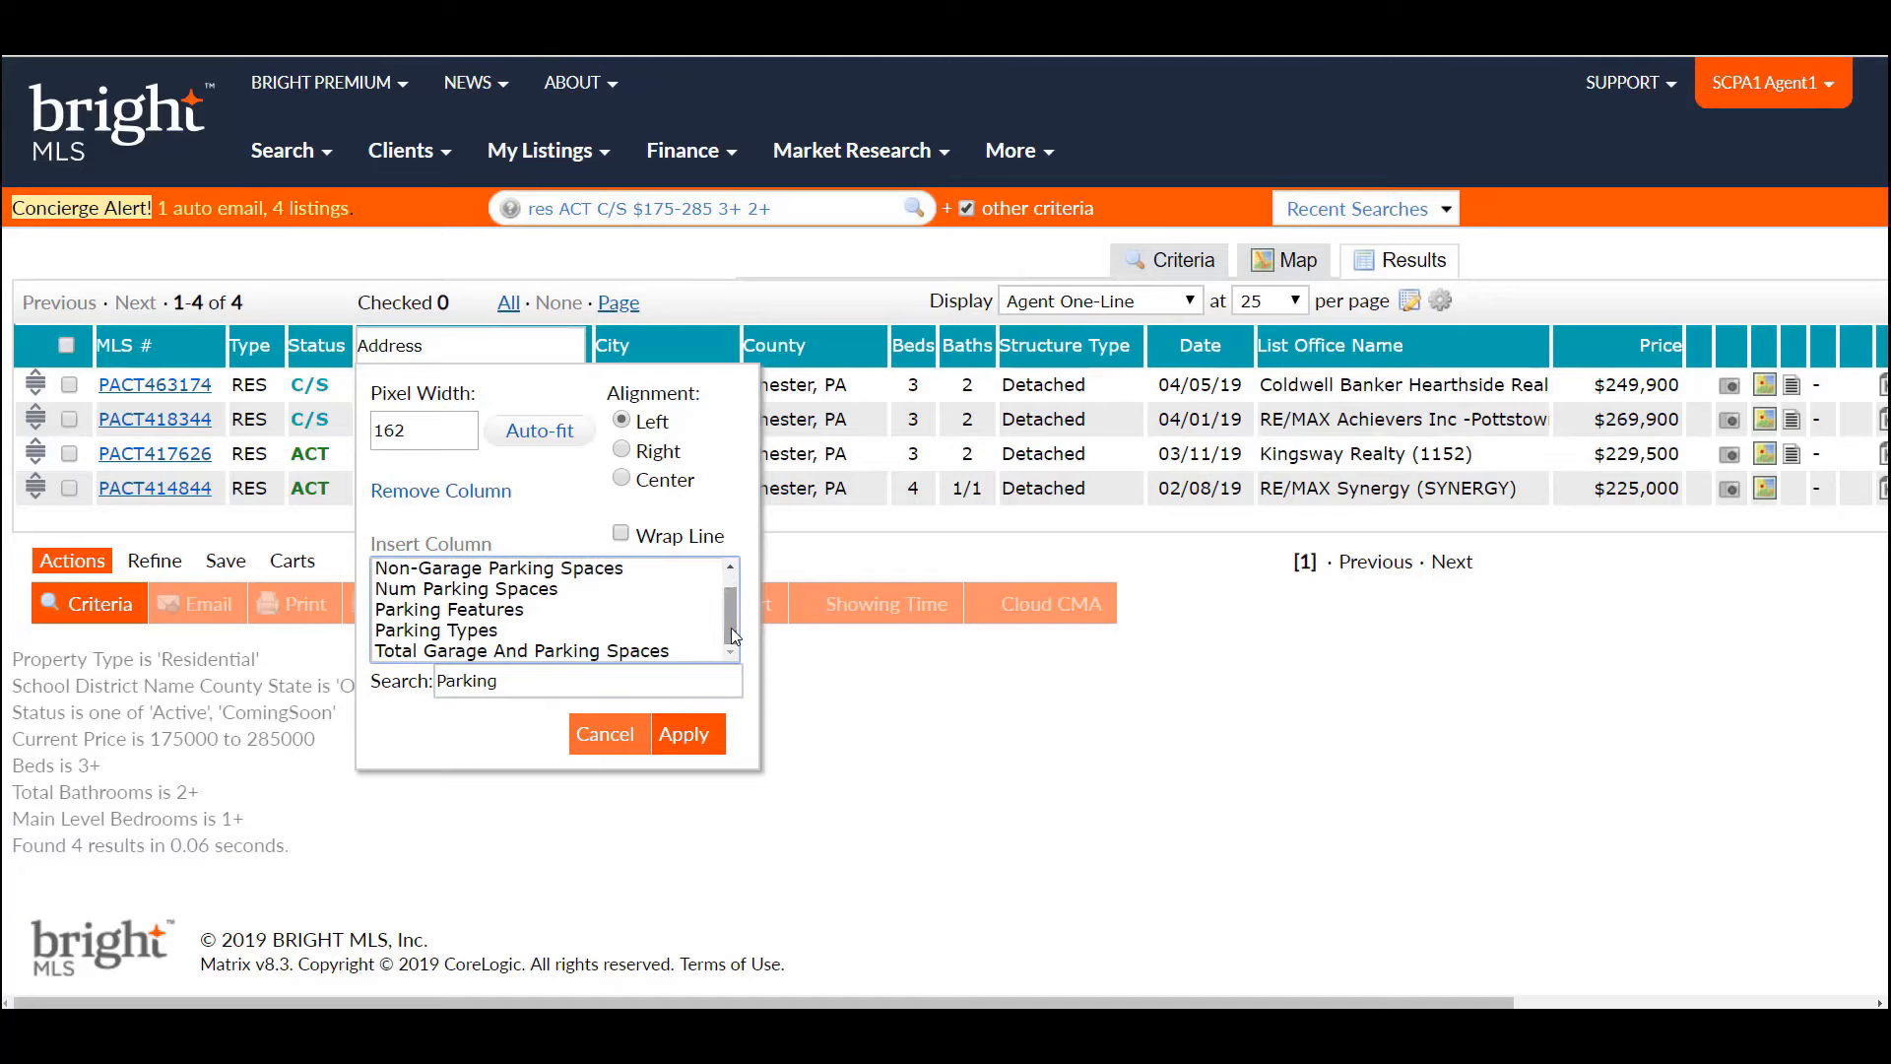
{"action": "left_click", "coordinate": [641, 652]}
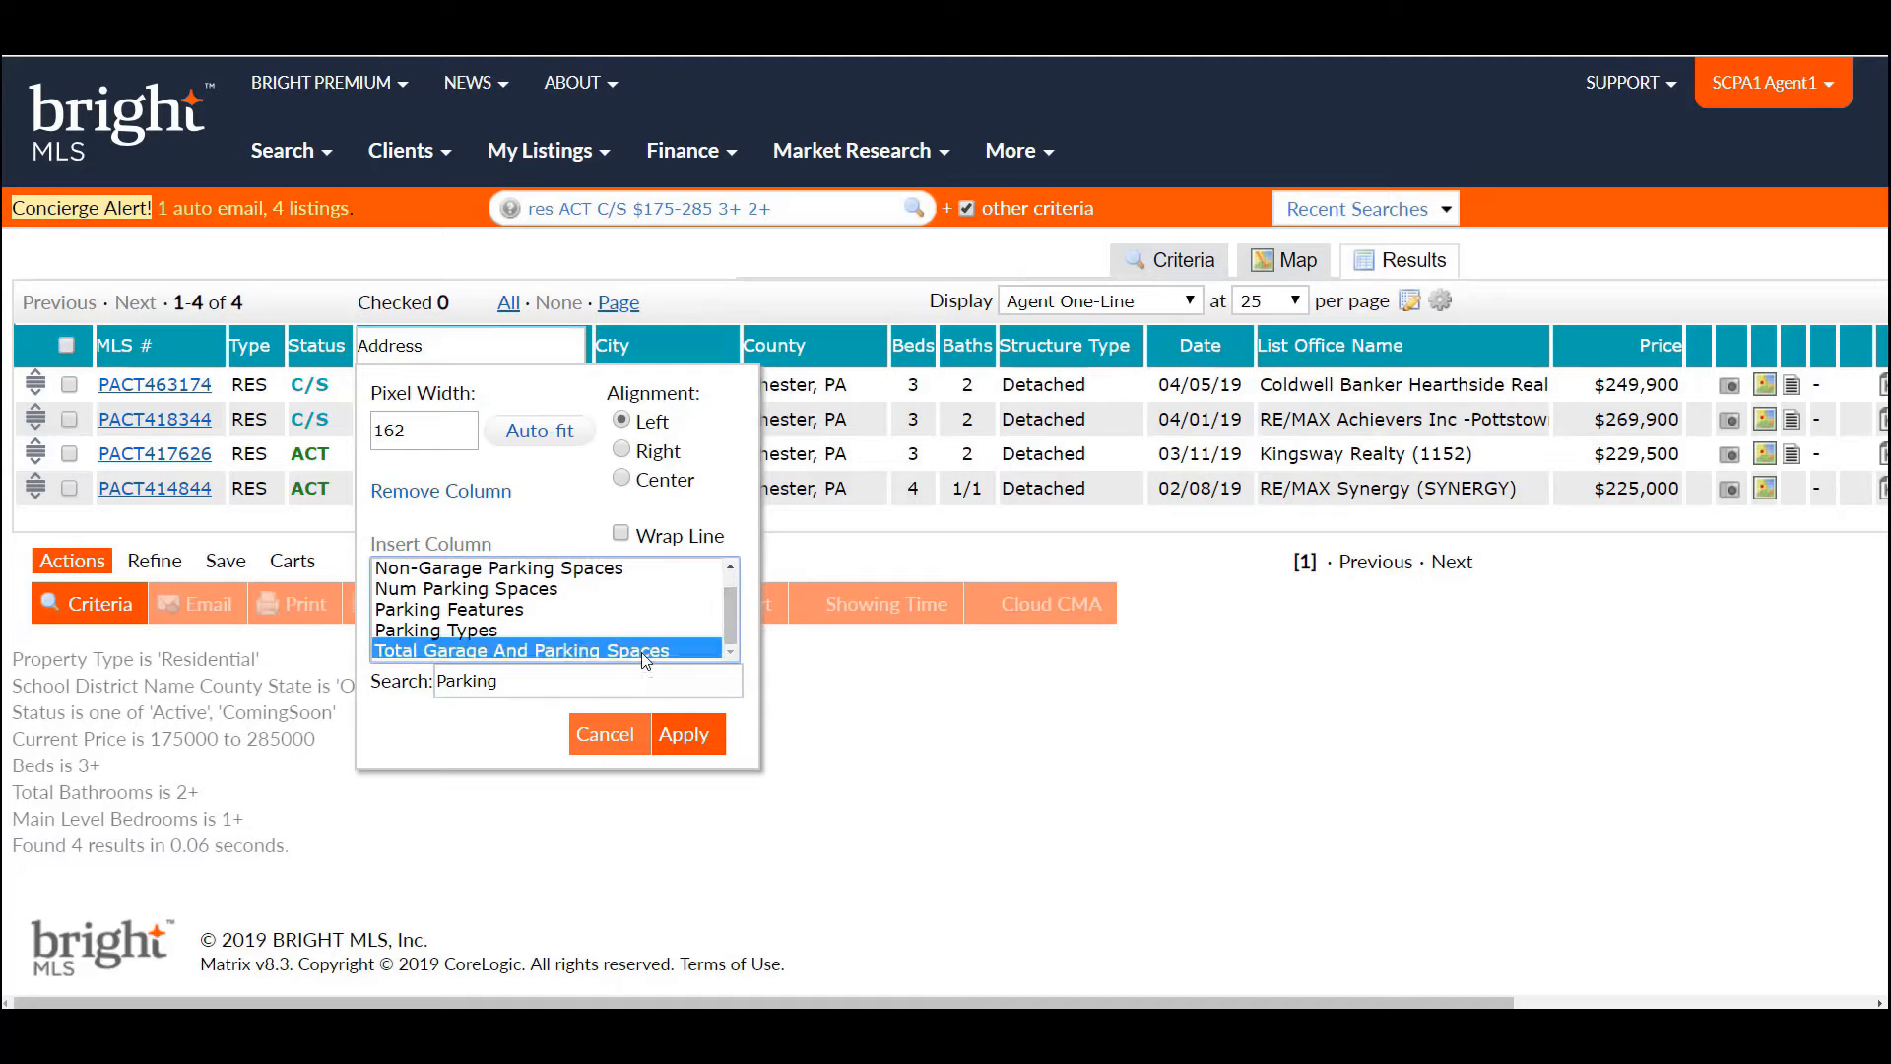
{"action": "left_click", "coordinate": [693, 739]}
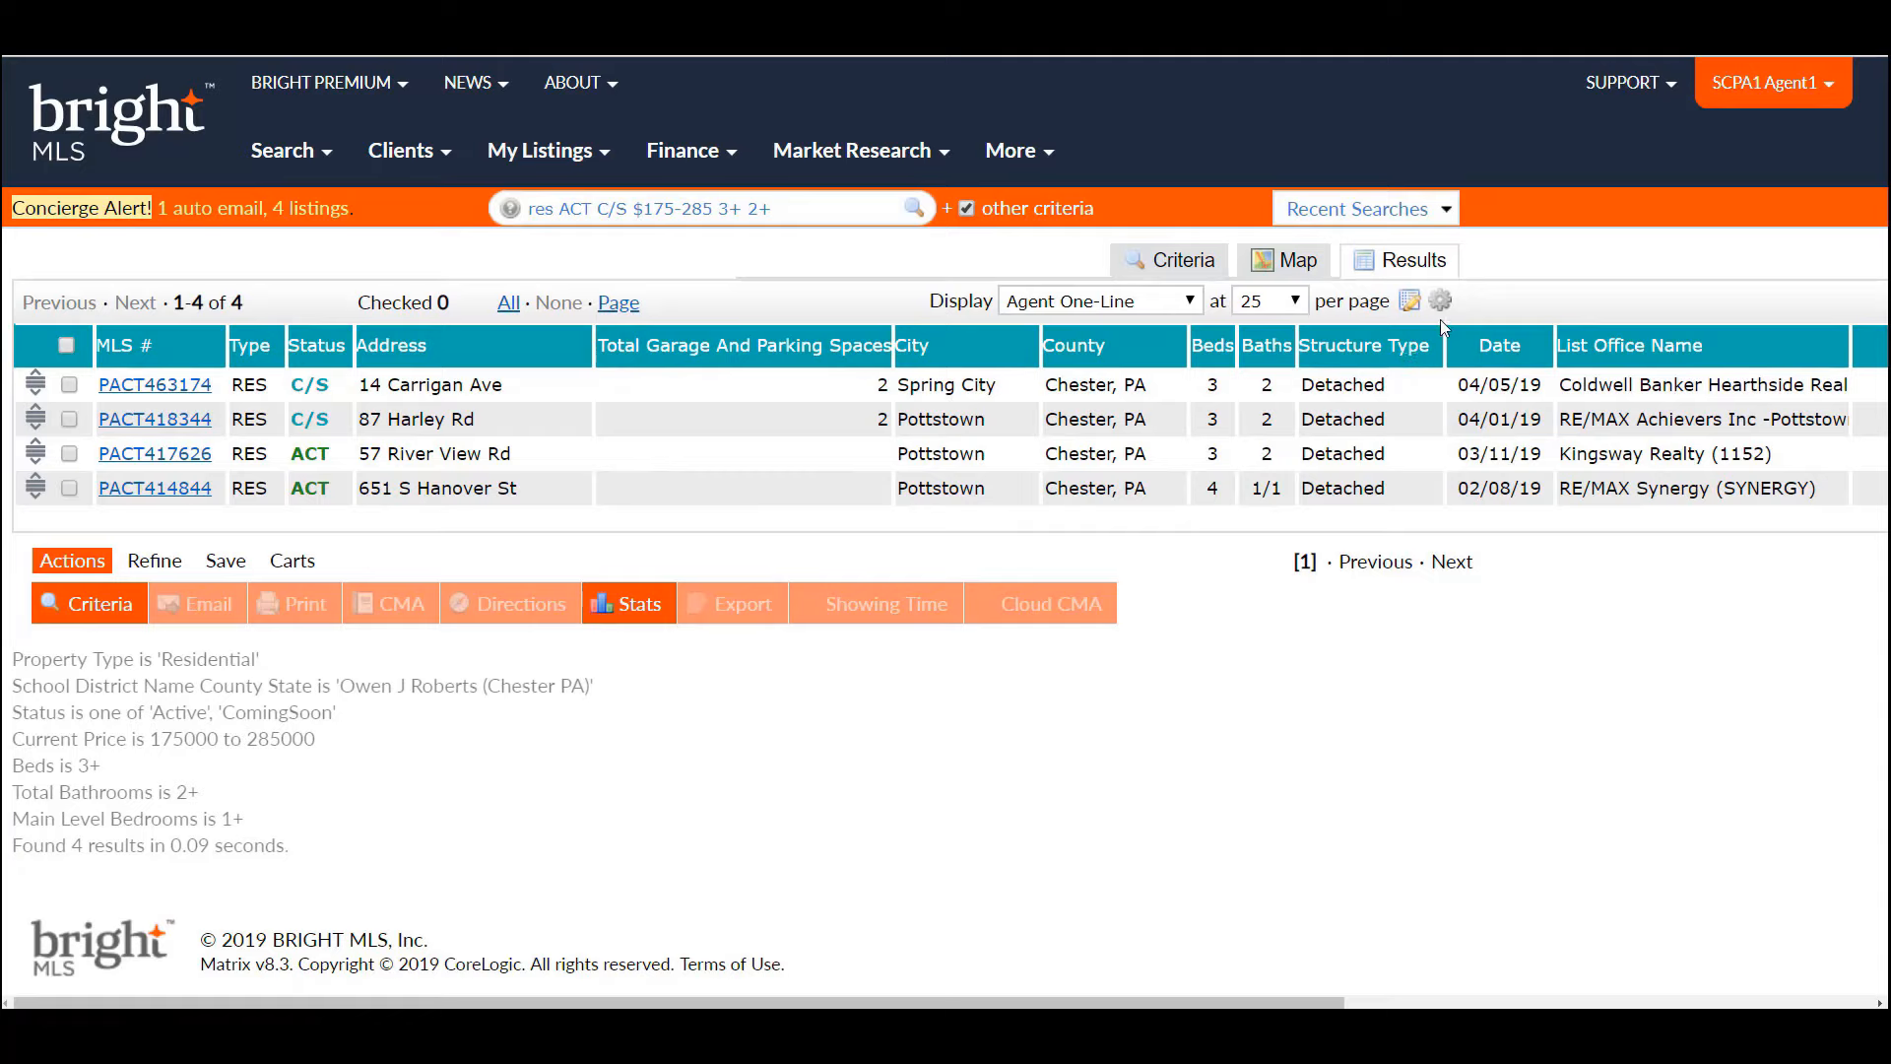
- Save the results layout as a copy, with the display name set to the client's first name
{"action": "left_click", "coordinate": [1409, 301]}
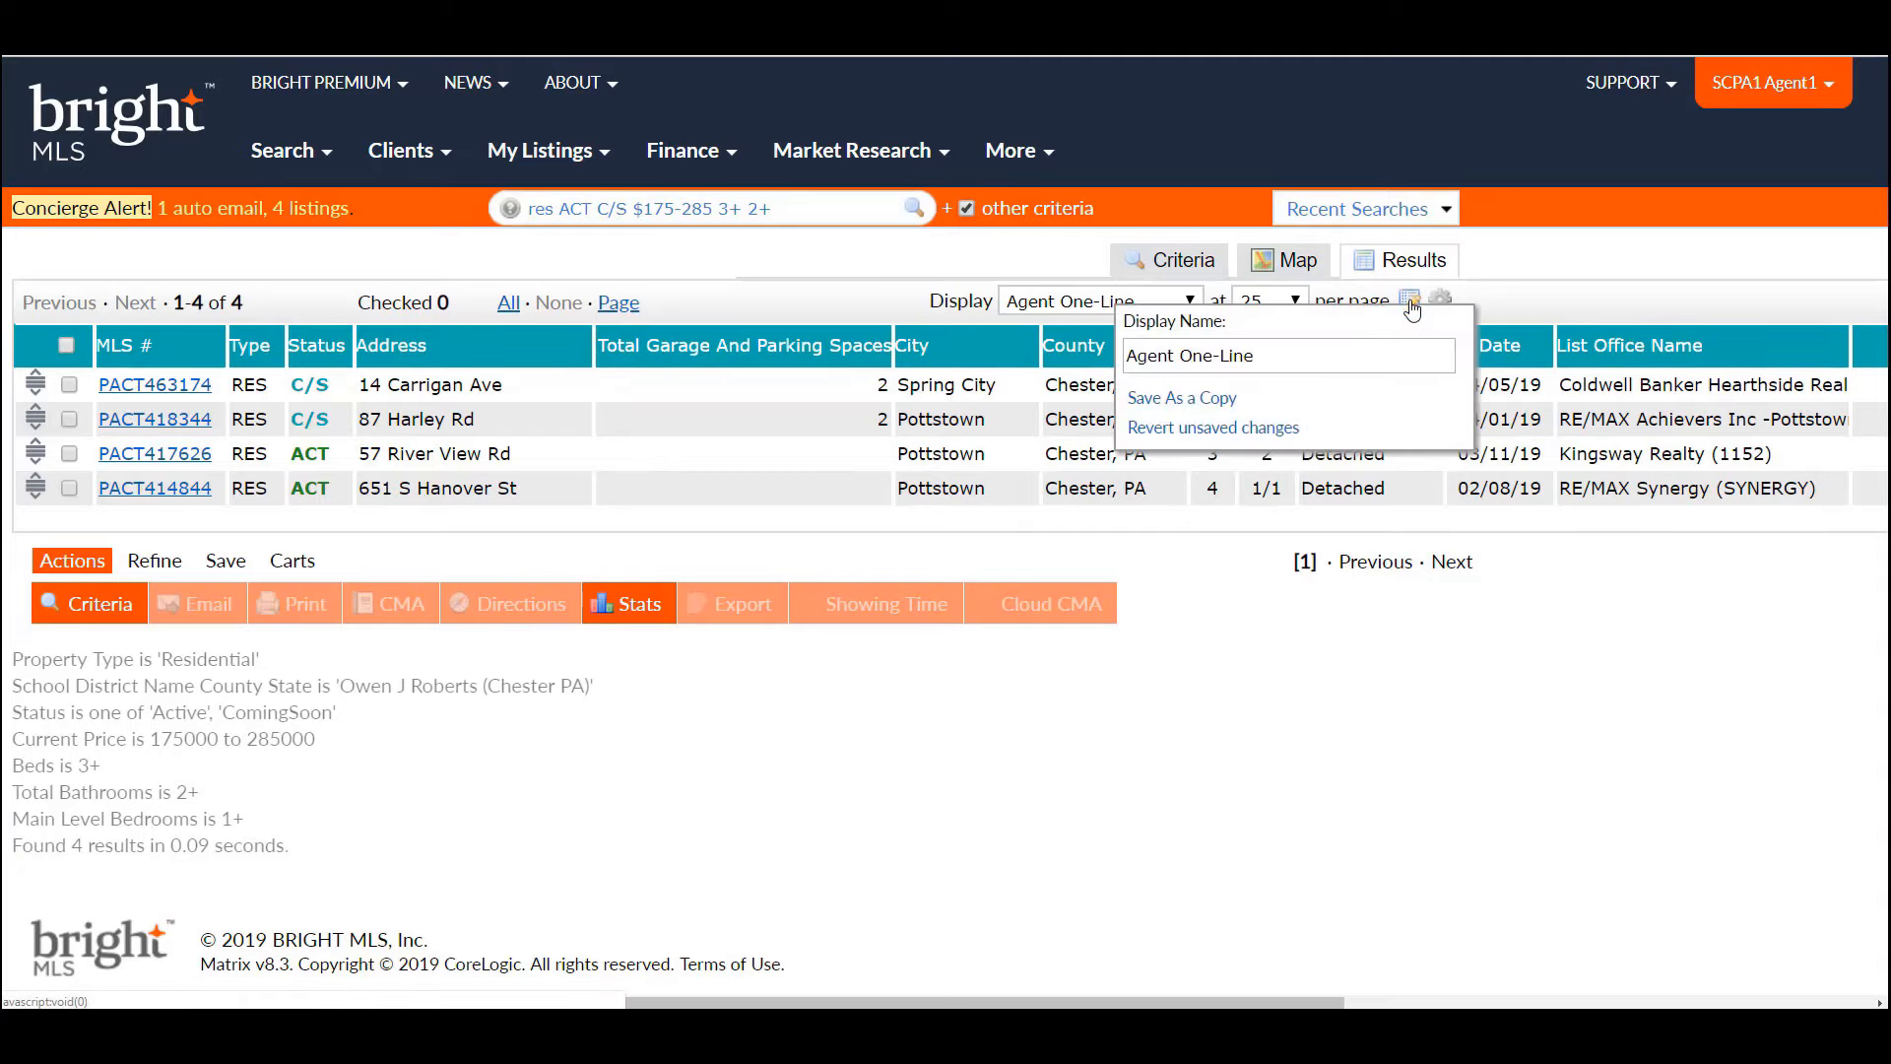
{"action": "left_click_drag", "start_coordinate": [1344, 345], "coordinate": [1097, 357]}
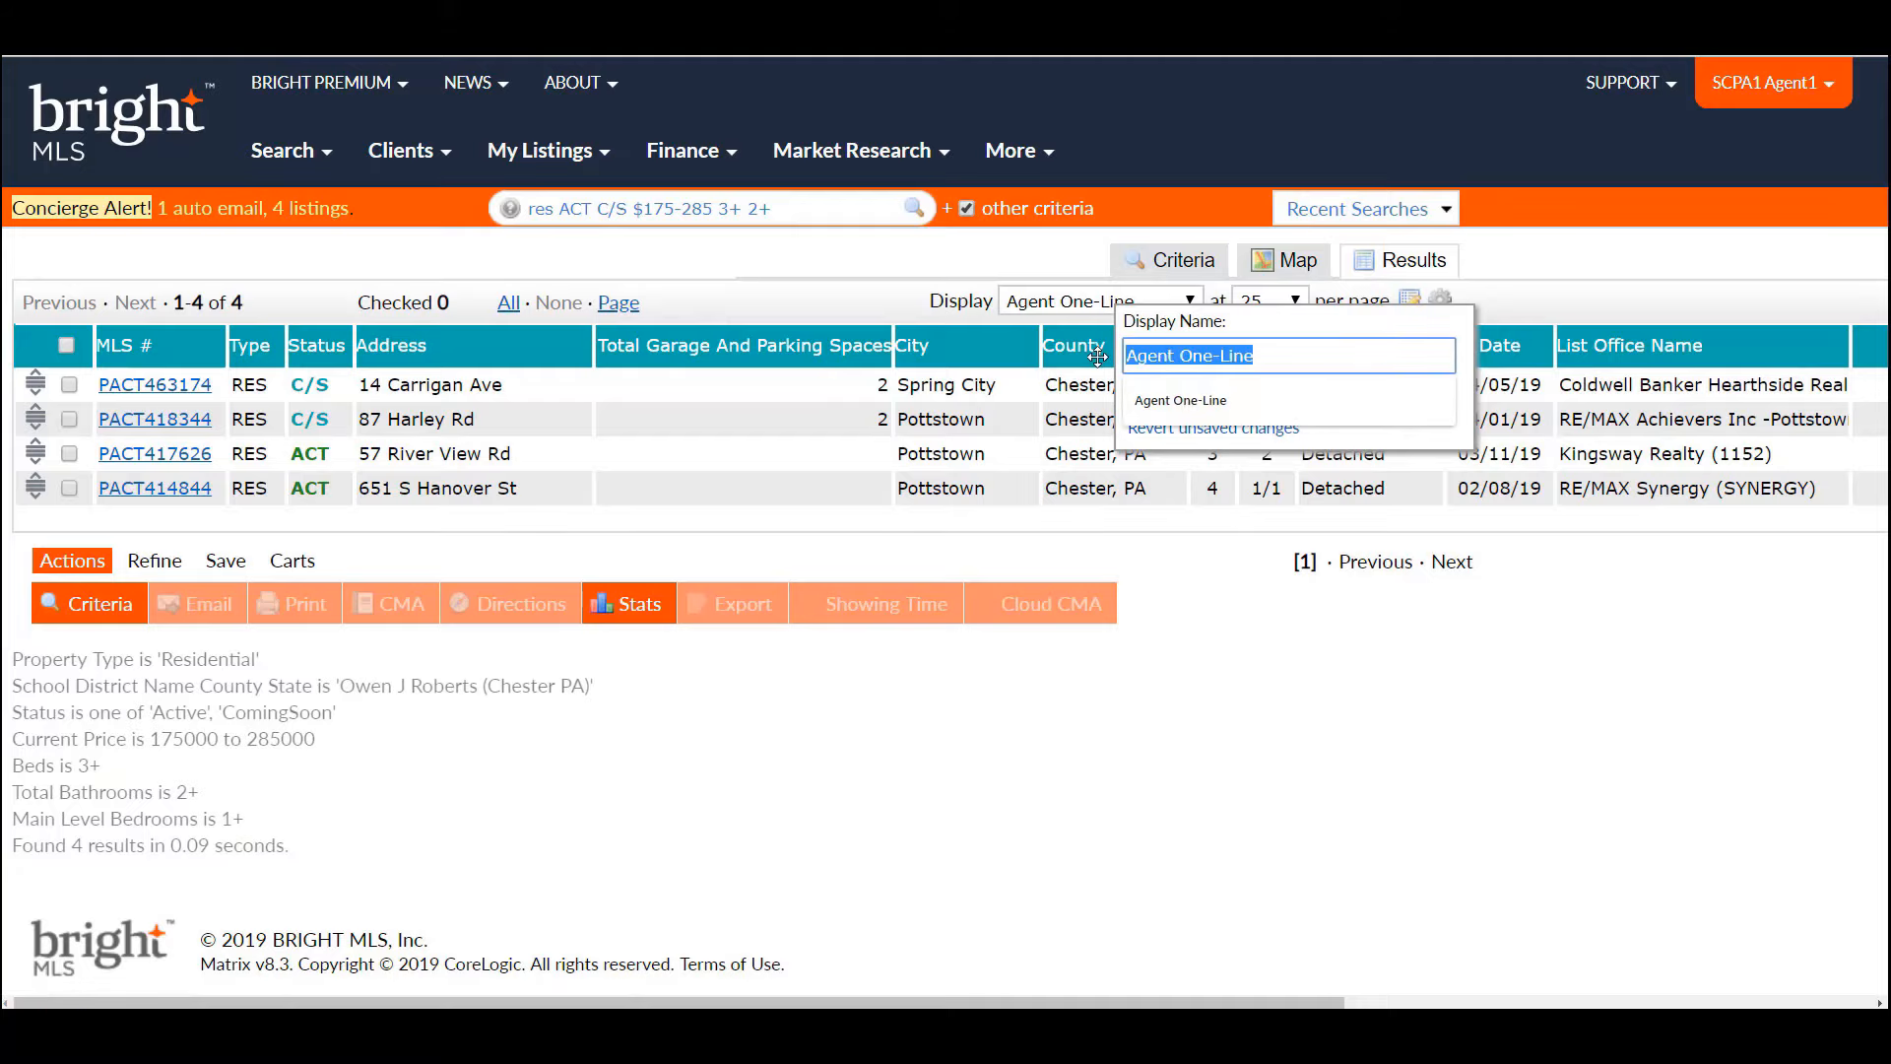
{"action": "type", "text": "Lisa"}
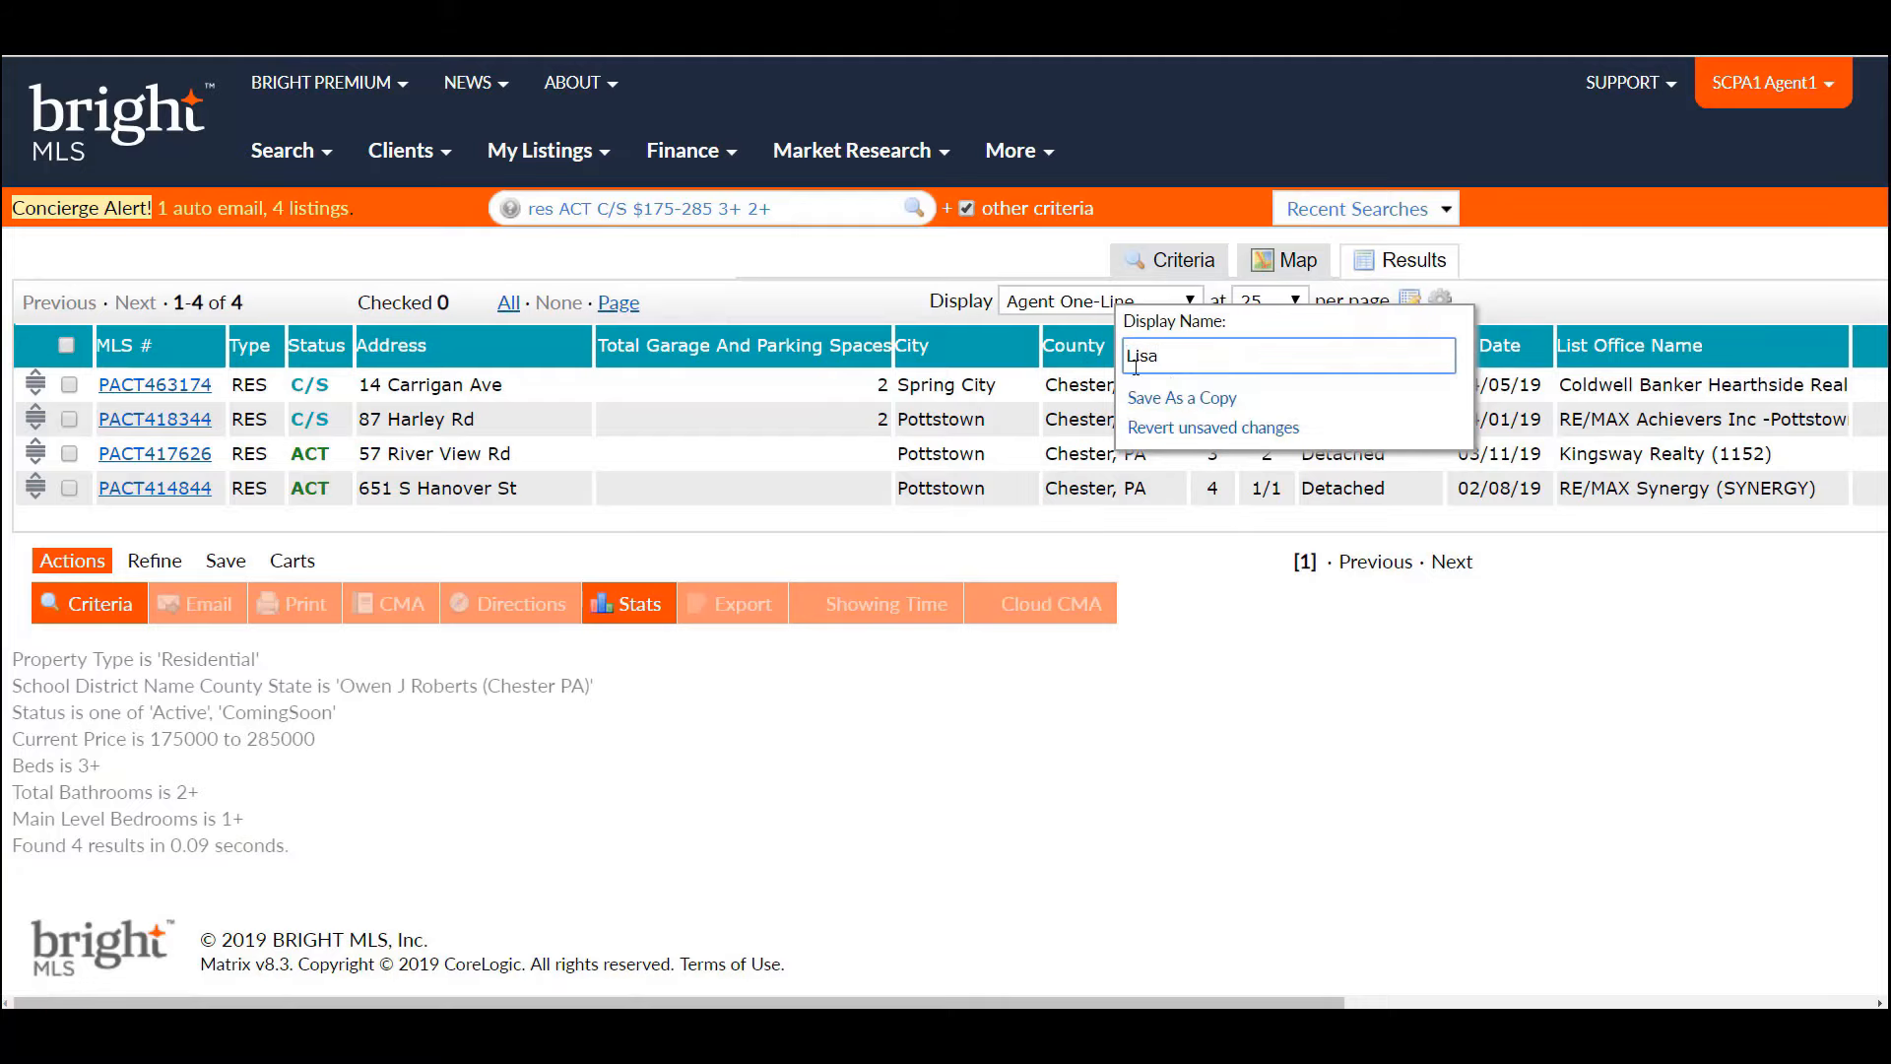
{"action": "left_click", "coordinate": [1182, 398]}
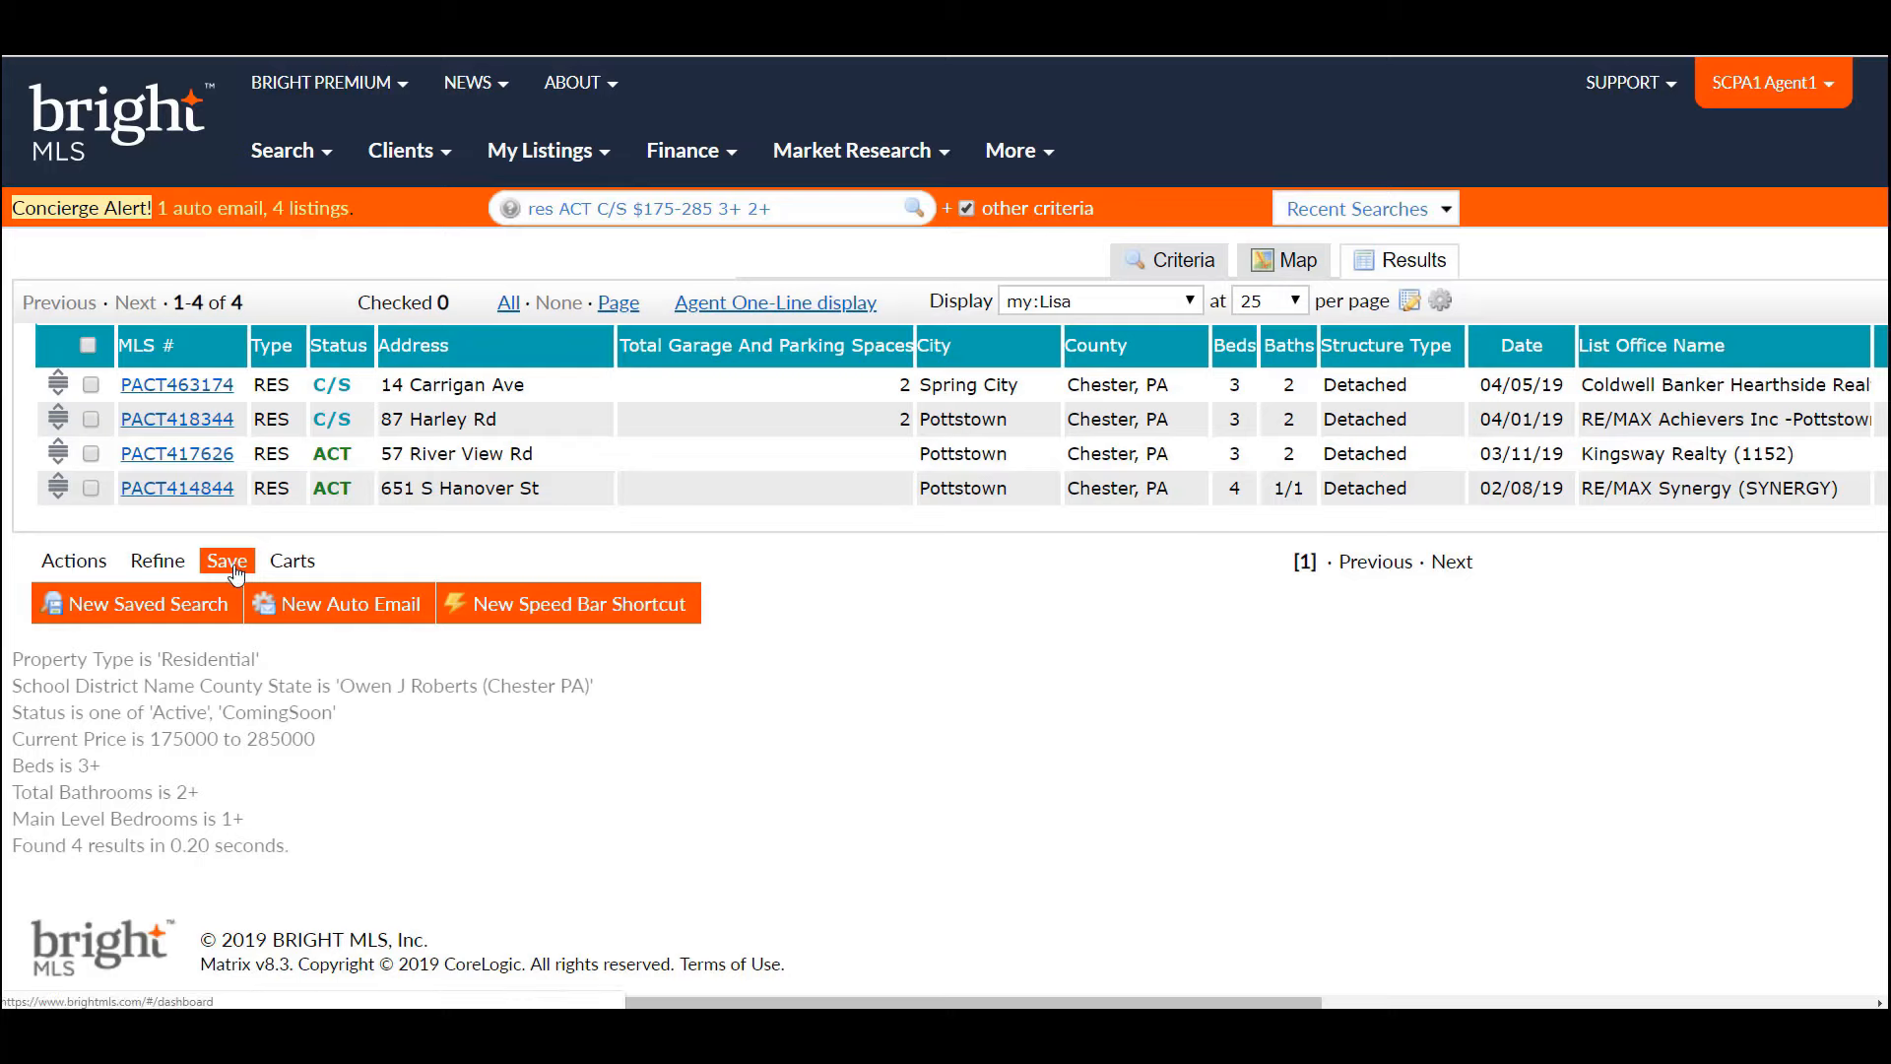
- Create a new auto email from these results and address it to the client's contact
{"action": "left_click", "coordinate": [330, 606]}
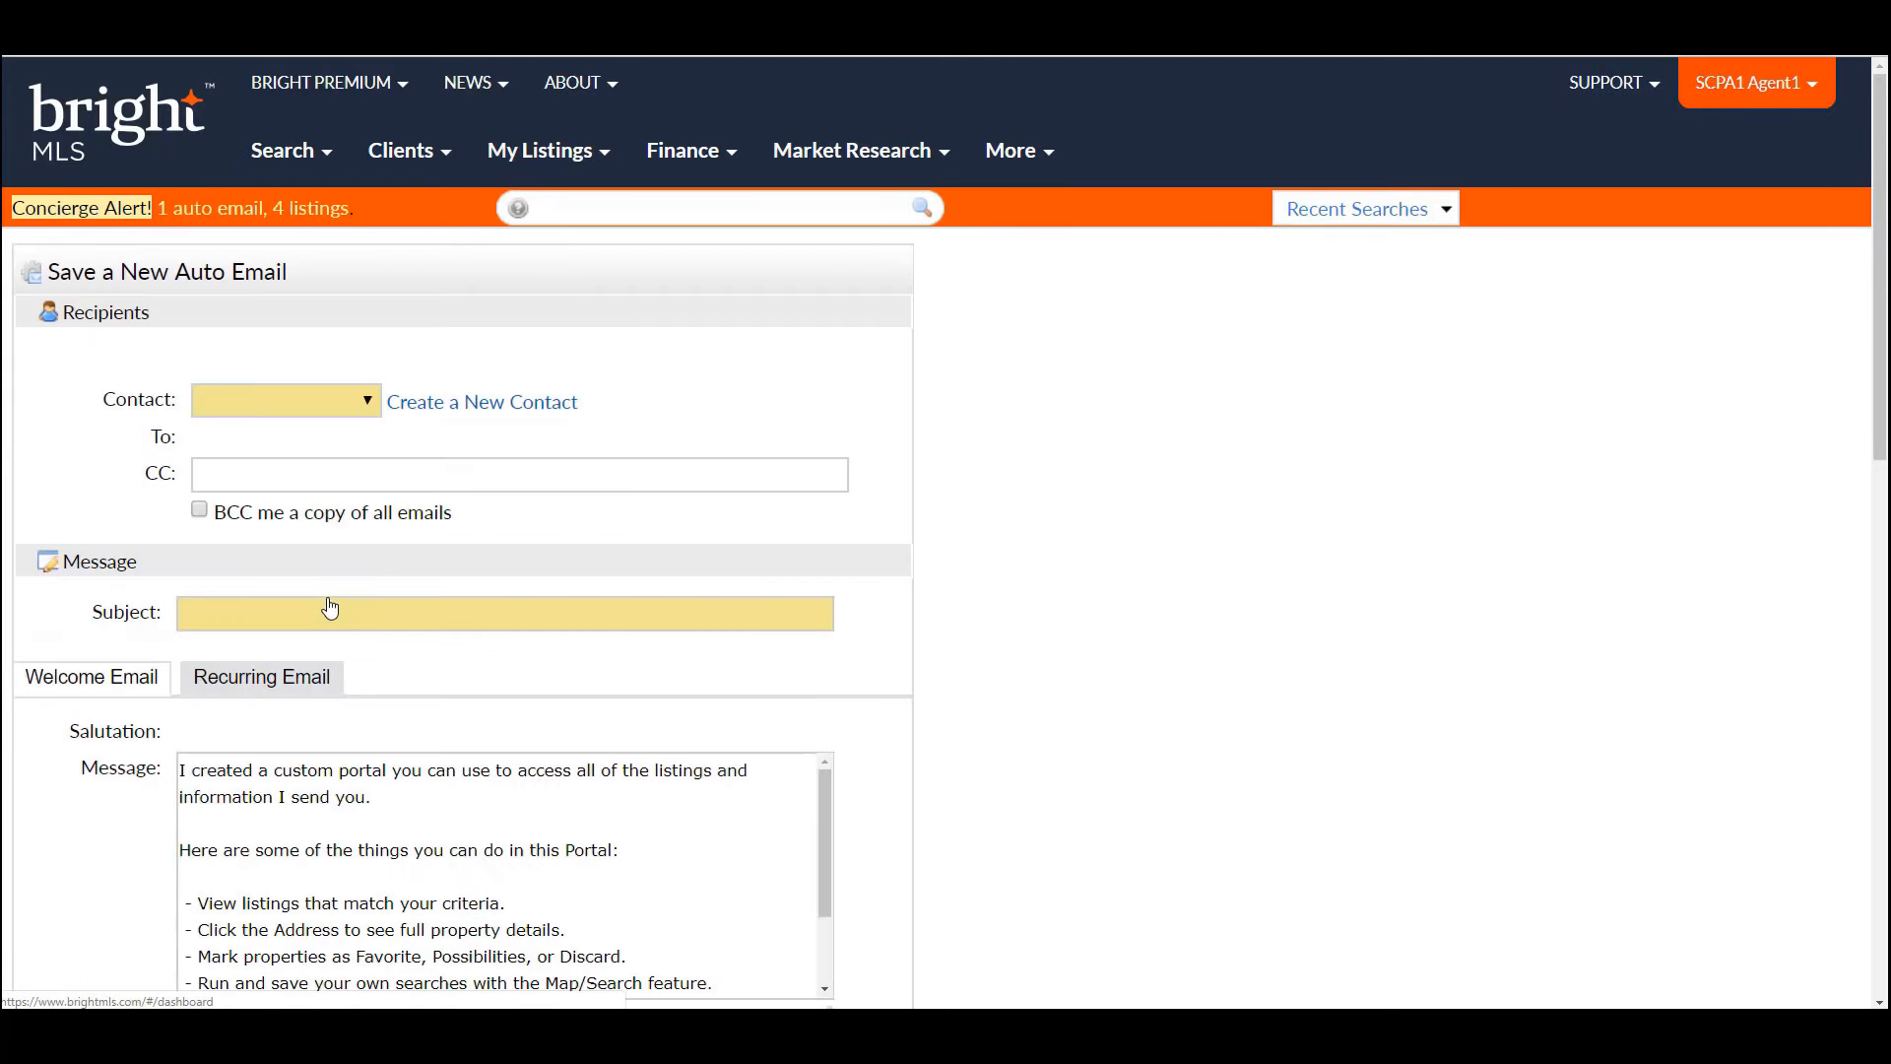
{"action": "left_click", "coordinate": [369, 400]}
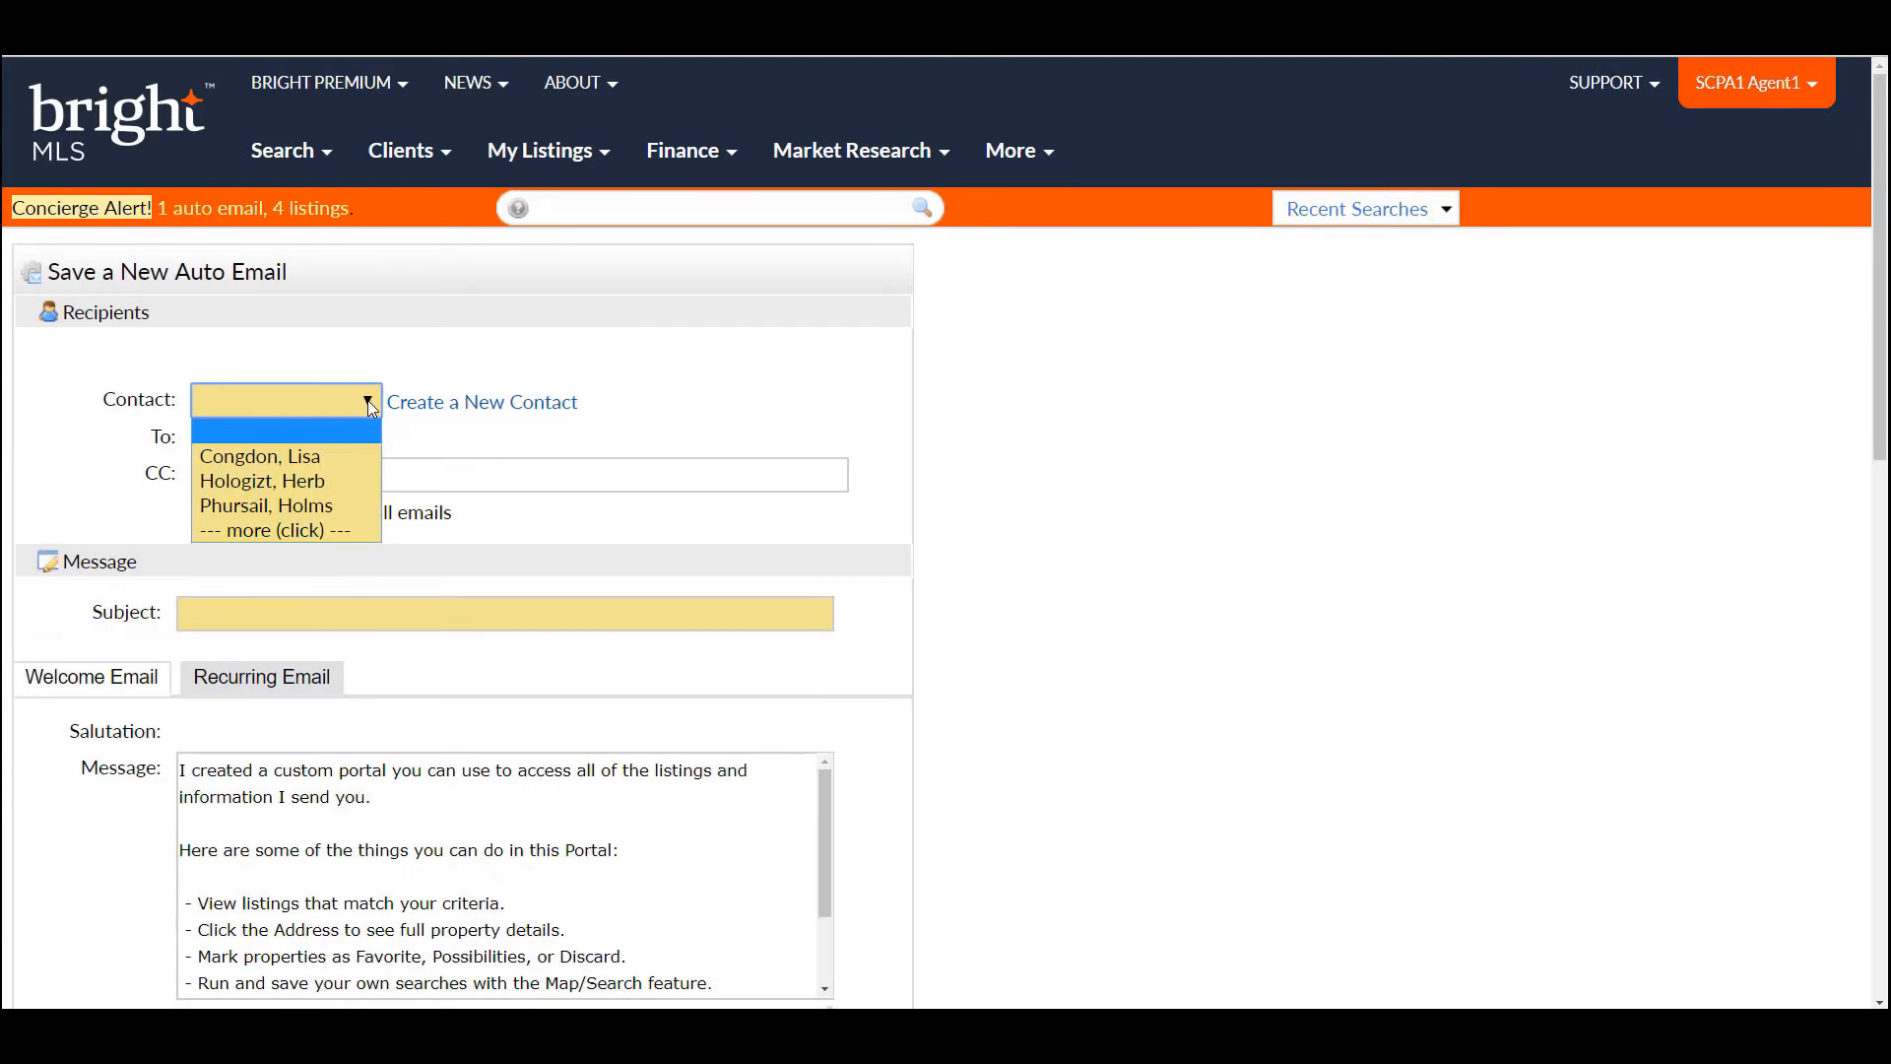
{"action": "left_click", "coordinate": [351, 459]}
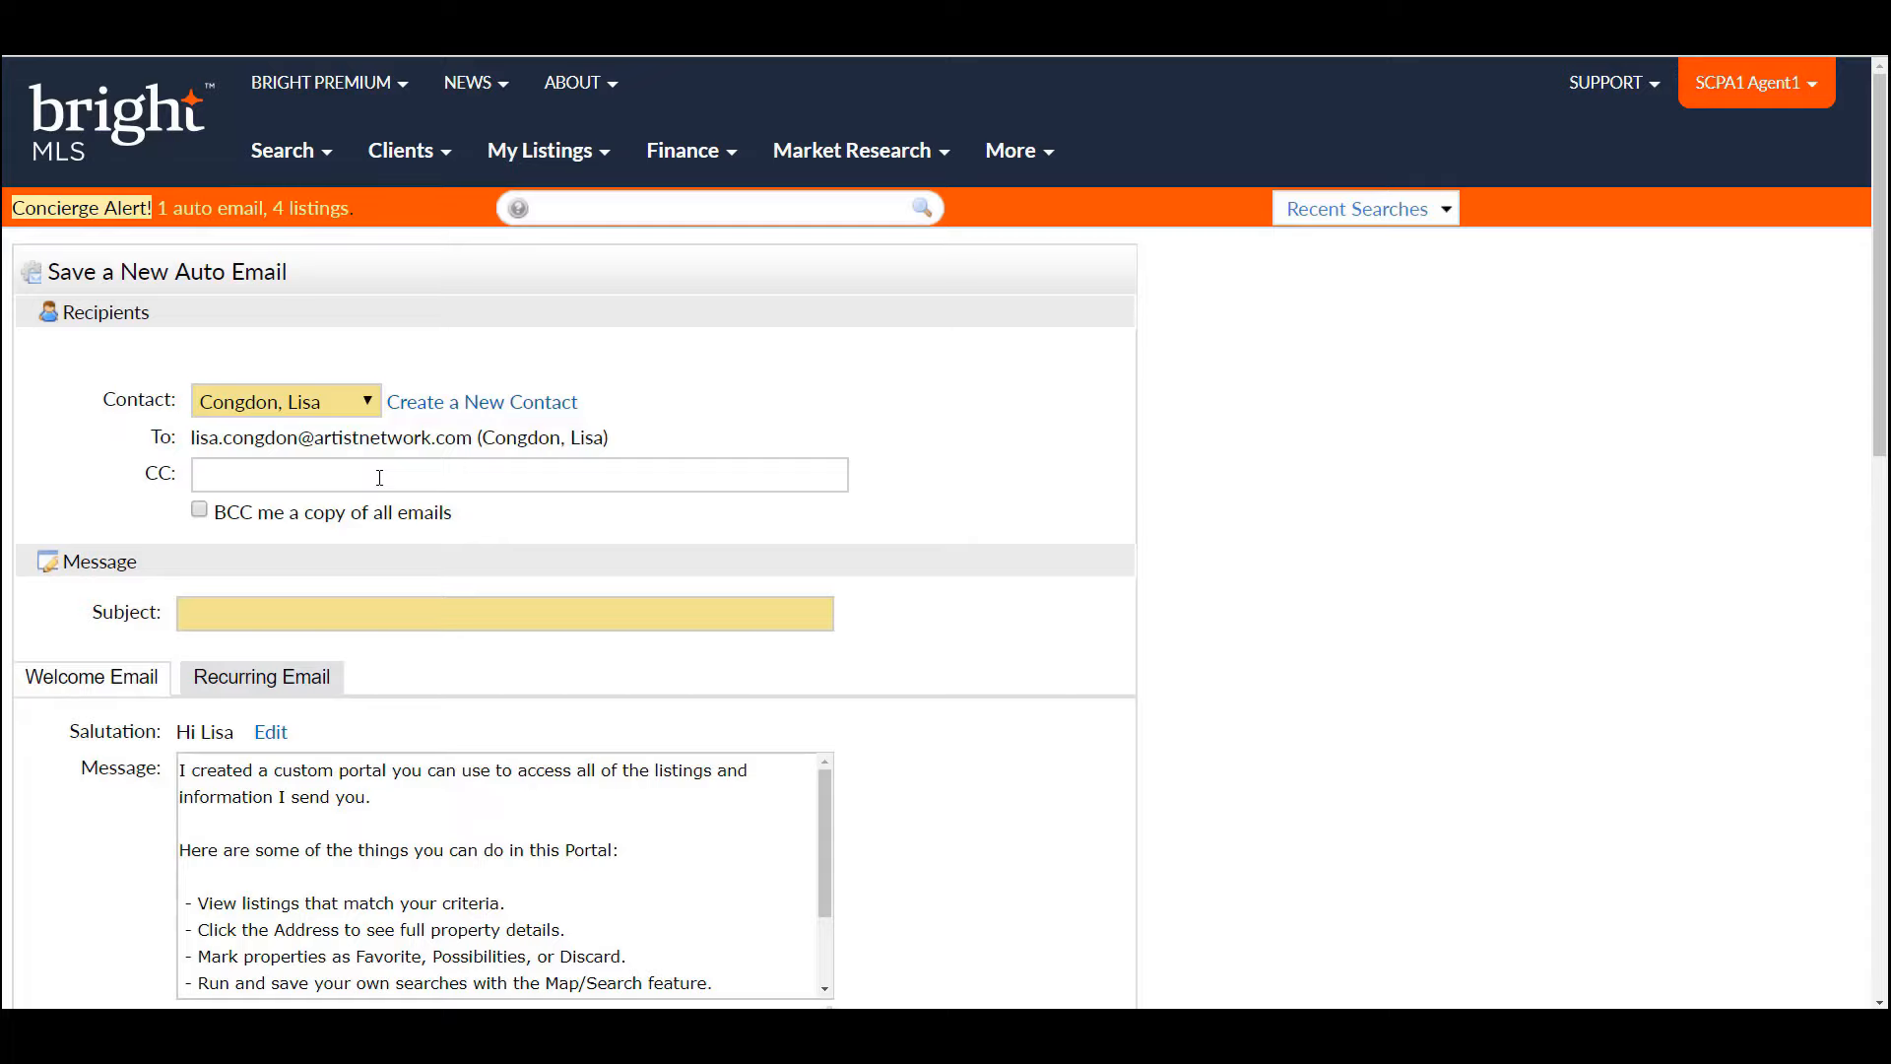
- Enter 'Homes from Owen J. Roberts' as the auto email's subject line
{"action": "left_click", "coordinate": [285, 615]}
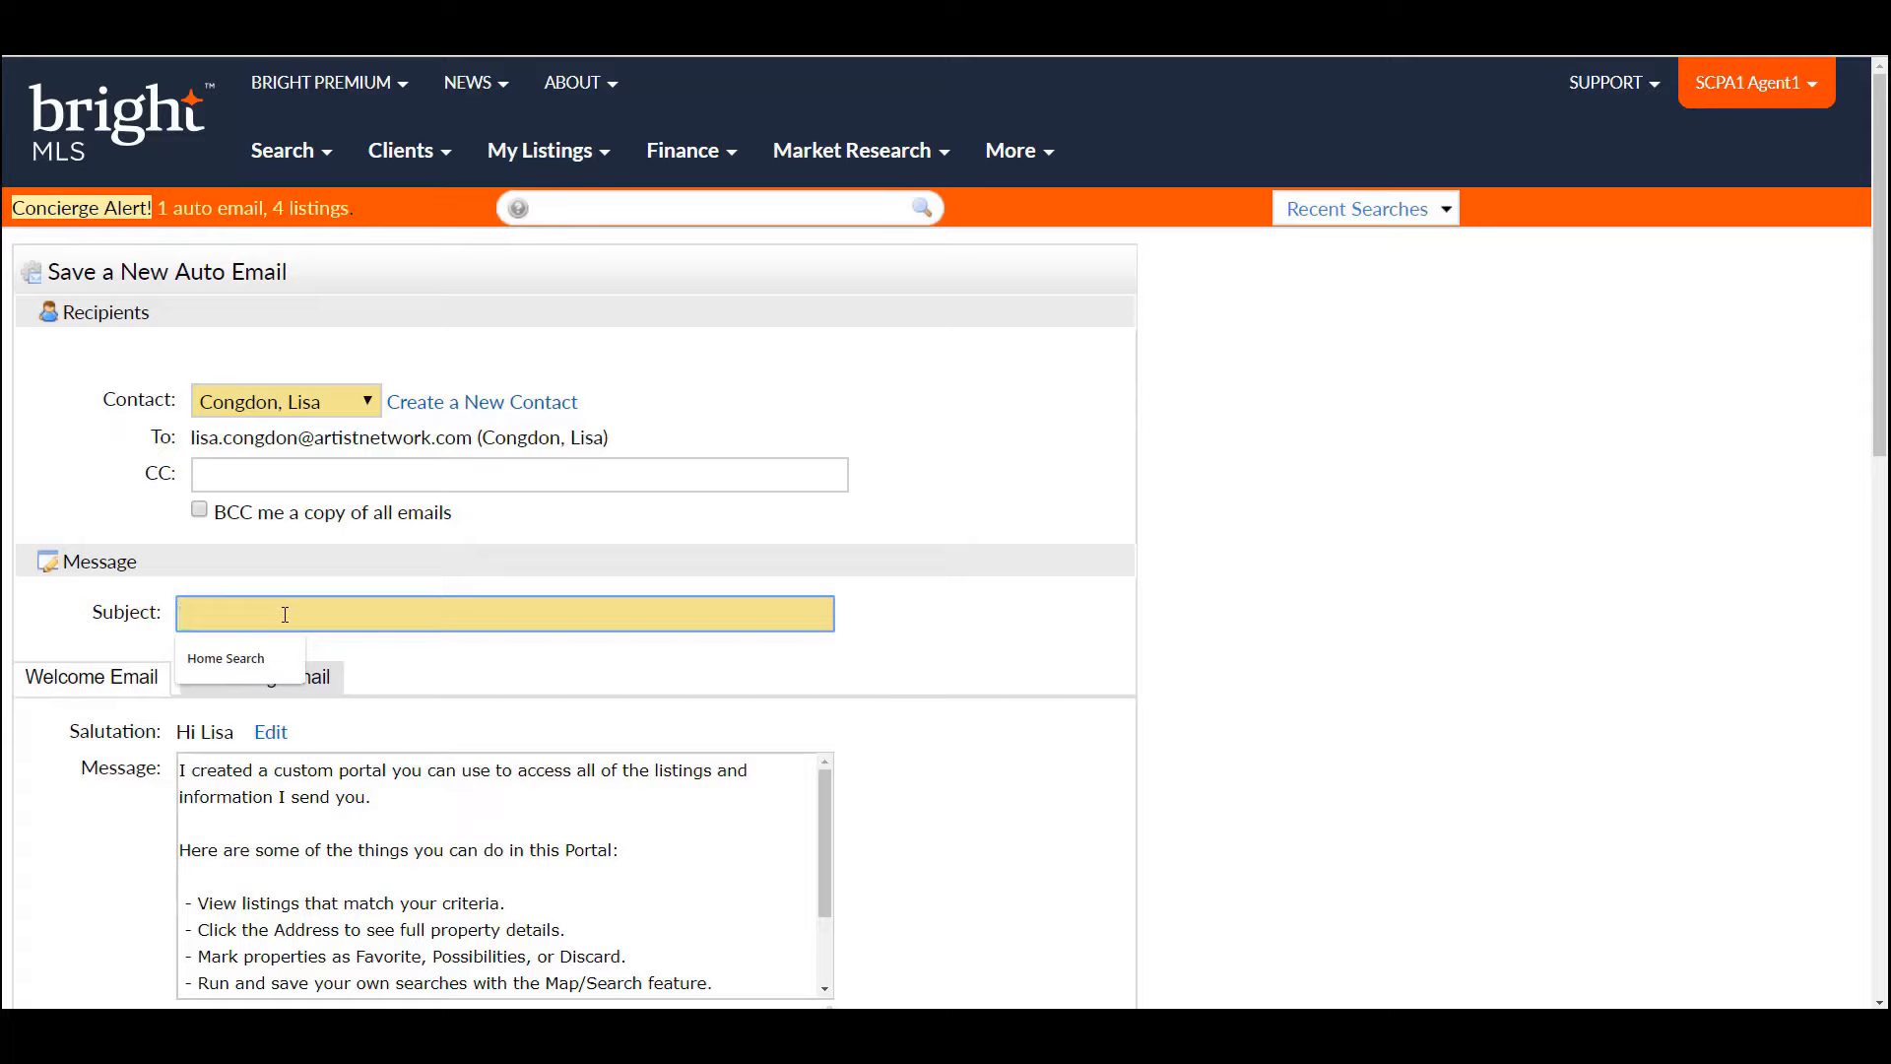
{"action": "type", "text": "Homes from"}
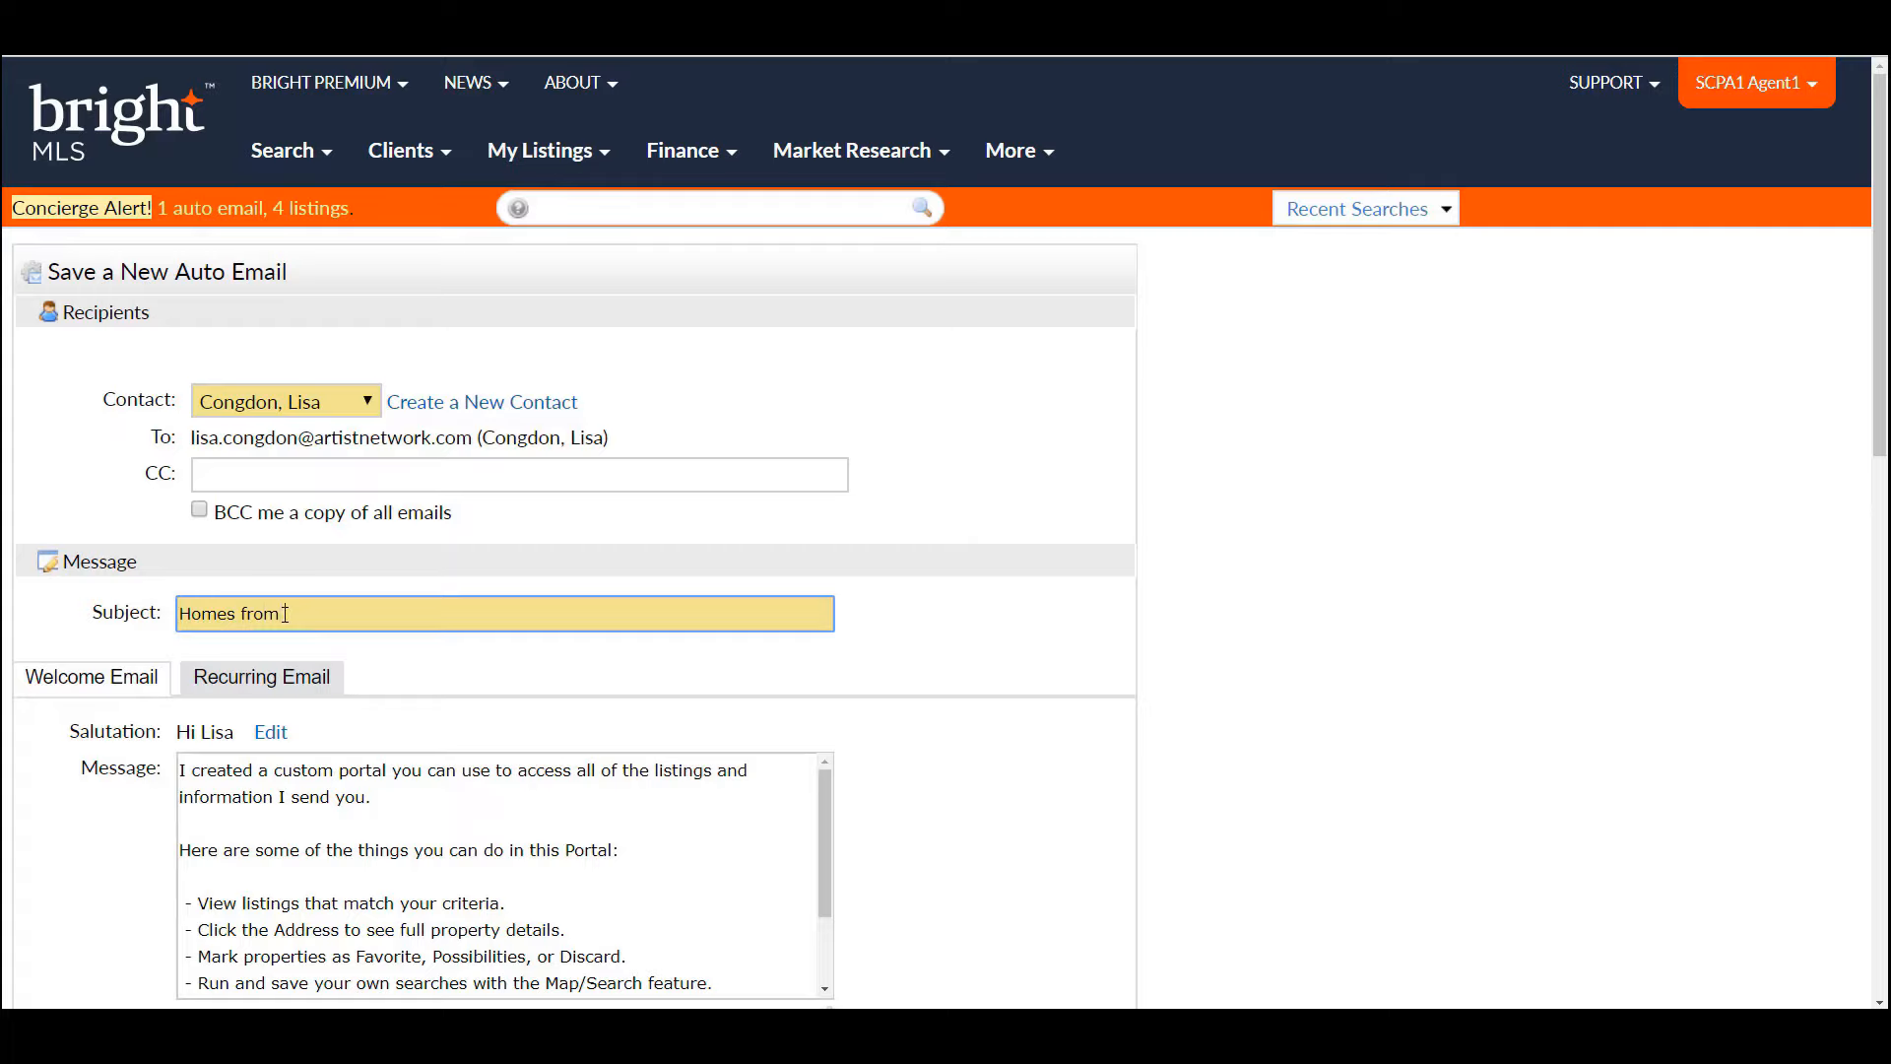
{"action": "type", "text": " Owen J. Roberts"}
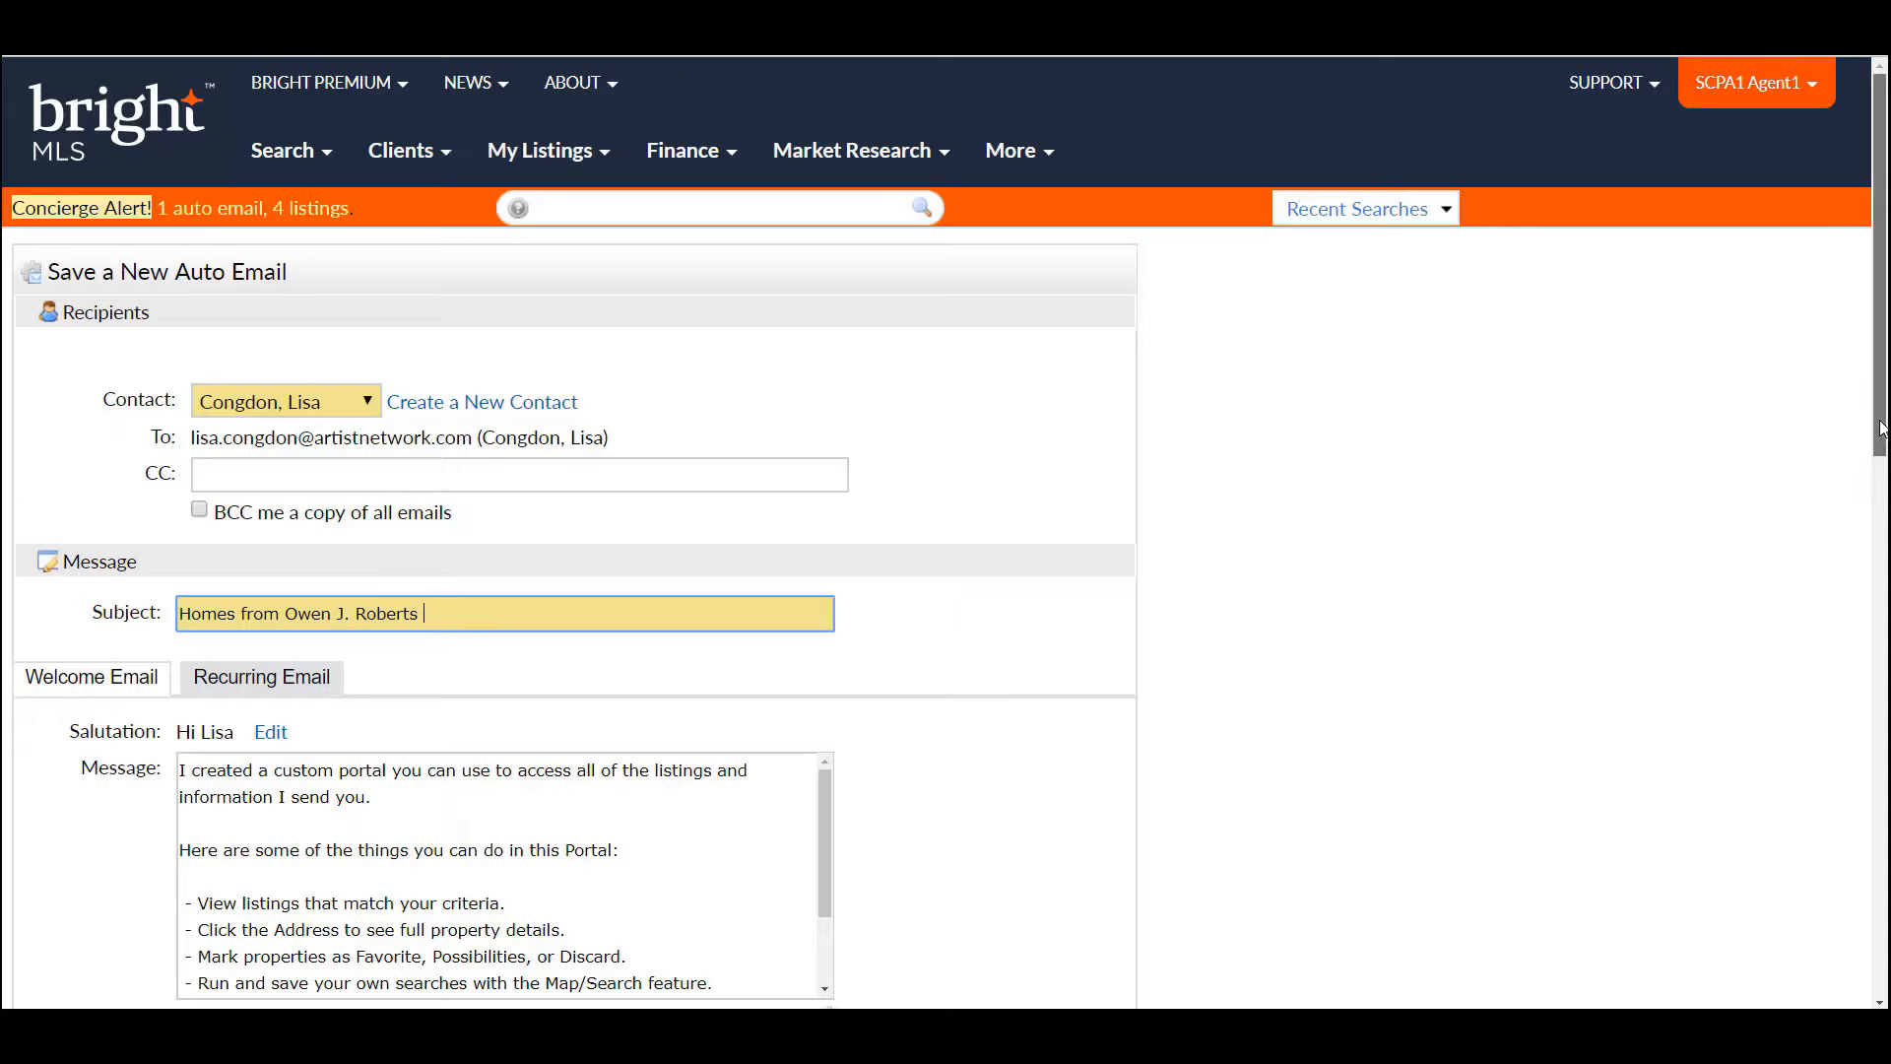
{"action": "left_click_drag", "start_coordinate": [1881, 426], "coordinate": [1883, 510]}
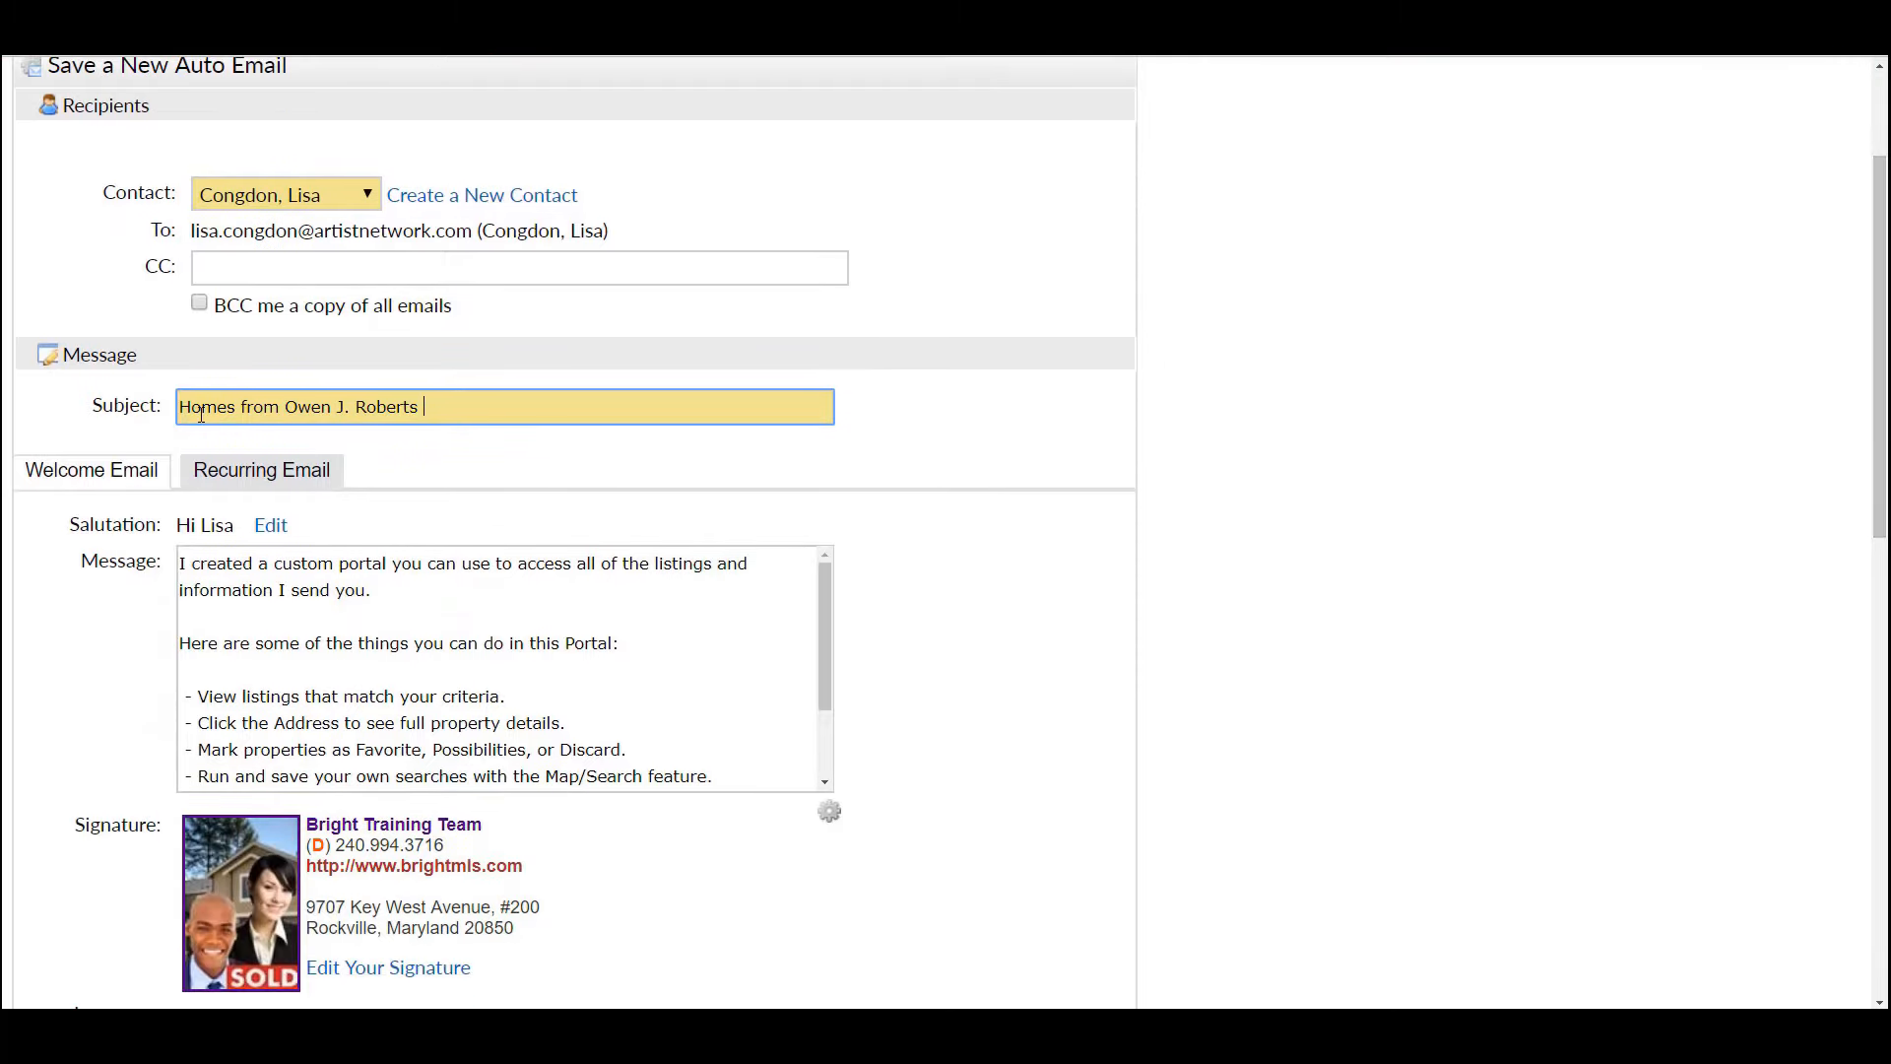
{"action": "left_click", "coordinate": [273, 473]}
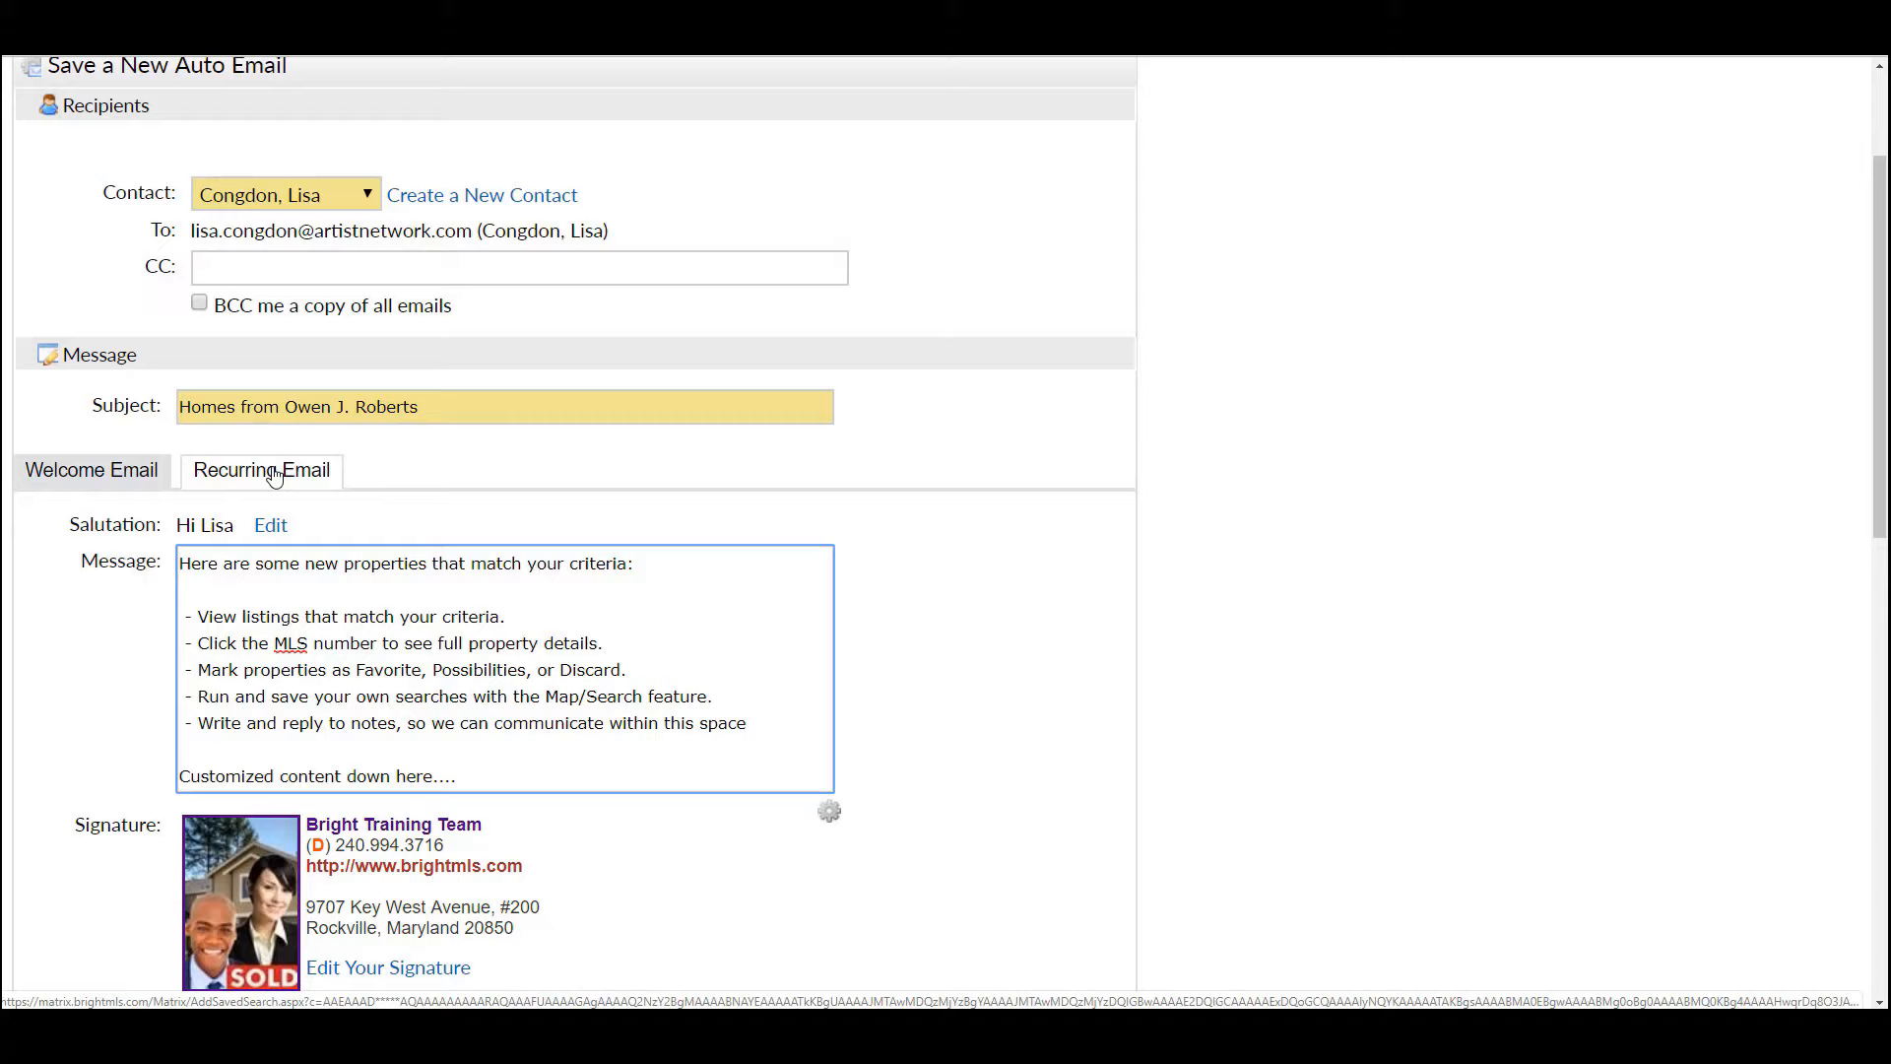
{"action": "left_click", "coordinate": [137, 474]}
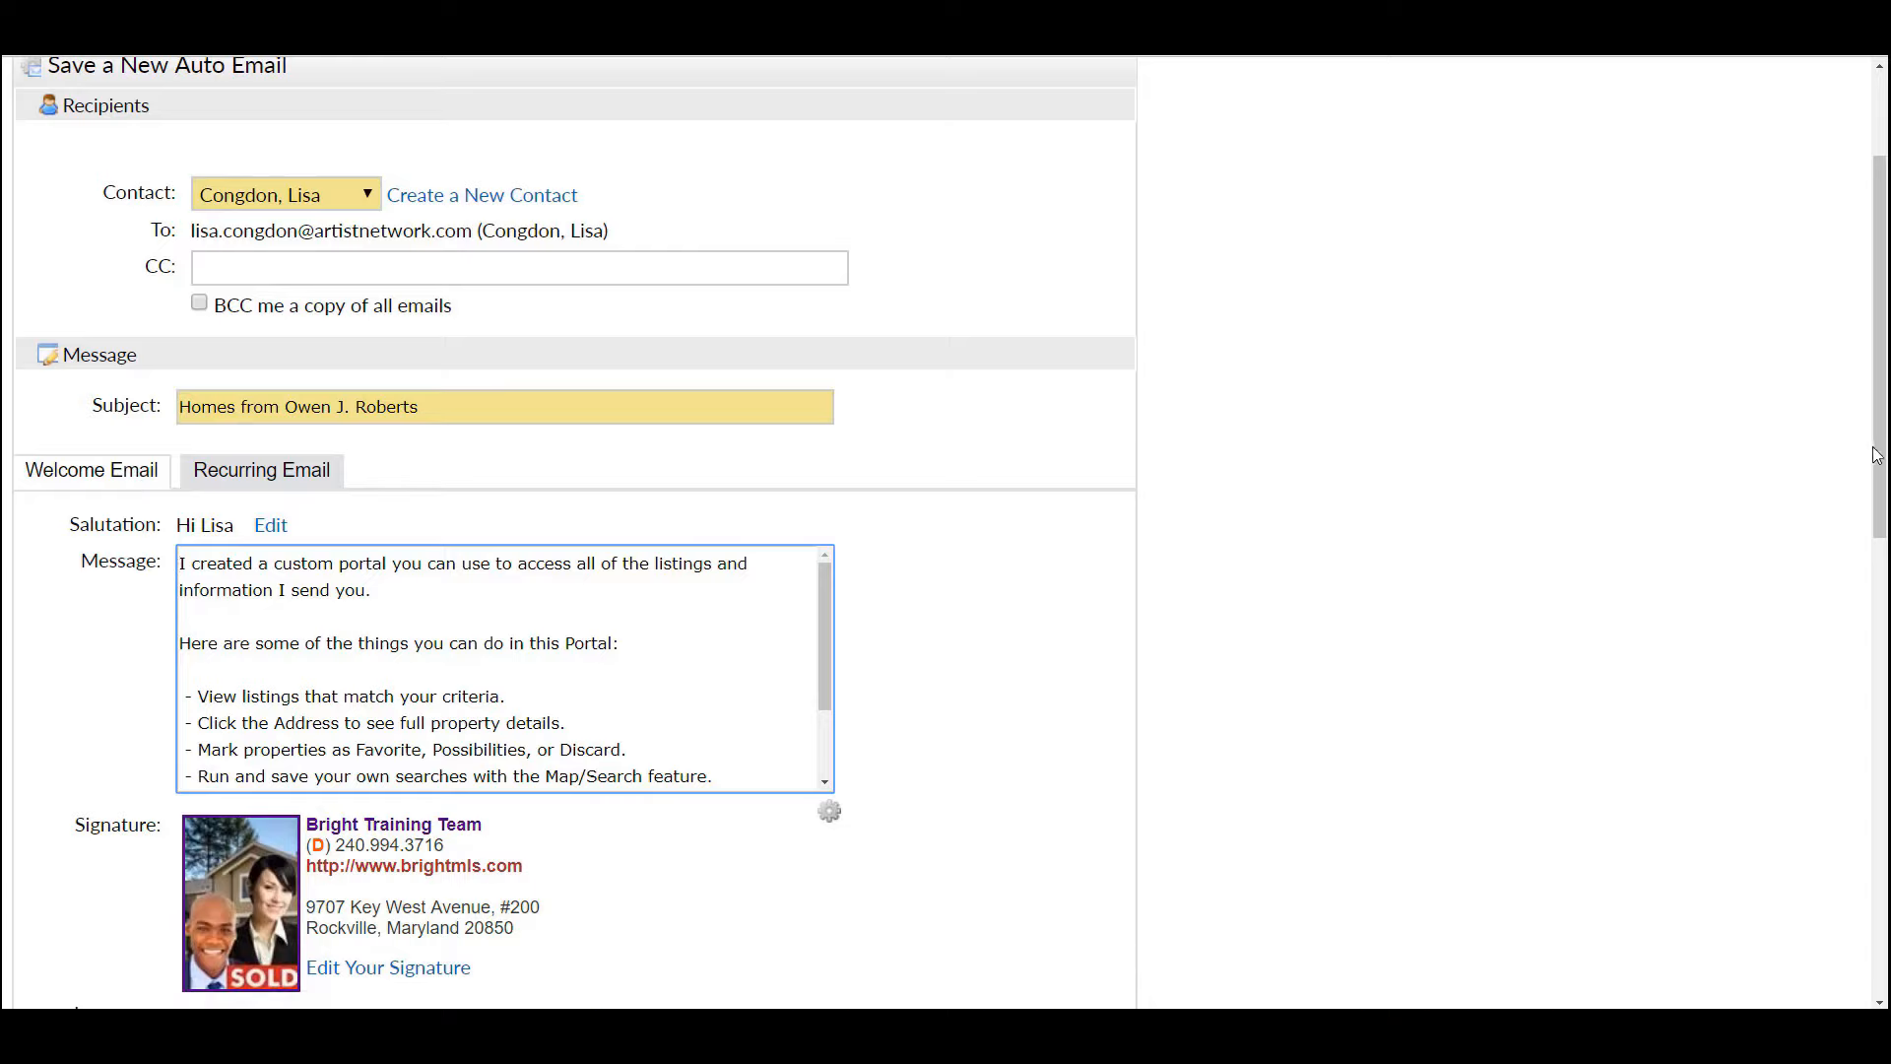
{"action": "left_click_drag", "start_coordinate": [1877, 455], "coordinate": [1887, 534]}
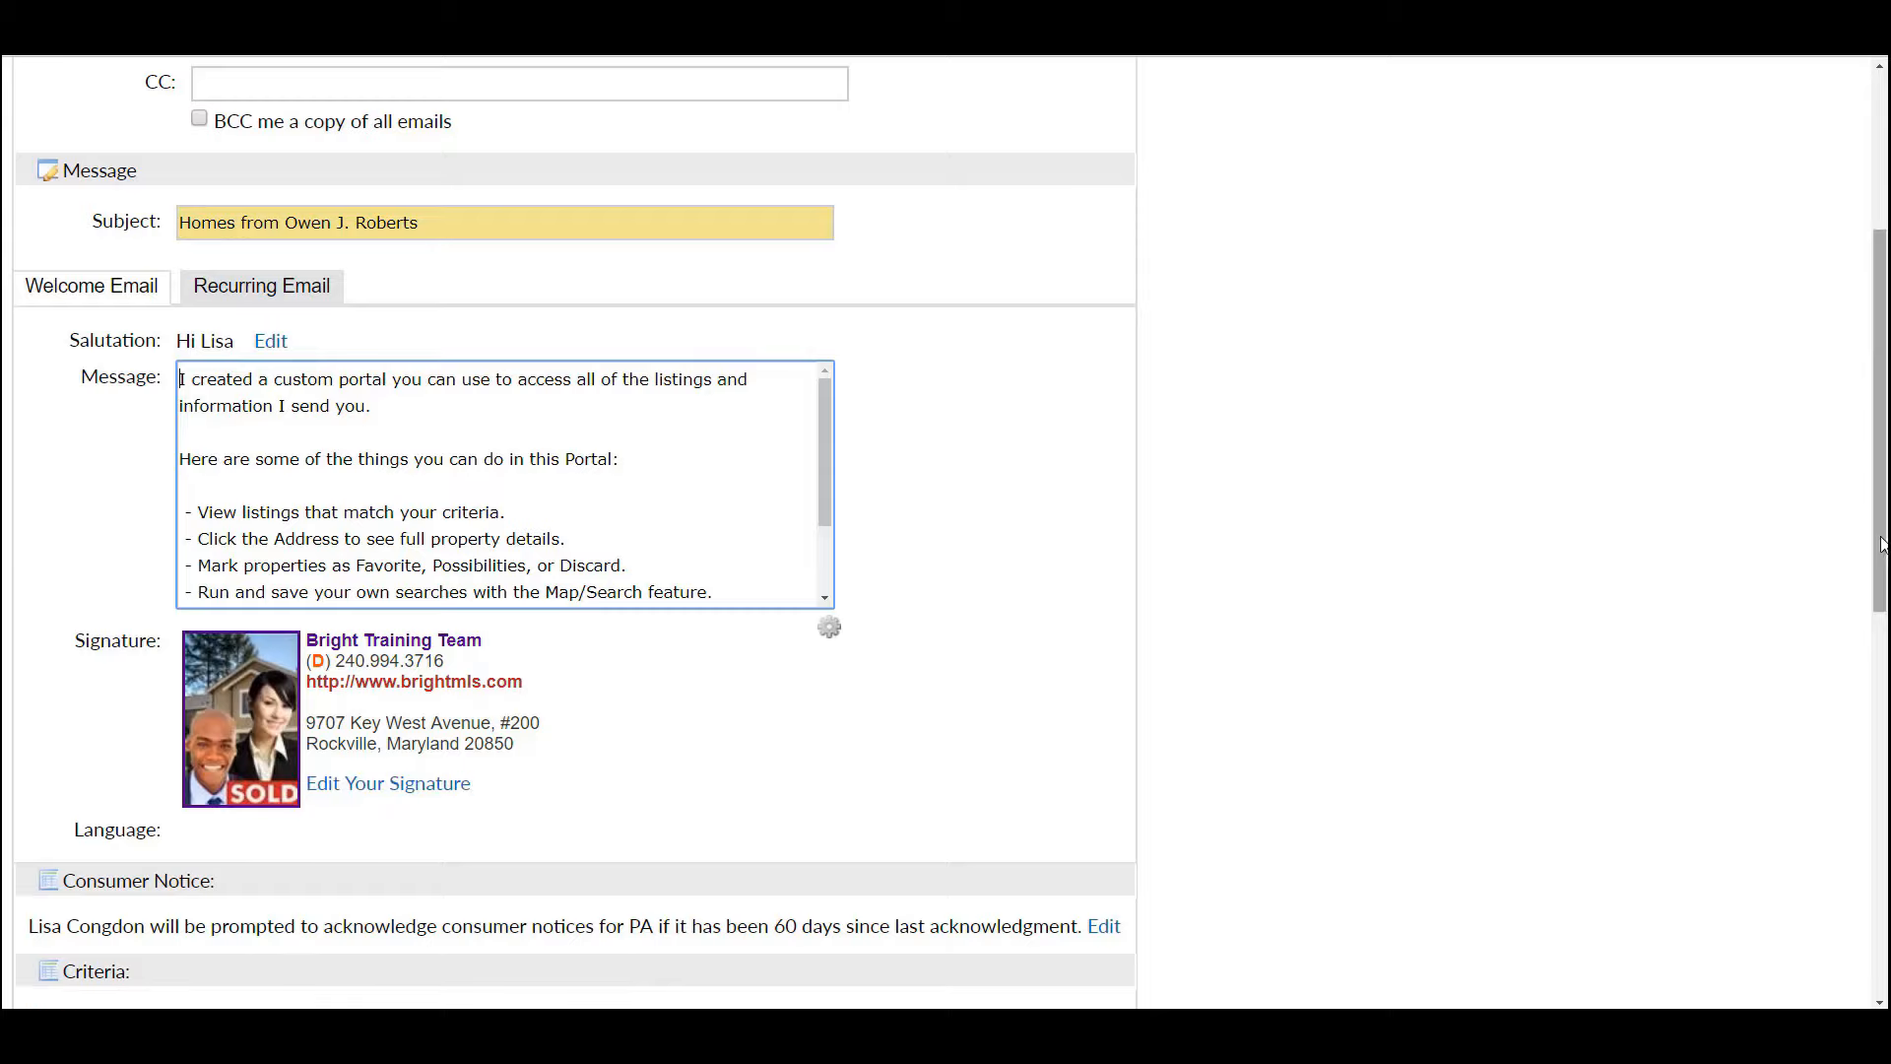
{"action": "left_click_drag", "start_coordinate": [1881, 548], "coordinate": [1883, 591]}
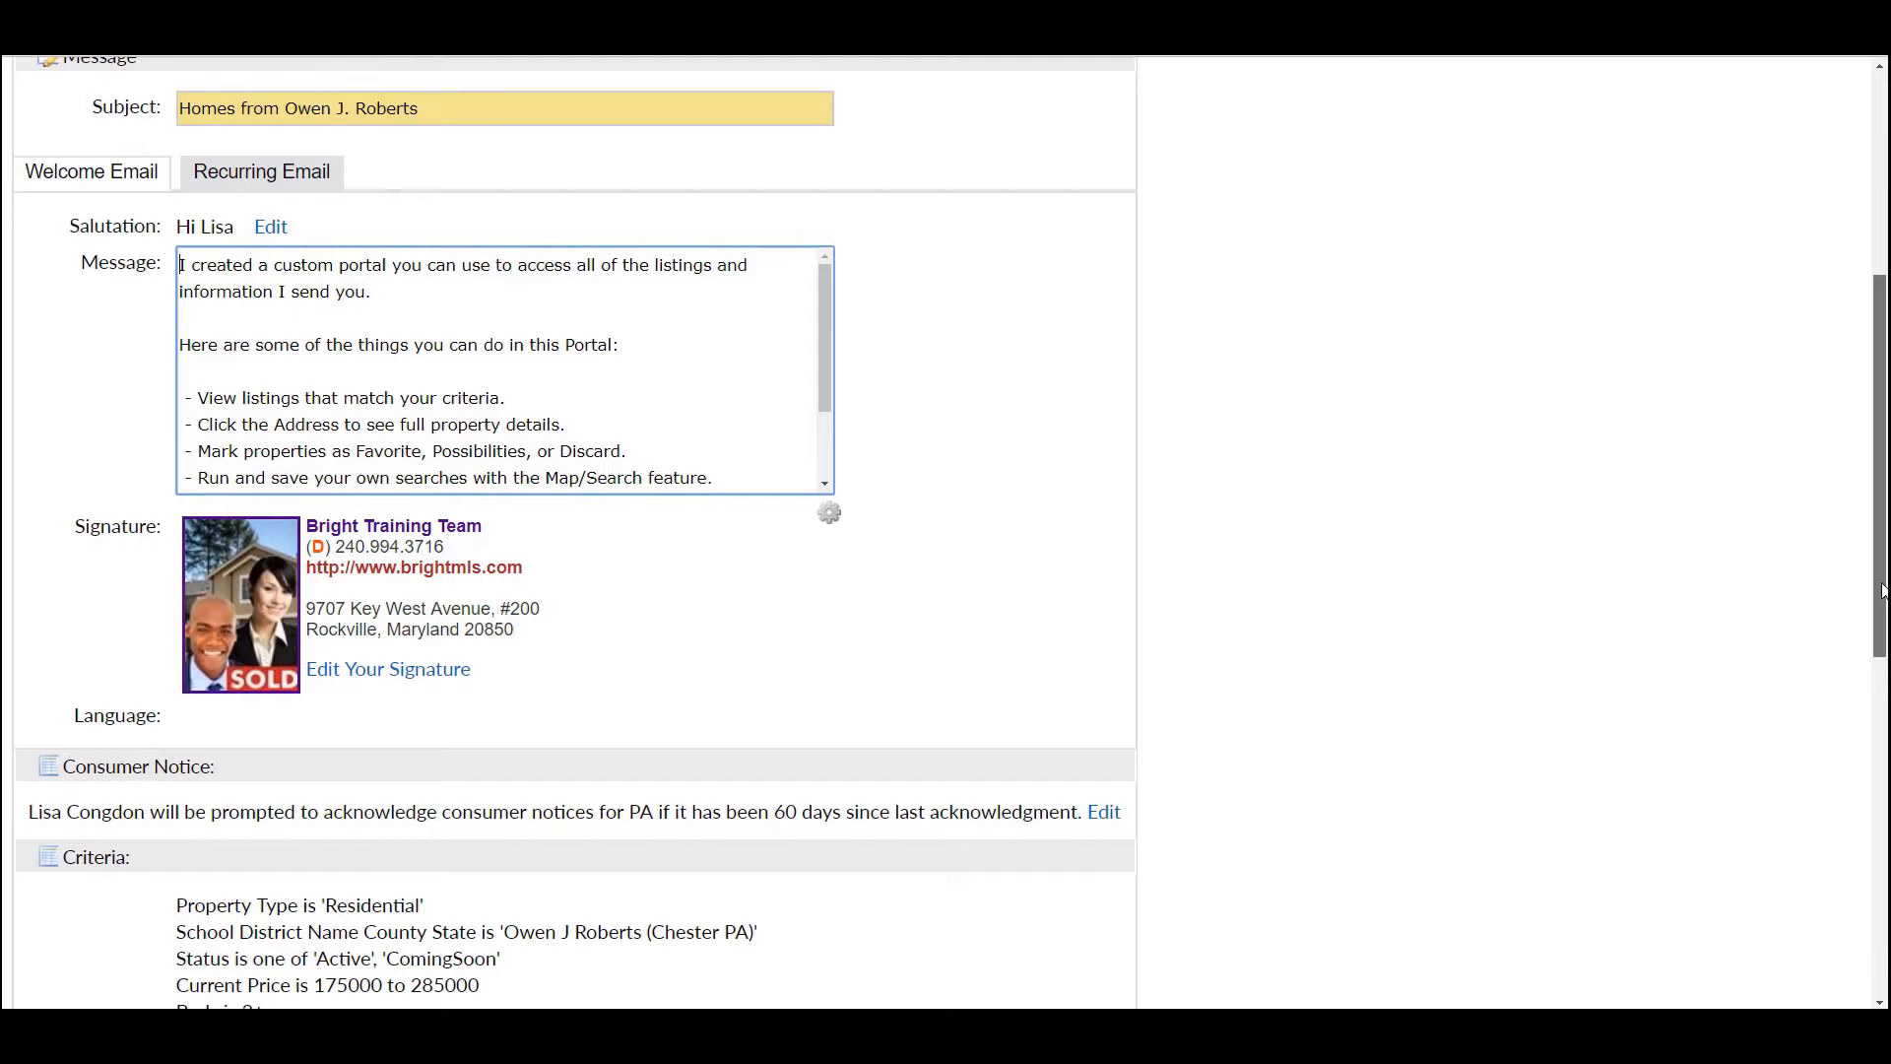
{"action": "left_click", "coordinate": [1105, 813]}
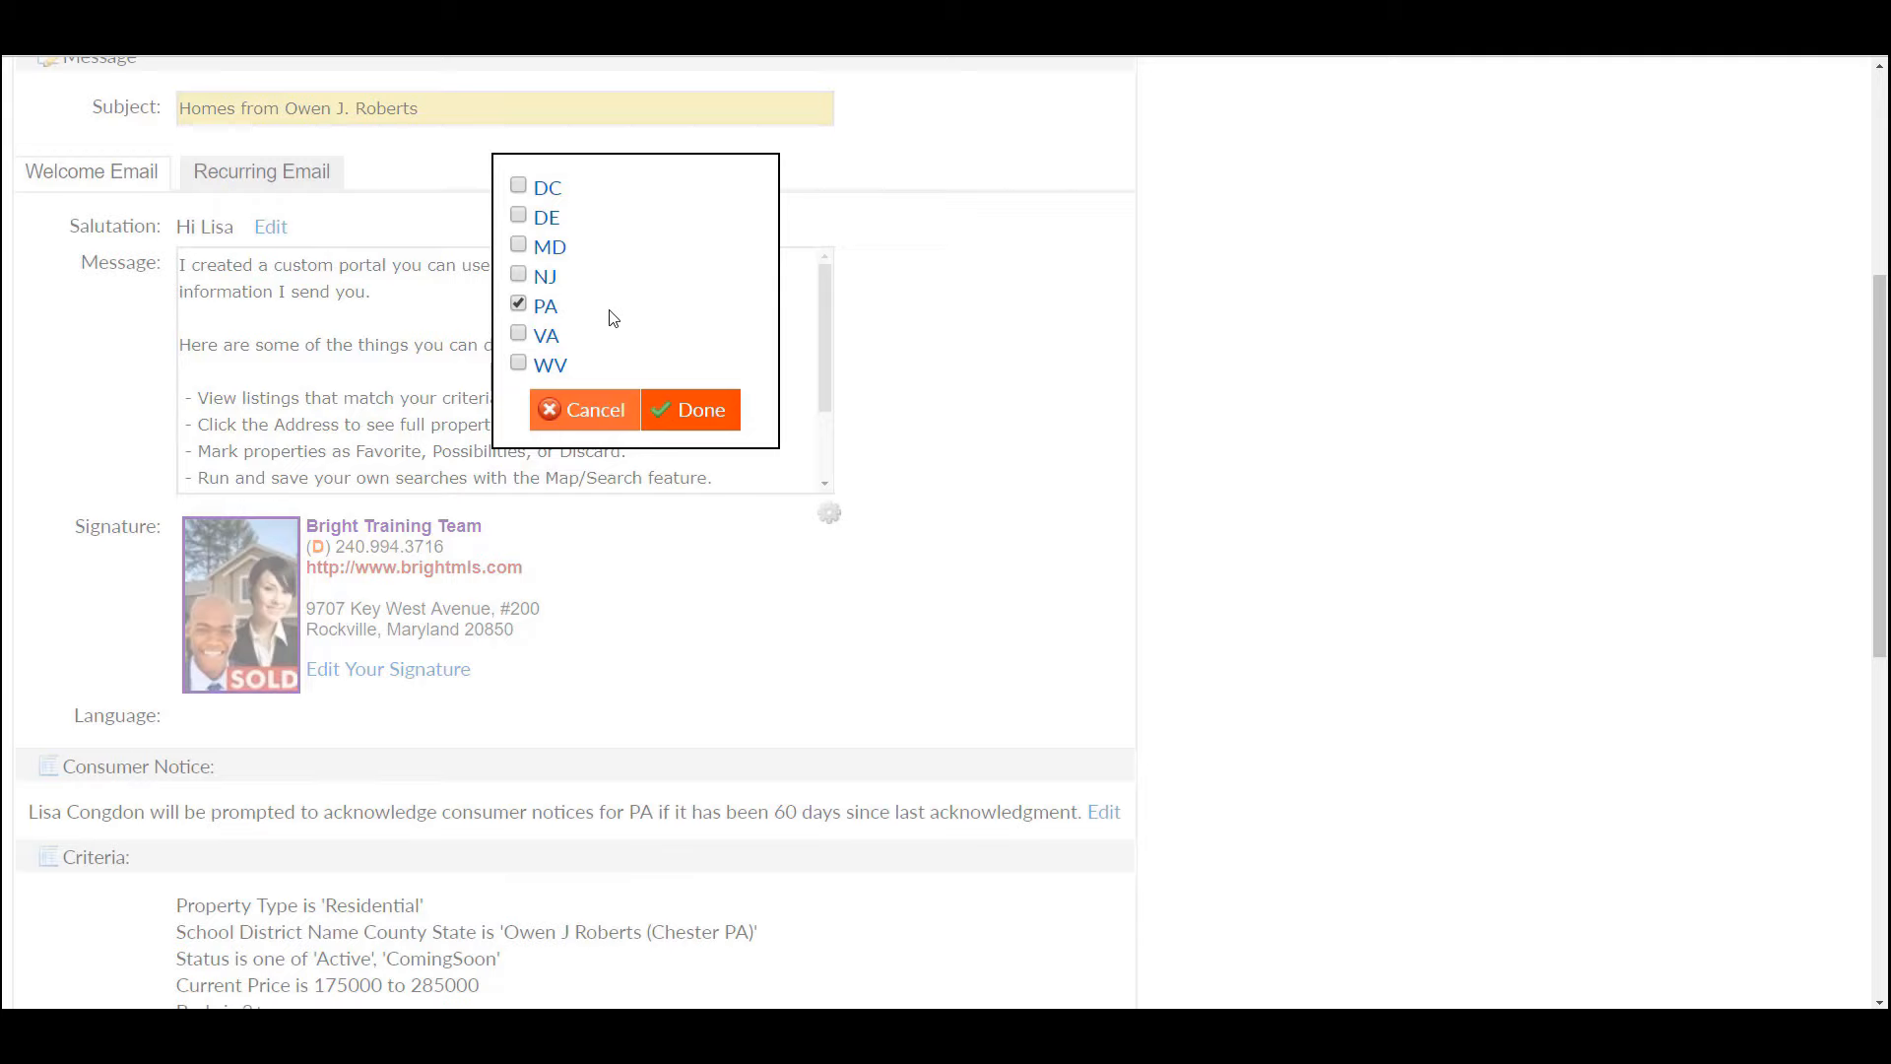
{"action": "left_click", "coordinate": [605, 412]}
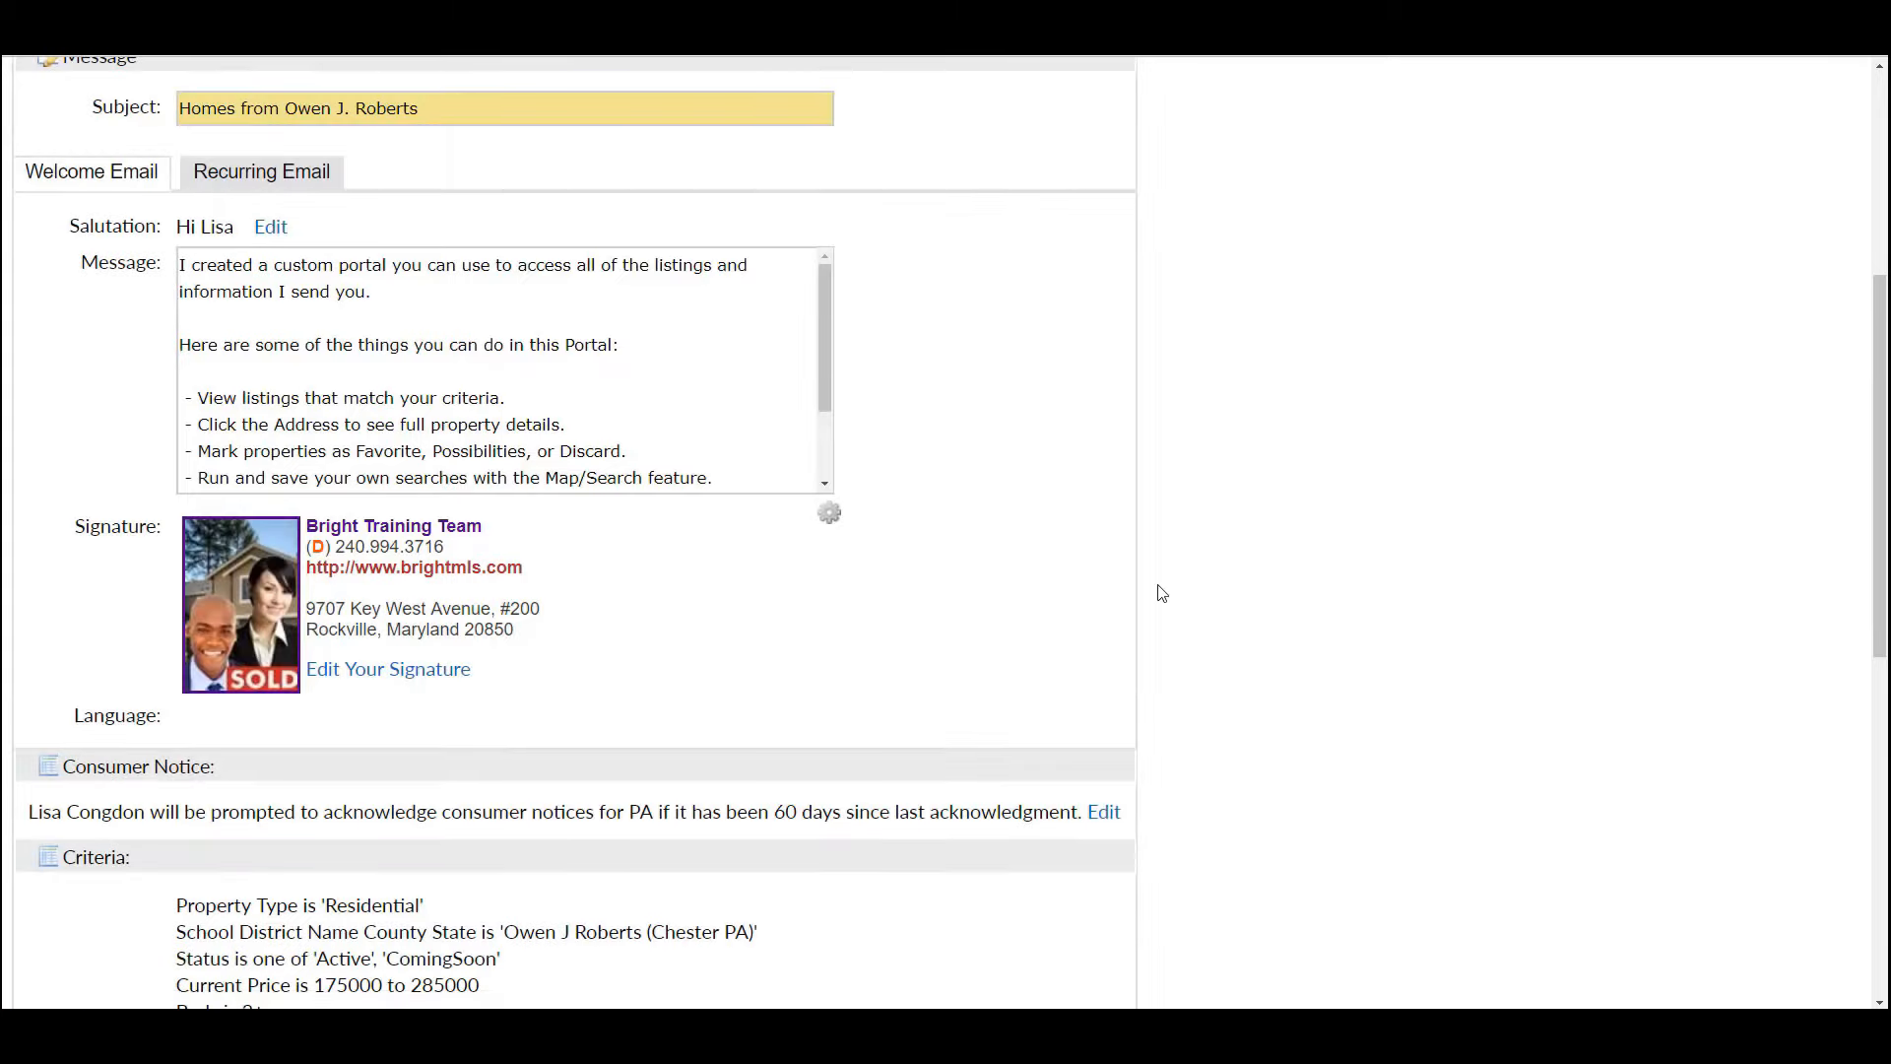
{"action": "left_click_drag", "start_coordinate": [1881, 601], "coordinate": [1882, 433]}
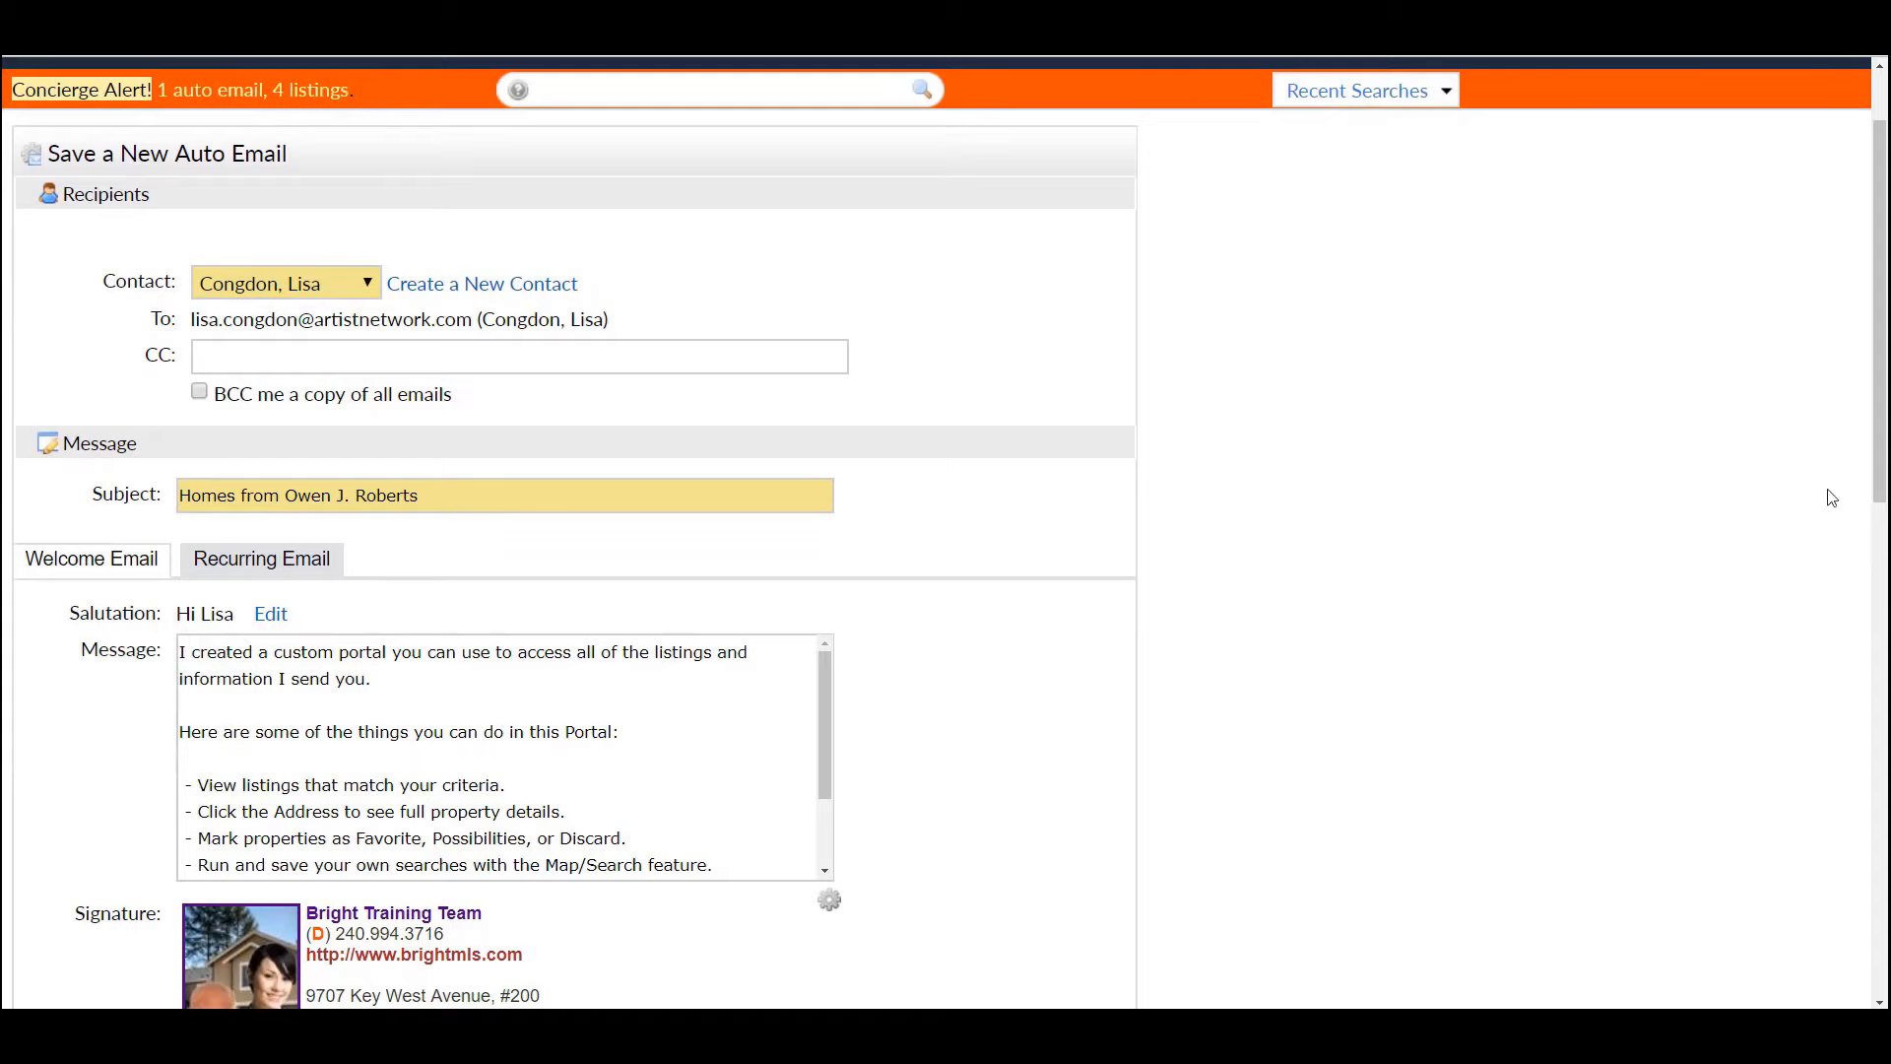
{"action": "left_click_drag", "start_coordinate": [1881, 453], "coordinate": [1883, 635]}
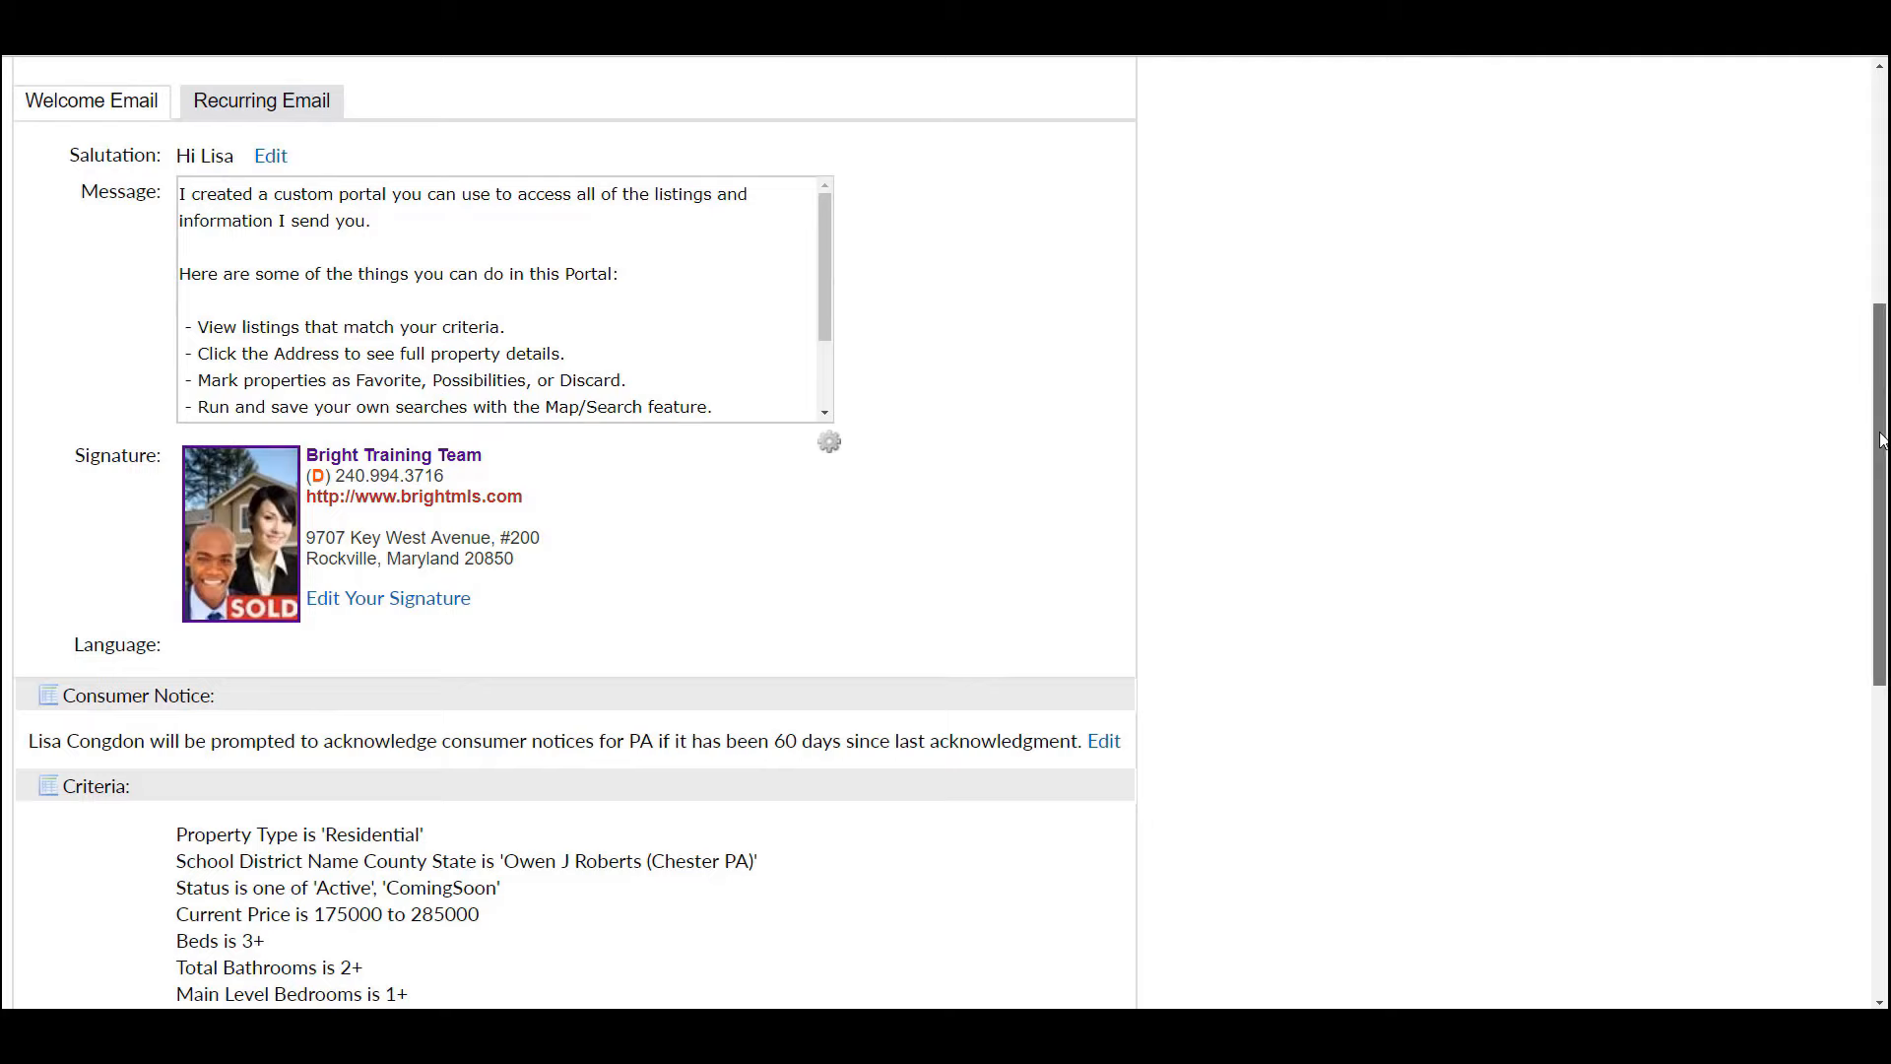
{"action": "left_click_drag", "start_coordinate": [1881, 441], "coordinate": [1872, 705]}
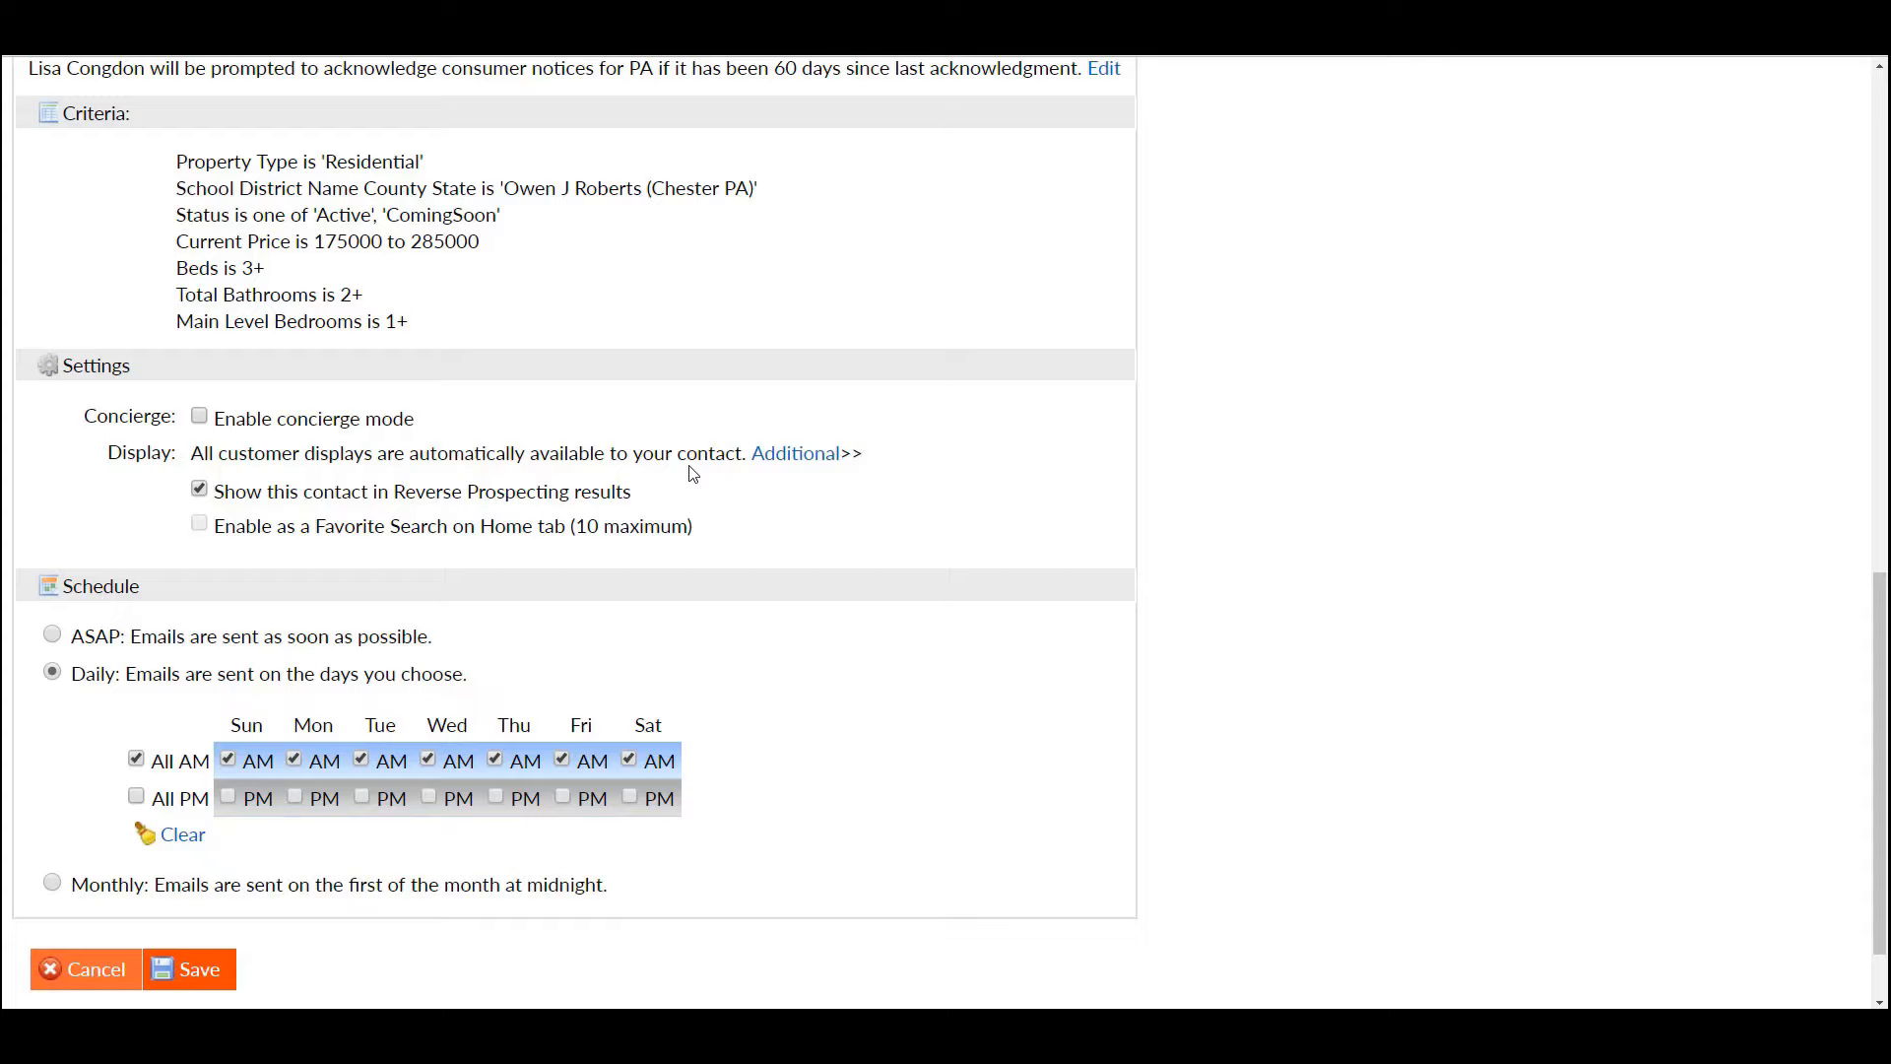
- Under Settings > Additional, choose my:Lisa from the Additional display dropdown
{"action": "left_click", "coordinate": [782, 460]}
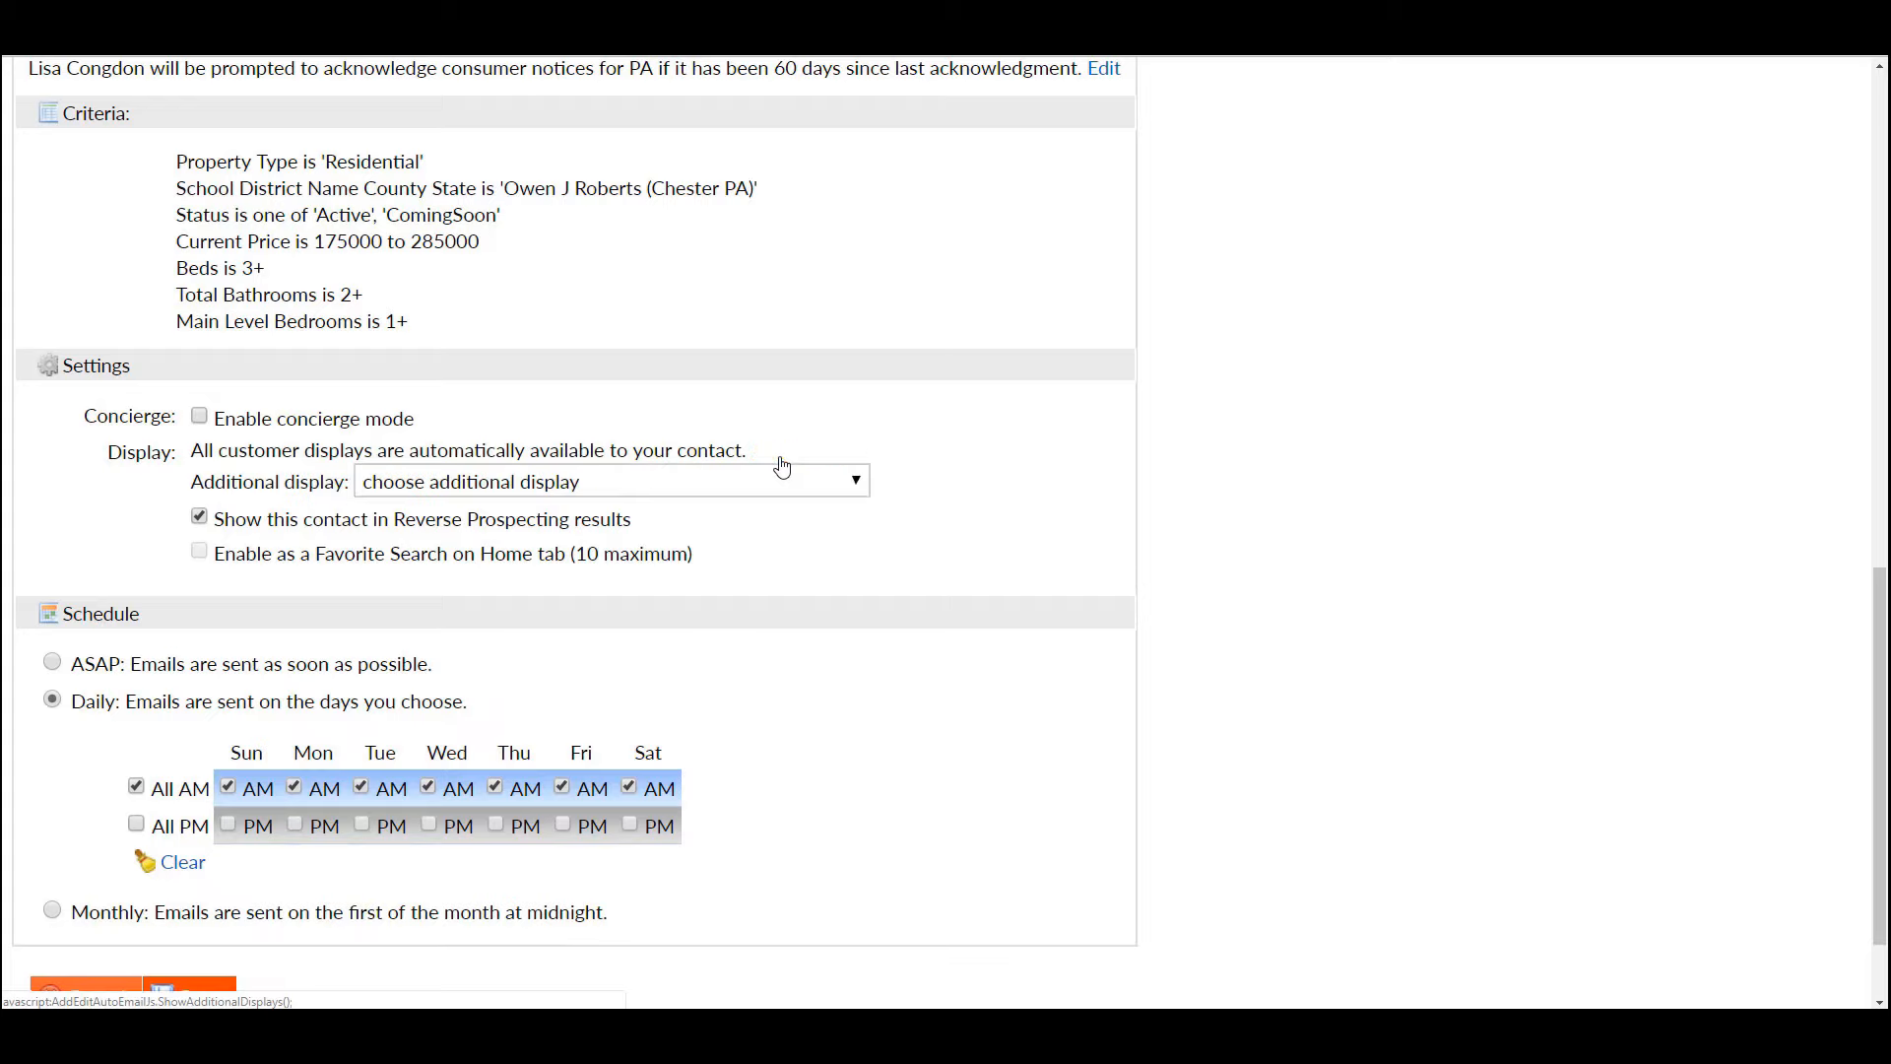
{"action": "left_click", "coordinate": [856, 483]}
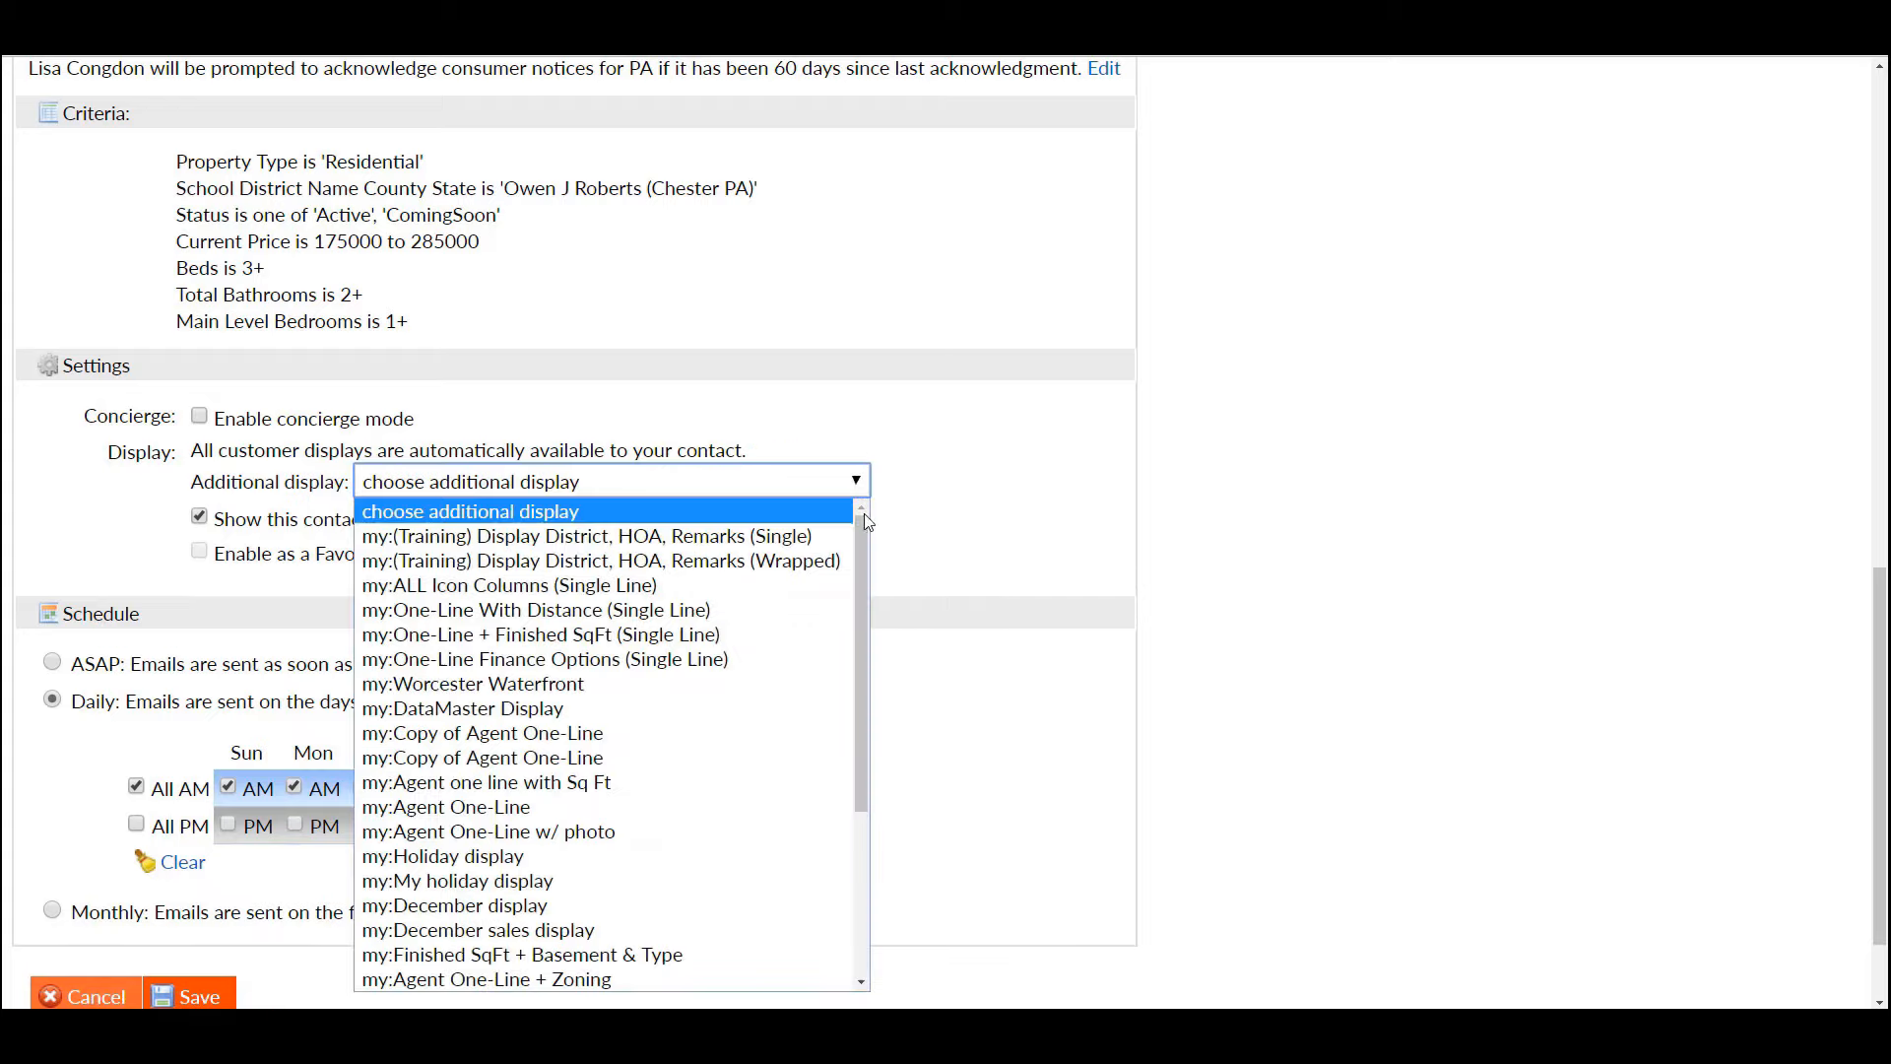
{"action": "left_click_drag", "start_coordinate": [865, 541], "coordinate": [857, 688]}
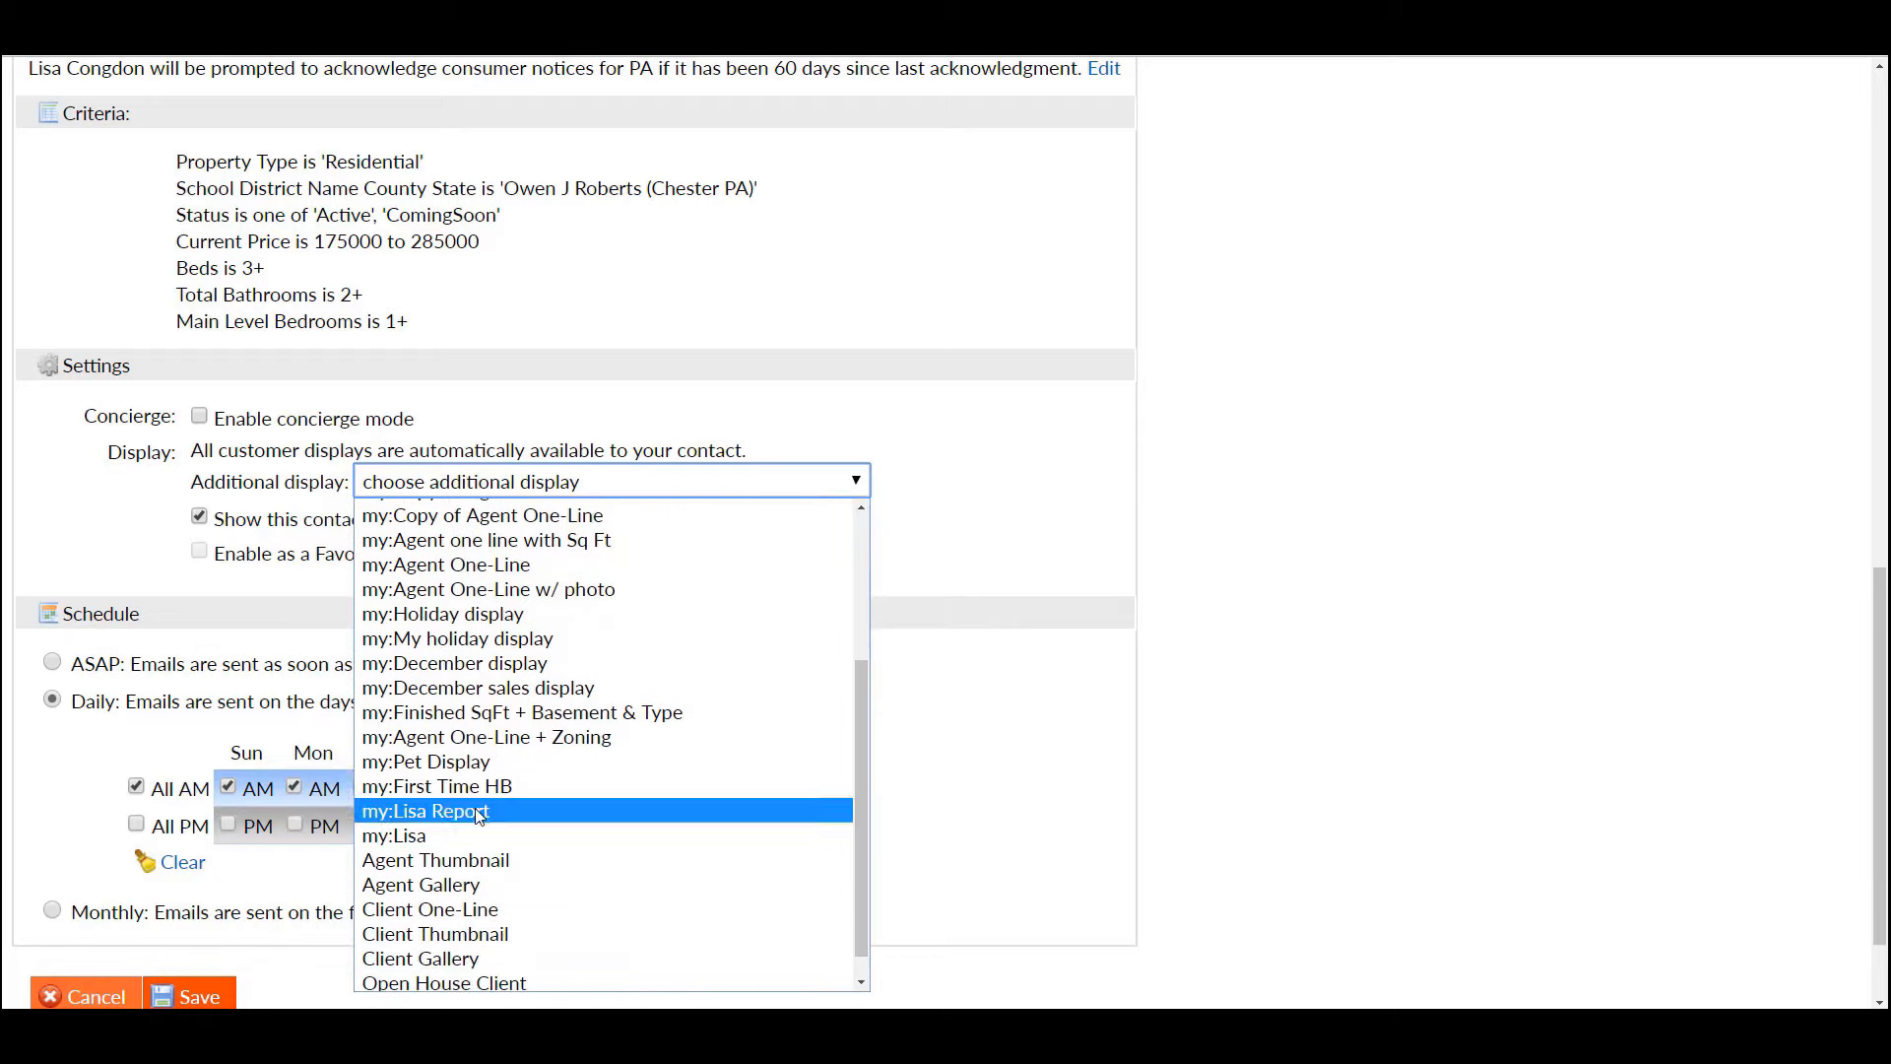
{"action": "left_click", "coordinate": [457, 836]}
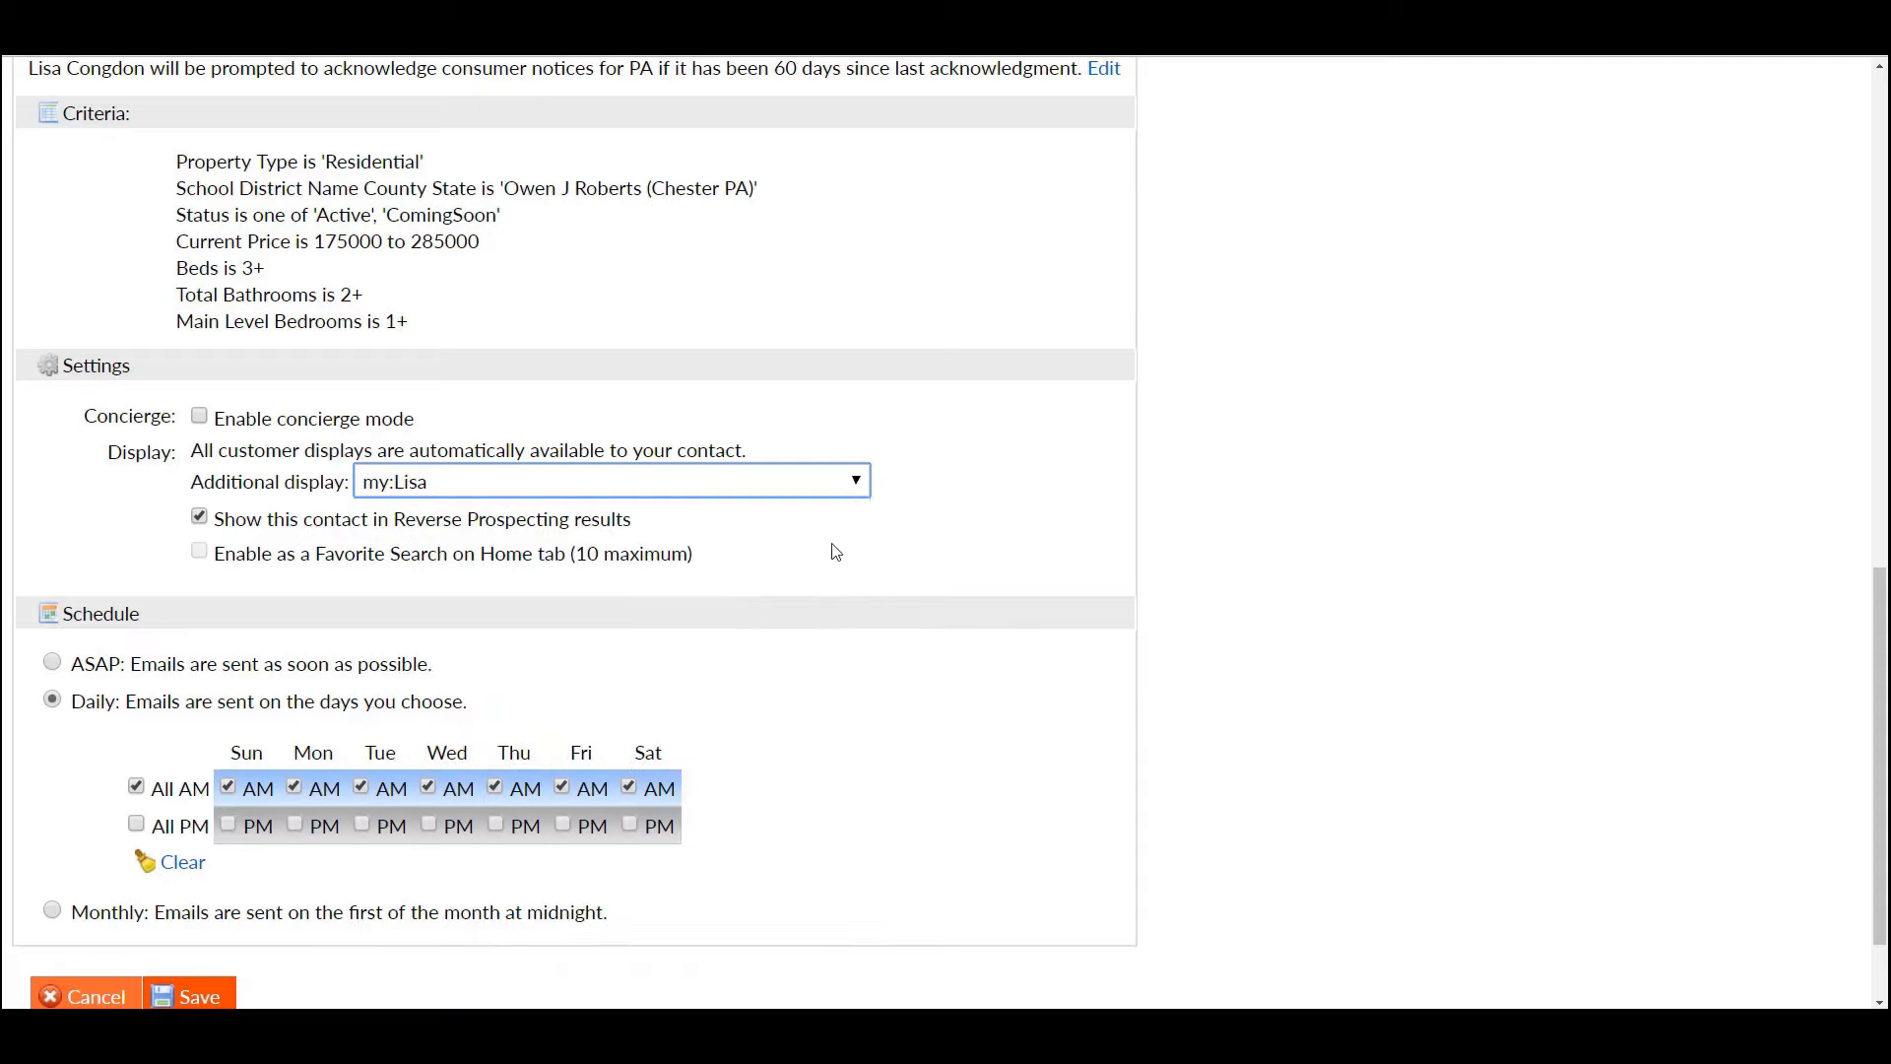
{"action": "left_click", "coordinate": [859, 483]}
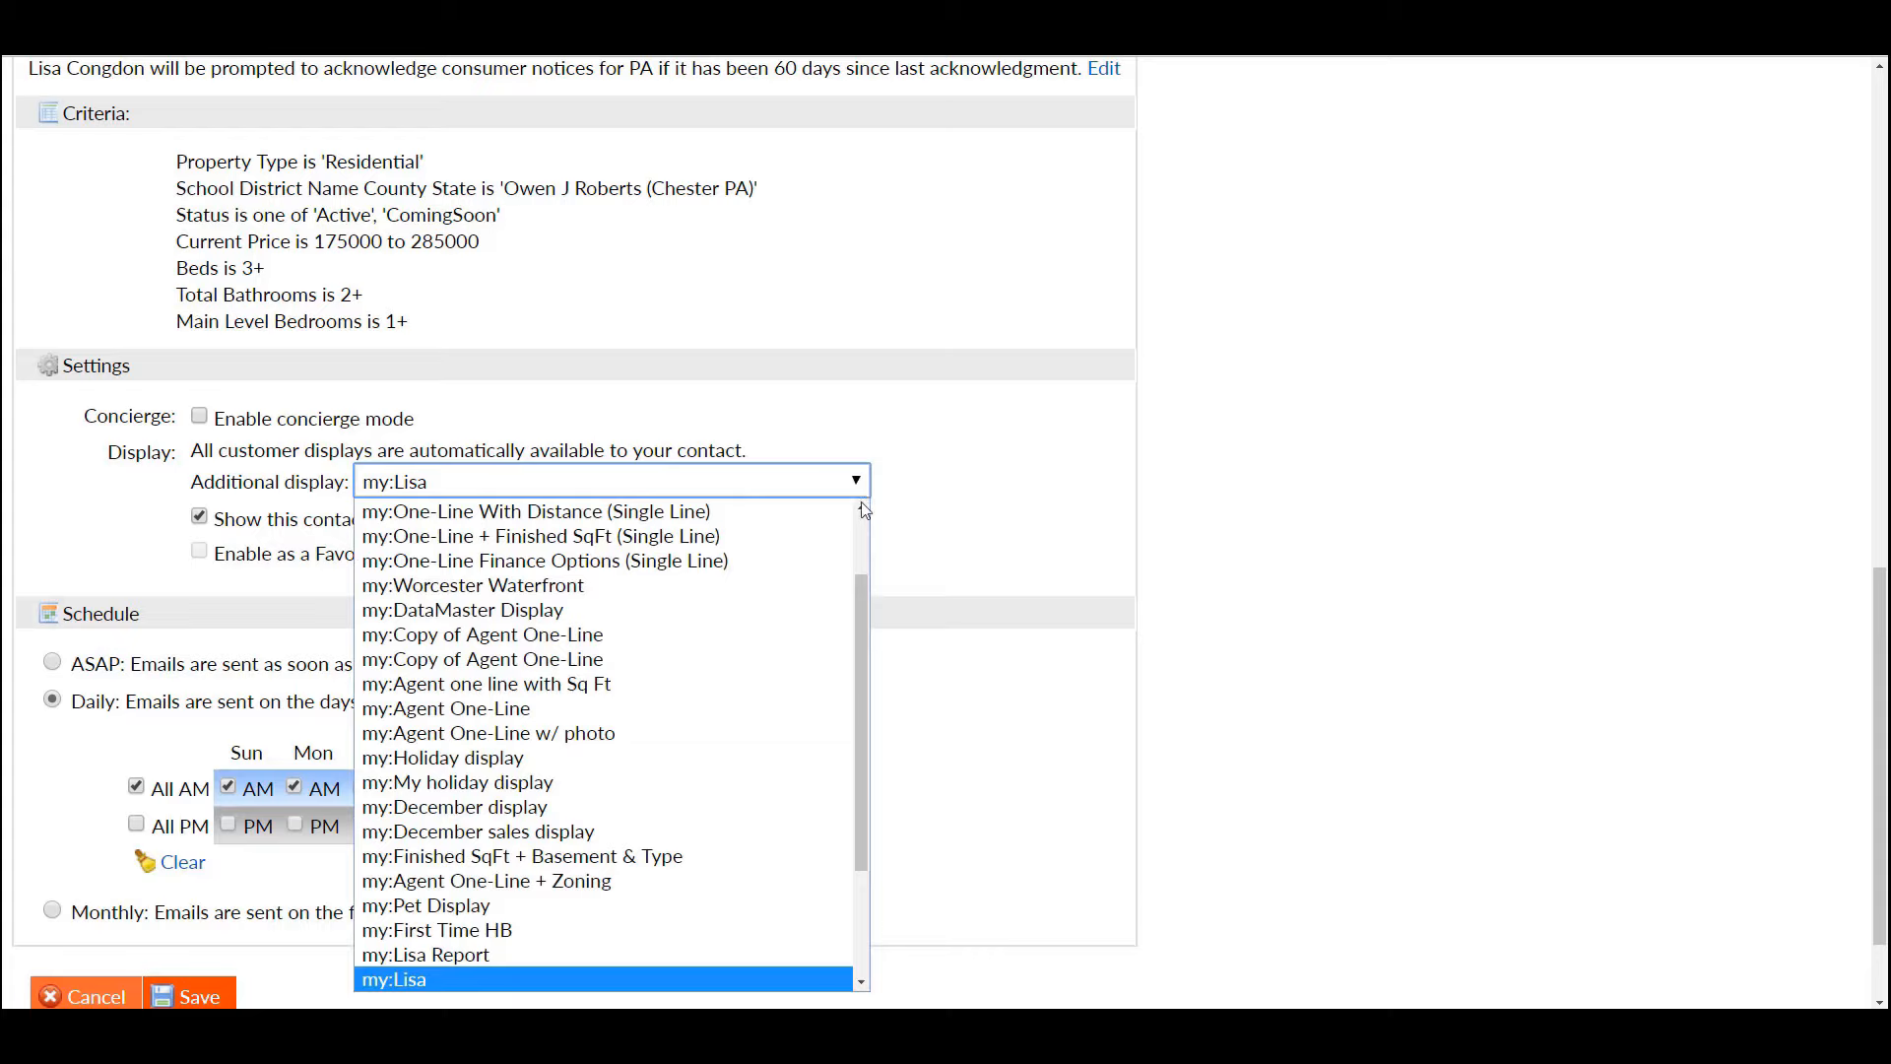
{"action": "left_click_drag", "start_coordinate": [862, 593], "coordinate": [873, 734]}
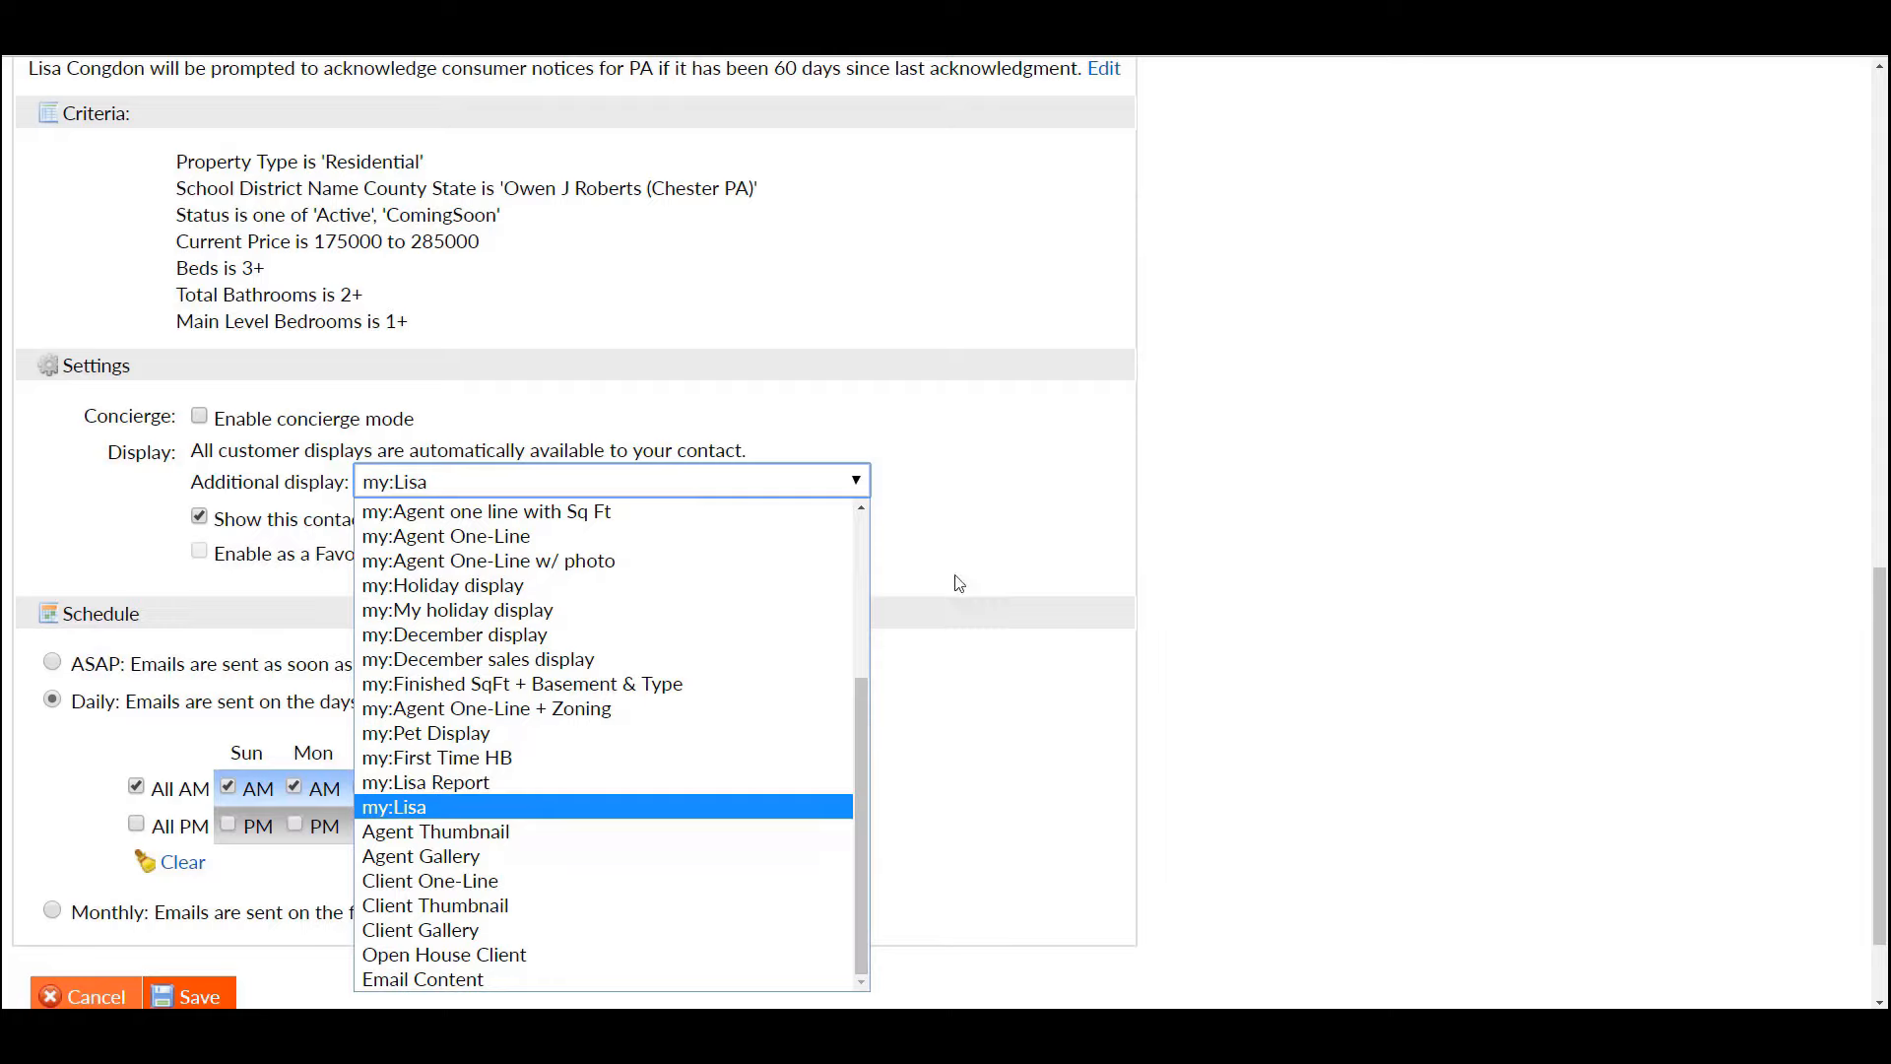
{"action": "left_click", "coordinate": [1009, 505]}
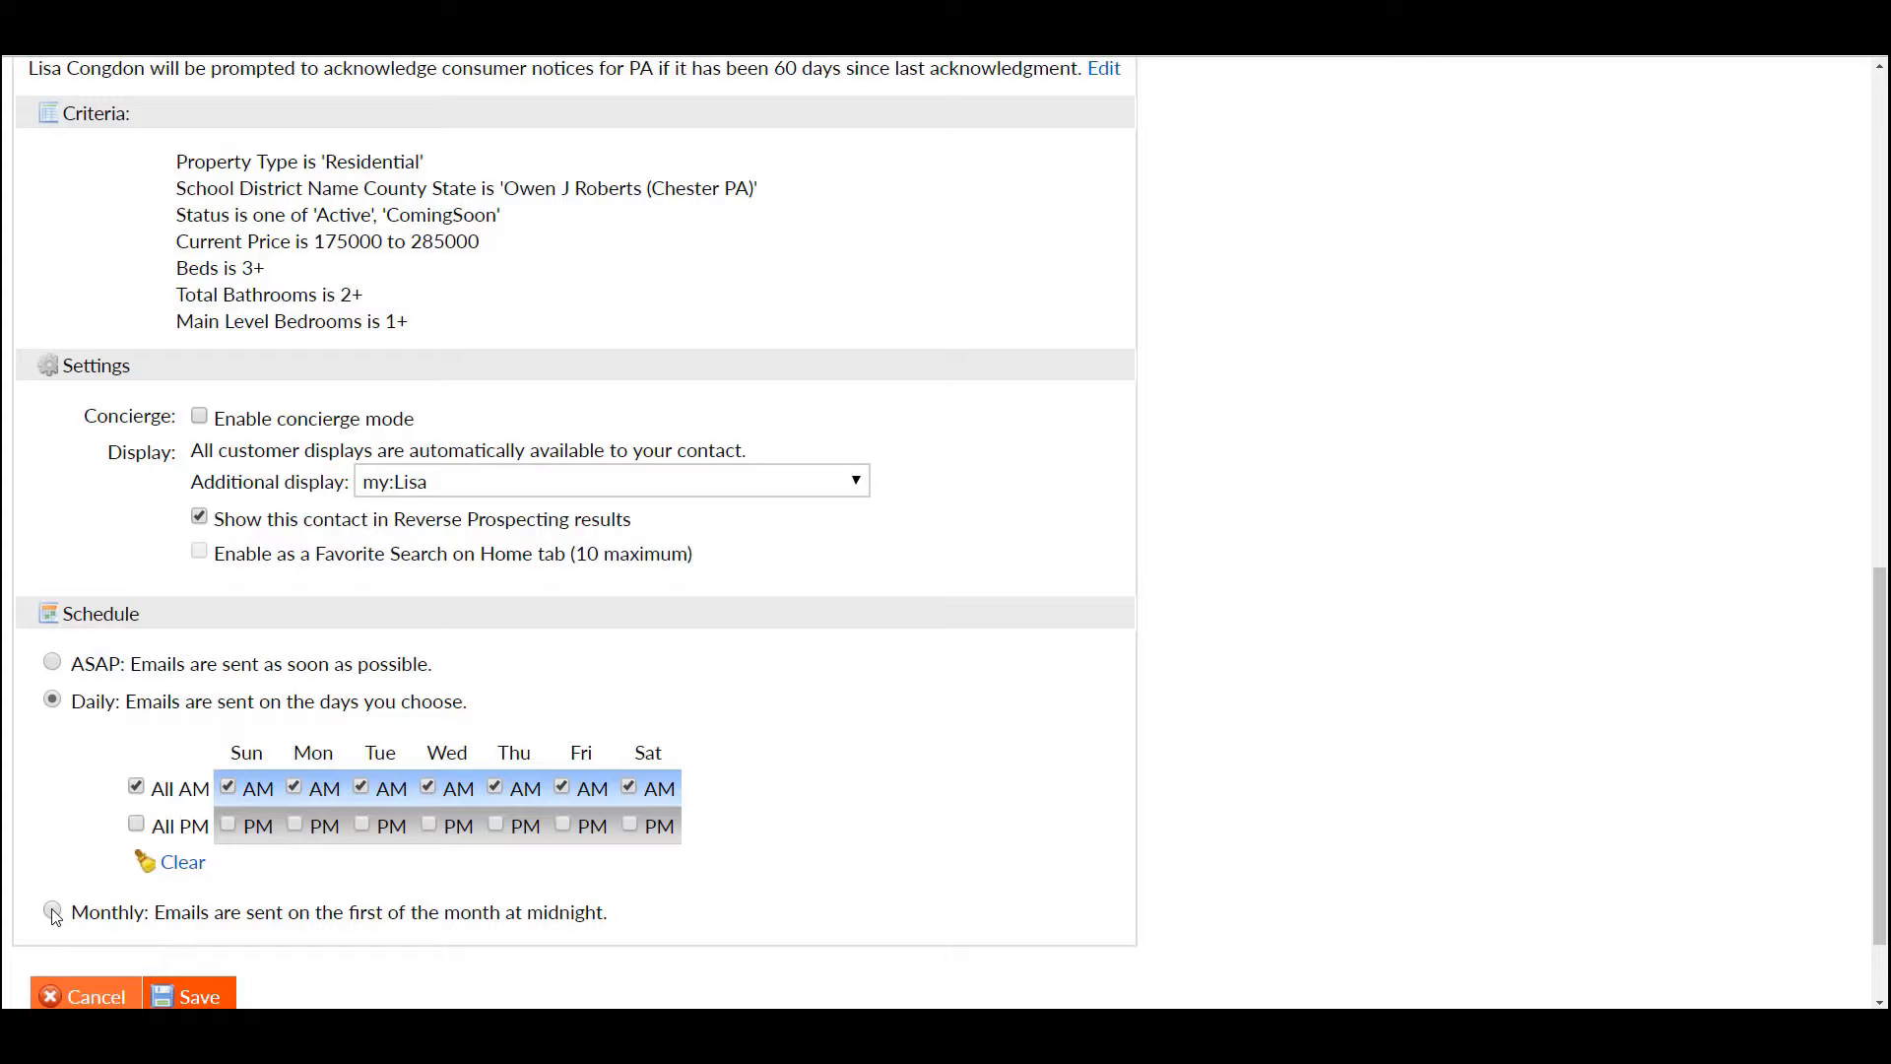
{"action": "left_click", "coordinate": [193, 997]}
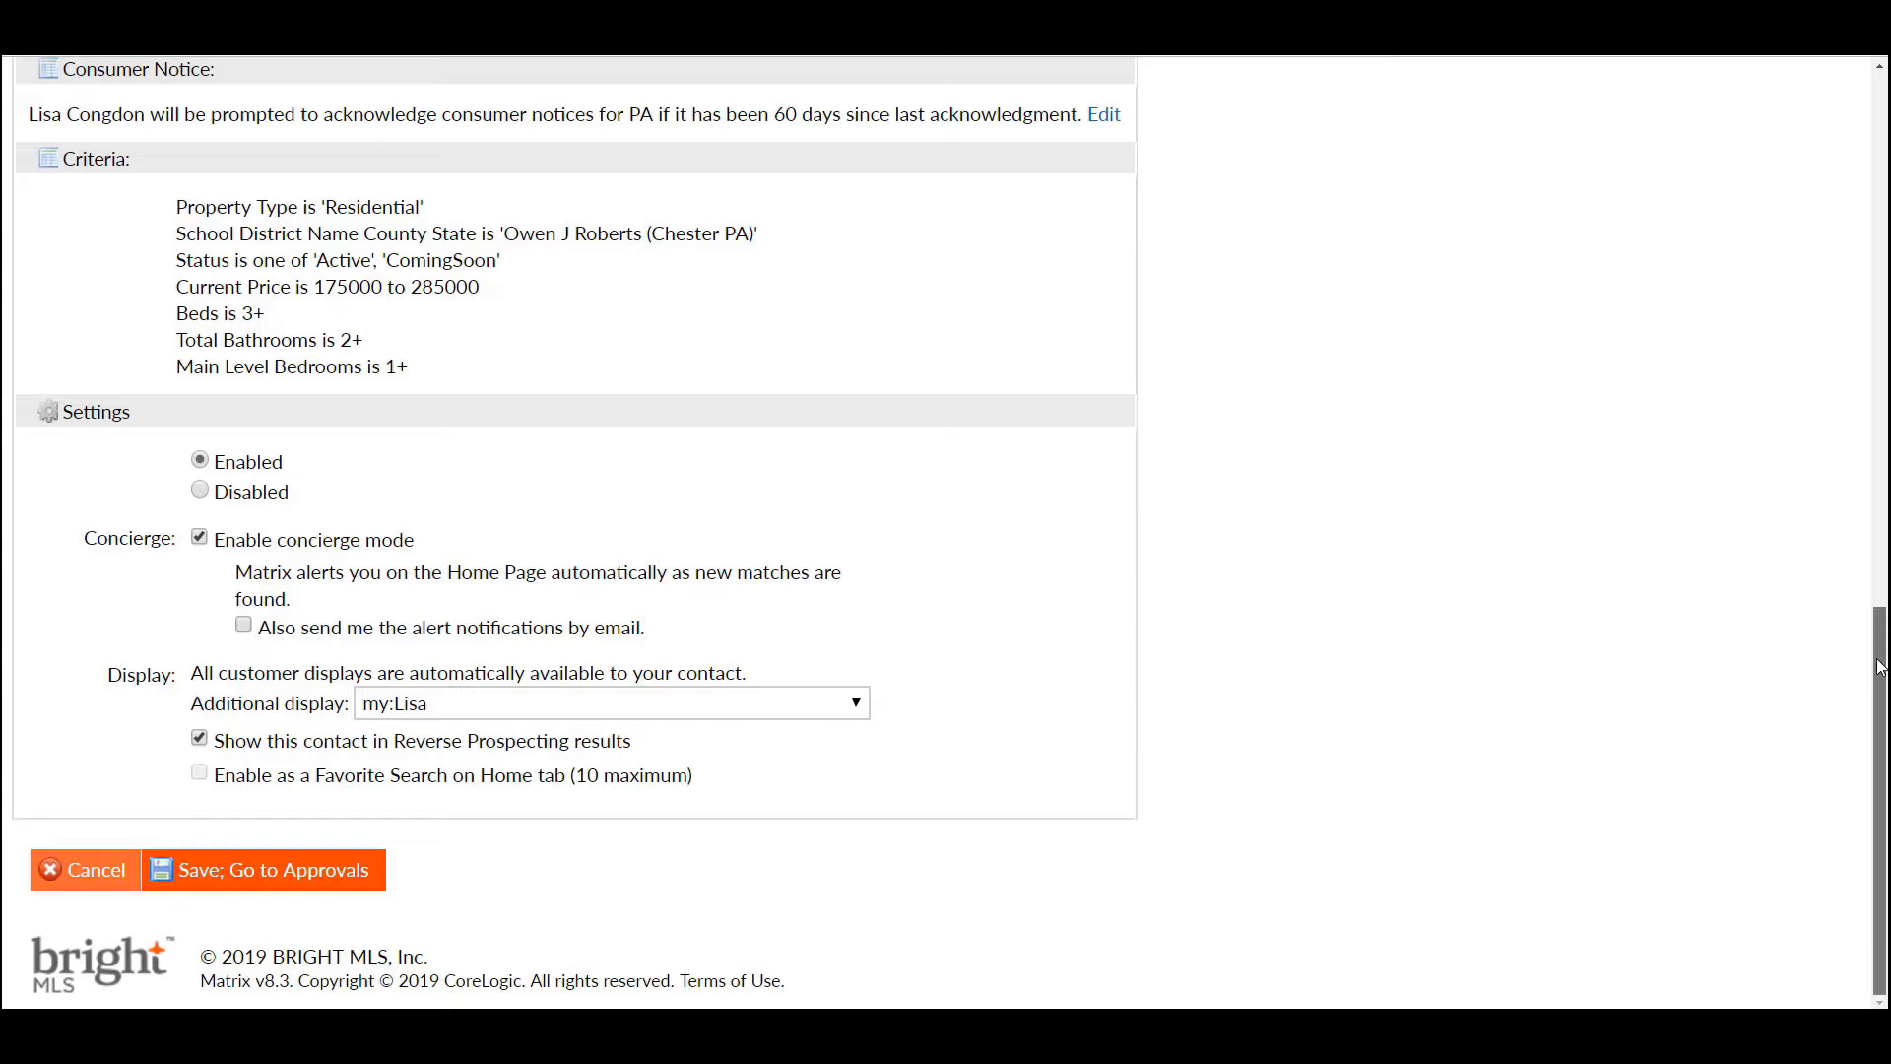
{"action": "left_click_drag", "start_coordinate": [1881, 676], "coordinate": [1854, 148]}
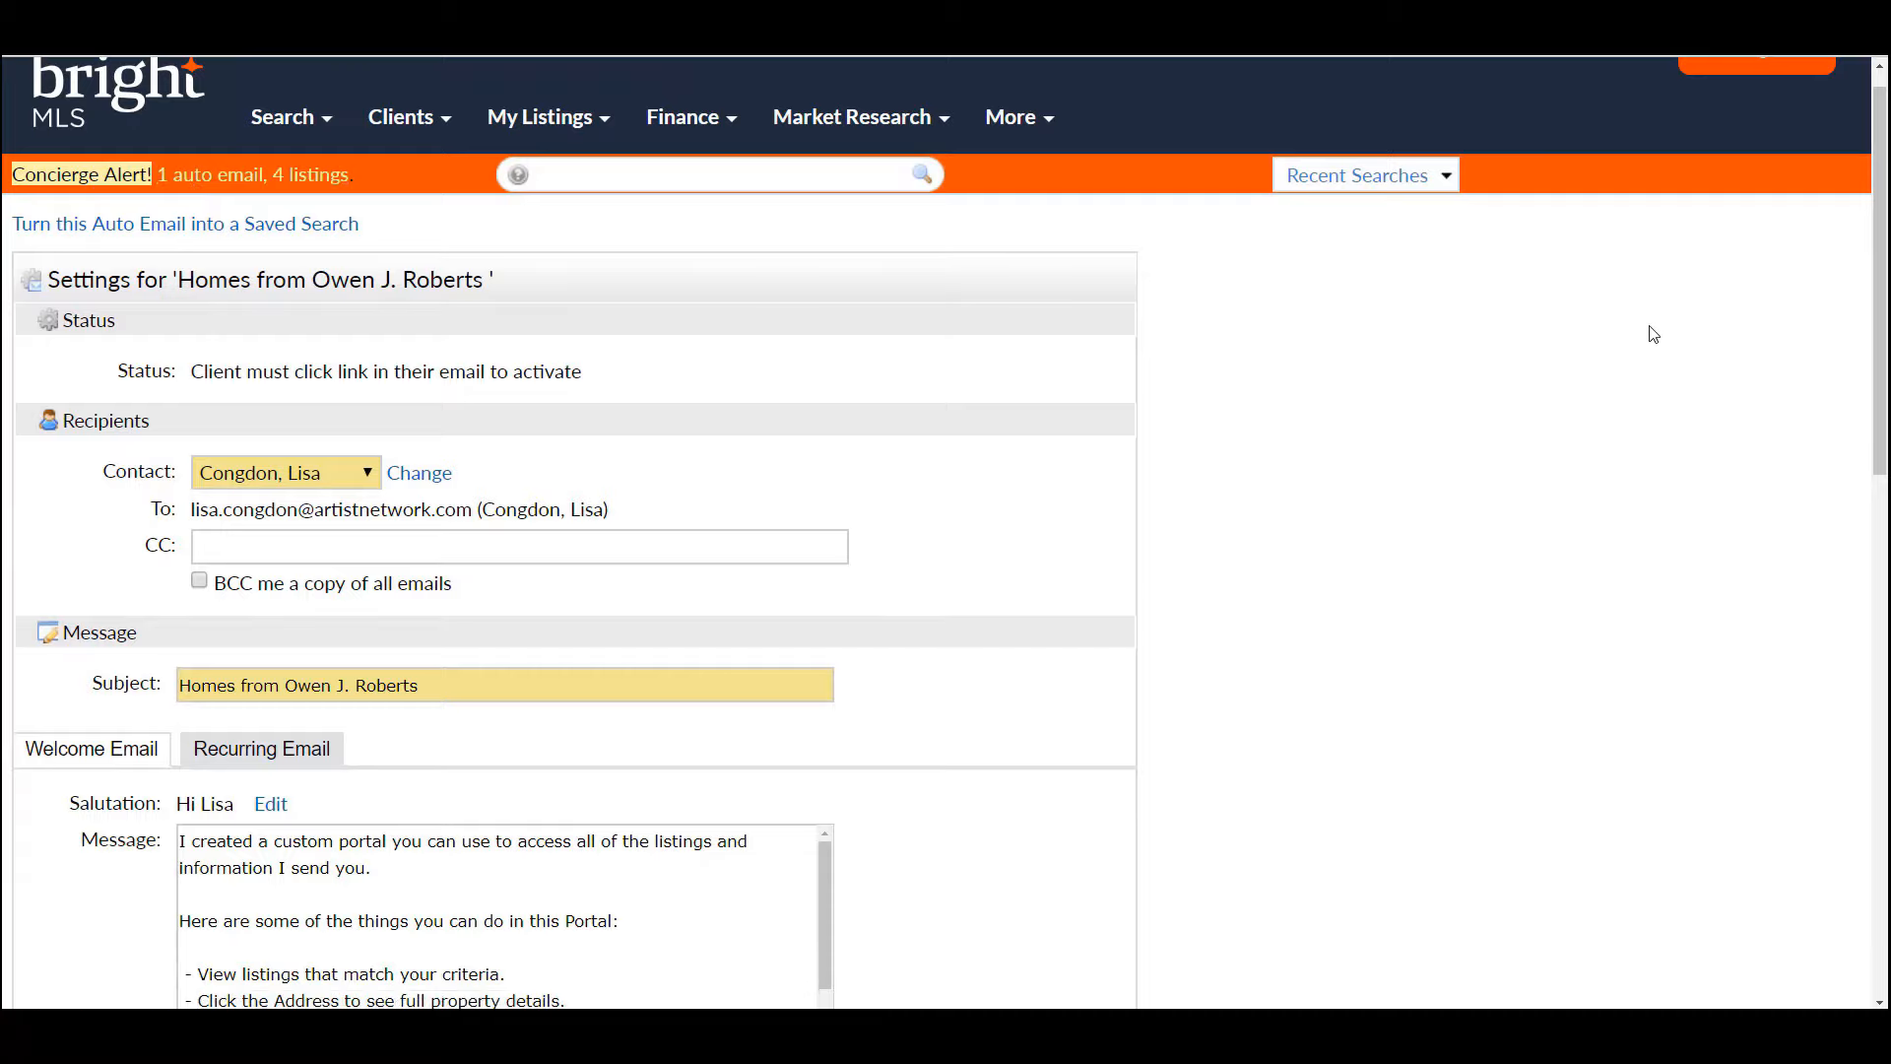
{"action": "left_click_drag", "start_coordinate": [1881, 333], "coordinate": [1882, 852]}
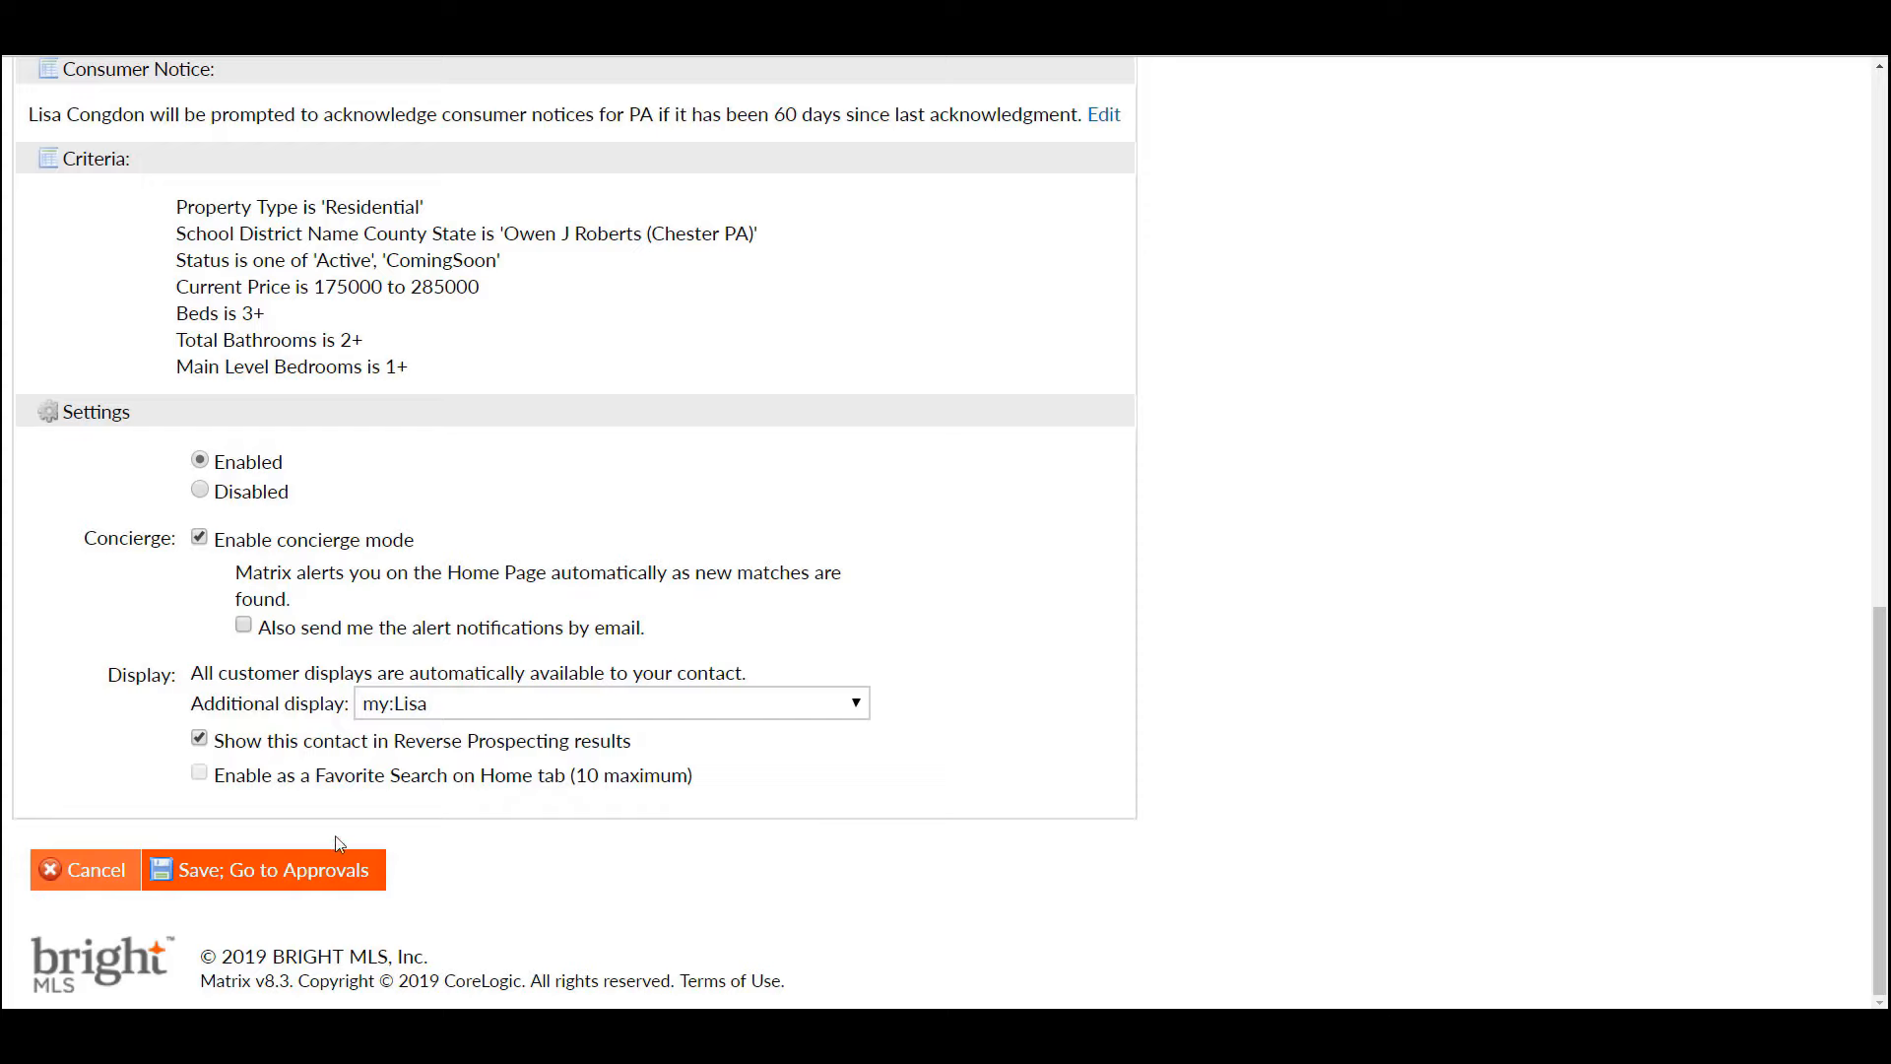
- Save the auto email and go to its Concierge Approvals page showing four pending listings
{"action": "left_click", "coordinate": [309, 873]}
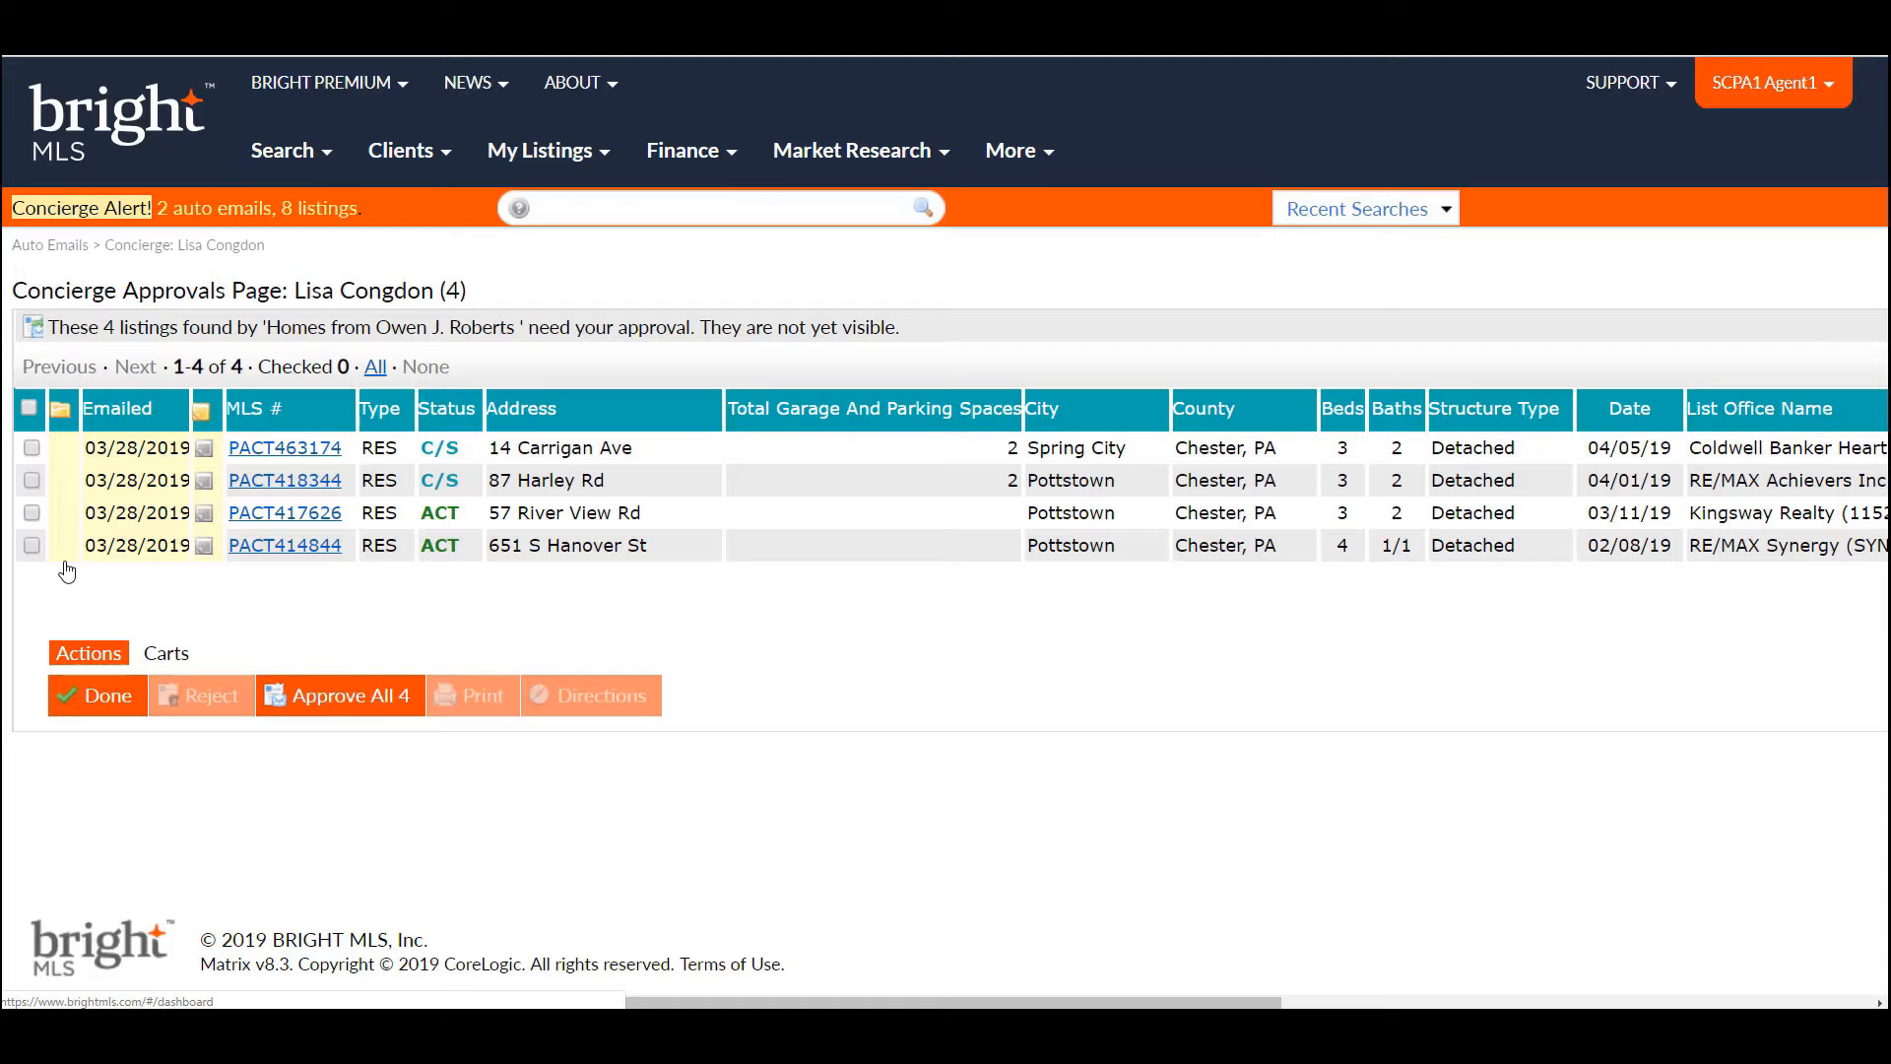
{"action": "left_click", "coordinate": [205, 453]}
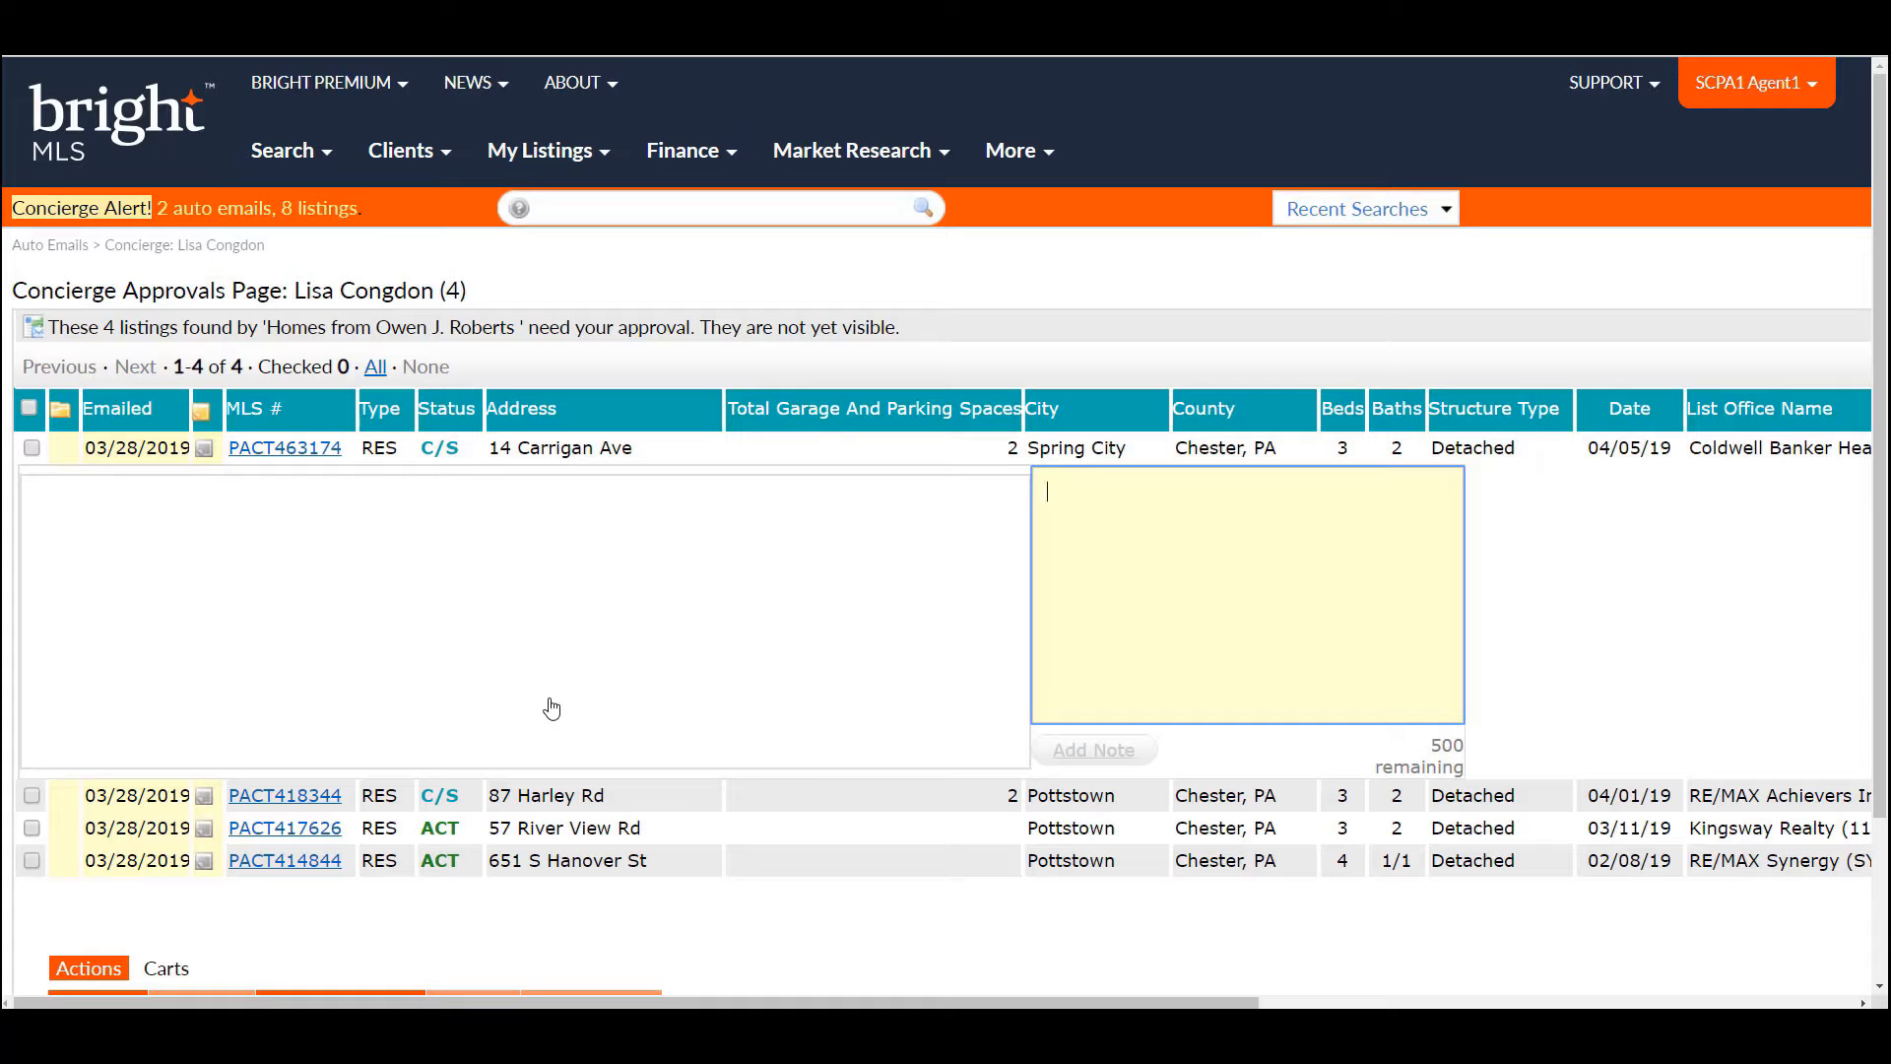
{"action": "type", "text": "Has 2 park"}
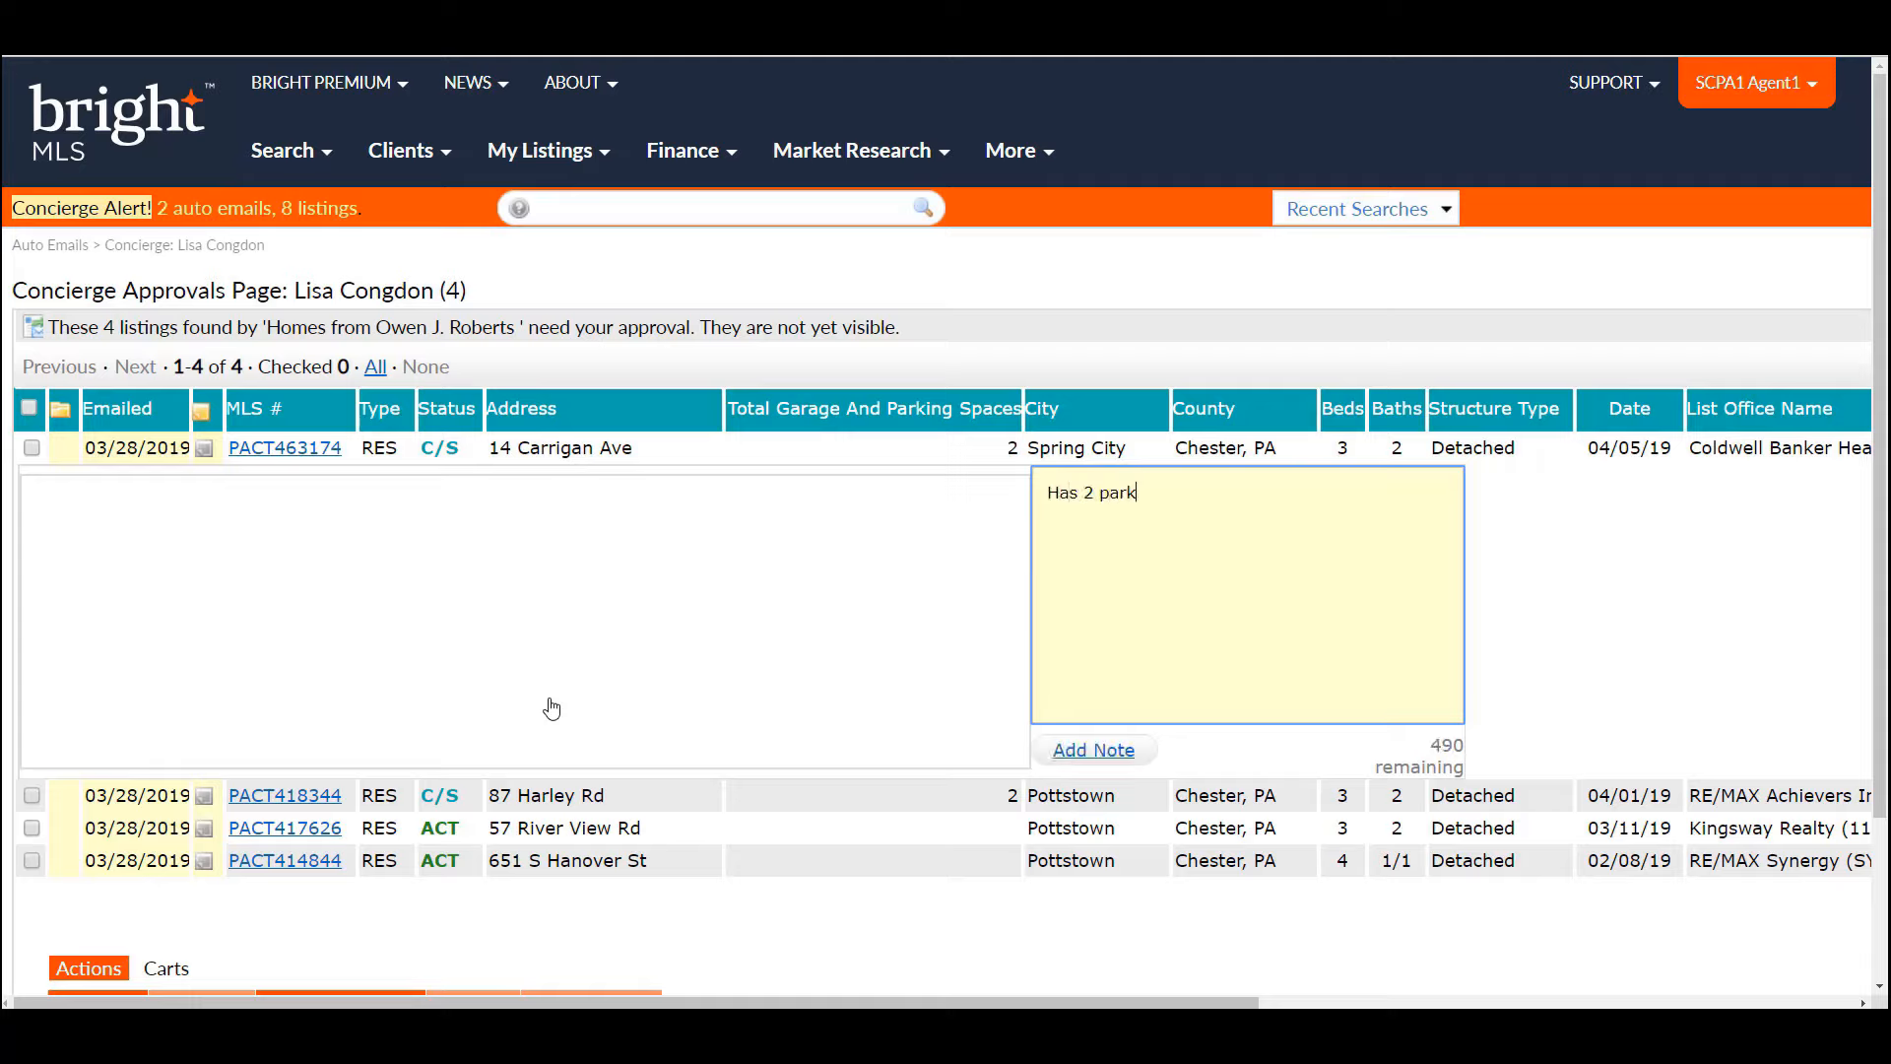
{"action": "type", "text": "ing spaces -- just like y"}
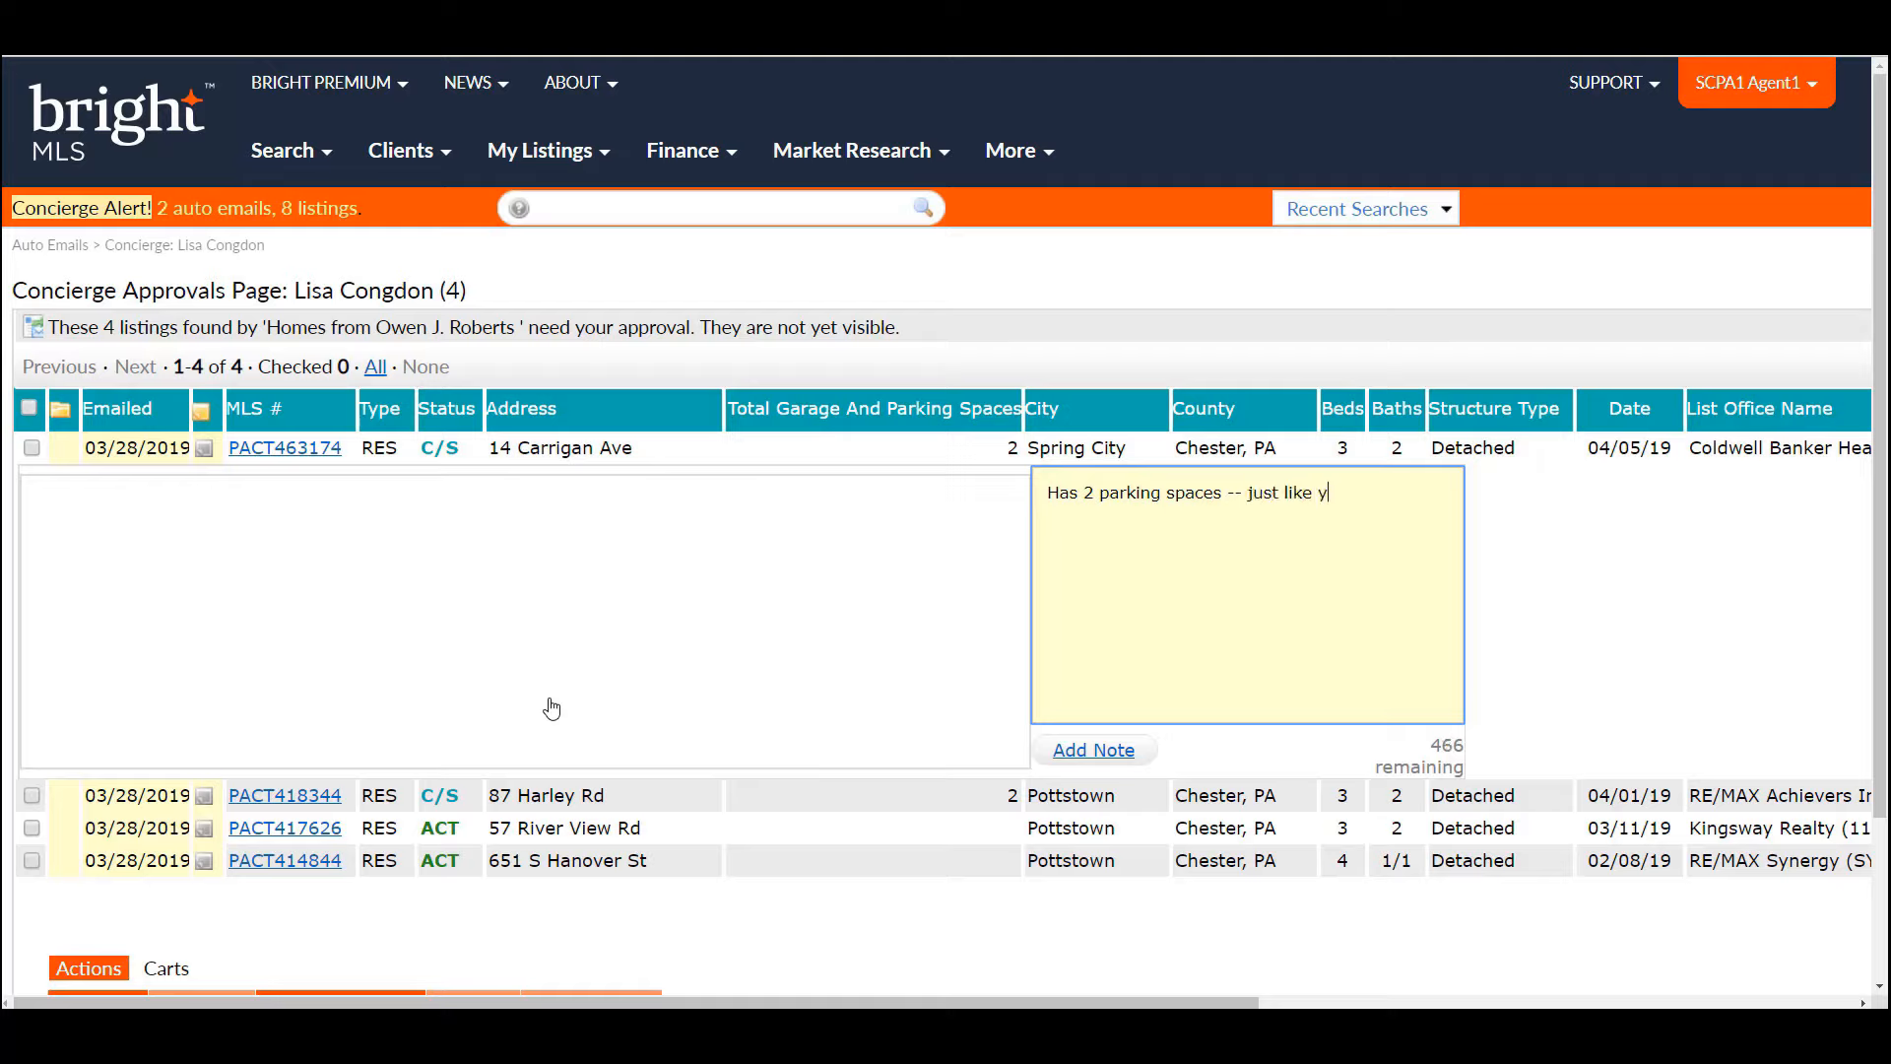
{"action": "type", "text": "ou wanted!"}
{"action": "left_click", "coordinate": [1087, 753]}
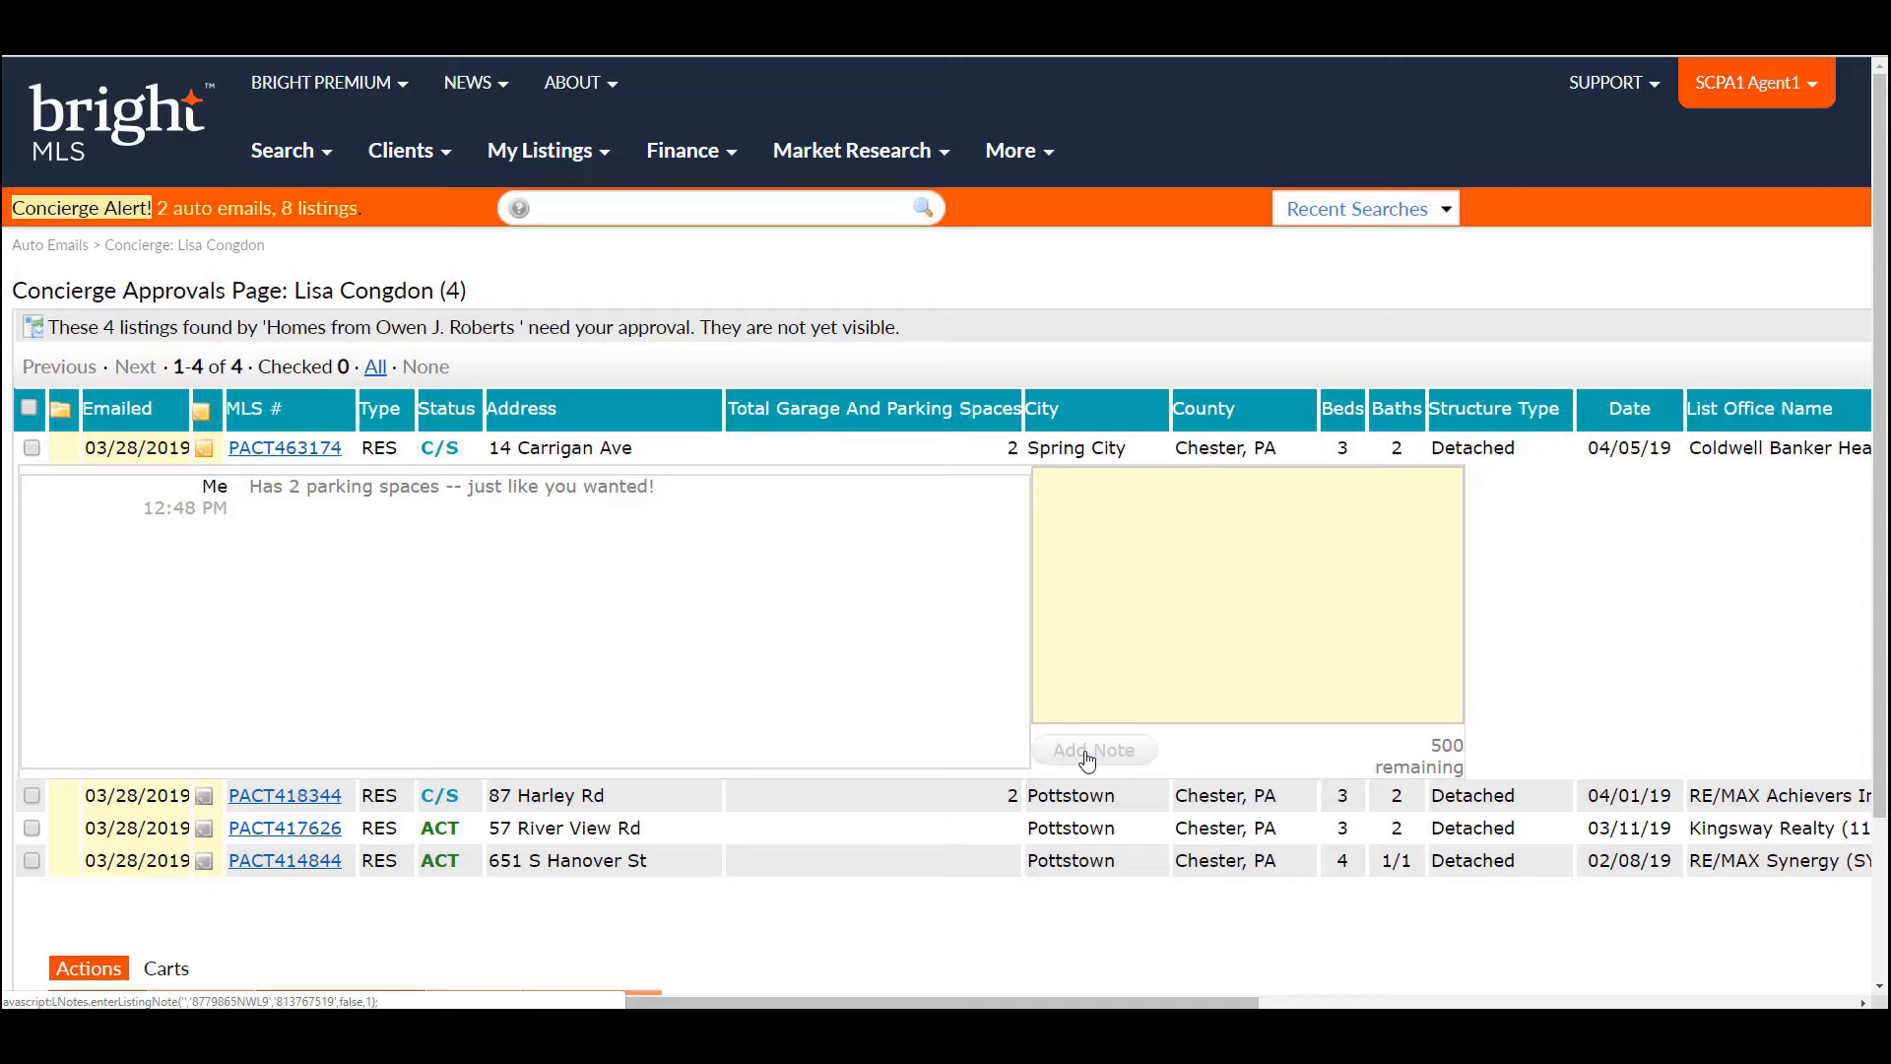
{"action": "left_click_drag", "start_coordinate": [1880, 391], "coordinate": [1881, 483]}
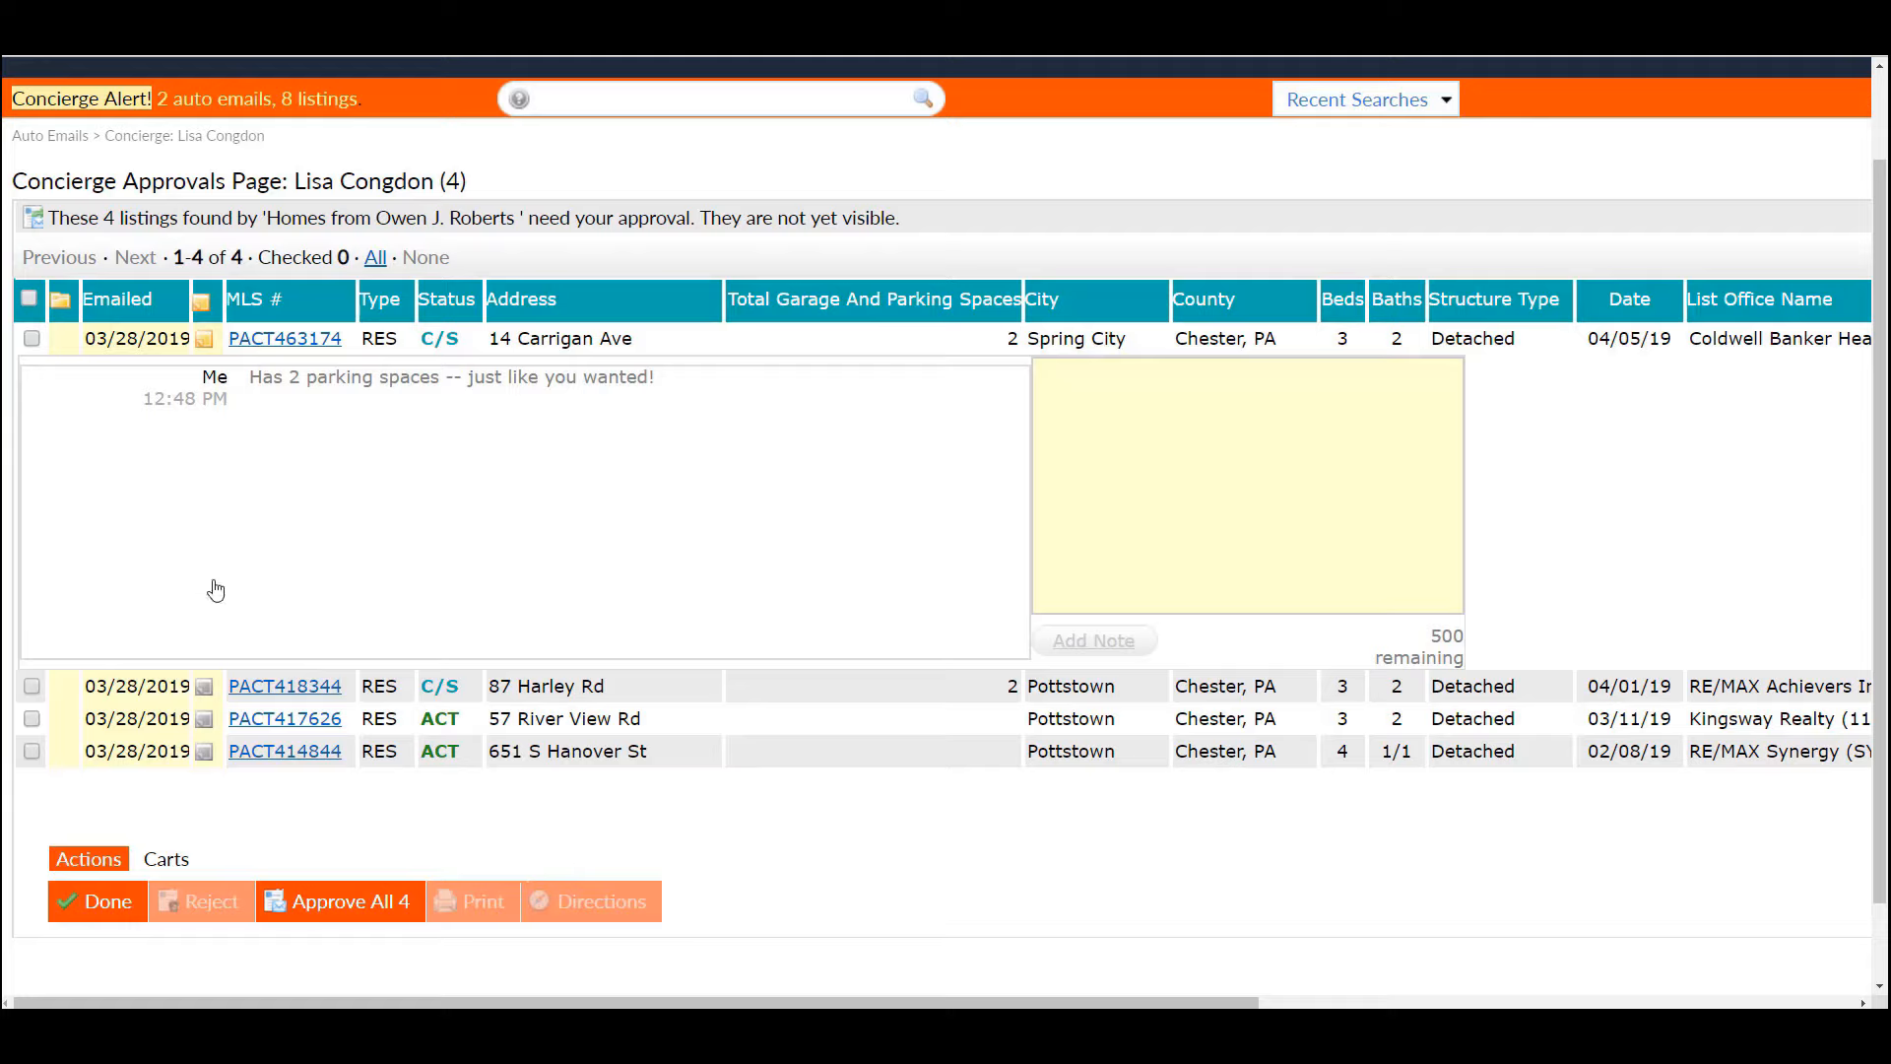
{"action": "left_click", "coordinate": [31, 339]}
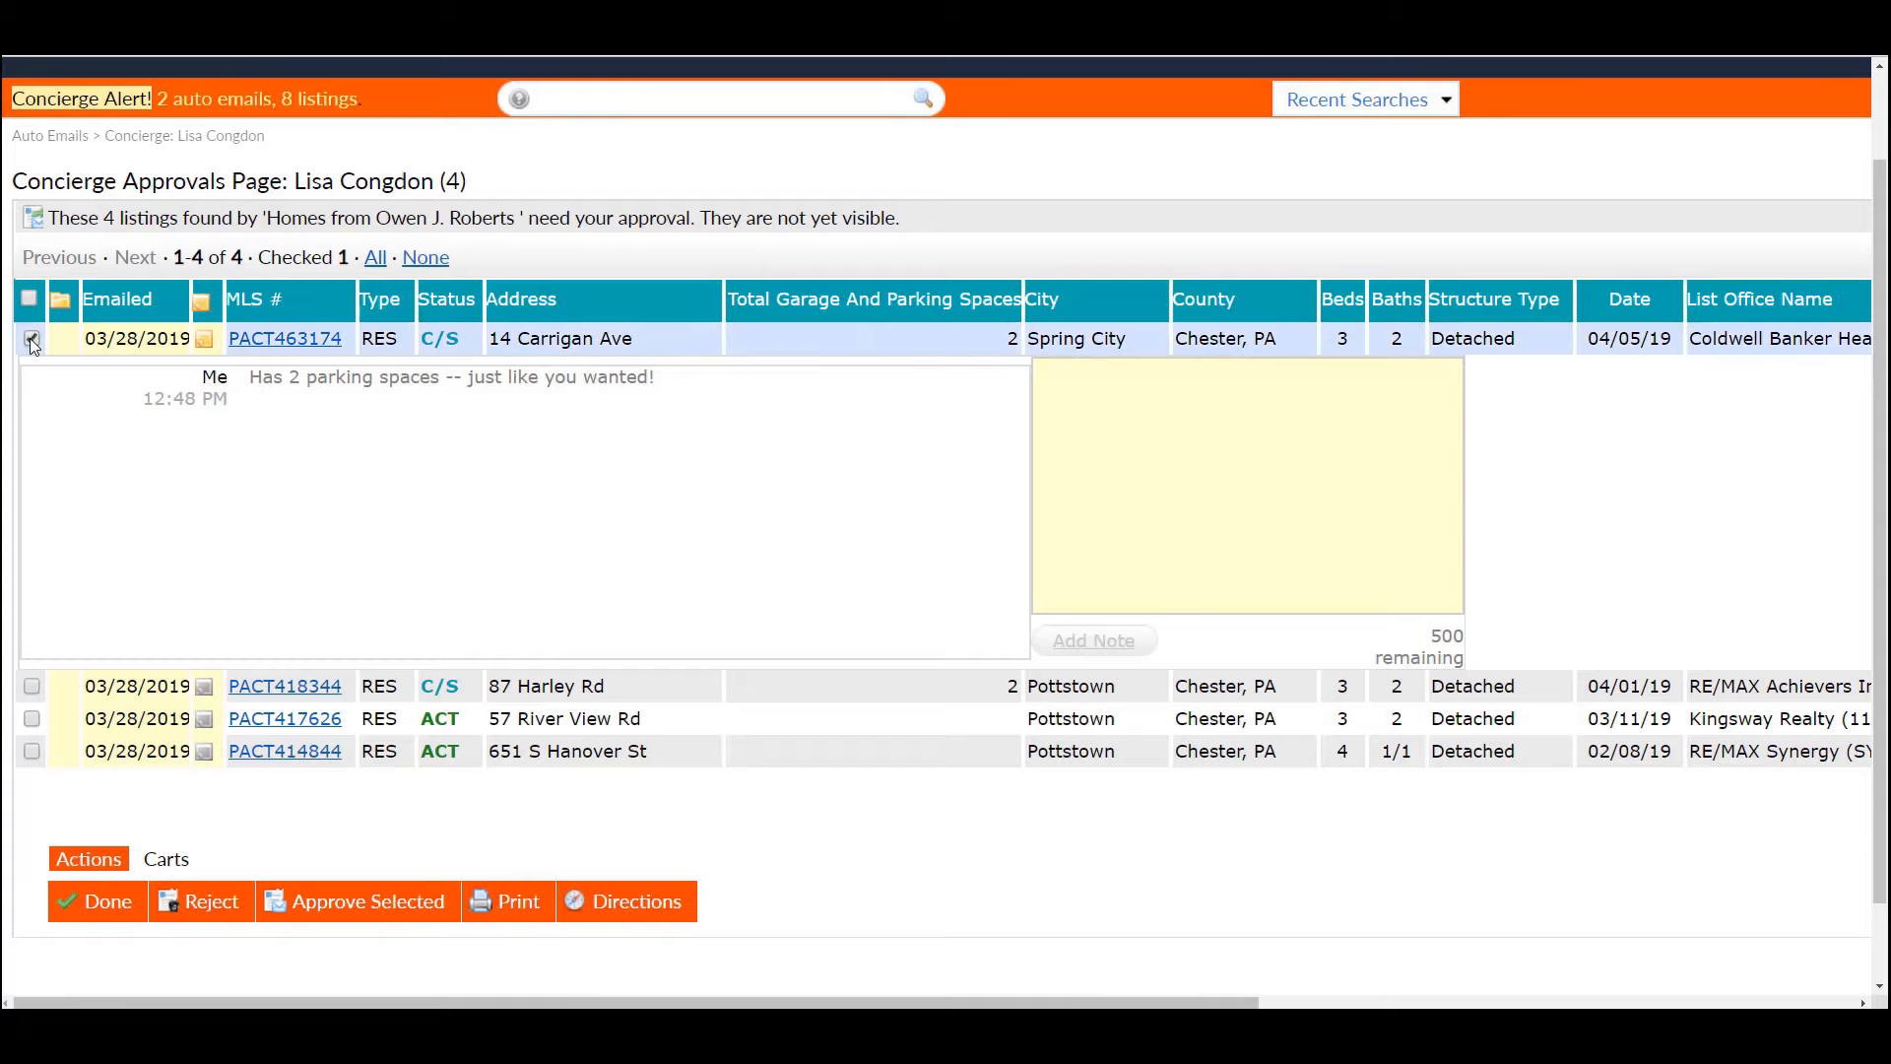
{"action": "left_click", "coordinate": [32, 719]}
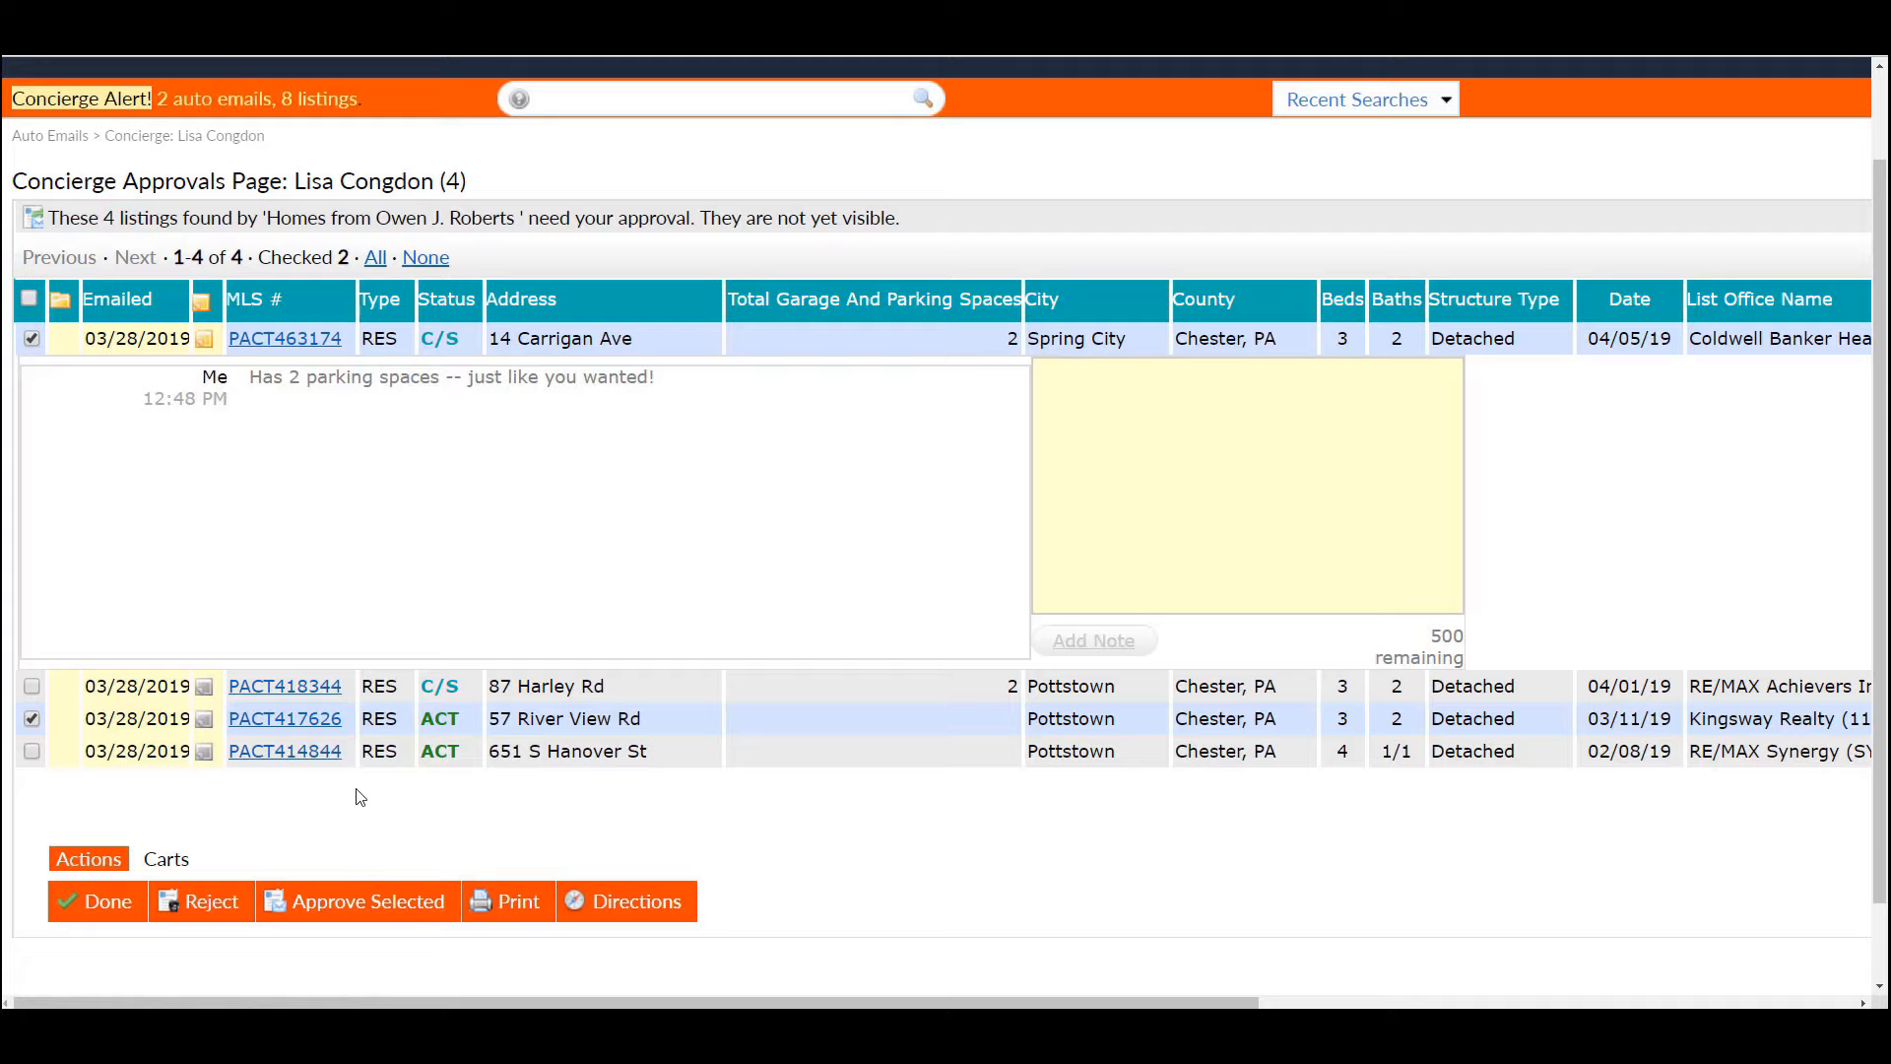
{"action": "left_click", "coordinate": [33, 339]}
{"action": "left_click", "coordinate": [32, 719]}
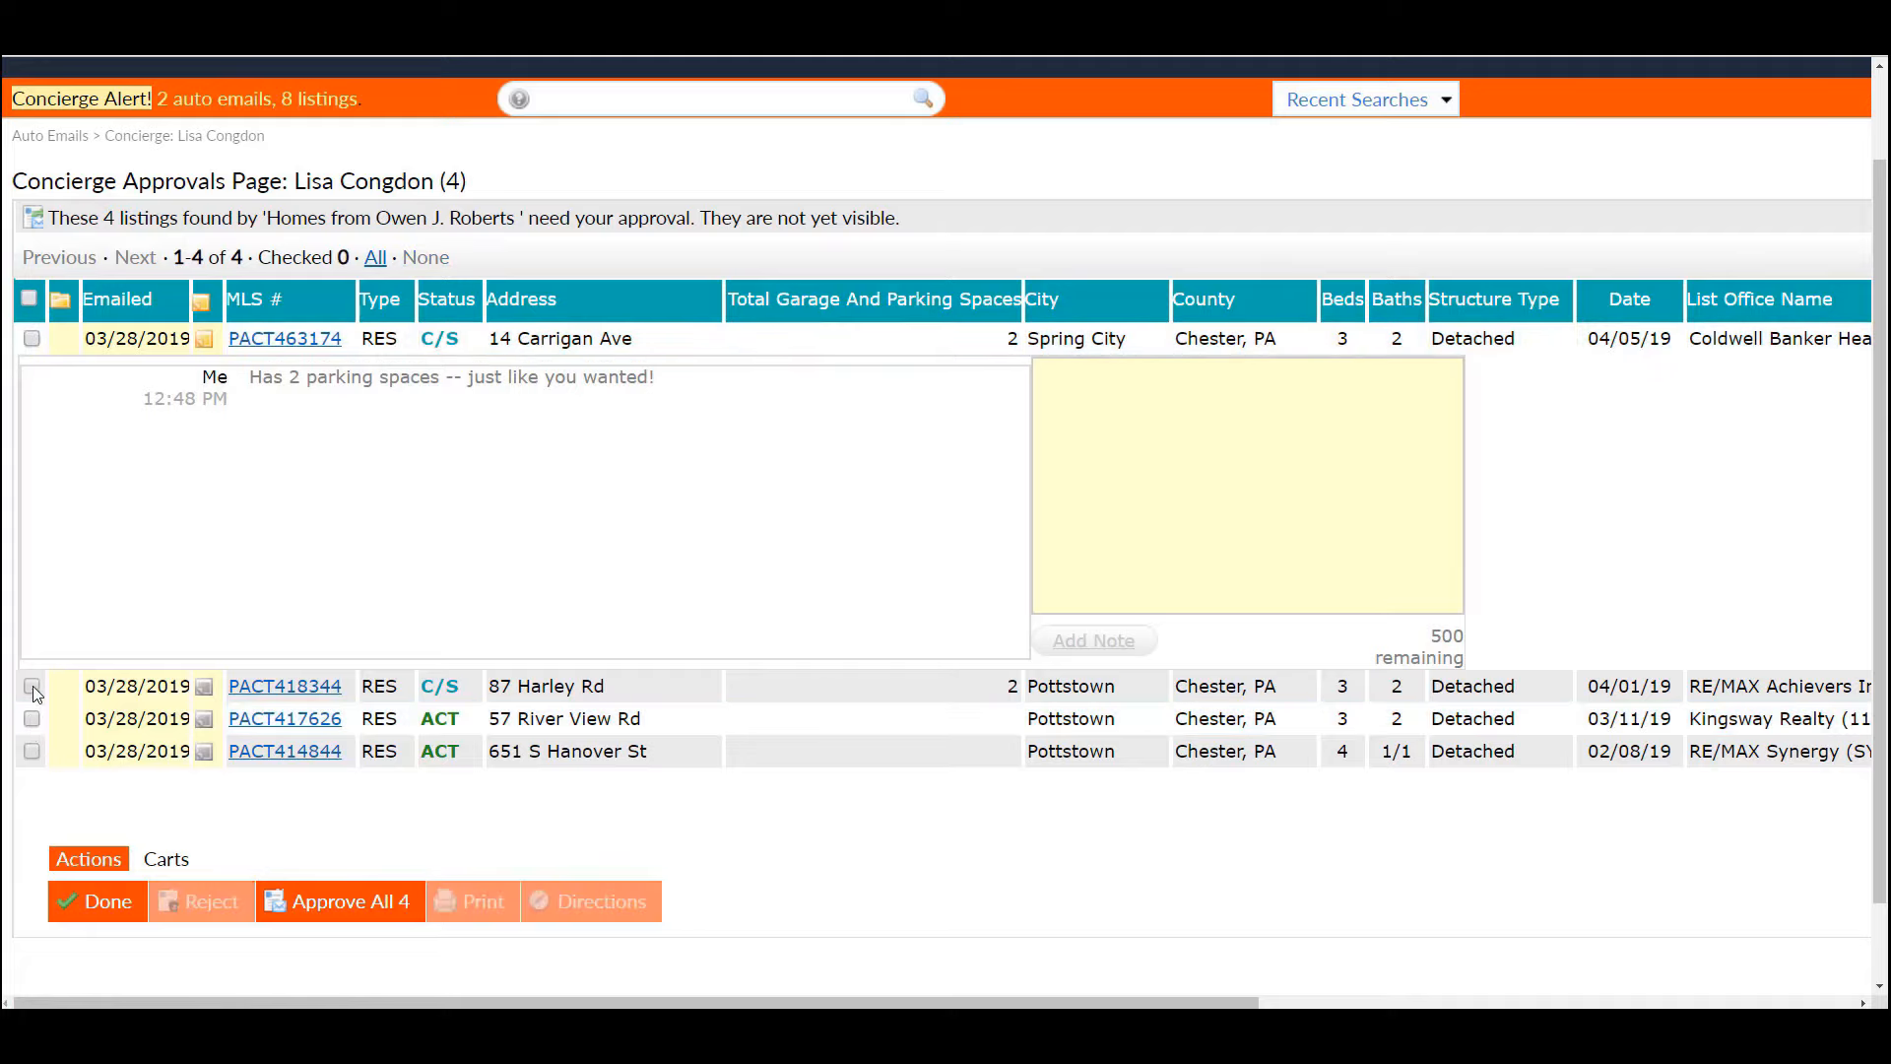
{"action": "left_click", "coordinate": [32, 686]}
{"action": "left_click", "coordinate": [33, 751]}
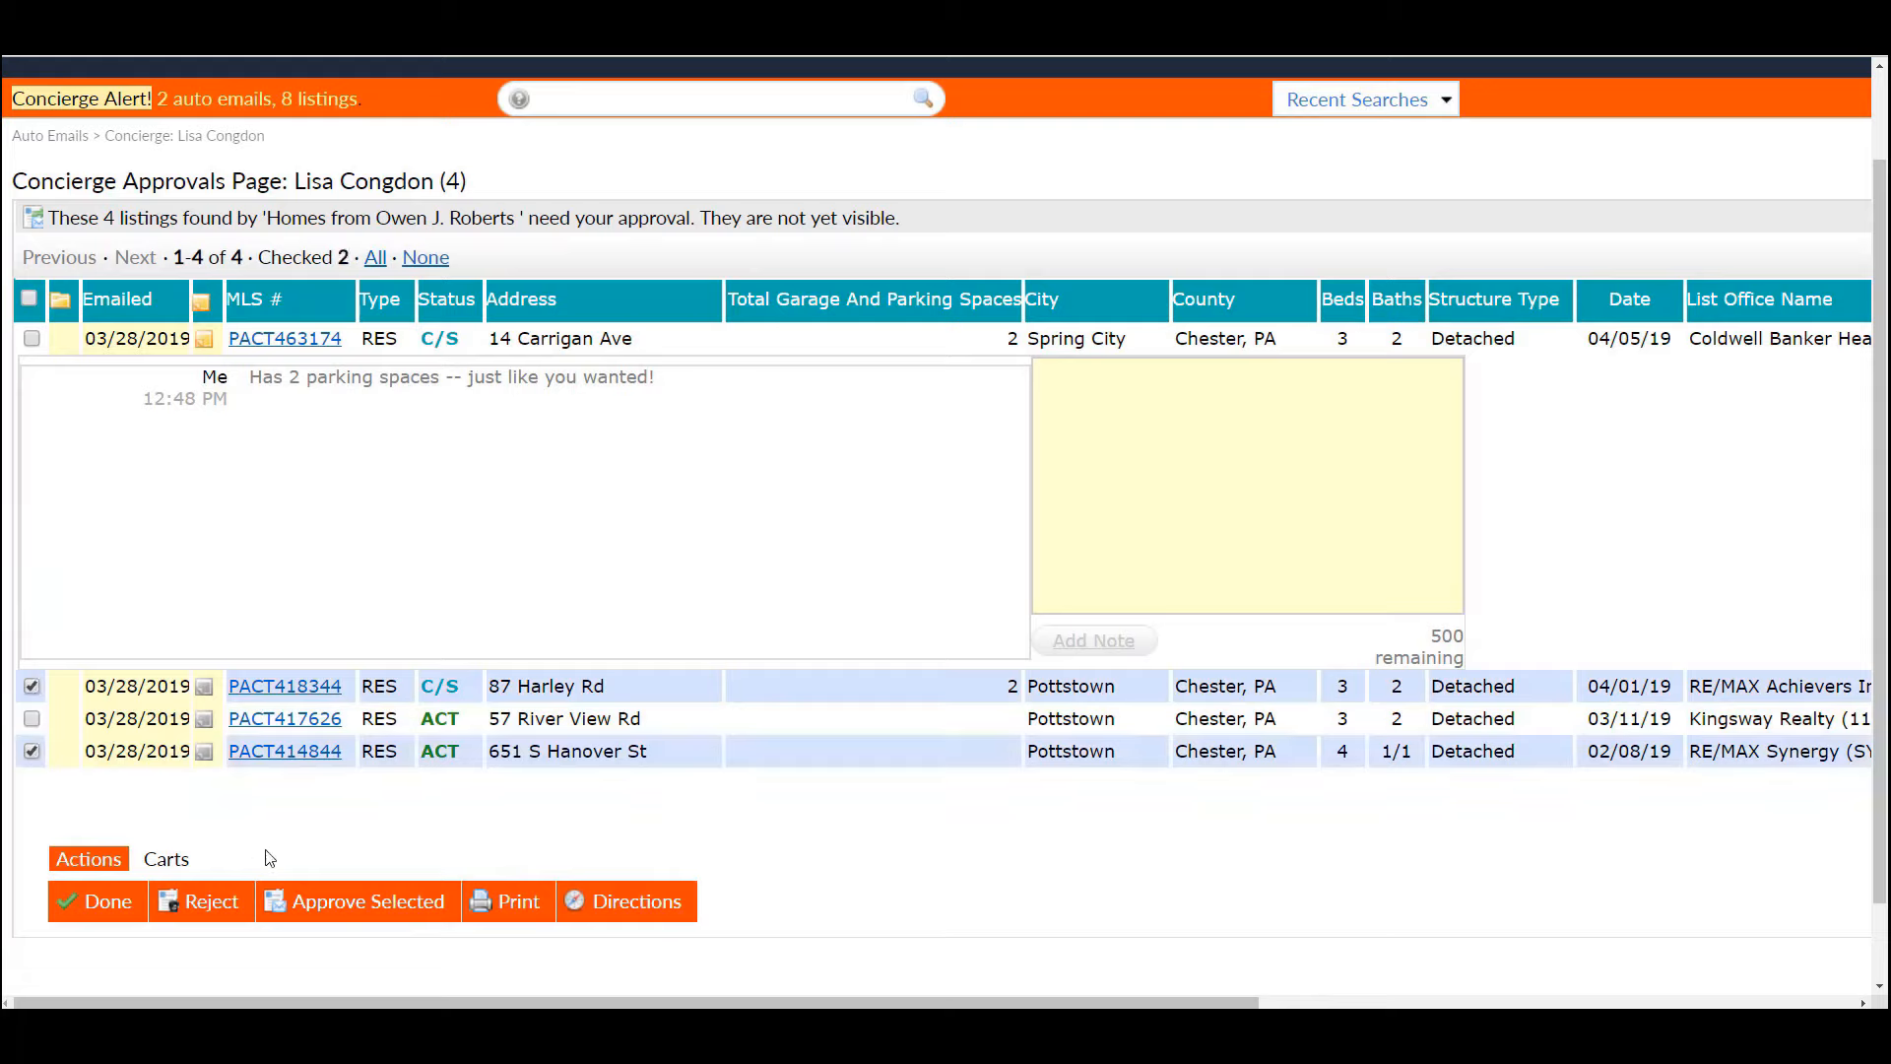
{"action": "left_click", "coordinate": [221, 912]}
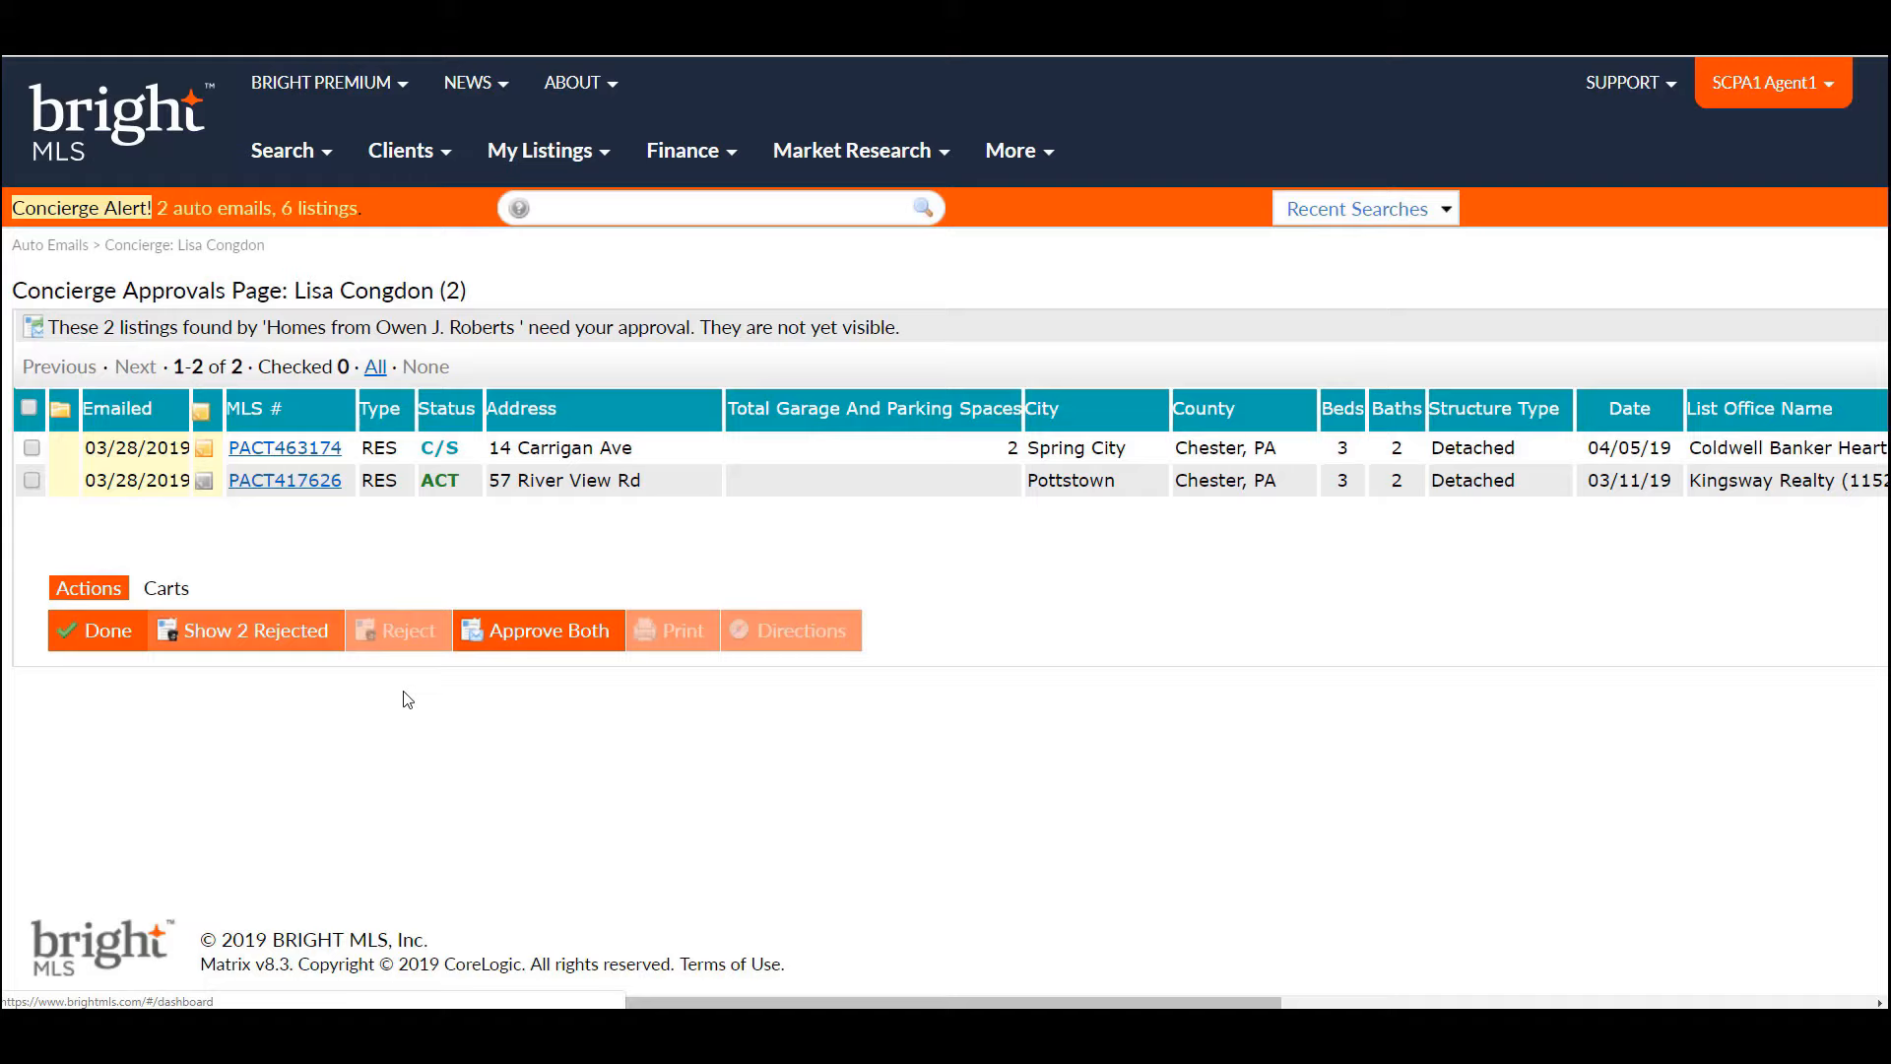
{"action": "left_click", "coordinate": [296, 636]}
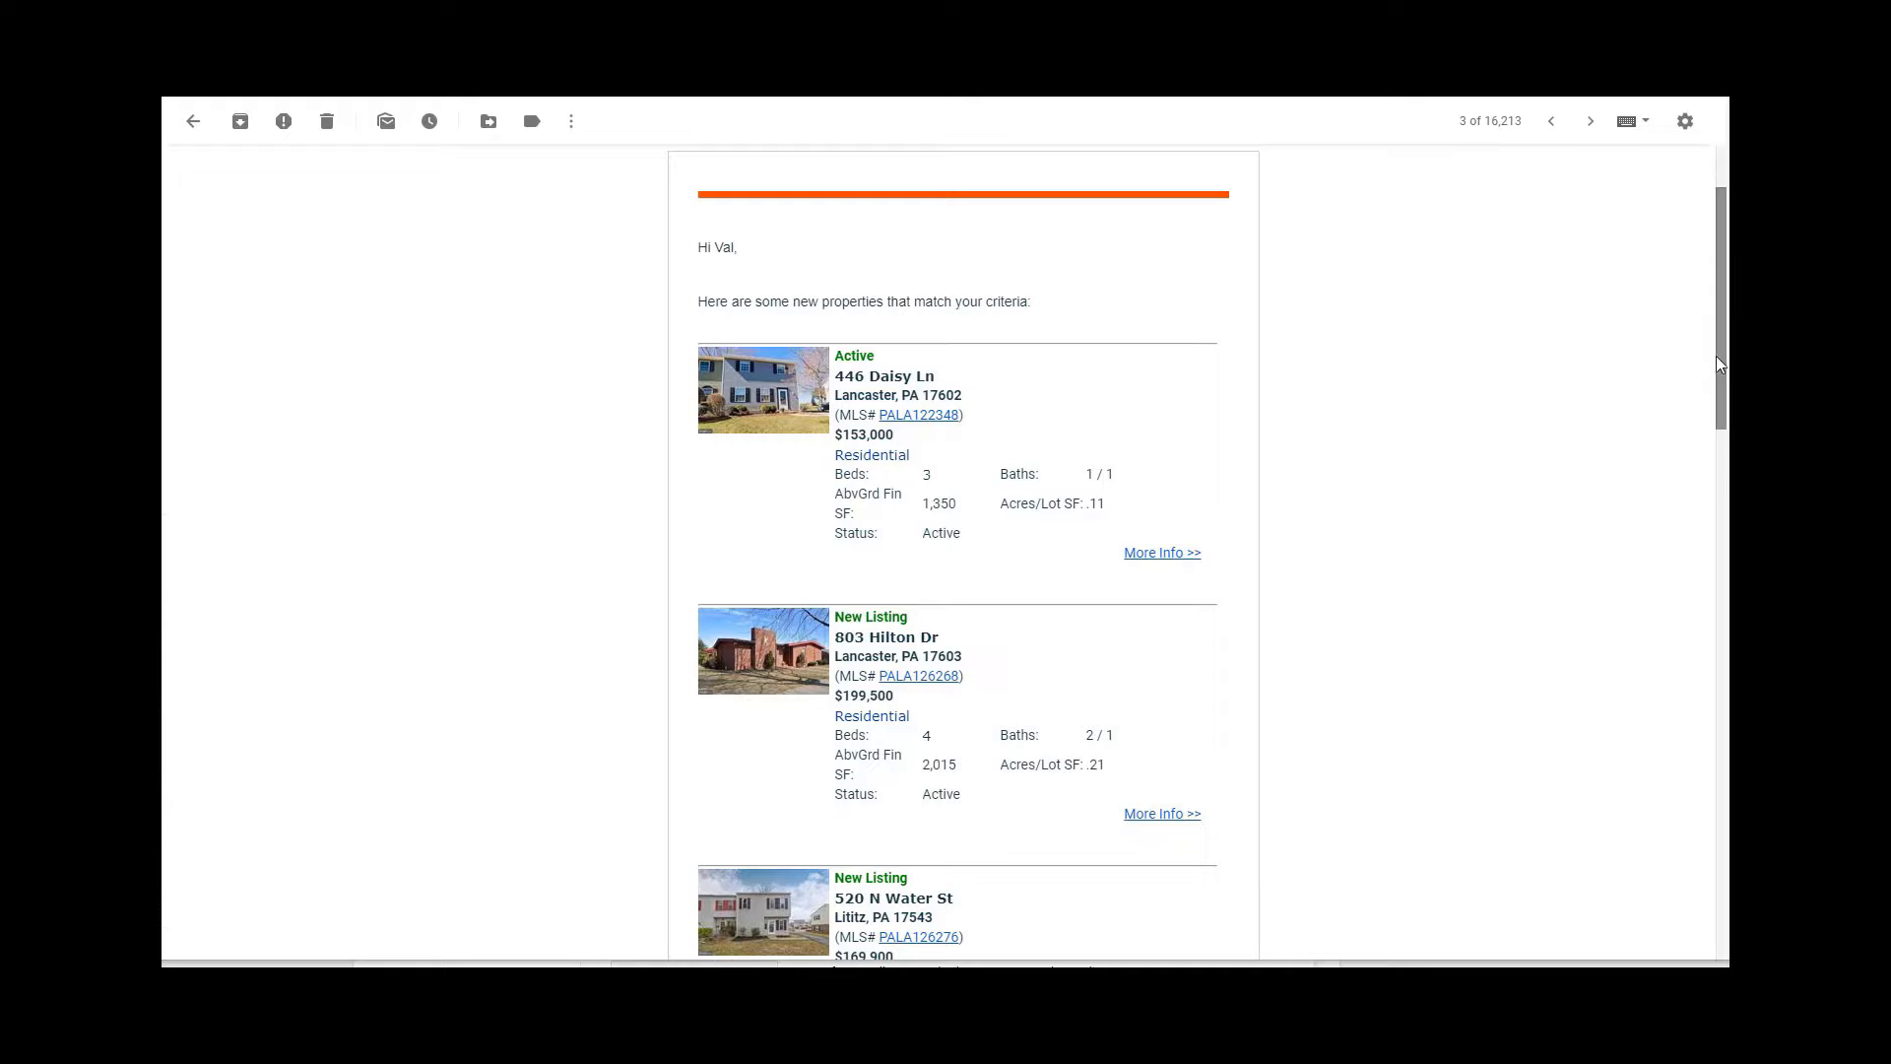
{"action": "left_click_drag", "start_coordinate": [1718, 356], "coordinate": [1718, 362]}
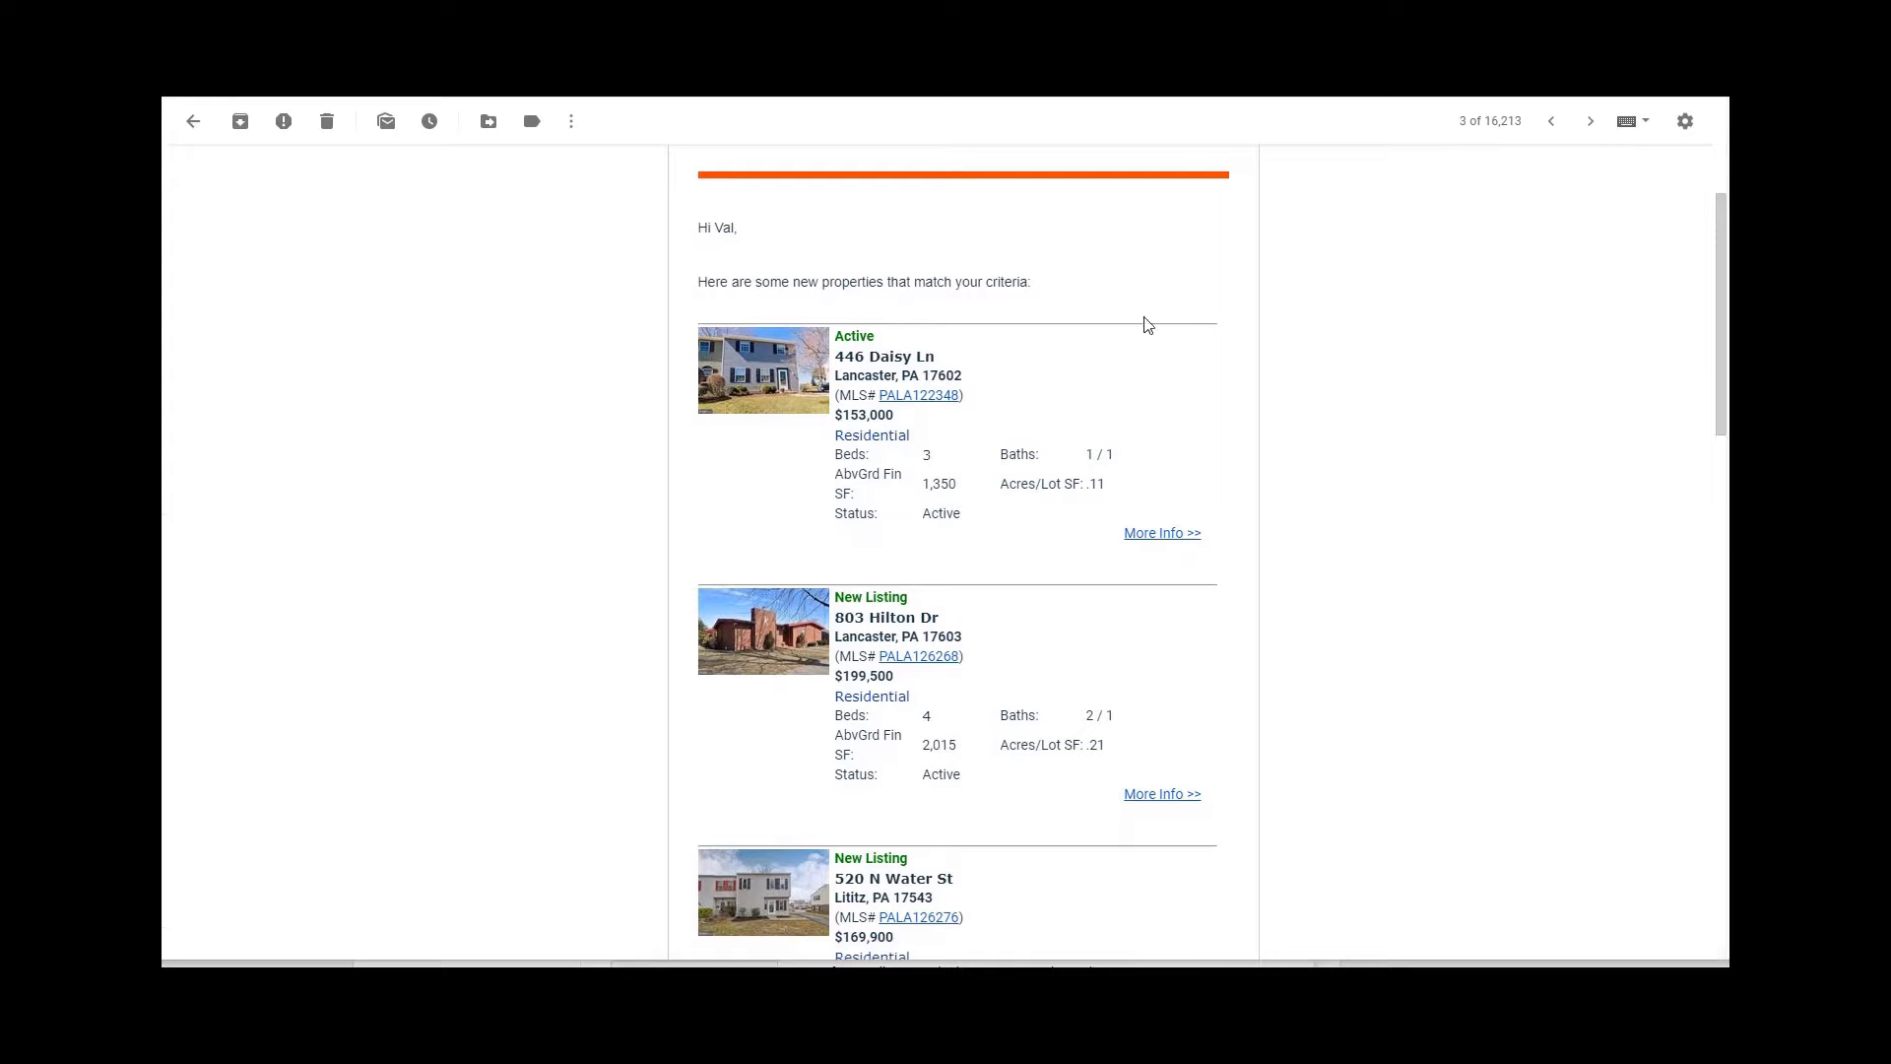
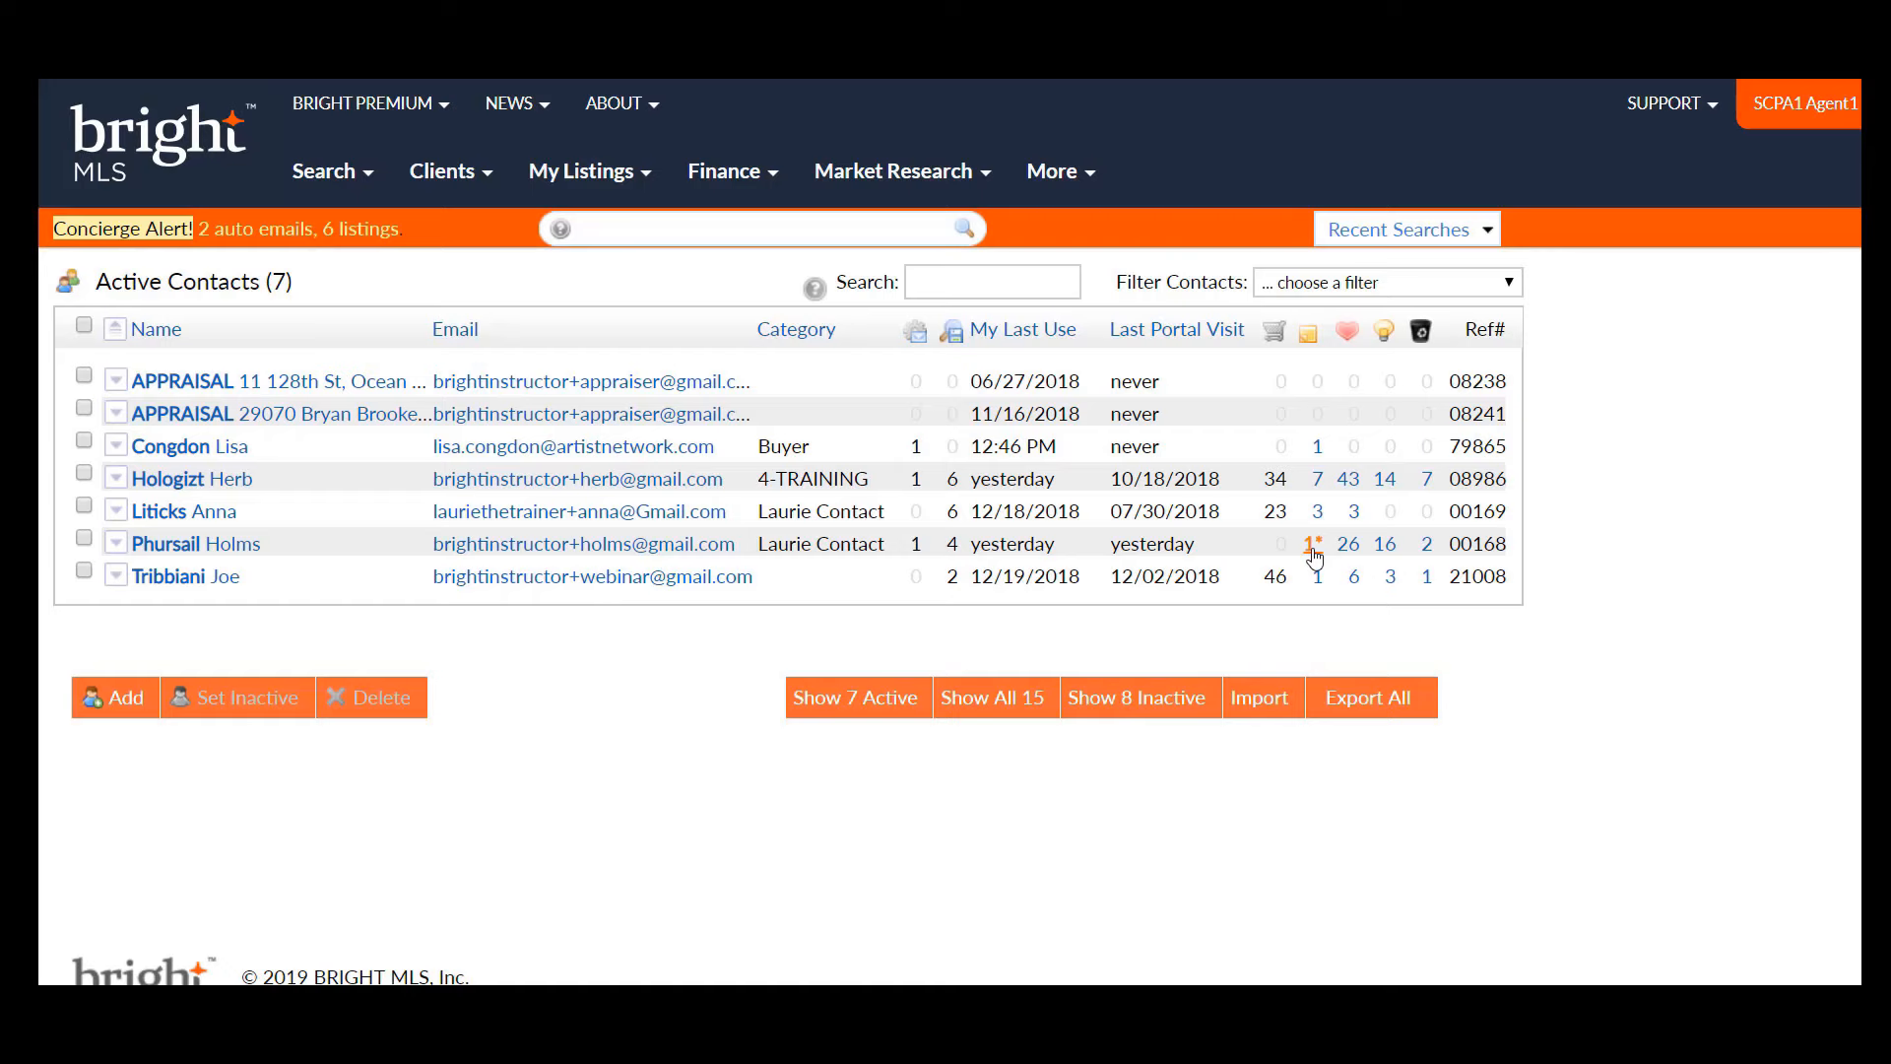
- From the 1* notes link, add the note 'great!' to the first Perryville listing, then return to Active Contacts
{"action": "left_click", "coordinate": [1314, 549]}
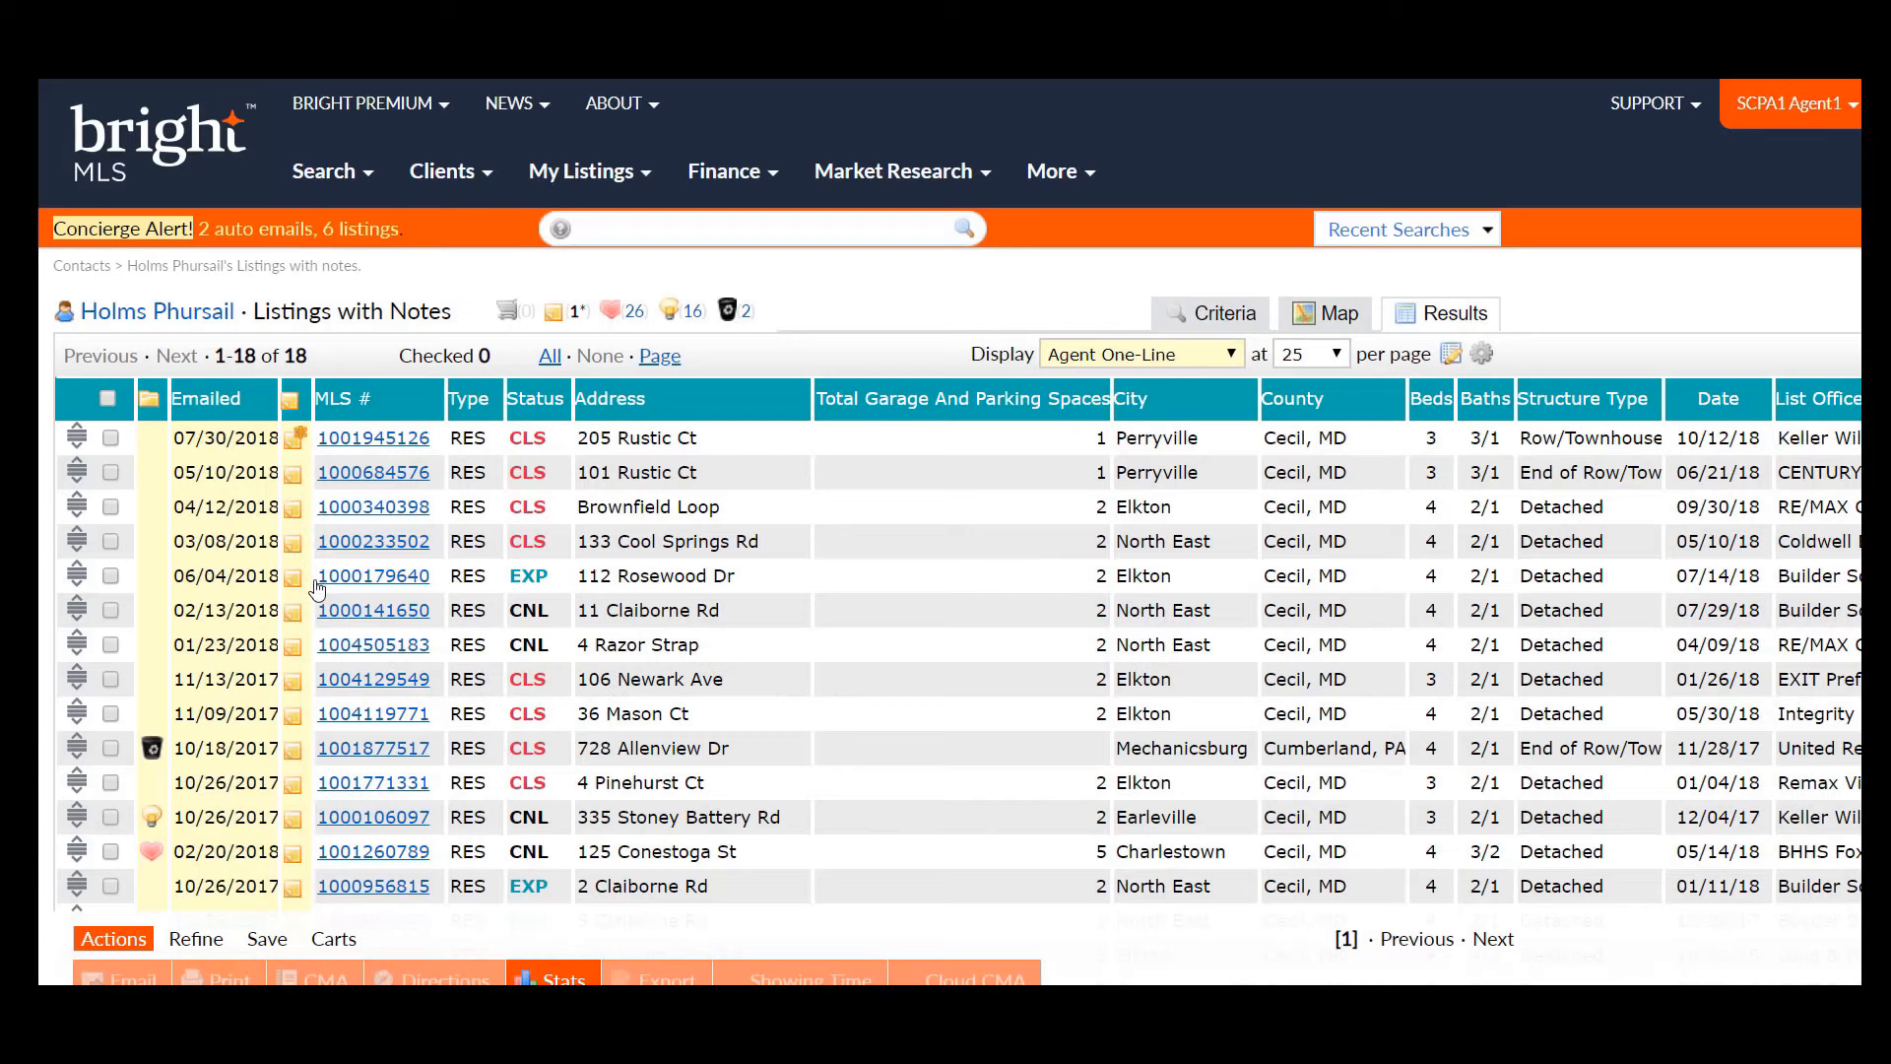
{"action": "left_click", "coordinate": [296, 445]}
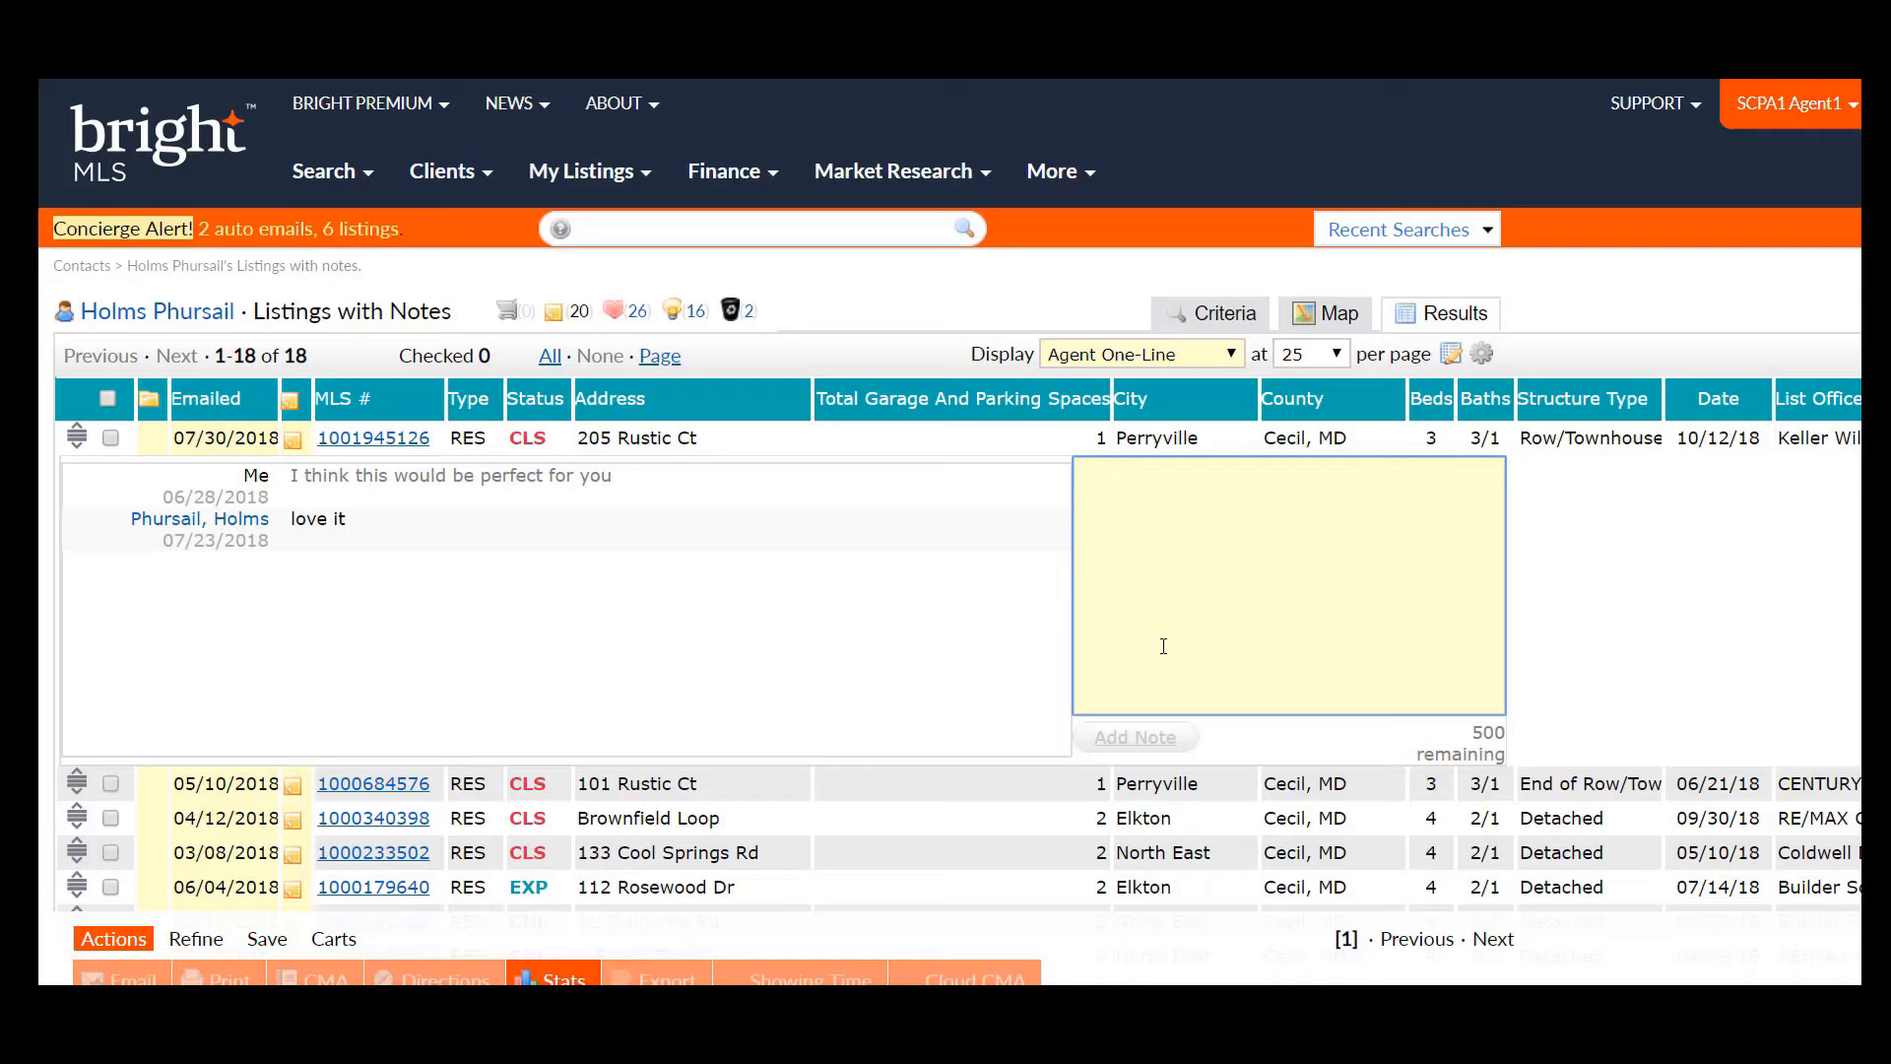
{"action": "type", "text": "great!"}
{"action": "left_click", "coordinate": [465, 187]}
{"action": "left_click", "coordinate": [137, 341]}
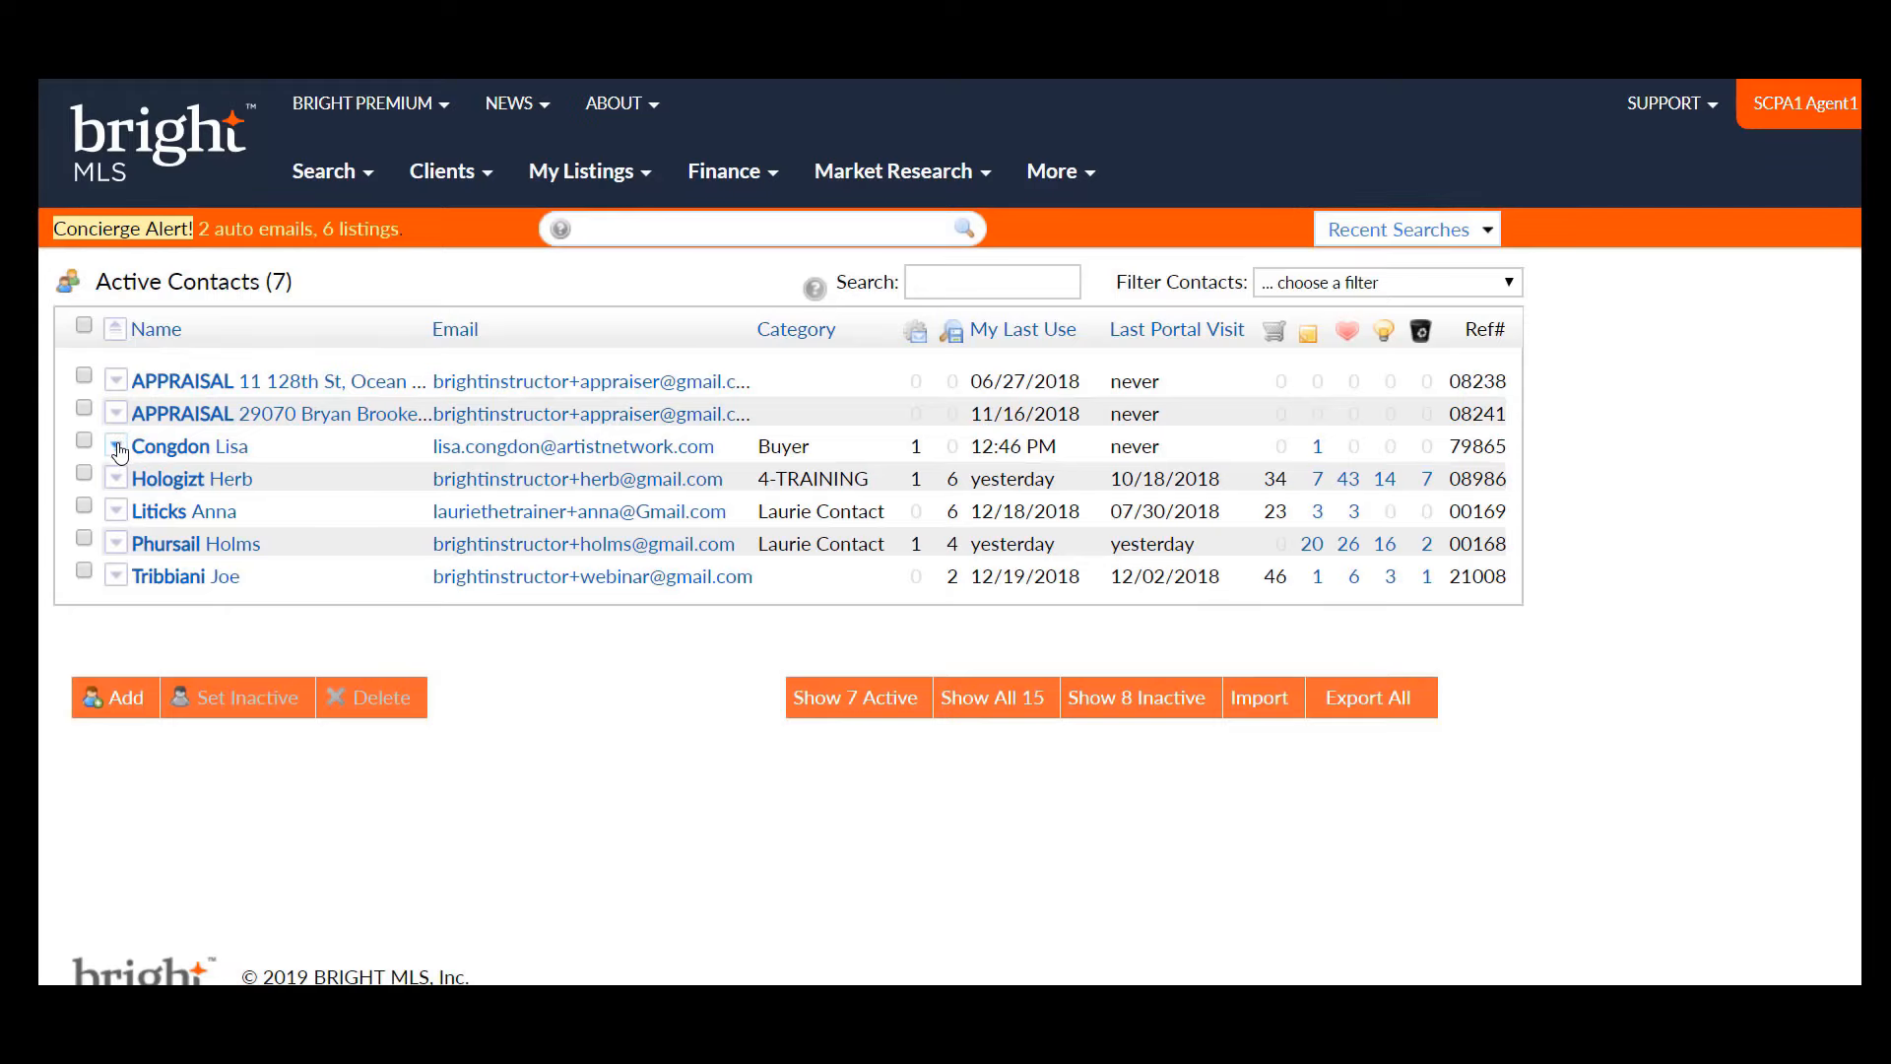
{"action": "left_click", "coordinate": [116, 544]}
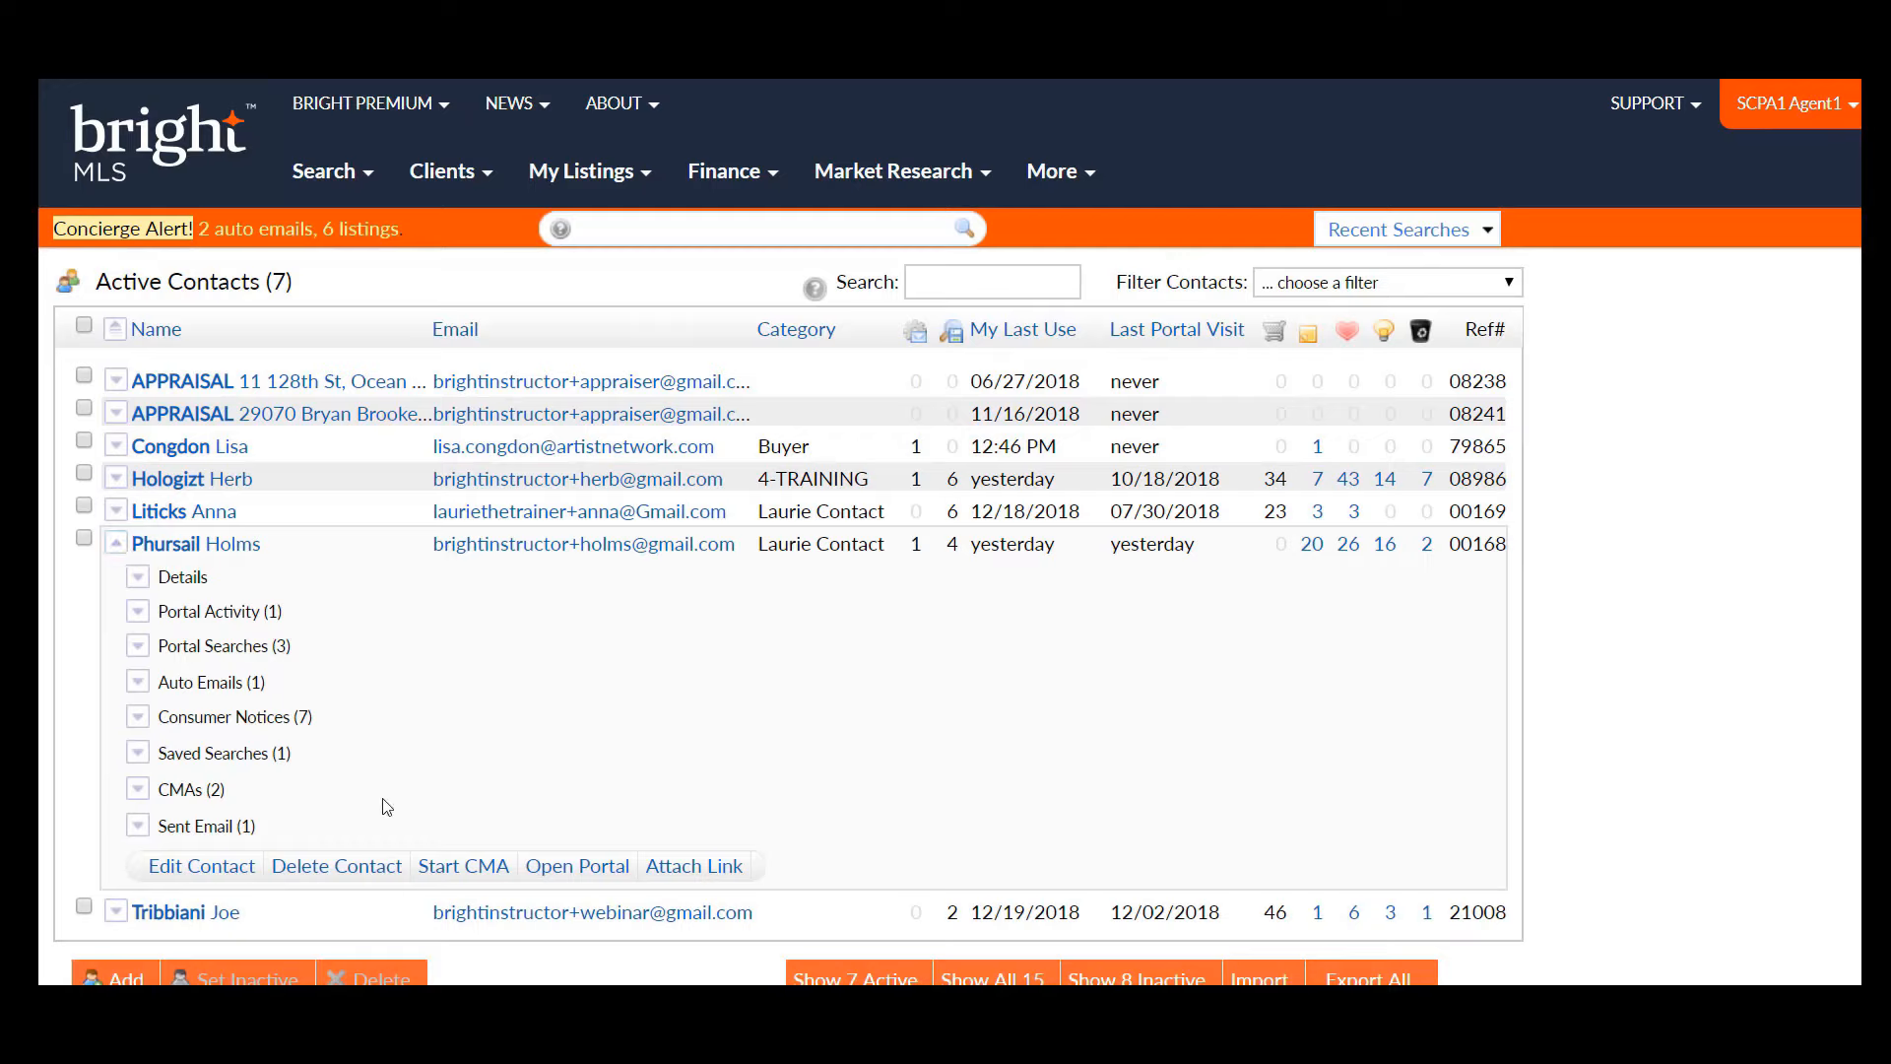
{"action": "left_click", "coordinate": [138, 613]}
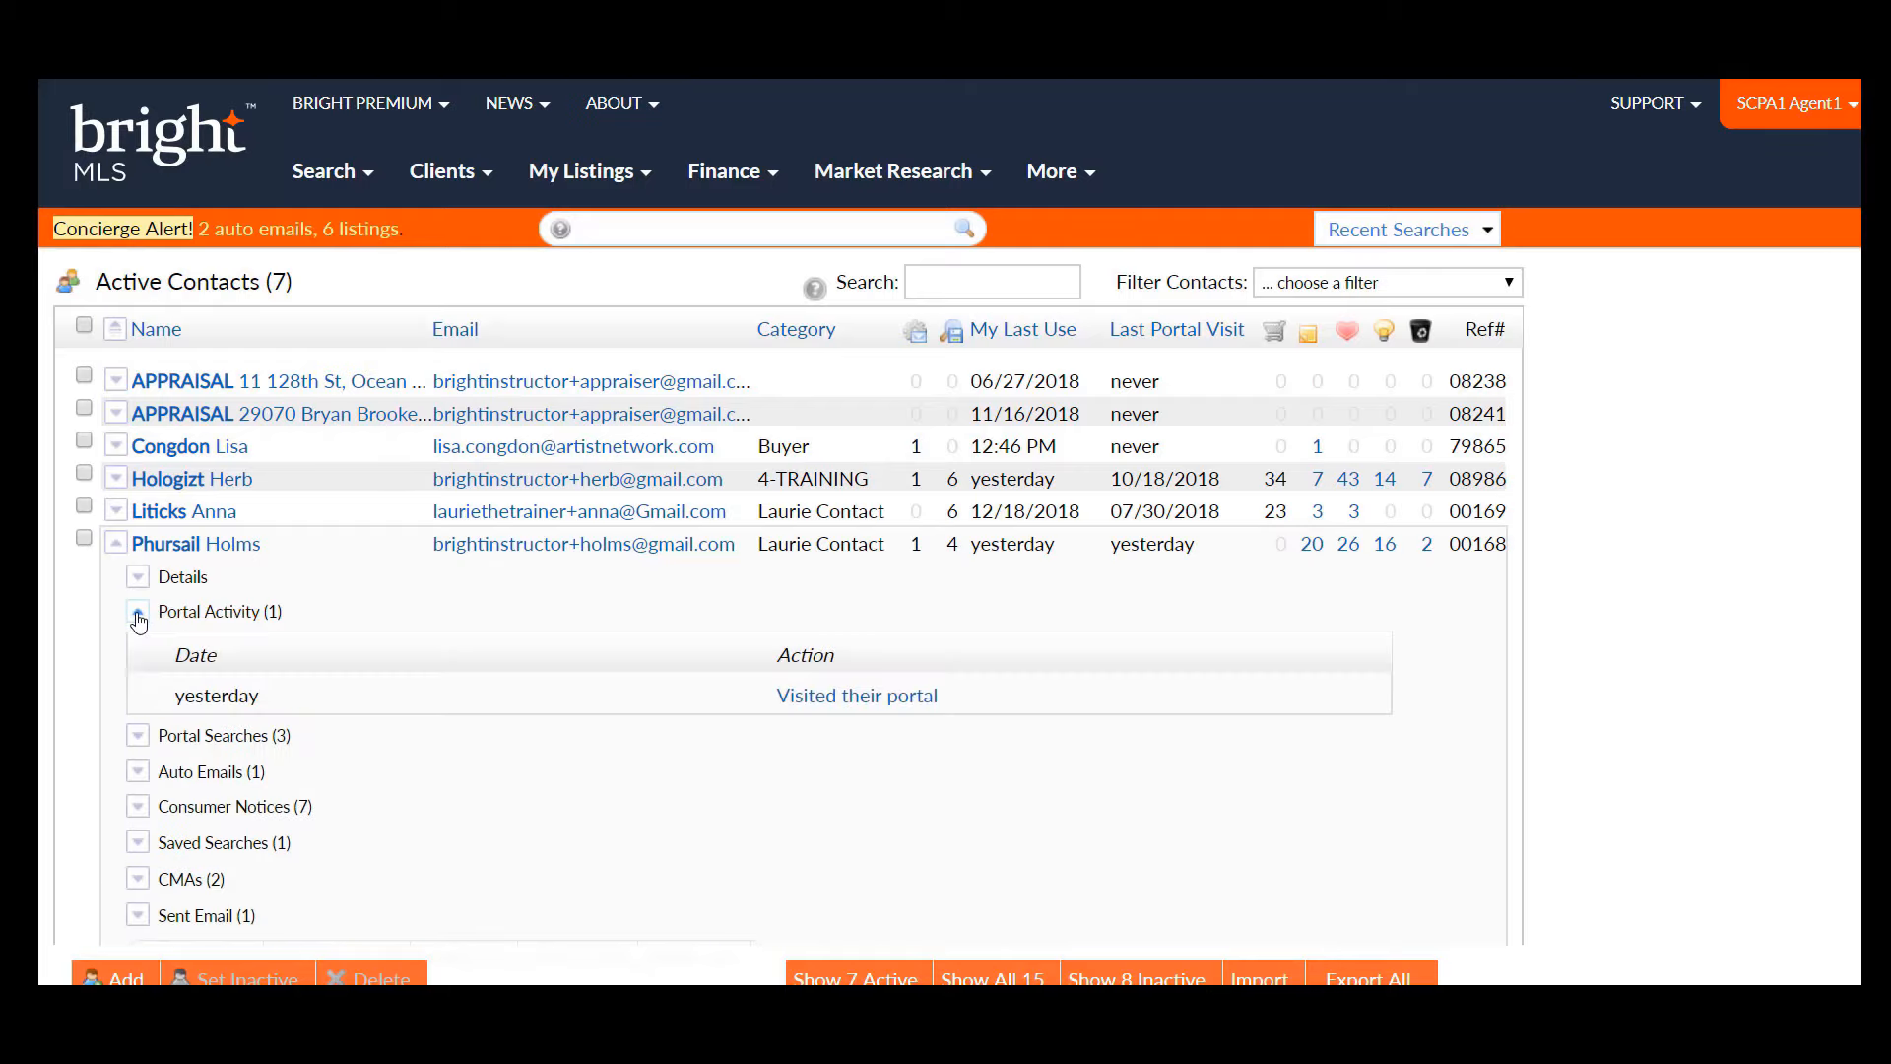
{"action": "left_click", "coordinate": [138, 614]}
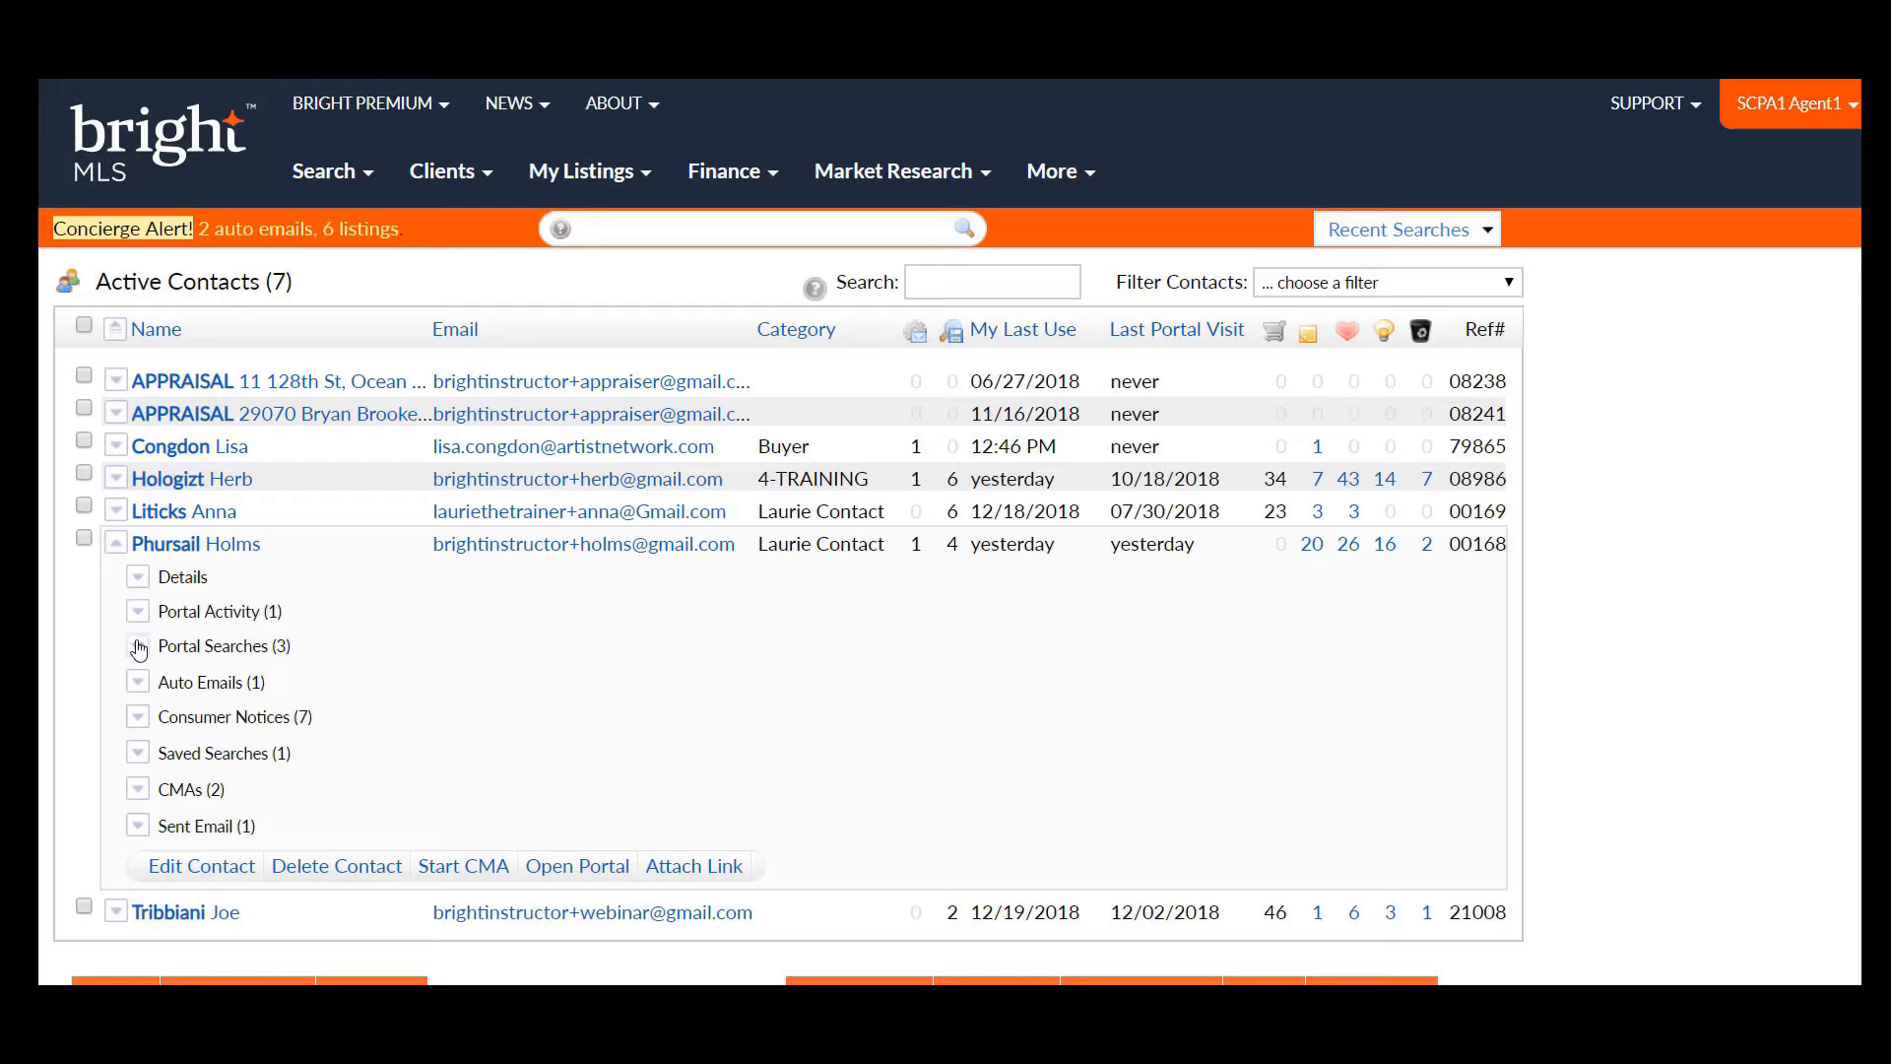
{"action": "left_click", "coordinate": [139, 648]}
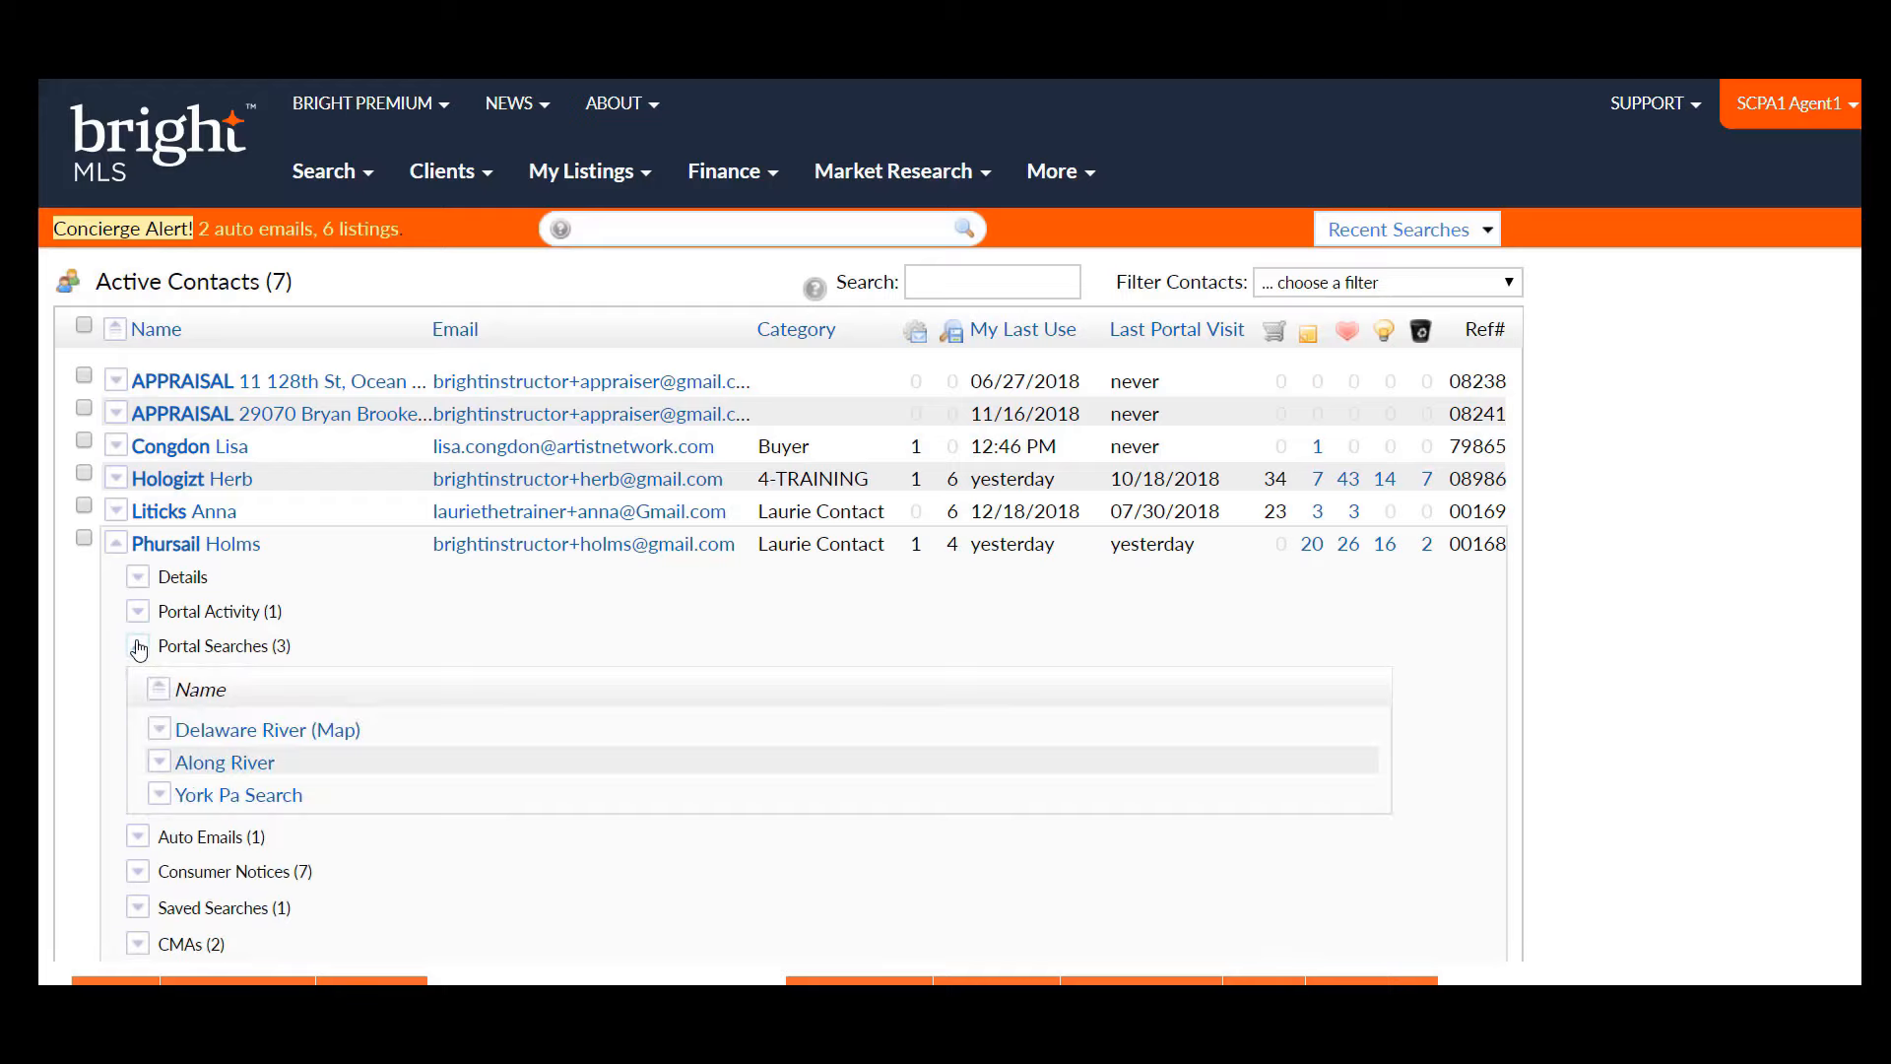
{"action": "left_click", "coordinate": [138, 648]}
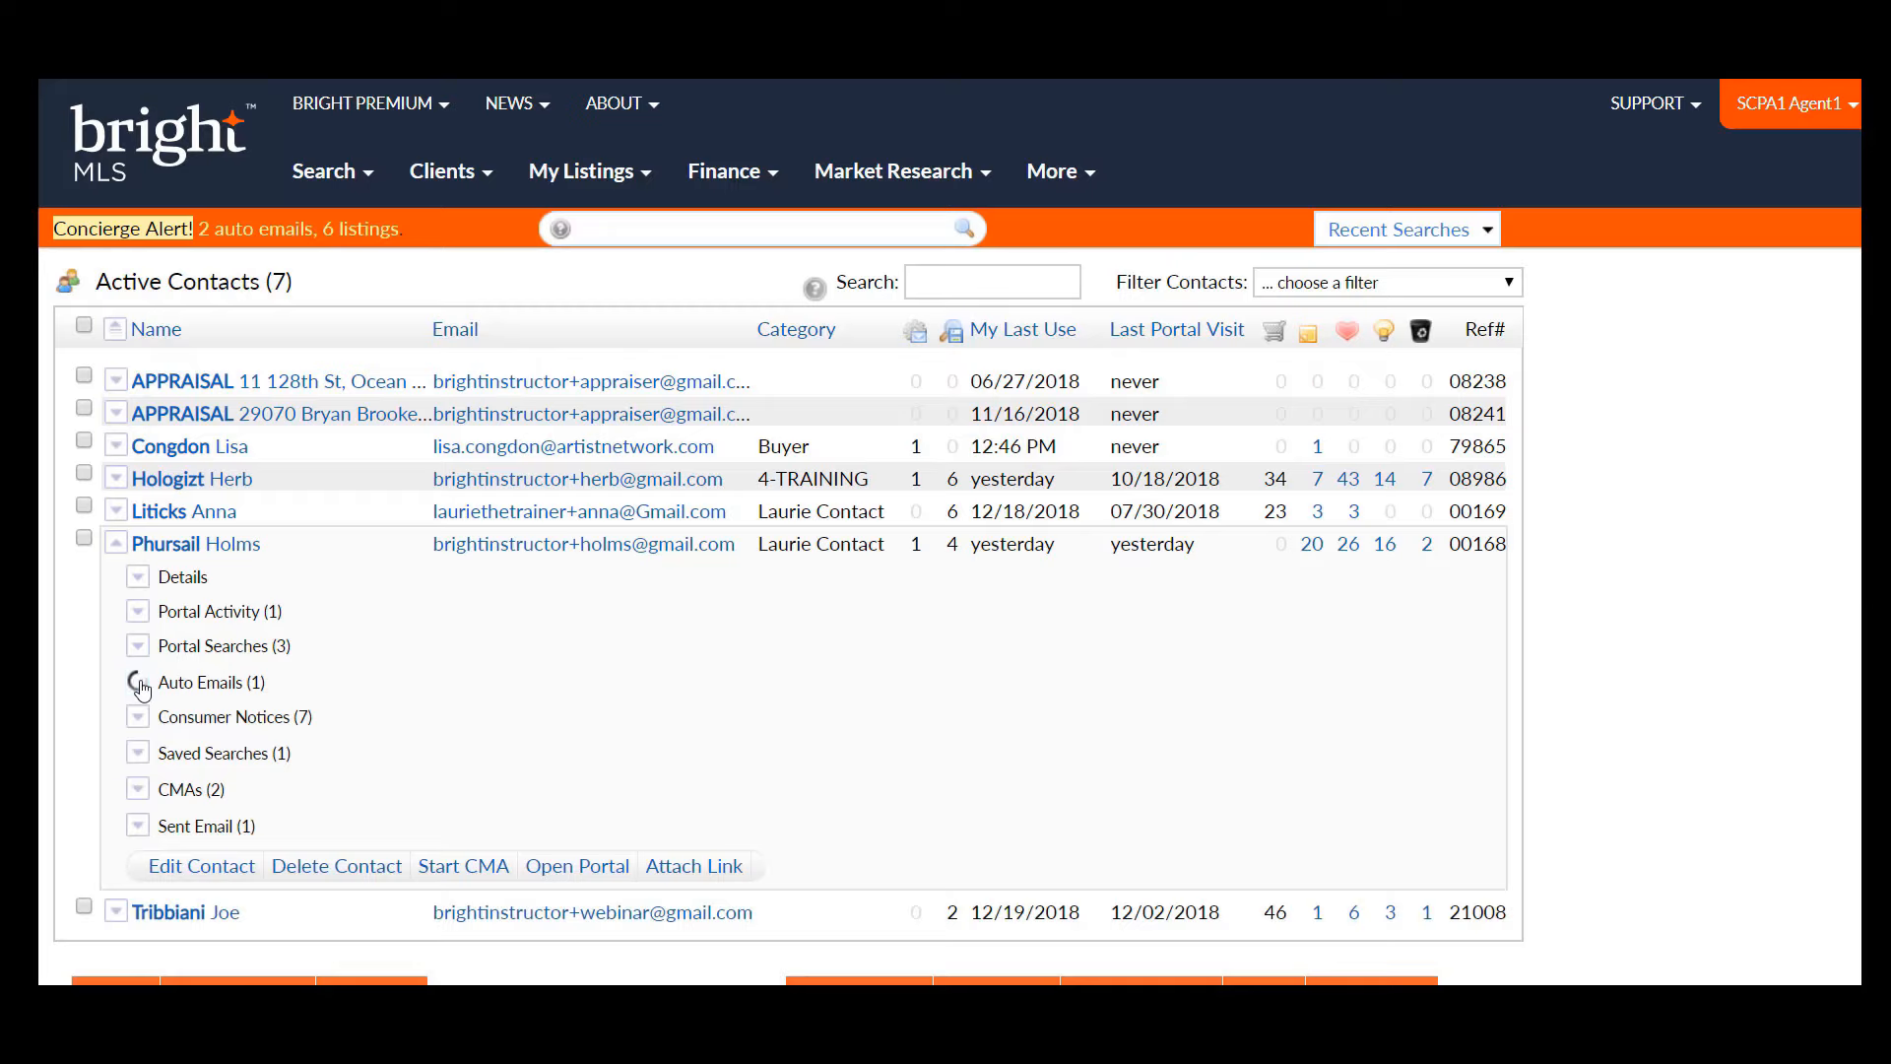
{"action": "left_click", "coordinate": [140, 684]}
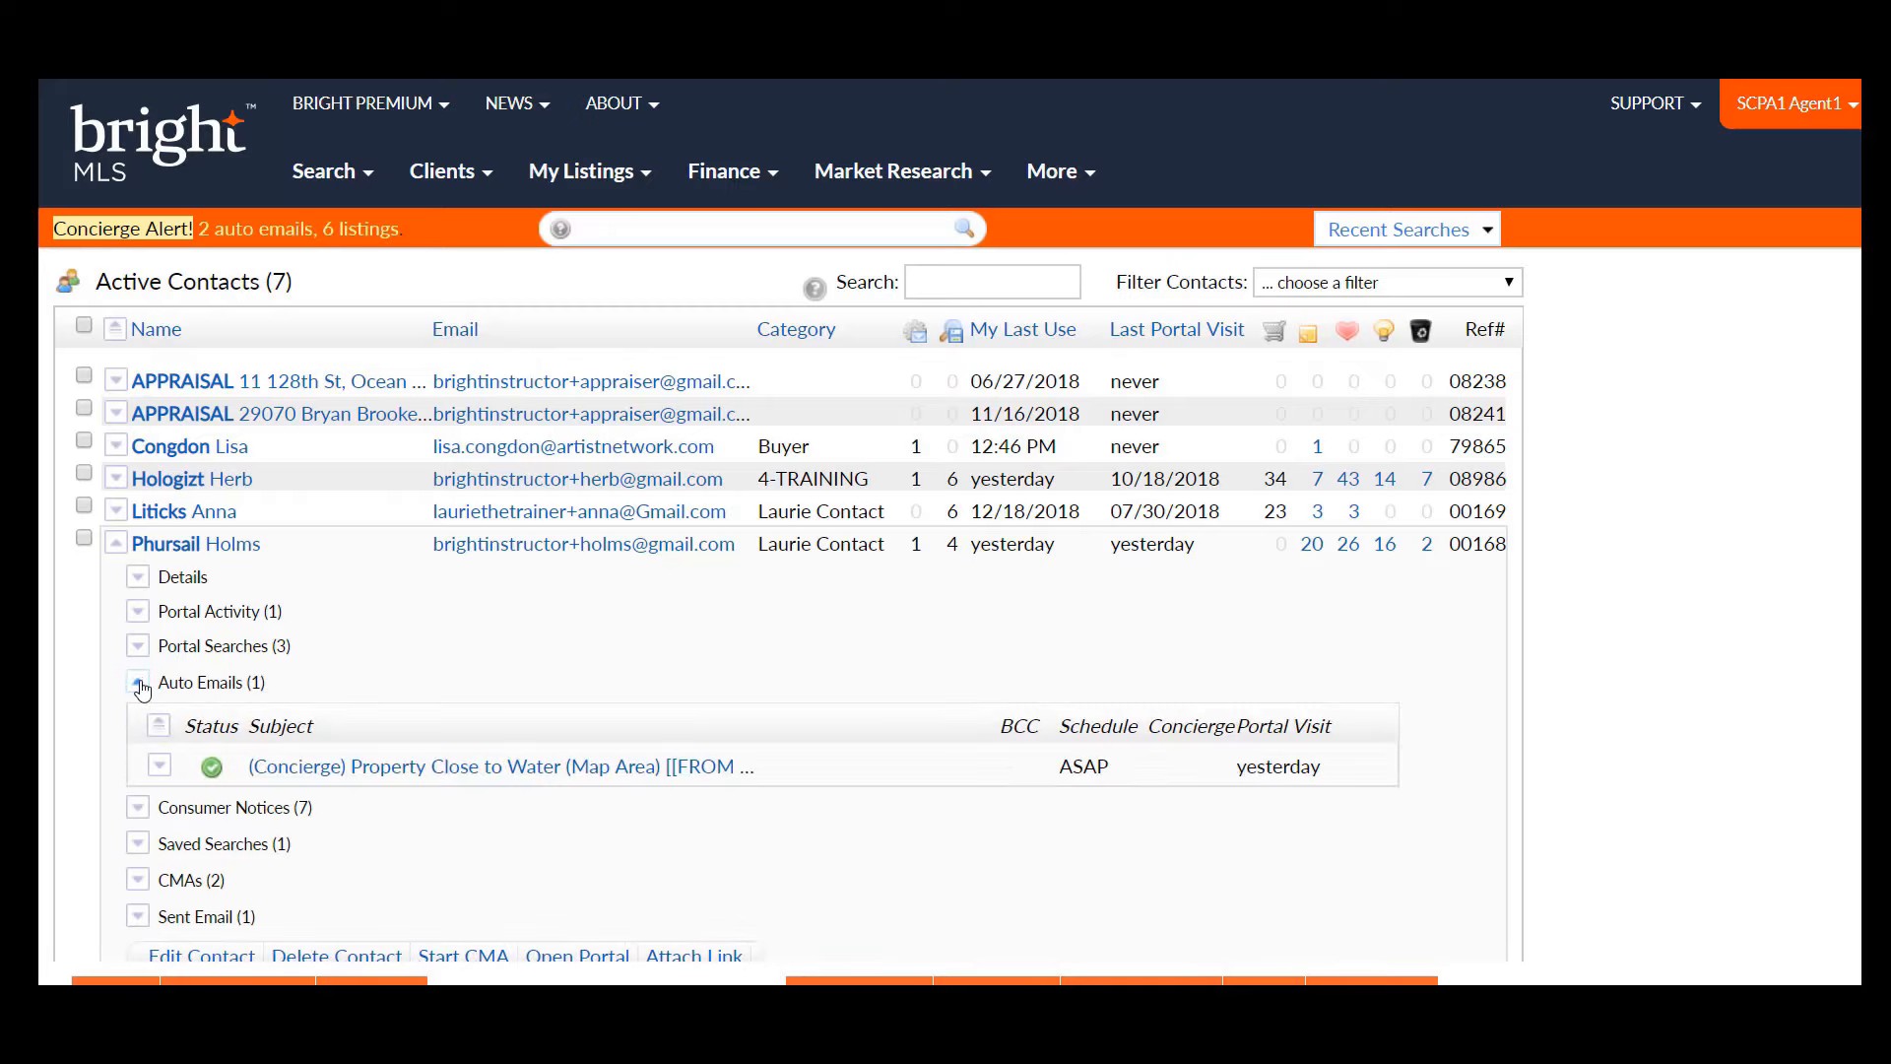
{"action": "left_click", "coordinate": [139, 683]}
{"action": "left_click", "coordinate": [139, 719]}
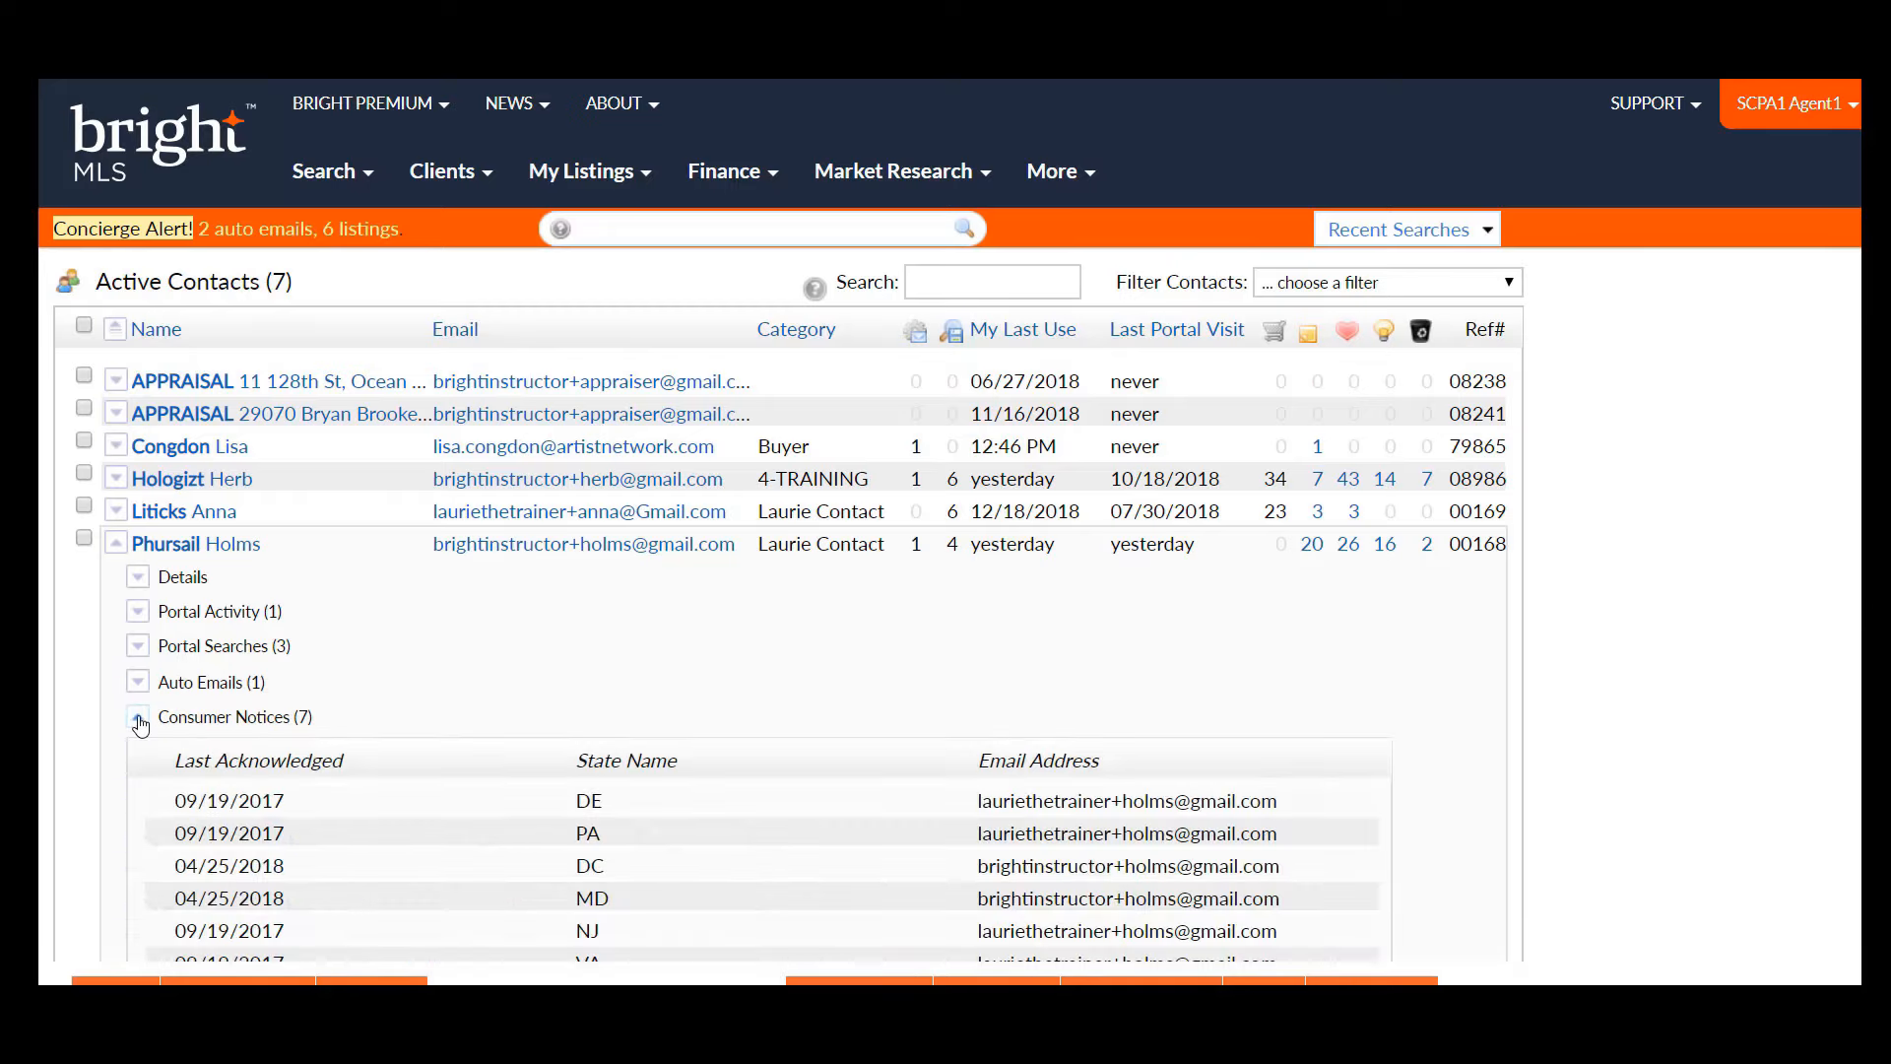
{"action": "left_click", "coordinate": [139, 719]}
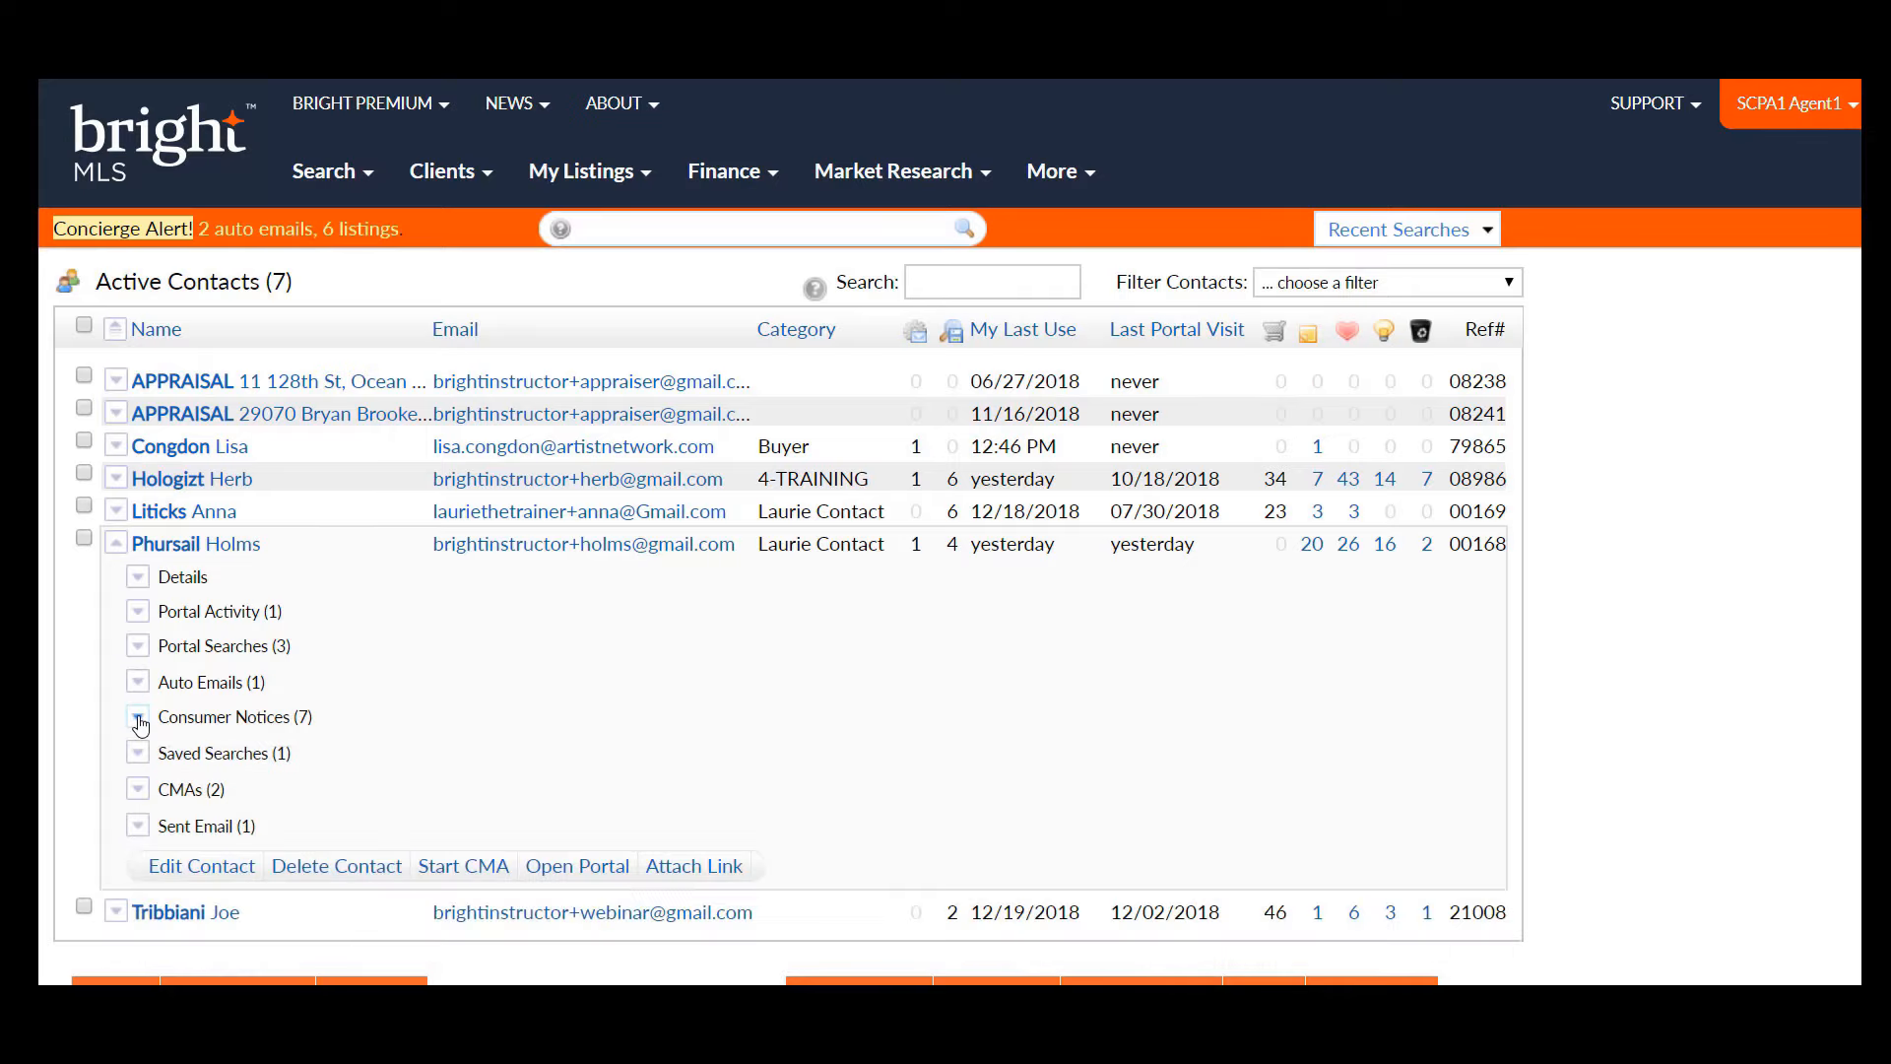
{"action": "left_click", "coordinate": [138, 754]}
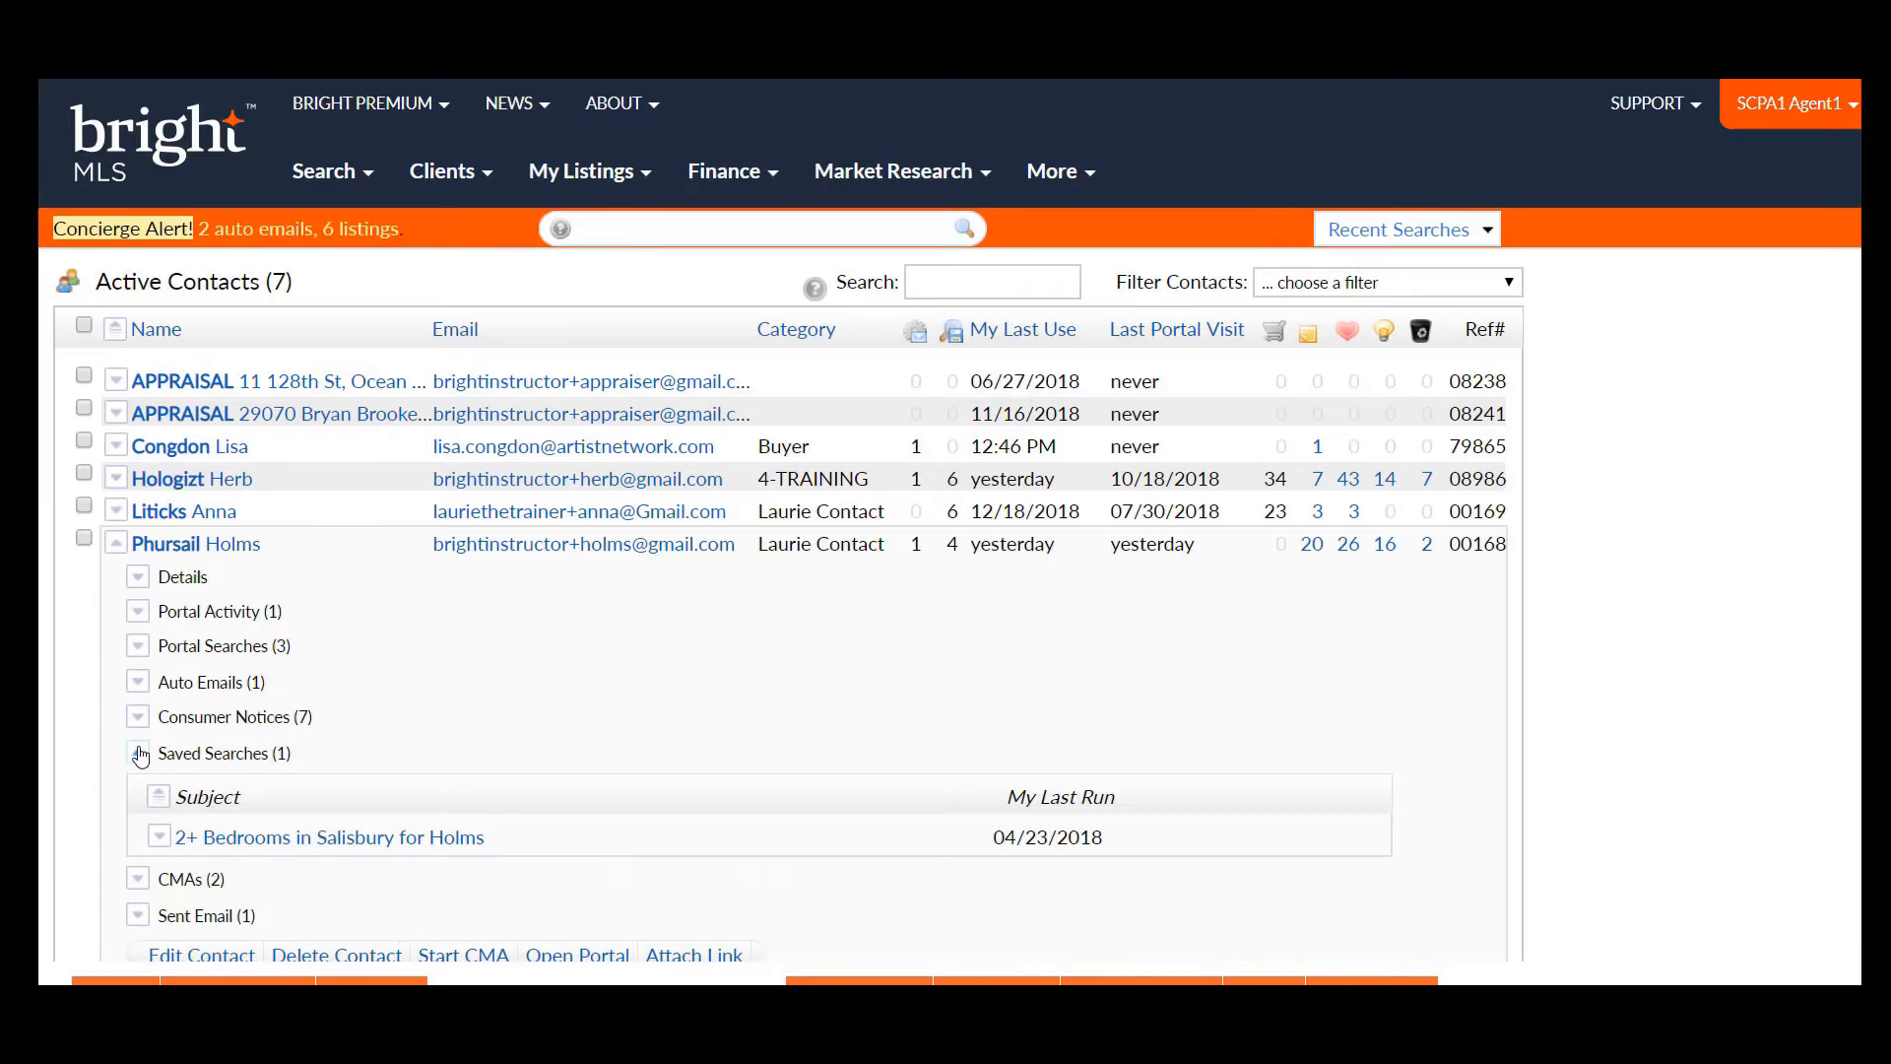
{"action": "left_click", "coordinate": [139, 755]}
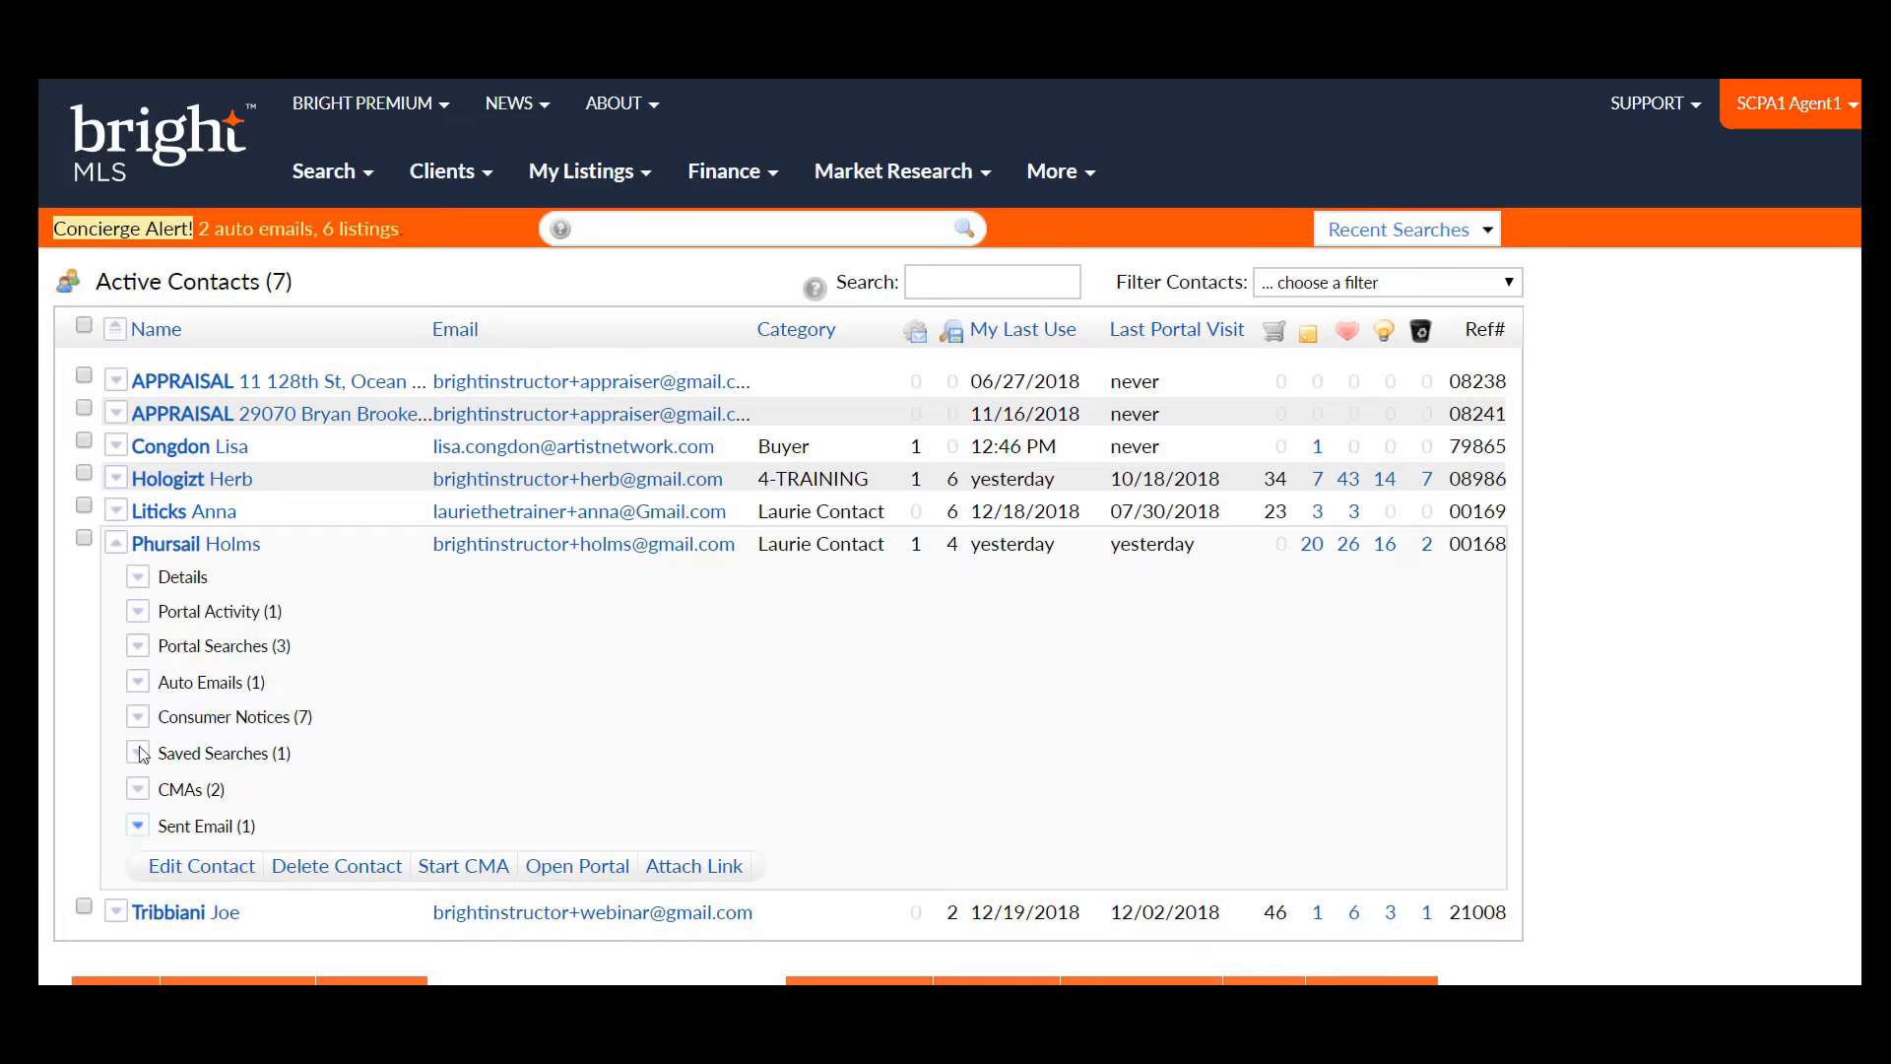
{"action": "left_click", "coordinate": [116, 544]}
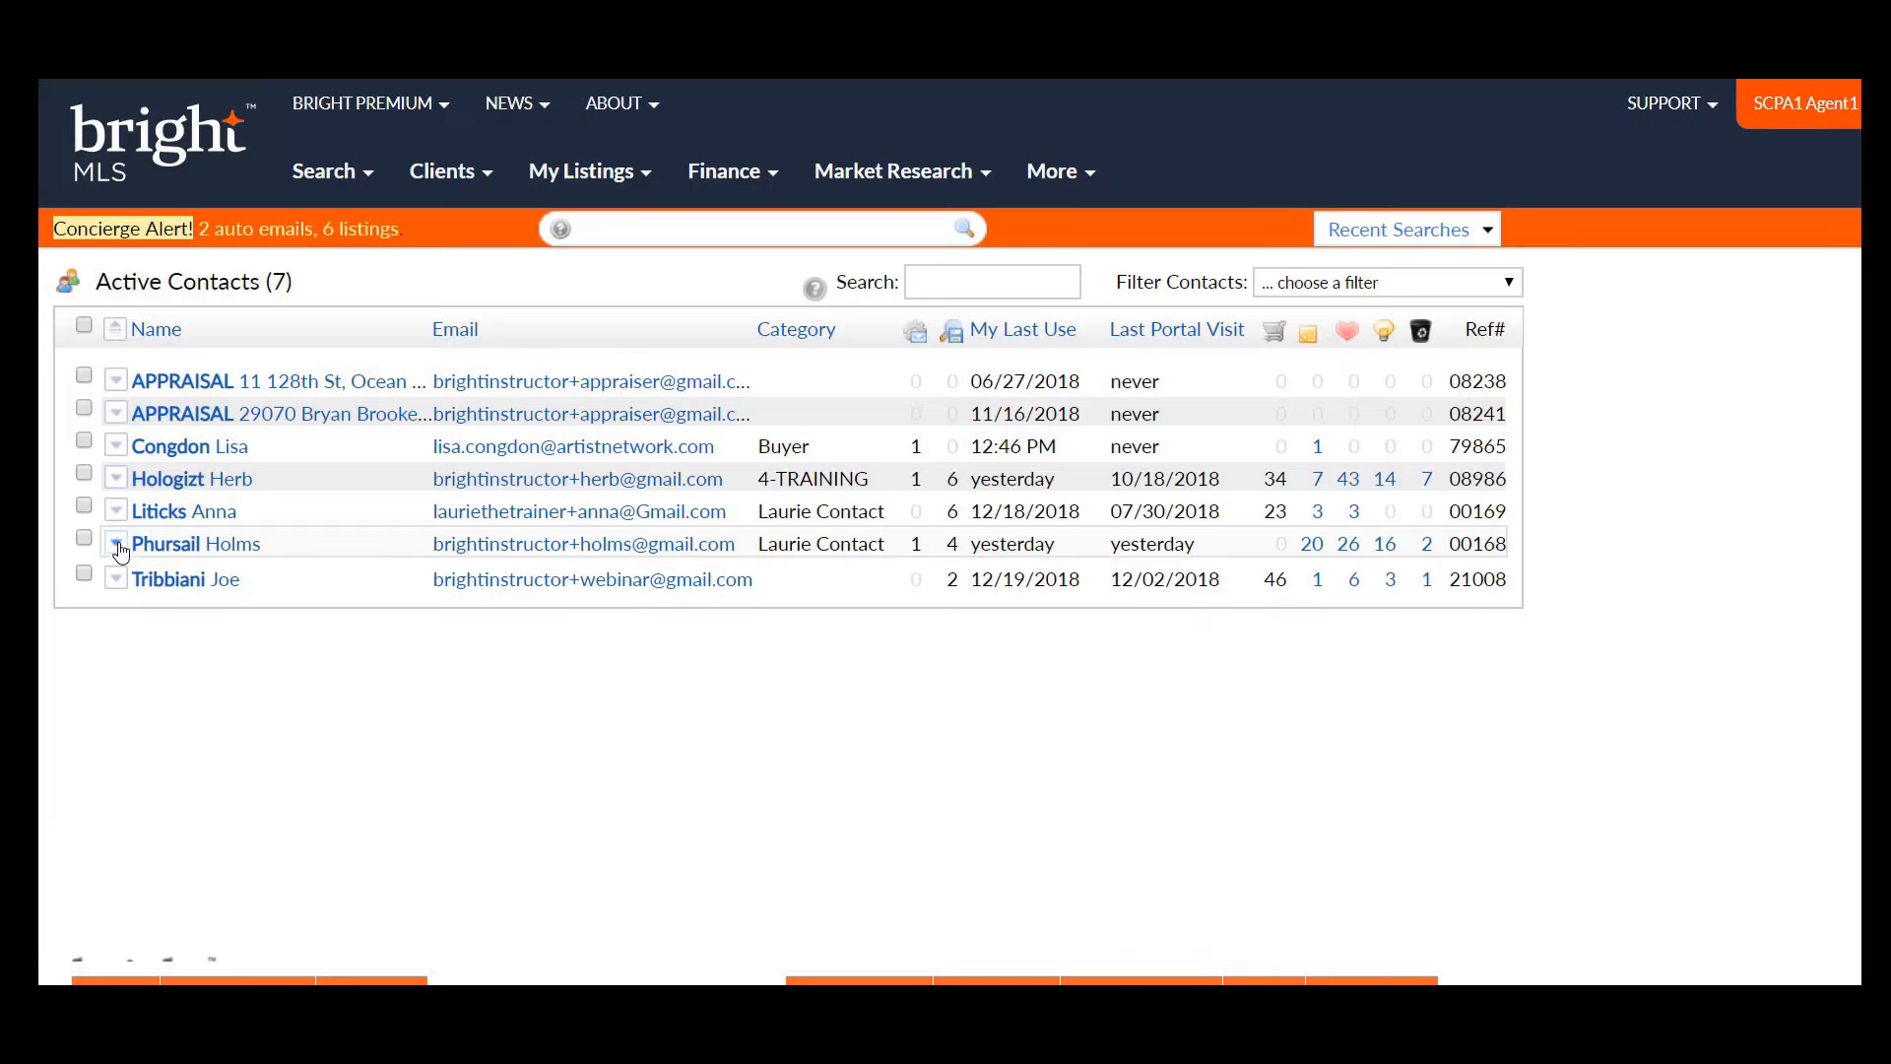
- Expand the buyer contact's row, preview their client portal, and begin an Attach Link email to them
{"action": "left_click", "coordinate": [116, 448]}
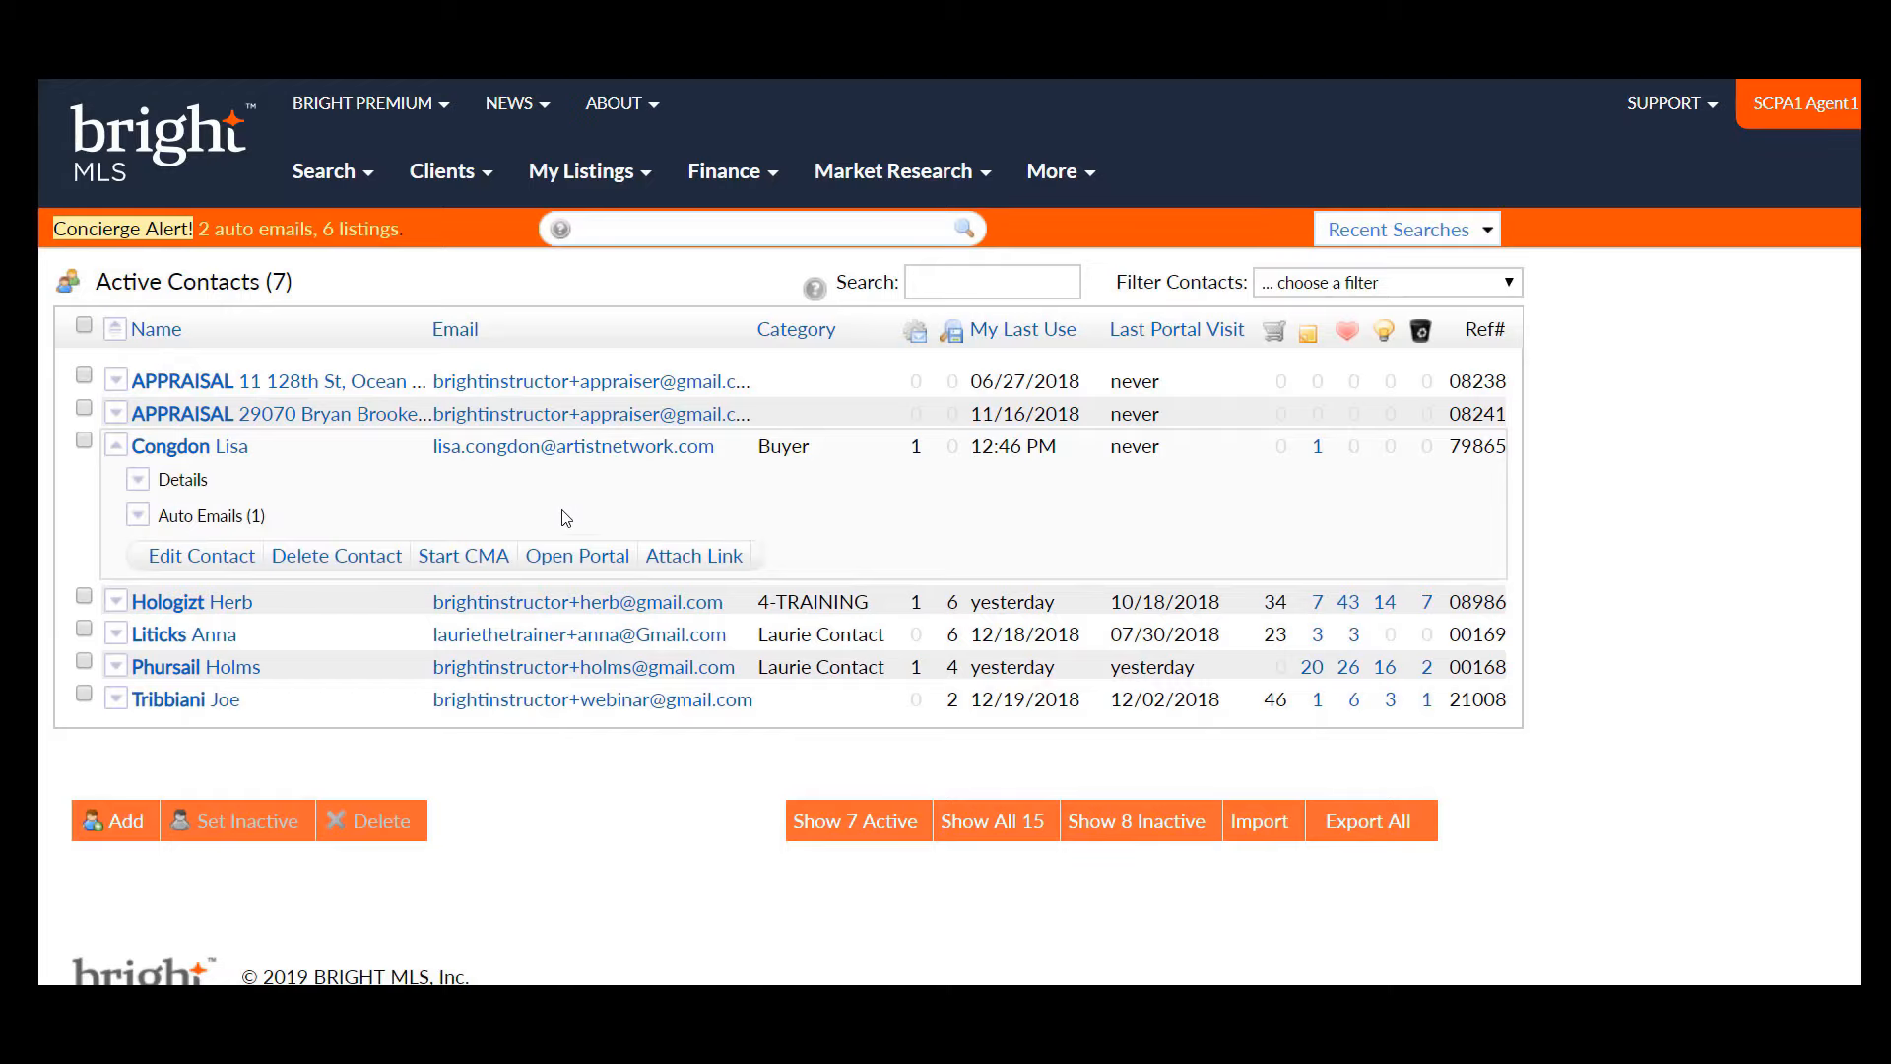
{"action": "left_click", "coordinate": [570, 560]}
{"action": "left_click", "coordinate": [711, 557]}
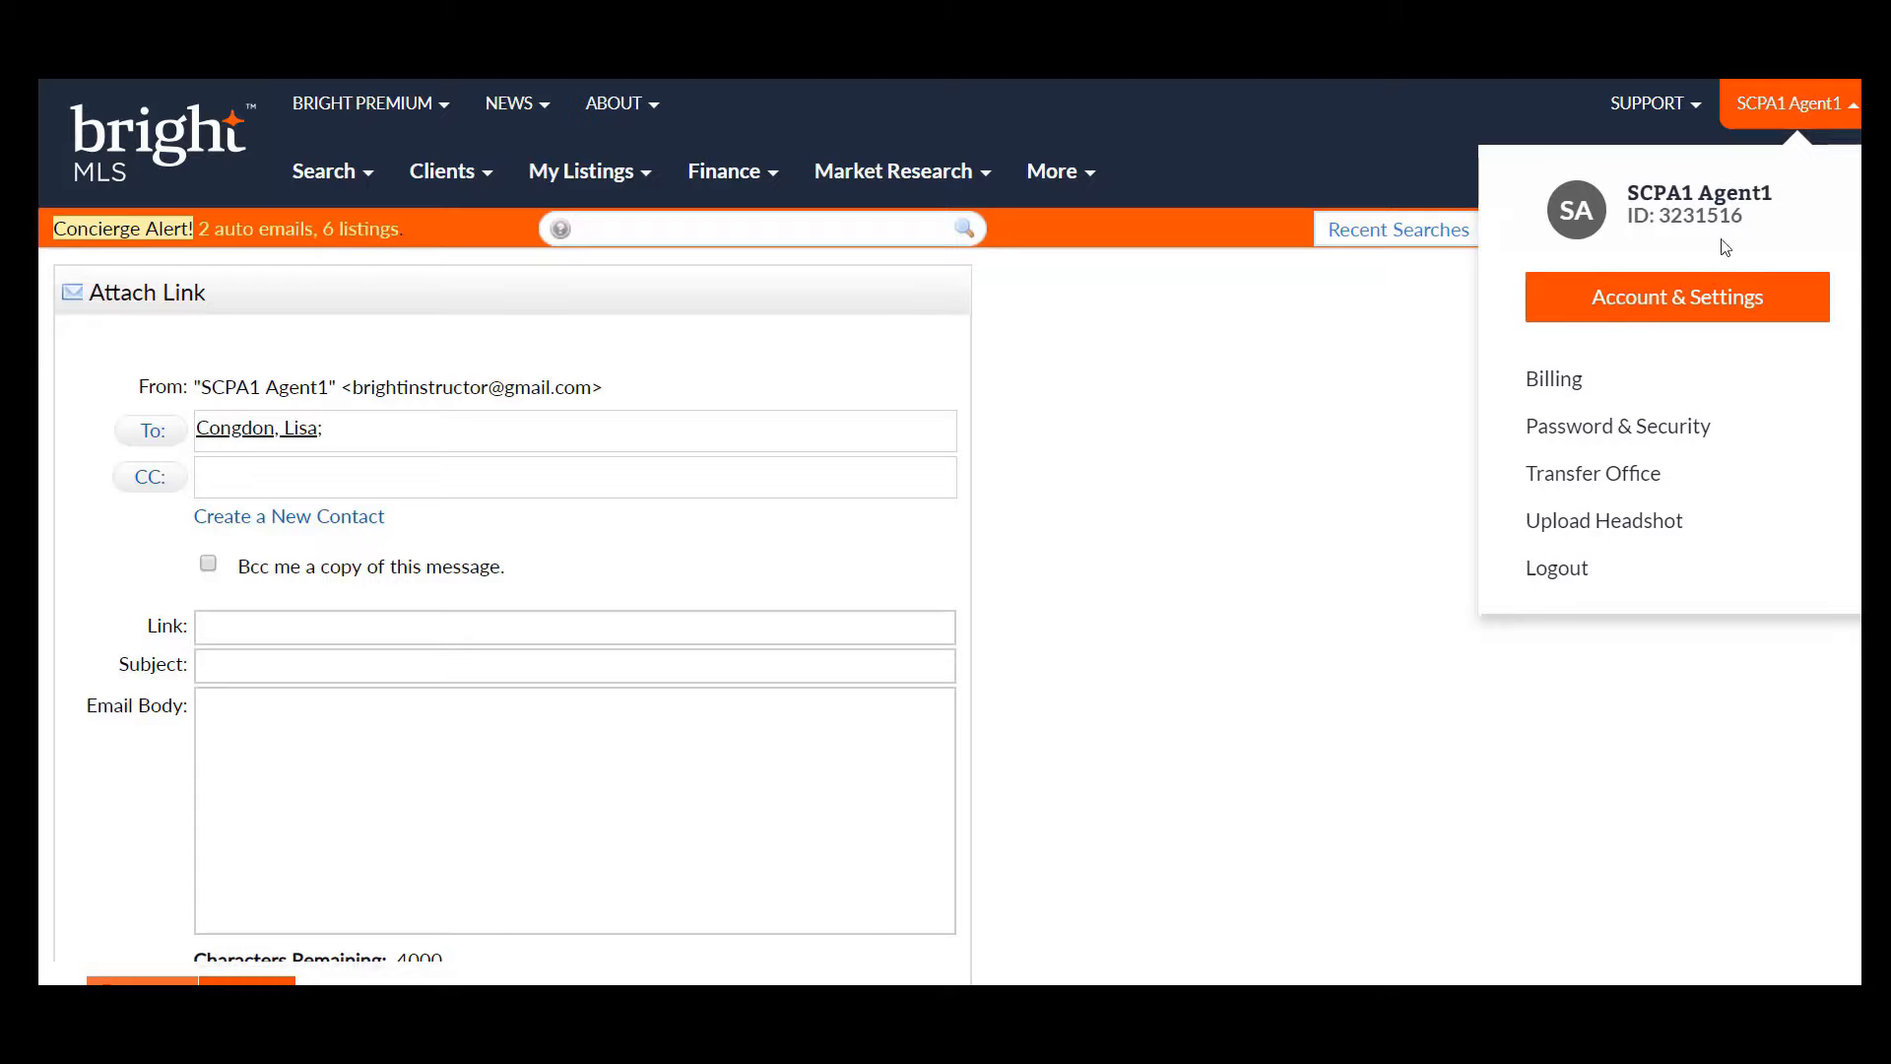
- Go through Account & Settings > MLS Settings to Portal Notification Settings and review its text and email alert options
{"action": "left_click", "coordinate": [1697, 305]}
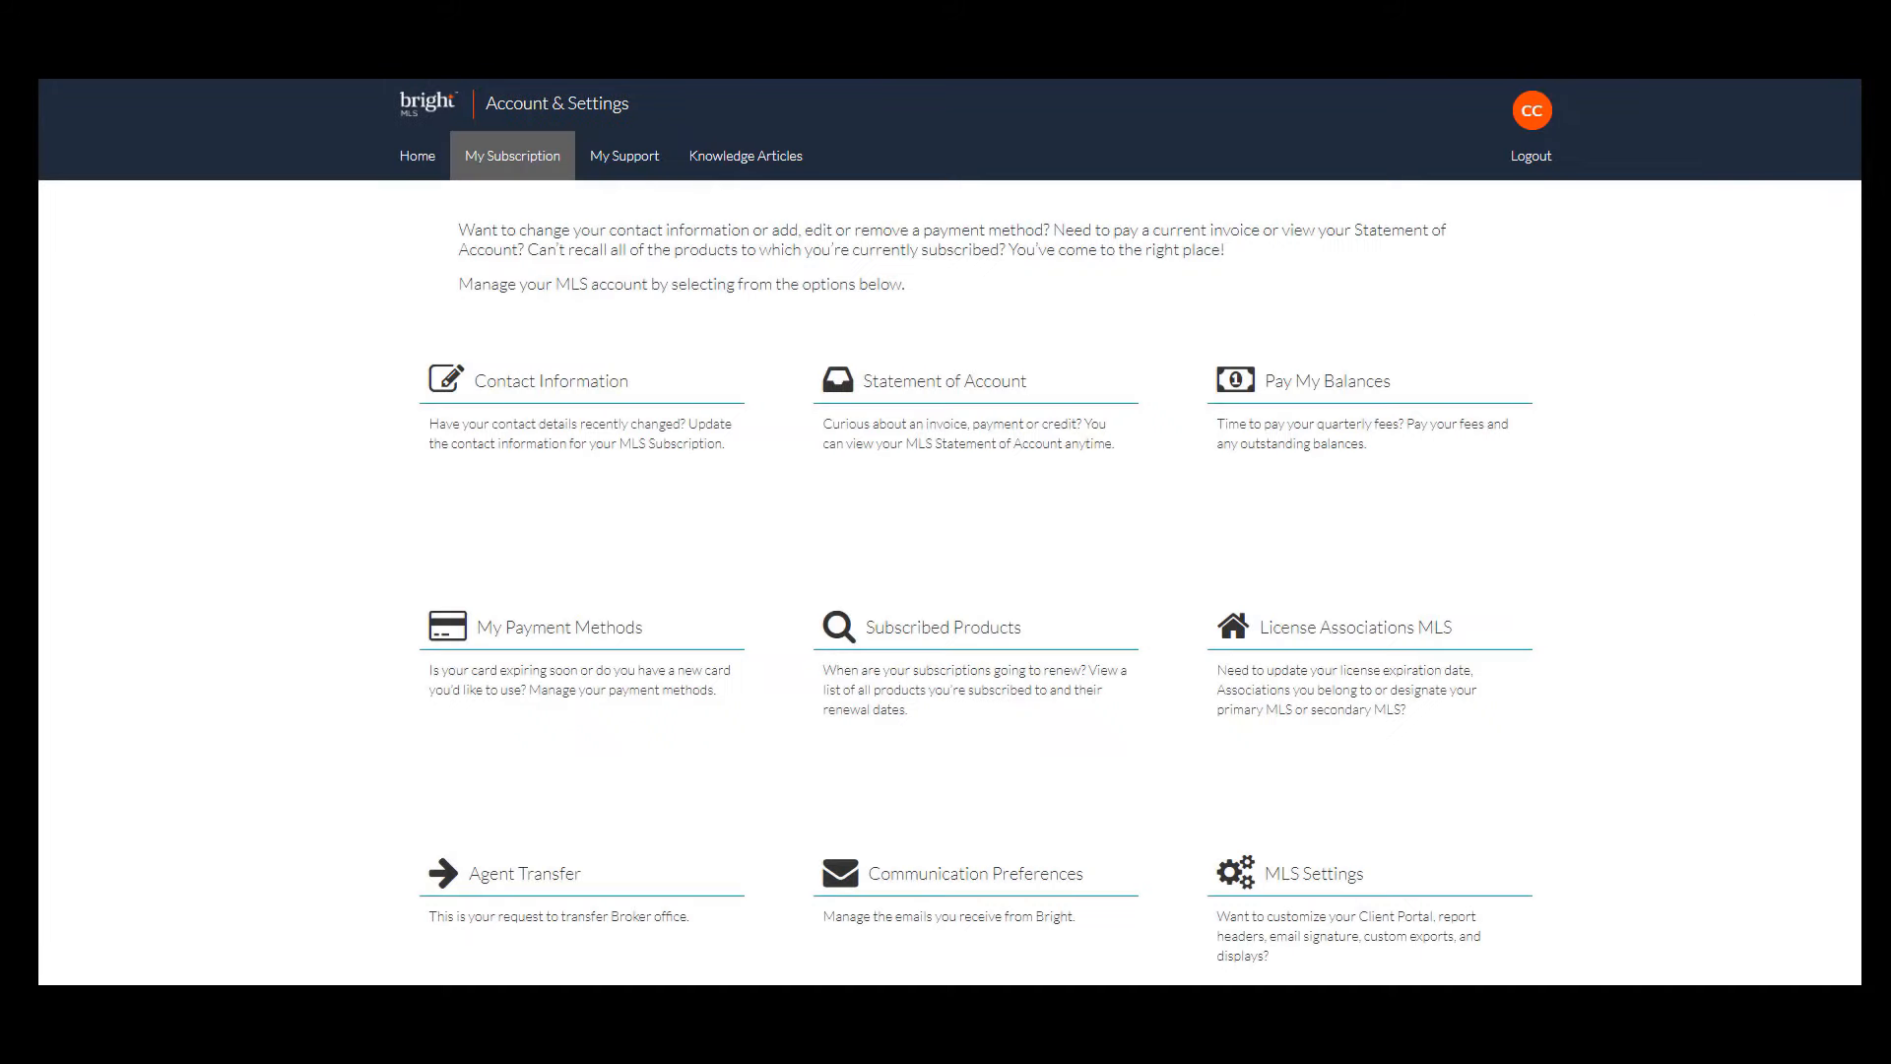
{"action": "scroll", "coordinate": [949, 532], "scroll_direction": "down", "scroll_amount": 2}
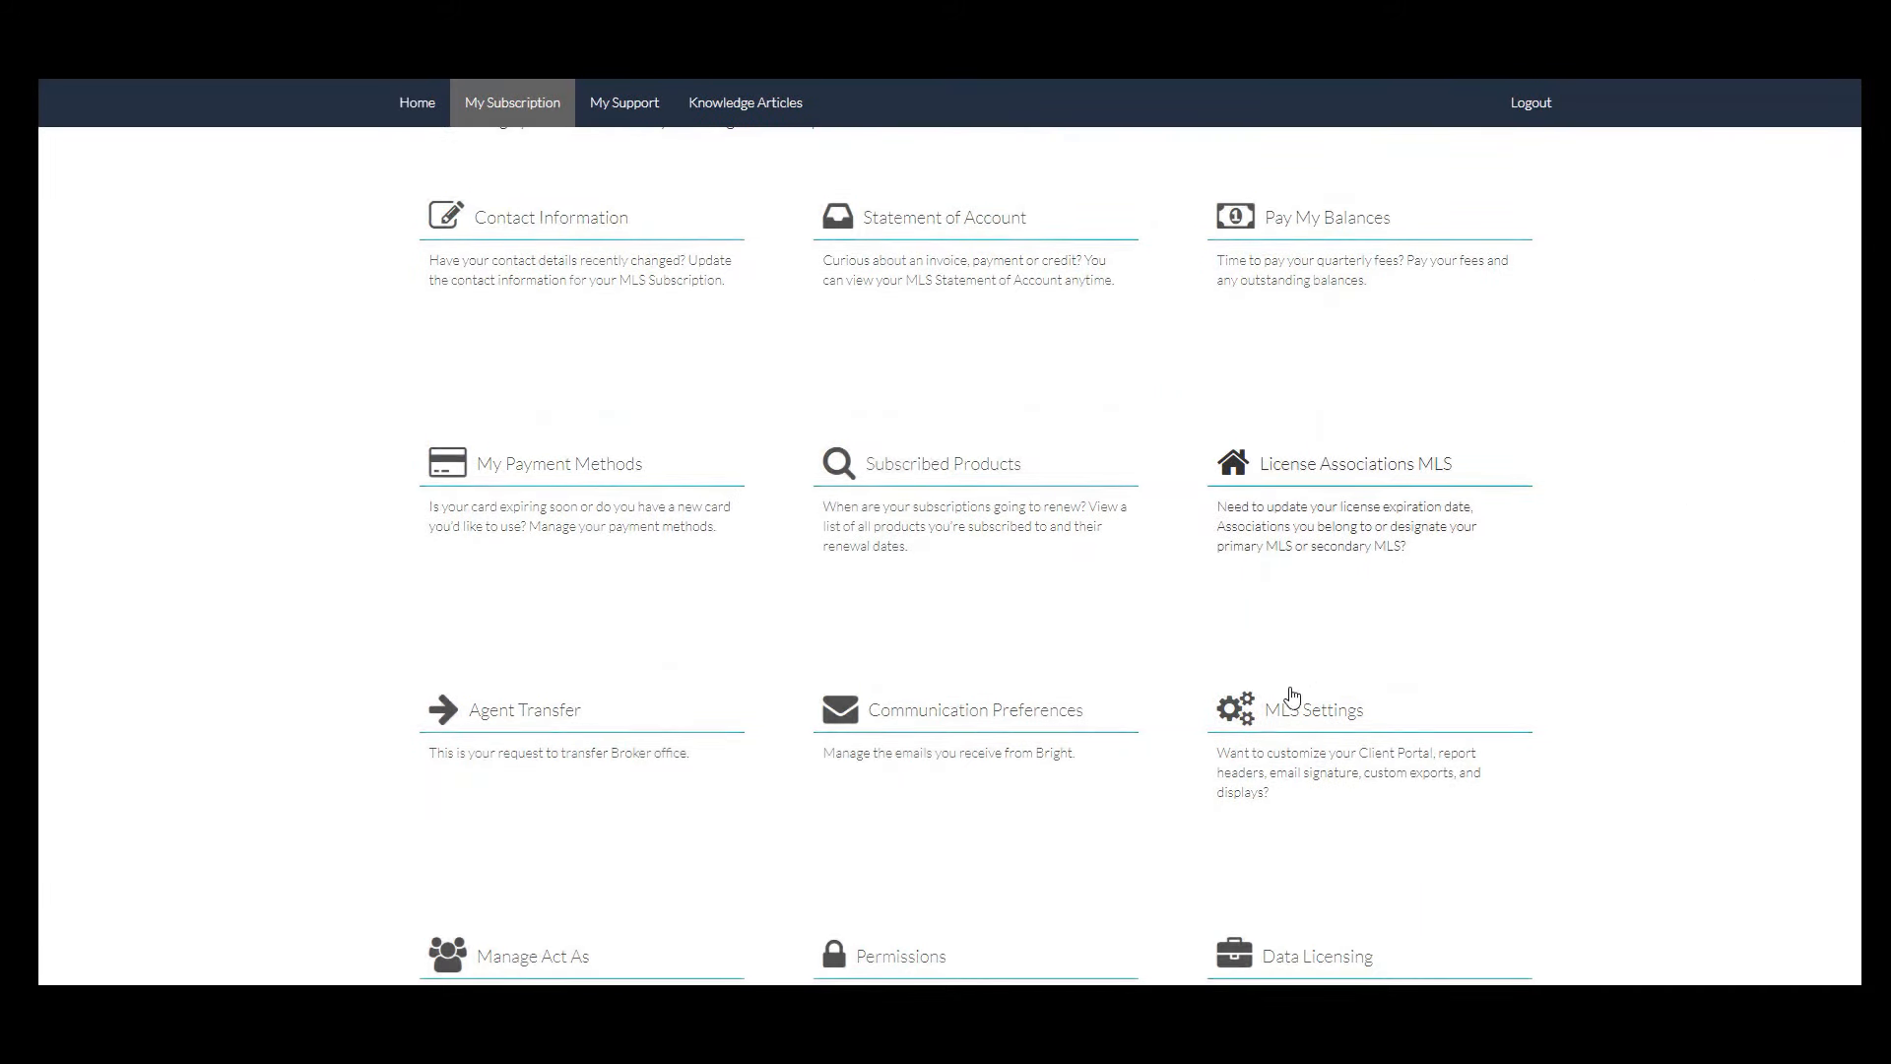
{"action": "left_click", "coordinate": [1294, 722]}
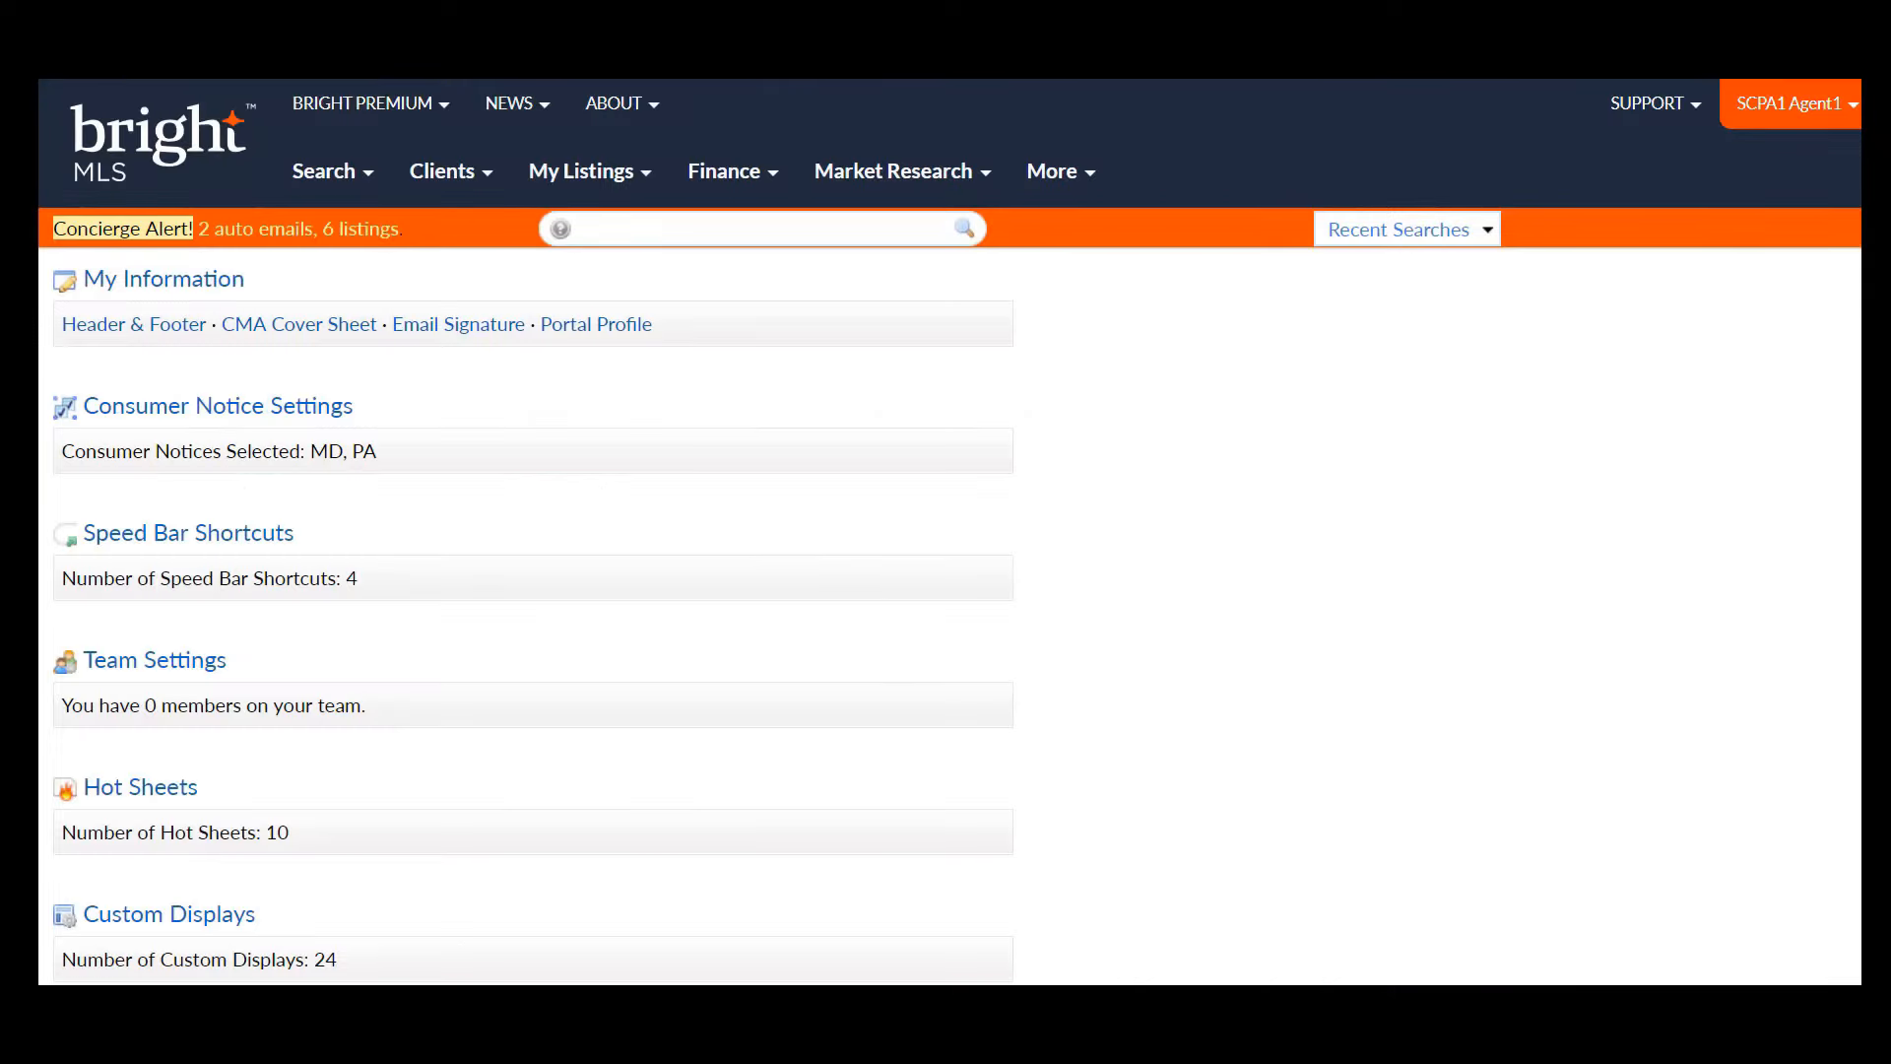
{"action": "scroll", "coordinate": [1050, 944], "scroll_direction": "down", "scroll_amount": 4}
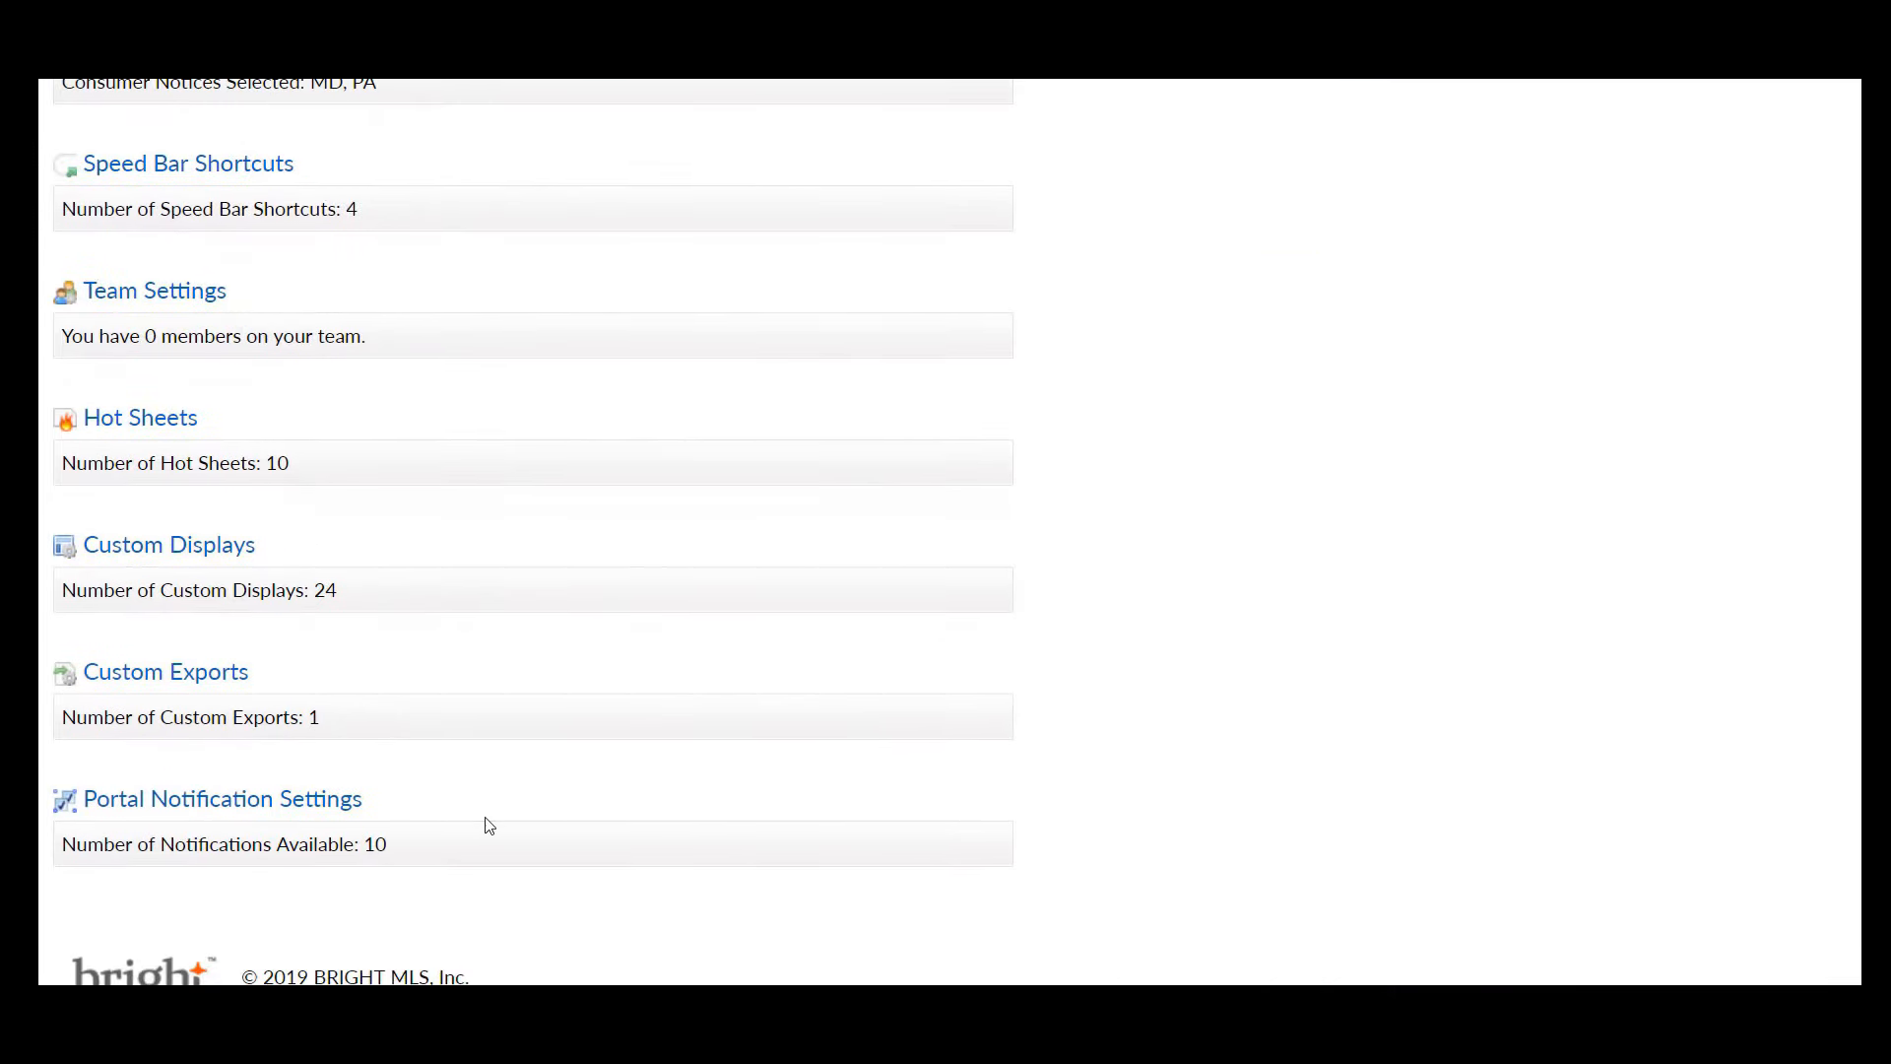
{"action": "left_click", "coordinate": [313, 799]}
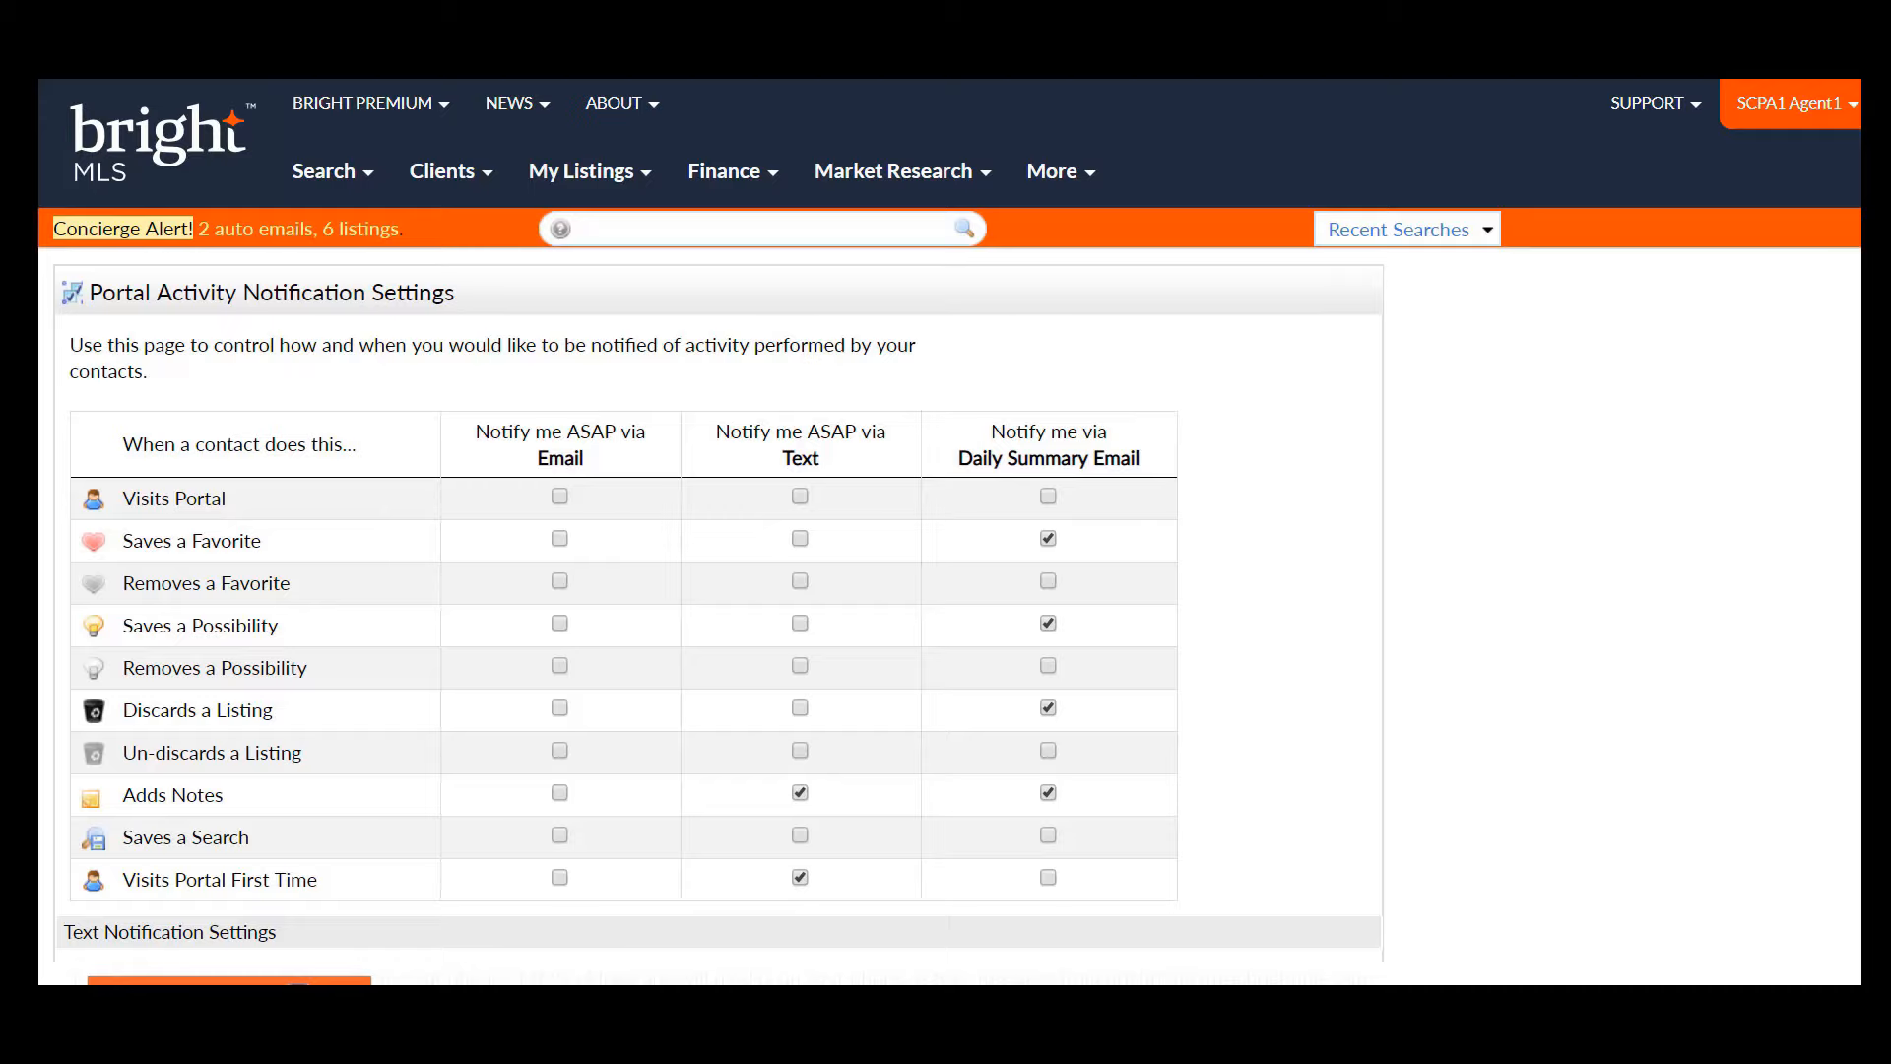
{"action": "scroll", "coordinate": [1183, 850], "scroll_direction": "down", "scroll_amount": 2}
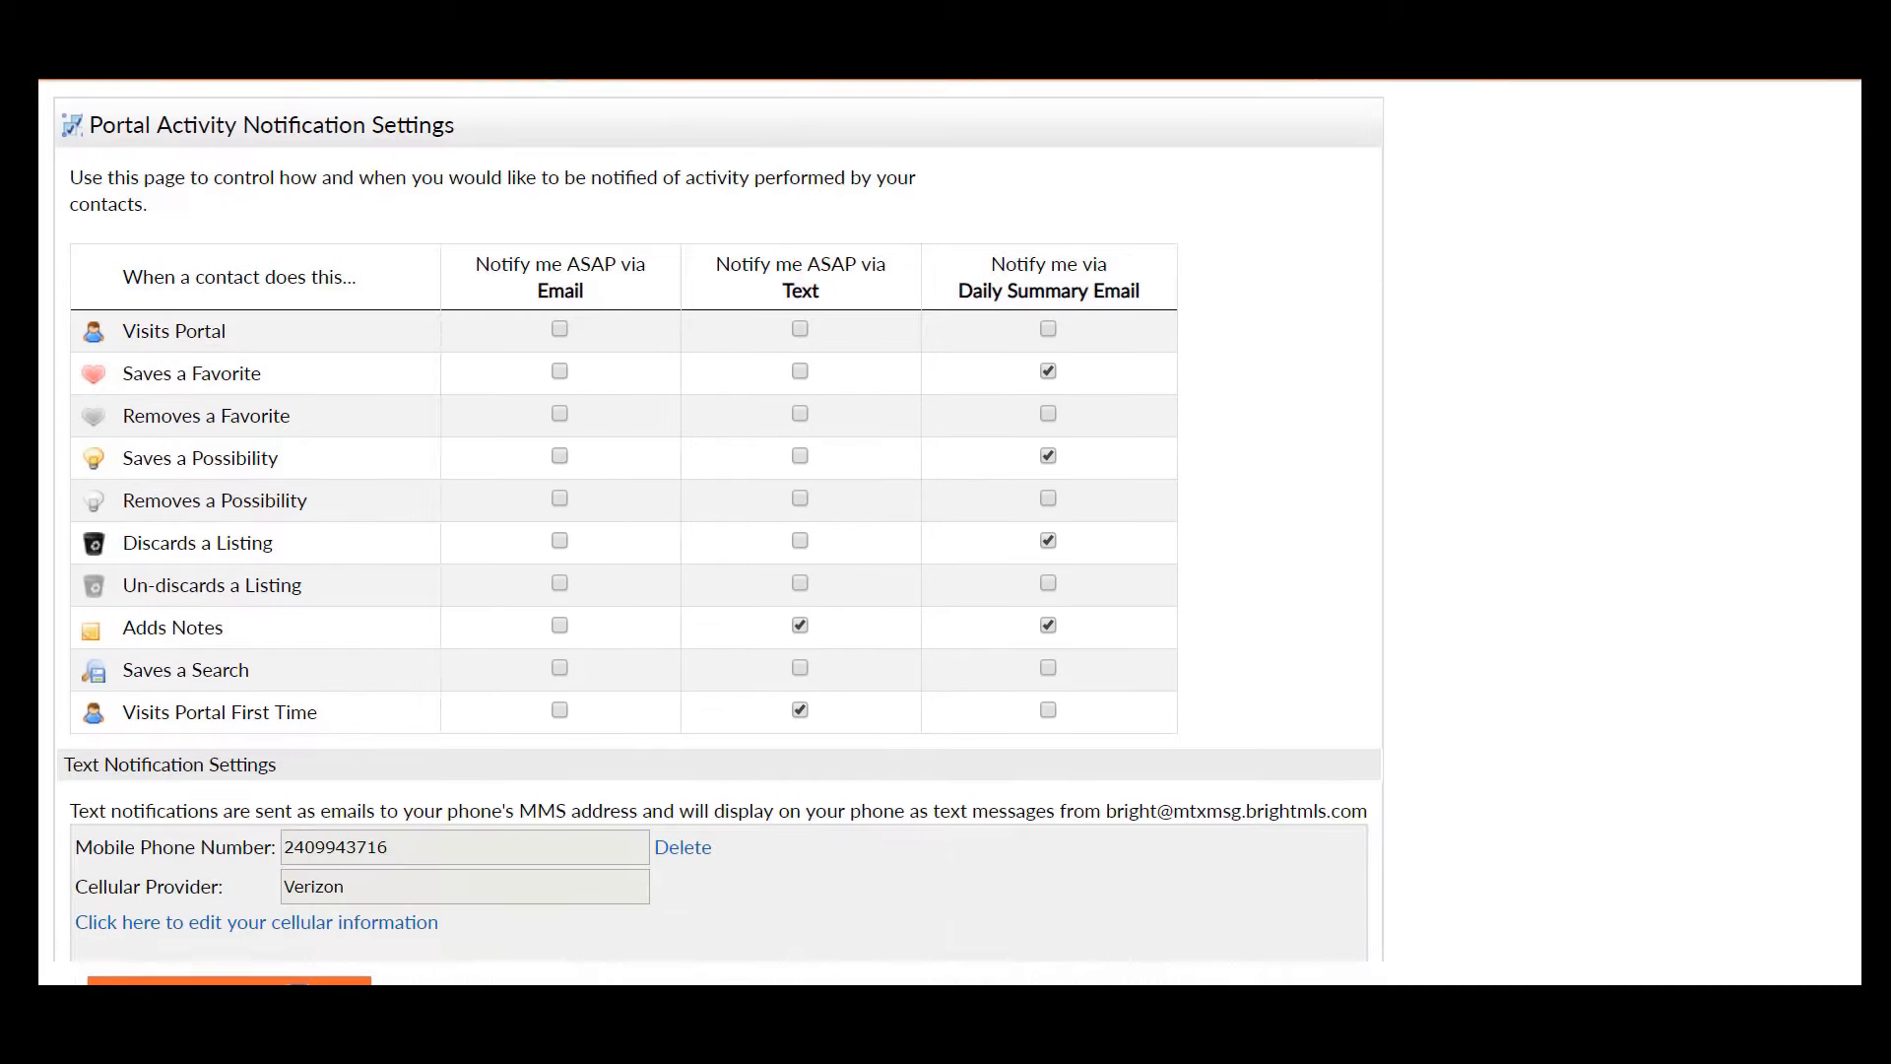
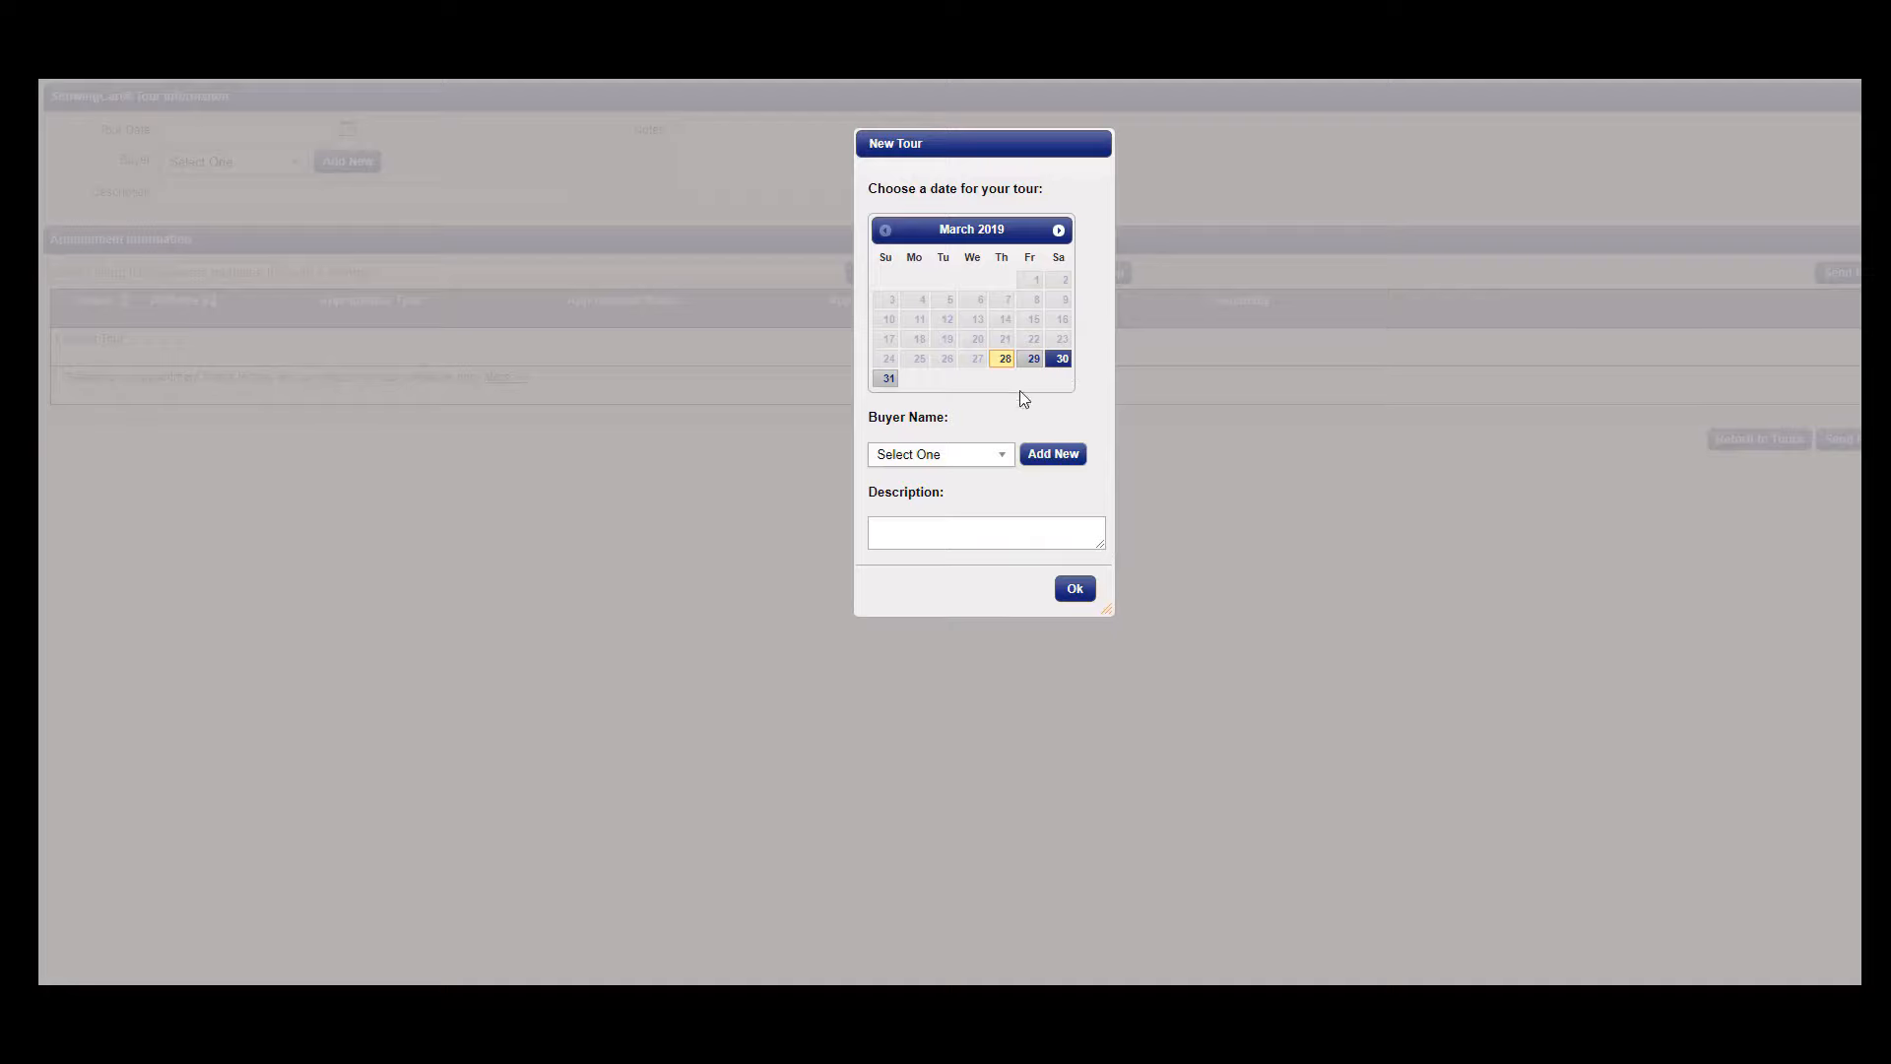
- Enter the client's first name and 'Saturday' as the tour description, then save the tour
{"action": "left_click", "coordinate": [958, 535]}
{"action": "type", "text": "Lisa Saturday"}
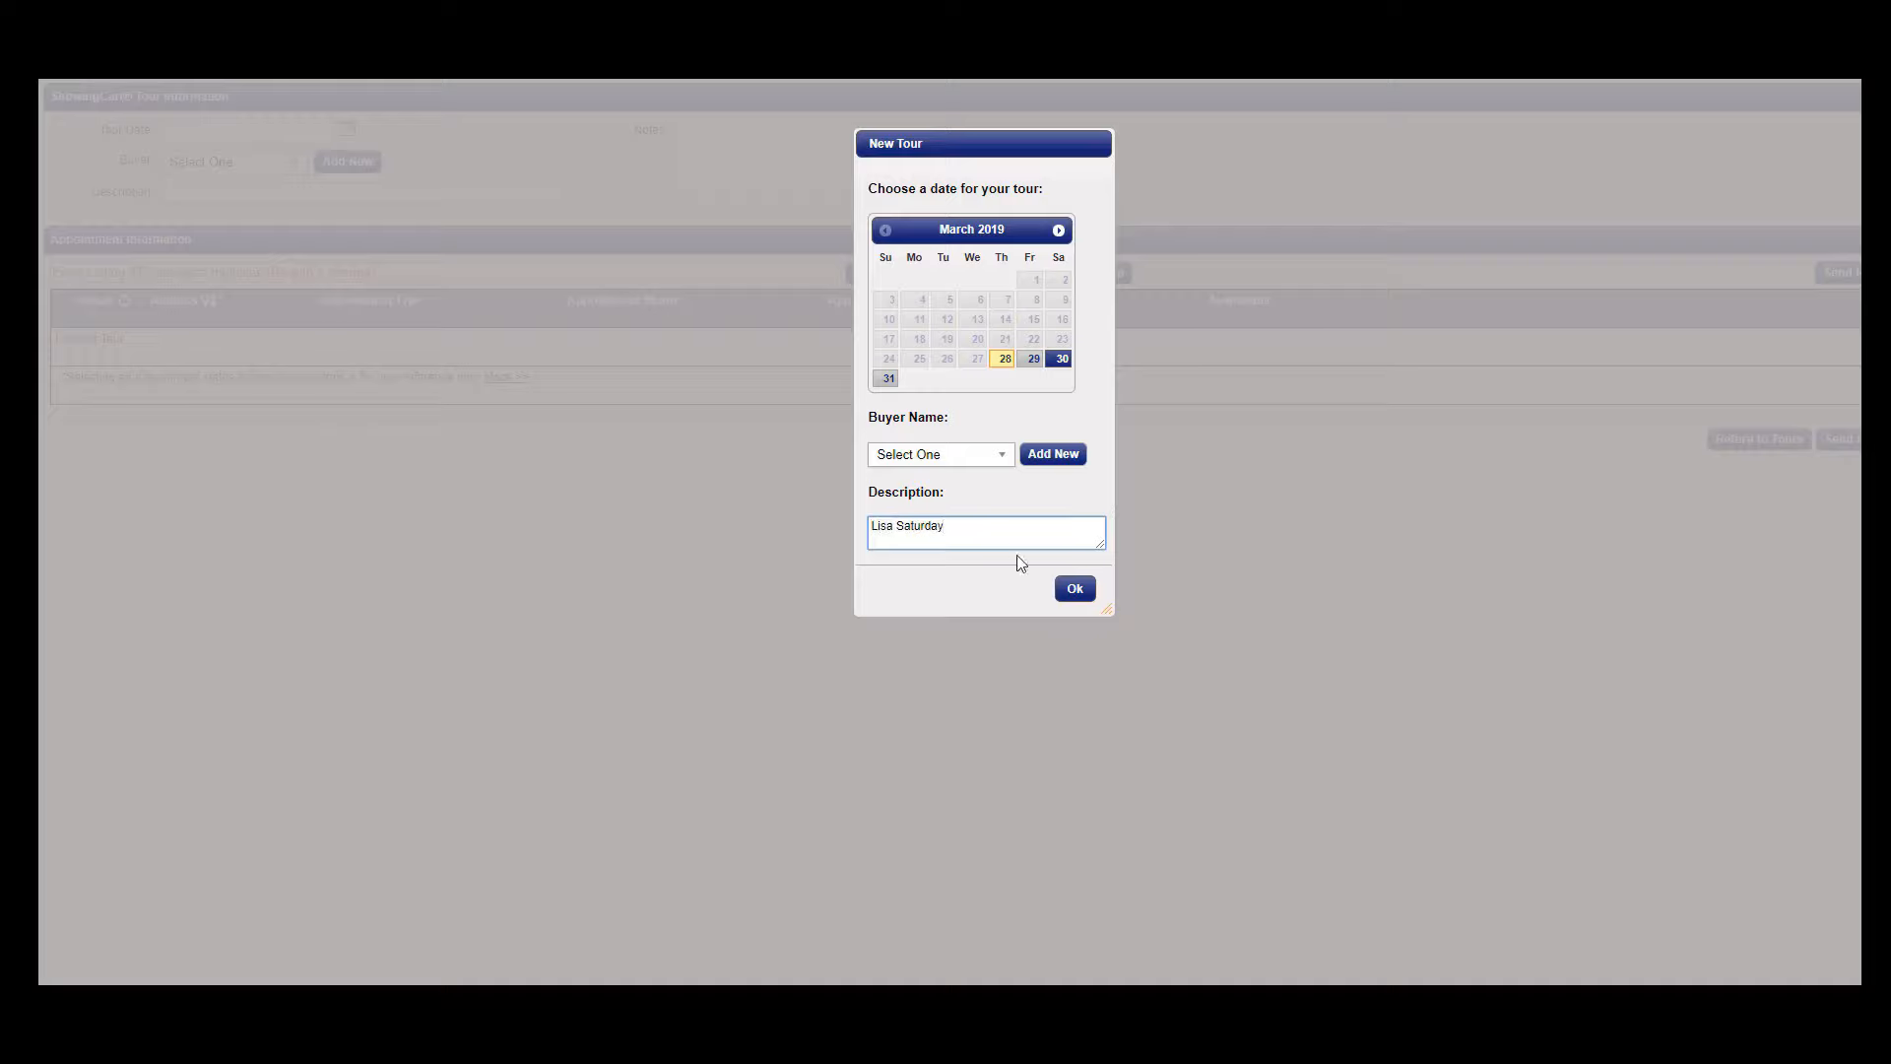
{"action": "left_click", "coordinate": [1075, 588]}
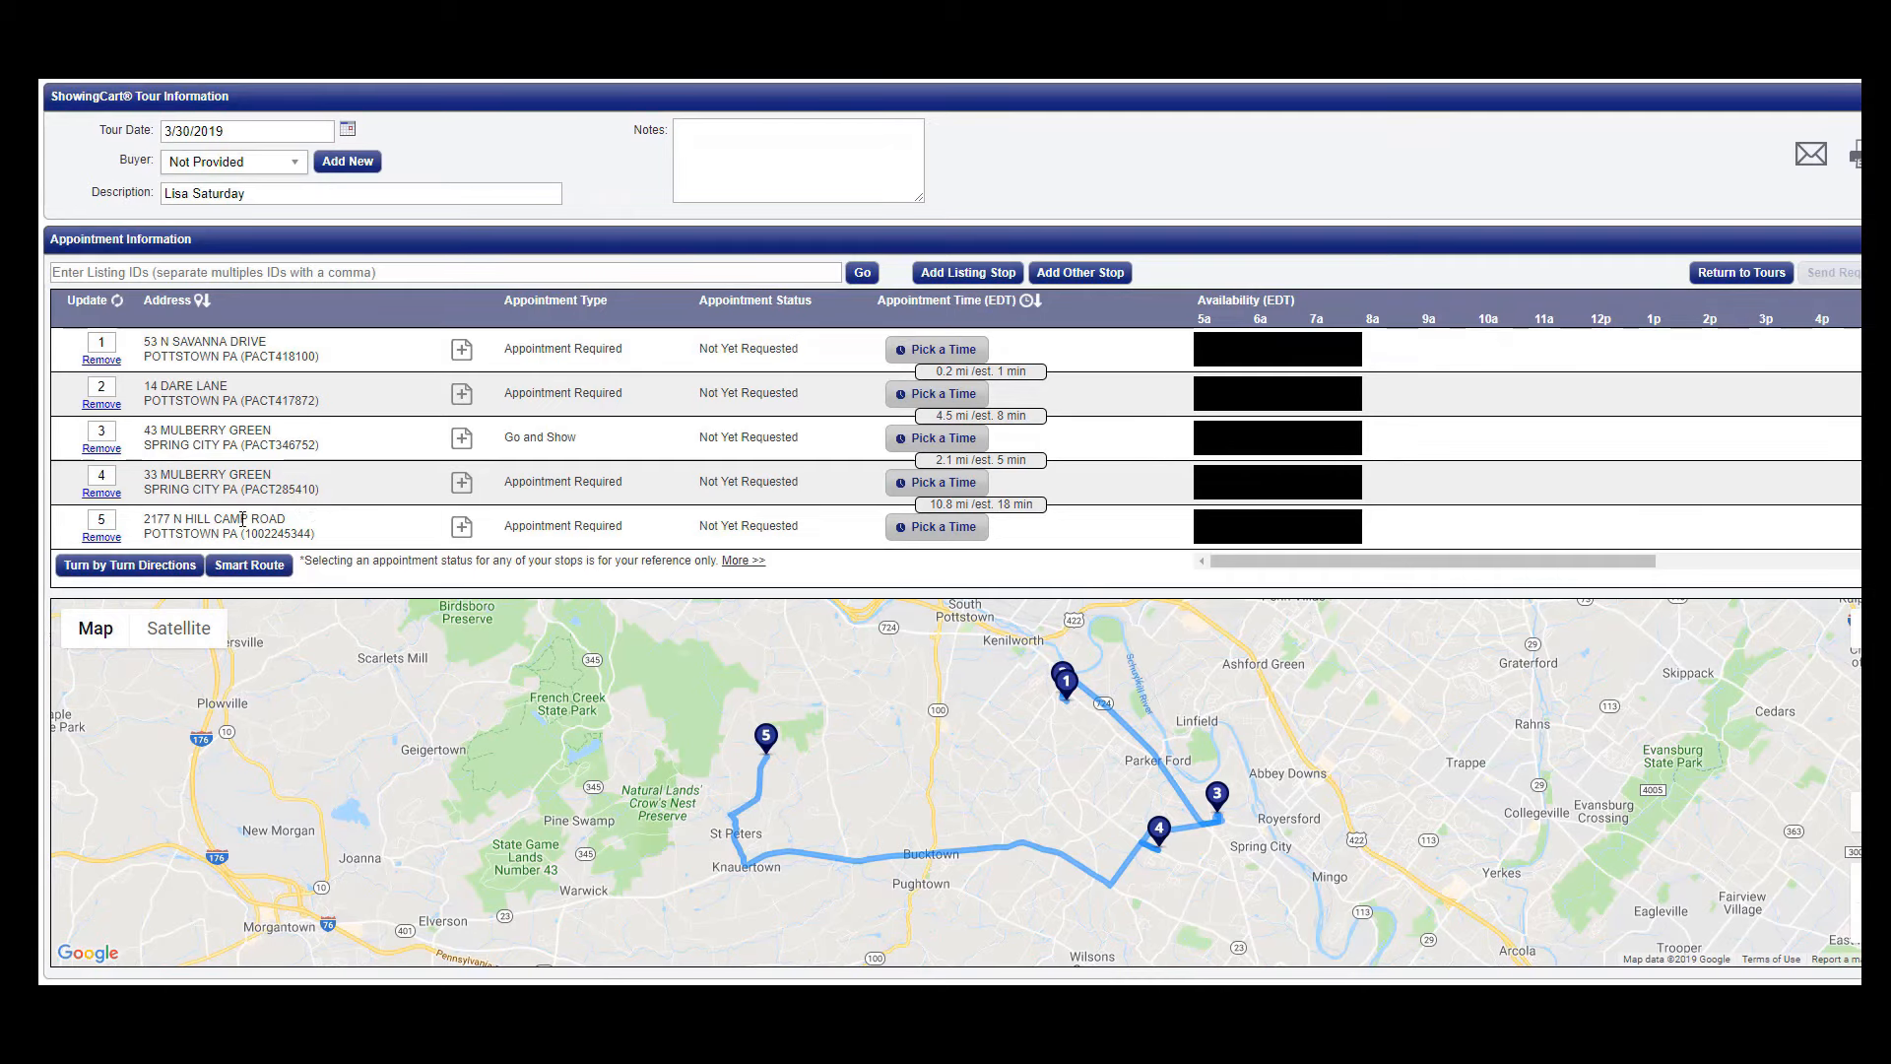
{"action": "left_click_drag", "start_coordinate": [243, 519], "coordinate": [241, 356]}
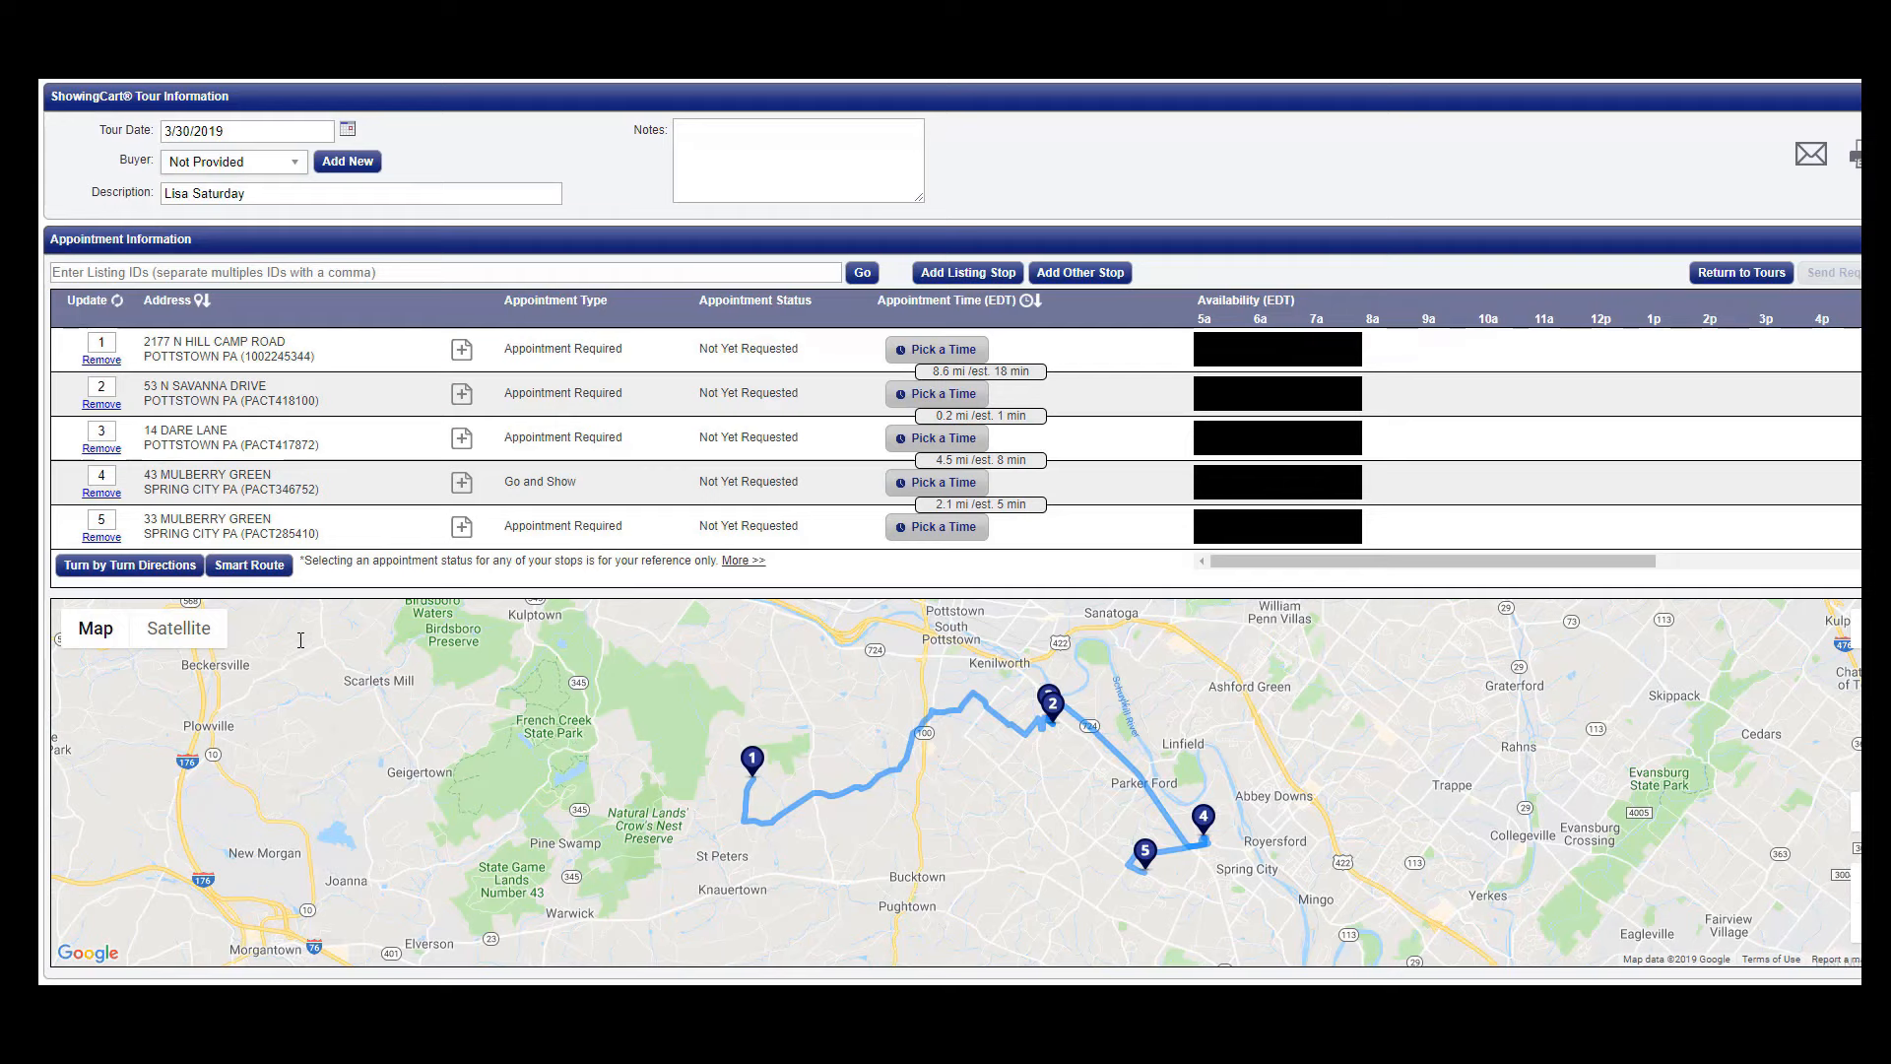
{"action": "left_click", "coordinate": [254, 565]}
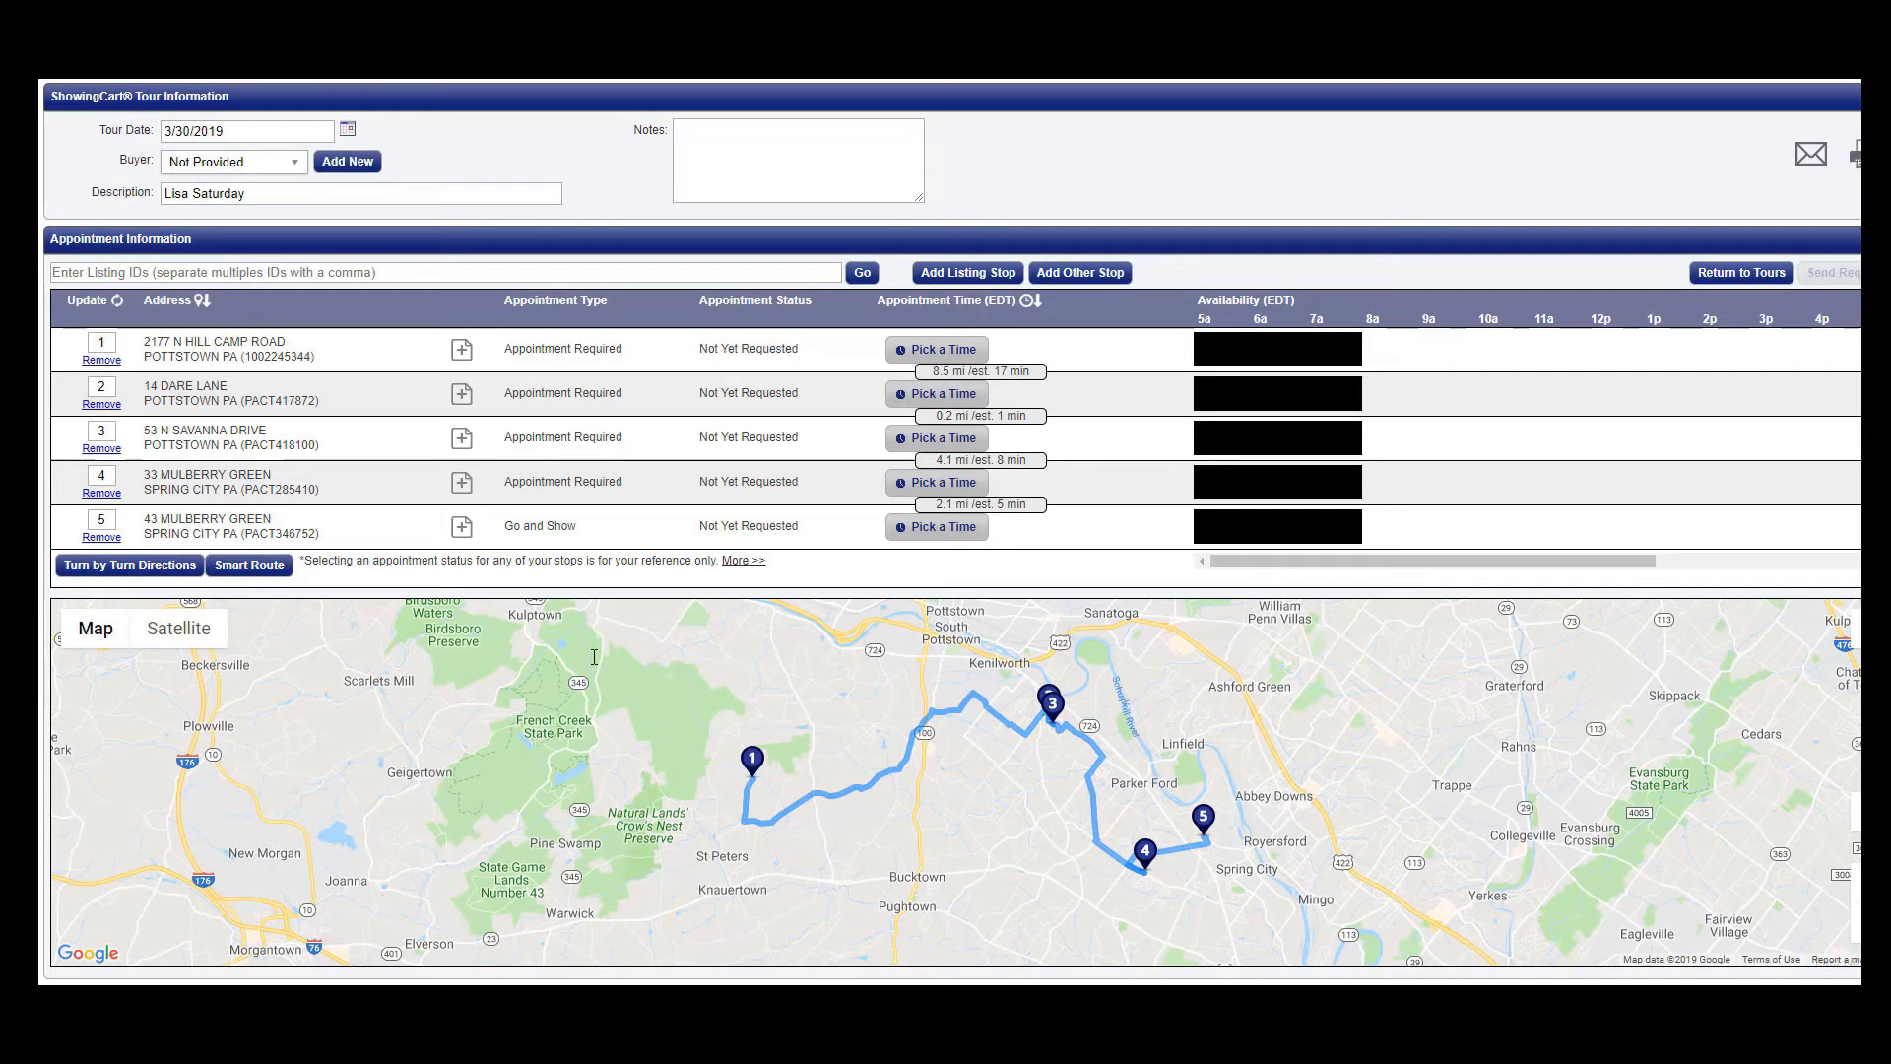
{"action": "left_click", "coordinate": [172, 565]}
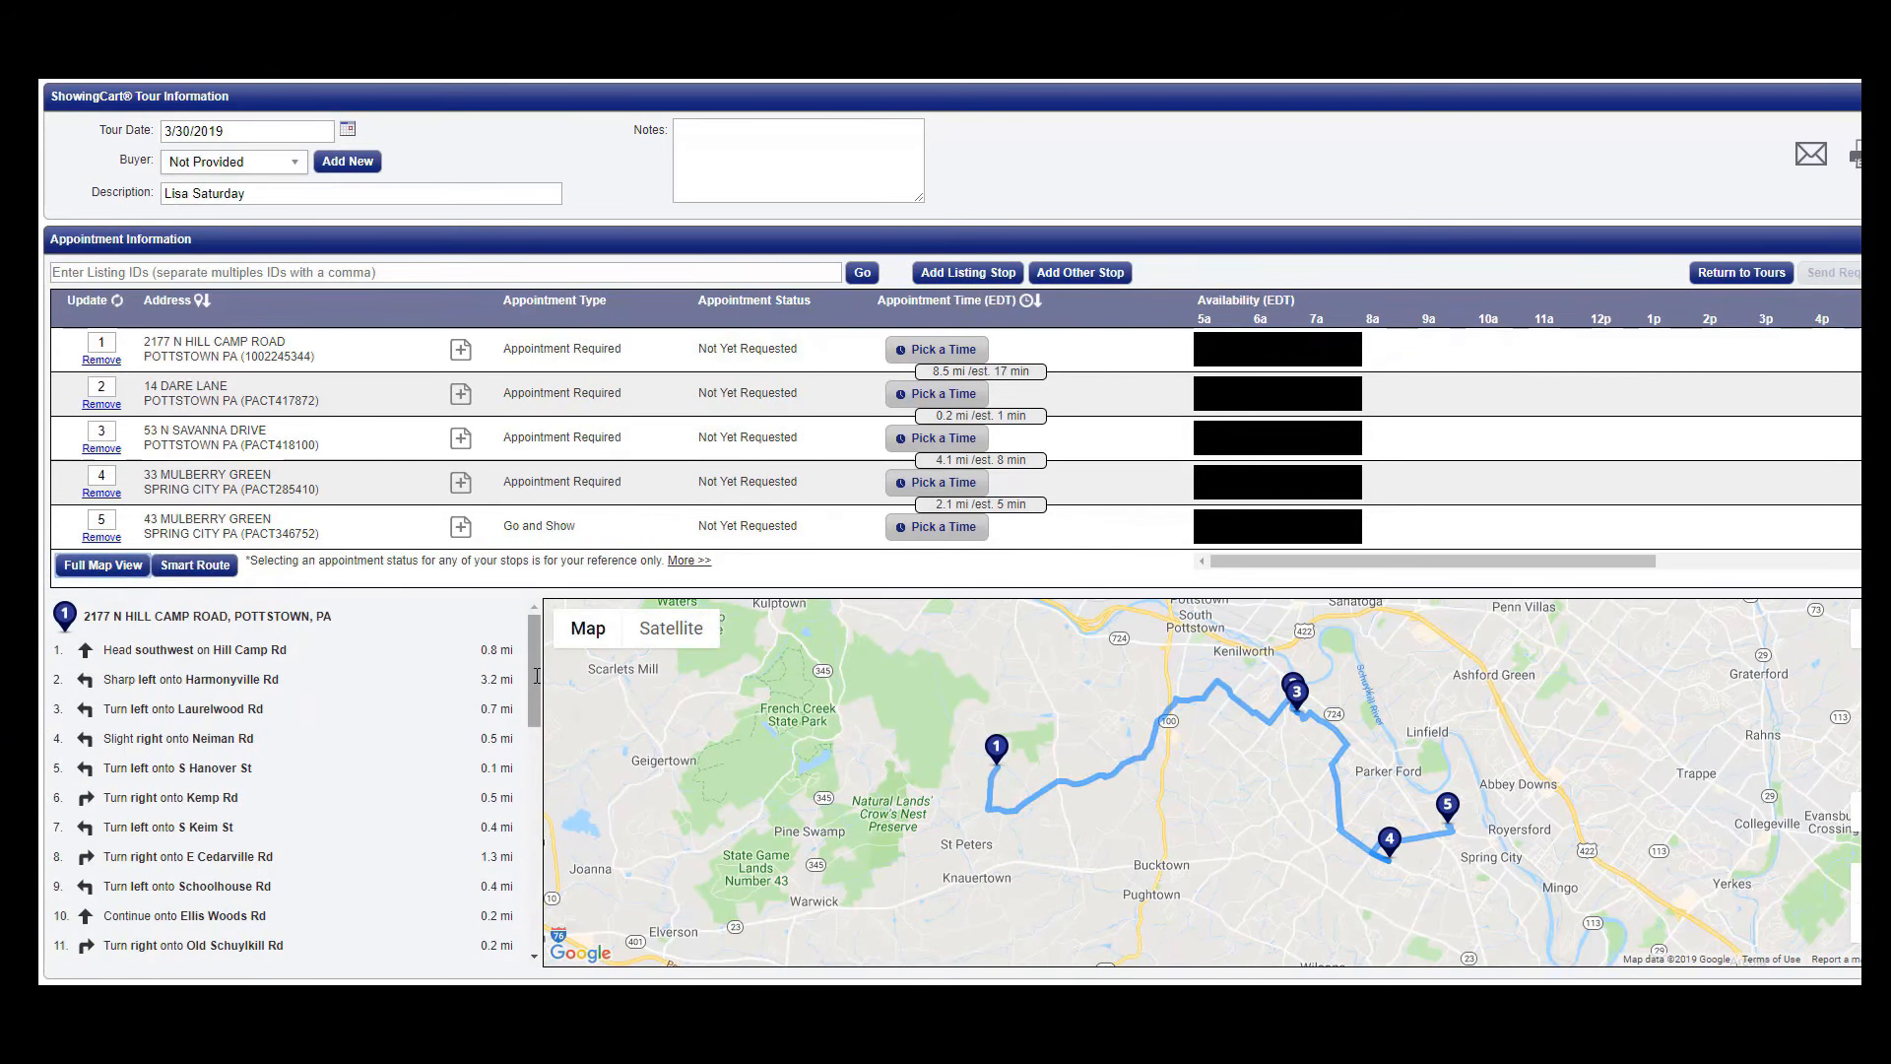
{"action": "left_click_drag", "start_coordinate": [536, 671], "coordinate": [541, 716]}
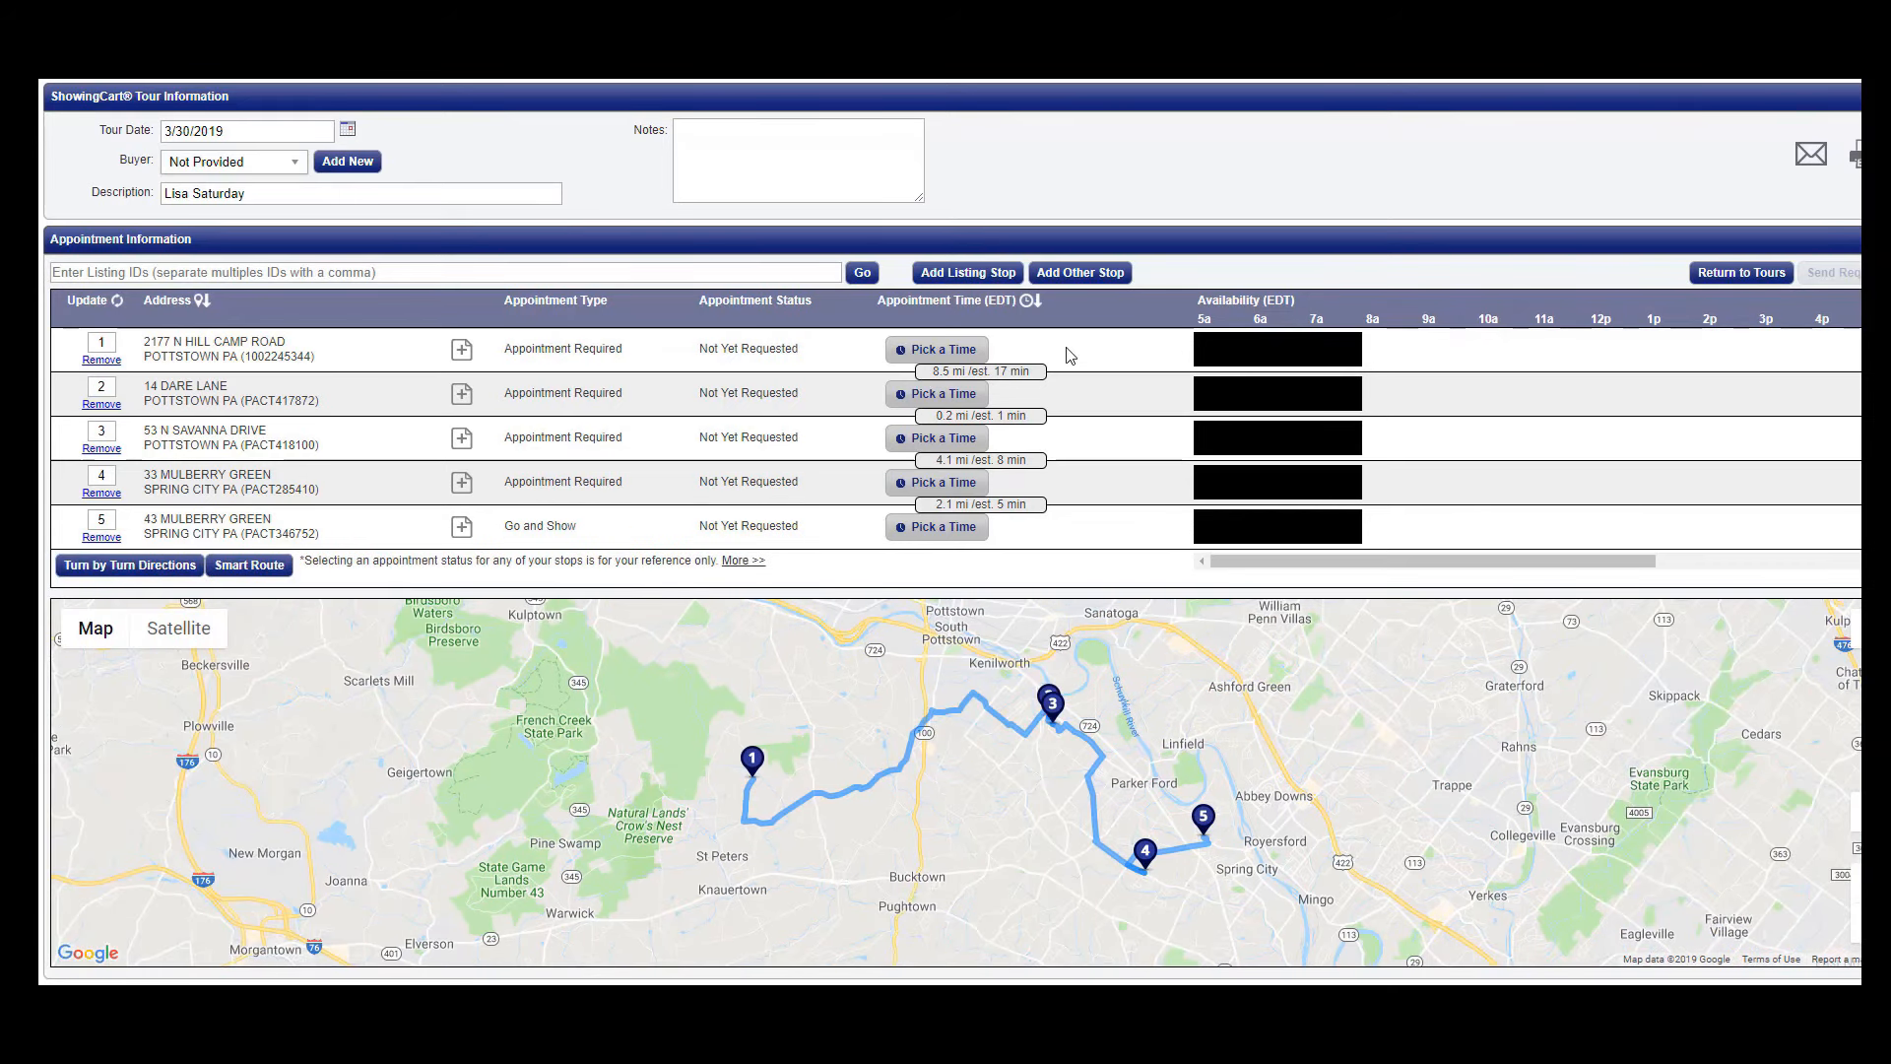
{"action": "left_click", "coordinate": [1001, 279]}
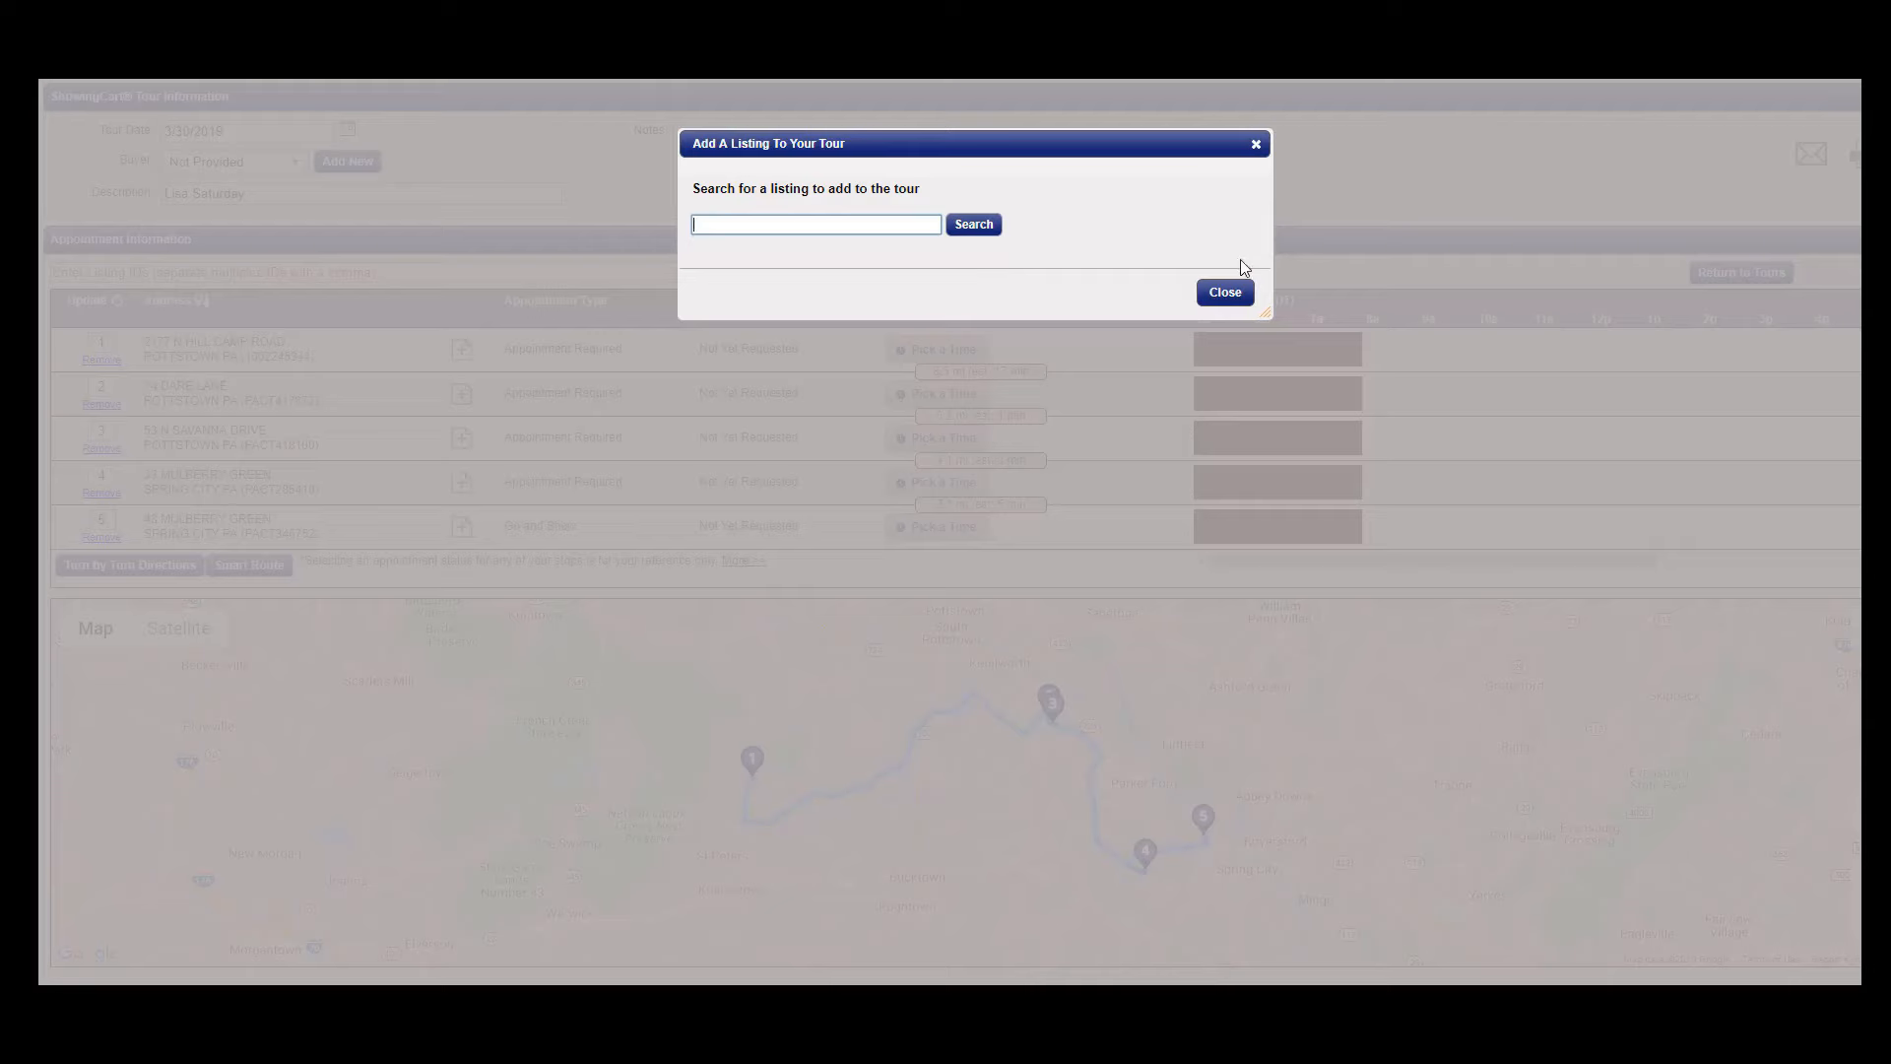
- Close the listing search and the Add Other Stop form without adding any stop
{"action": "left_click", "coordinate": [1241, 295]}
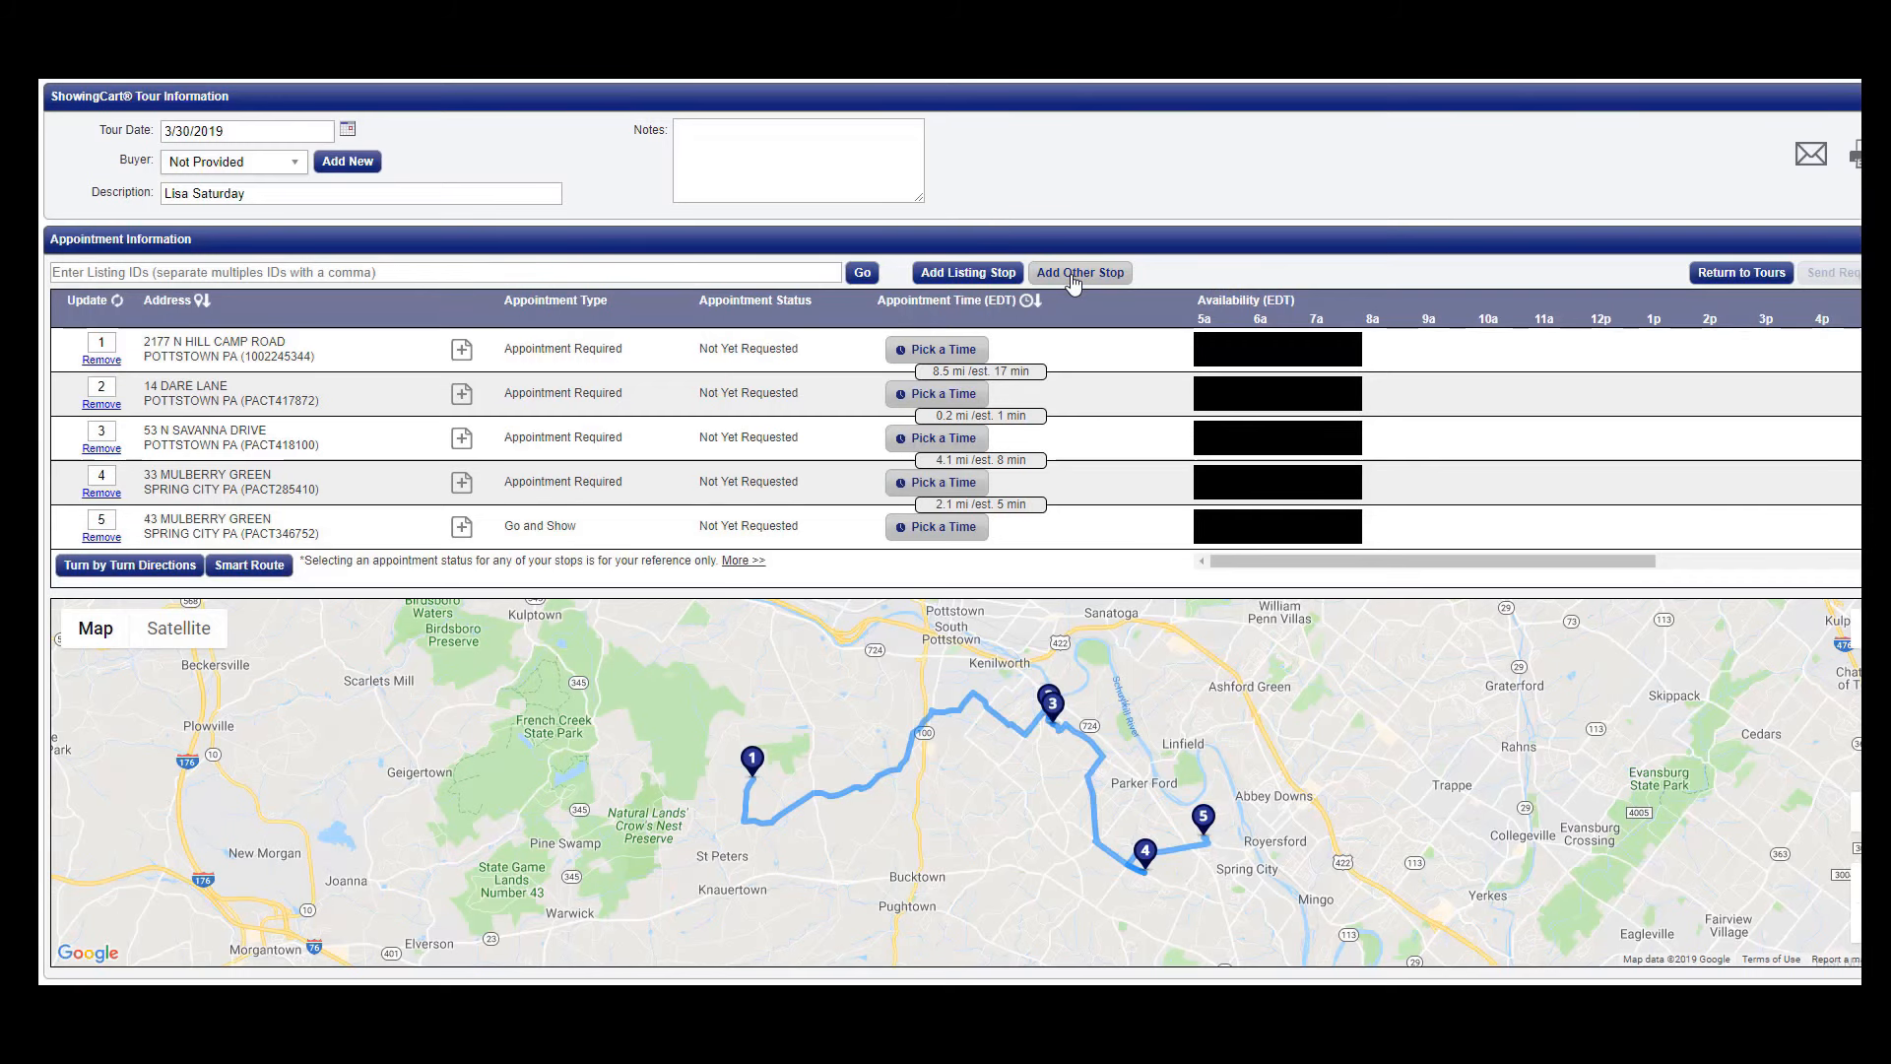
{"action": "left_click", "coordinate": [1074, 276]}
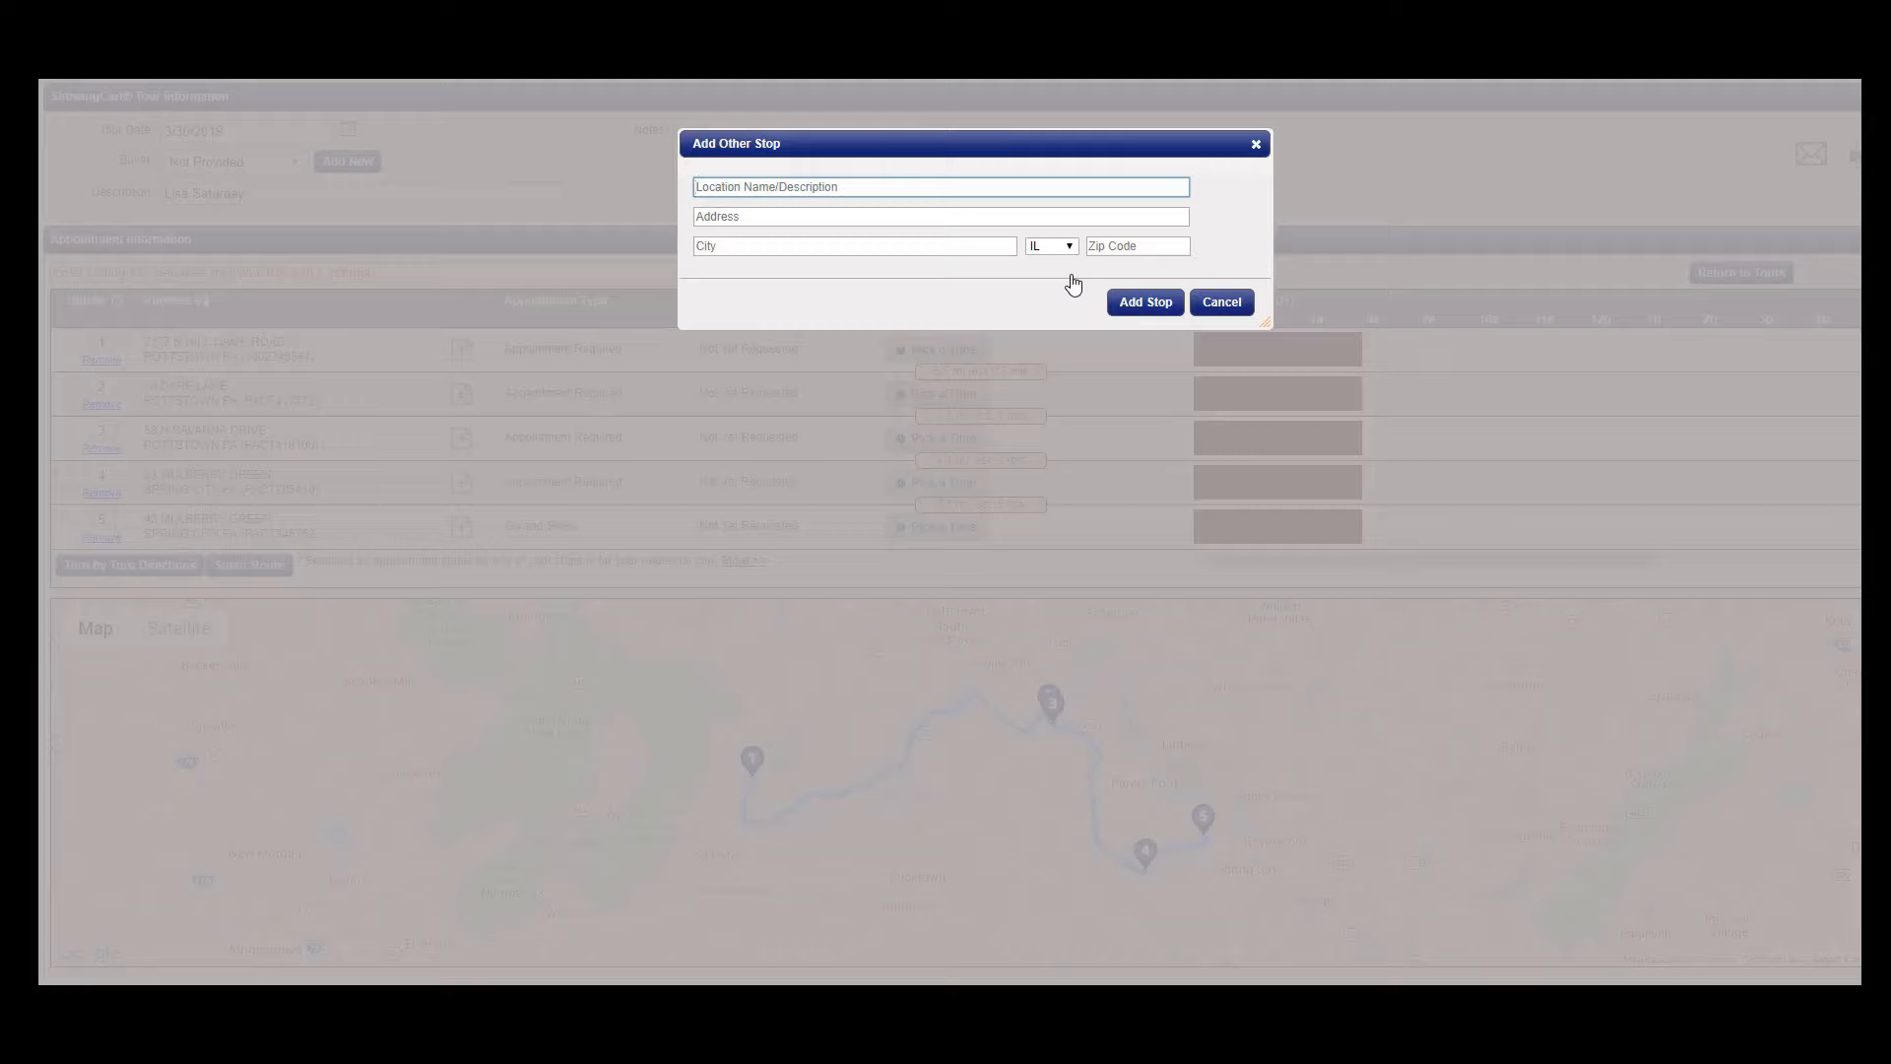
{"action": "left_click", "coordinate": [1233, 311]}
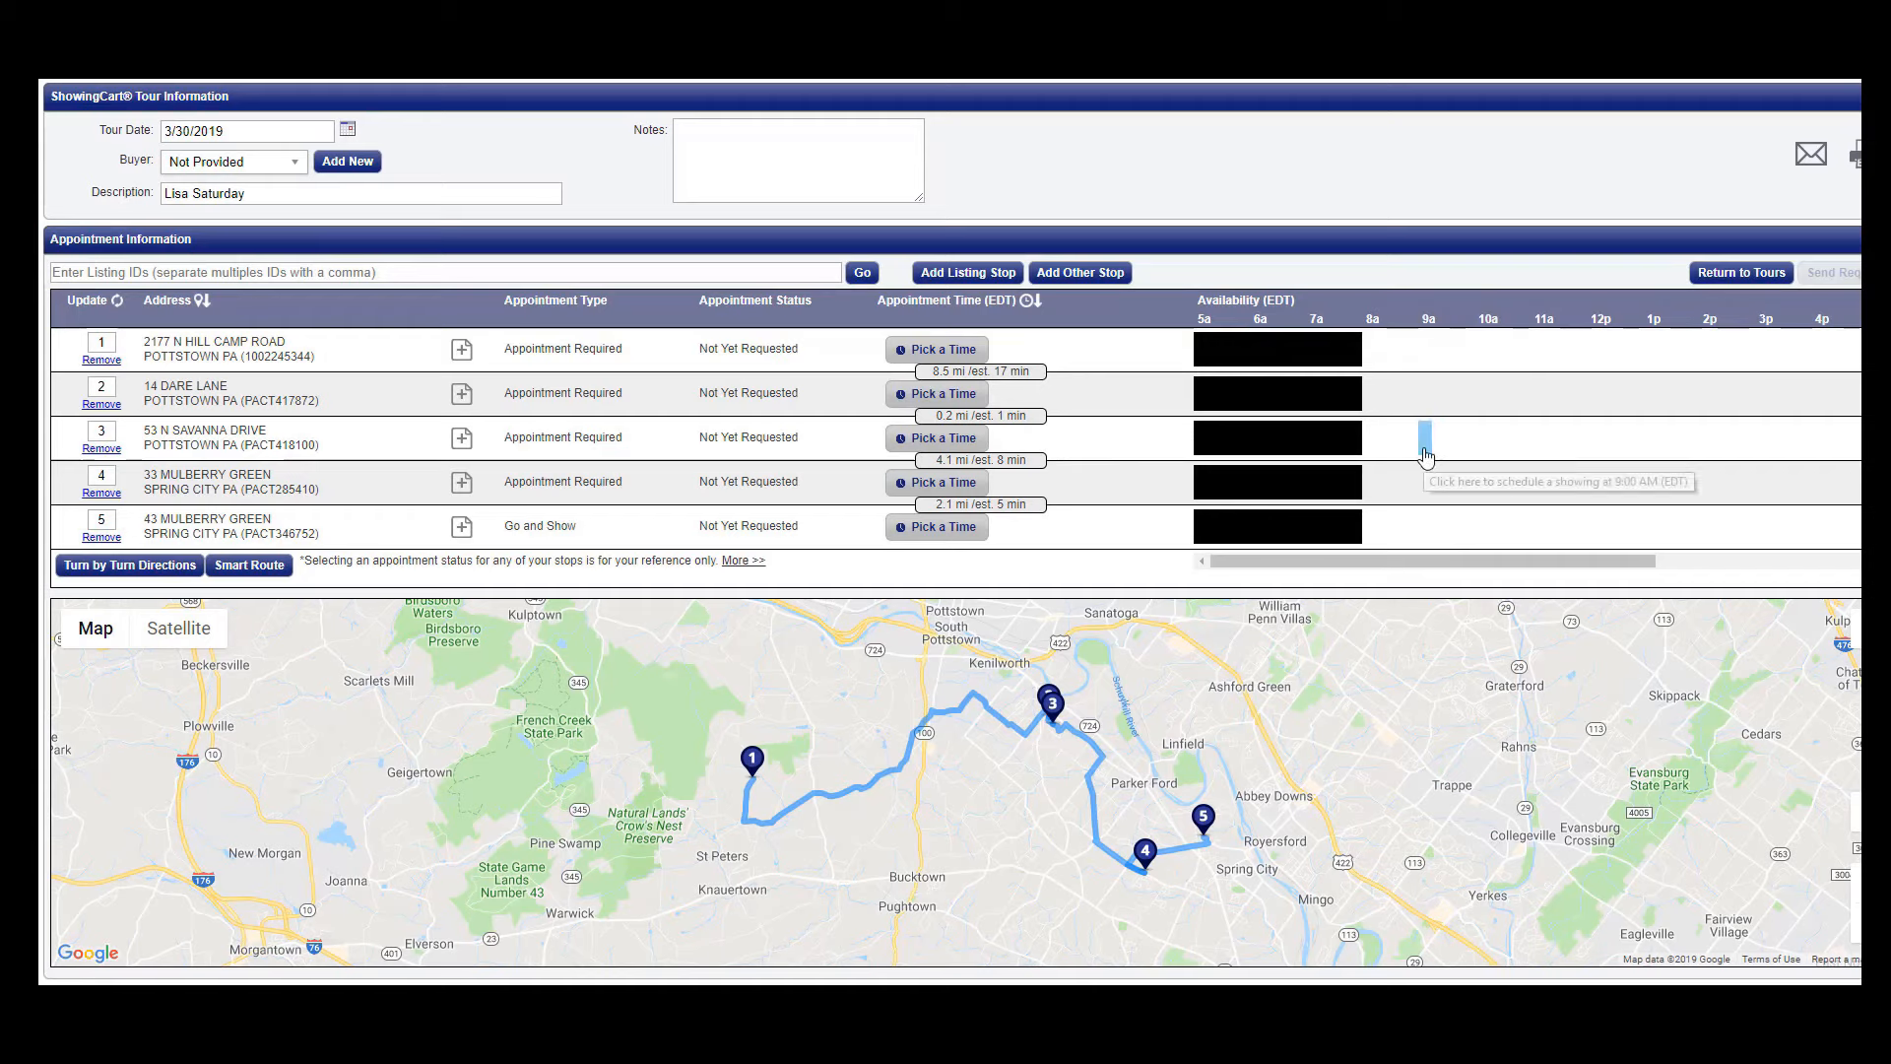
- Book stop 1 for 10:00 AM–12:00 PM and abandon the 11:15 AM slot for stop 2
{"action": "left_click", "coordinate": [1482, 353]}
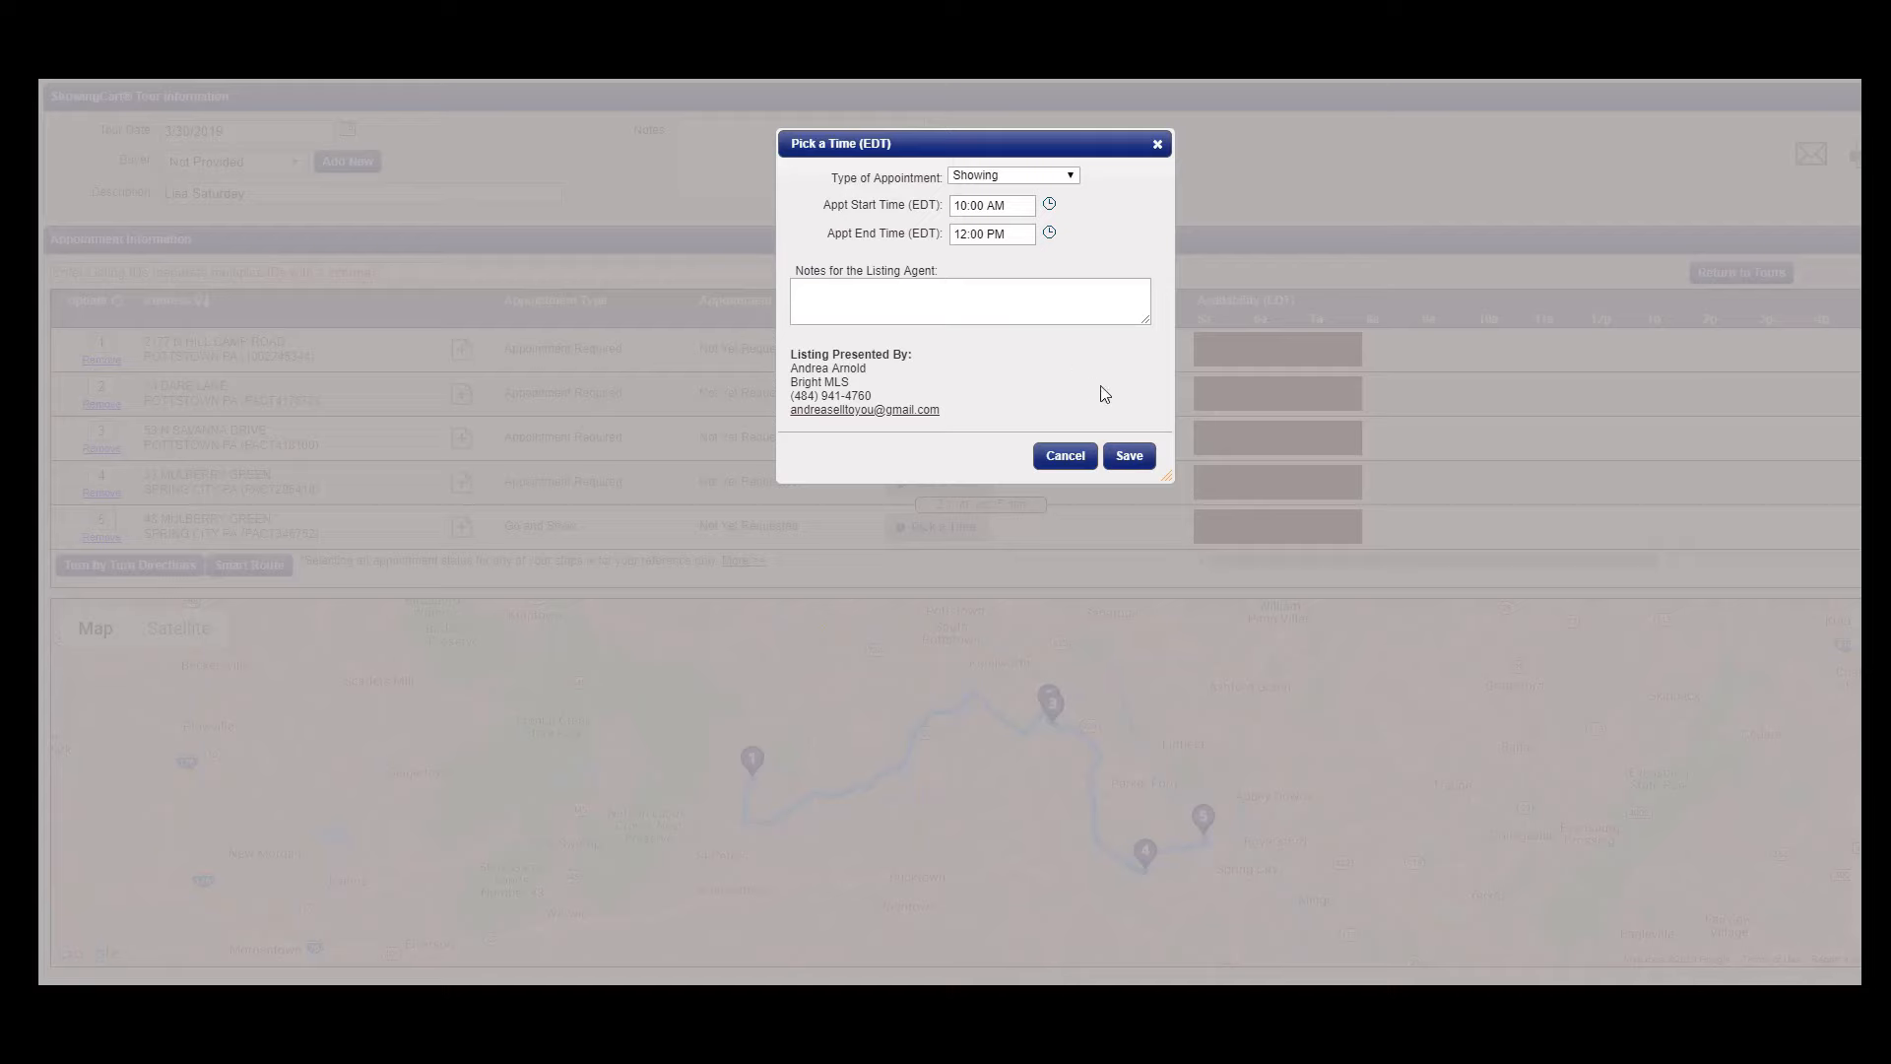
{"action": "left_click", "coordinate": [1128, 457]}
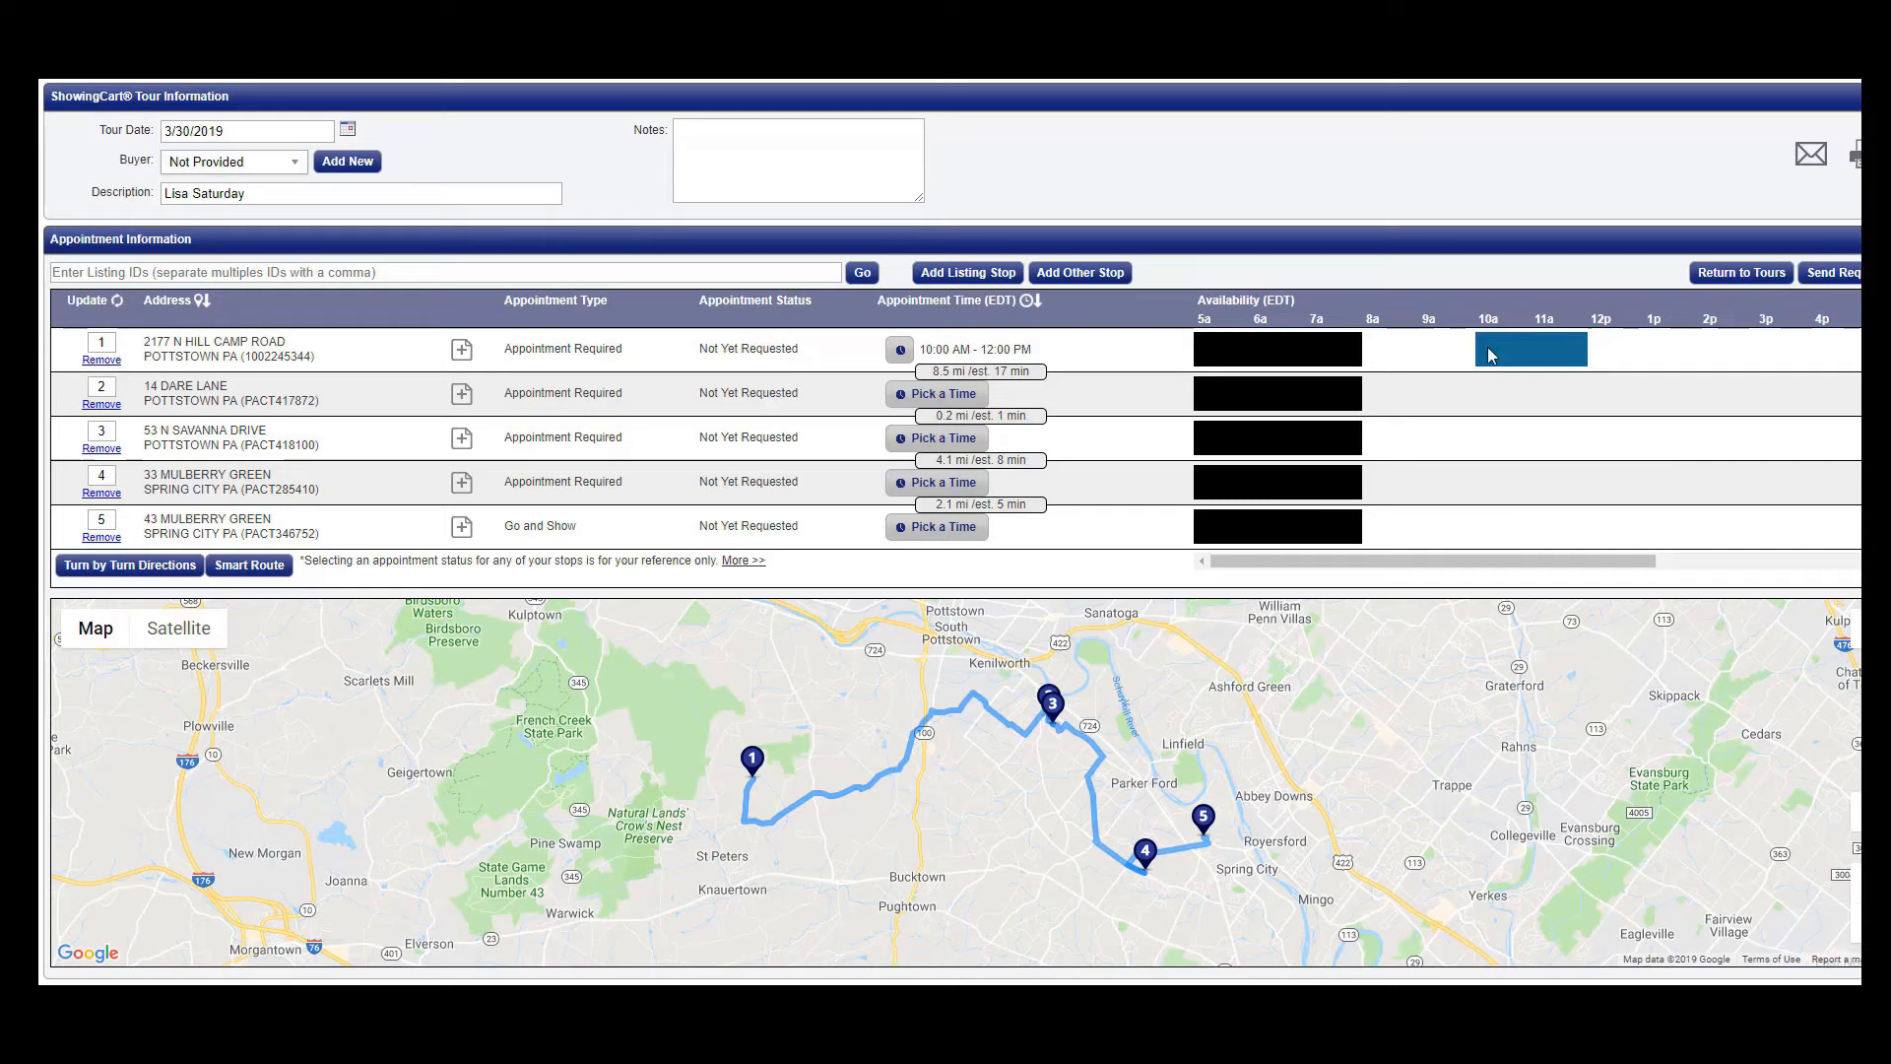
{"action": "left_click", "coordinate": [1550, 404]}
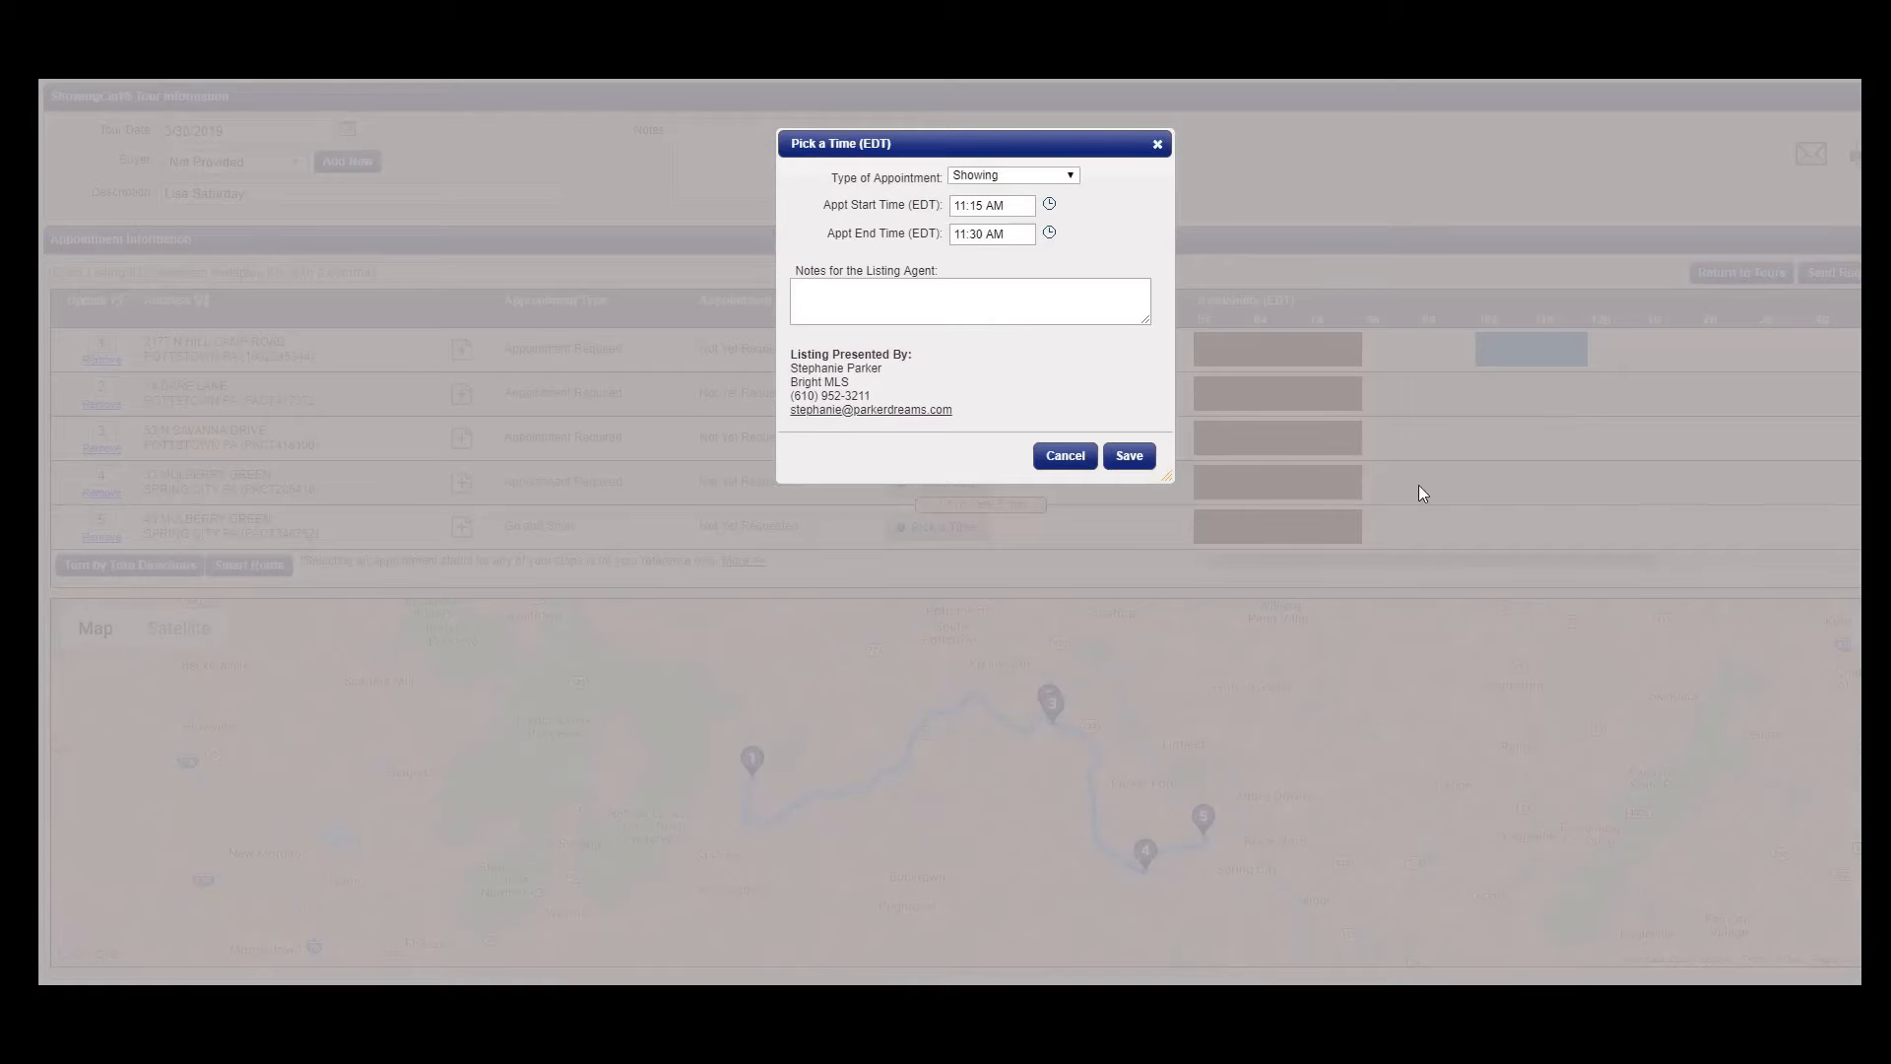
{"action": "left_click", "coordinate": [1074, 457]}
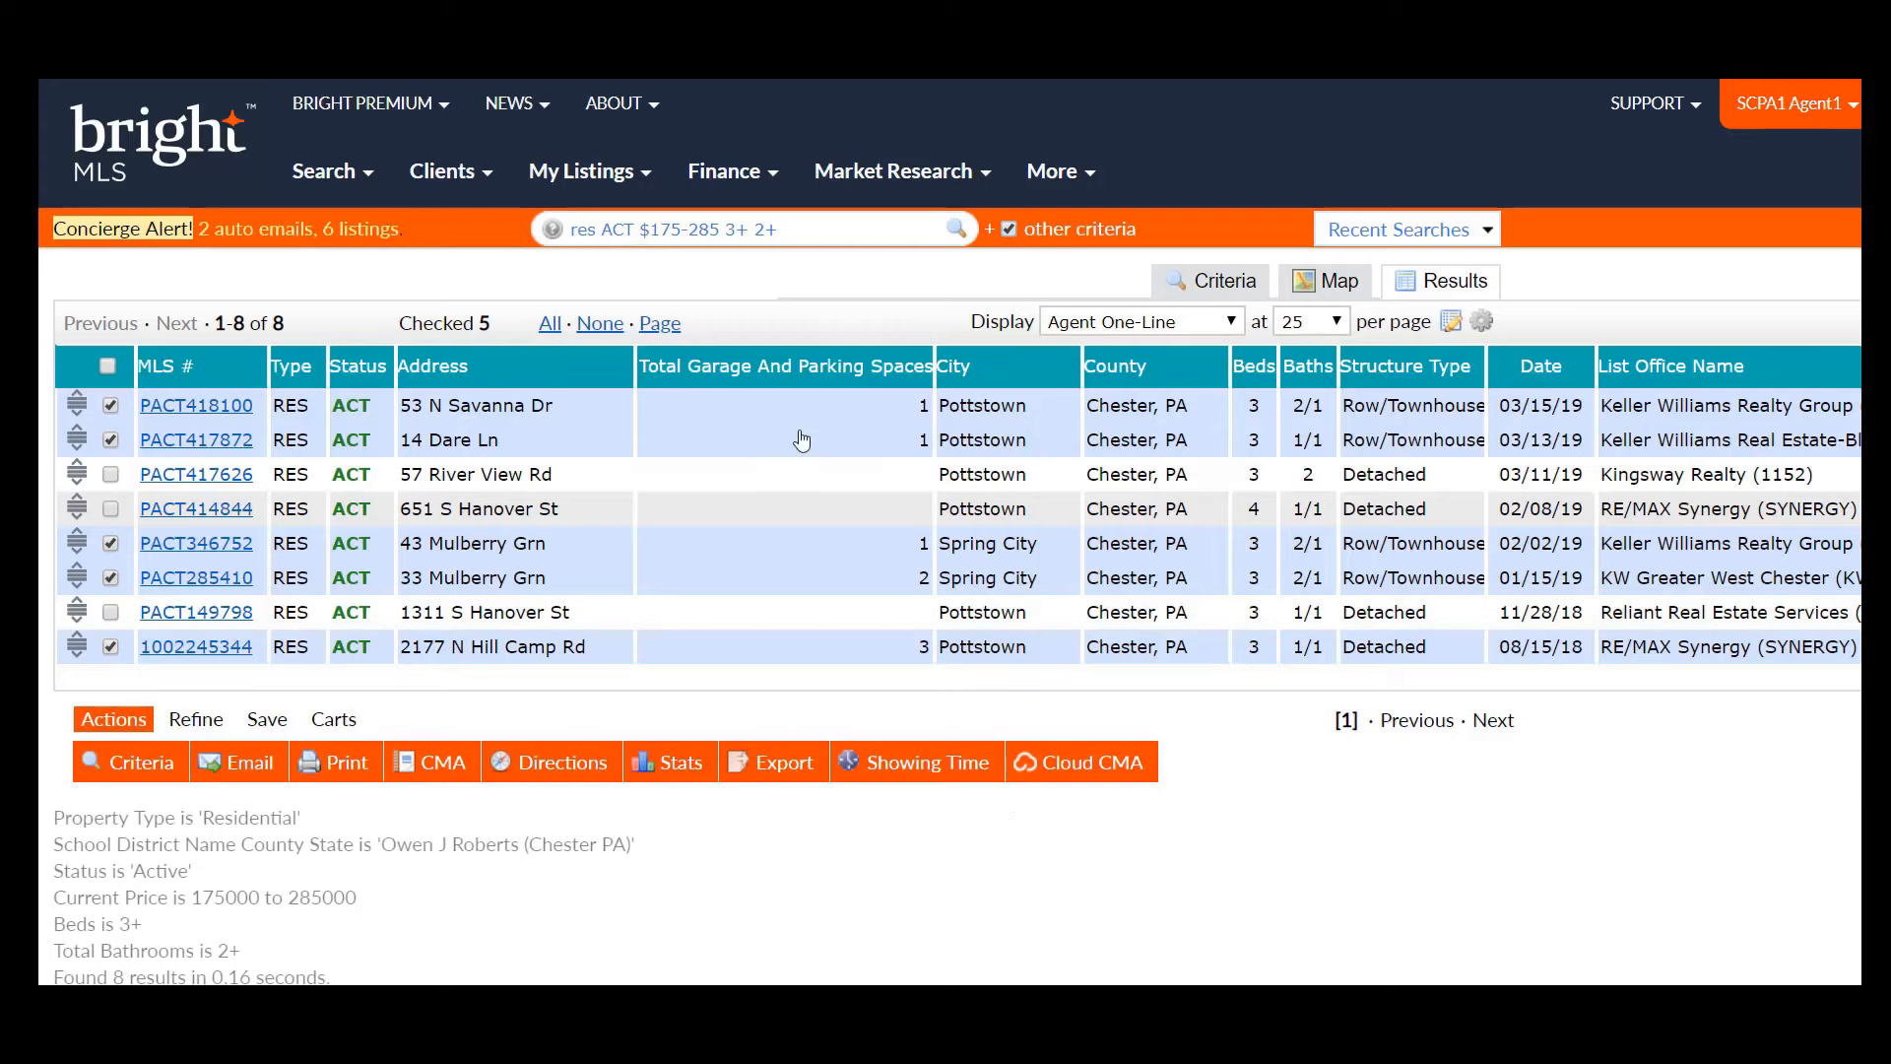
- Open My Showings, postpone the profile update prompt, and view the showings calendar
{"action": "left_click", "coordinate": [466, 184]}
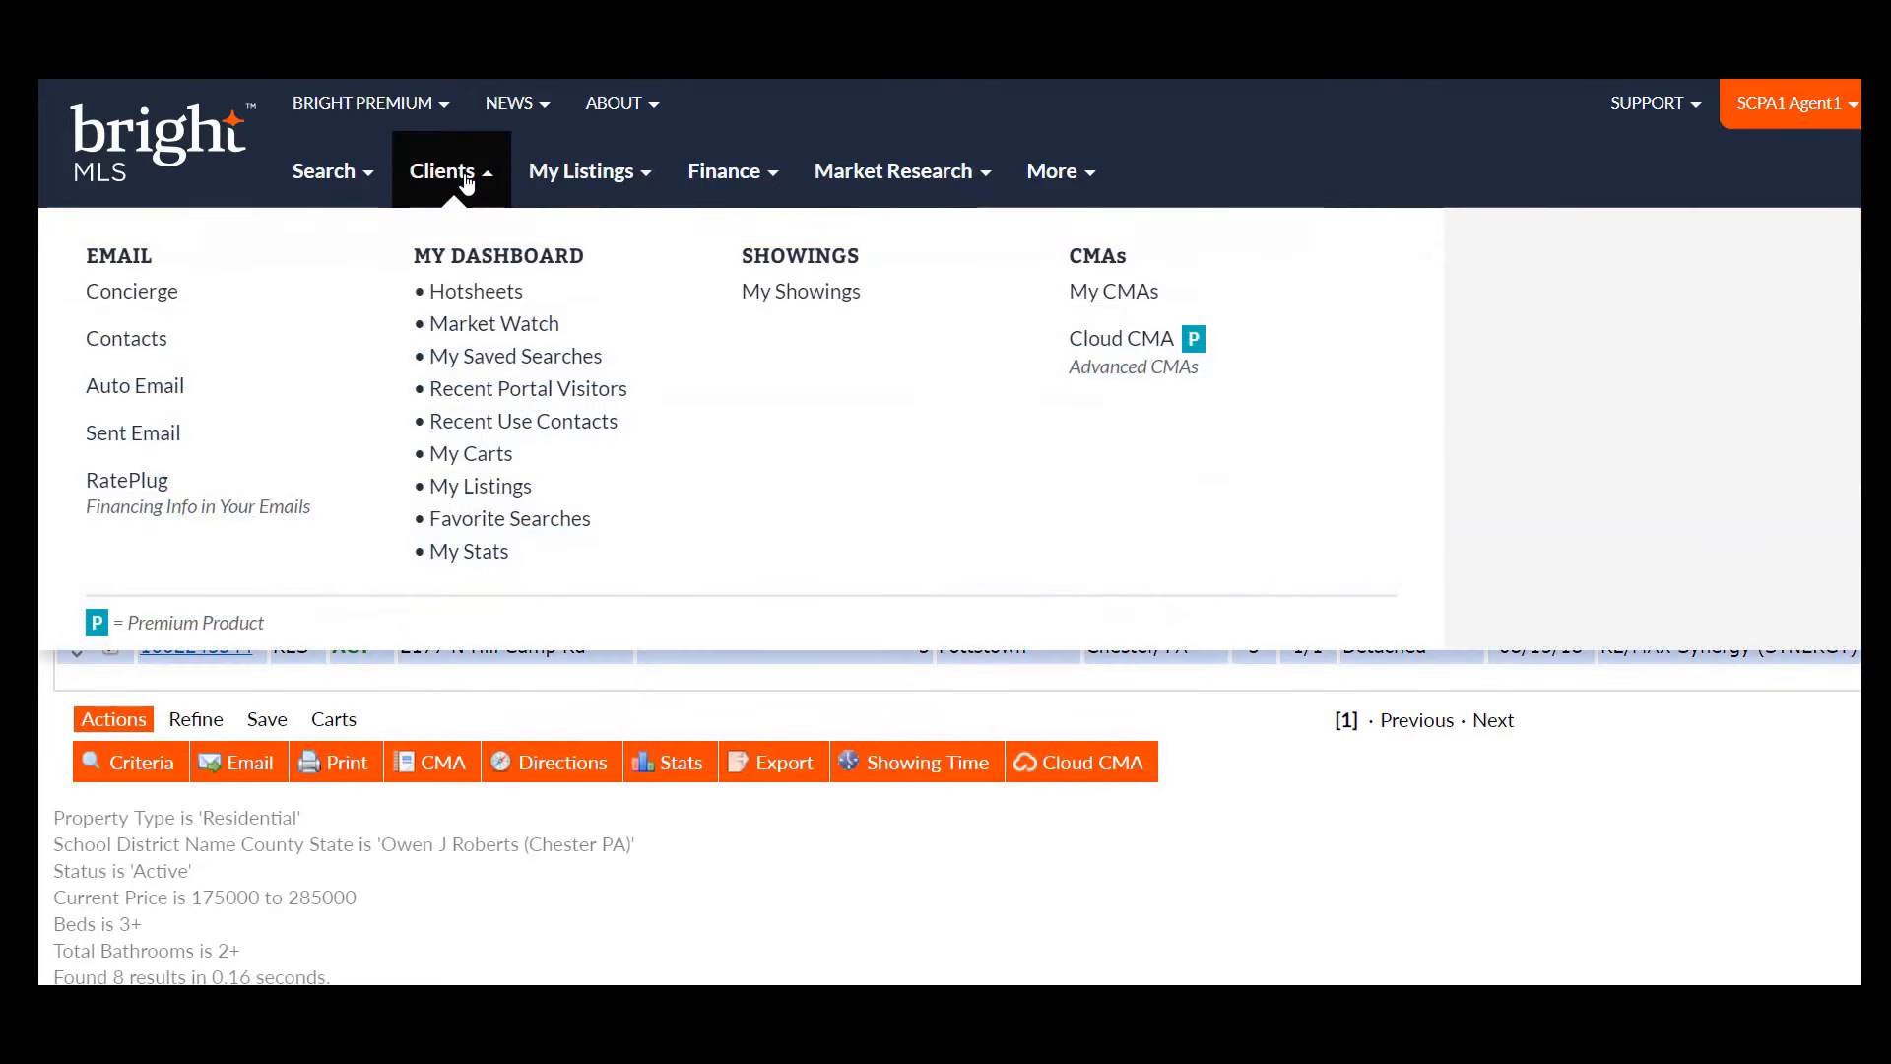
{"action": "left_click", "coordinate": [845, 307]}
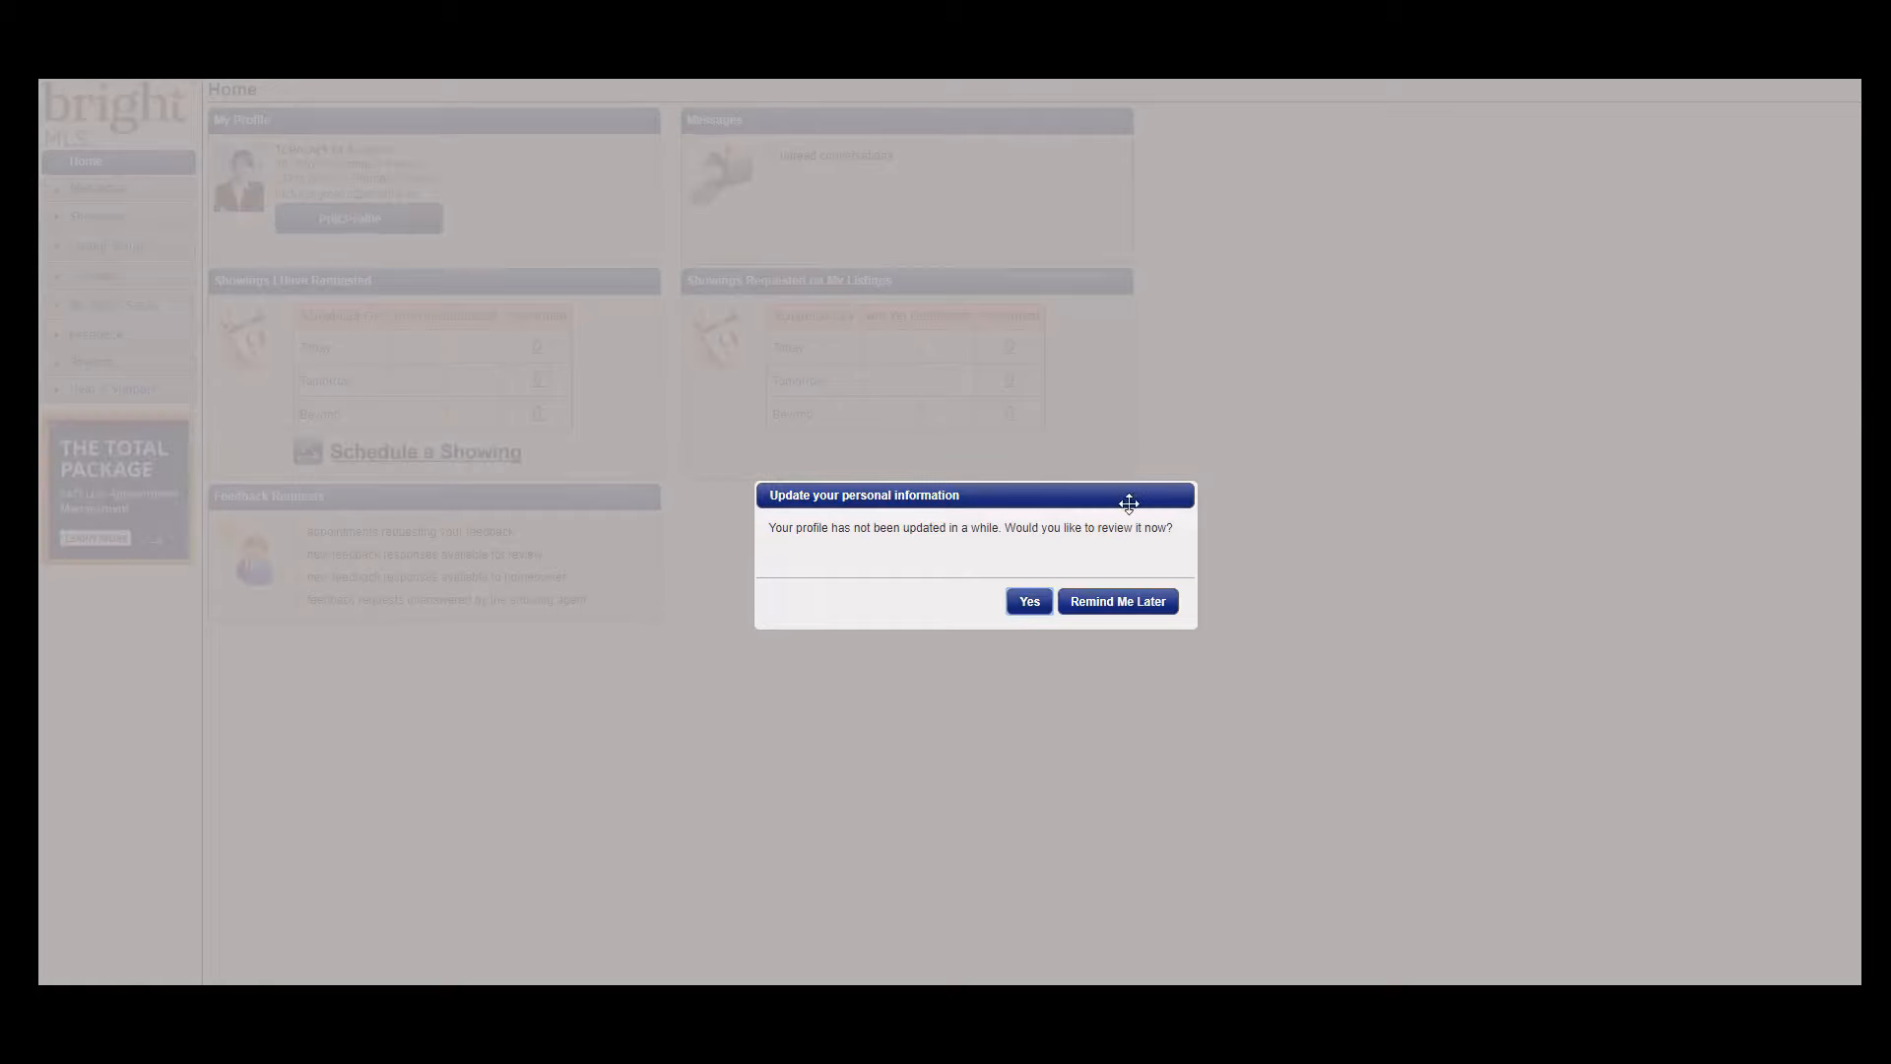
{"action": "left_click", "coordinate": [1118, 601]}
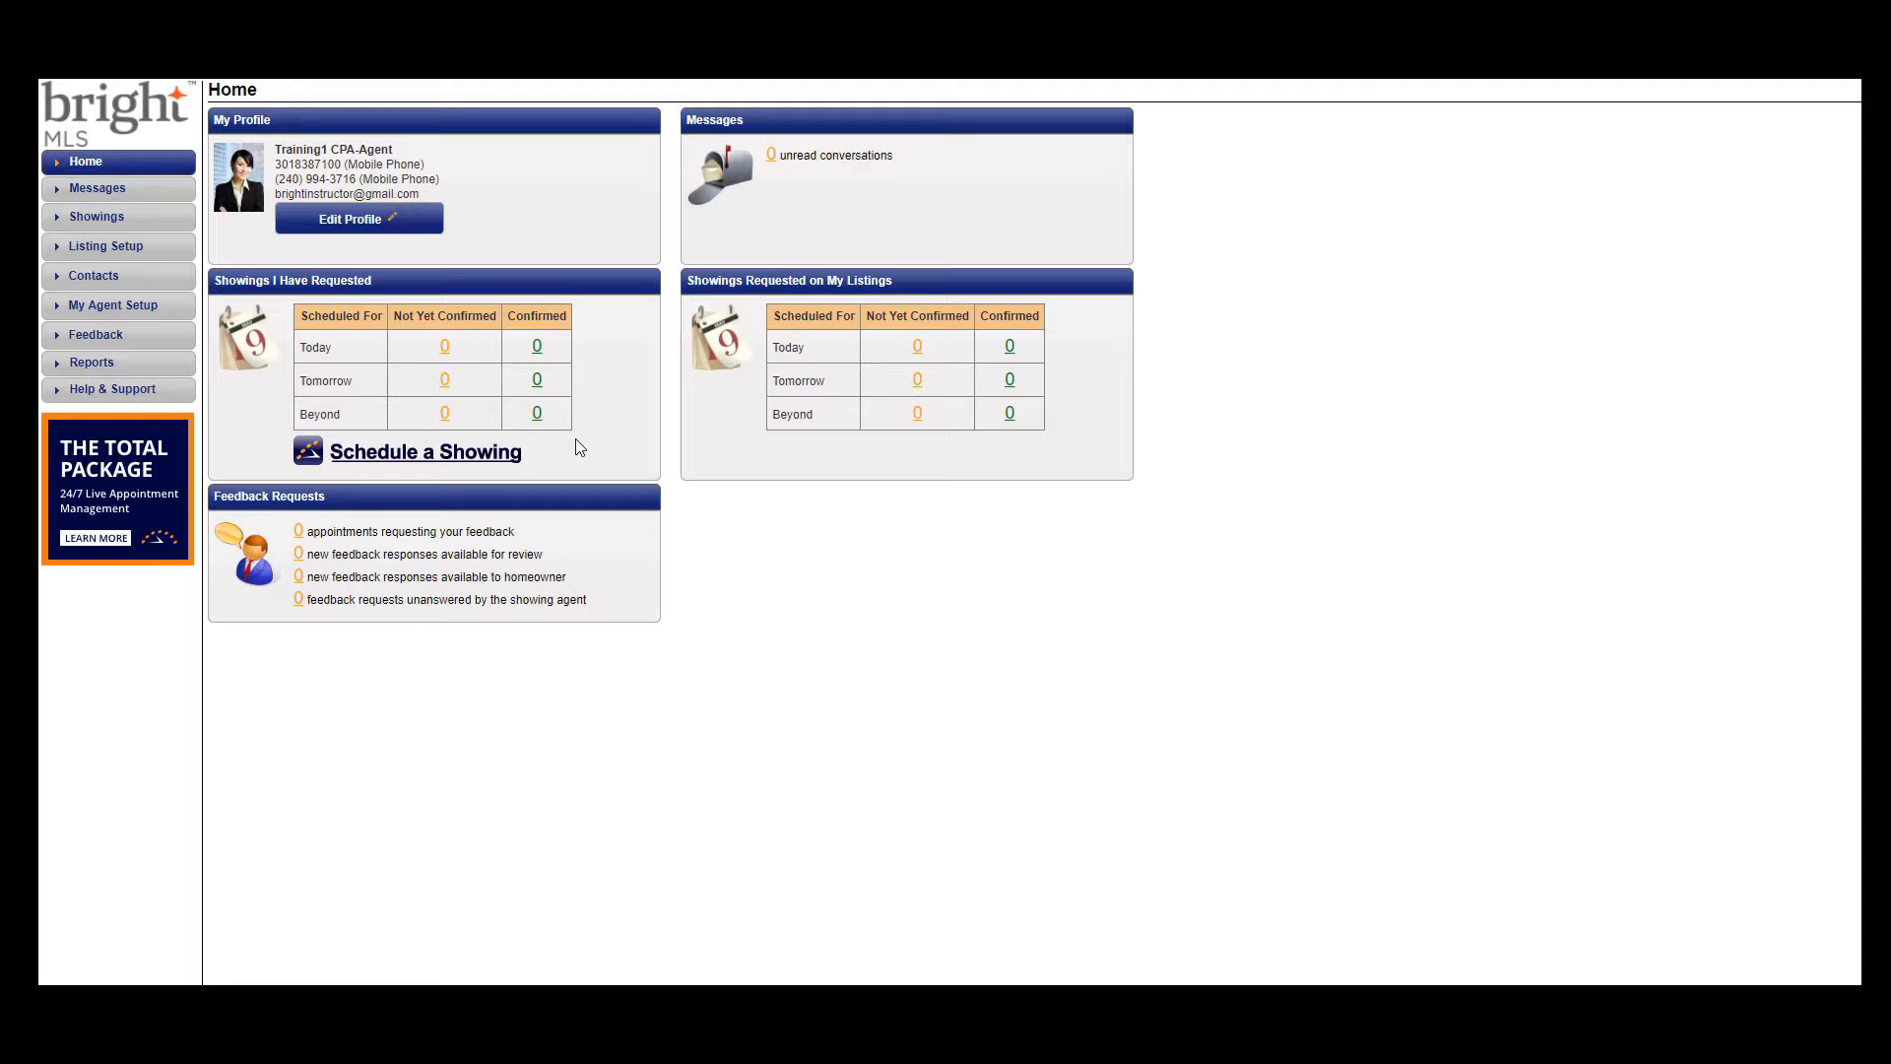
{"action": "left_click", "coordinate": [111, 229]}
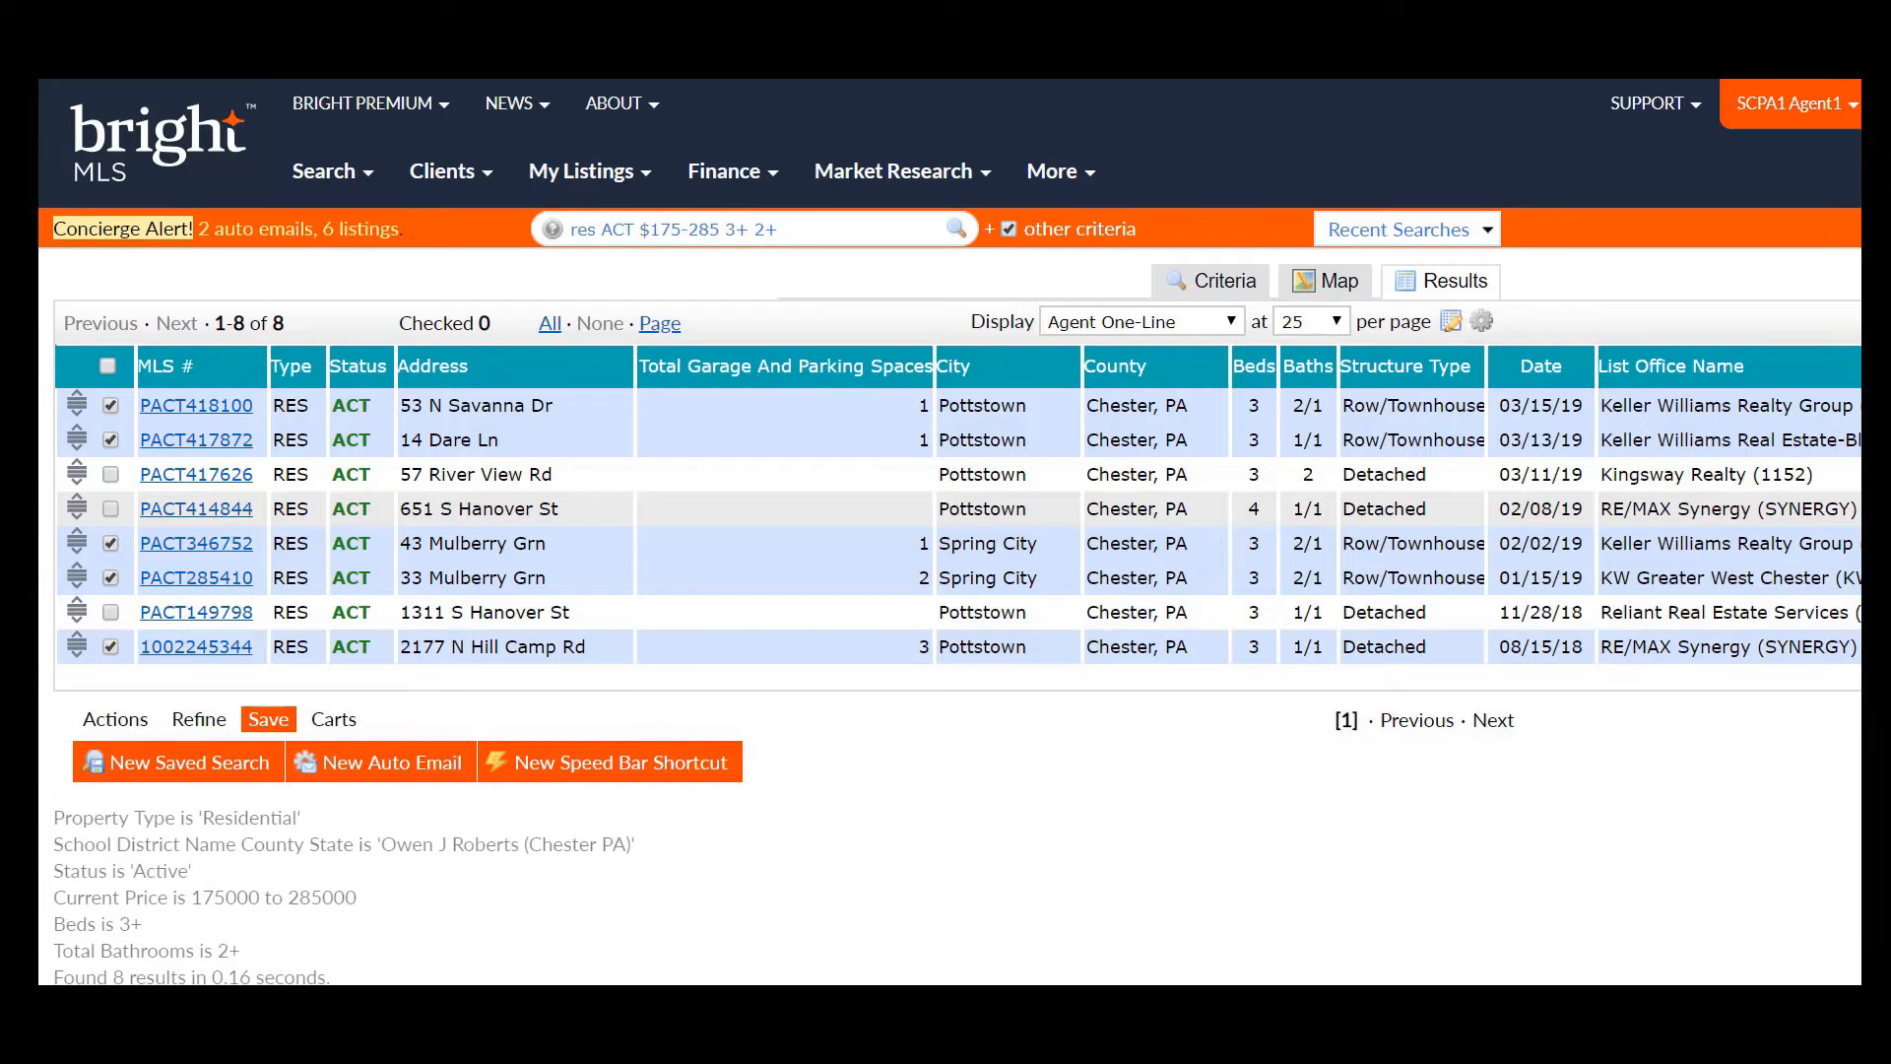
{"action": "scroll", "coordinate": [950, 532], "scroll_direction": "right", "scroll_amount": 5}
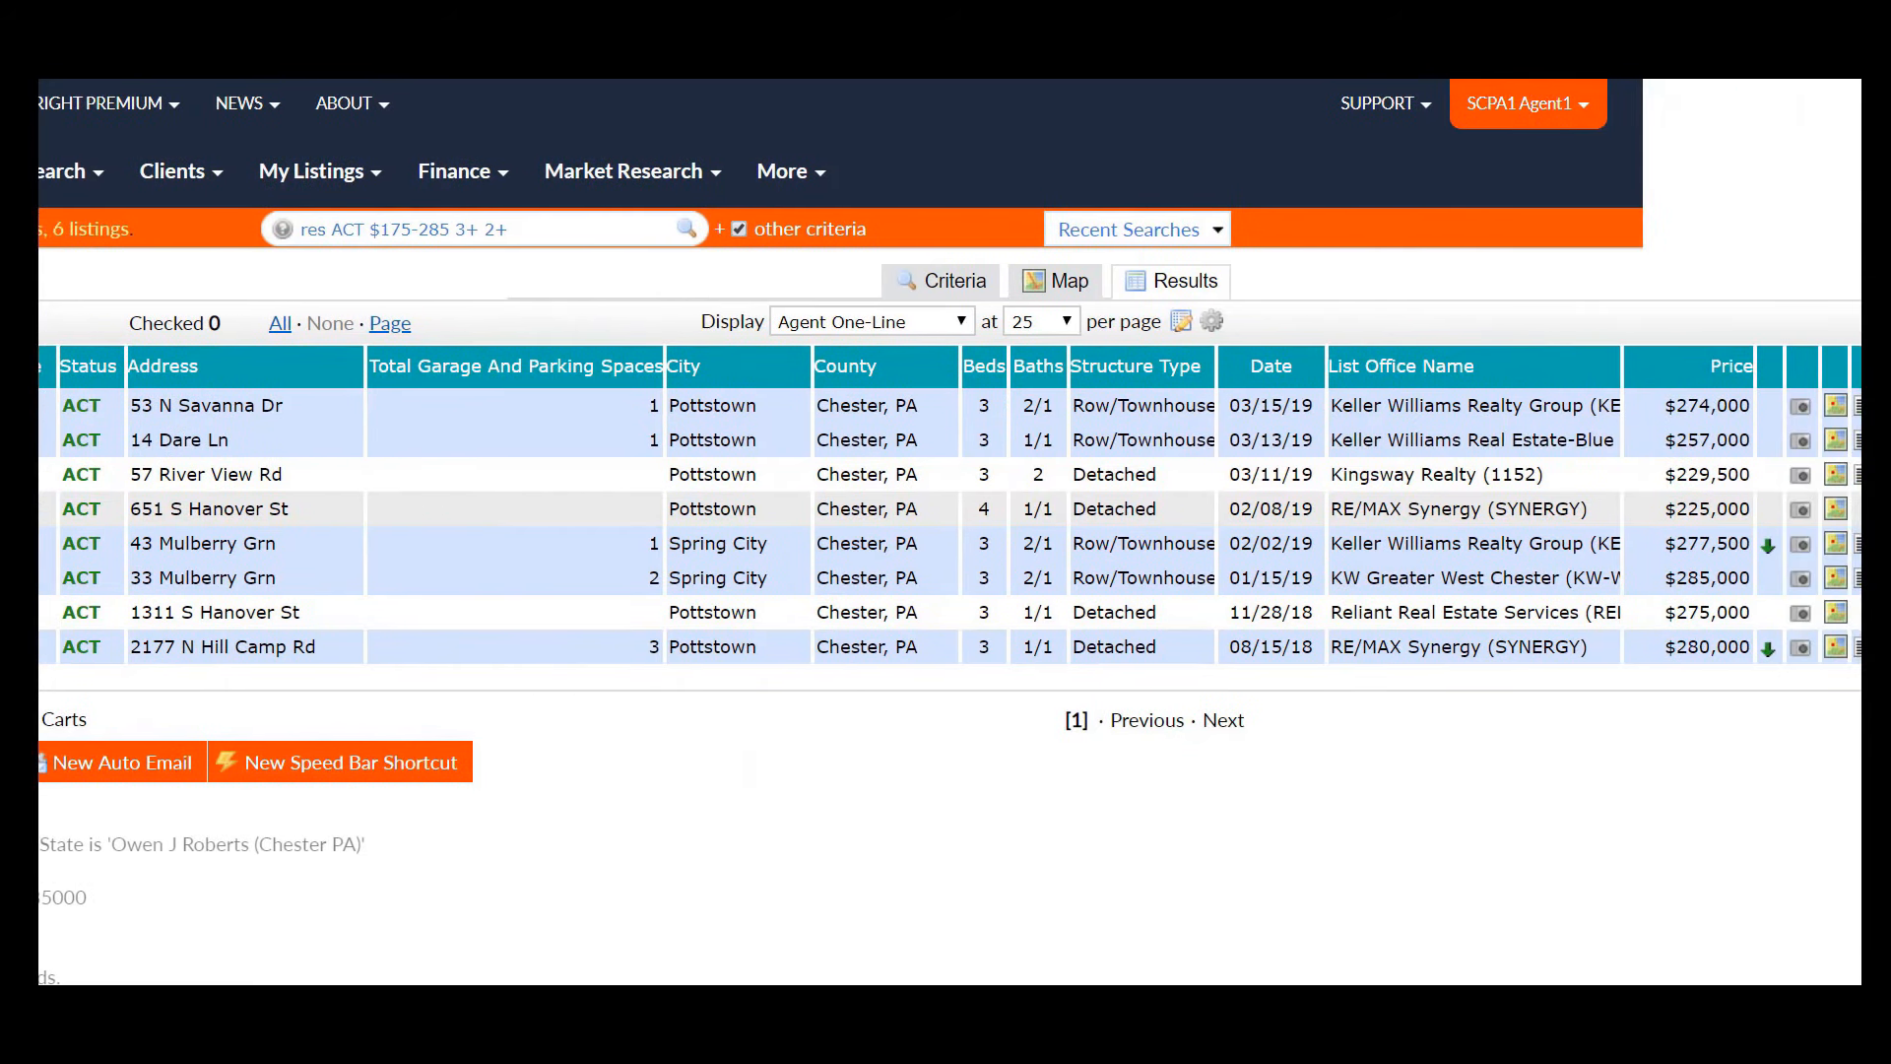
{"action": "scroll", "coordinate": [949, 532], "scroll_direction": "right", "scroll_amount": 6}
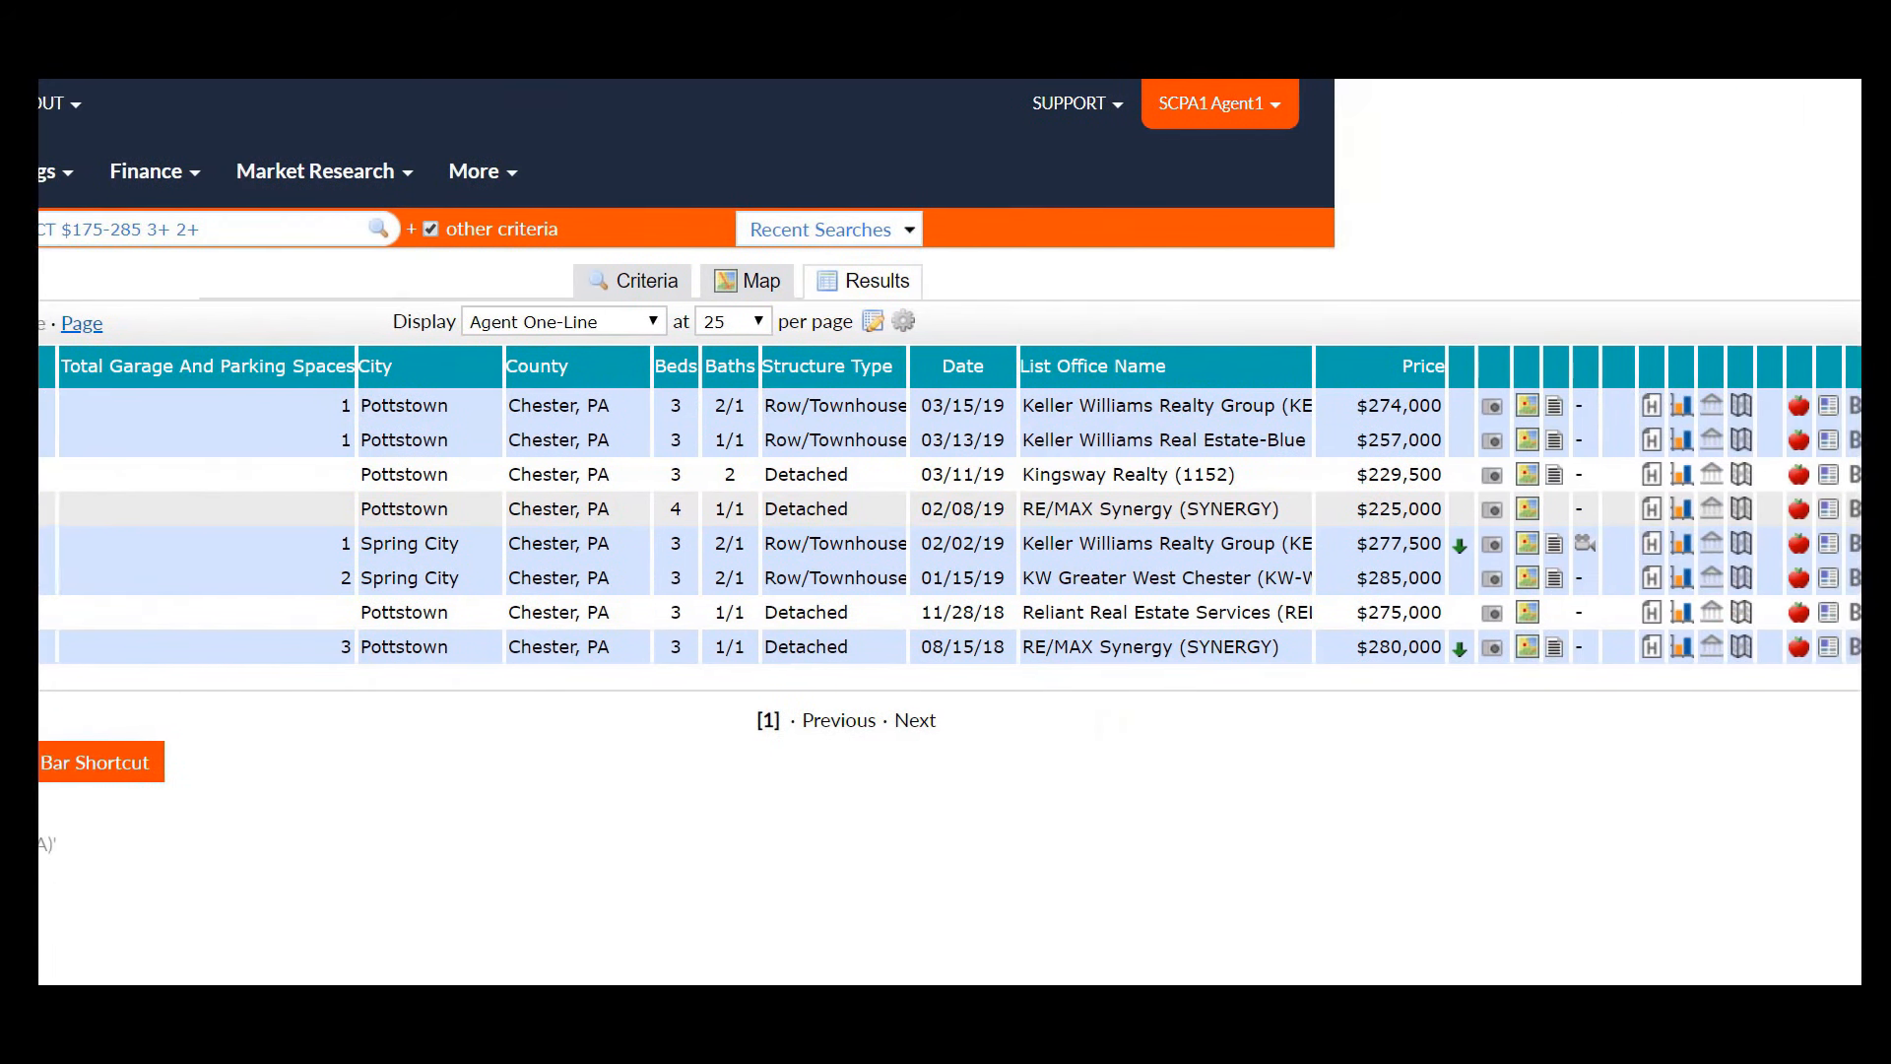
{"action": "scroll", "coordinate": [949, 532], "scroll_direction": "right", "scroll_amount": 3}
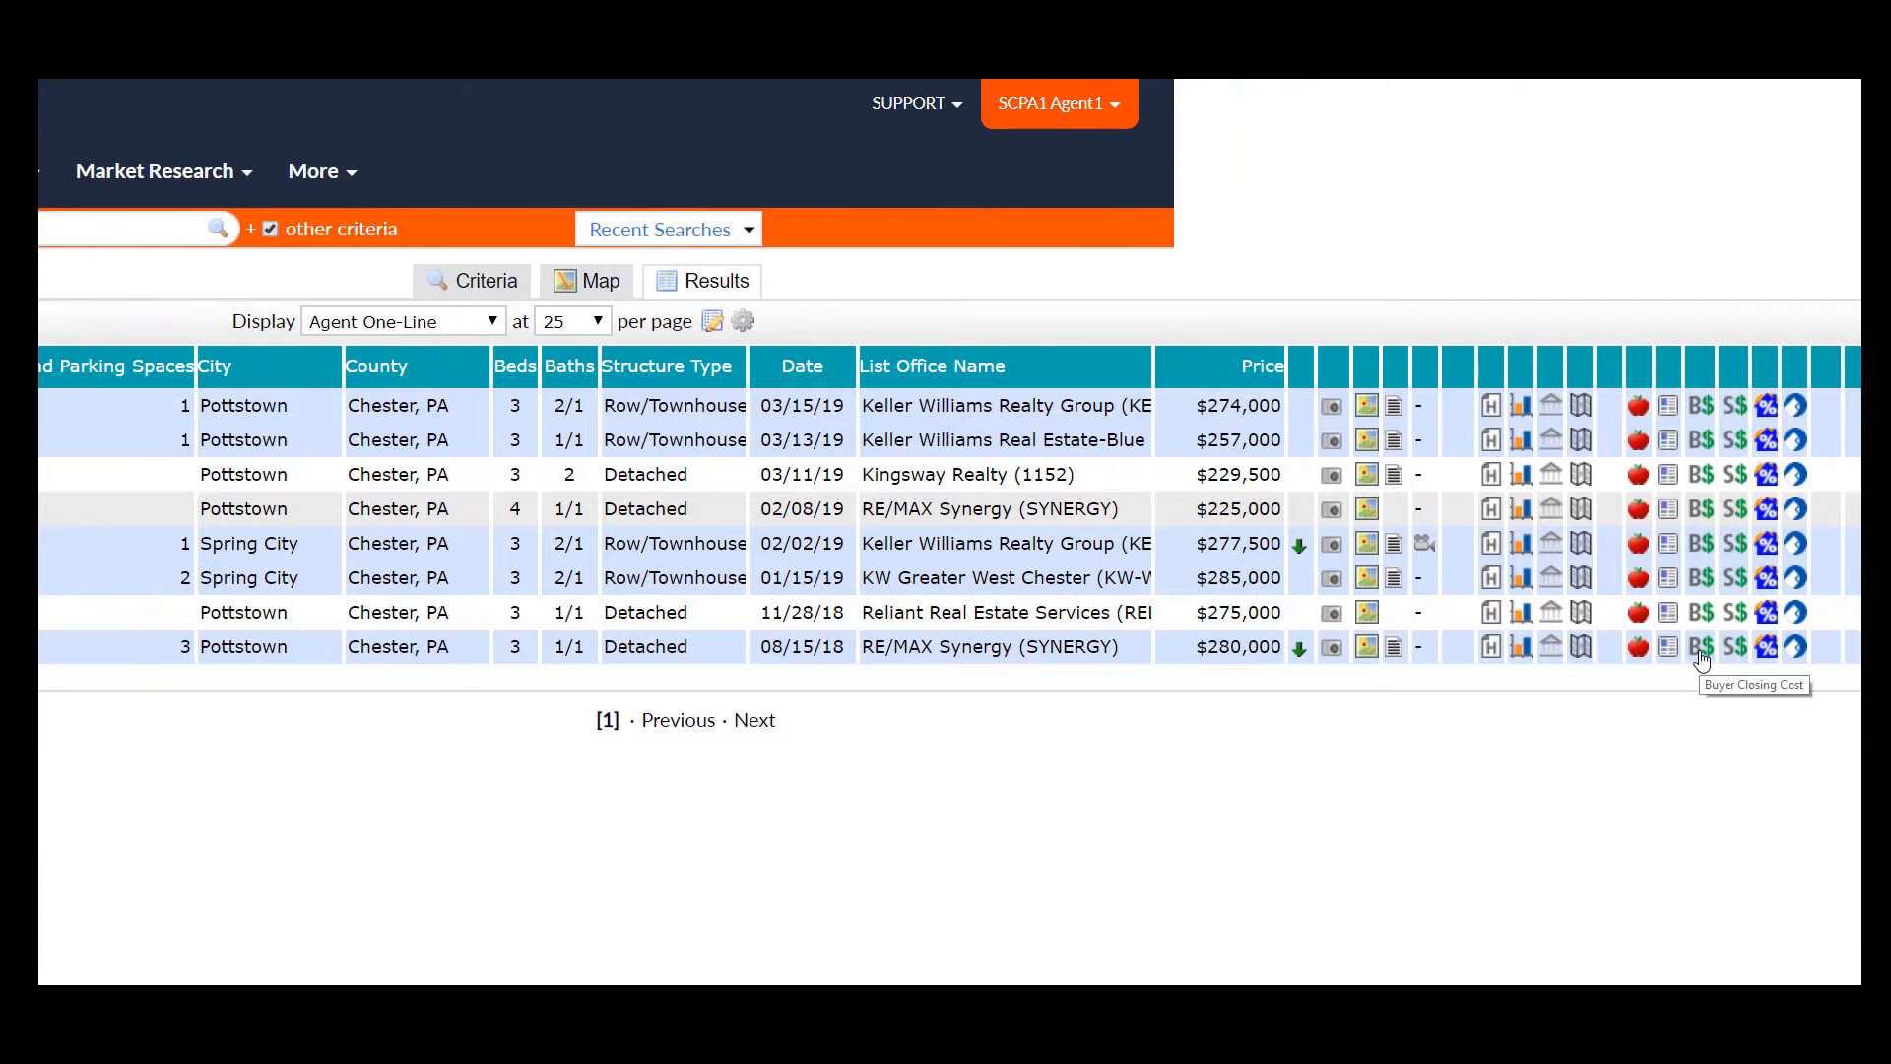
{"action": "left_click", "coordinate": [1702, 651]}
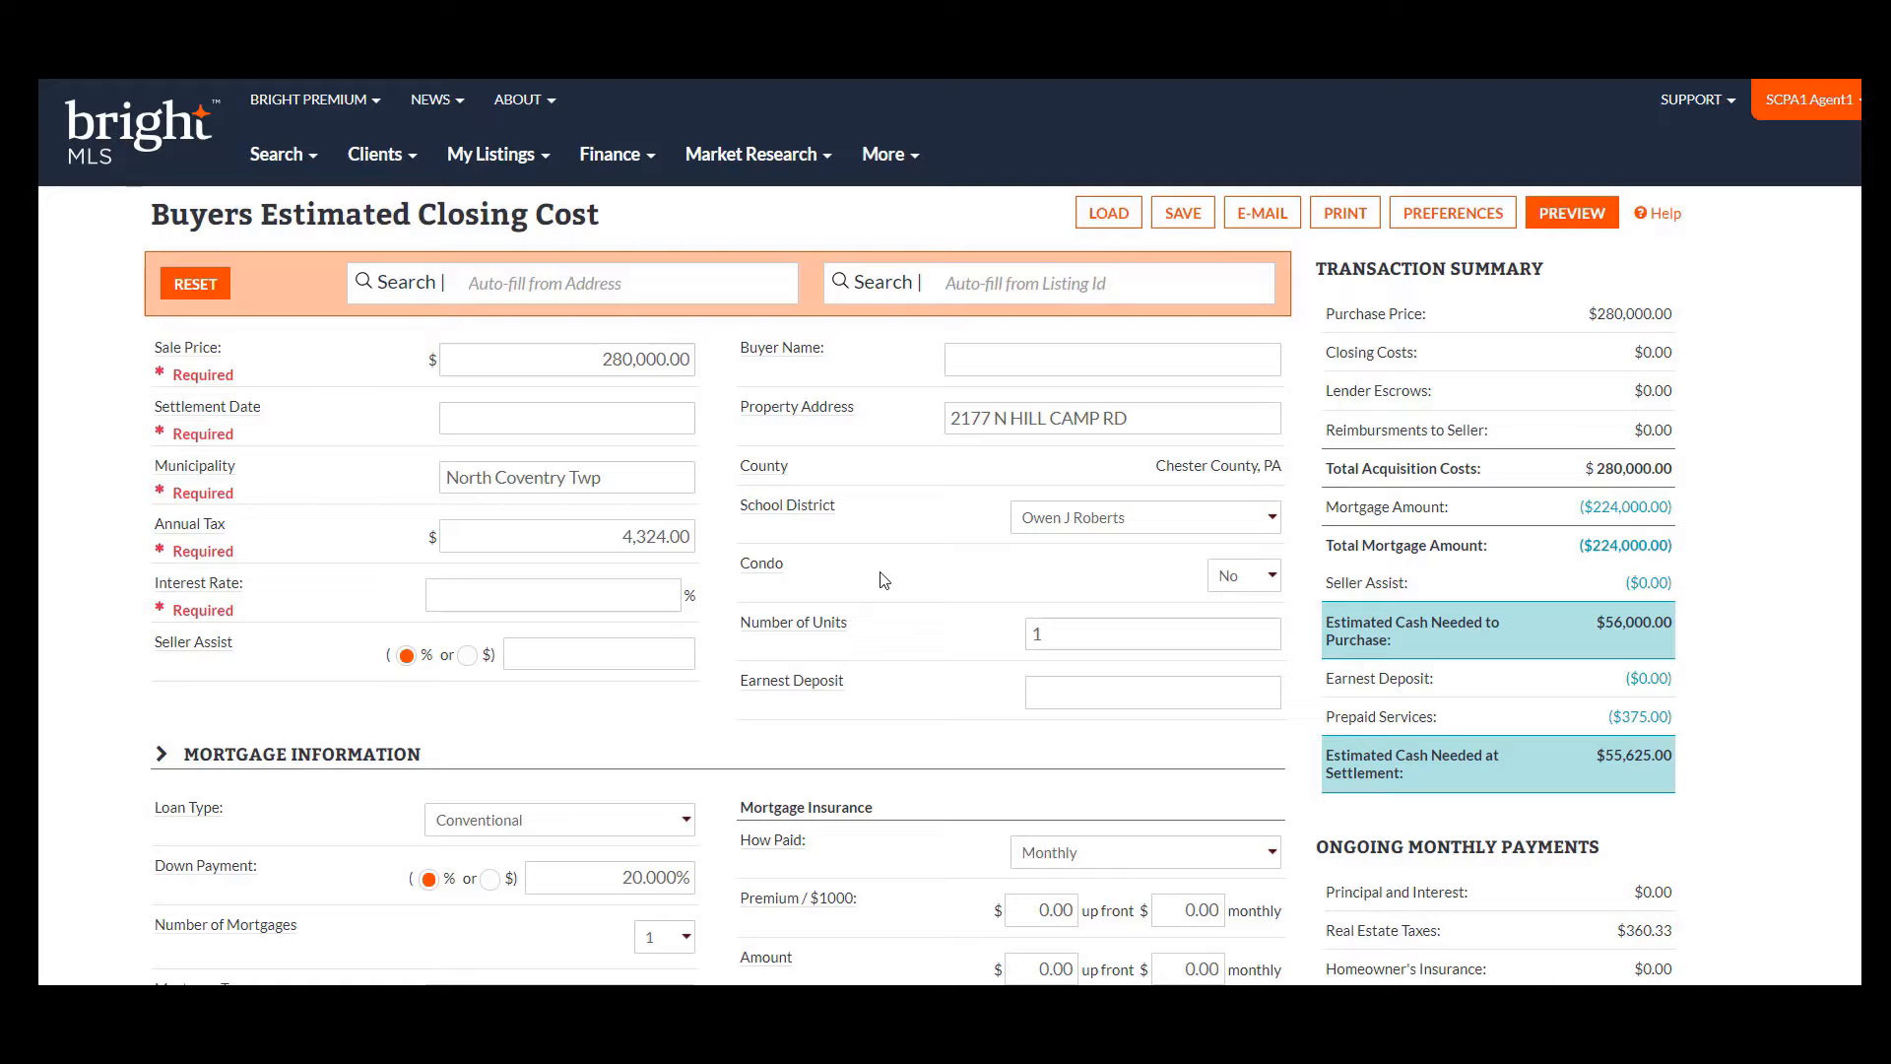
- Set the closing cost worksheet's settlement date to 04/30/2019
{"action": "left_click", "coordinate": [619, 169]}
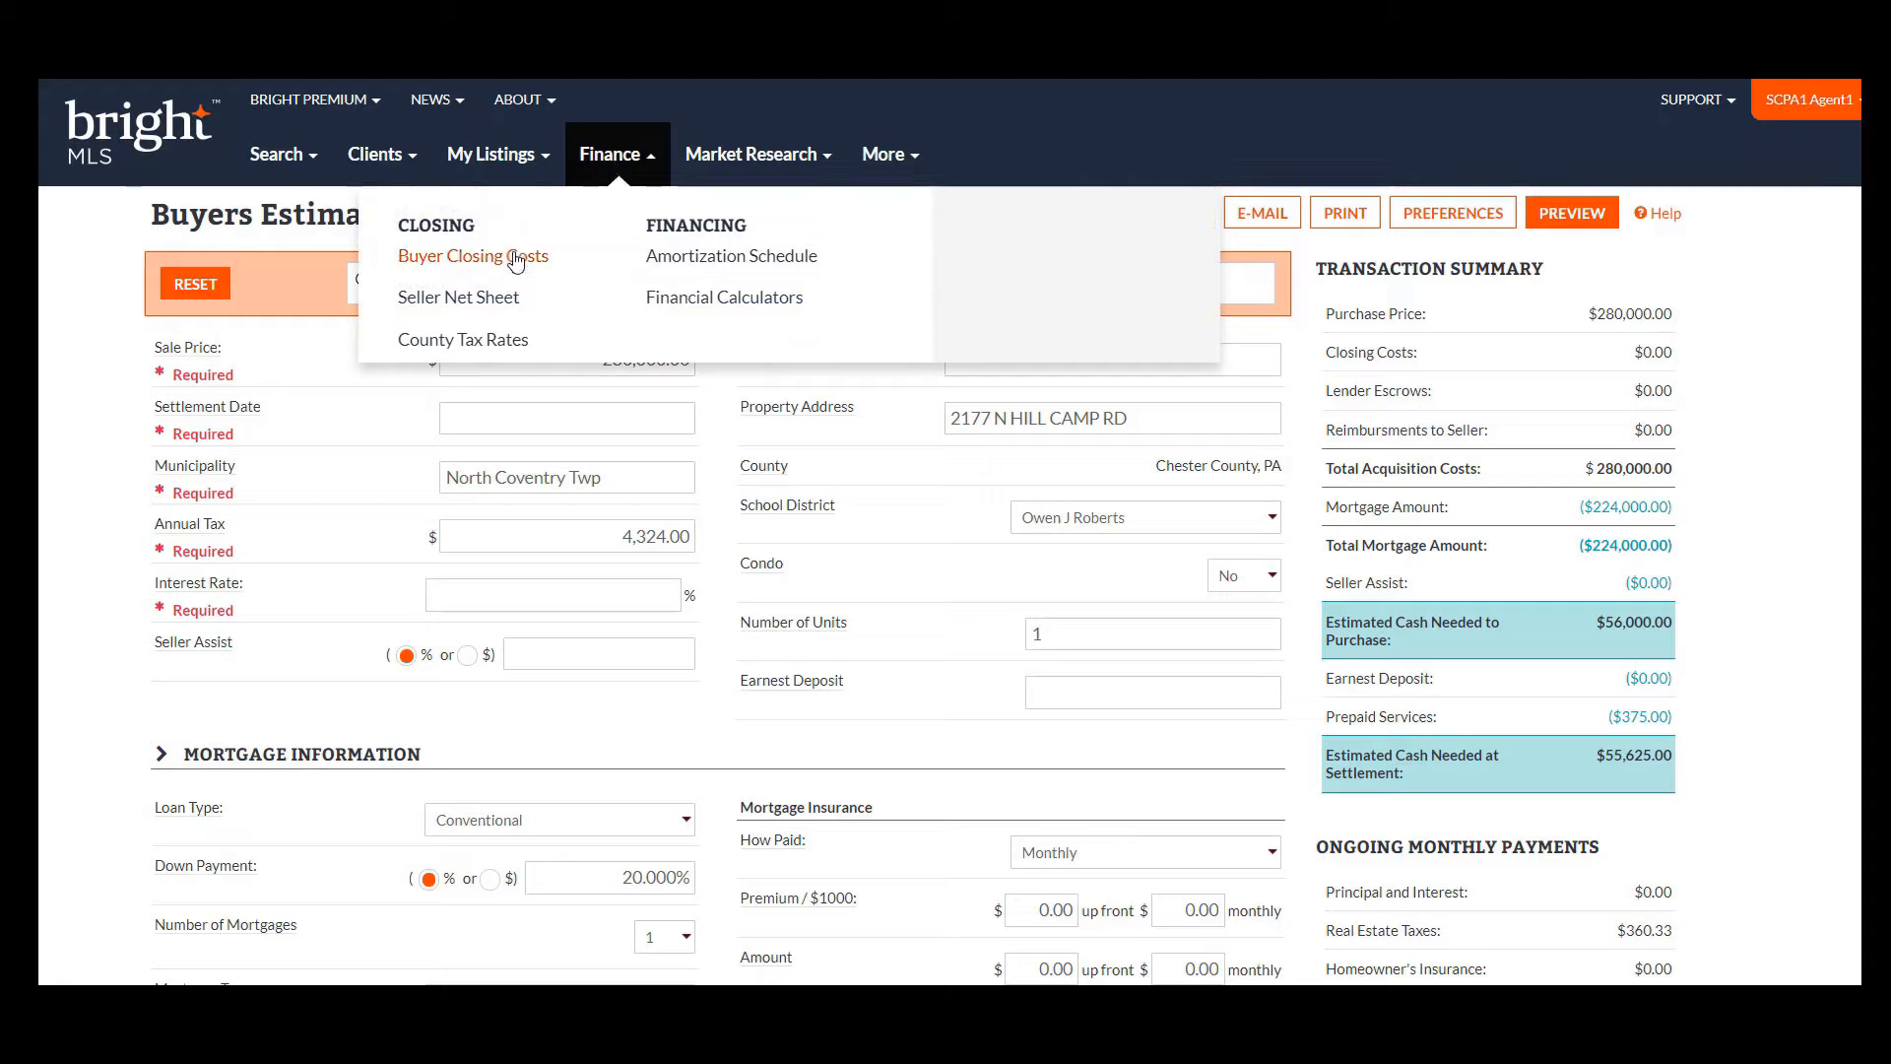
{"action": "left_click", "coordinate": [106, 232]}
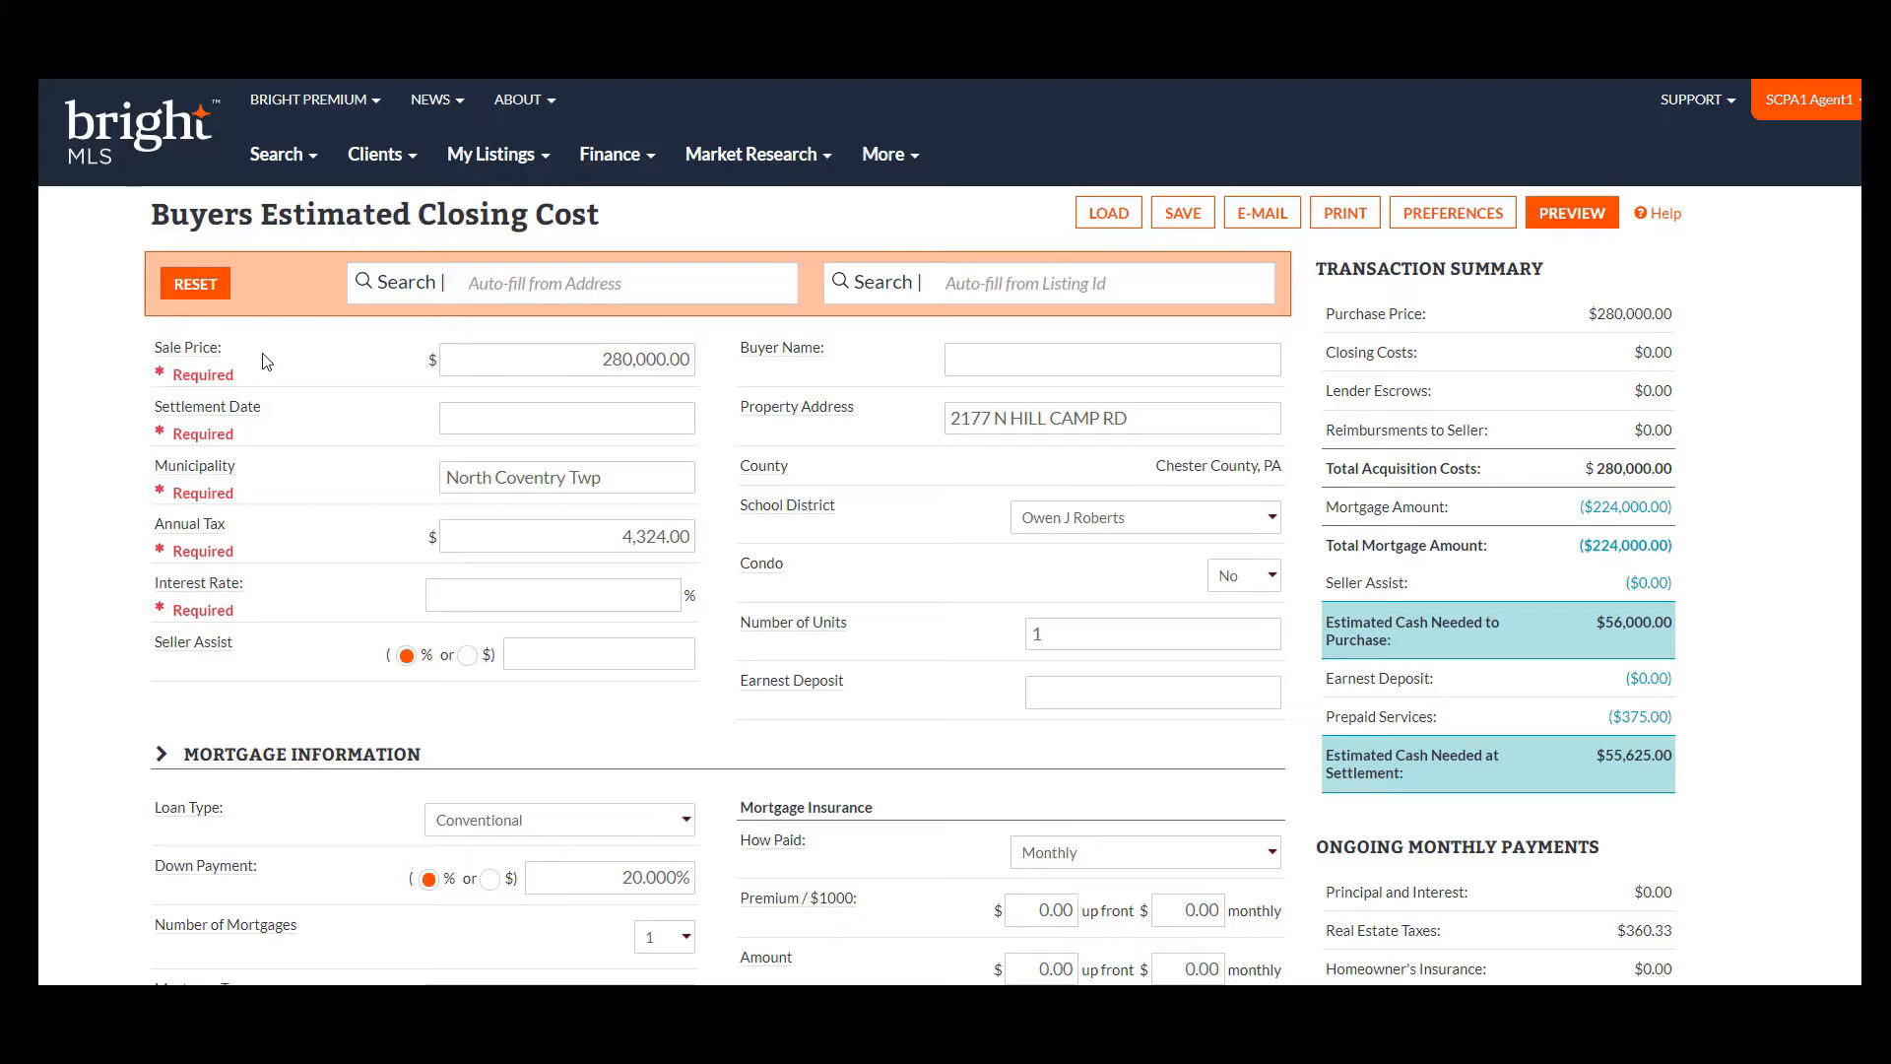
{"action": "left_click", "coordinate": [588, 419]}
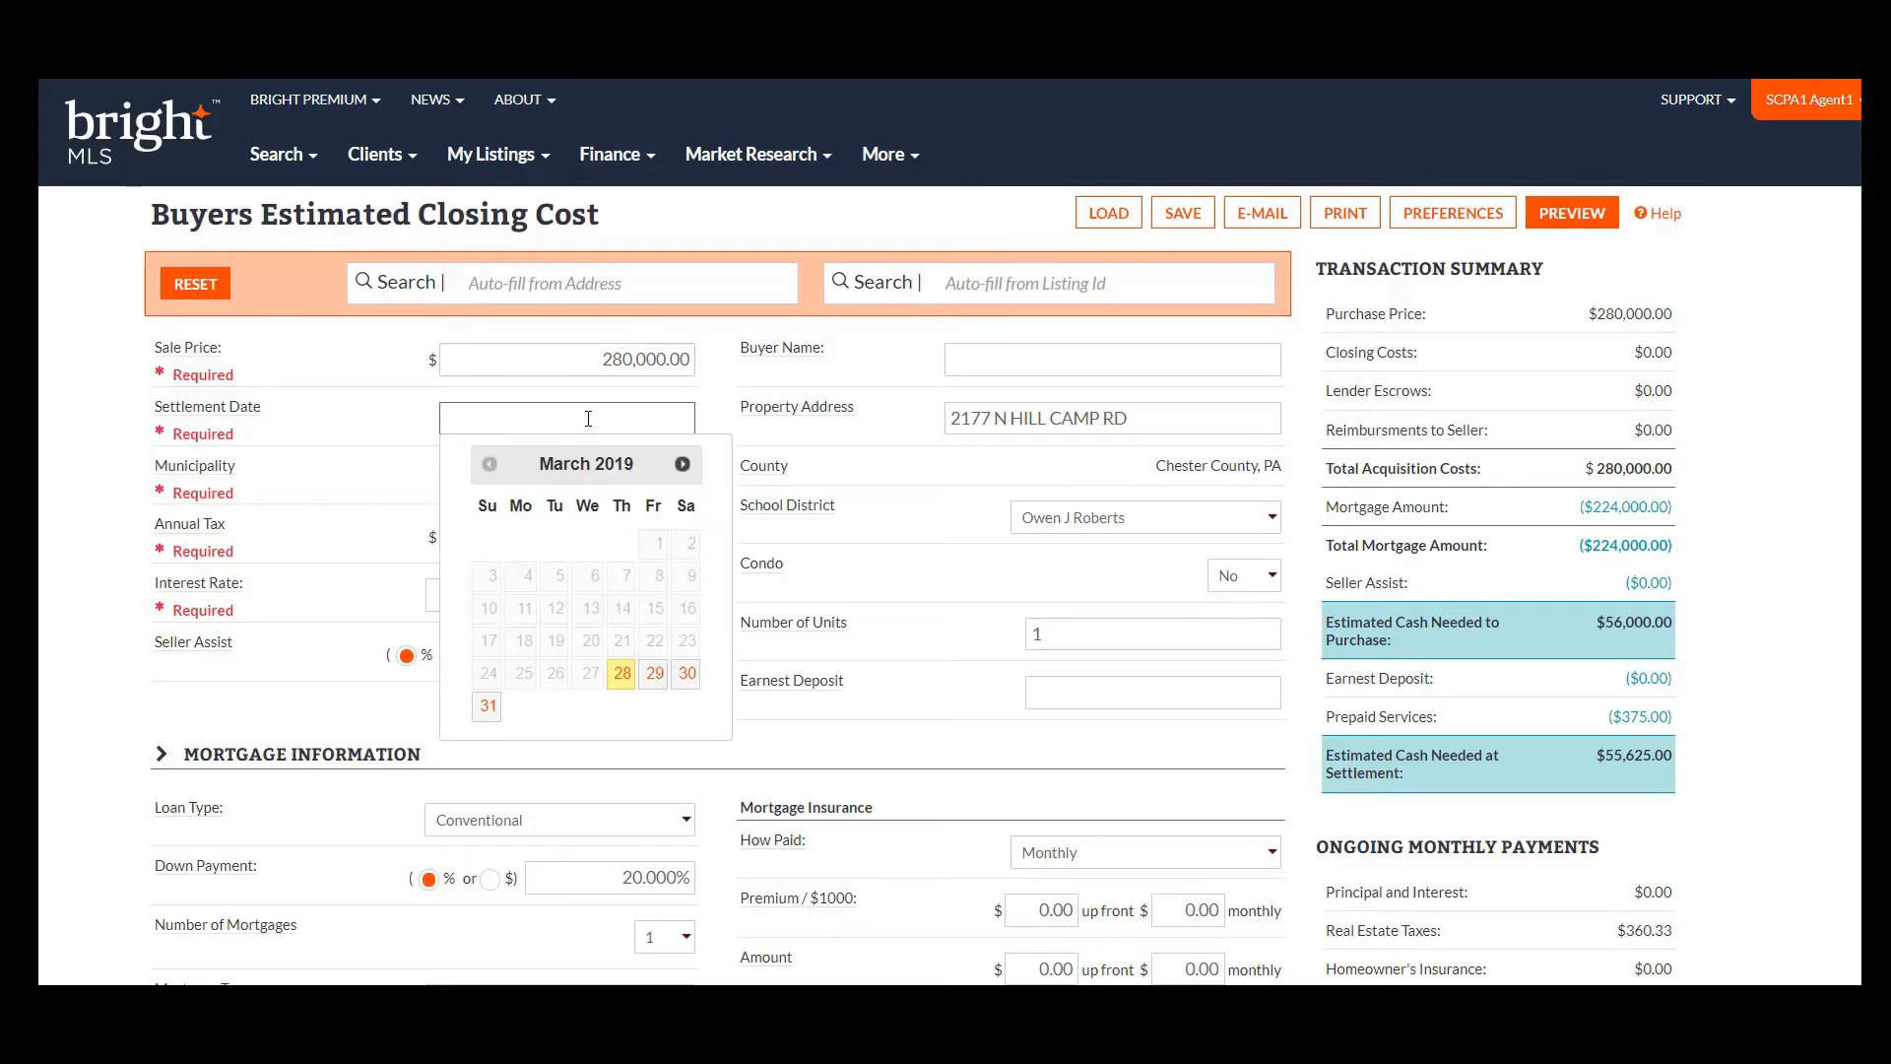
{"action": "left_click", "coordinate": [681, 464]}
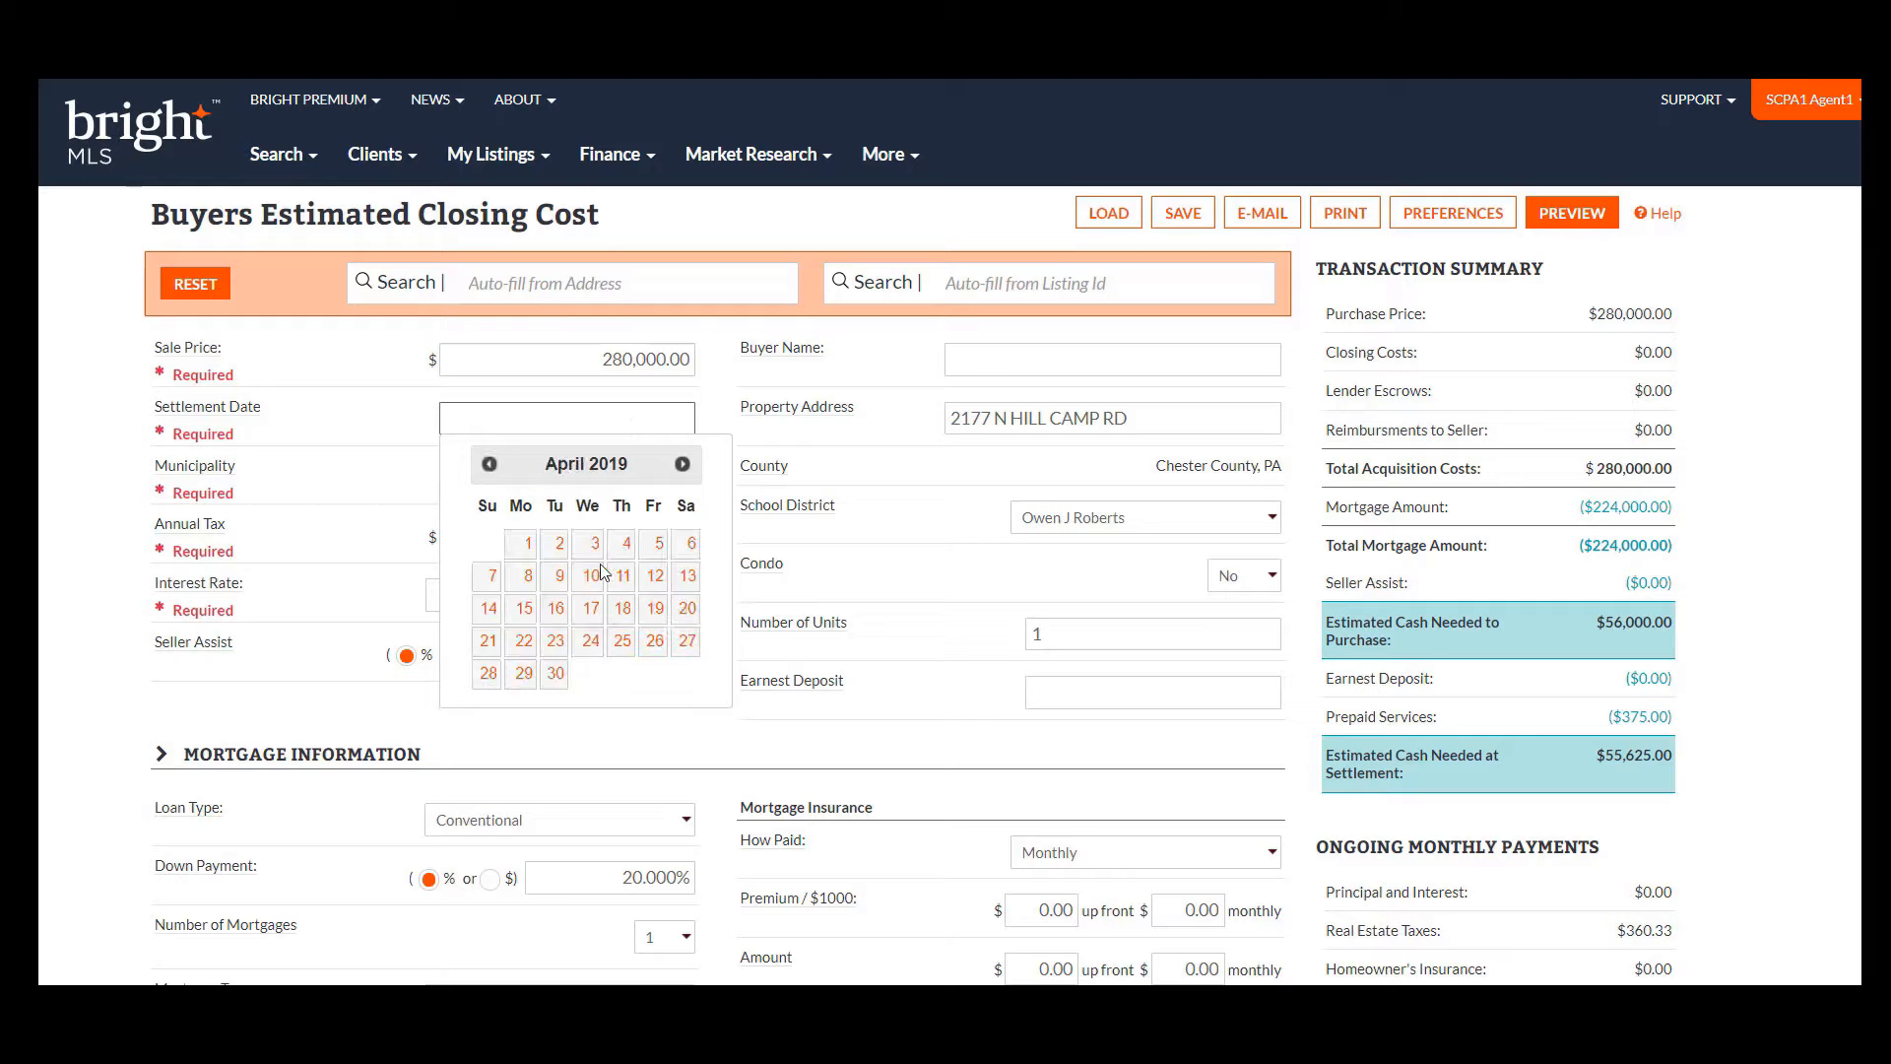
{"action": "left_click", "coordinate": [556, 674]}
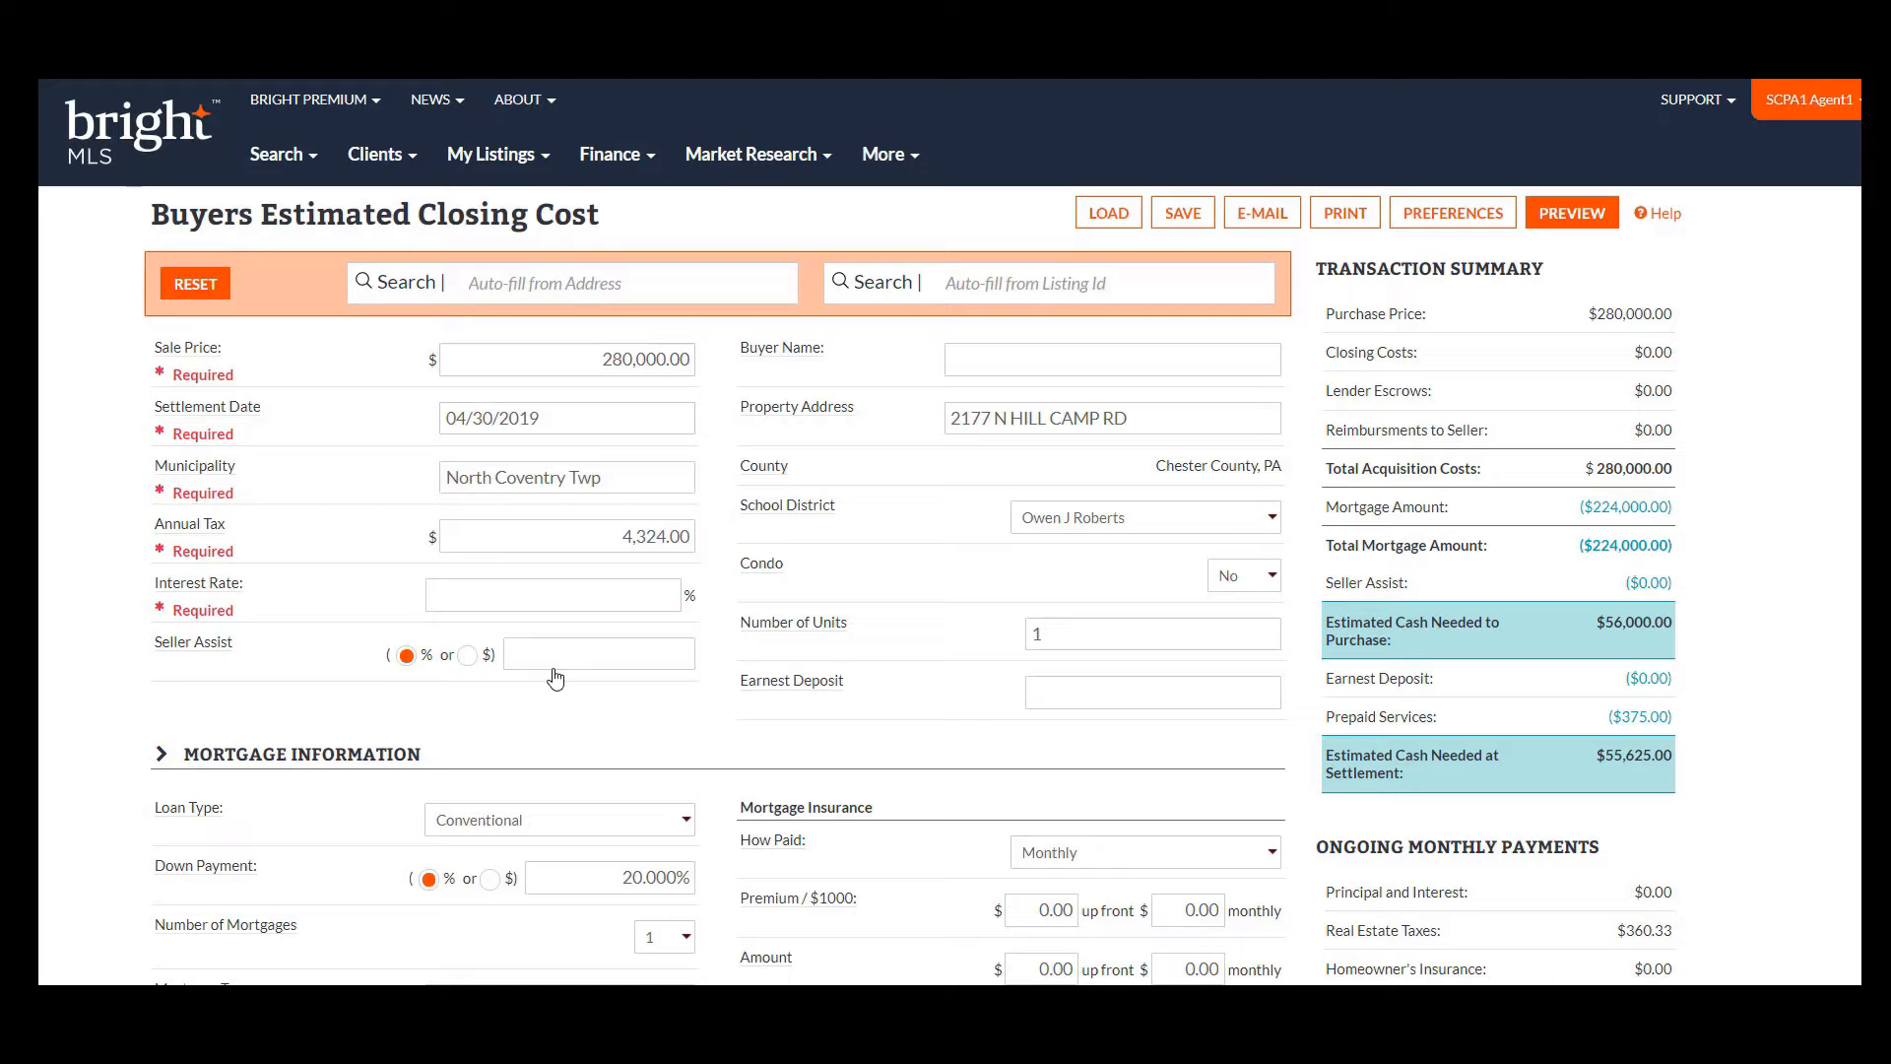
- Enter a 5% interest rate, switch the loan type to FHA 203(b), and review the recalculated costs
{"action": "left_click", "coordinate": [602, 602]}
{"action": "type", "text": "5"}
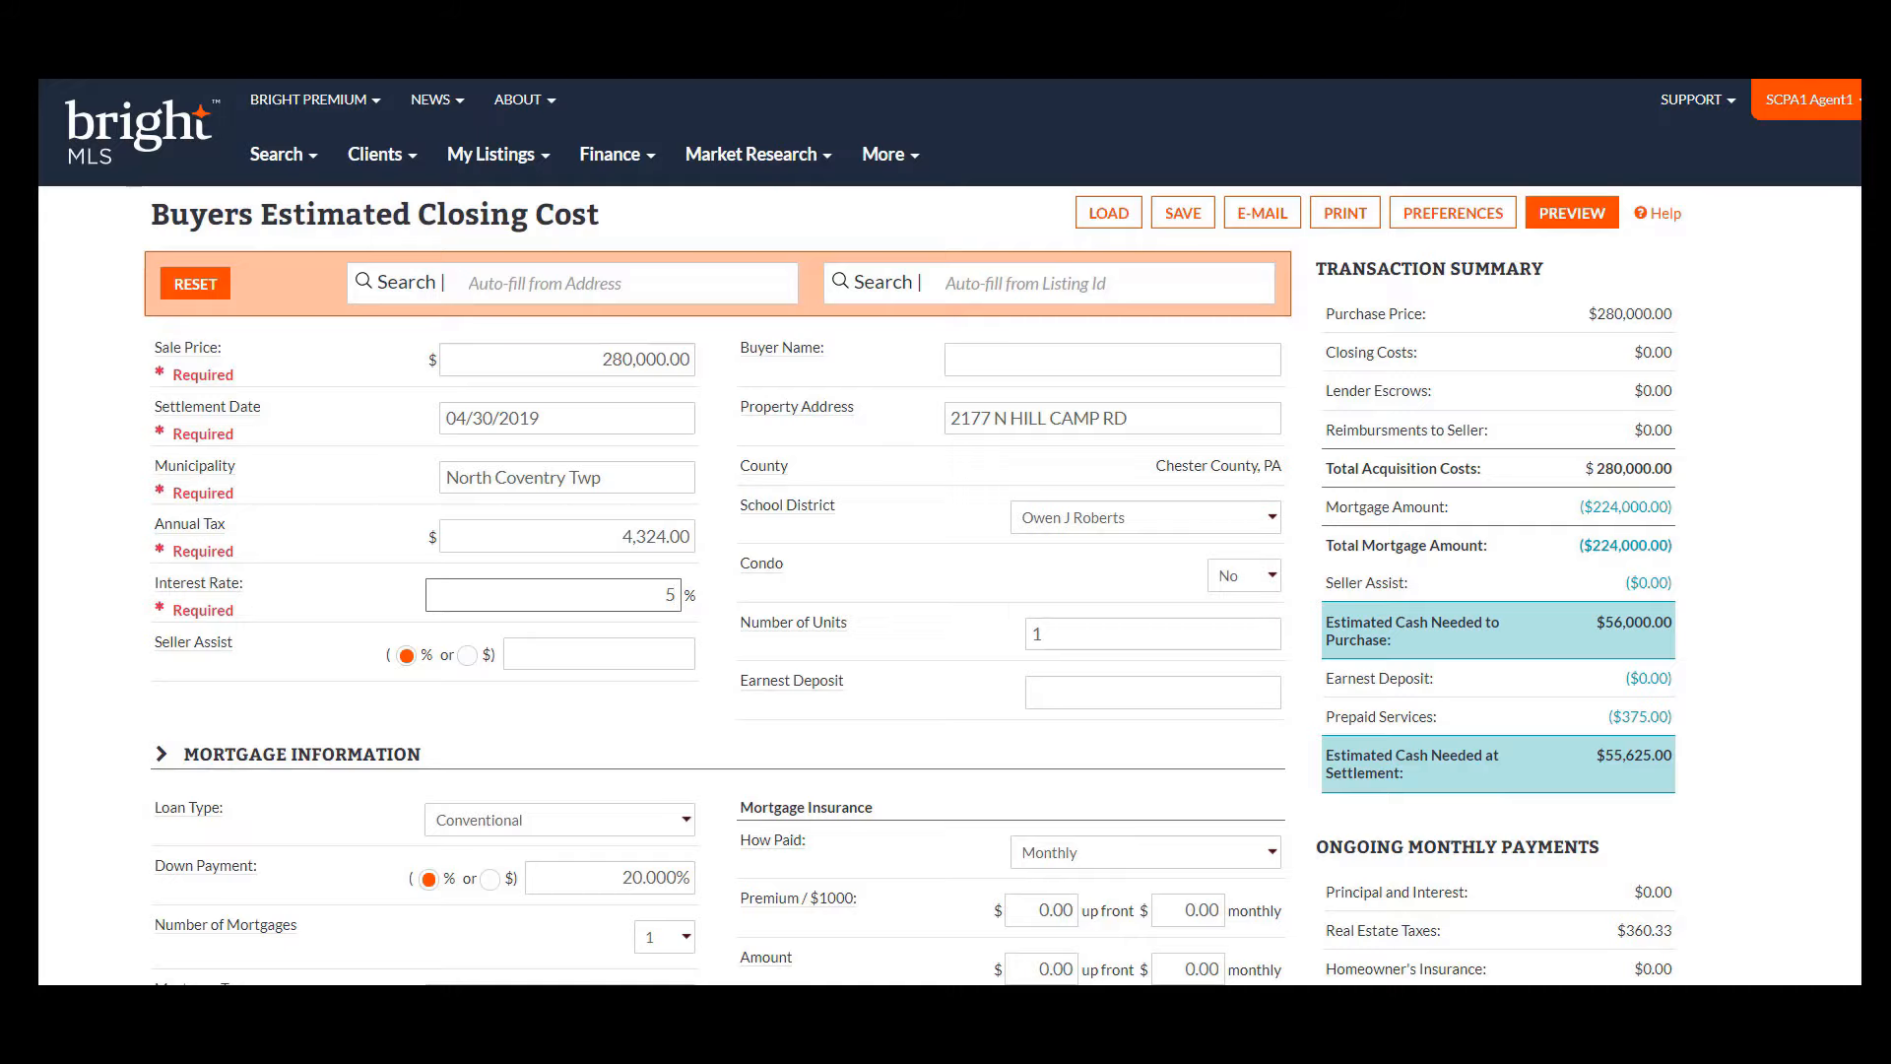
{"action": "scroll", "coordinate": [950, 532], "scroll_direction": "down", "scroll_amount": 4}
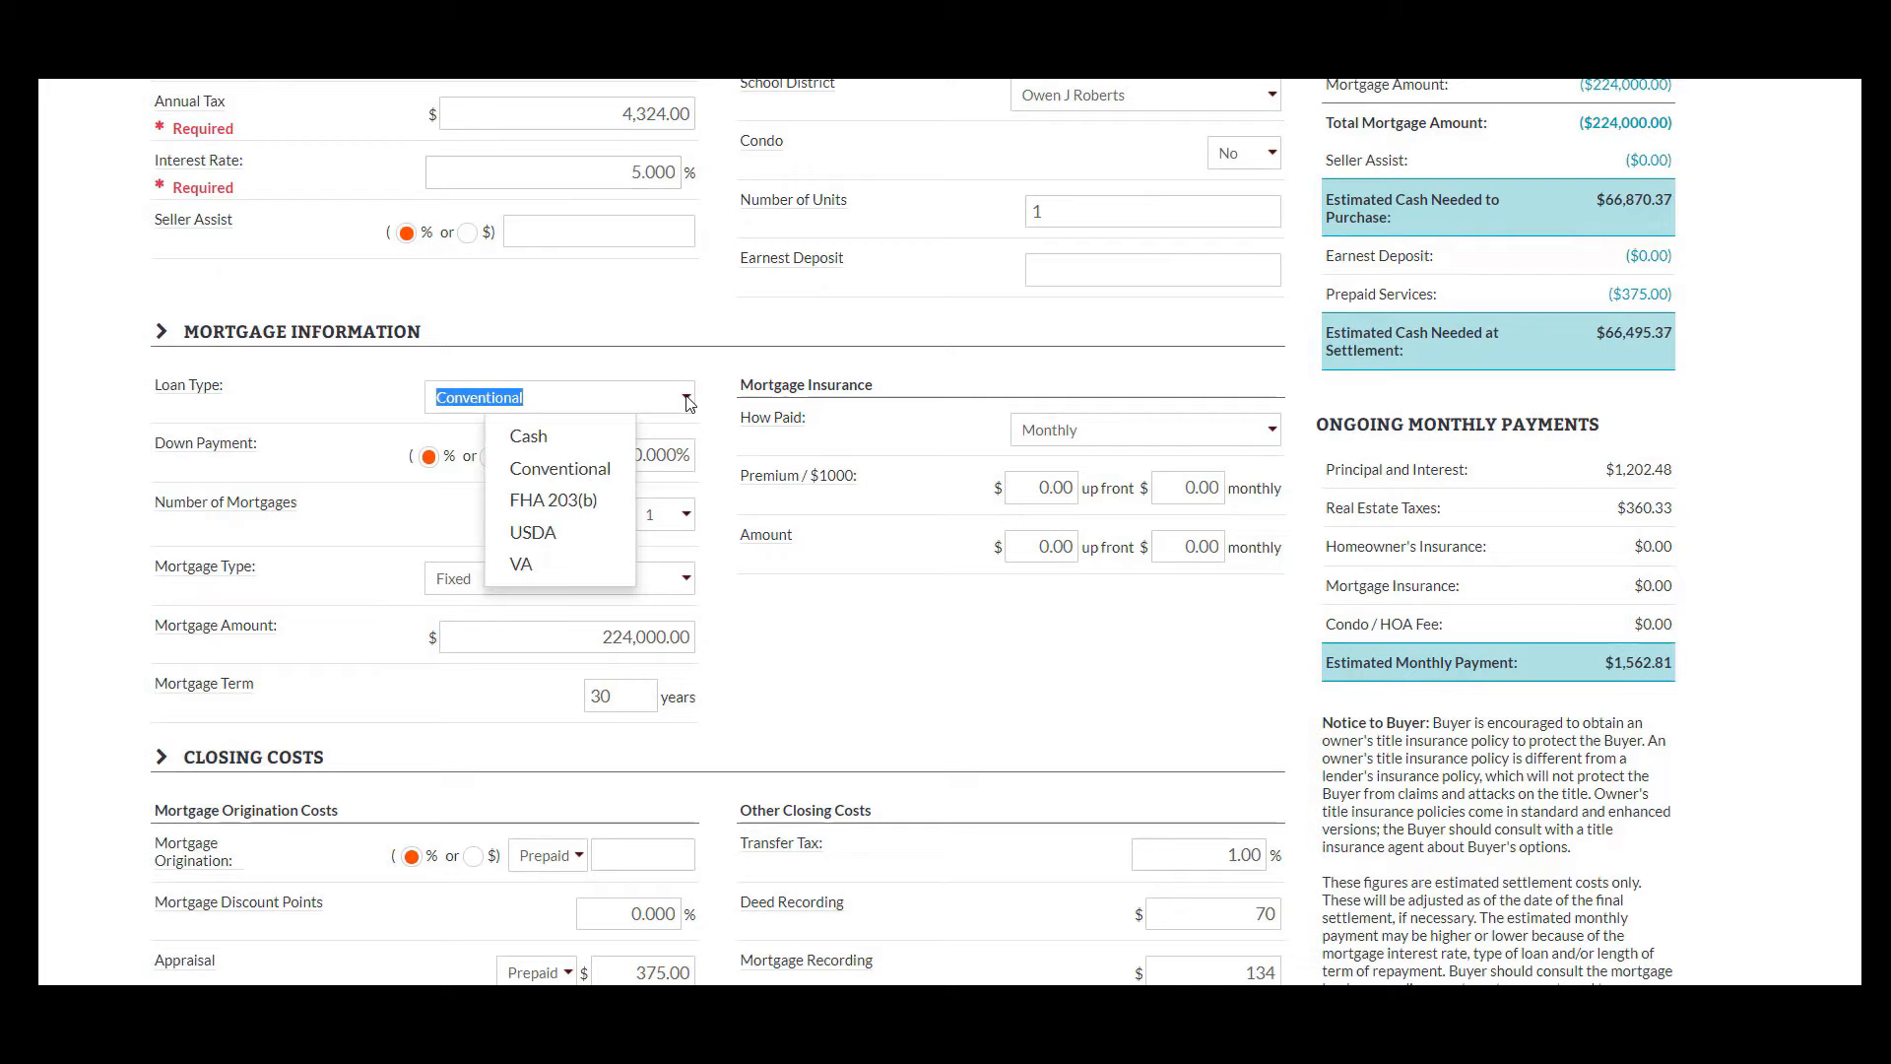
{"action": "left_click", "coordinate": [620, 502]}
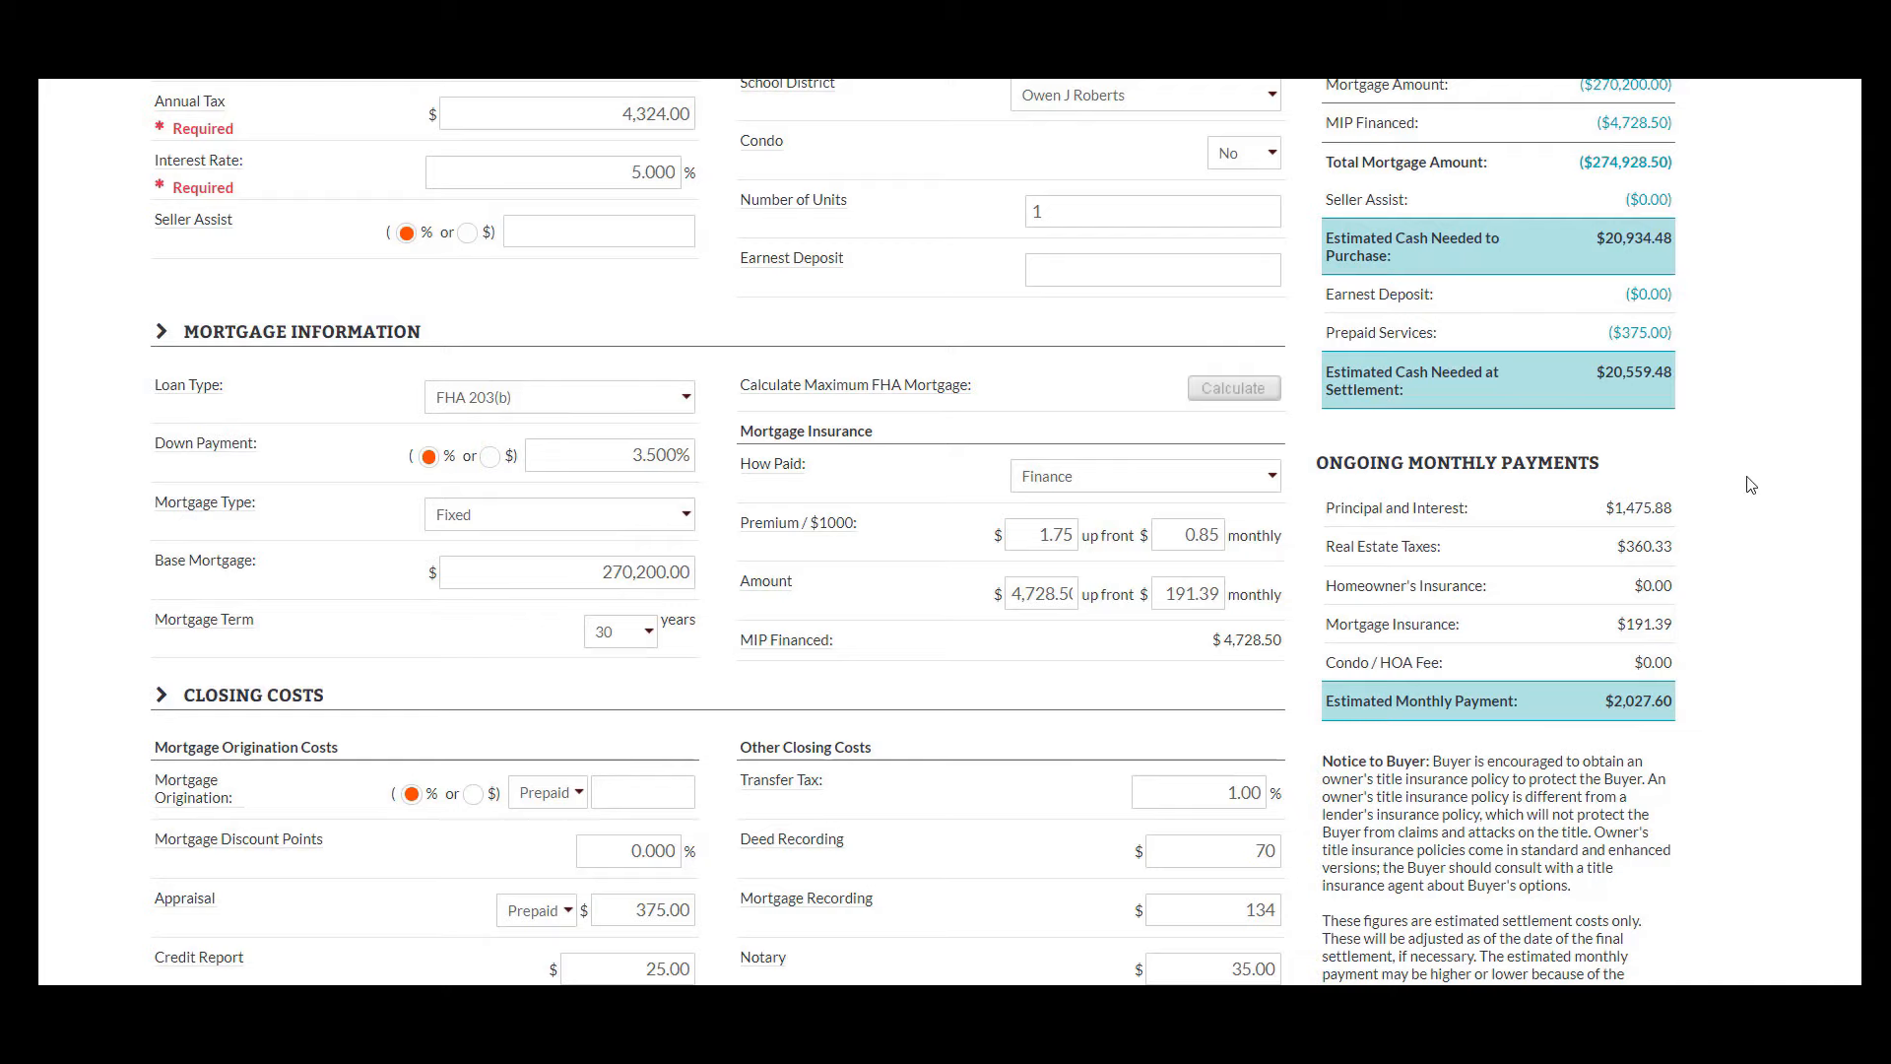
{"action": "scroll", "coordinate": [914, 532], "scroll_direction": "down", "scroll_amount": 3}
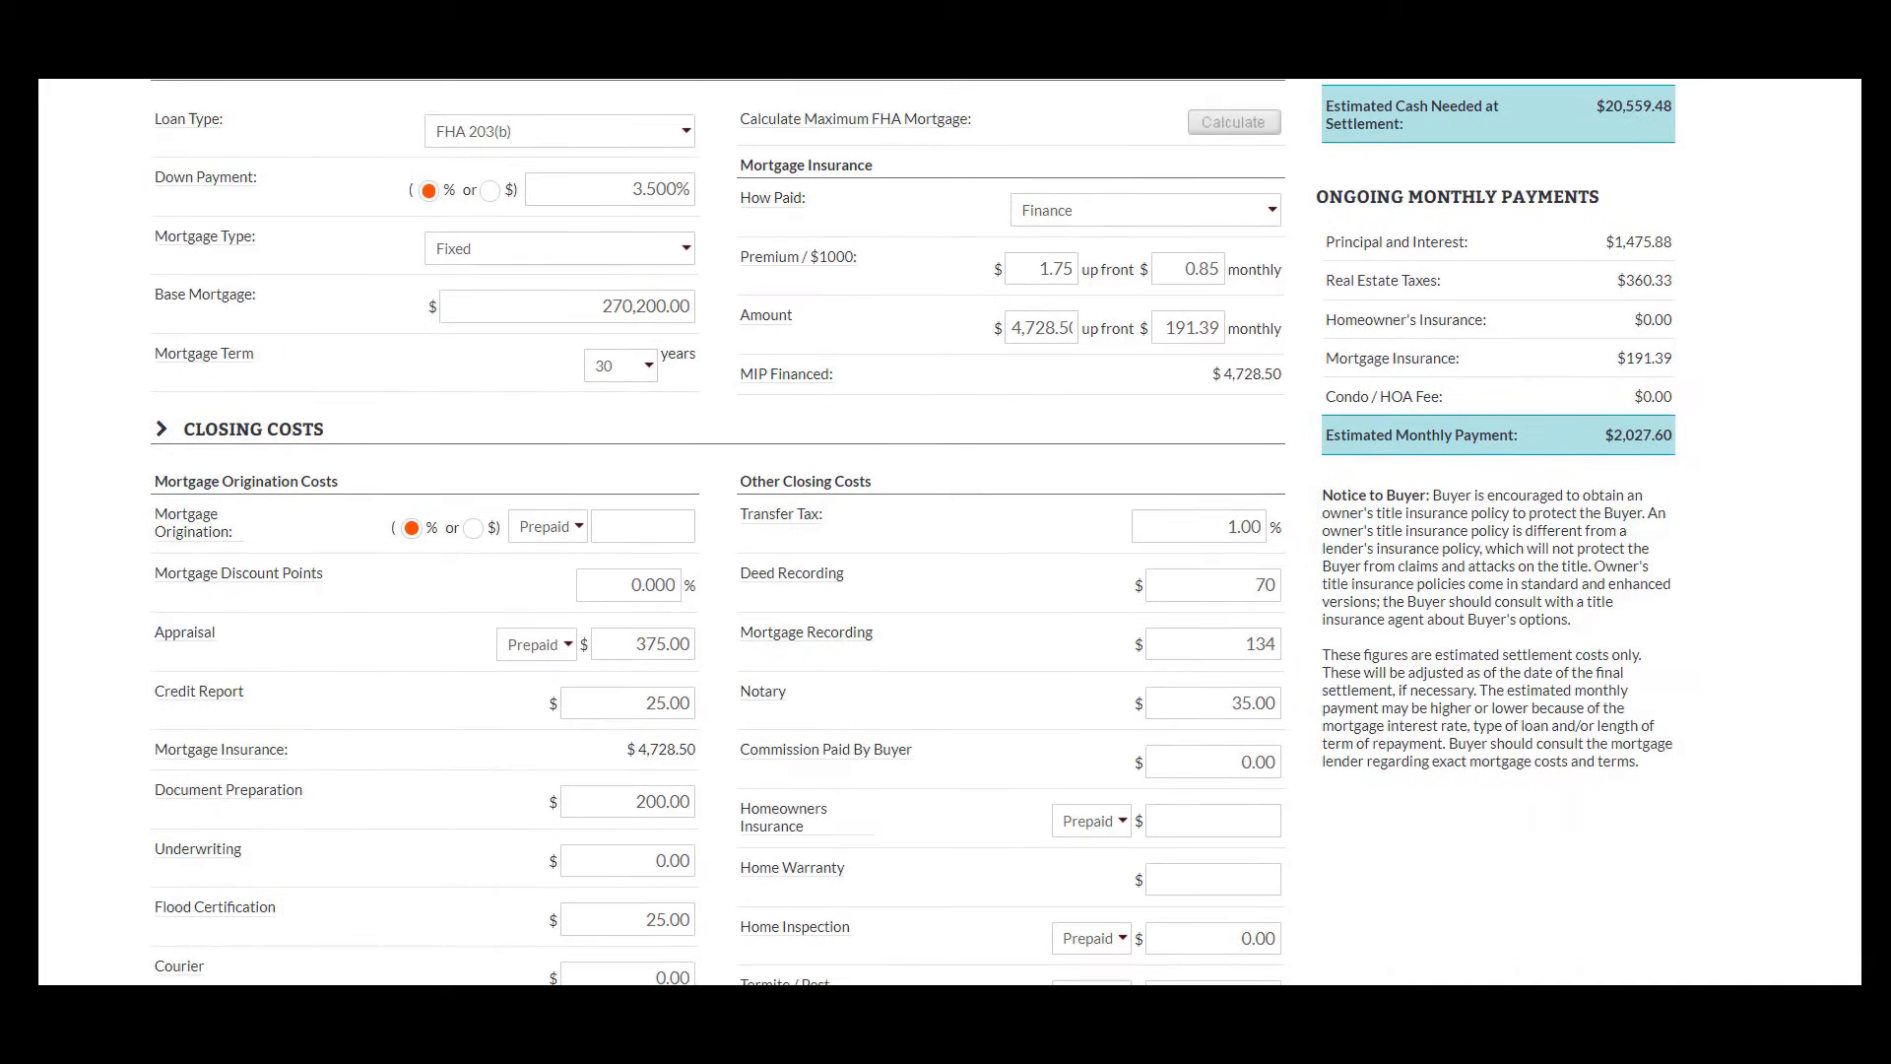
{"action": "scroll", "coordinate": [915, 532], "scroll_direction": "down", "scroll_amount": 1}
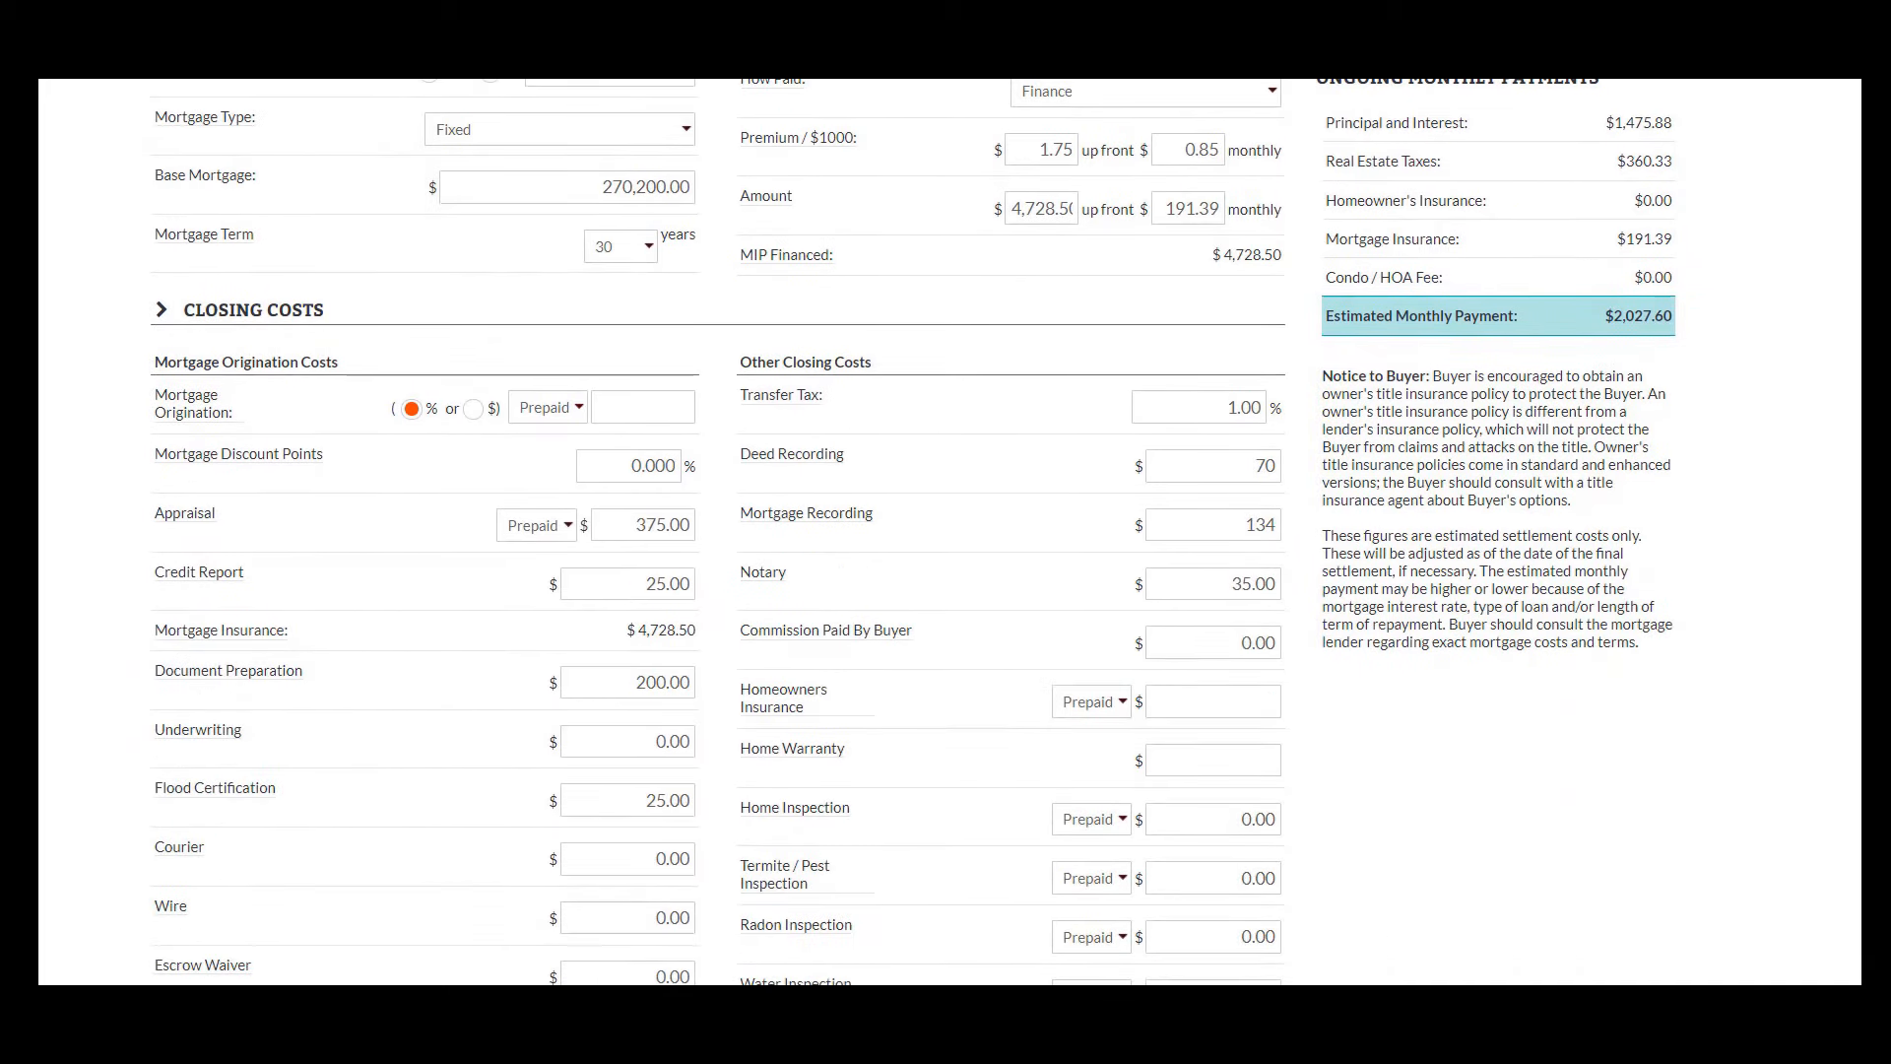
{"action": "scroll", "coordinate": [914, 532], "scroll_direction": "down", "scroll_amount": 1}
{"action": "scroll", "coordinate": [914, 531], "scroll_direction": "down", "scroll_amount": 1}
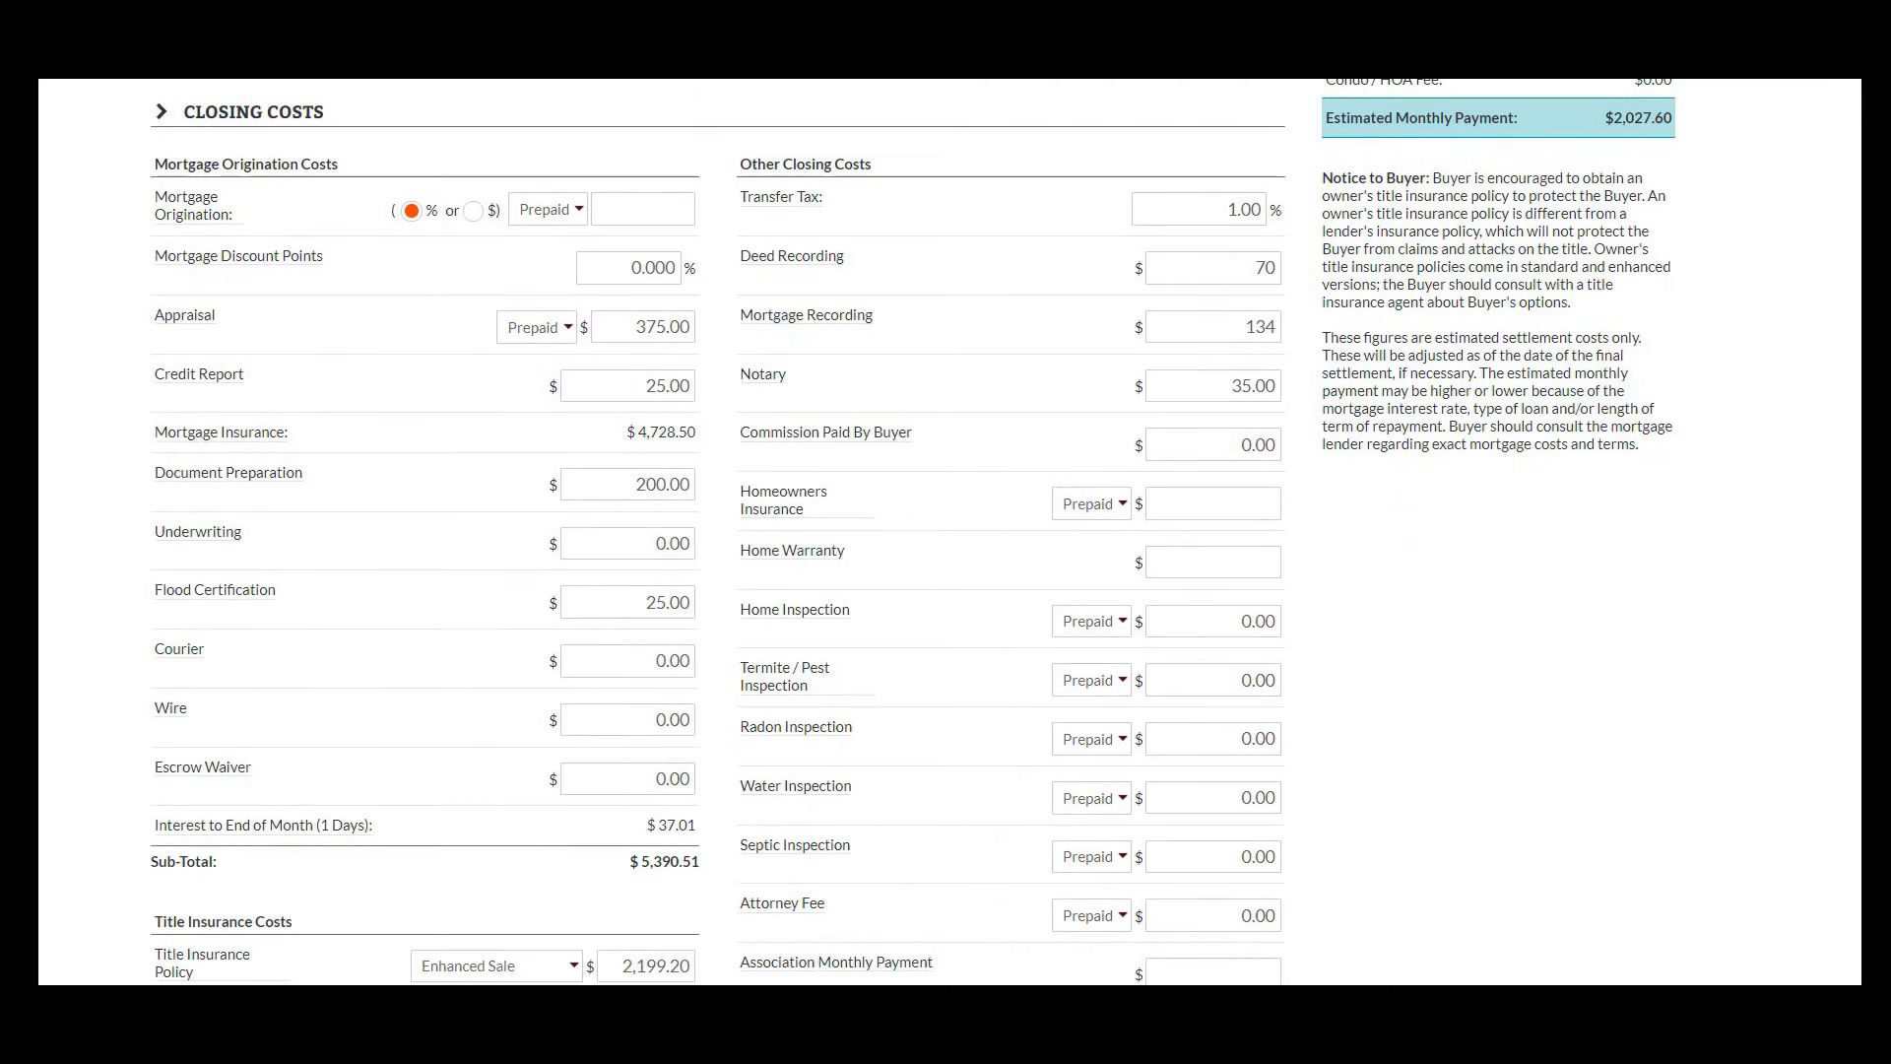
{"action": "scroll", "coordinate": [914, 532], "scroll_direction": "down", "scroll_amount": 2}
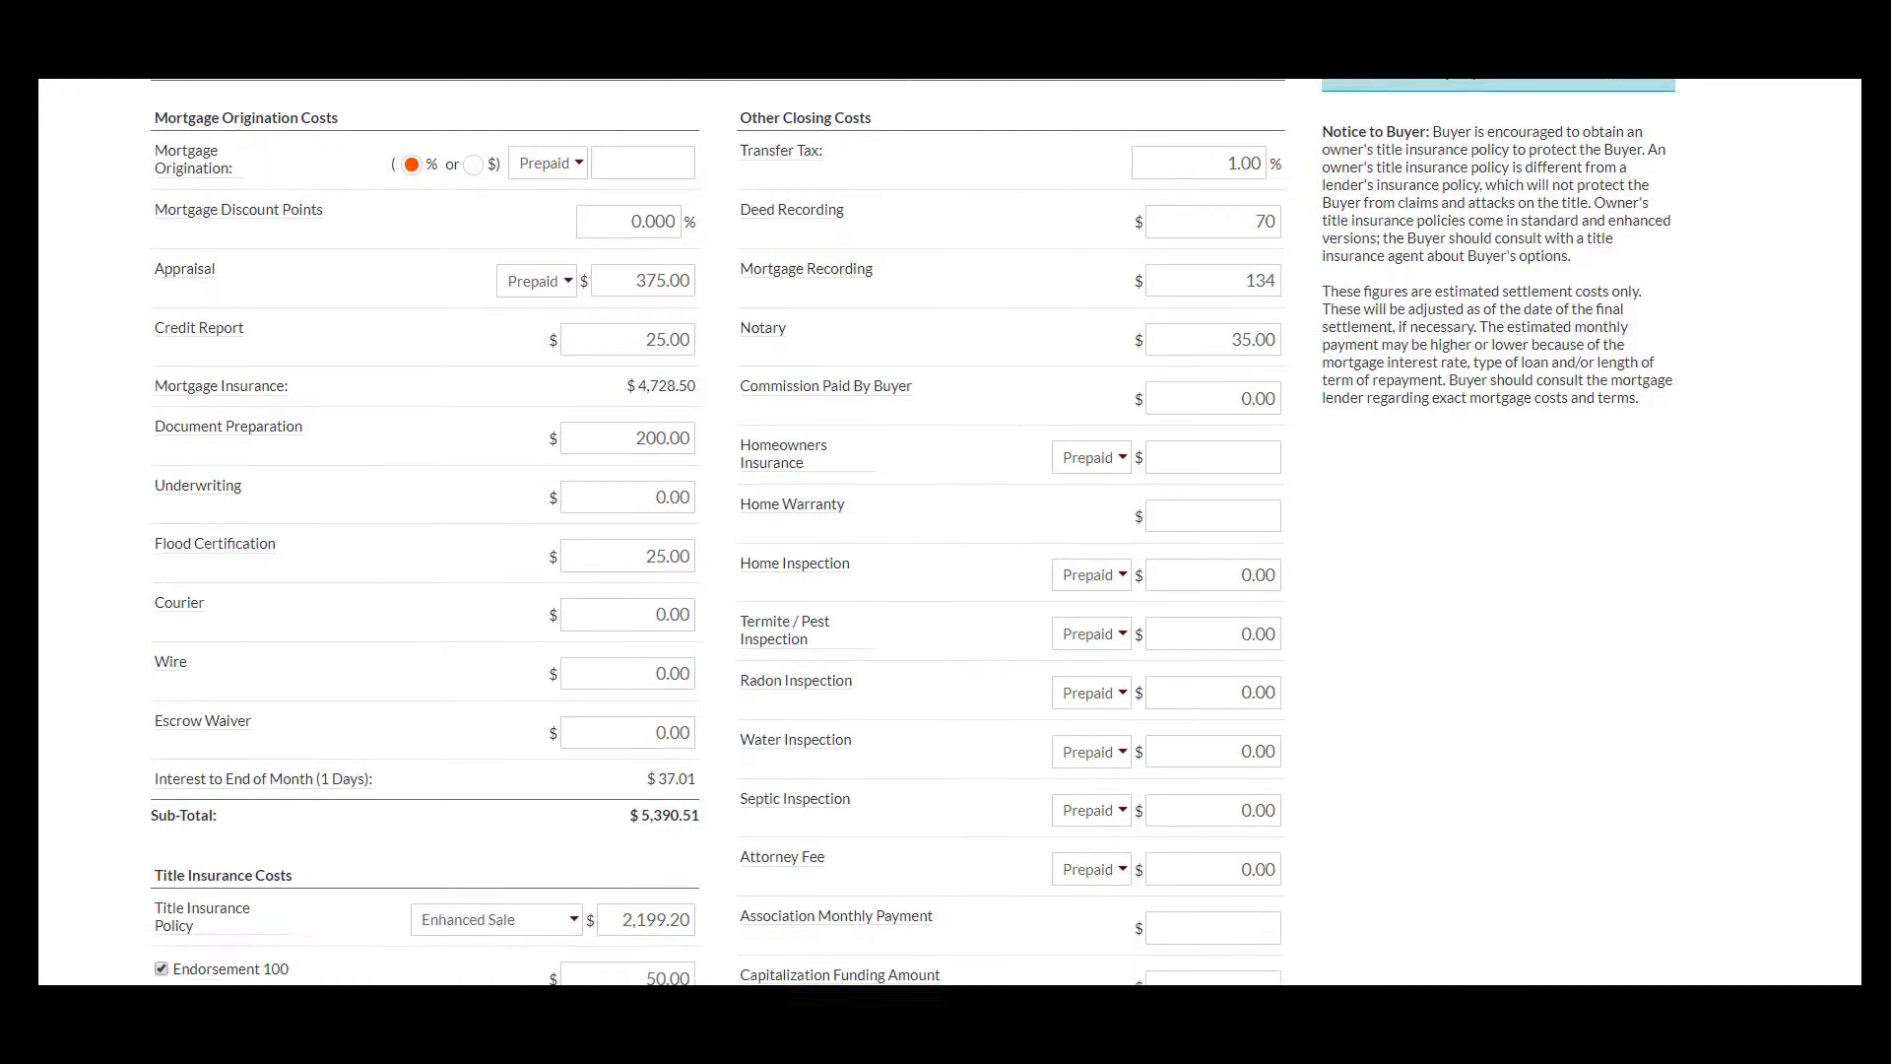
{"action": "scroll", "coordinate": [915, 532], "scroll_direction": "down", "scroll_amount": 2}
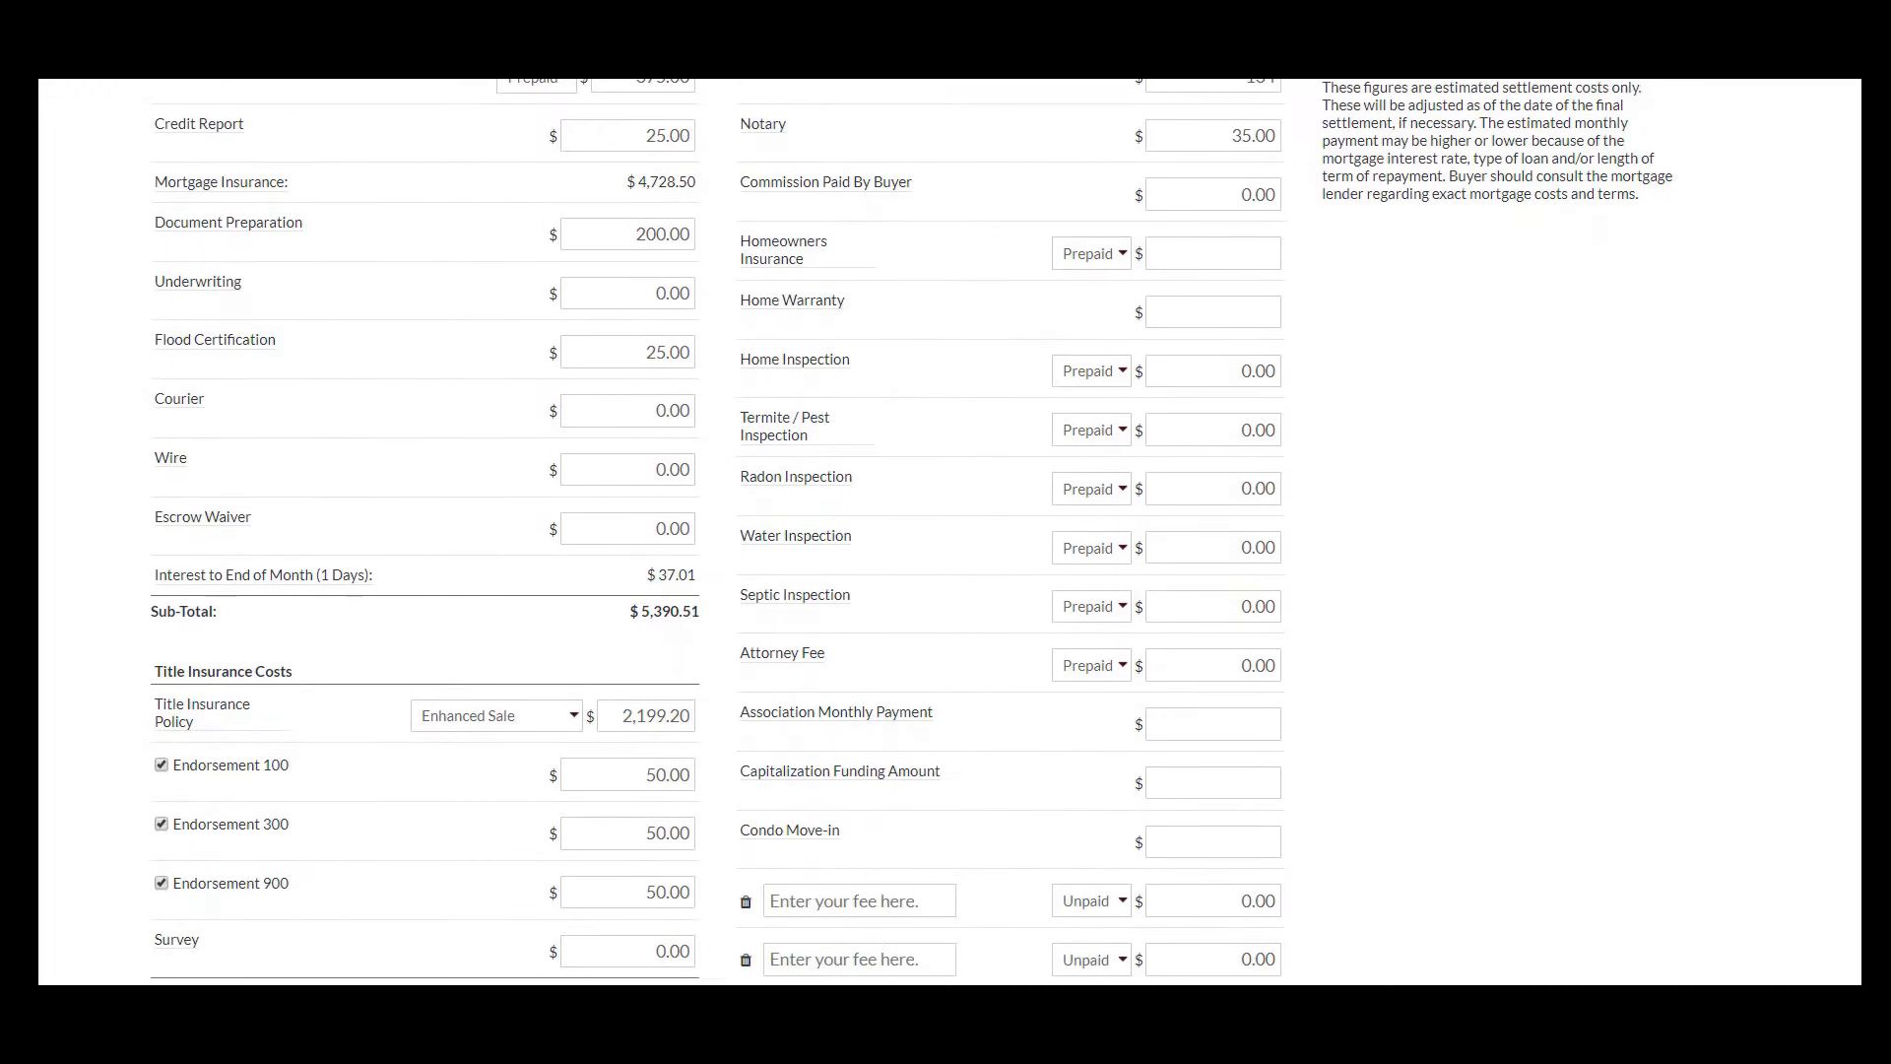
{"action": "scroll", "coordinate": [914, 532], "scroll_direction": "down", "scroll_amount": 2}
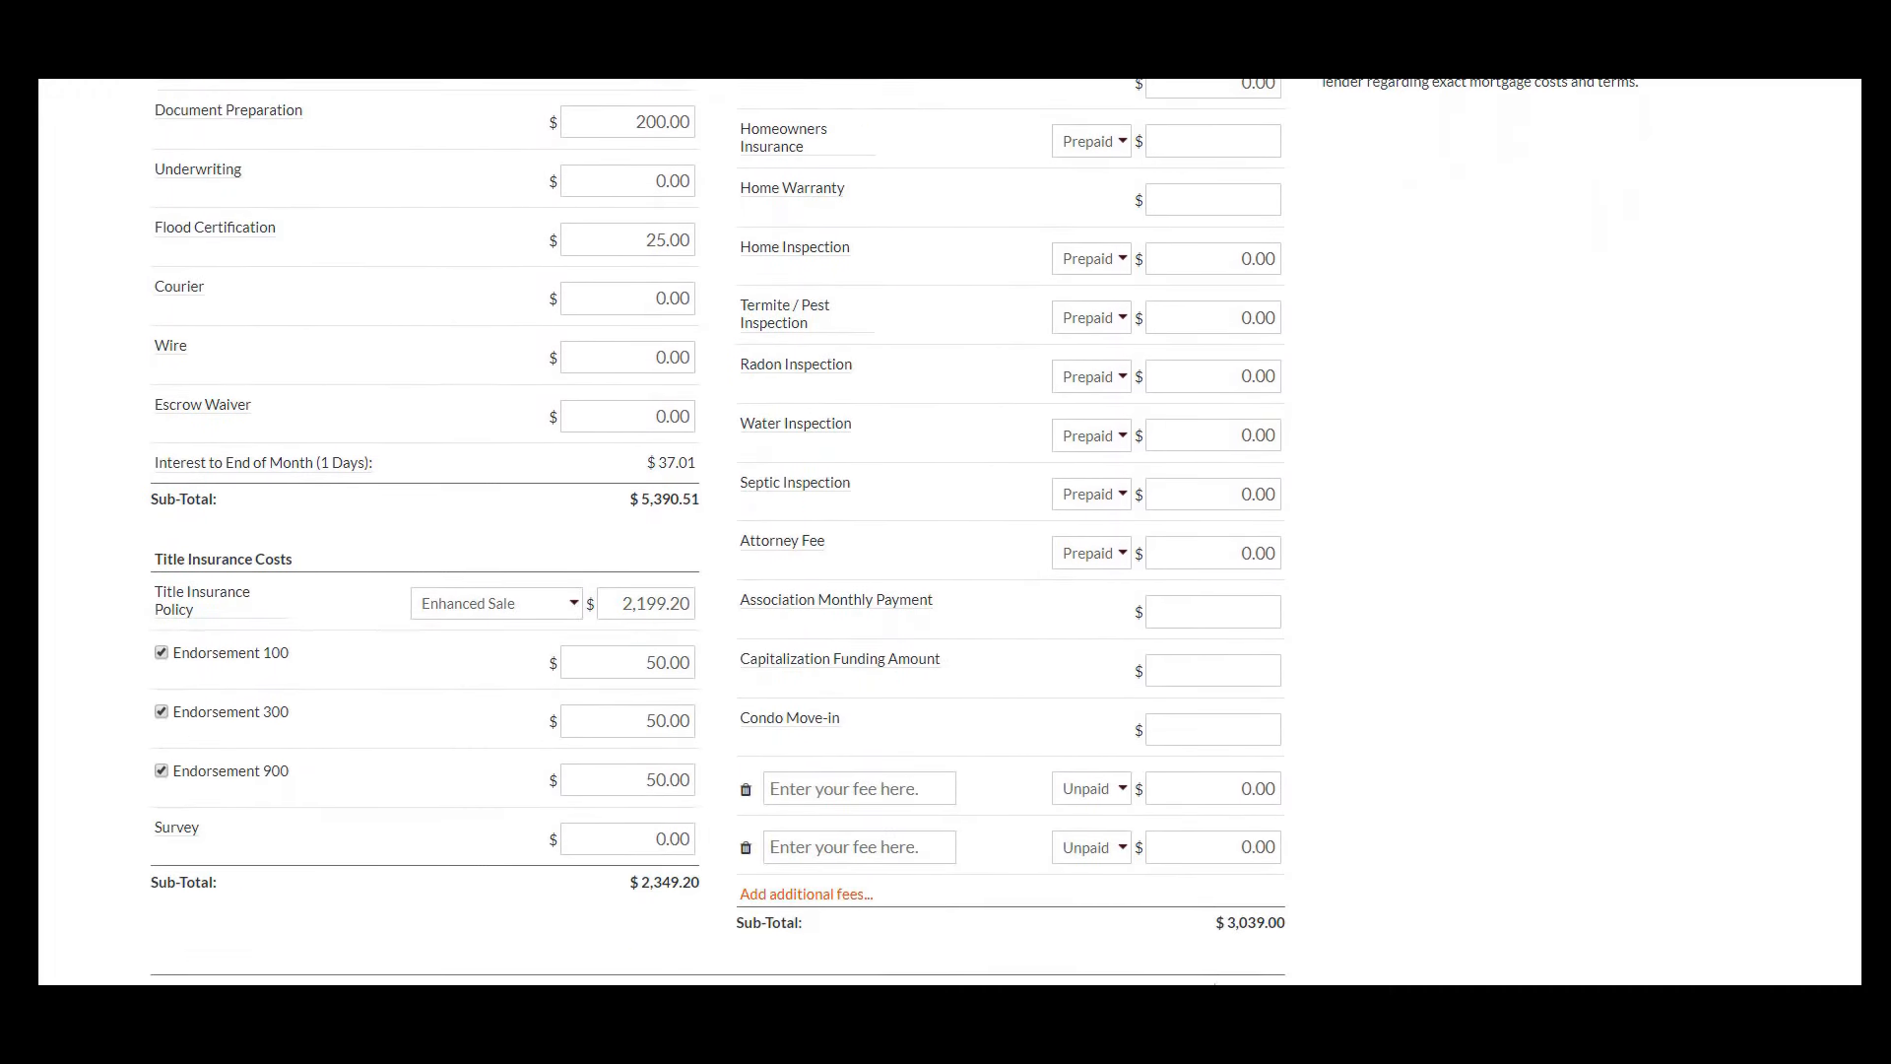
{"action": "scroll", "coordinate": [718, 532], "scroll_direction": "down", "scroll_amount": 3}
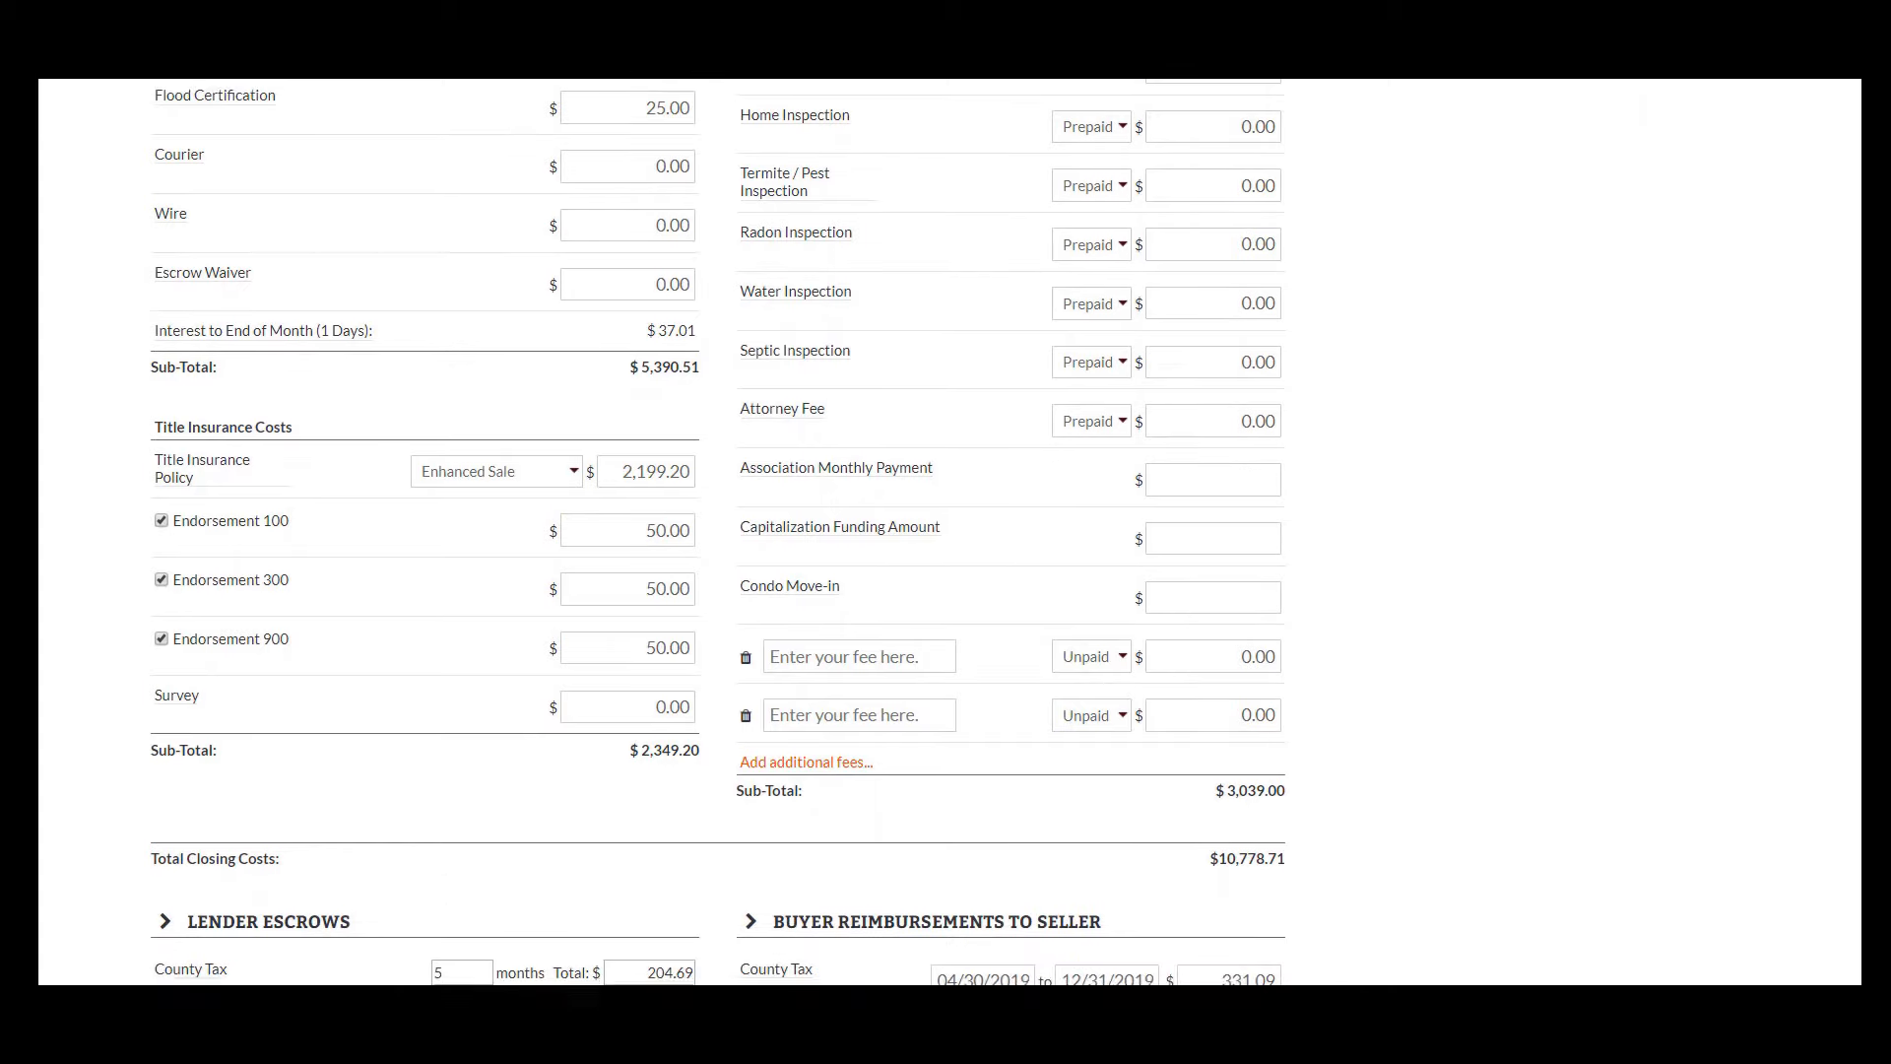
{"action": "scroll", "coordinate": [718, 532], "scroll_direction": "down", "scroll_amount": 2}
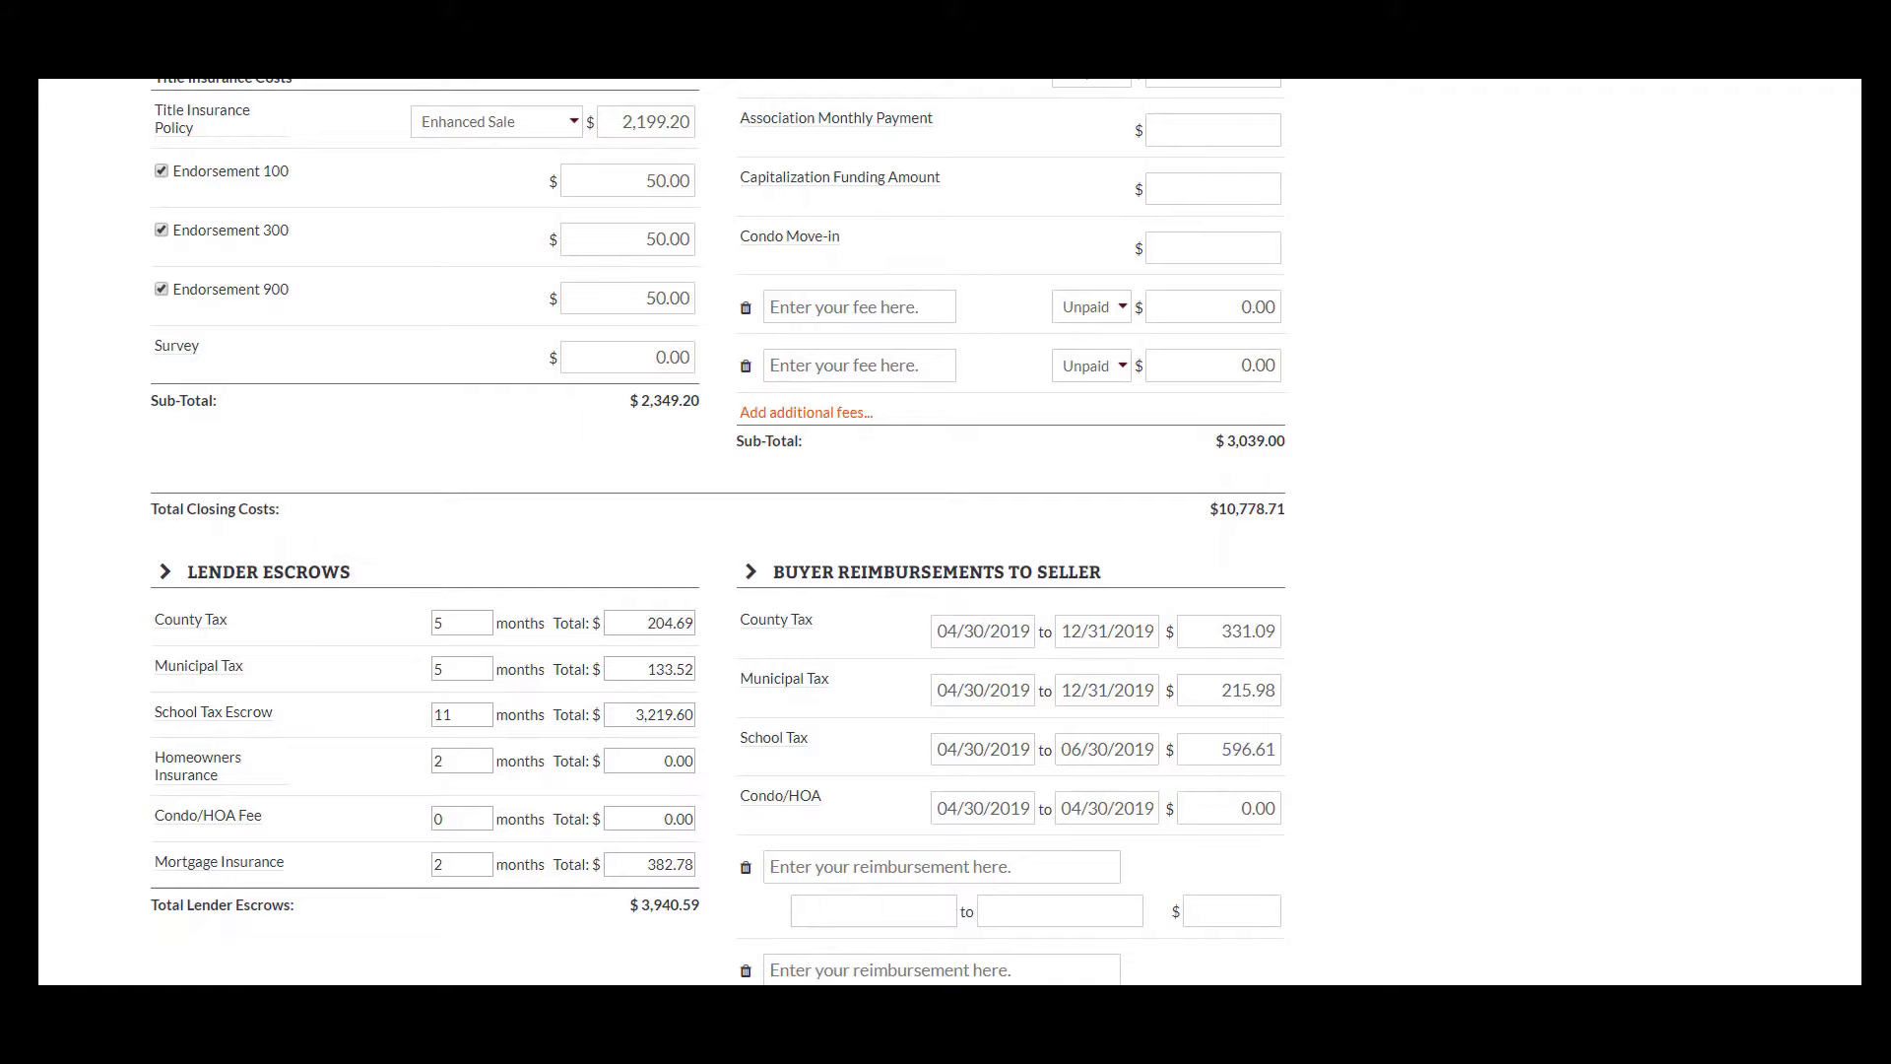
{"action": "scroll", "coordinate": [718, 532], "scroll_direction": "down", "scroll_amount": 1}
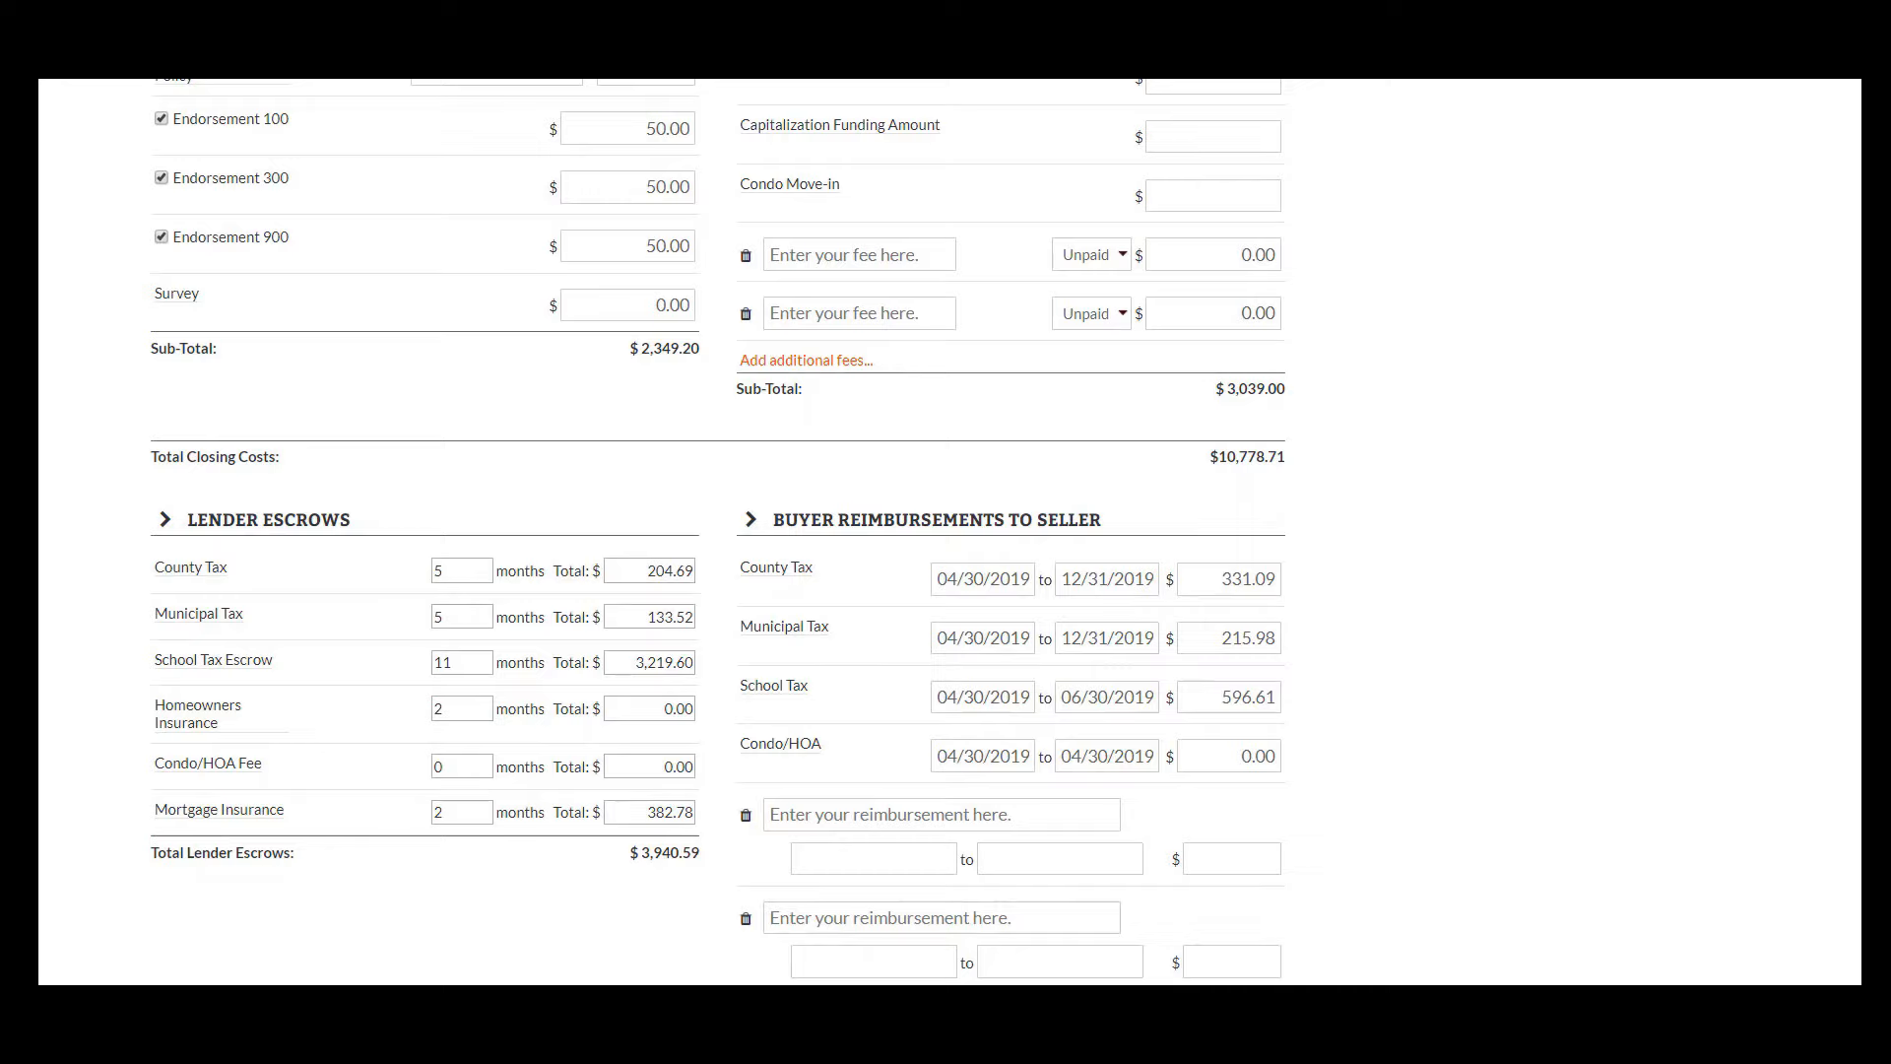
{"action": "scroll", "coordinate": [718, 532], "scroll_direction": "down", "scroll_amount": 1}
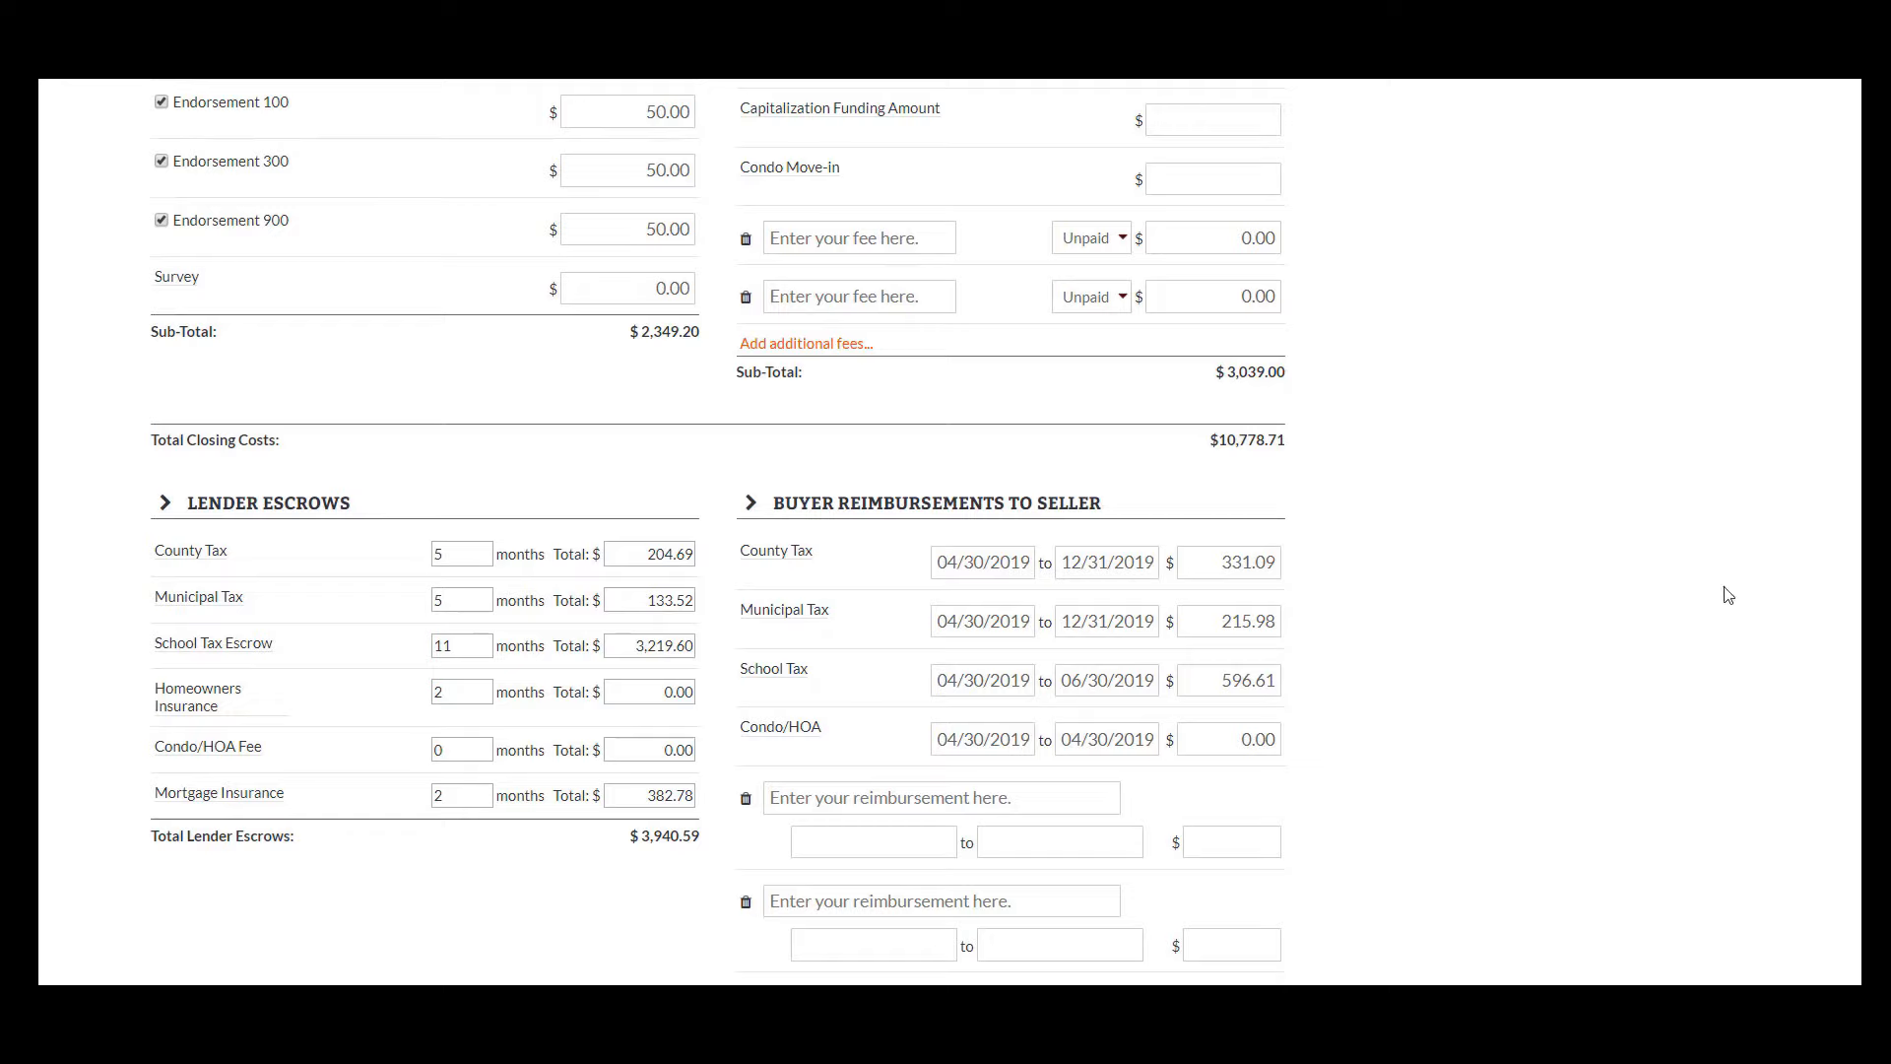
{"action": "scroll", "coordinate": [1828, 634], "scroll_direction": "up", "scroll_amount": 15}
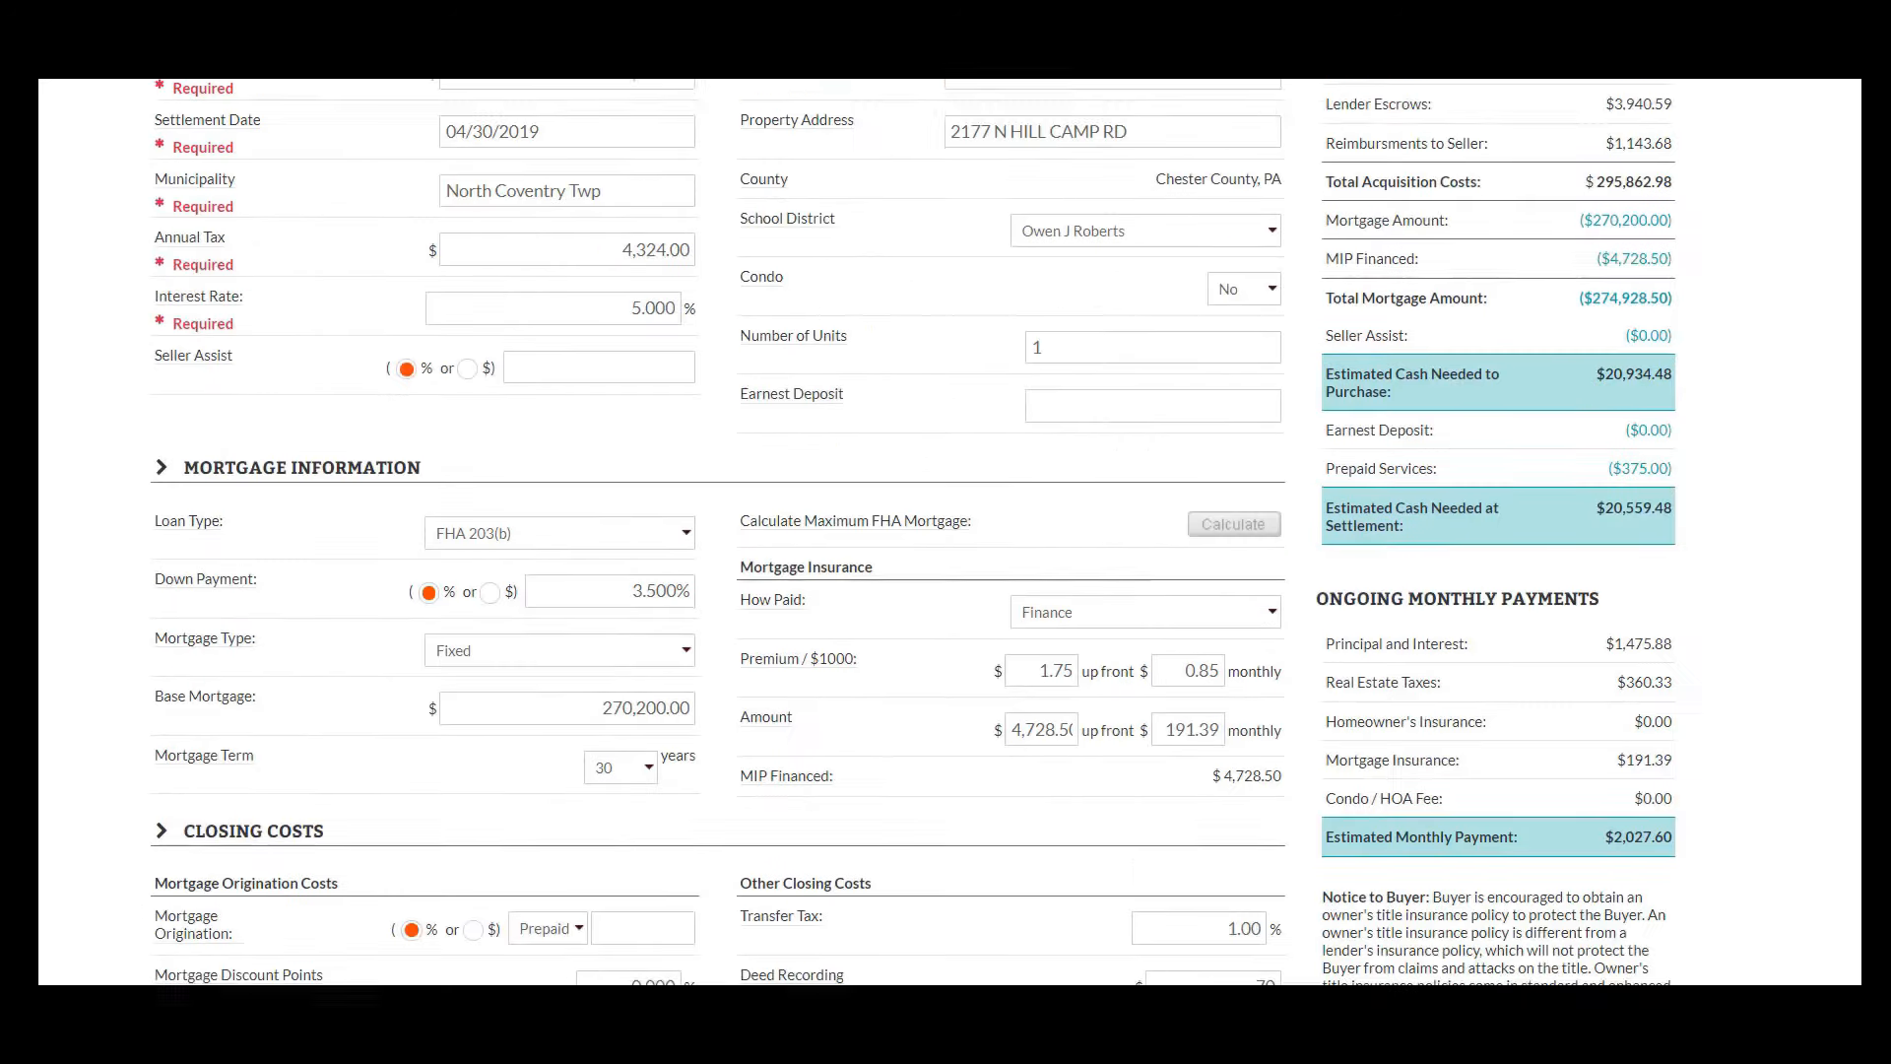
{"action": "scroll", "coordinate": [1774, 226], "scroll_direction": "up", "scroll_amount": 3}
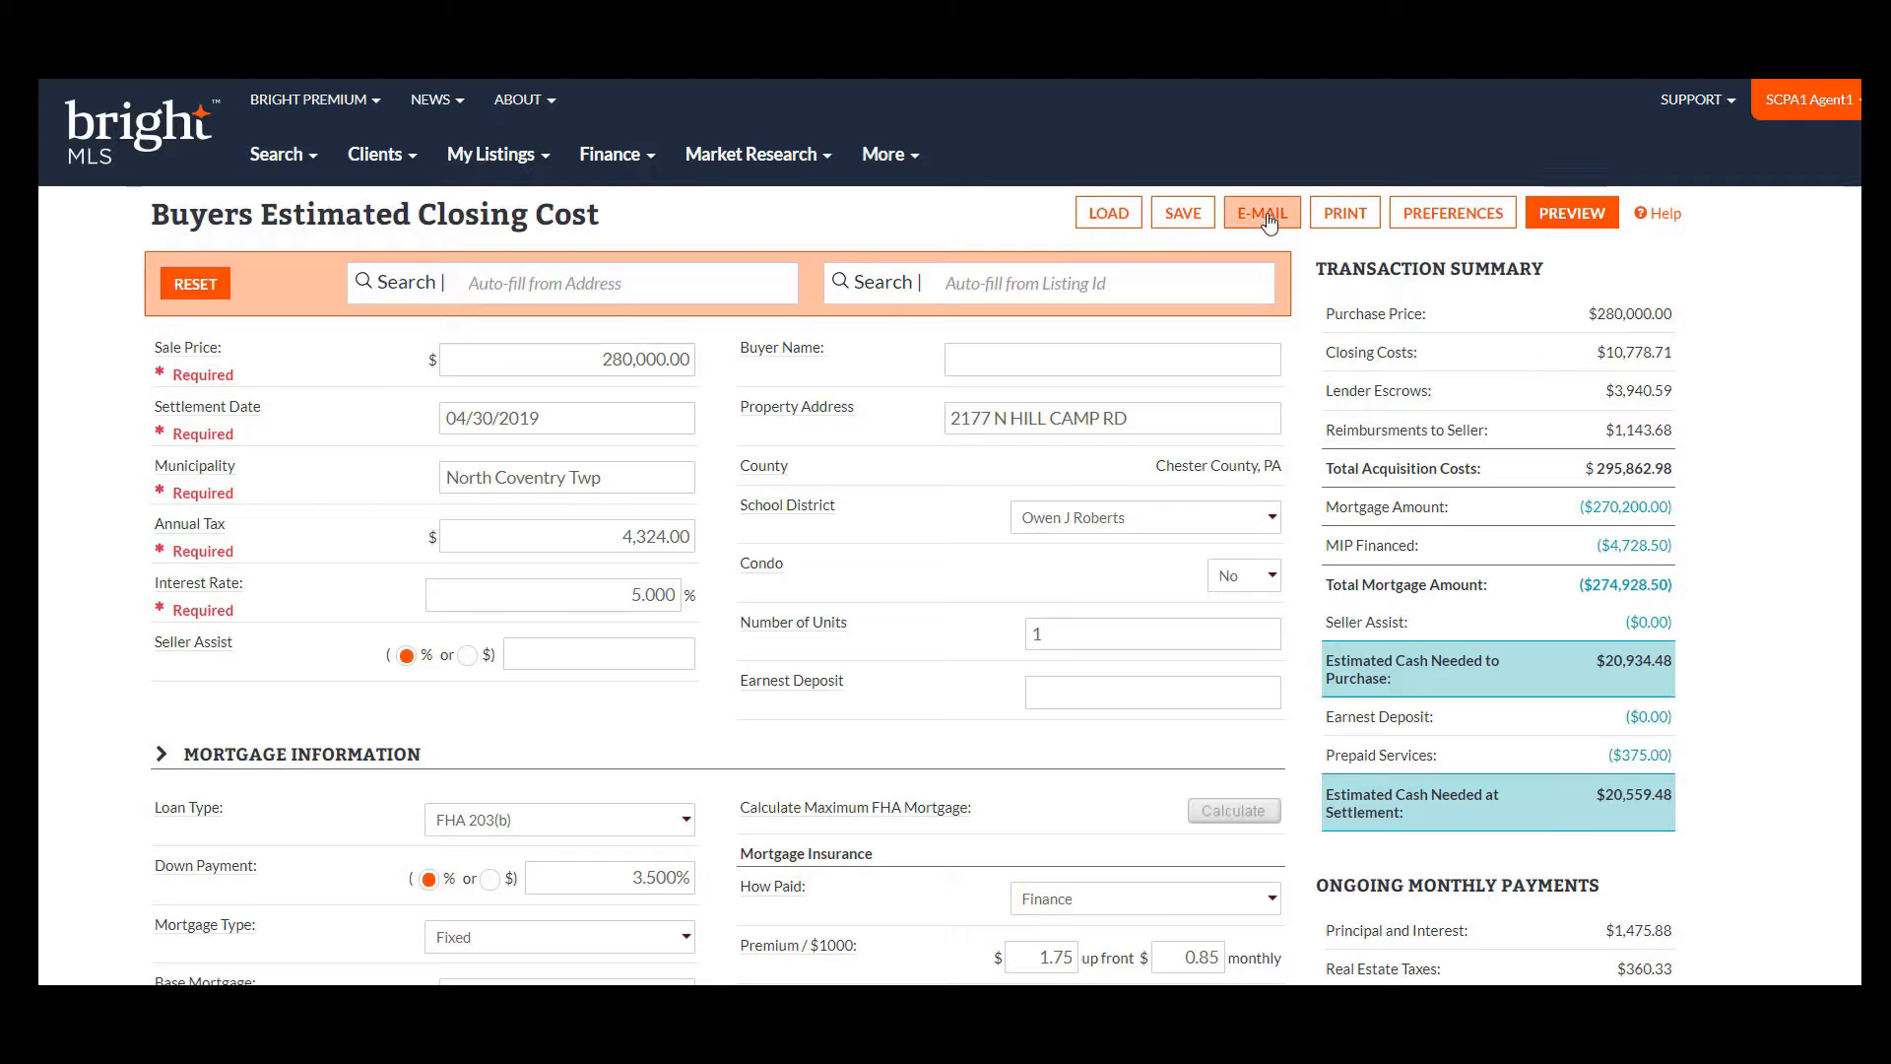
{"action": "left_click", "coordinate": [1346, 226]}
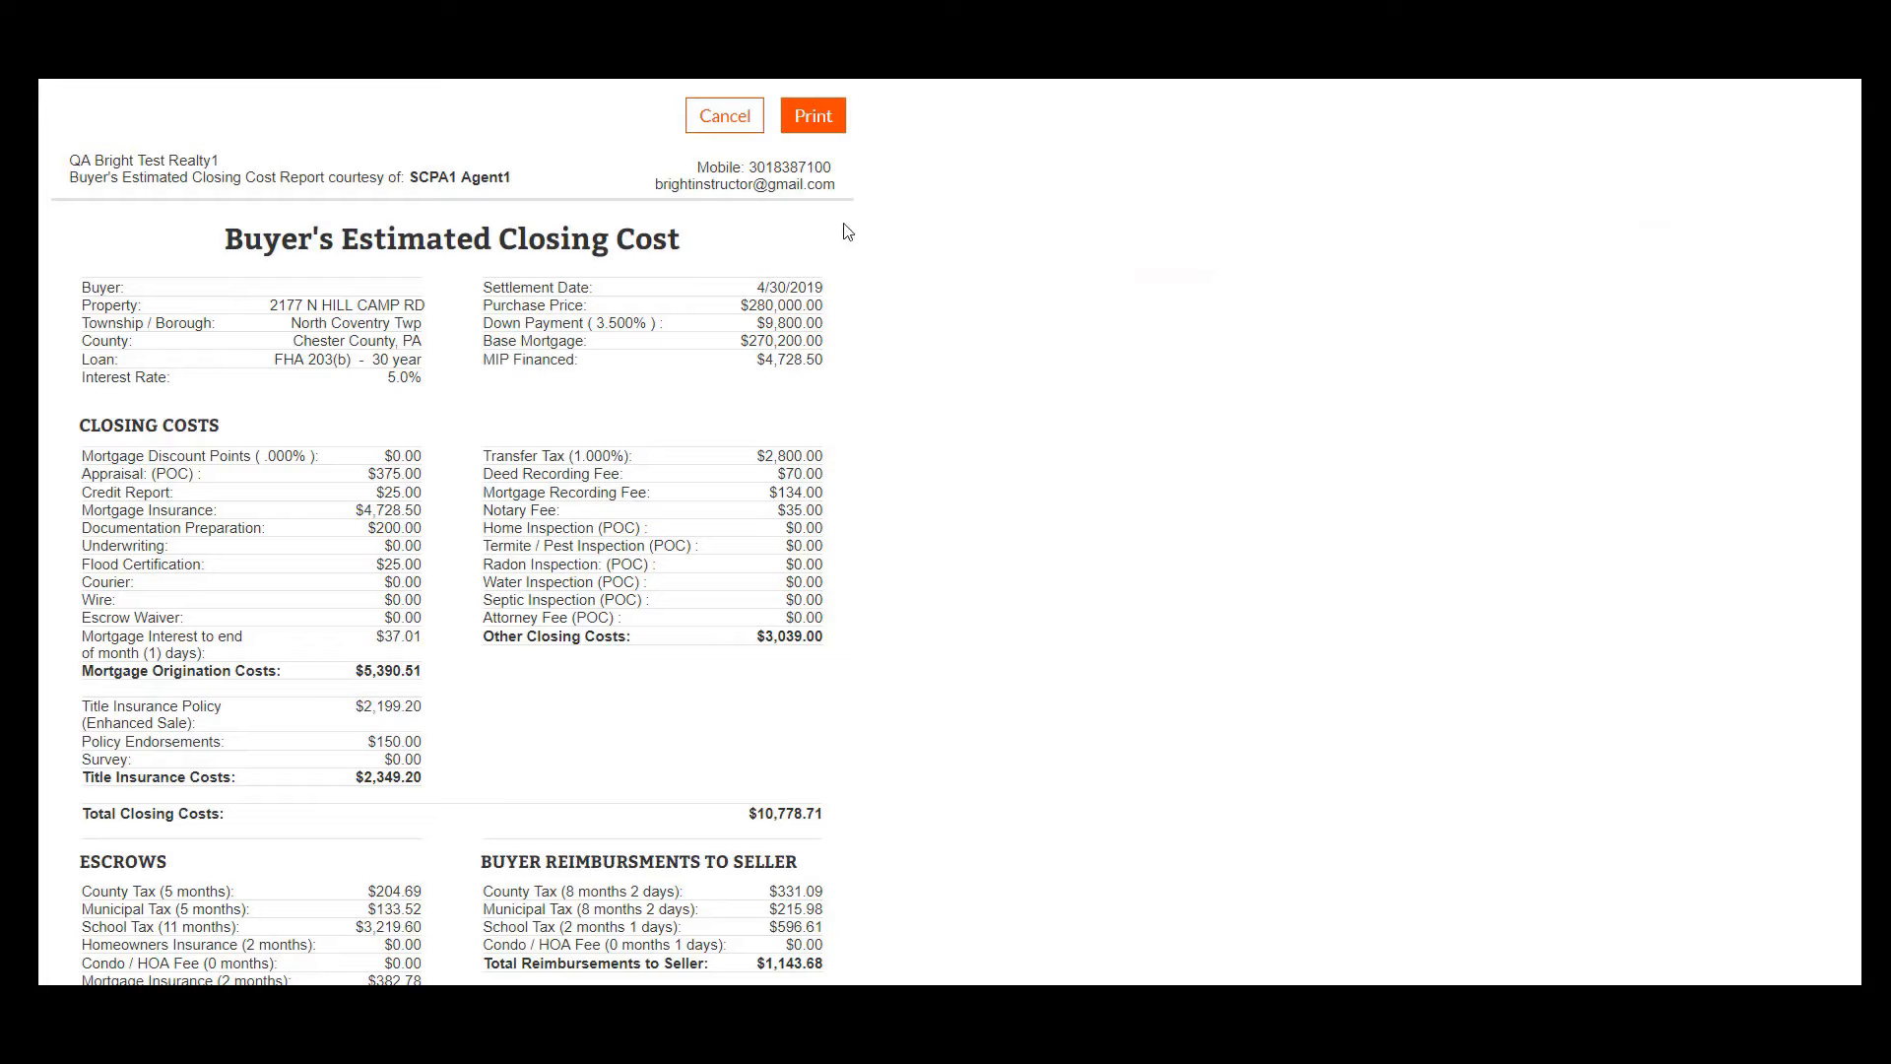
{"action": "left_click", "coordinate": [825, 130]}
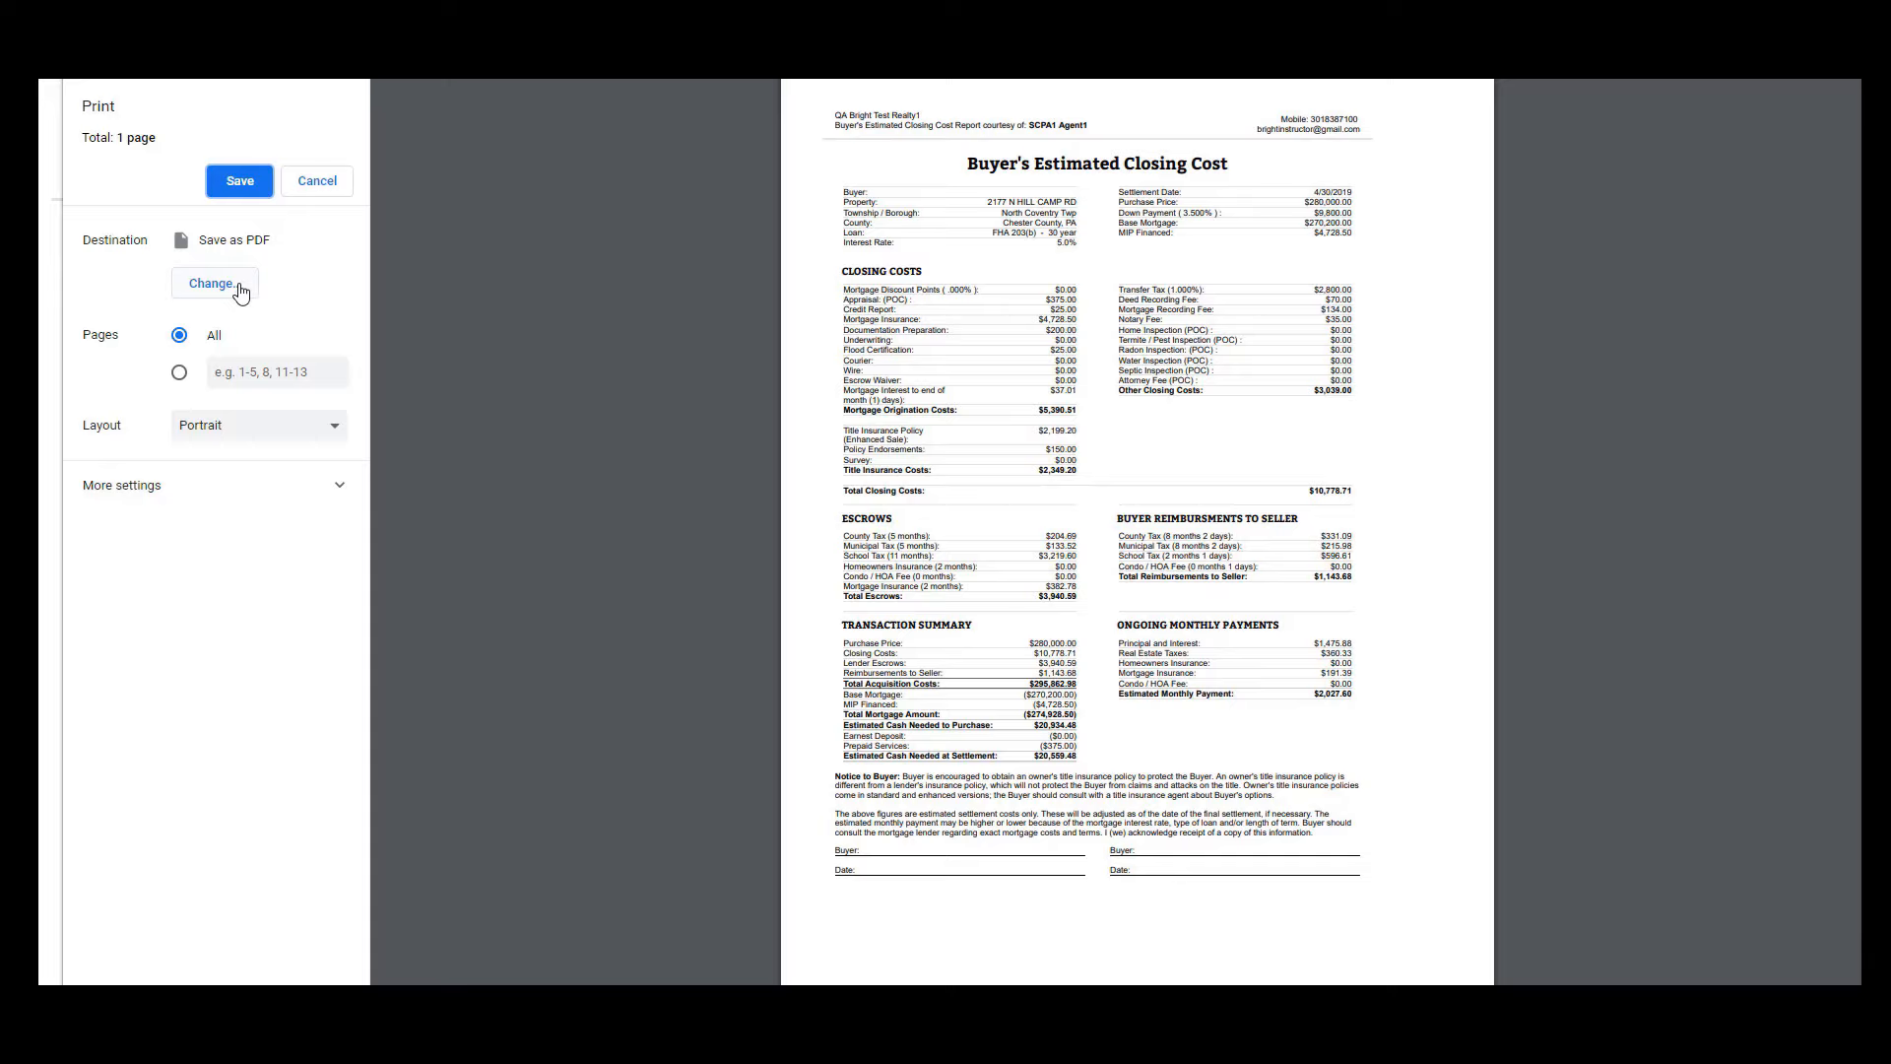
{"action": "left_click", "coordinate": [328, 183]}
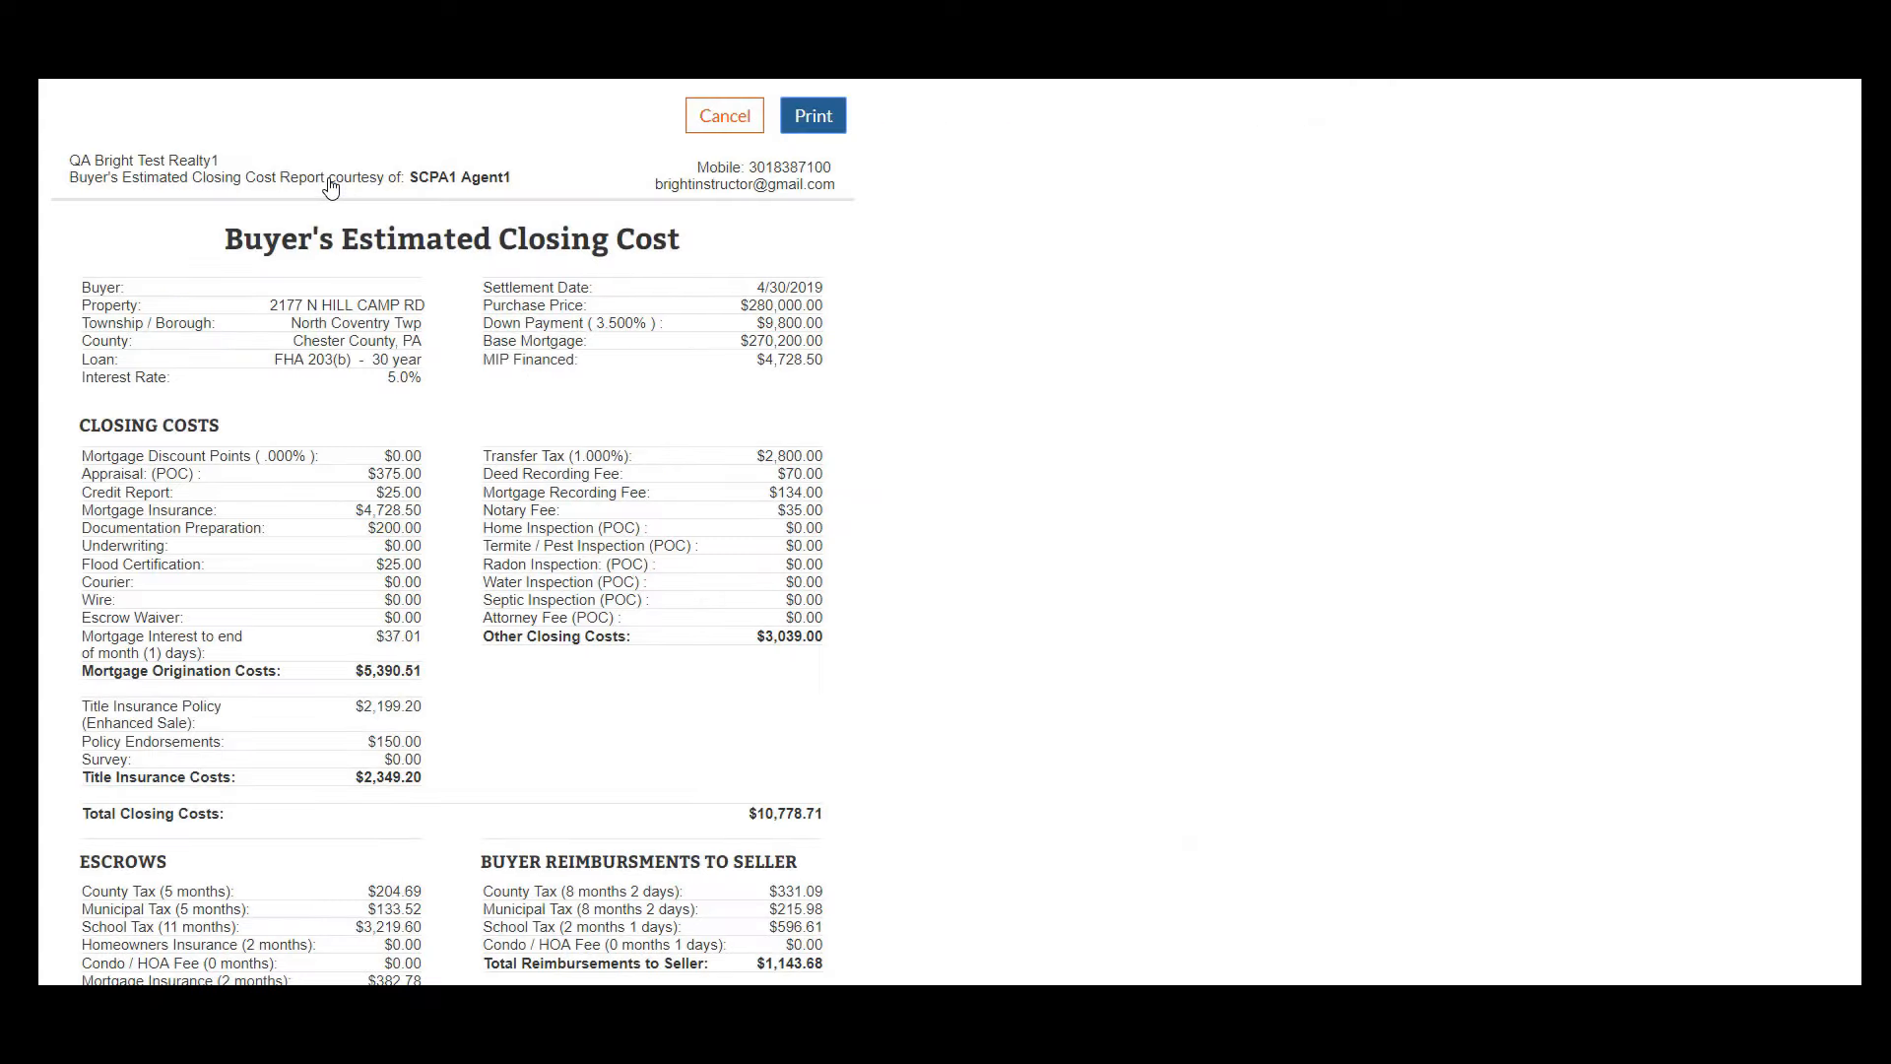
{"action": "left_click", "coordinate": [725, 115]}
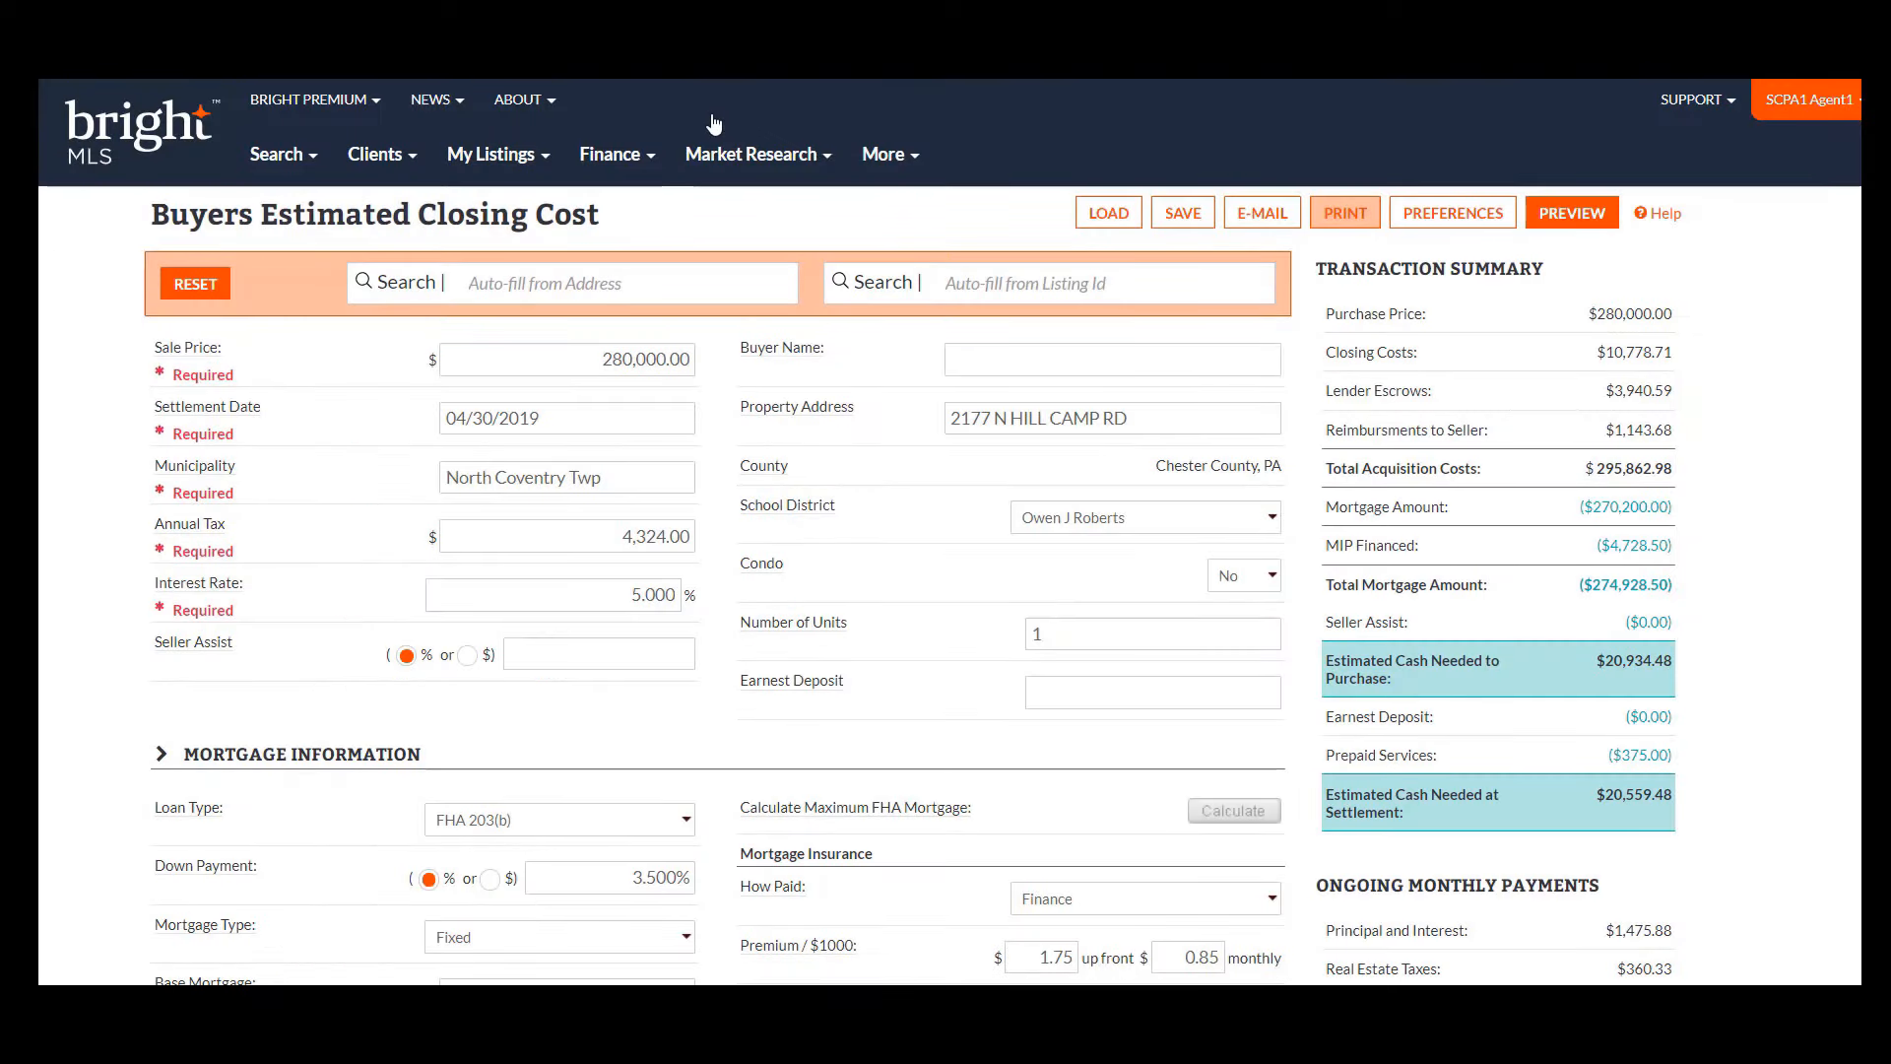
{"action": "left_click", "coordinate": [1178, 222]}
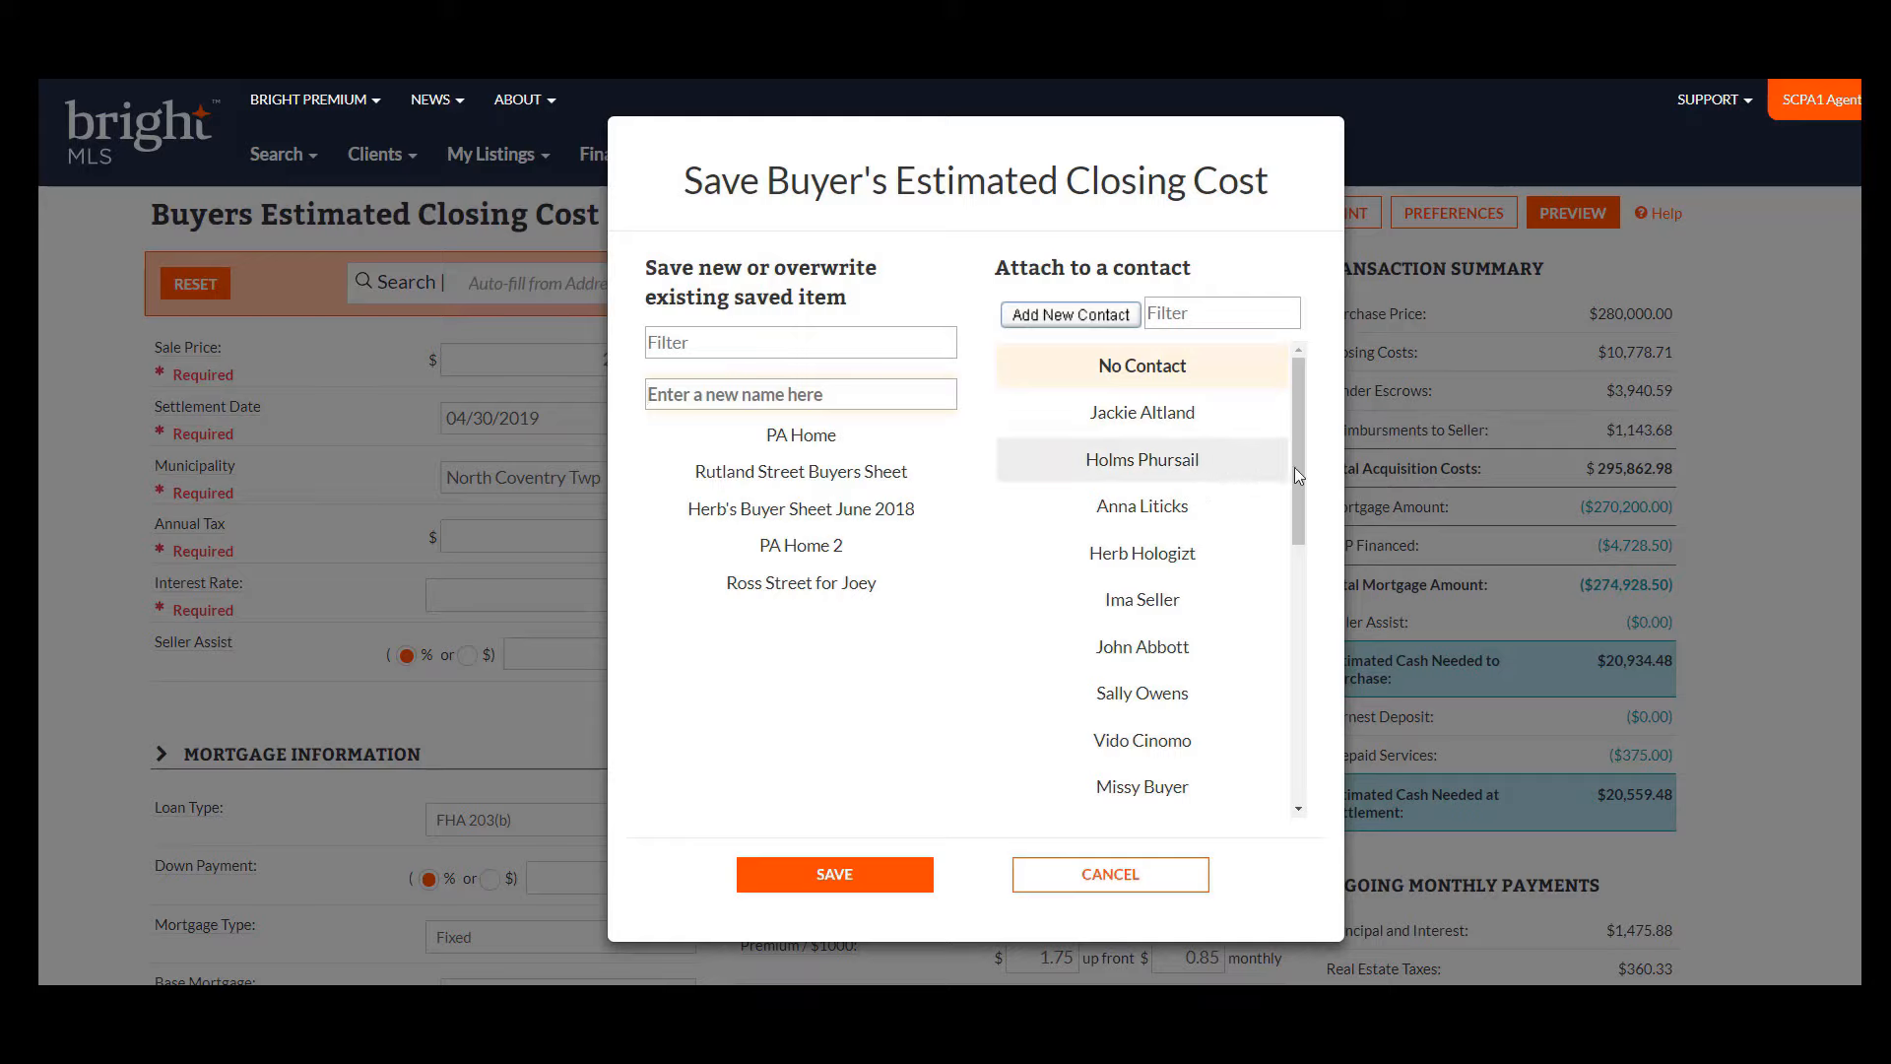
{"action": "left_click_drag", "start_coordinate": [1302, 467], "coordinate": [1332, 743]}
{"action": "left_click", "coordinate": [1177, 747]}
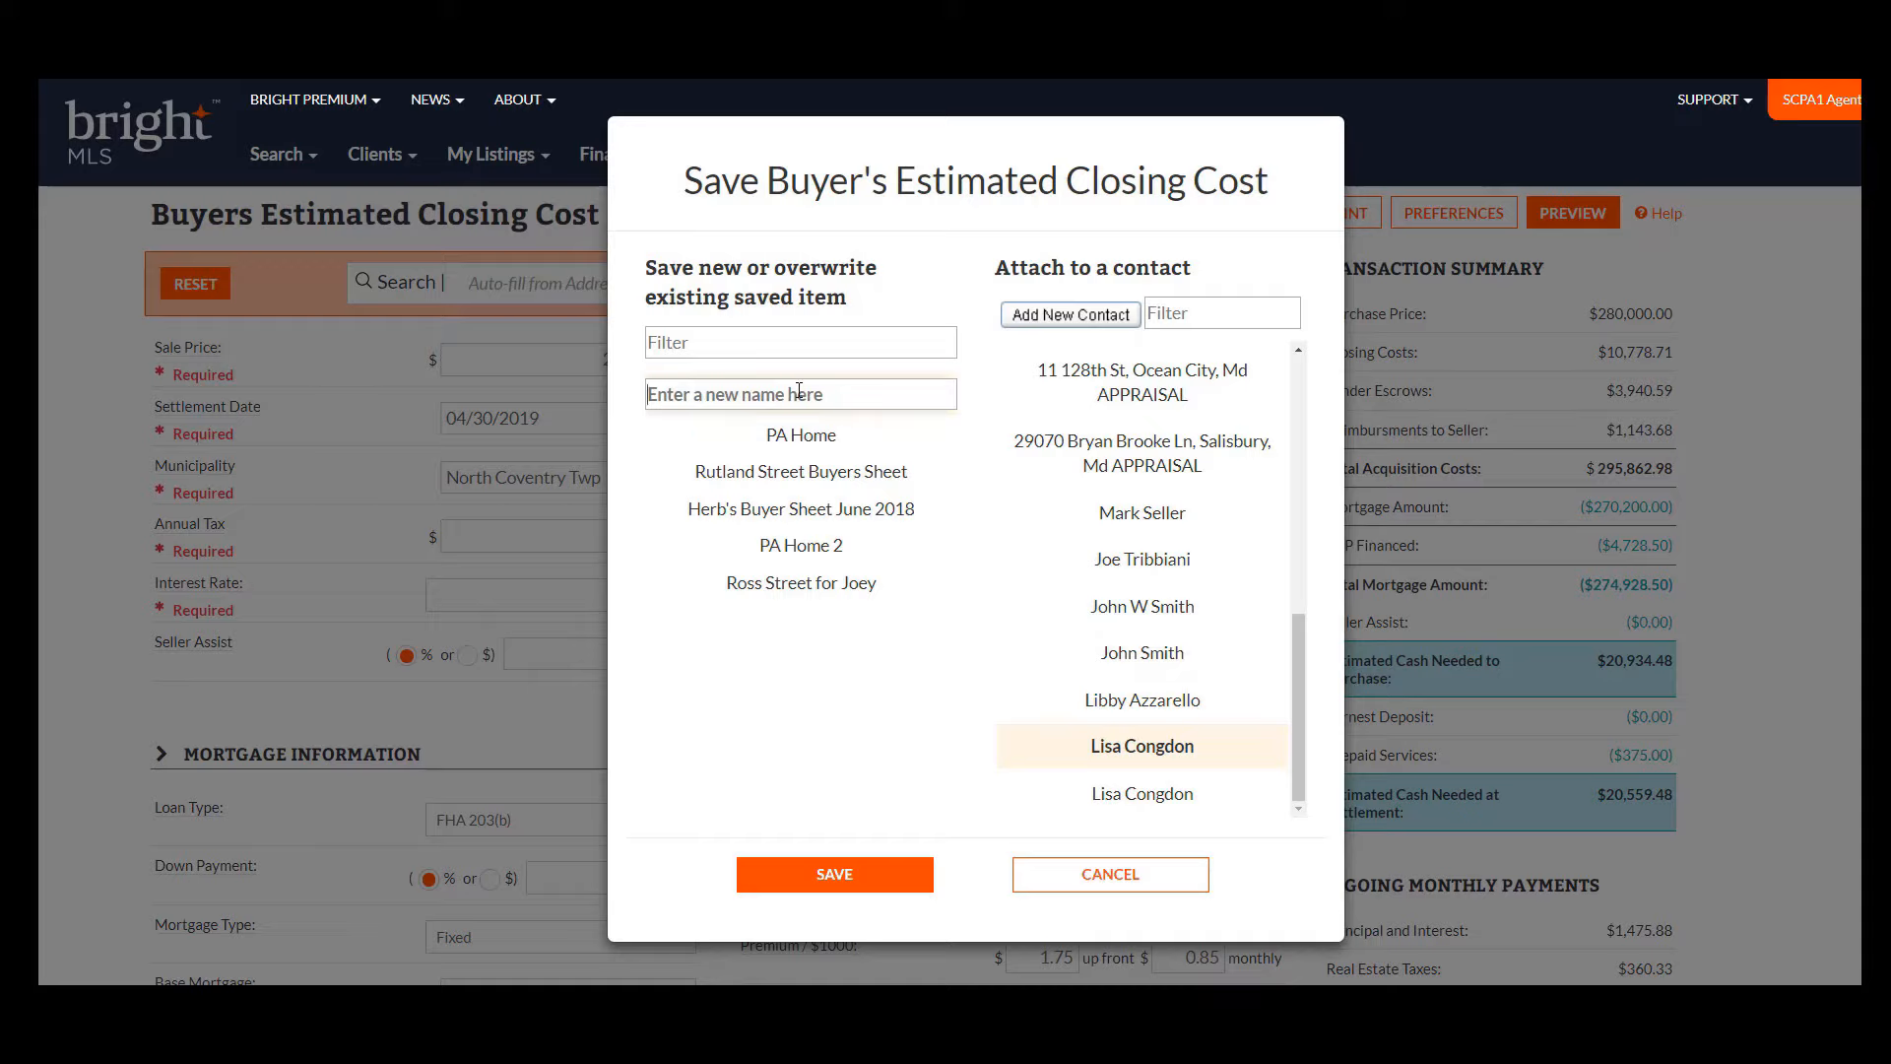
{"action": "left_click", "coordinate": [798, 390]}
{"action": "type", "text": "Owen "}
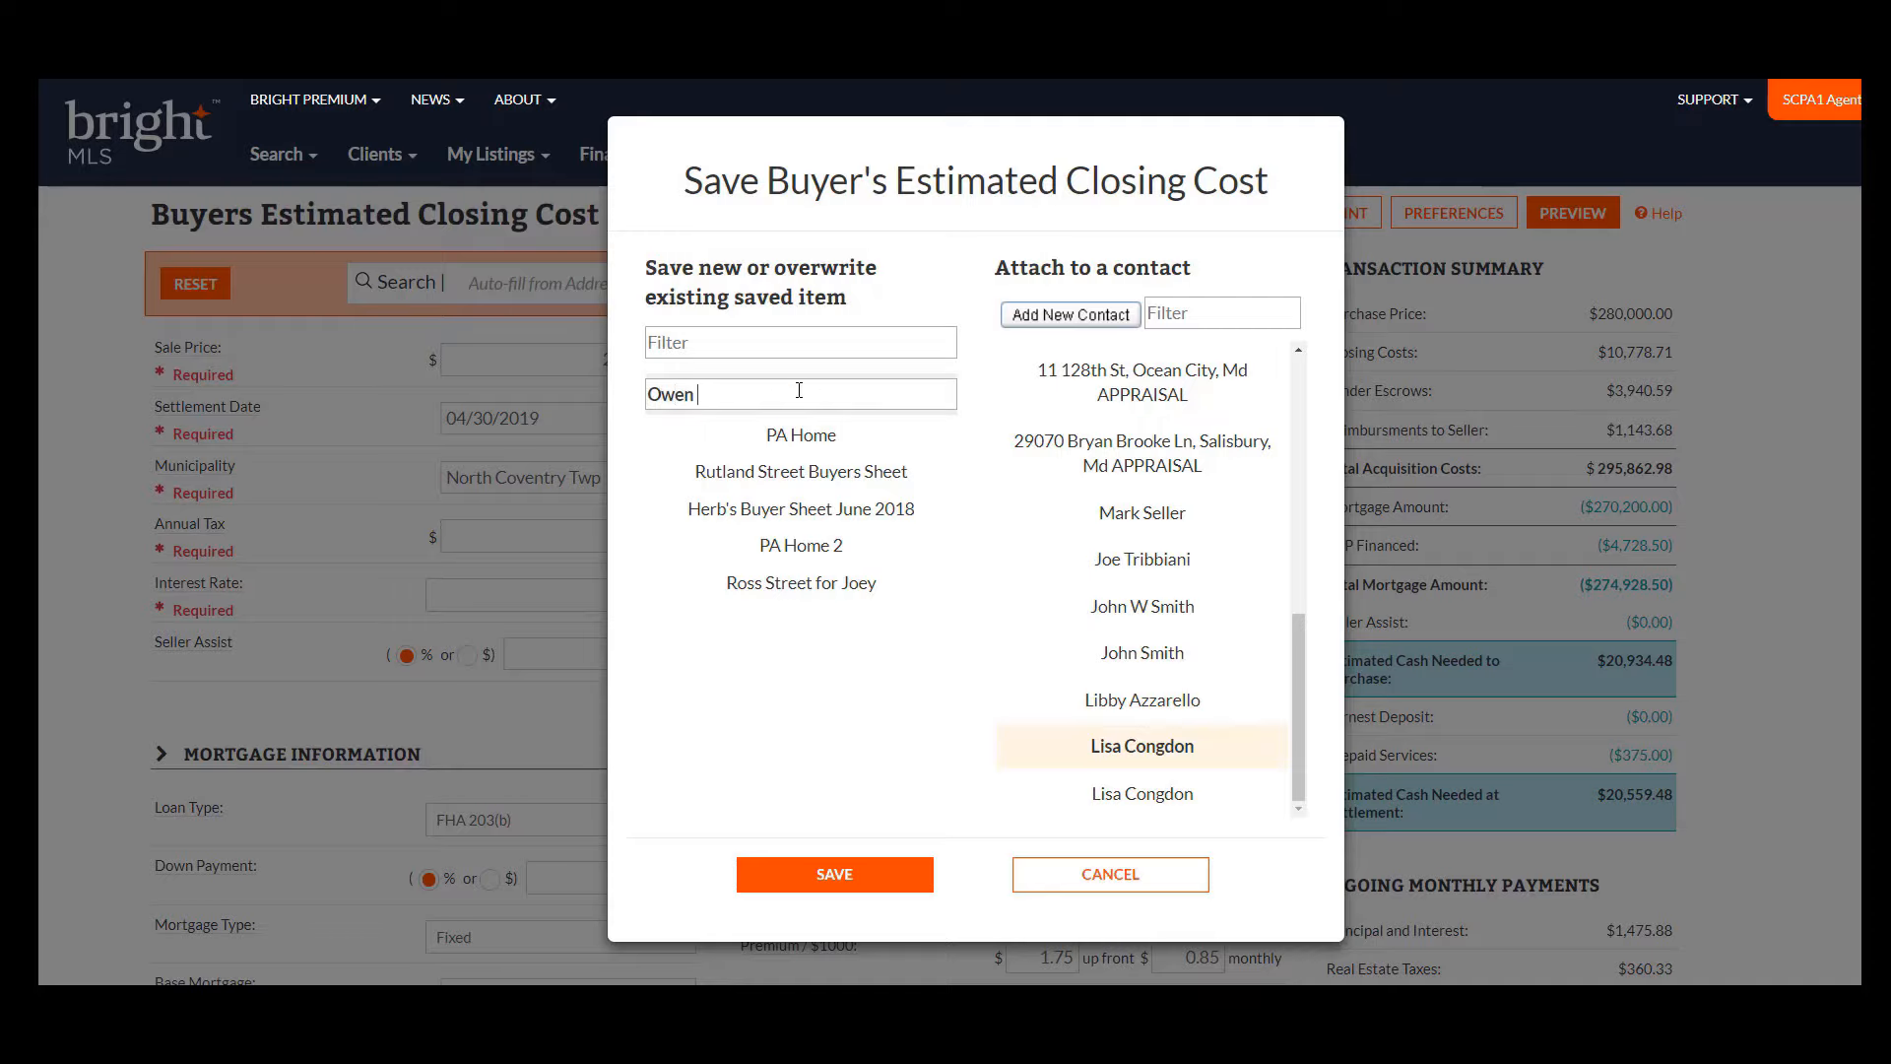
{"action": "type", "text": "J. Rober"}
{"action": "left_click", "coordinate": [902, 877]}
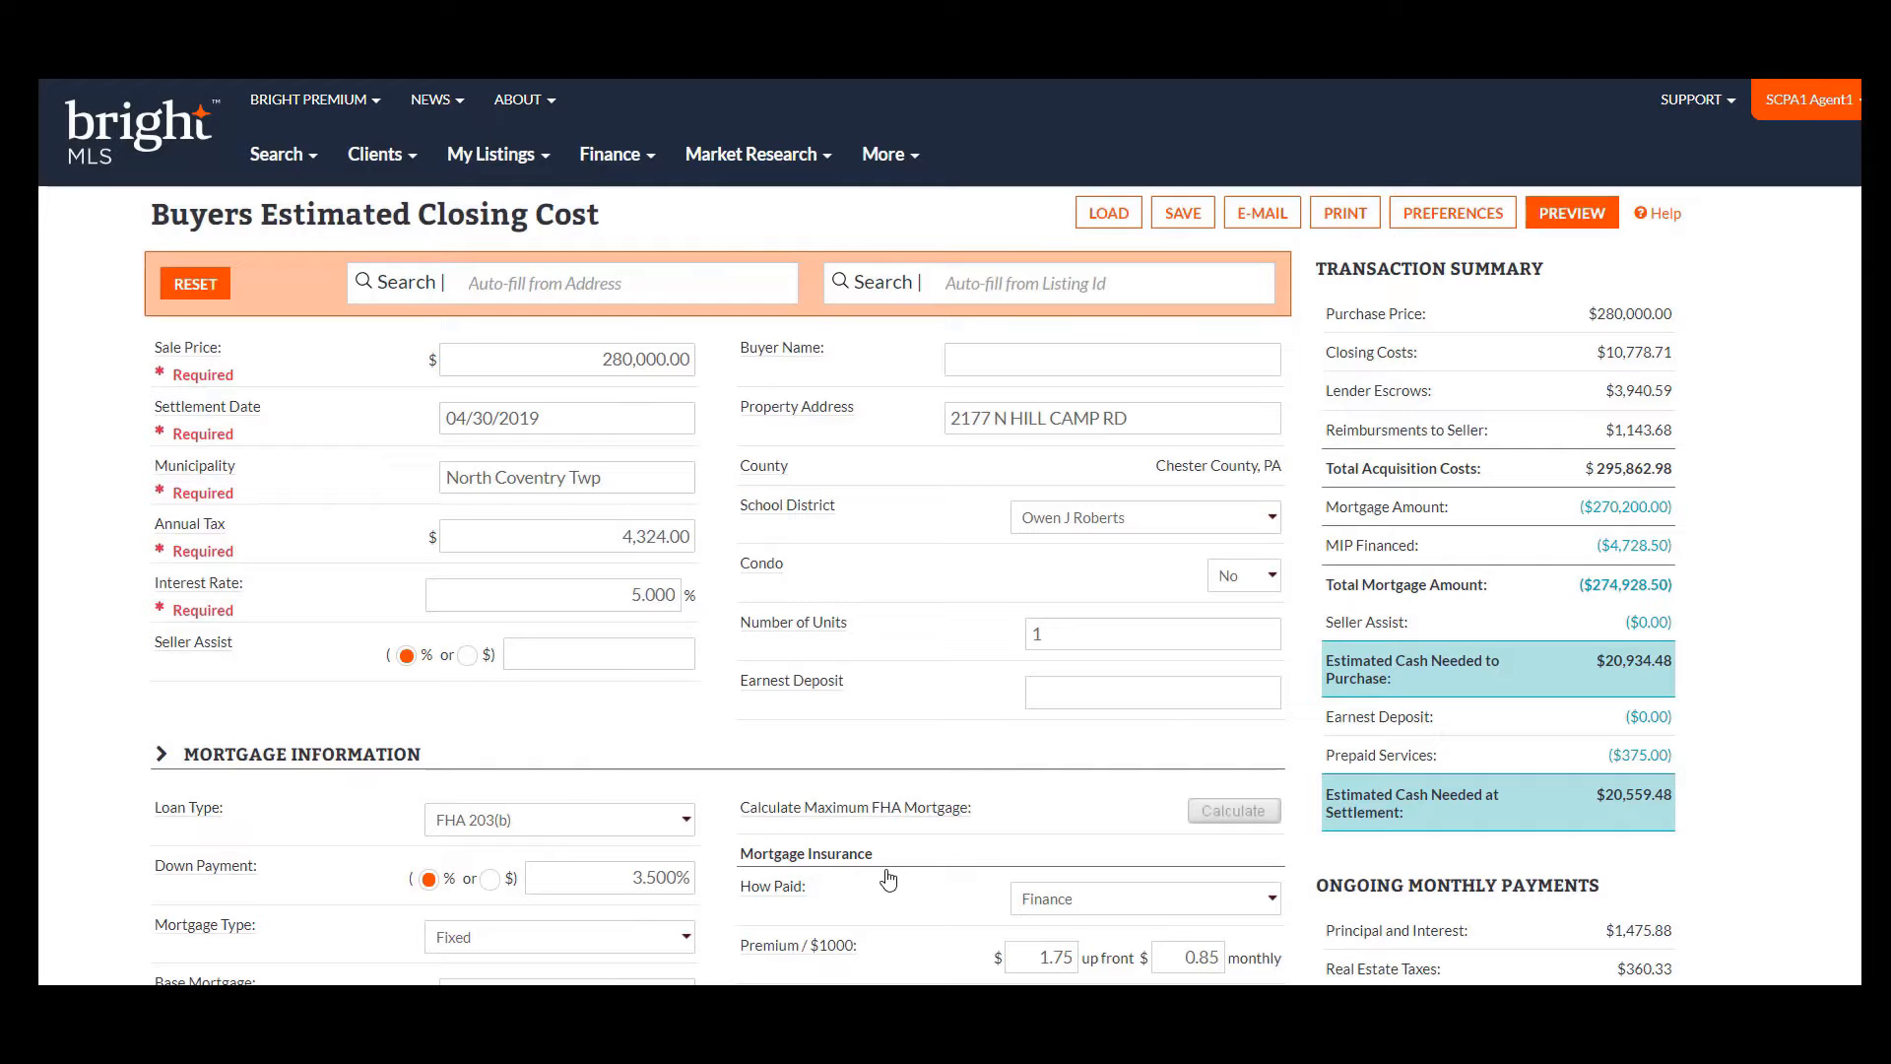
{"action": "left_click", "coordinate": [1108, 214]}
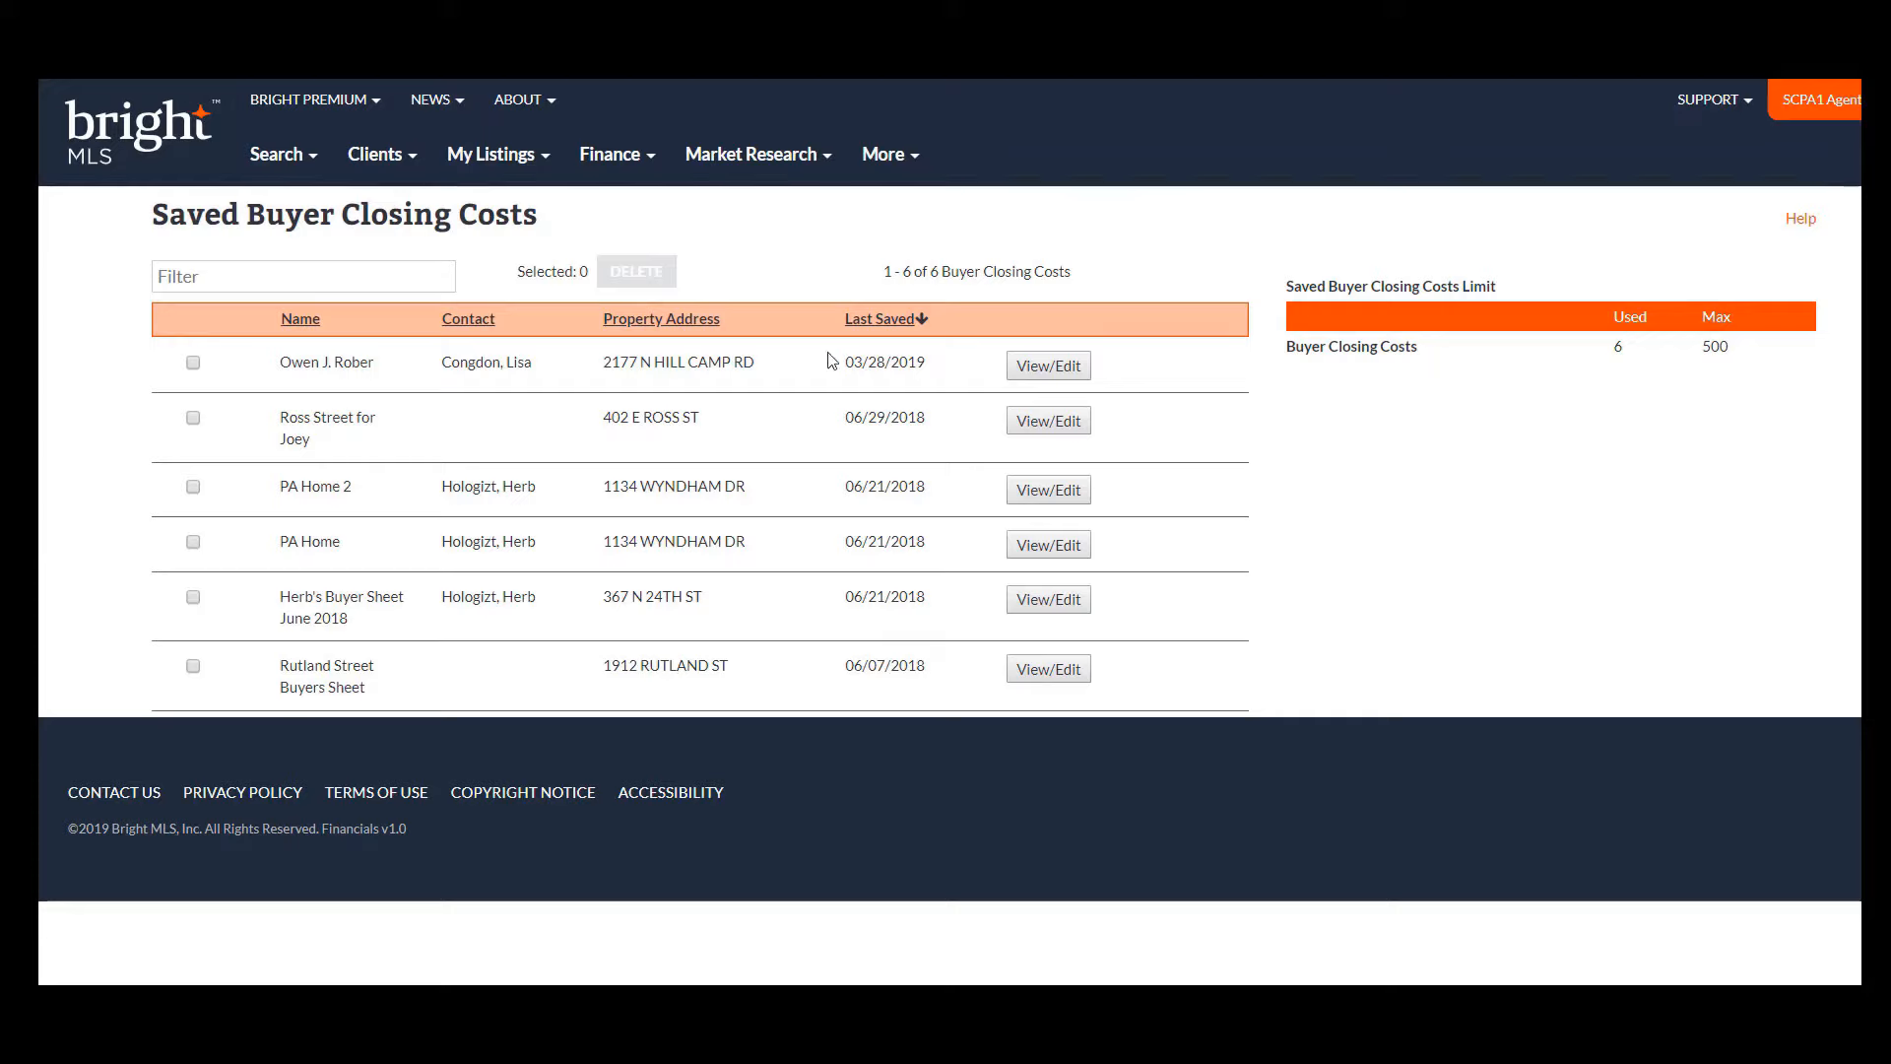
{"action": "left_click", "coordinate": [1054, 369]}
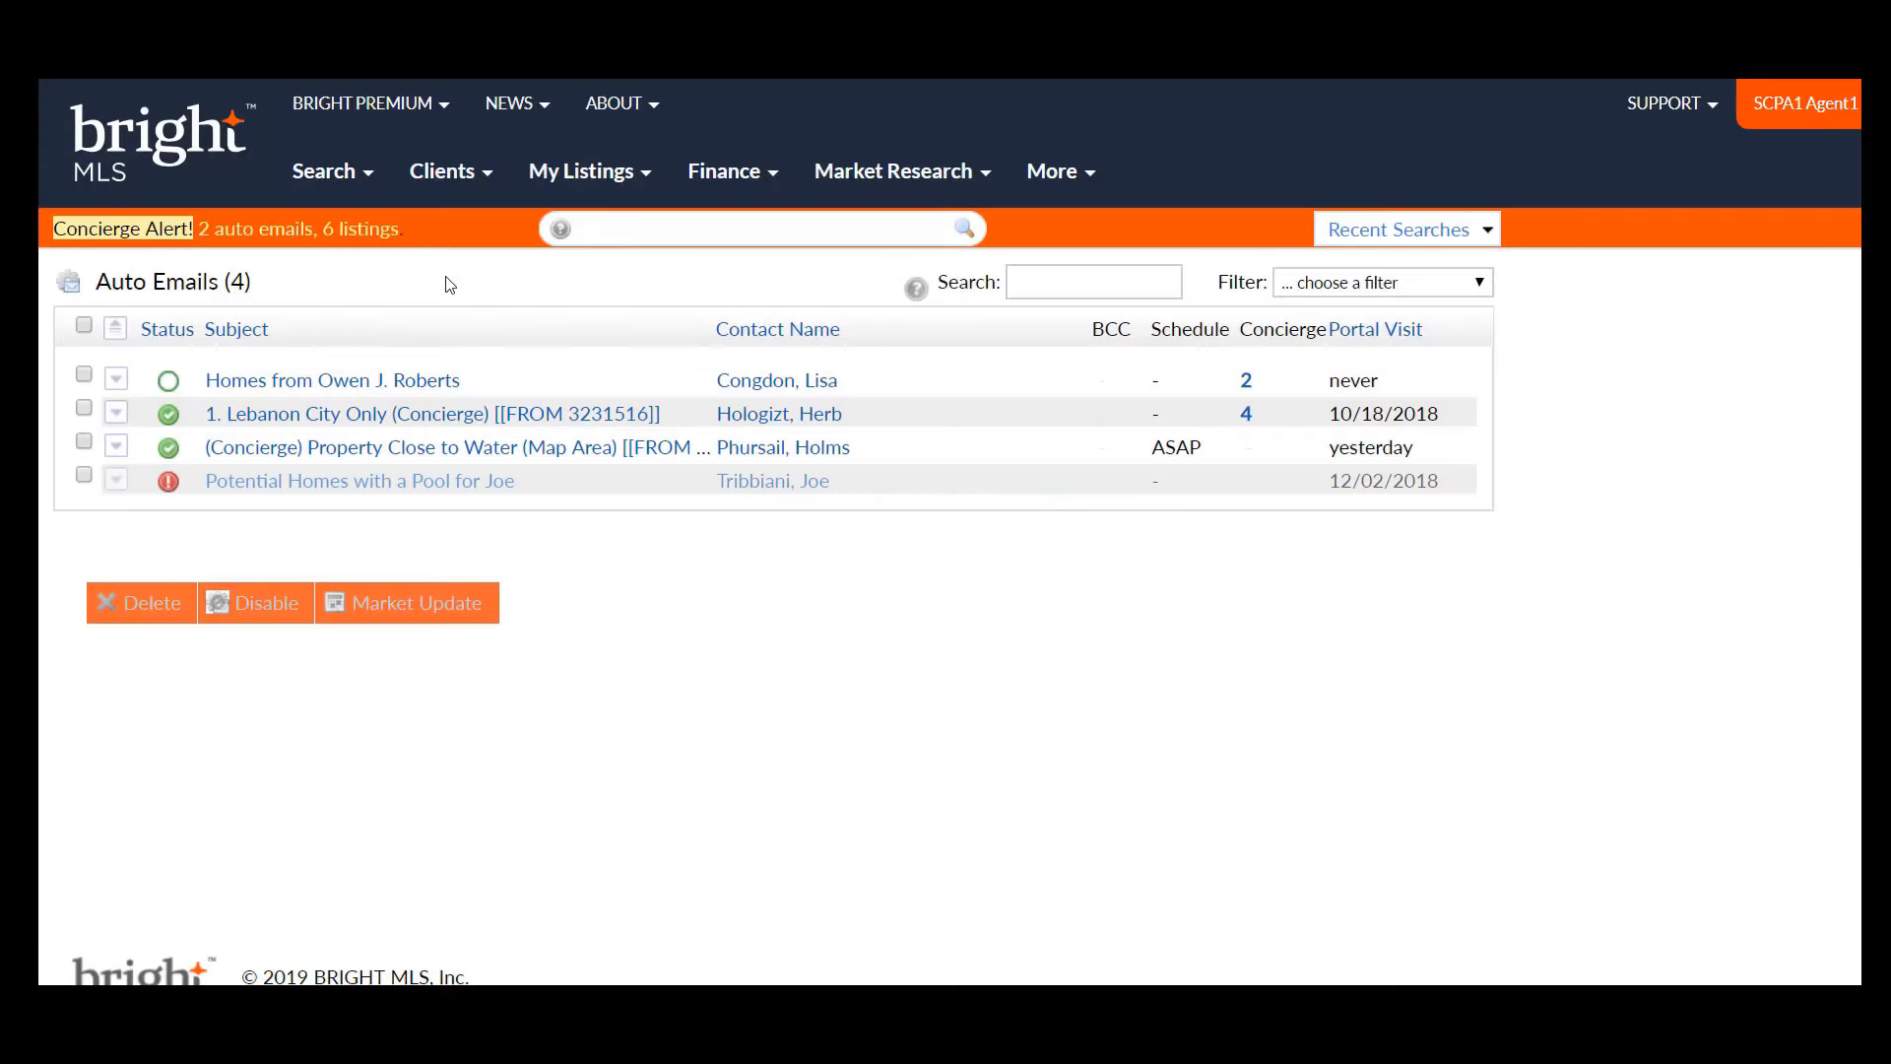
- Go to Clients > Auto Email and expand the 'Homes from Owen J. Roberts' auto email
{"action": "left_click", "coordinate": [446, 184]}
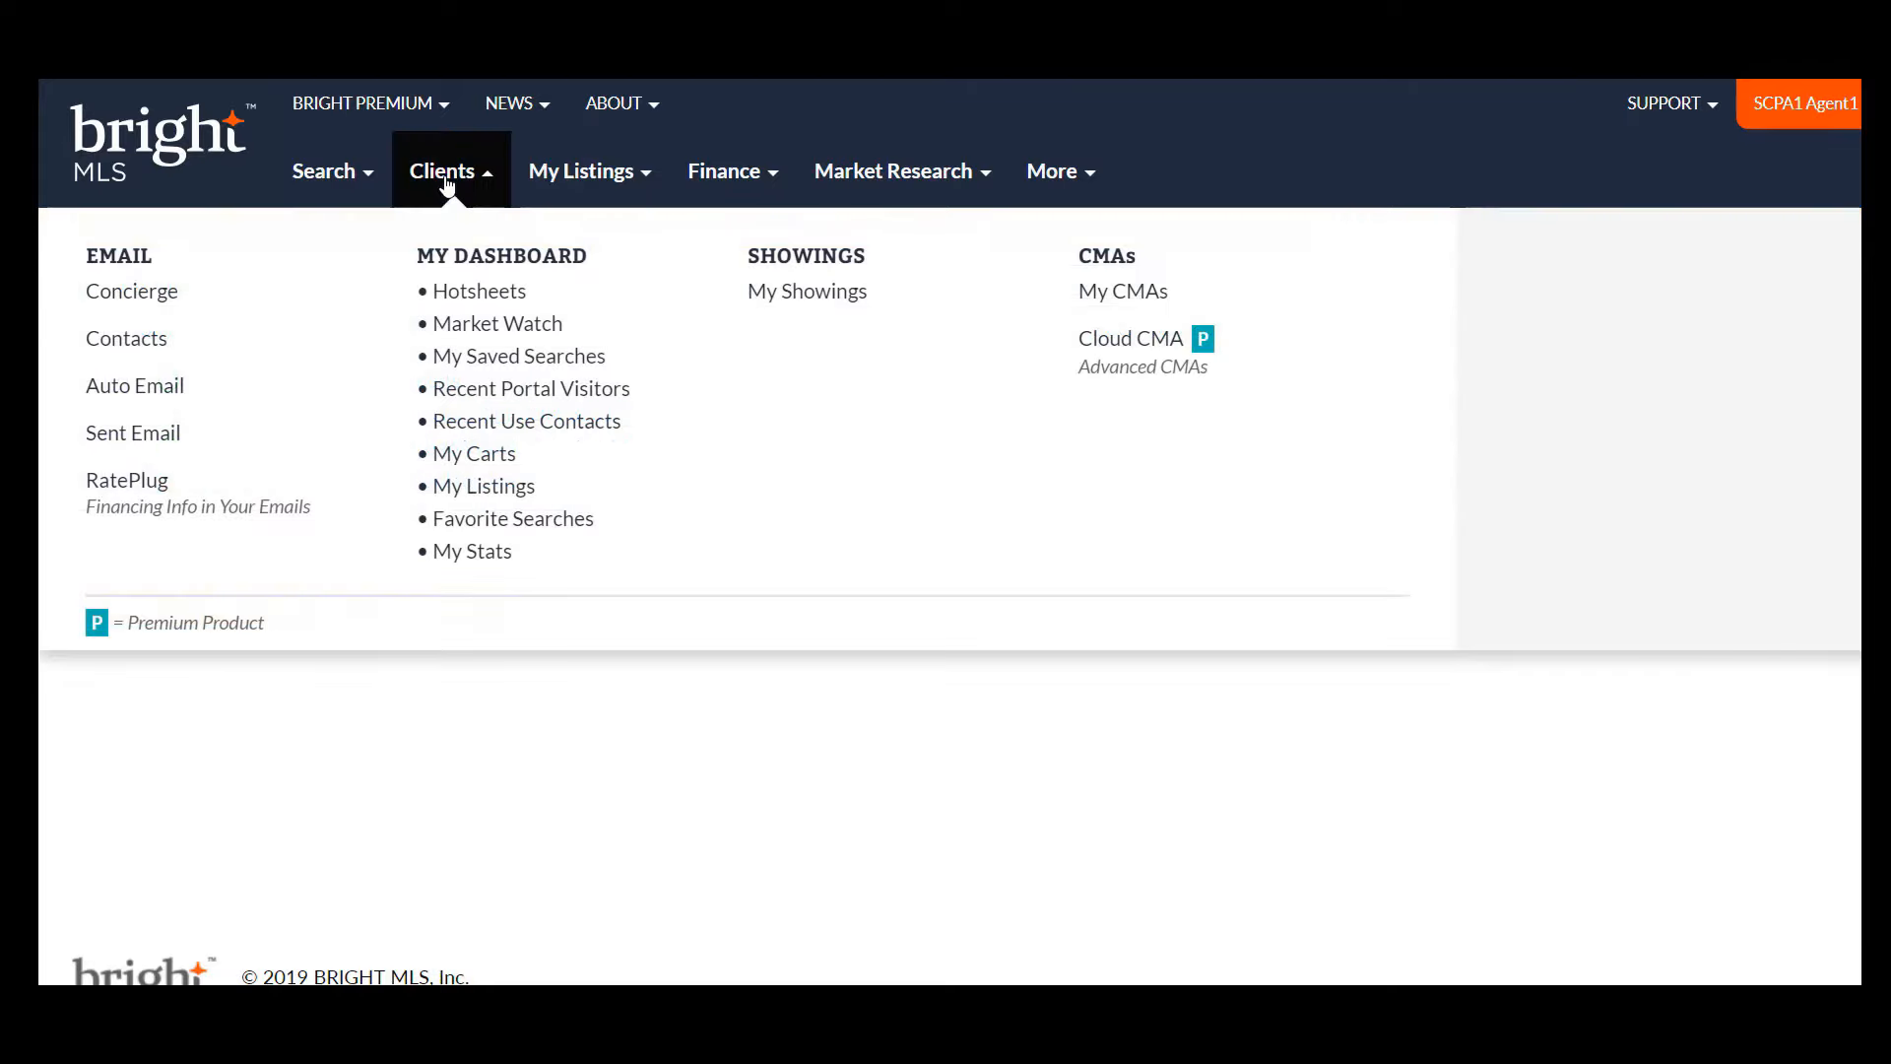
{"action": "left_click", "coordinate": [187, 390]}
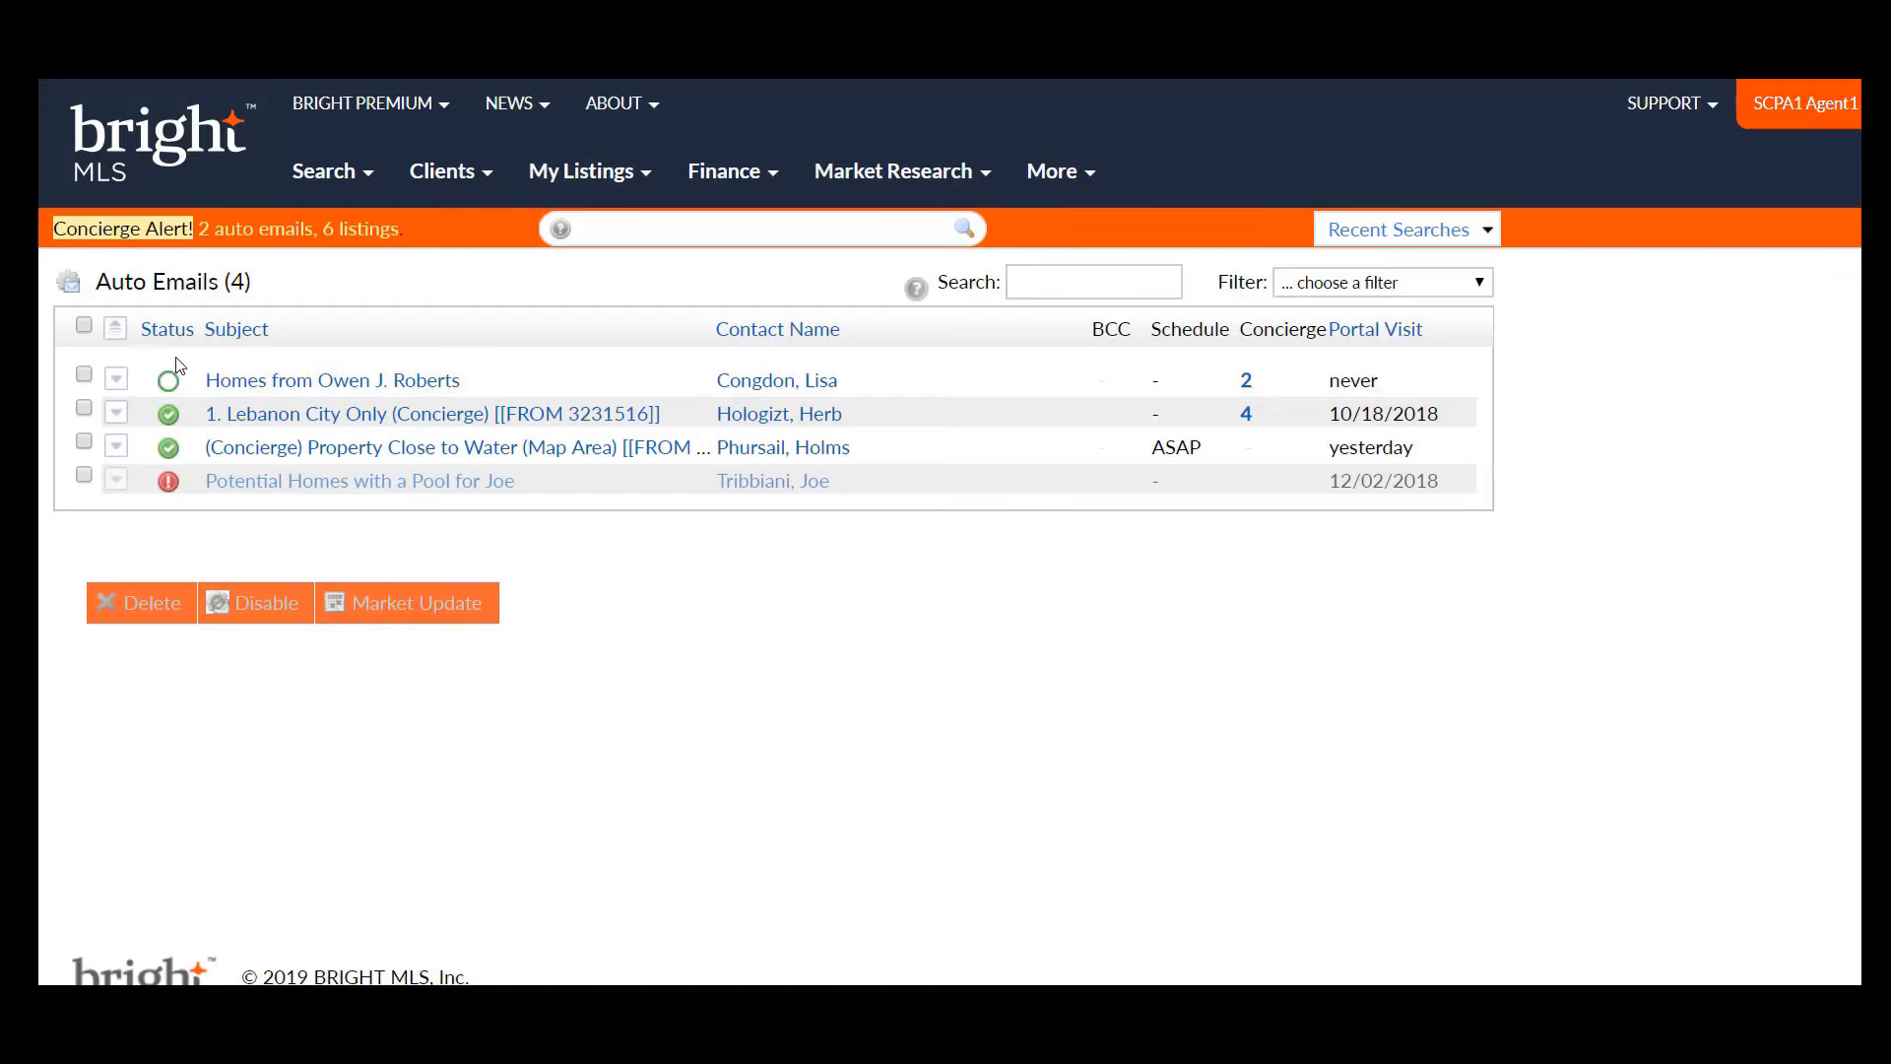
{"action": "left_click", "coordinate": [115, 383]}
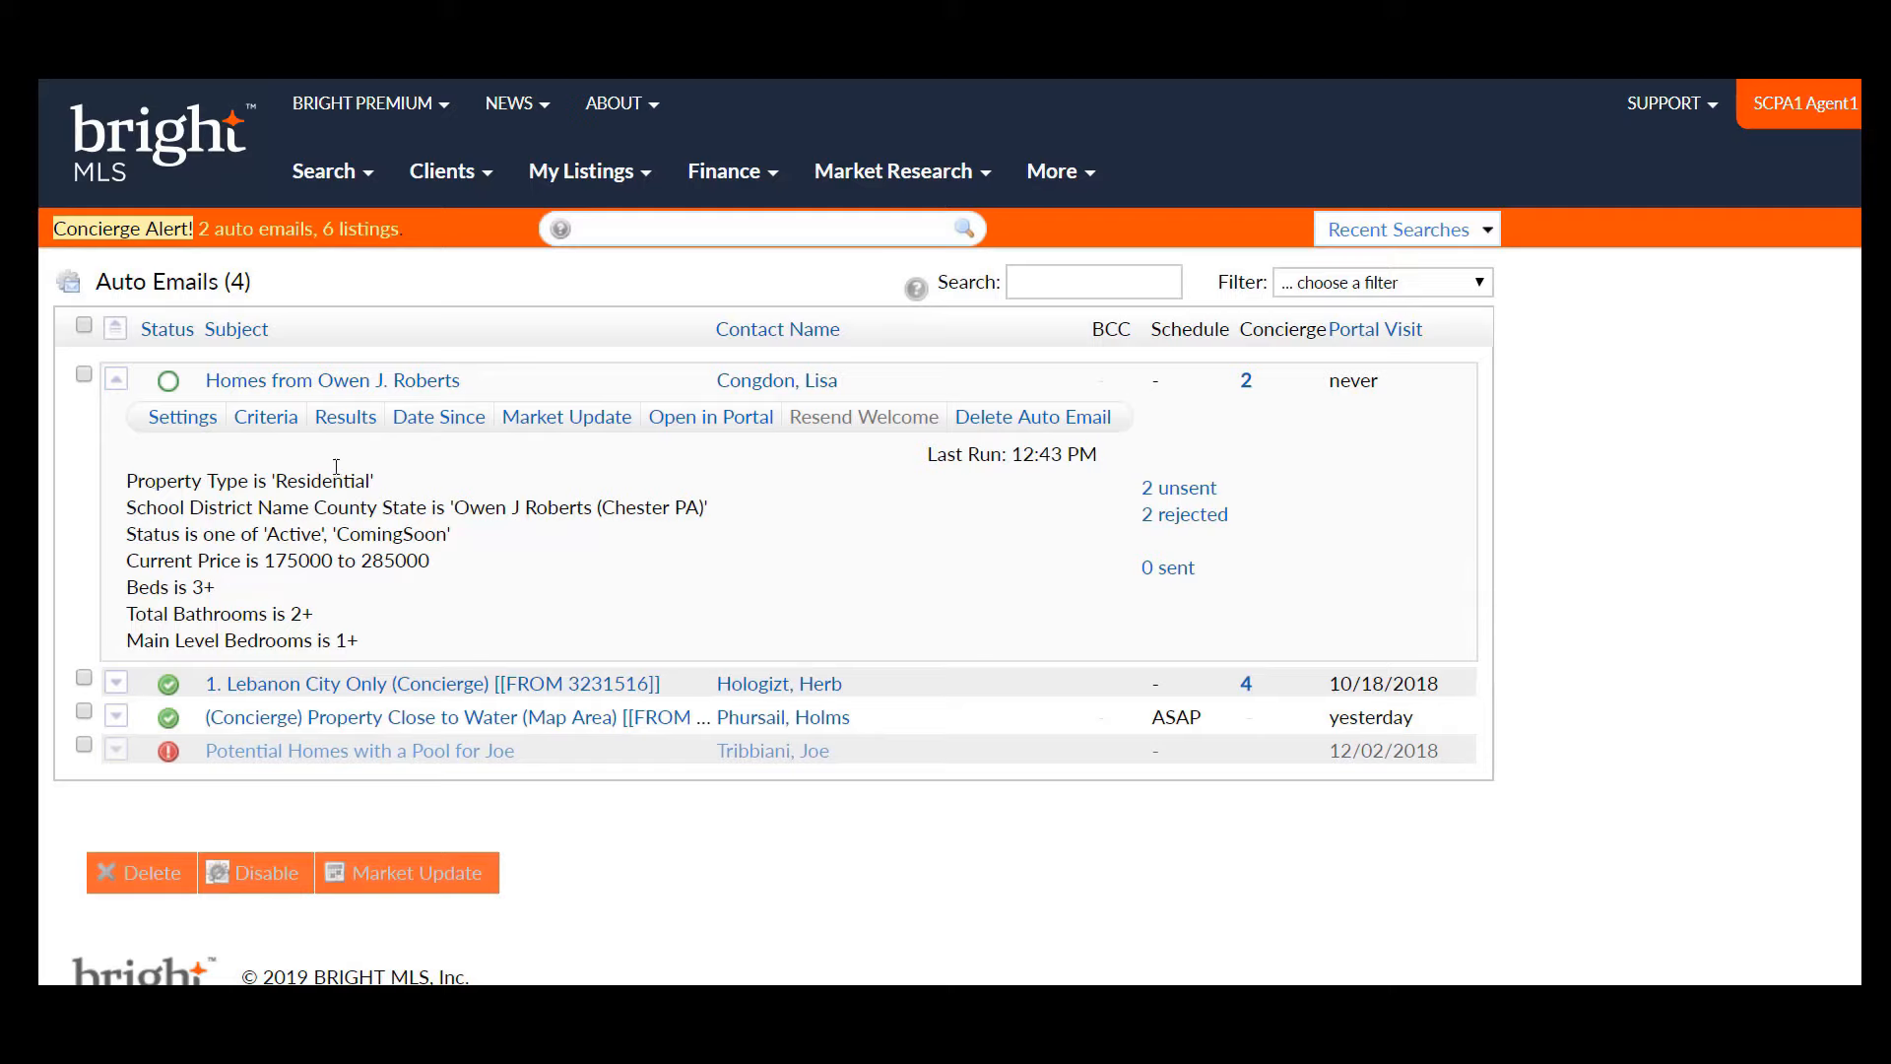
- Edit the first auto email's criteria, changing Price (000s) from 175-285 to 175-300
{"action": "left_click", "coordinate": [285, 430]}
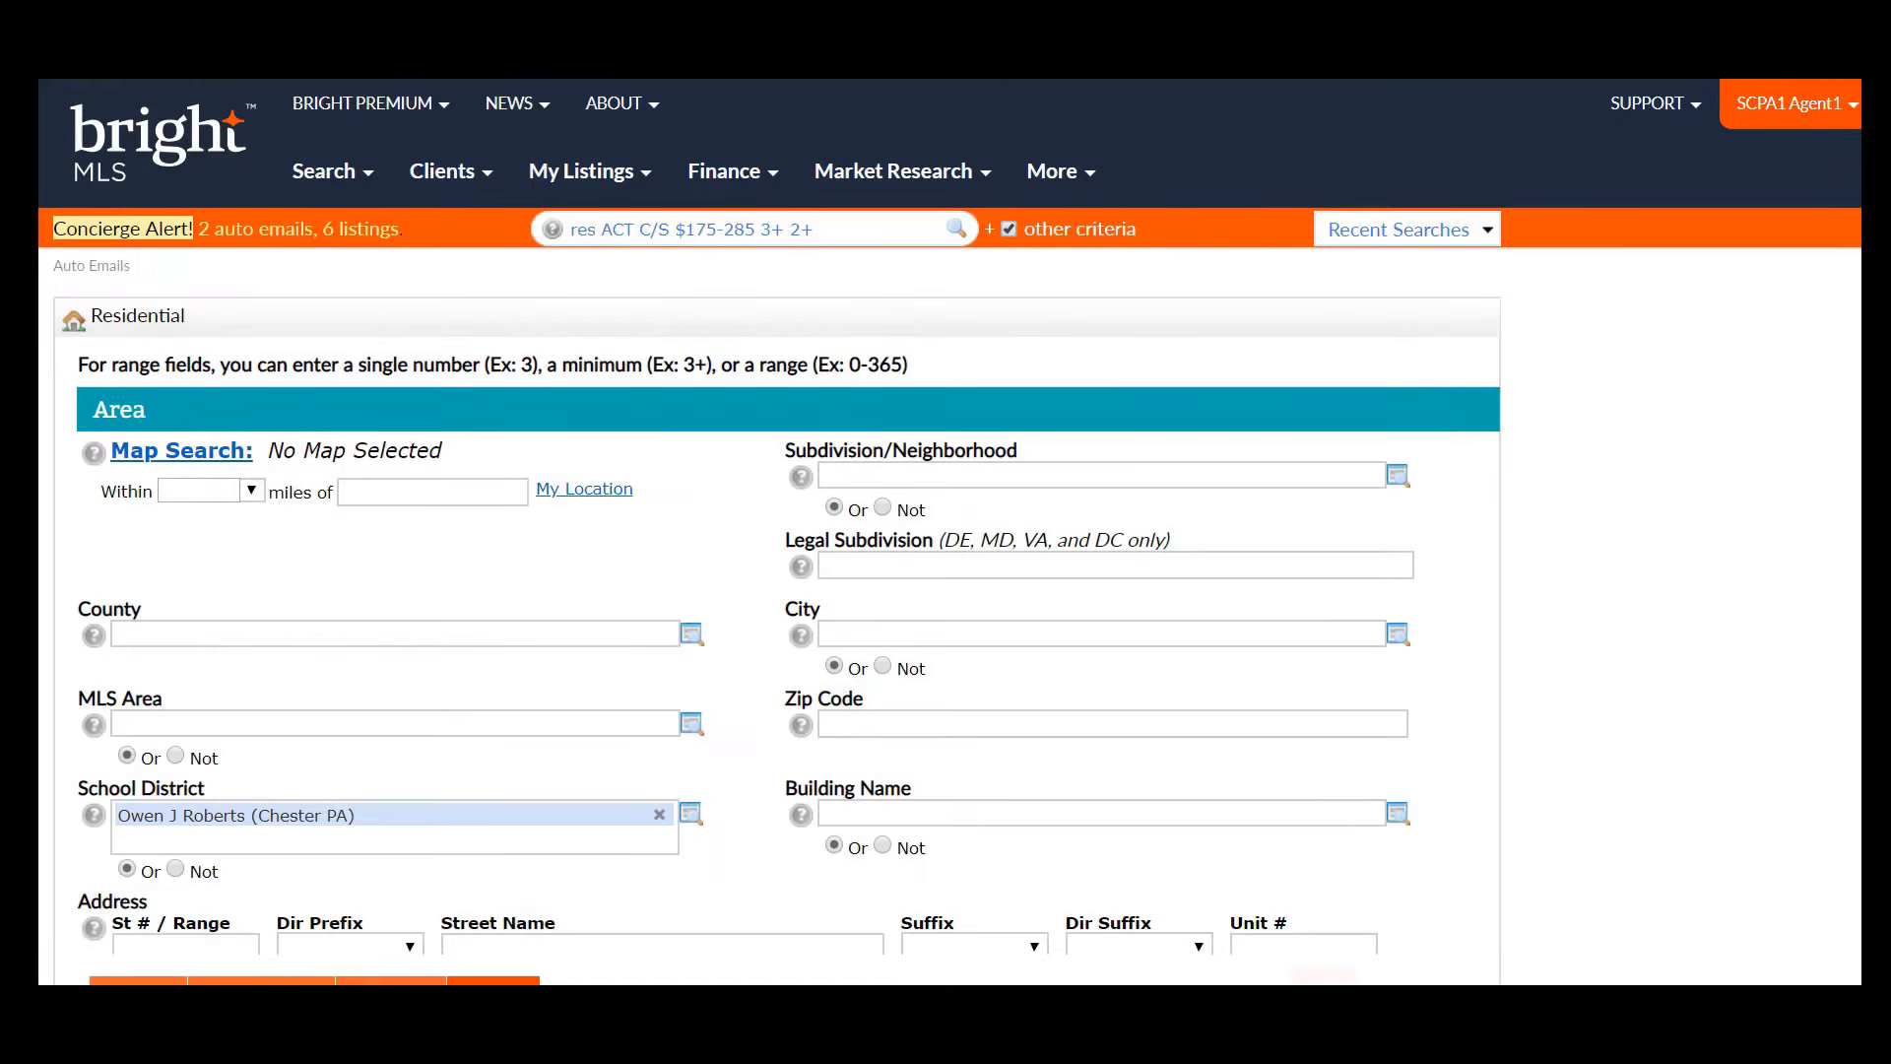
{"action": "scroll", "coordinate": [945, 532], "scroll_direction": "down", "scroll_amount": 3}
{"action": "scroll", "coordinate": [1330, 519], "scroll_direction": "down", "scroll_amount": 3}
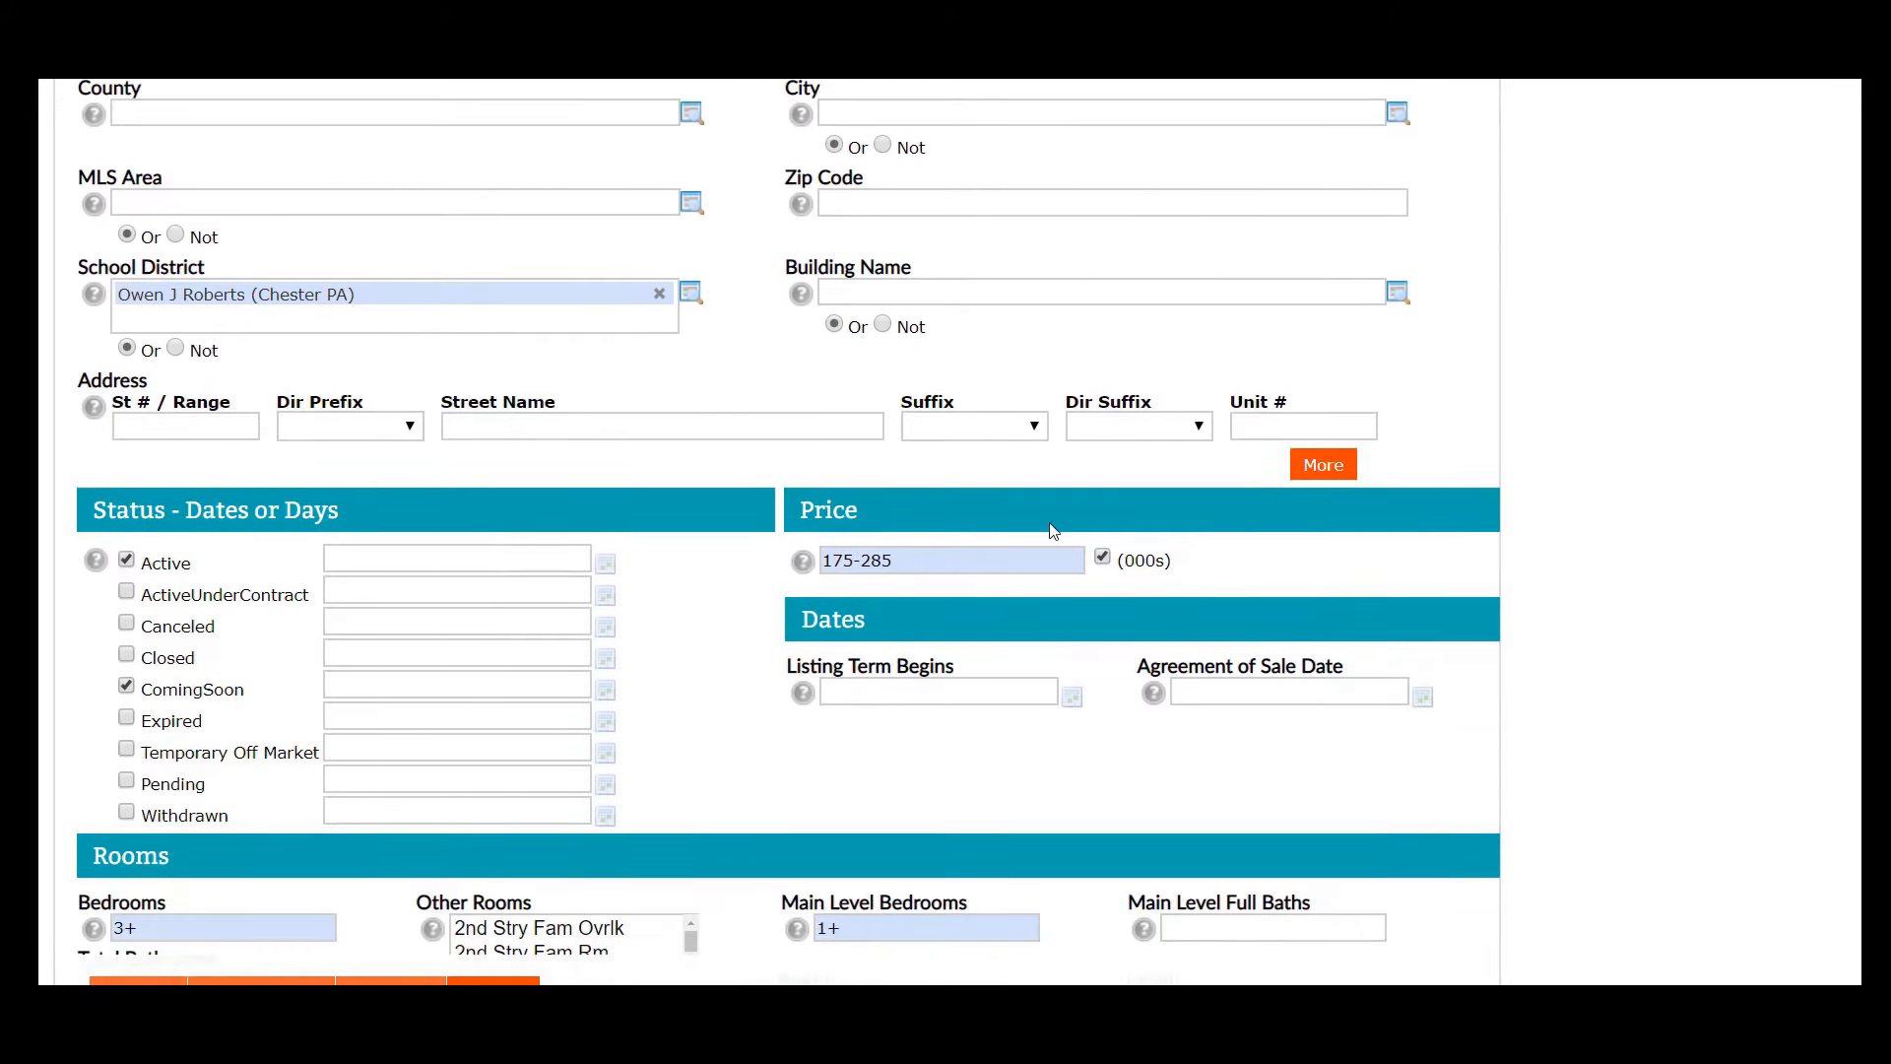
{"action": "left_click", "coordinate": [898, 562]}
{"action": "key", "text": "BackSpace"}
{"action": "key", "text": "BackSpace"}
{"action": "key", "text": "BackSpace"}
{"action": "type", "text": "3"}
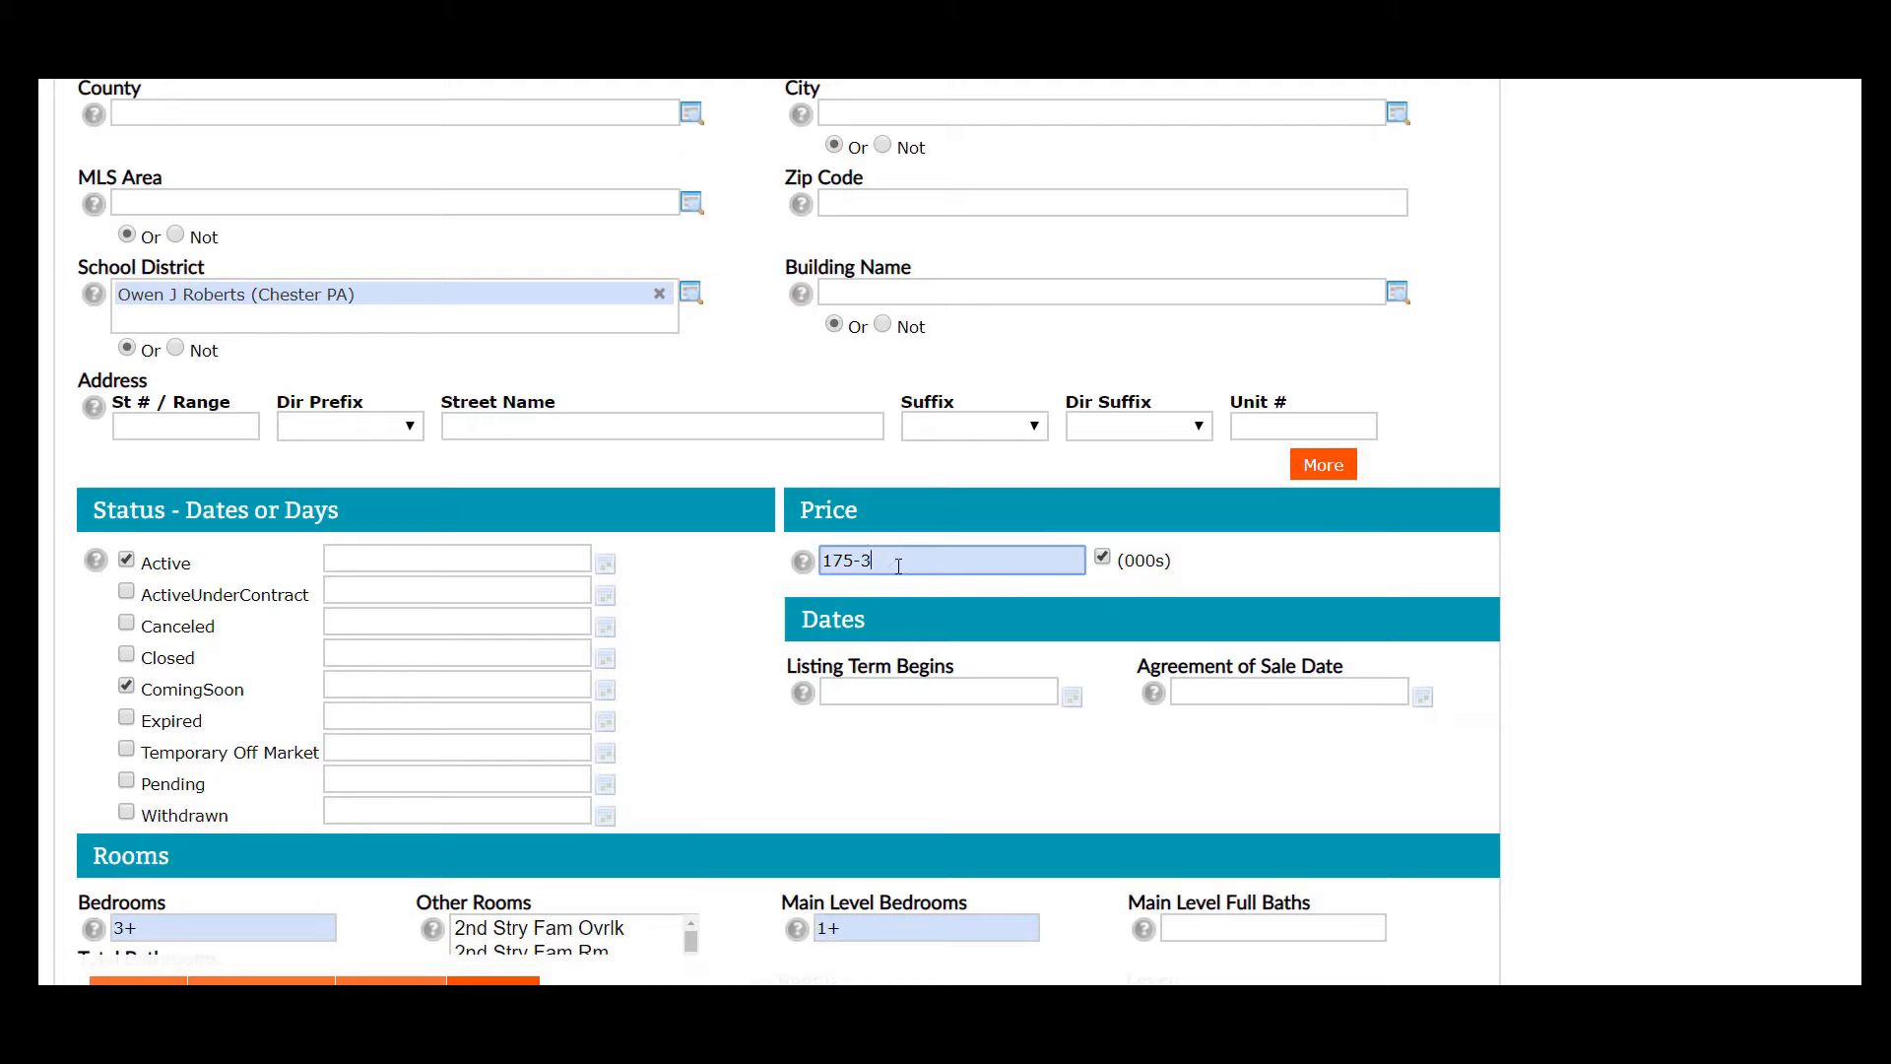
{"action": "type", "text": "00"}
{"action": "left_click", "coordinate": [493, 982]}
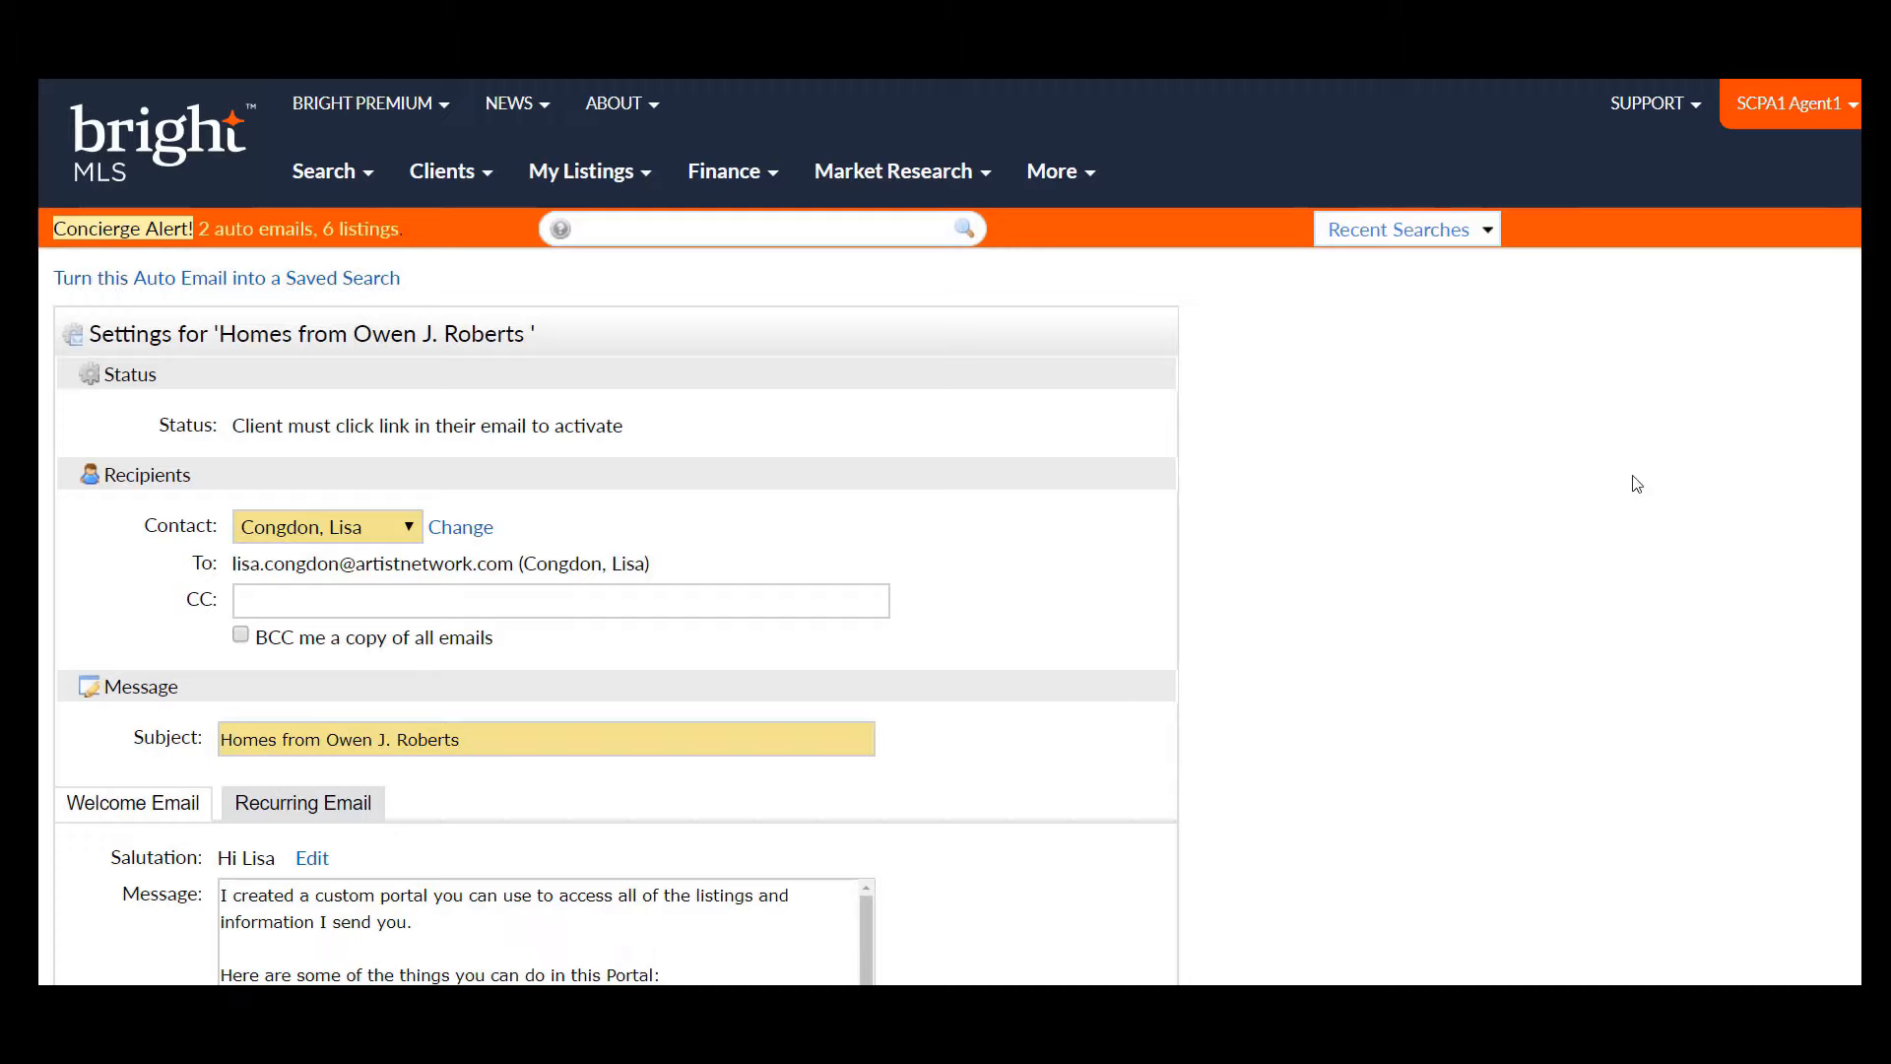
- Show the 'Homes from Owen J. Roberts' recurring email message and review its Current Price 175000–300000 criteria
{"action": "scroll", "coordinate": [949, 532], "scroll_direction": "down", "scroll_amount": 3}
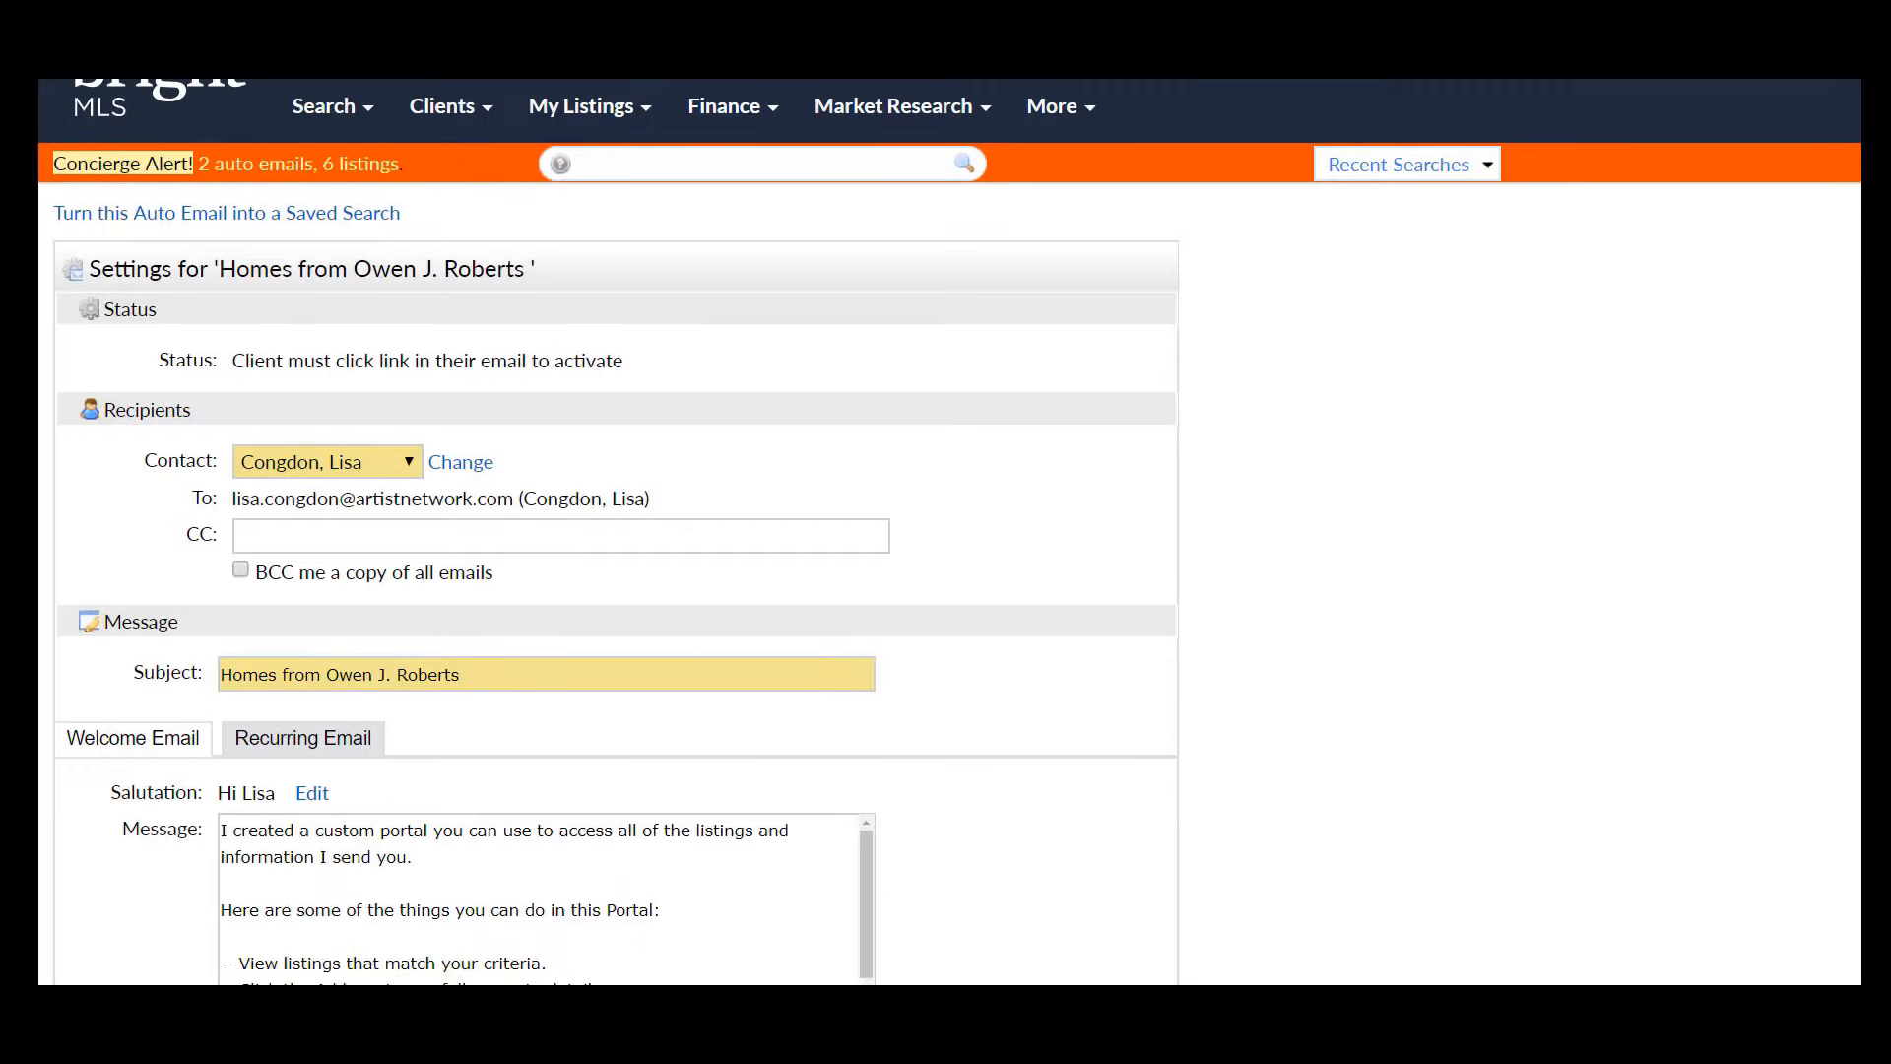
{"action": "scroll", "coordinate": [617, 532], "scroll_direction": "down", "scroll_amount": 1}
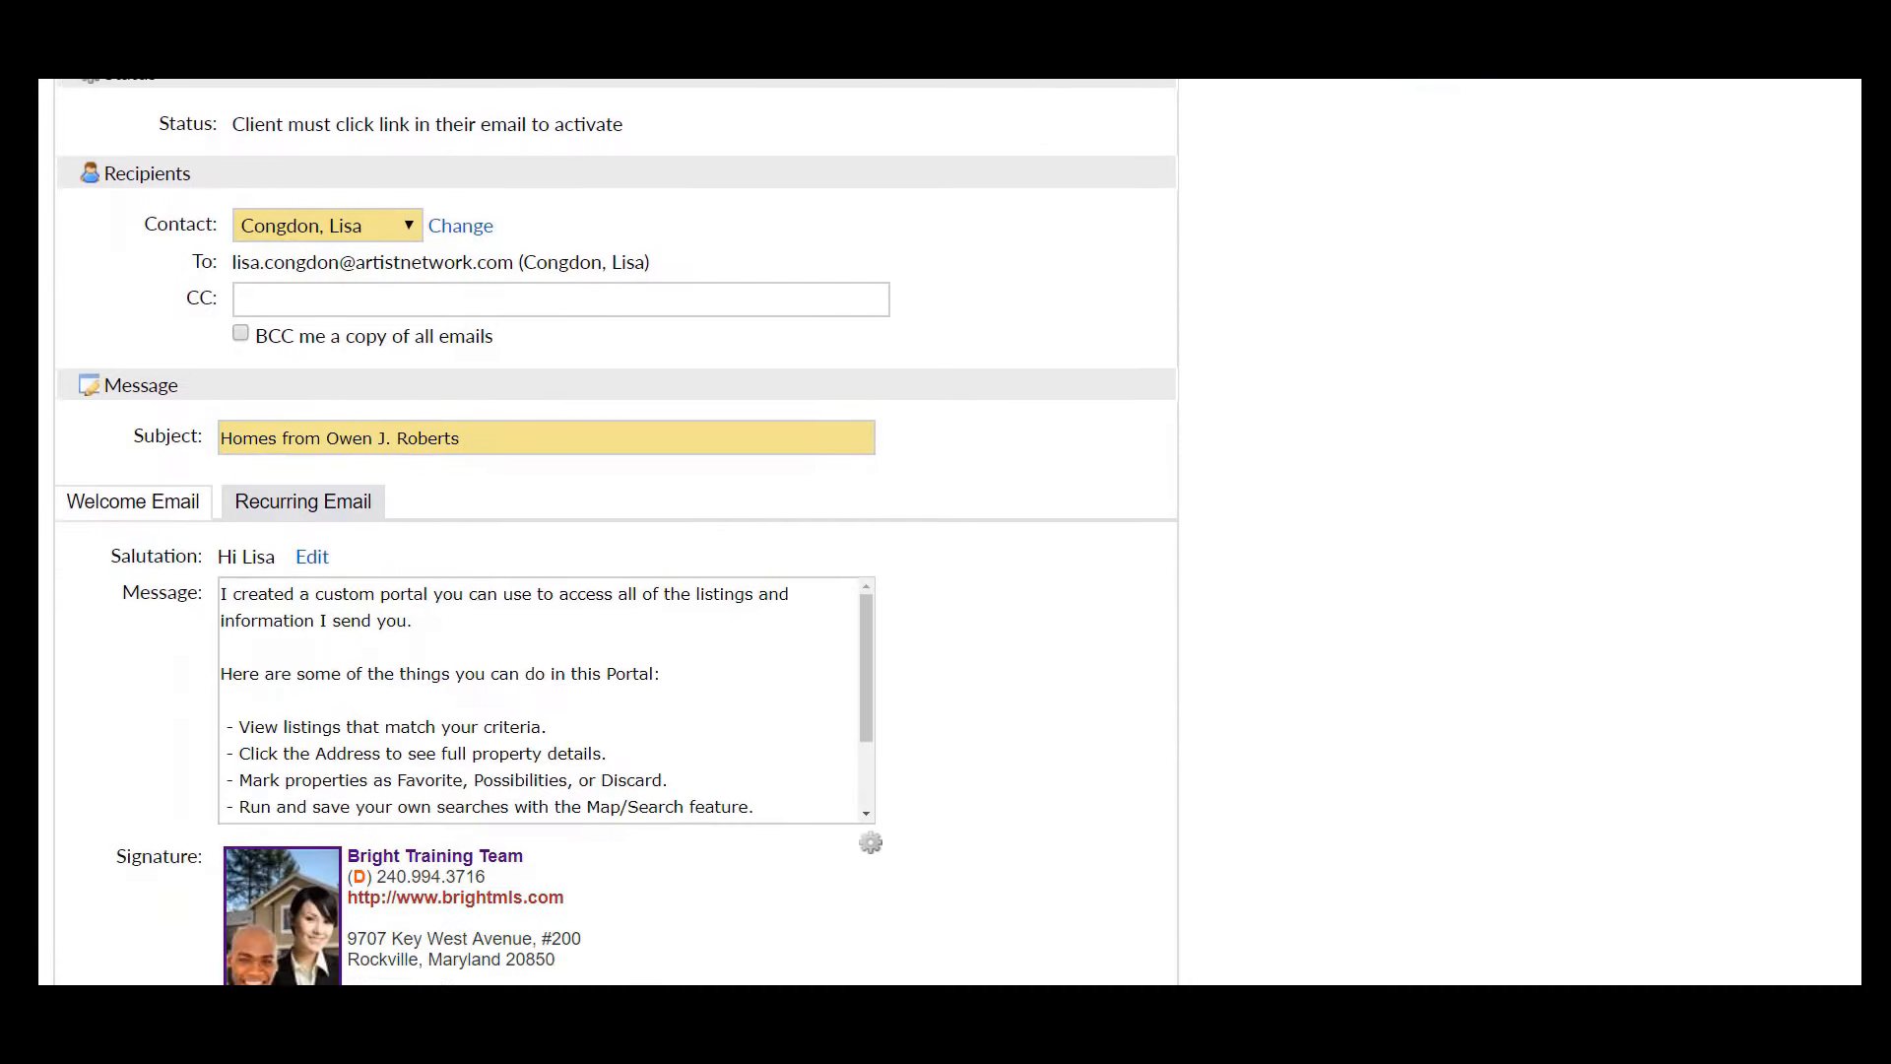
{"action": "scroll", "coordinate": [617, 532], "scroll_direction": "down", "scroll_amount": 1}
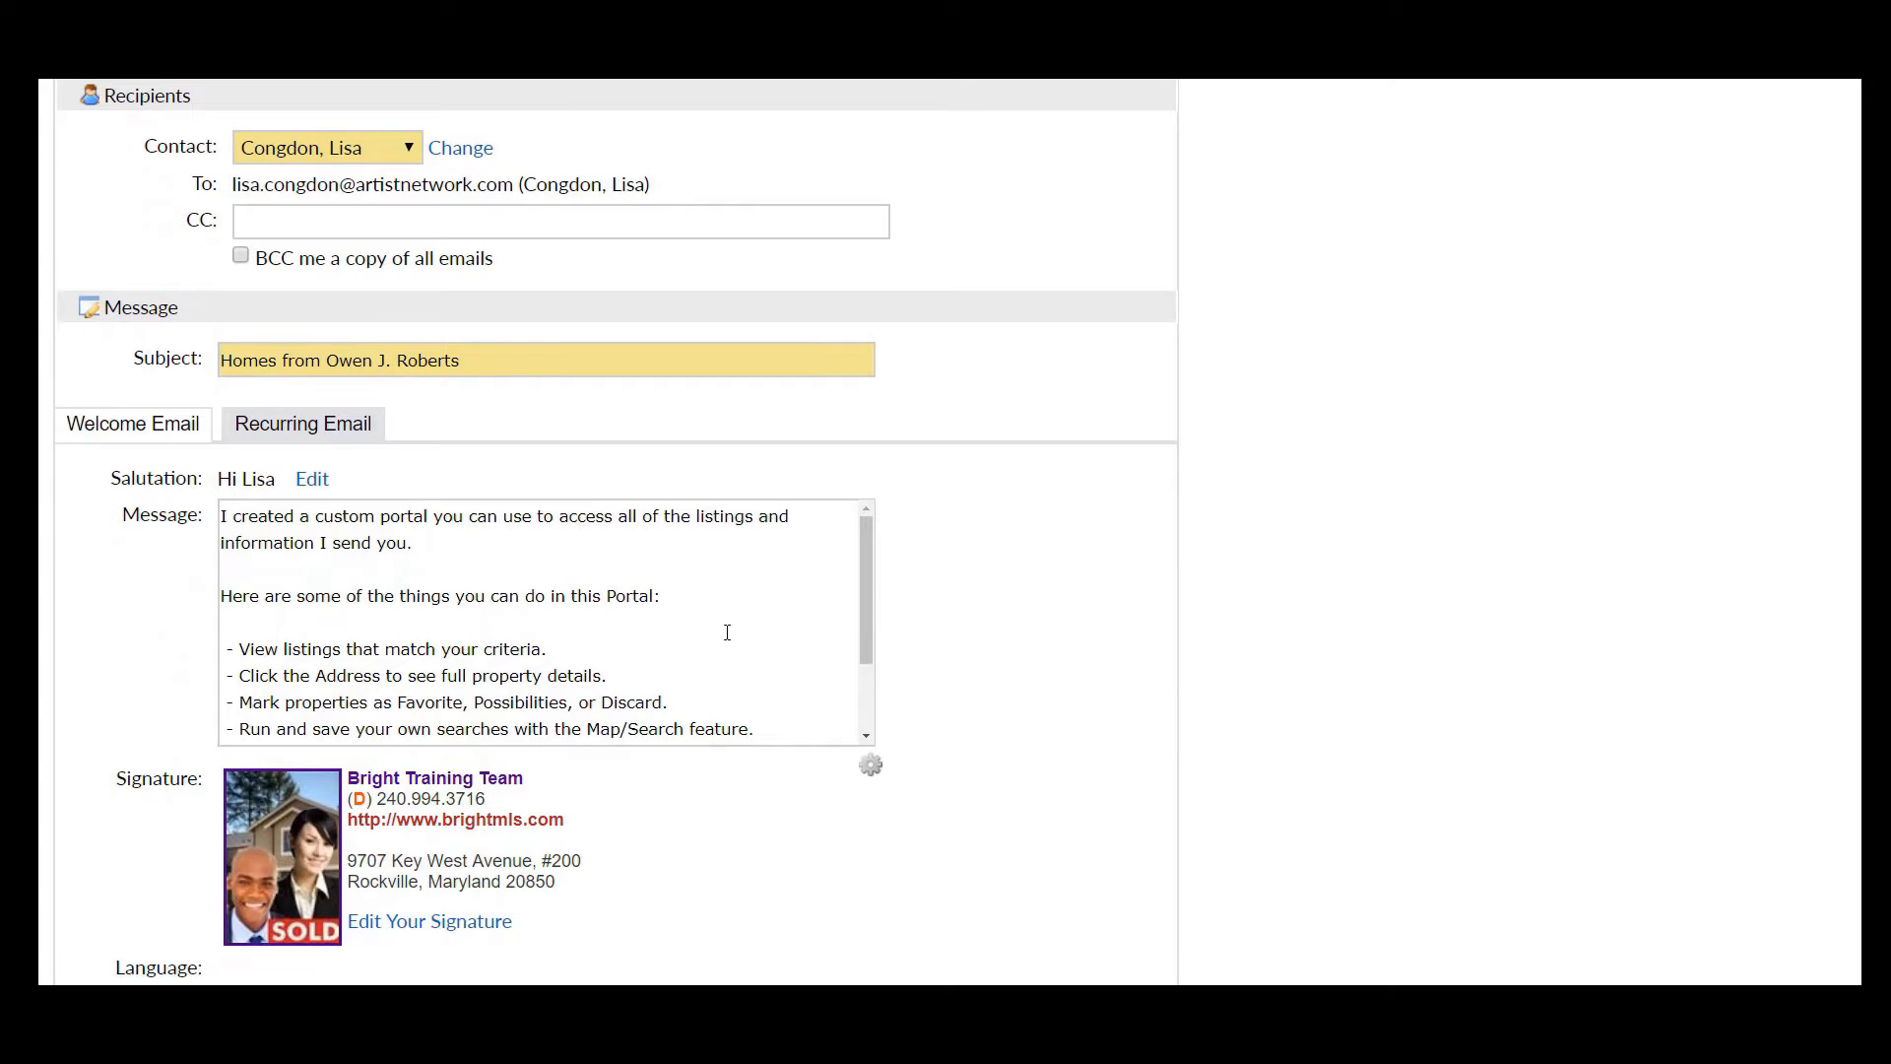
{"action": "left_click", "coordinate": [332, 436]}
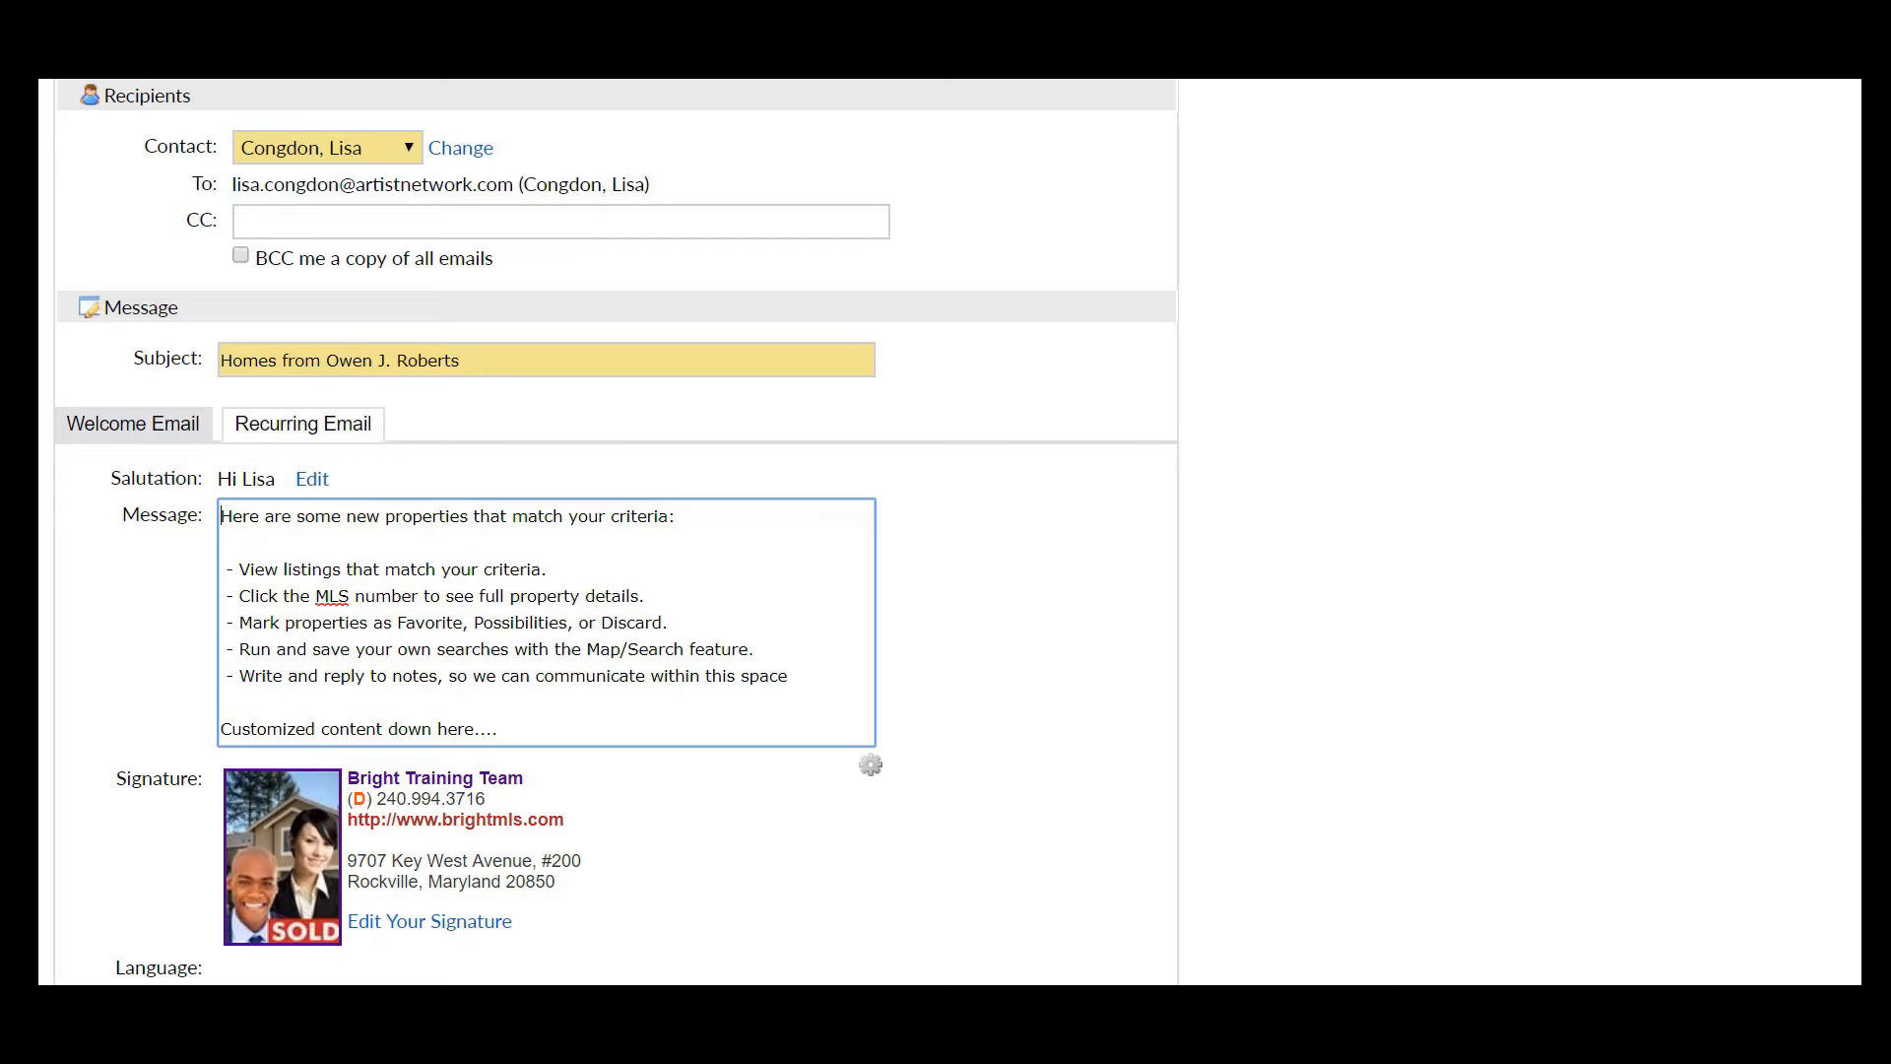
{"action": "scroll", "coordinate": [617, 532], "scroll_direction": "down", "scroll_amount": 7}
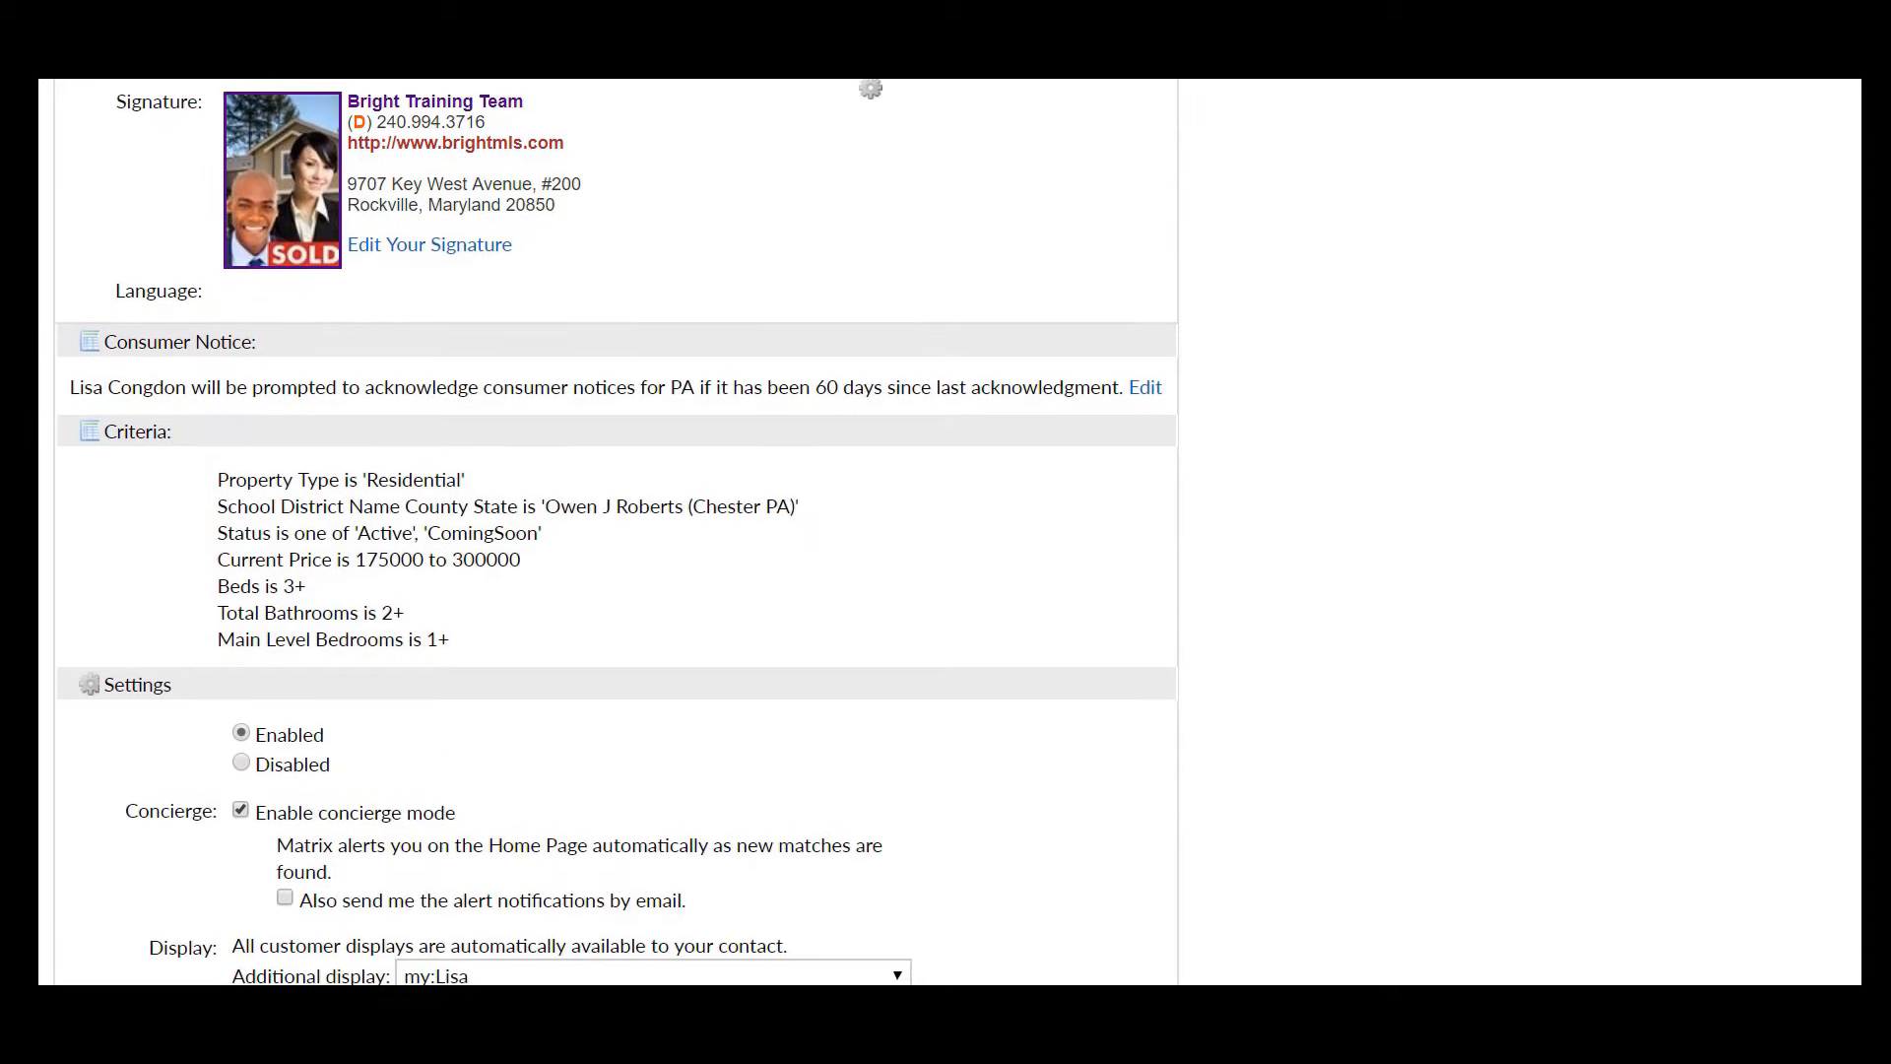
{"action": "scroll", "coordinate": [617, 532], "scroll_direction": "down", "scroll_amount": 3}
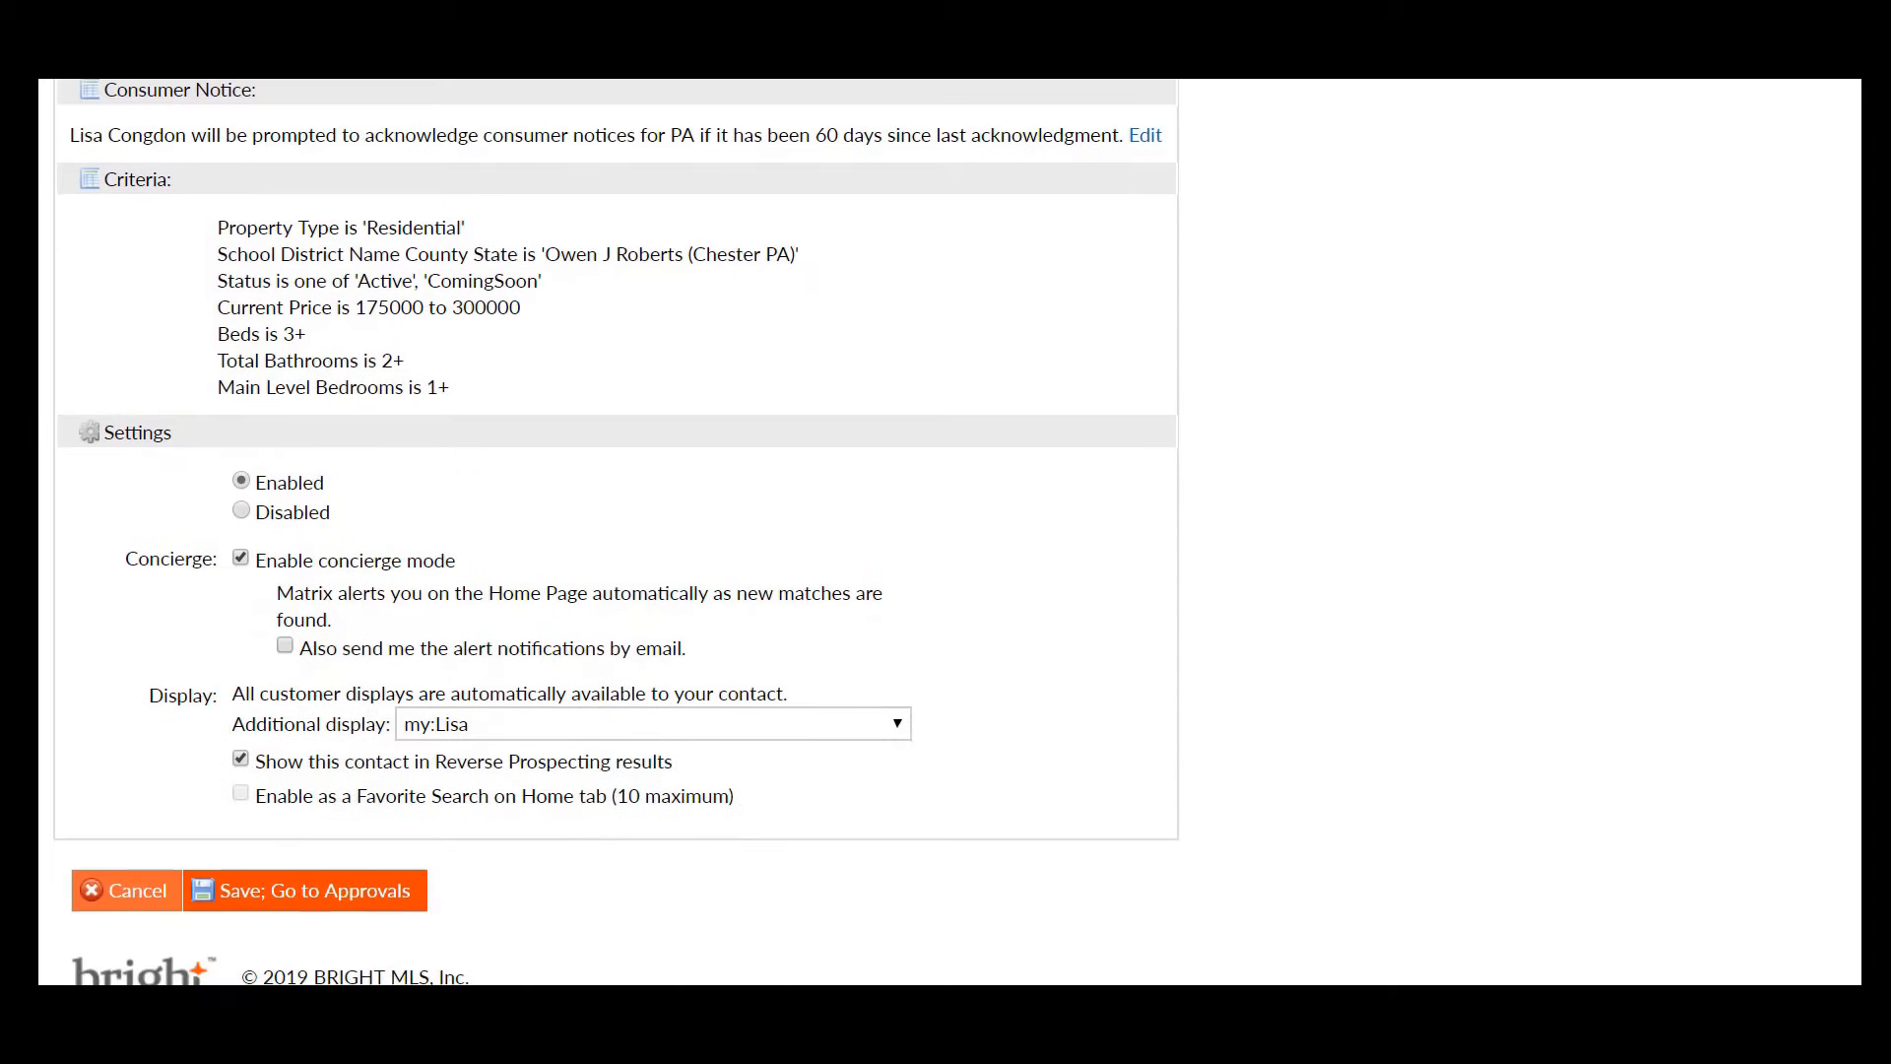
- Save the auto email, then expand the 'Homes from Owen J. Roberts' row in the Auto Emails list
{"action": "left_click", "coordinate": [316, 892]}
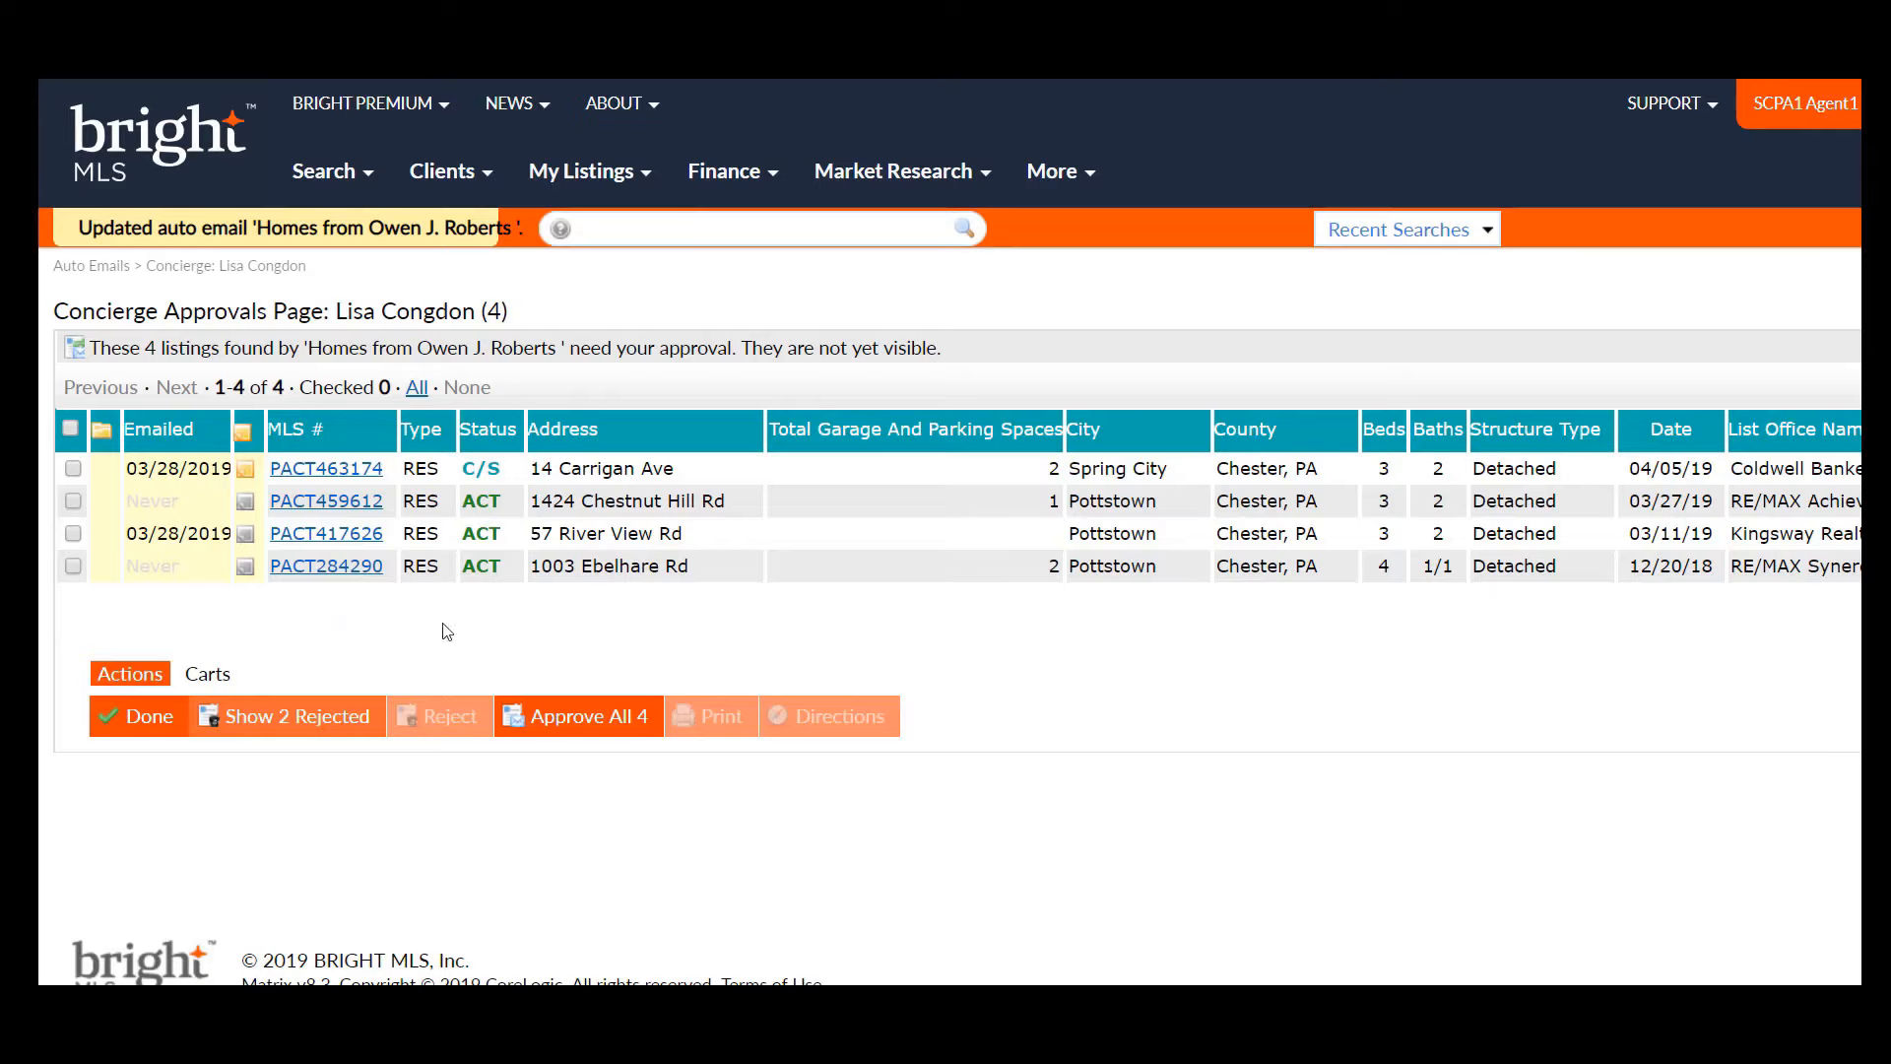
{"action": "left_click", "coordinate": [449, 176]}
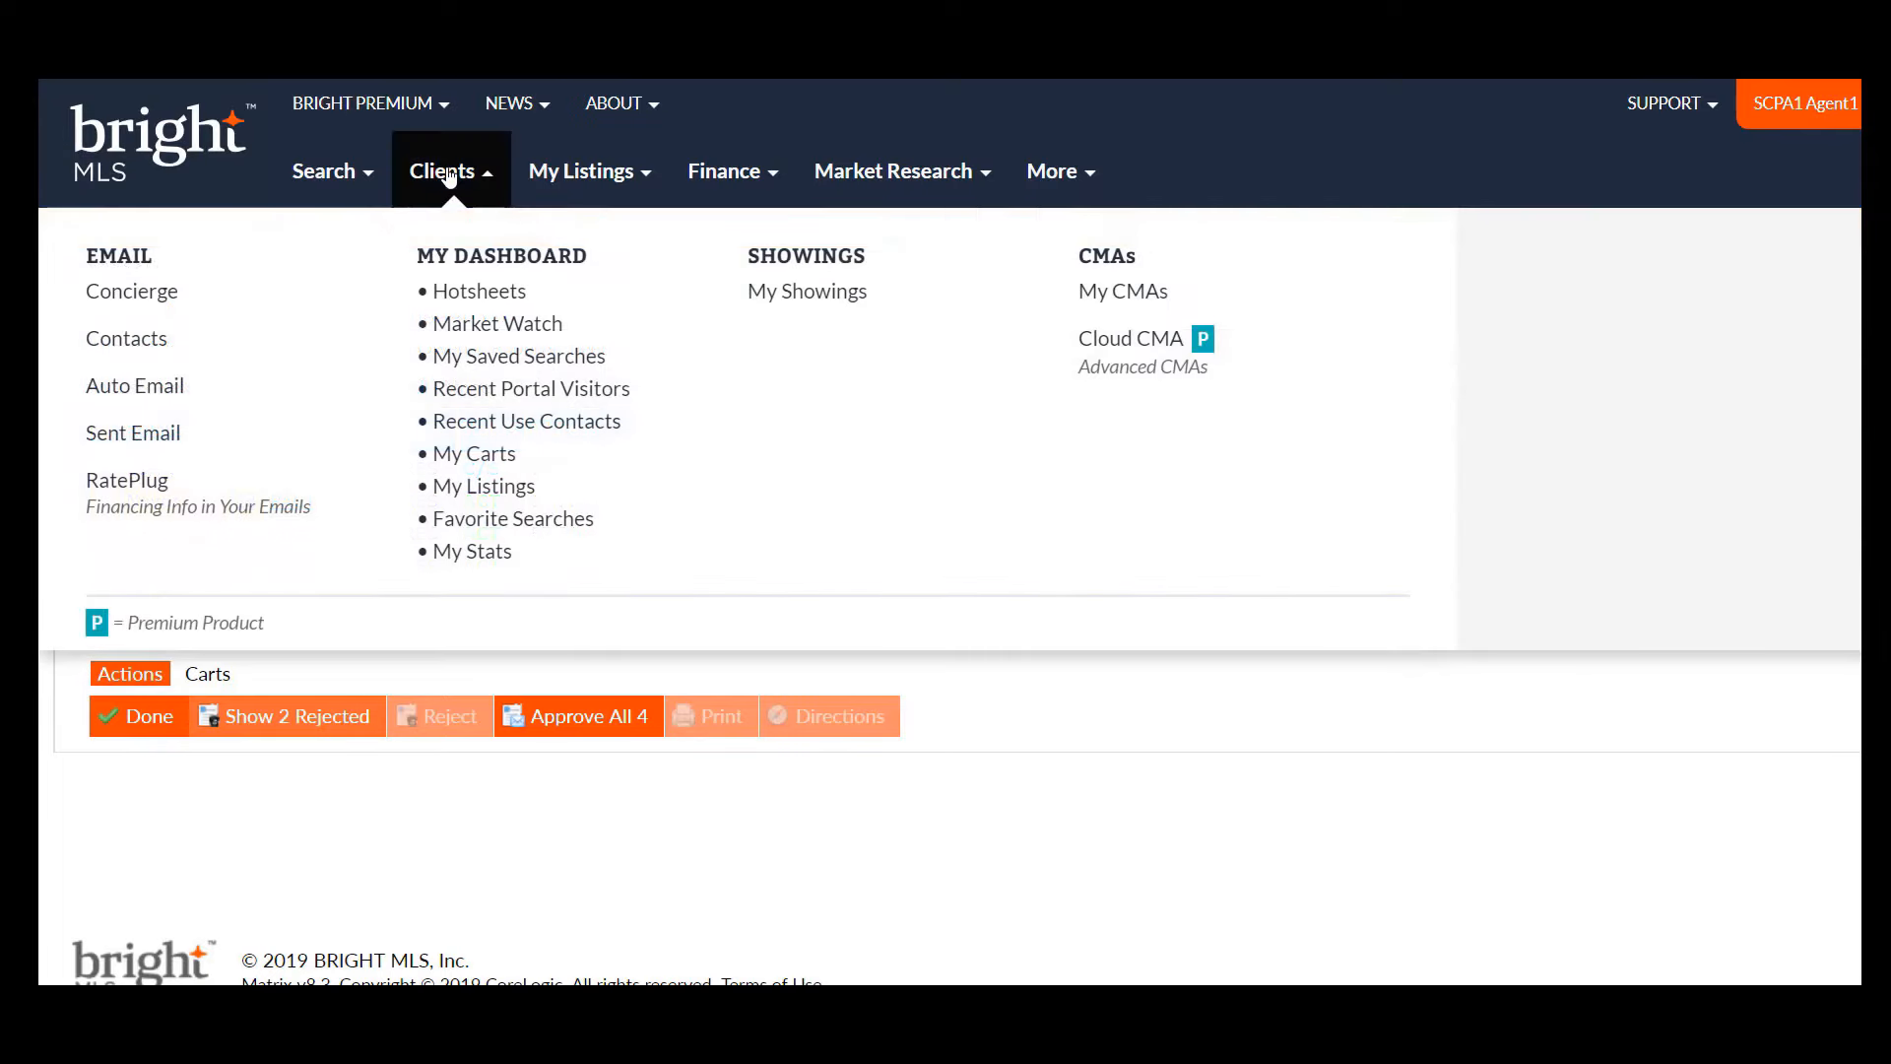
{"action": "left_click", "coordinate": [154, 391]}
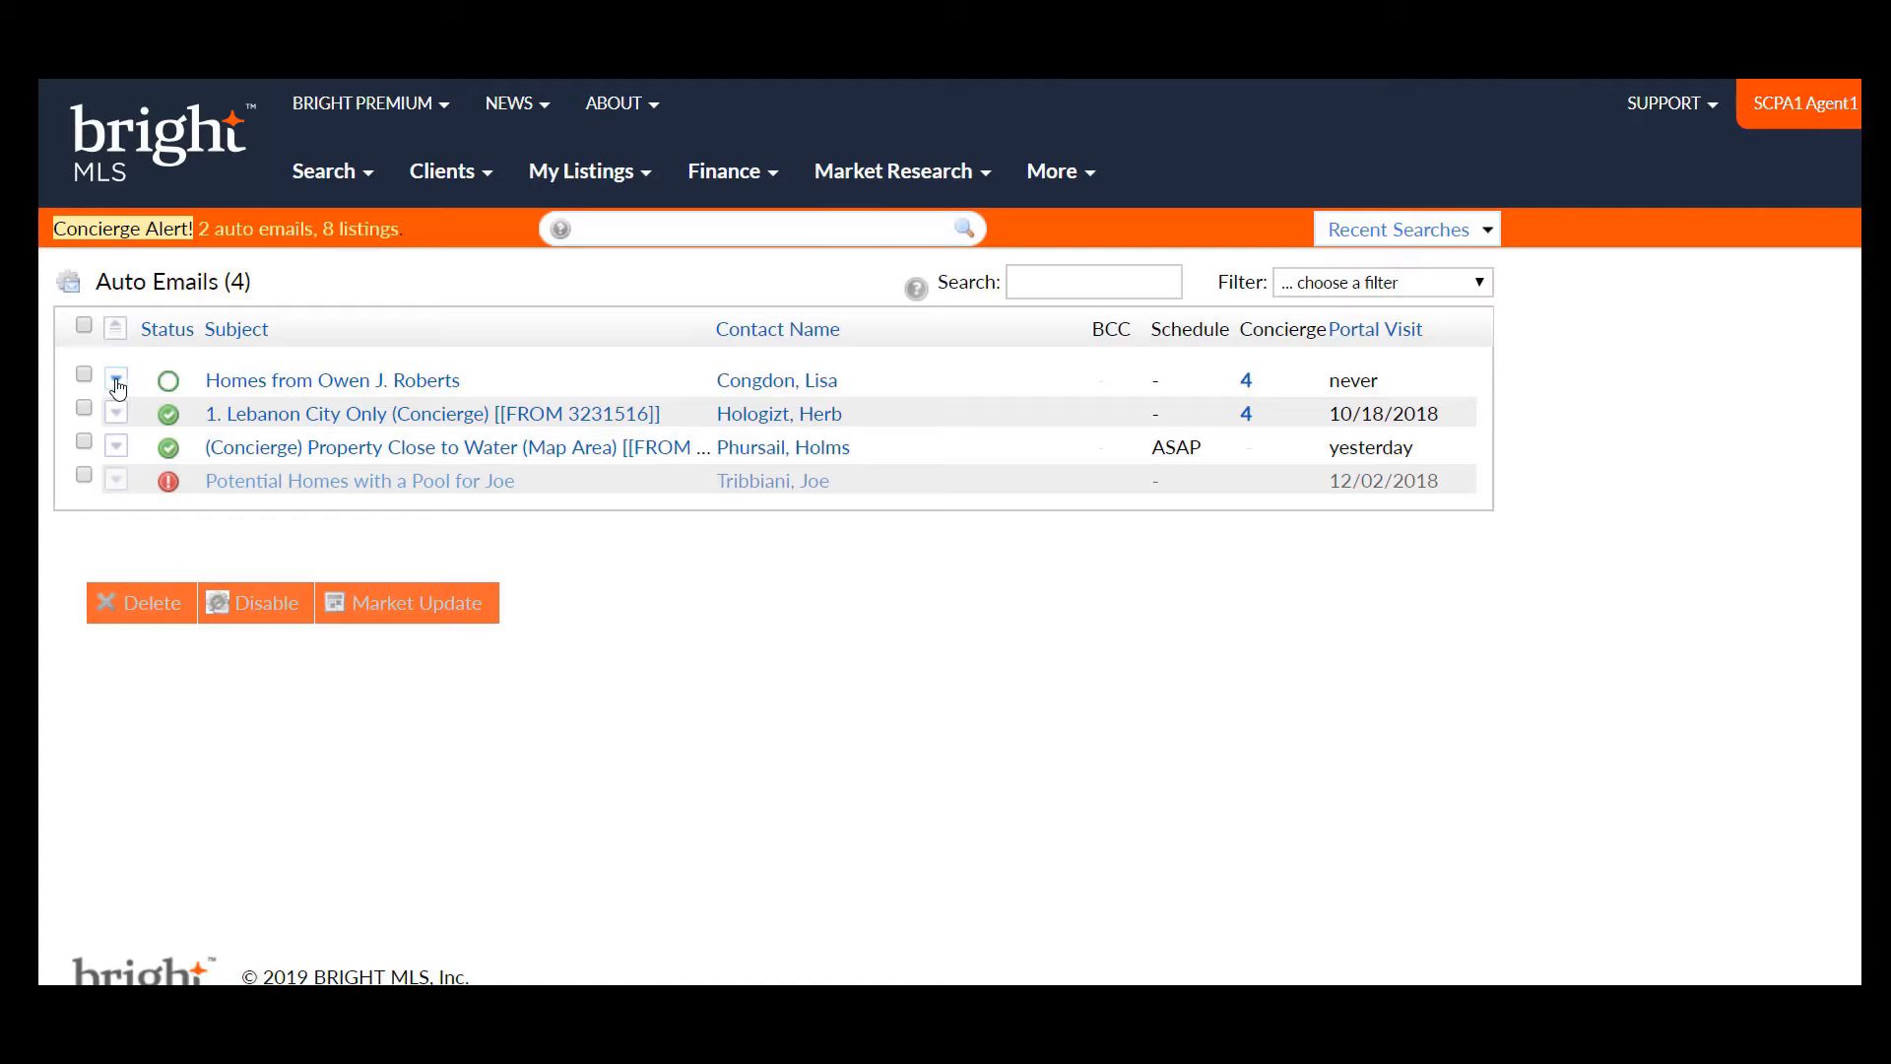
{"action": "left_click", "coordinate": [116, 384]}
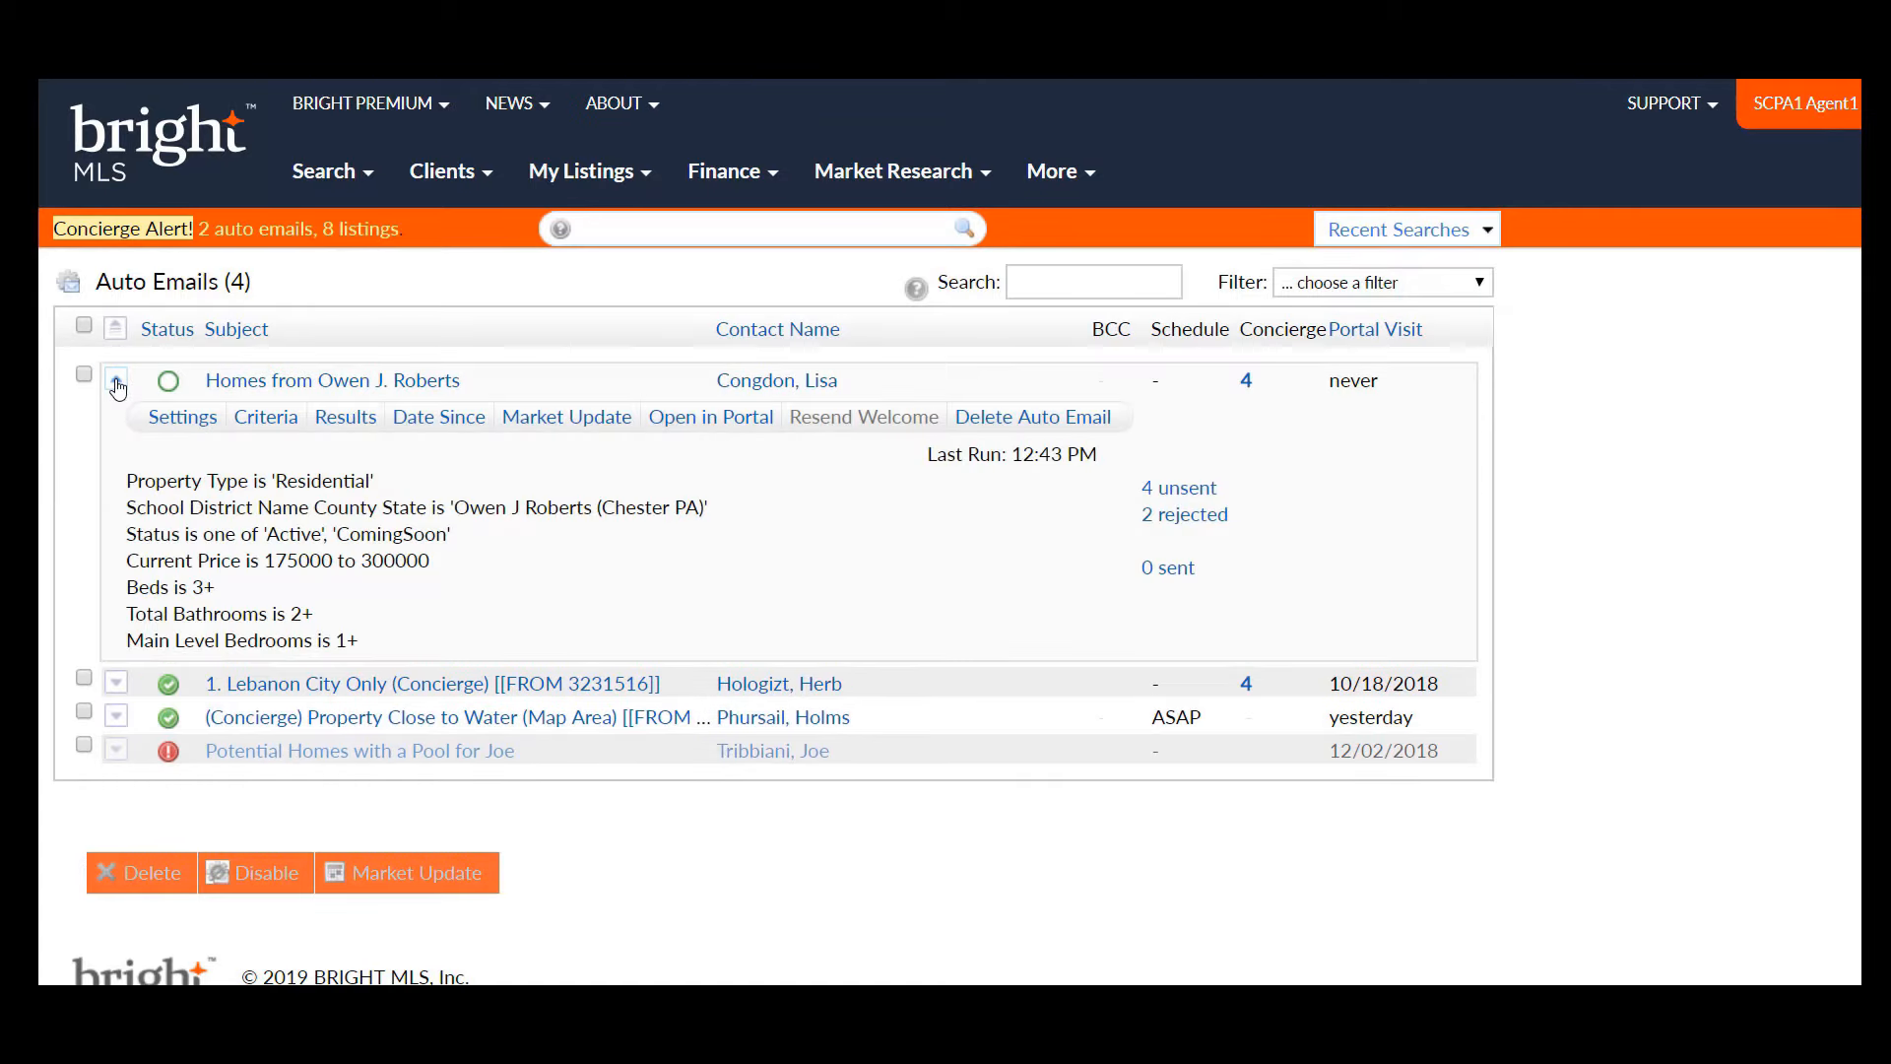
- Open the 'Homes from Owen J. Roberts' auto email settings and scroll to its concierge options
{"action": "left_click", "coordinate": [180, 422]}
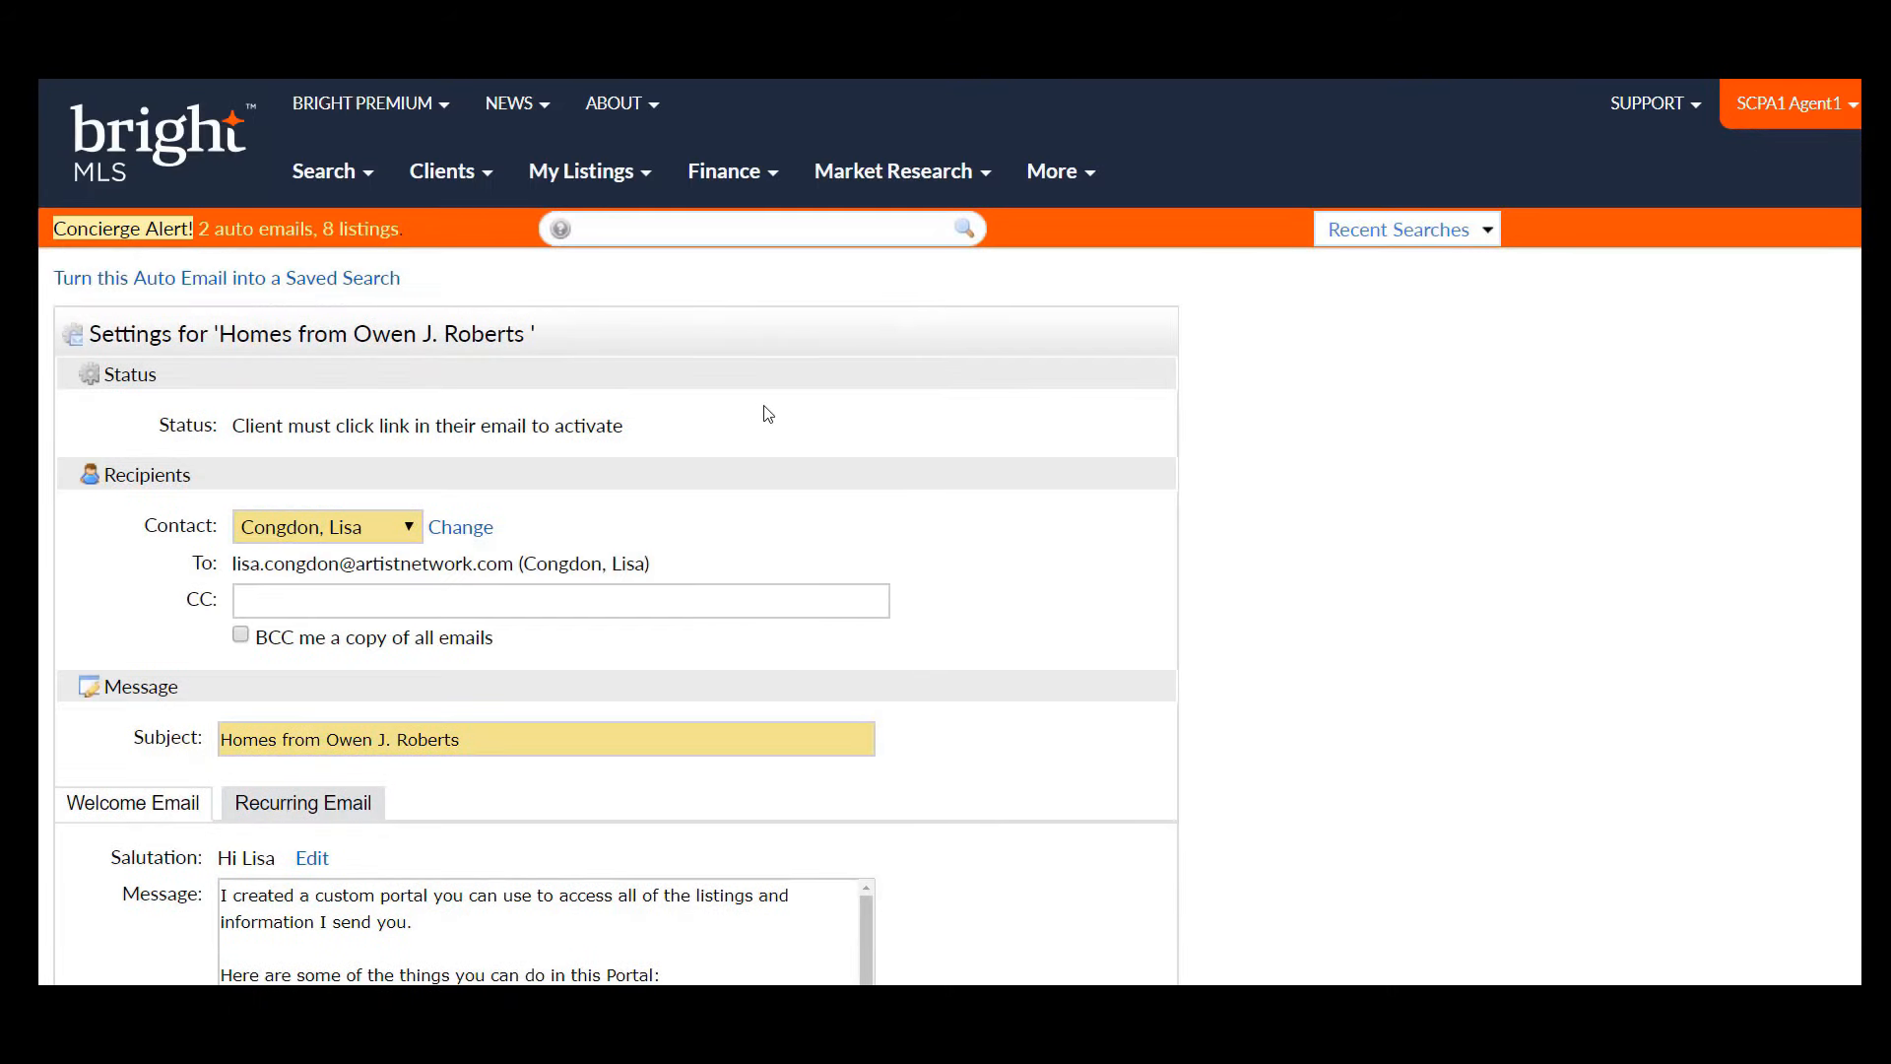
{"action": "scroll", "coordinate": [946, 532], "scroll_direction": "down", "scroll_amount": 4}
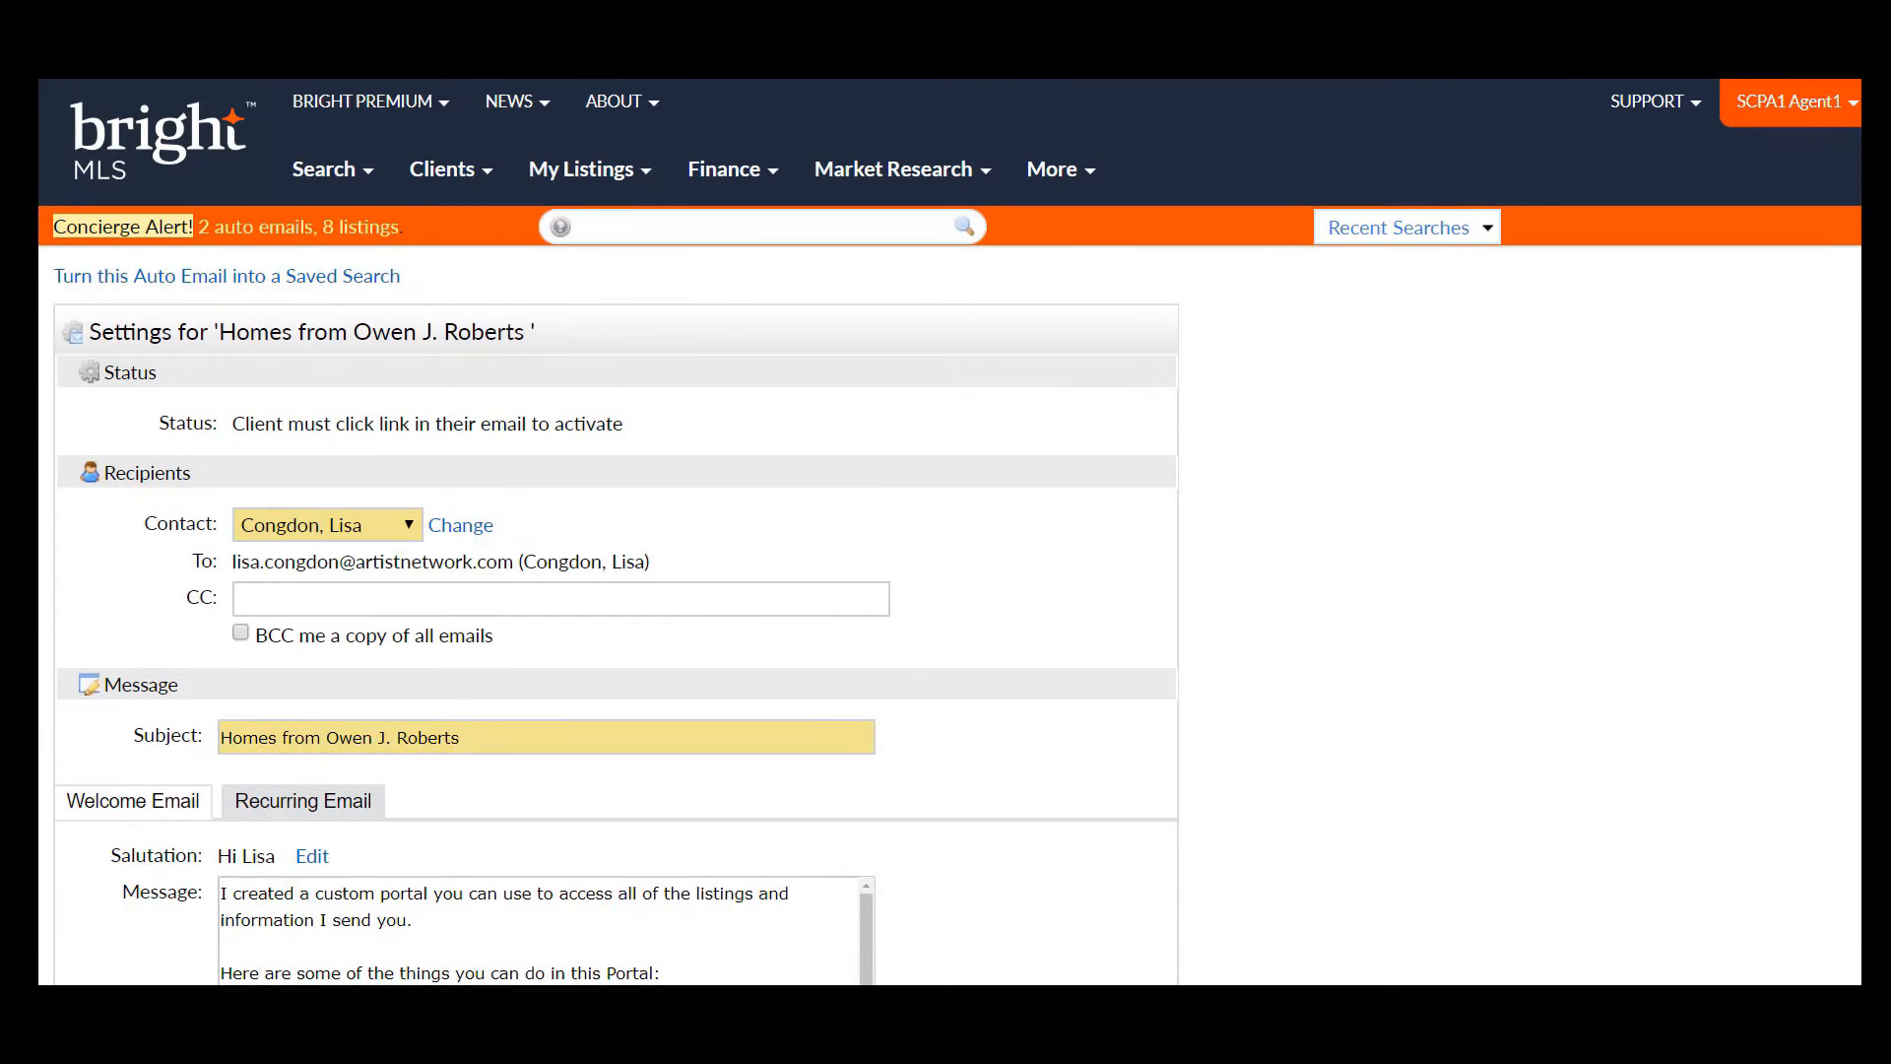
{"action": "scroll", "coordinate": [617, 532], "scroll_direction": "down", "scroll_amount": 5}
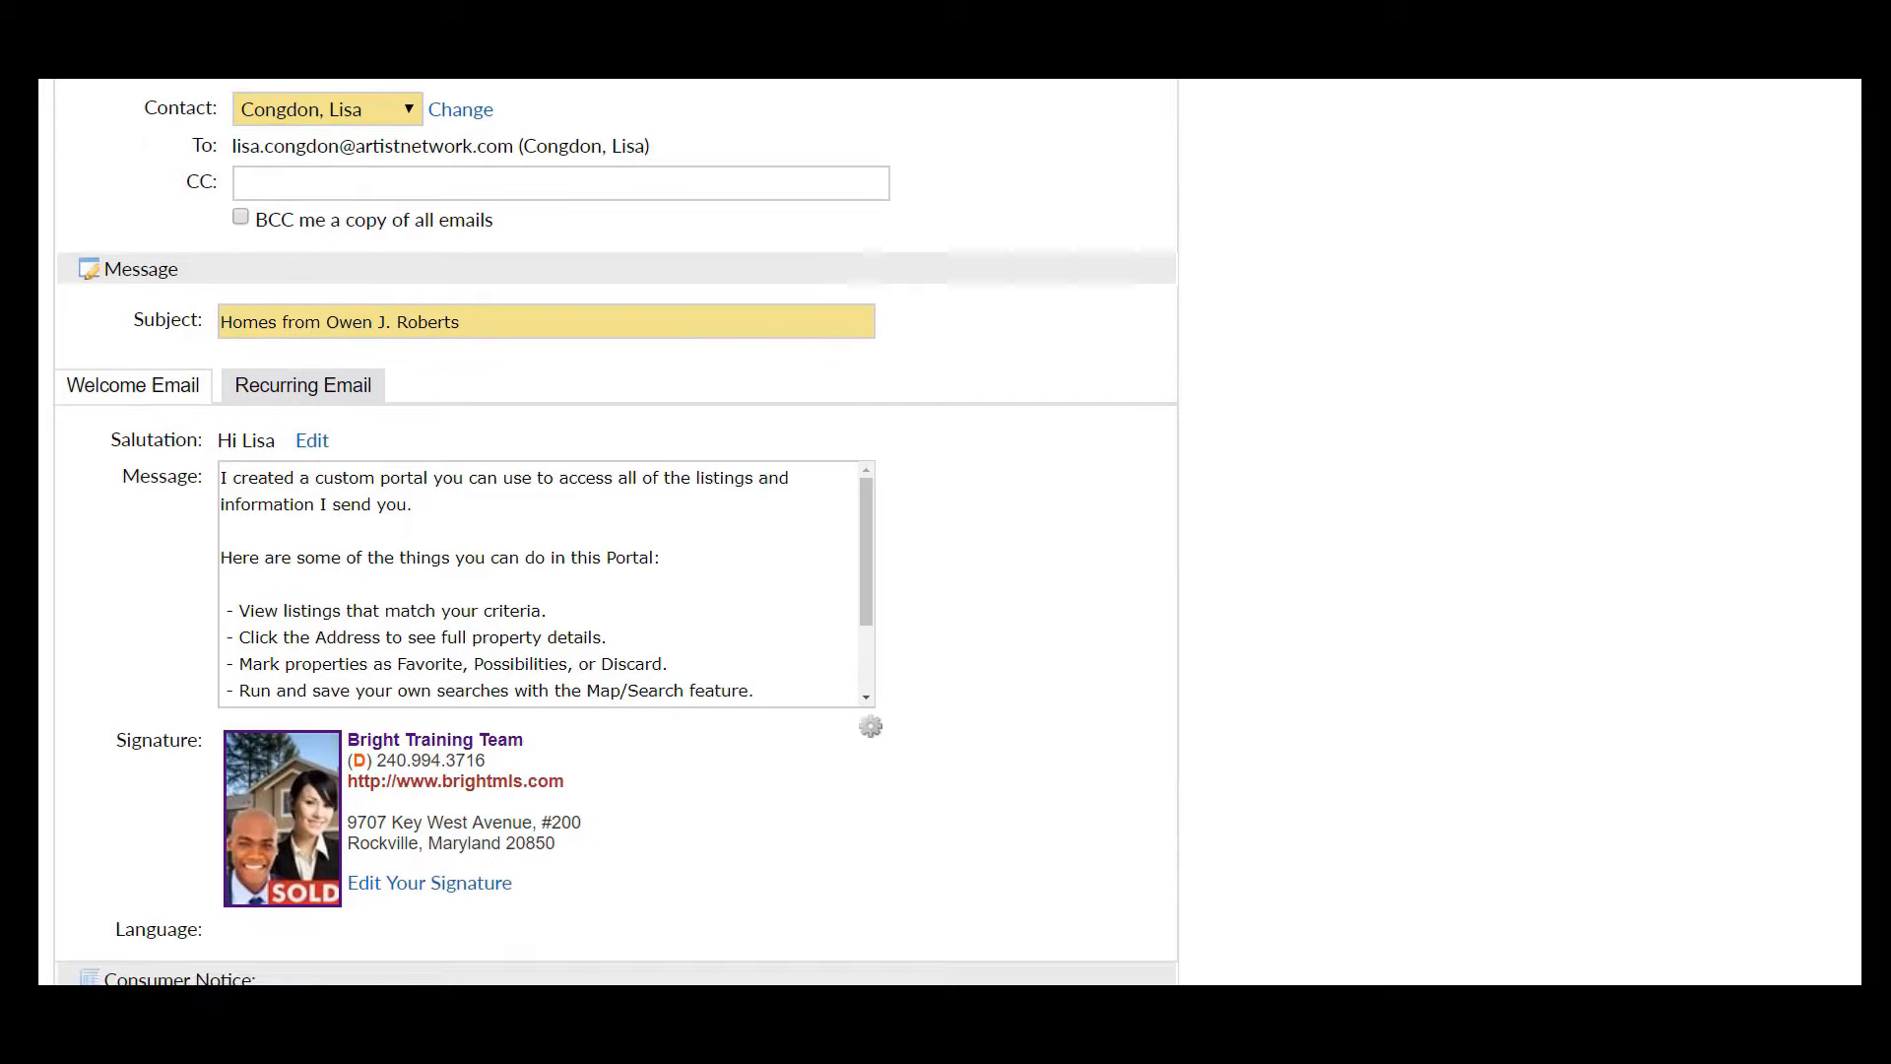
{"action": "scroll", "coordinate": [617, 532], "scroll_direction": "down", "scroll_amount": 4}
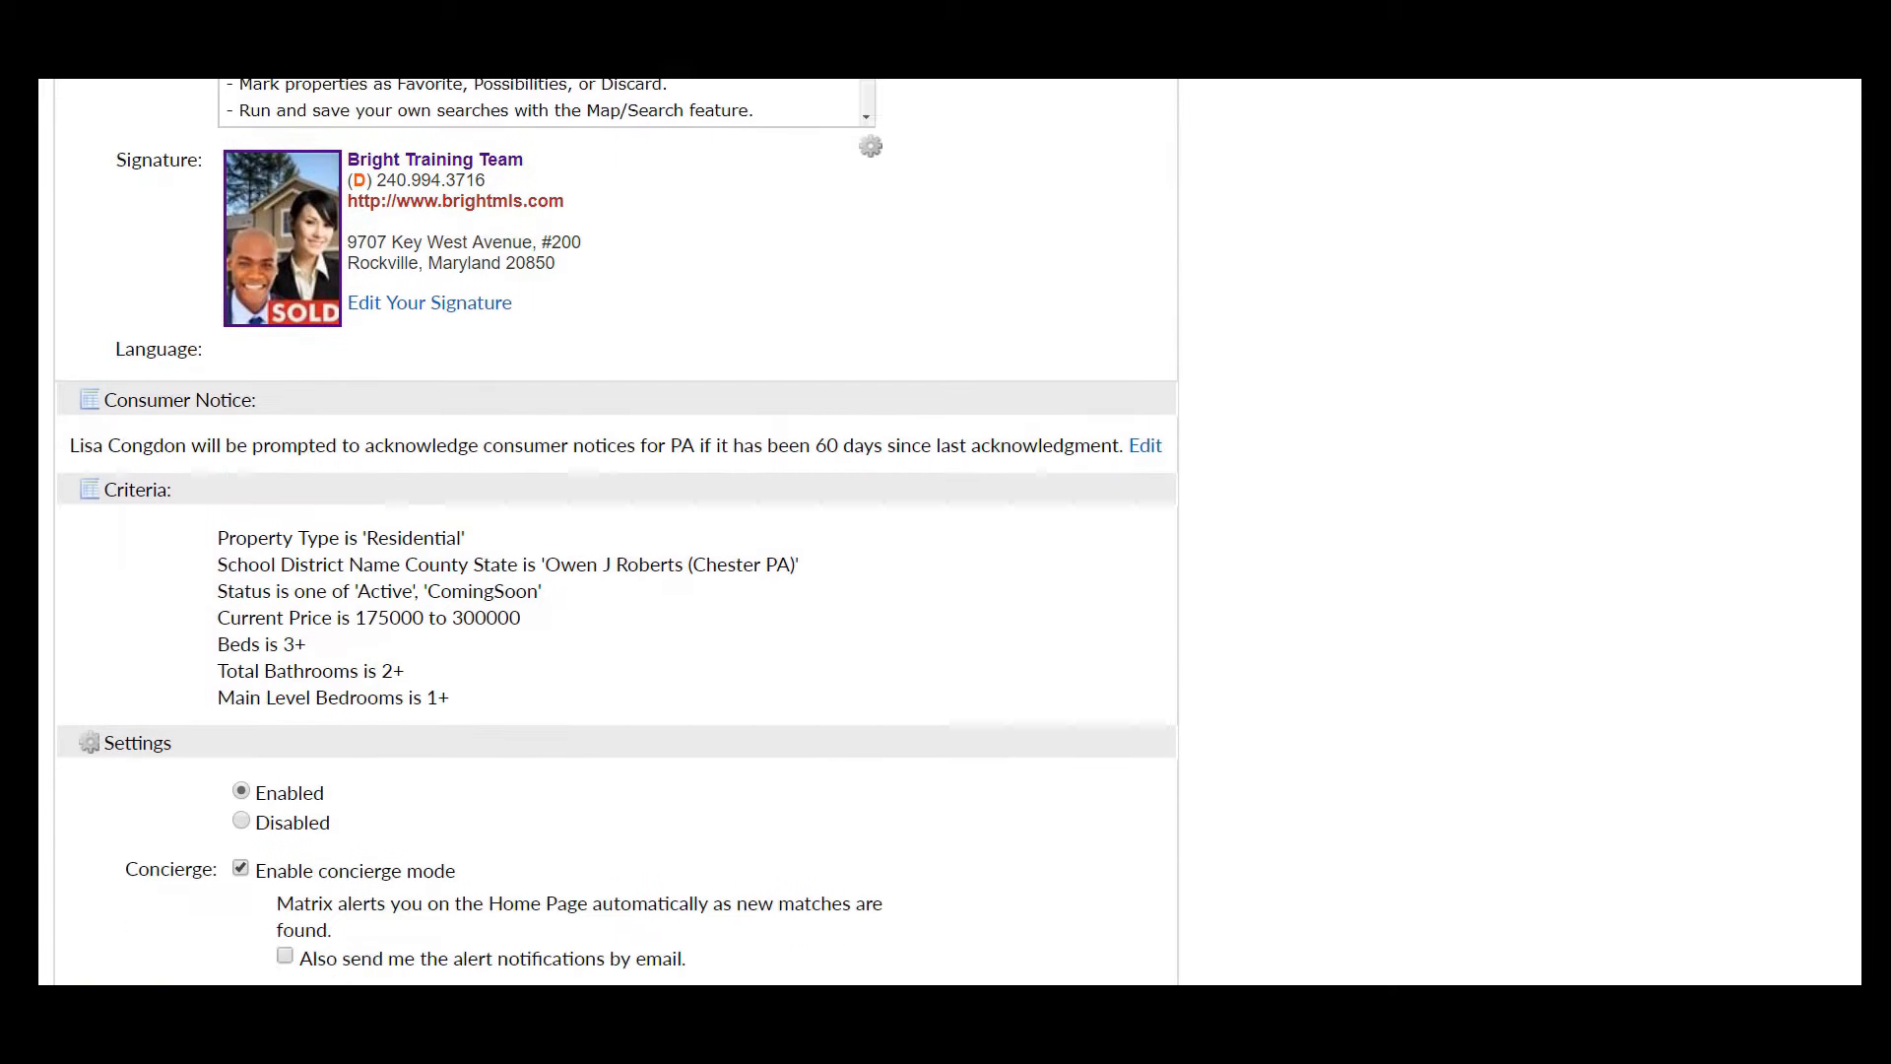
{"action": "scroll", "coordinate": [616, 532], "scroll_direction": "down", "scroll_amount": 1}
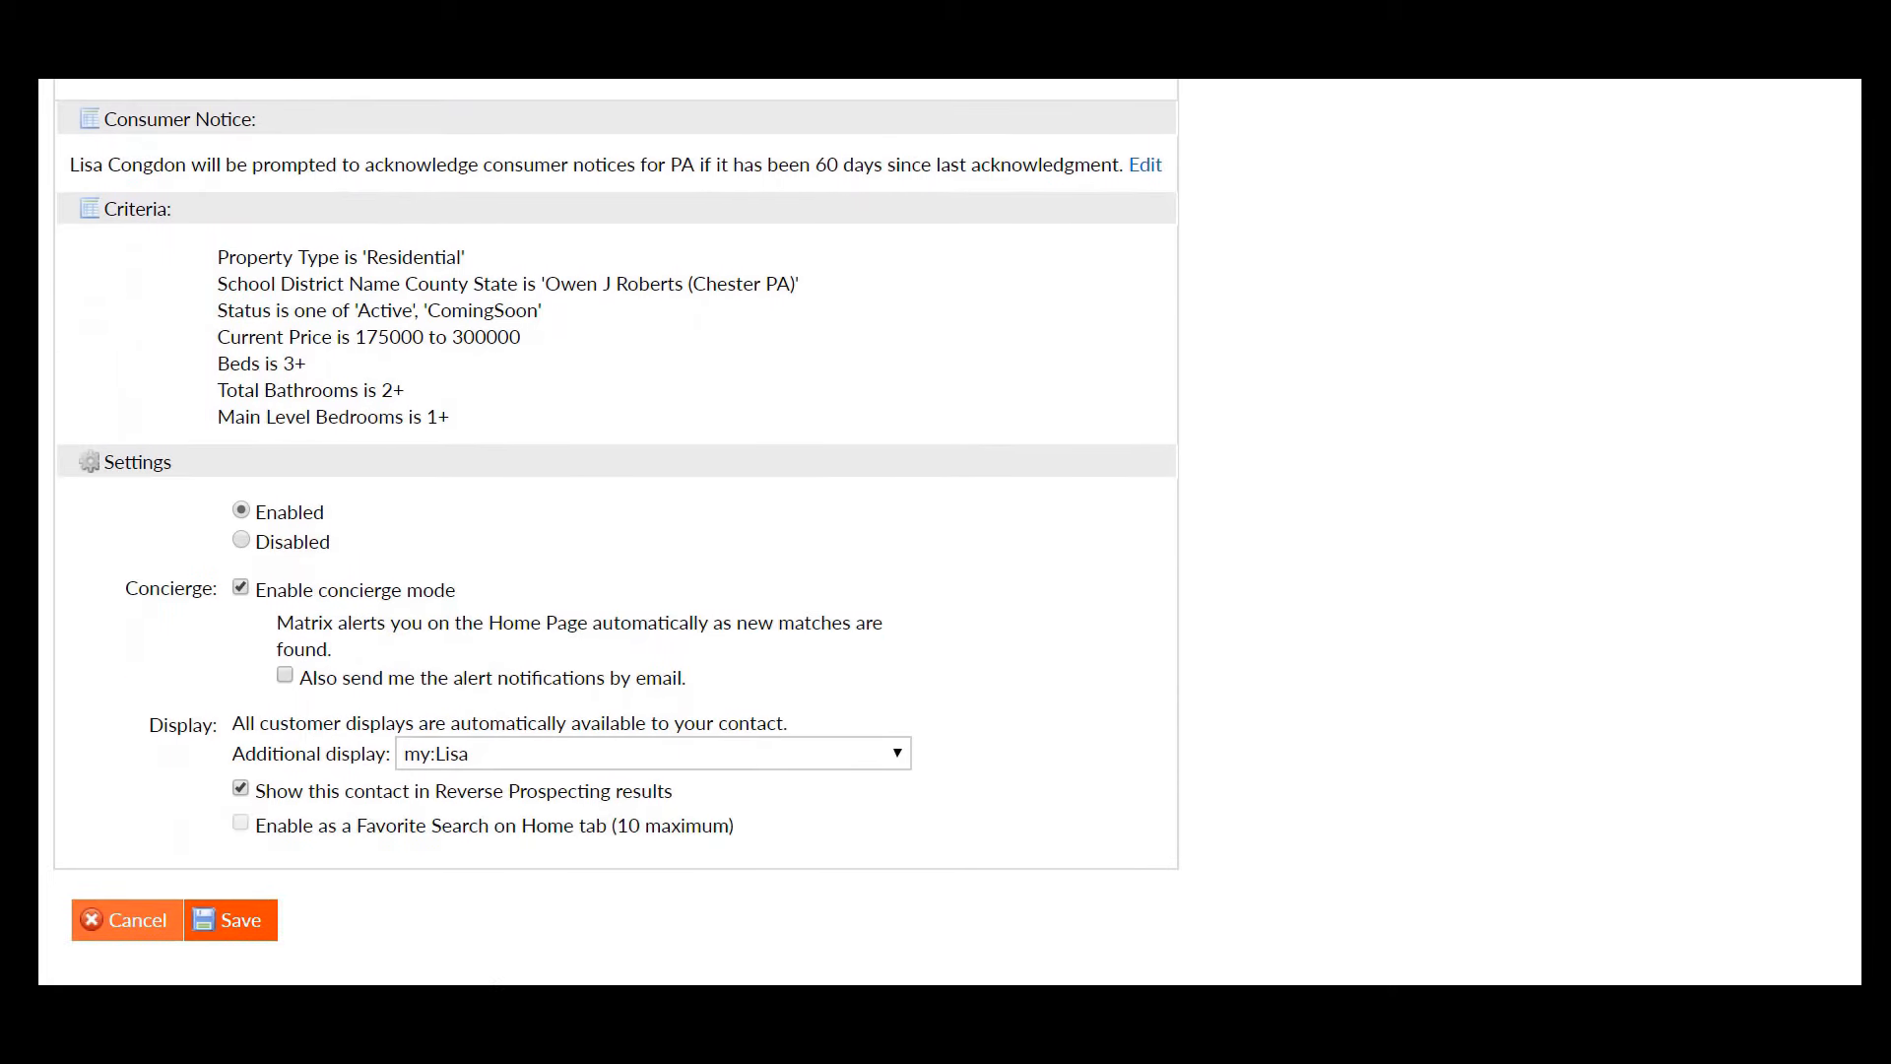
- Uncheck Enable concierge mode and confirm the change
{"action": "left_click", "coordinate": [242, 588]}
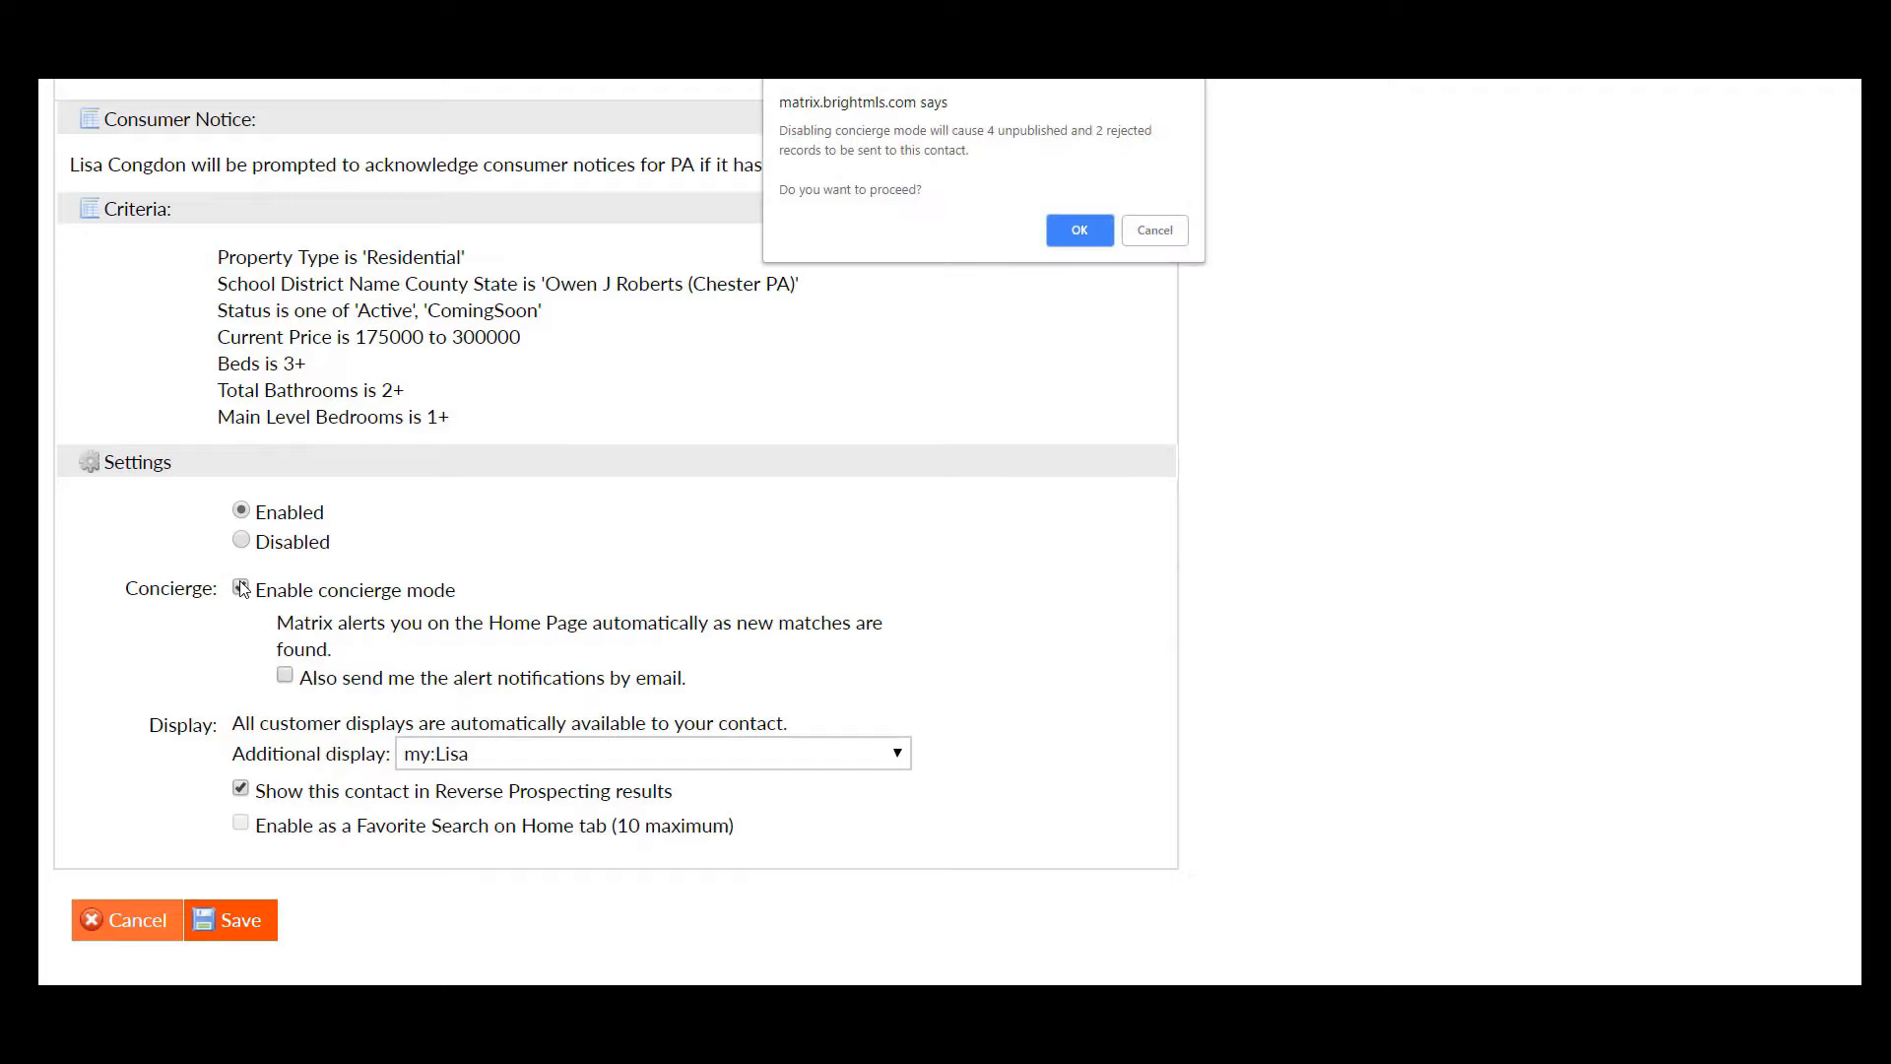
{"action": "left_click", "coordinate": [1078, 229]}
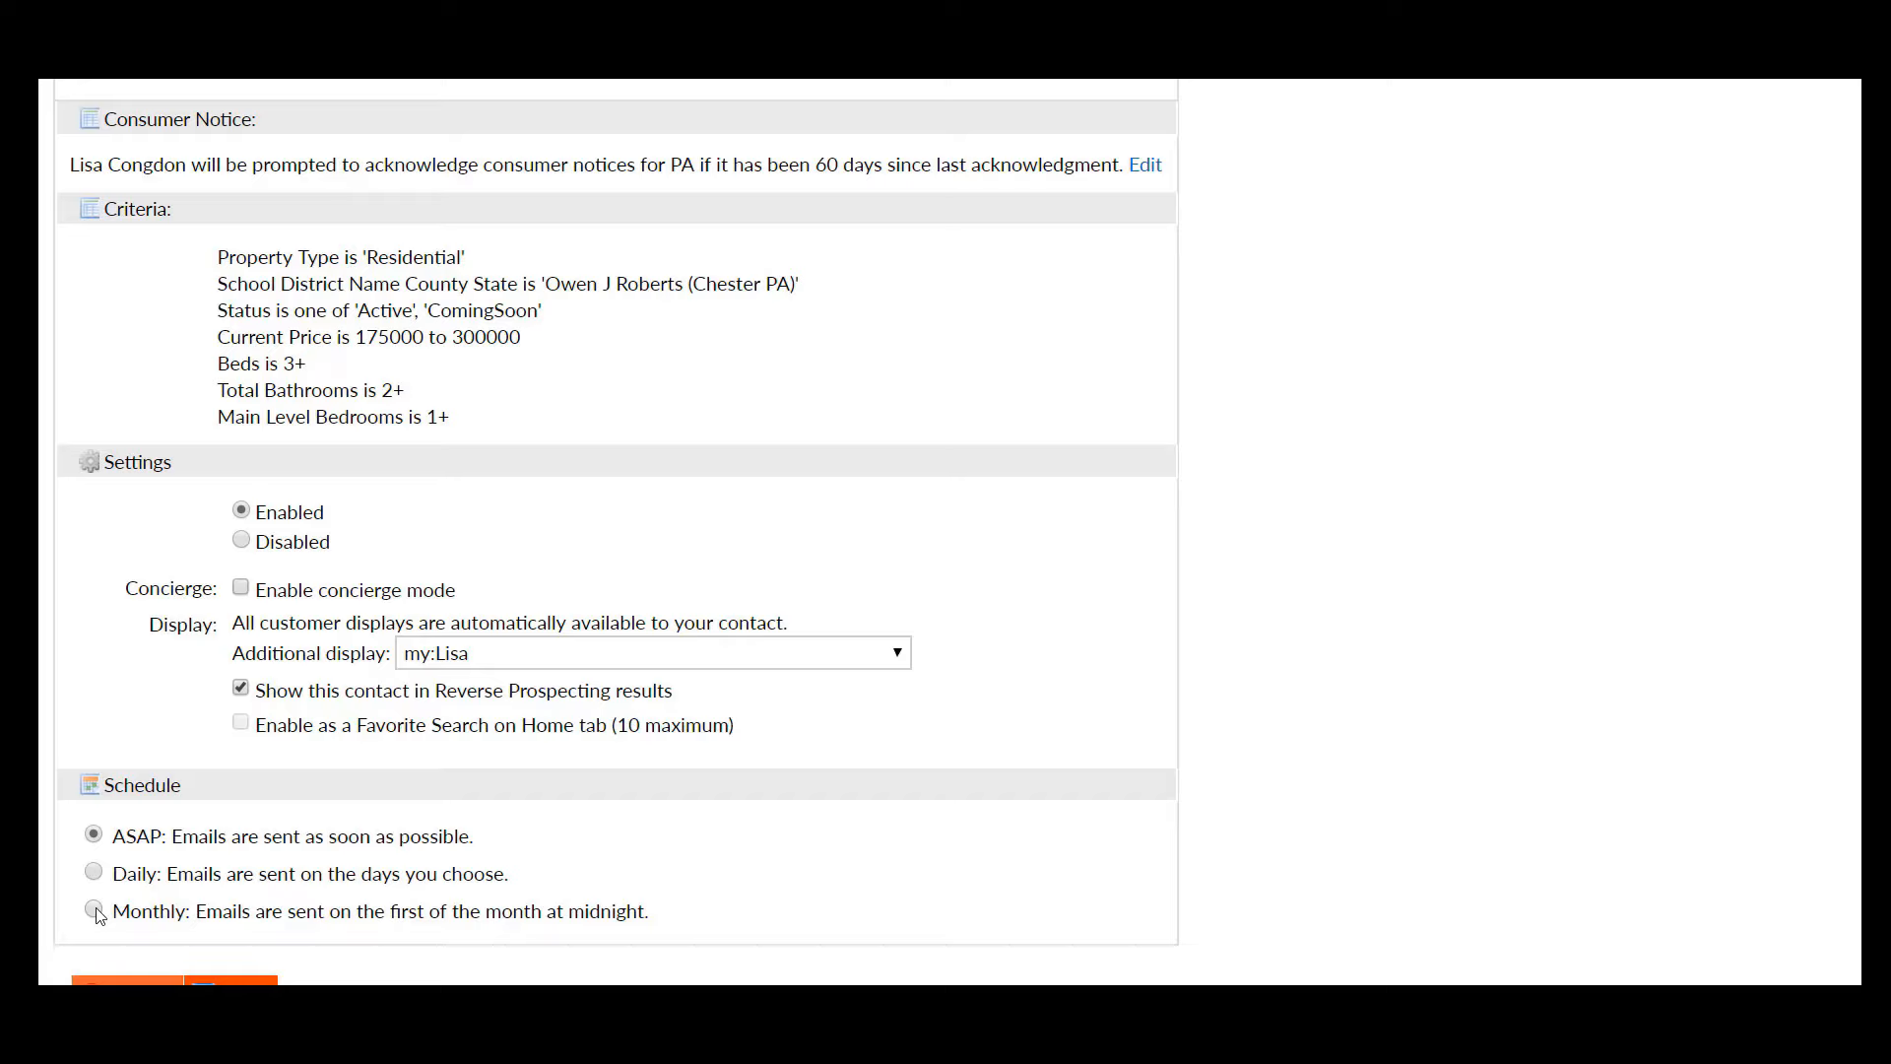
- Set the 'Homes from Owen J. Roberts' auto email to Disabled
{"action": "left_click", "coordinate": [241, 542]}
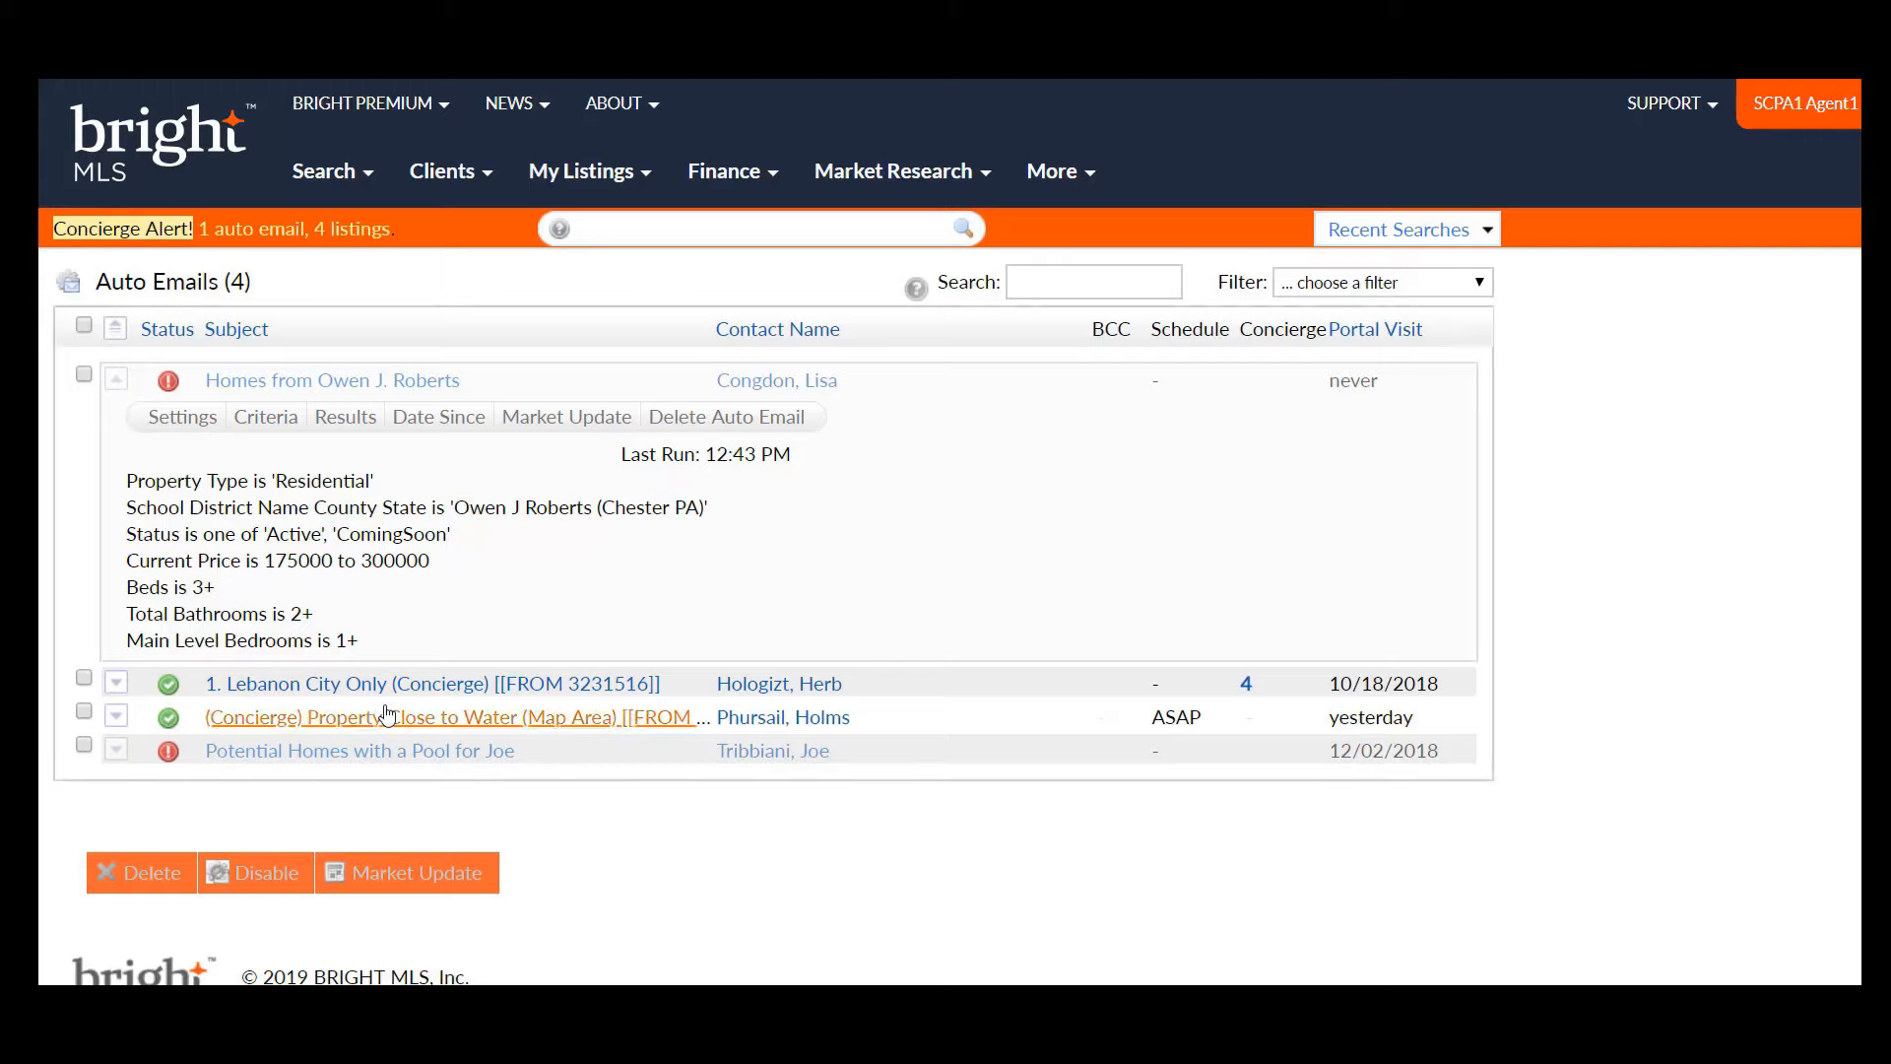
- Tick the disabled 'Homes from Owen J. Roberts' row and show the Clients menu
{"action": "left_click", "coordinate": [84, 375]}
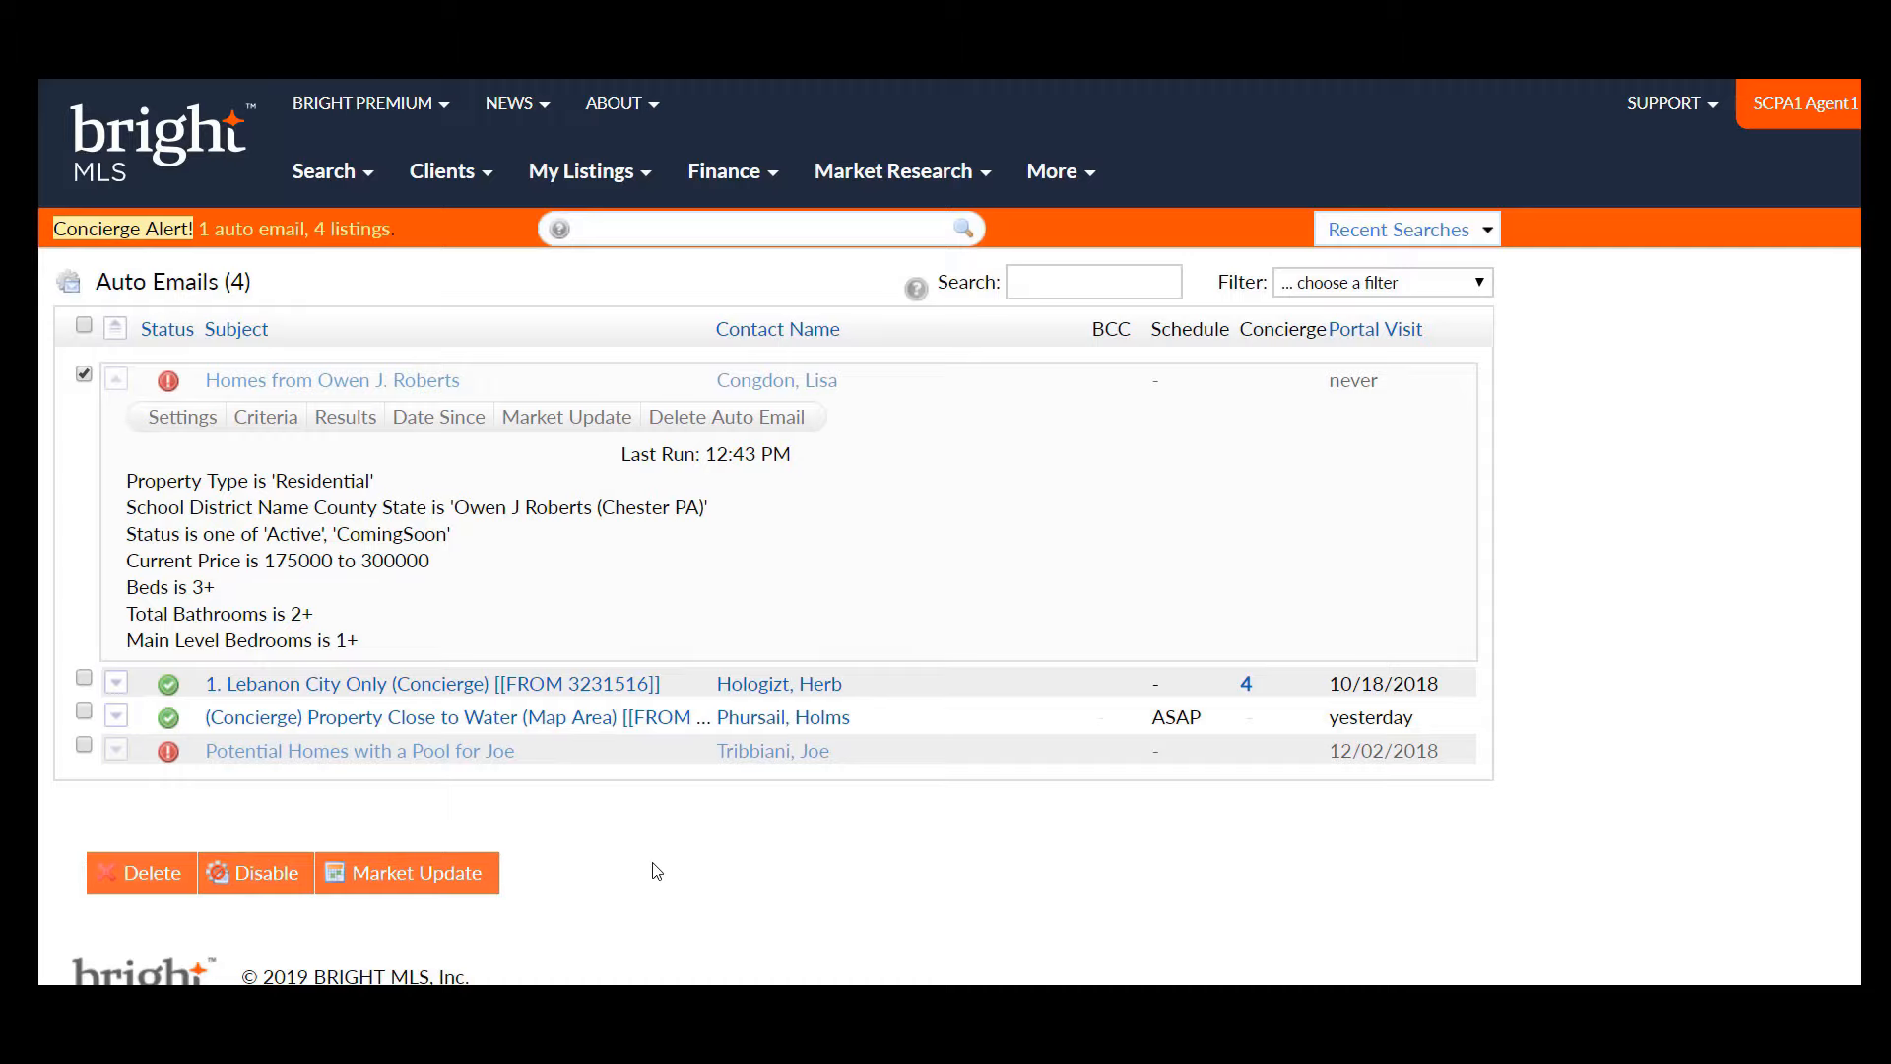
{"action": "left_click", "coordinate": [445, 175]}
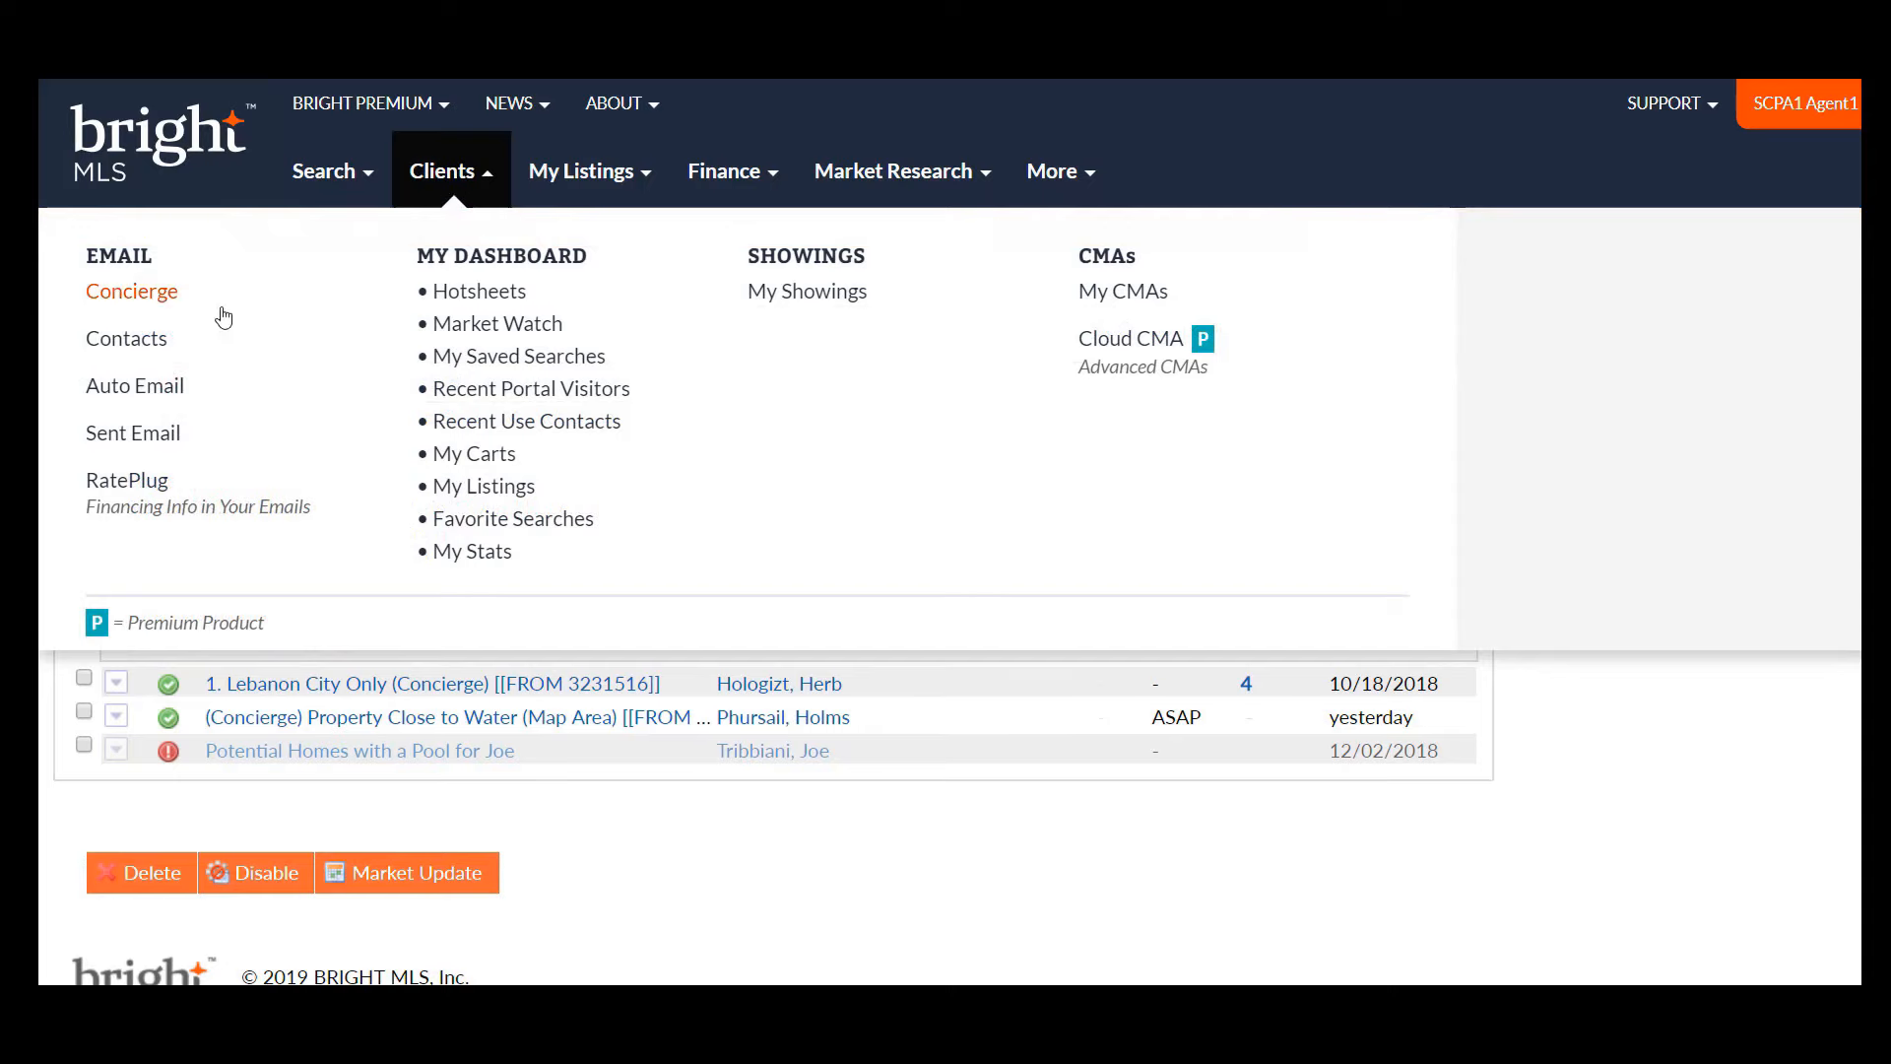
- Open the buyer contact's record for editing from the Contacts list
{"action": "left_click", "coordinate": [122, 340]}
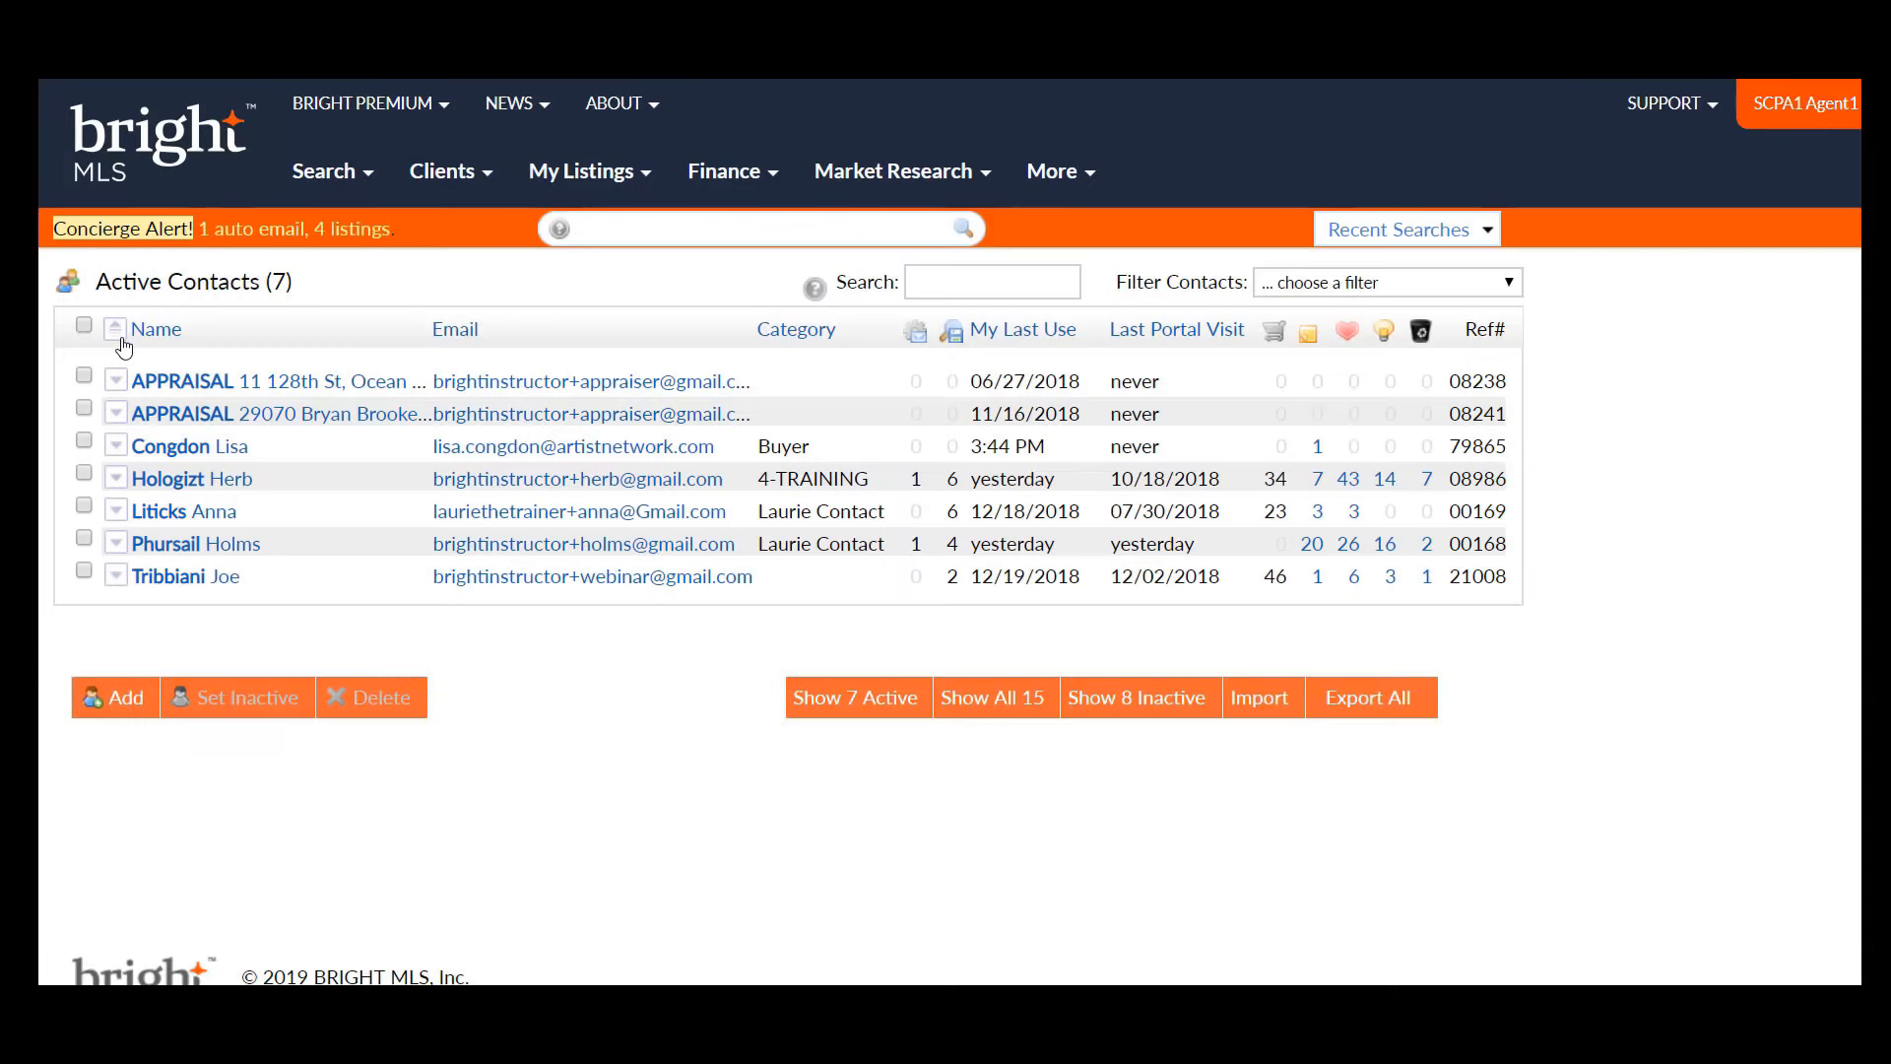
{"action": "left_click", "coordinate": [116, 447]}
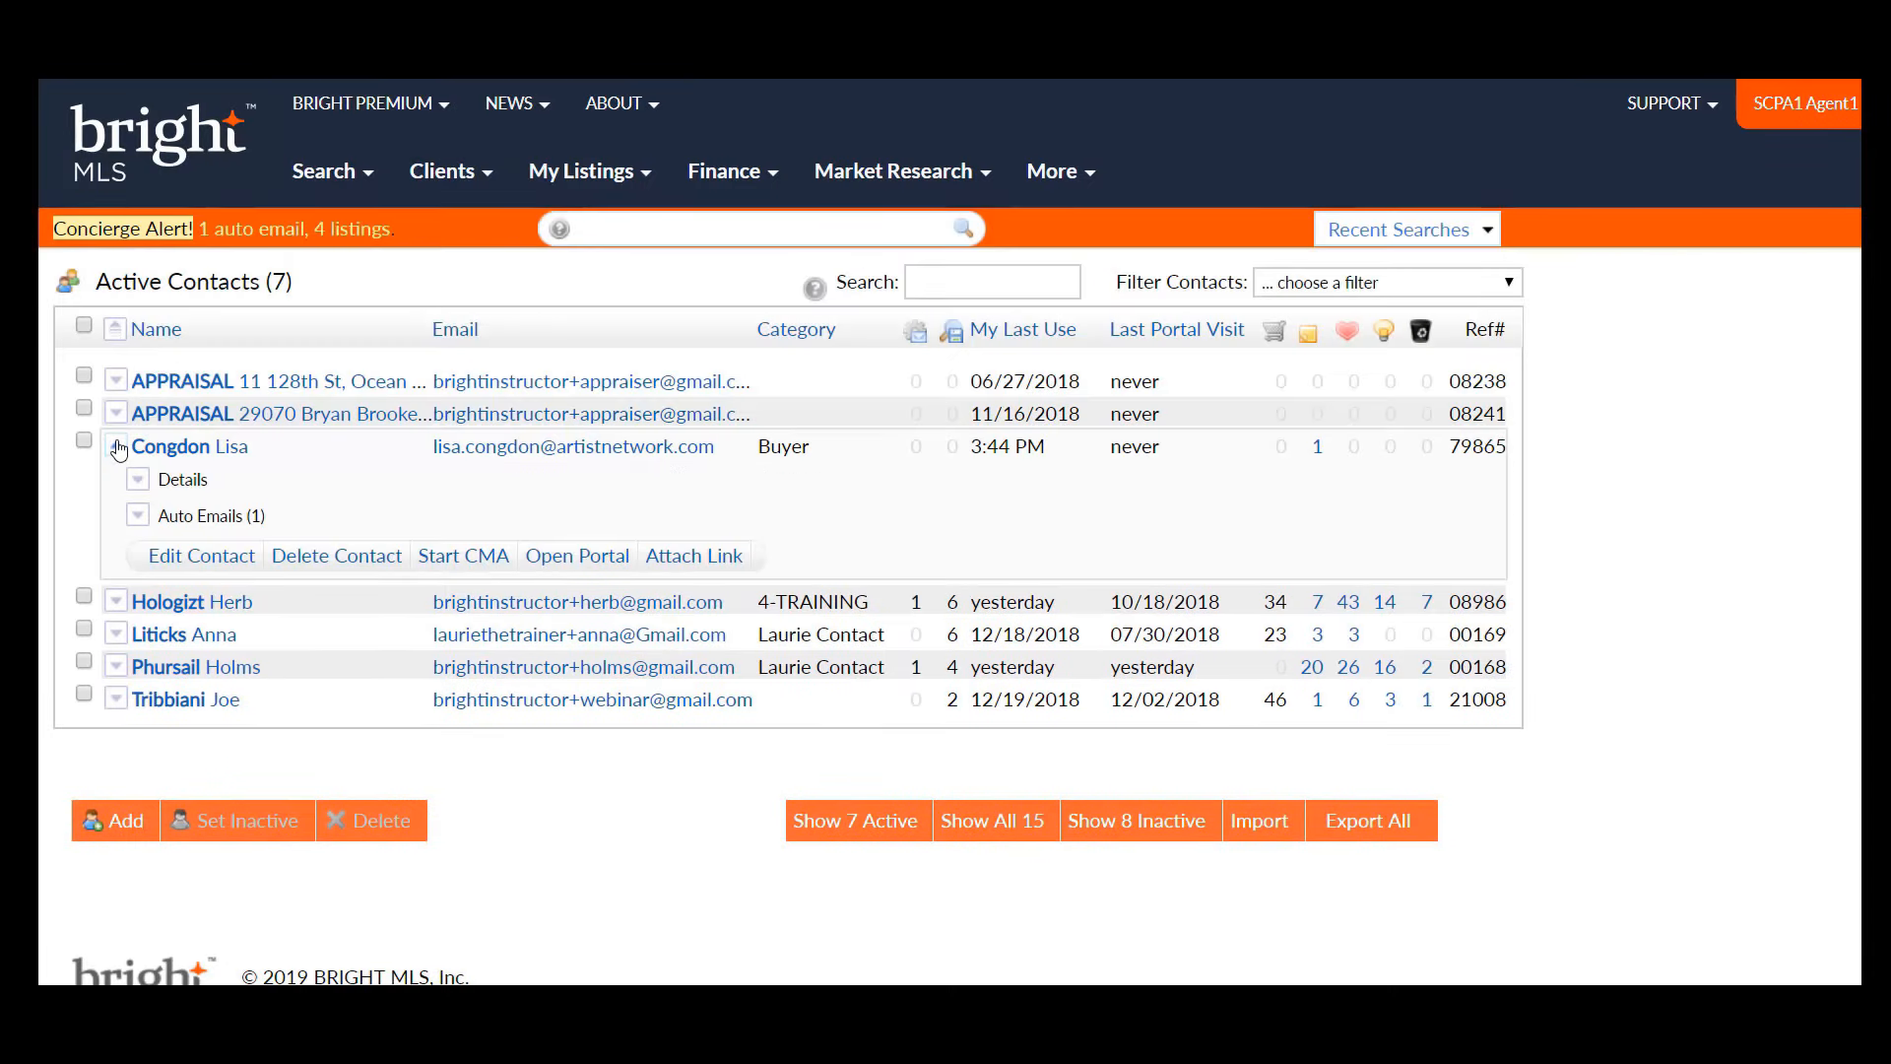
{"action": "left_click", "coordinate": [202, 556]}
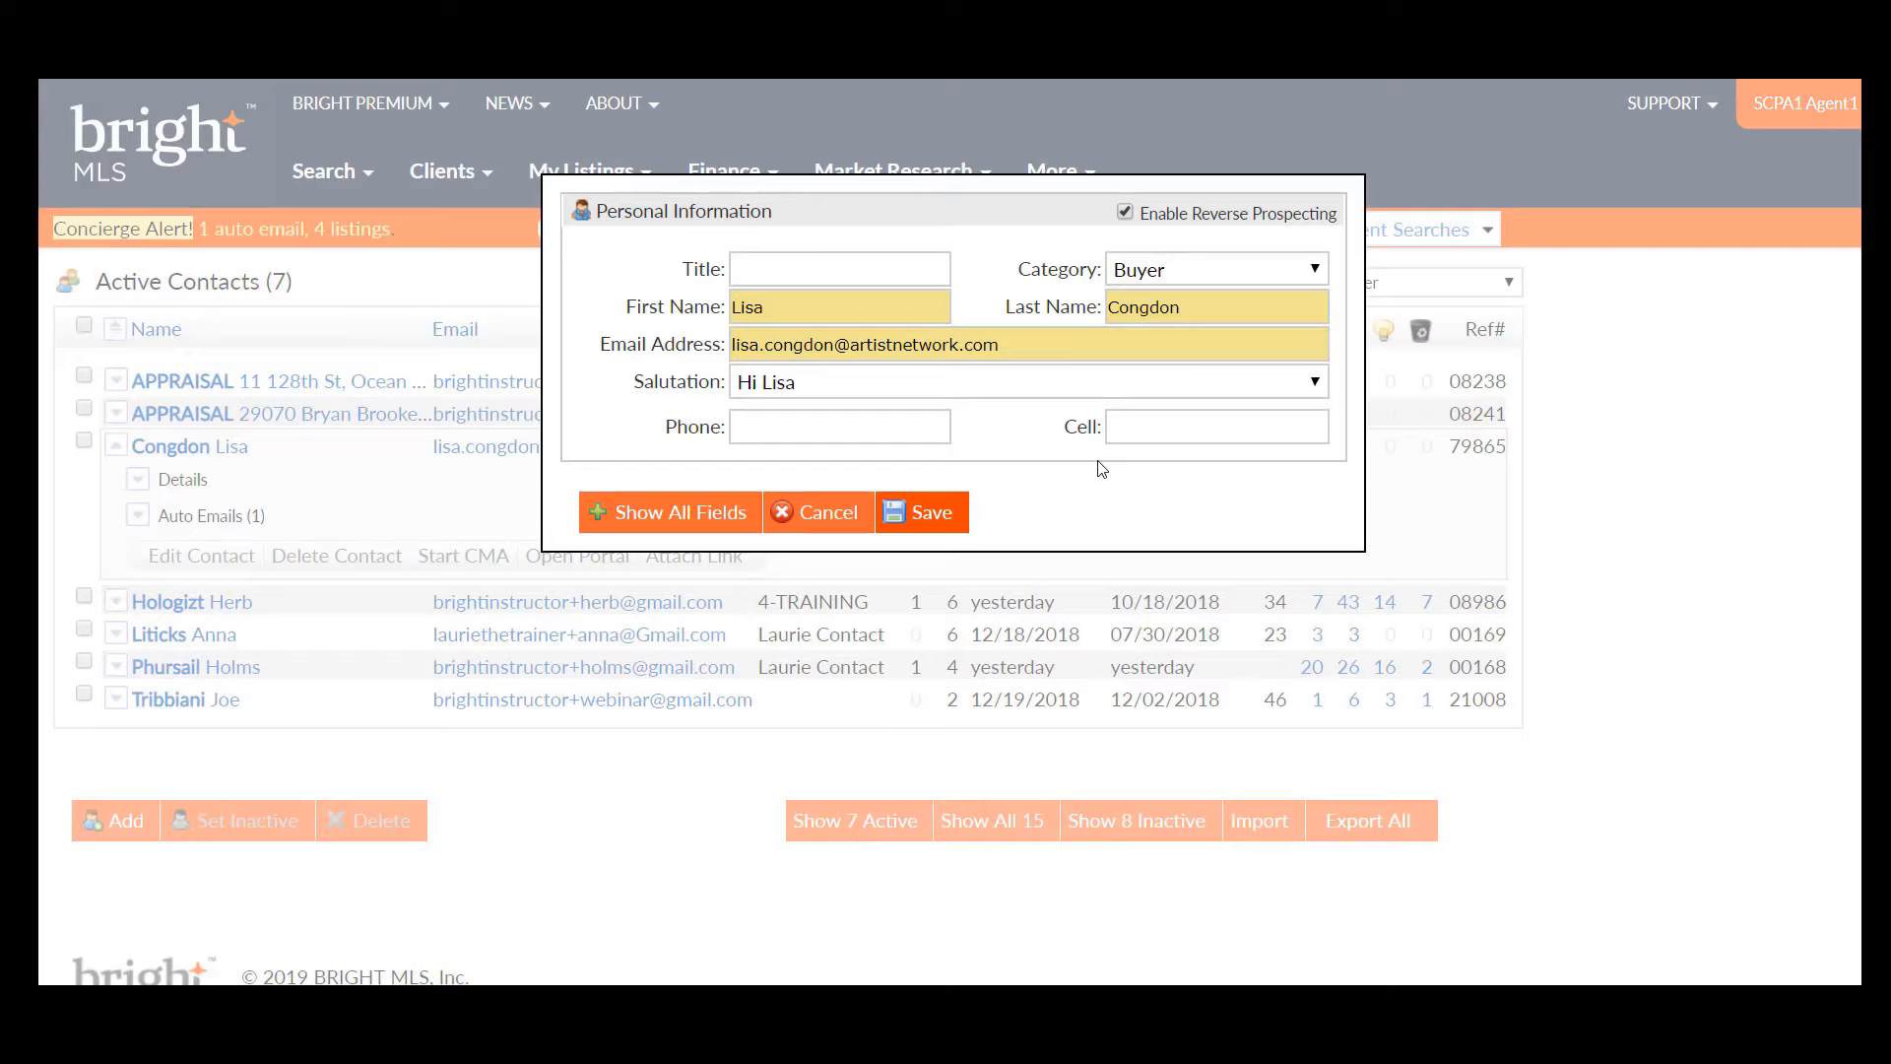
- Check the contact's e-mail field and keep Buyer as the contact category
{"action": "left_click", "coordinate": [1023, 353]}
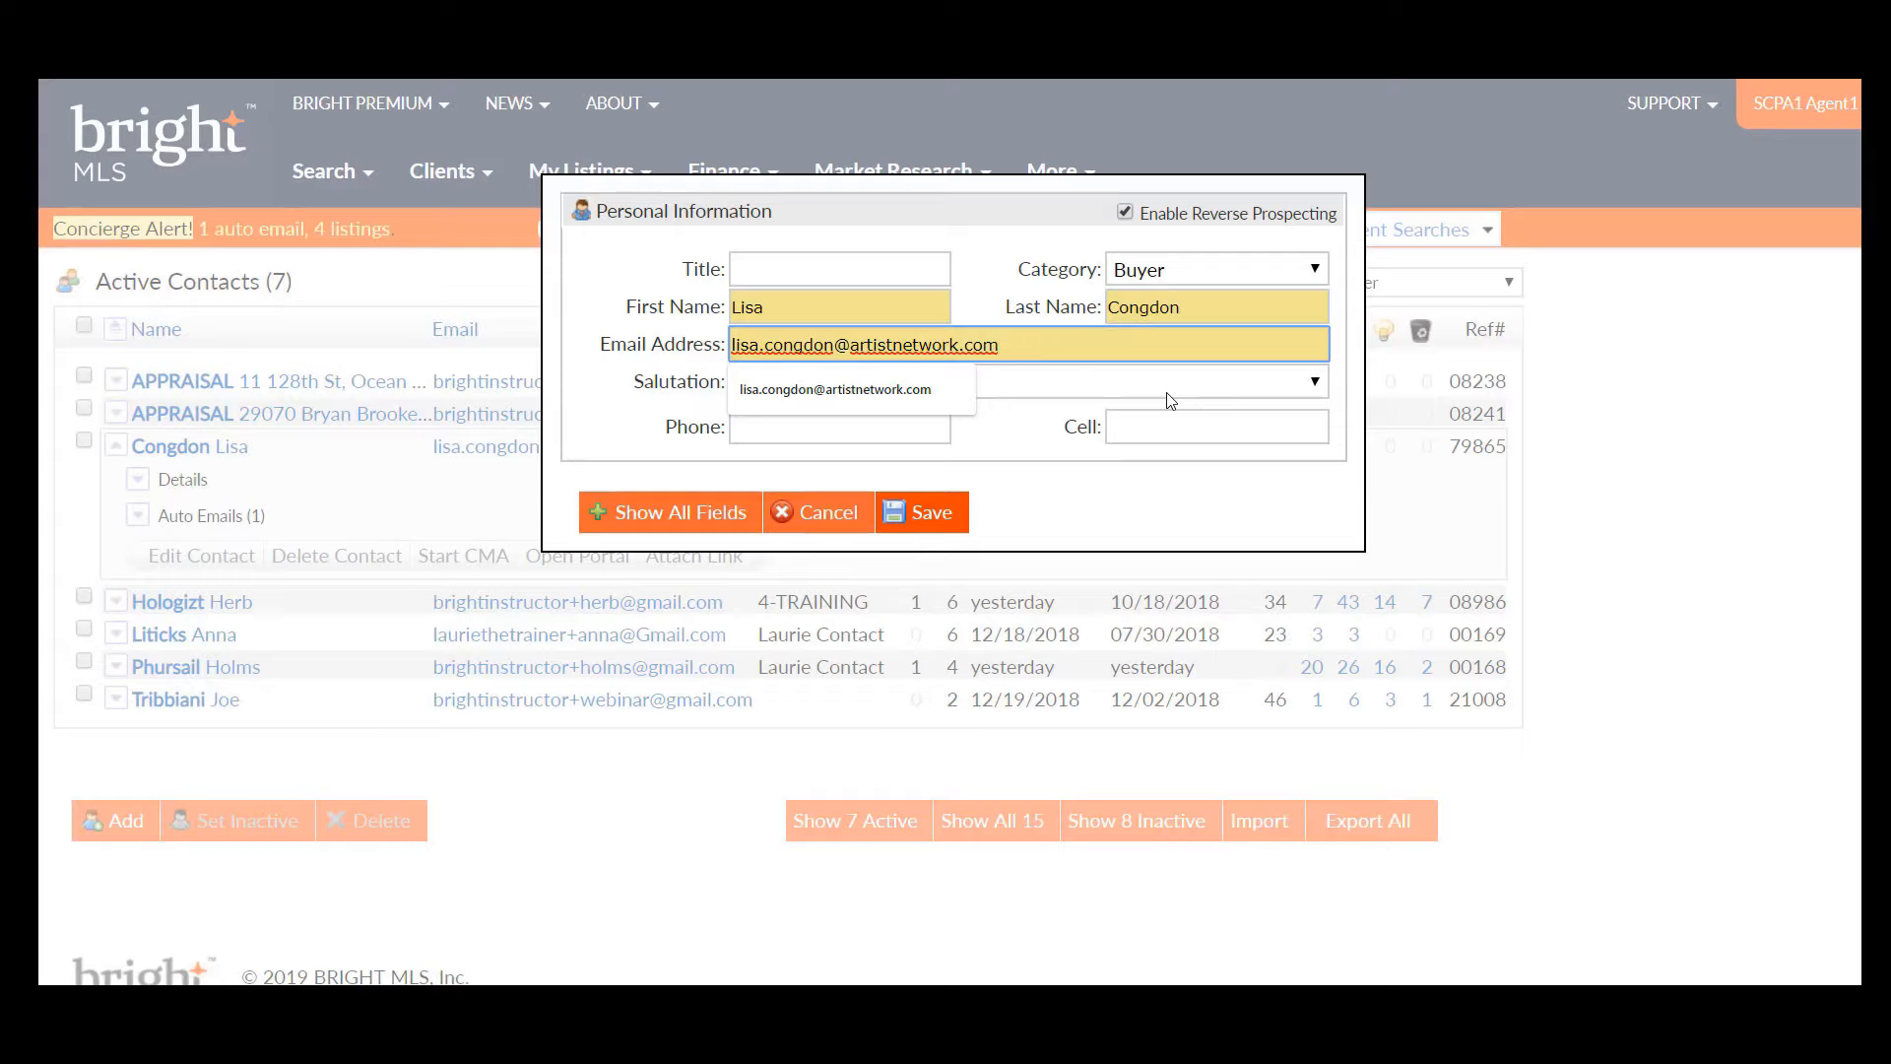
{"action": "left_click", "coordinate": [1313, 272]}
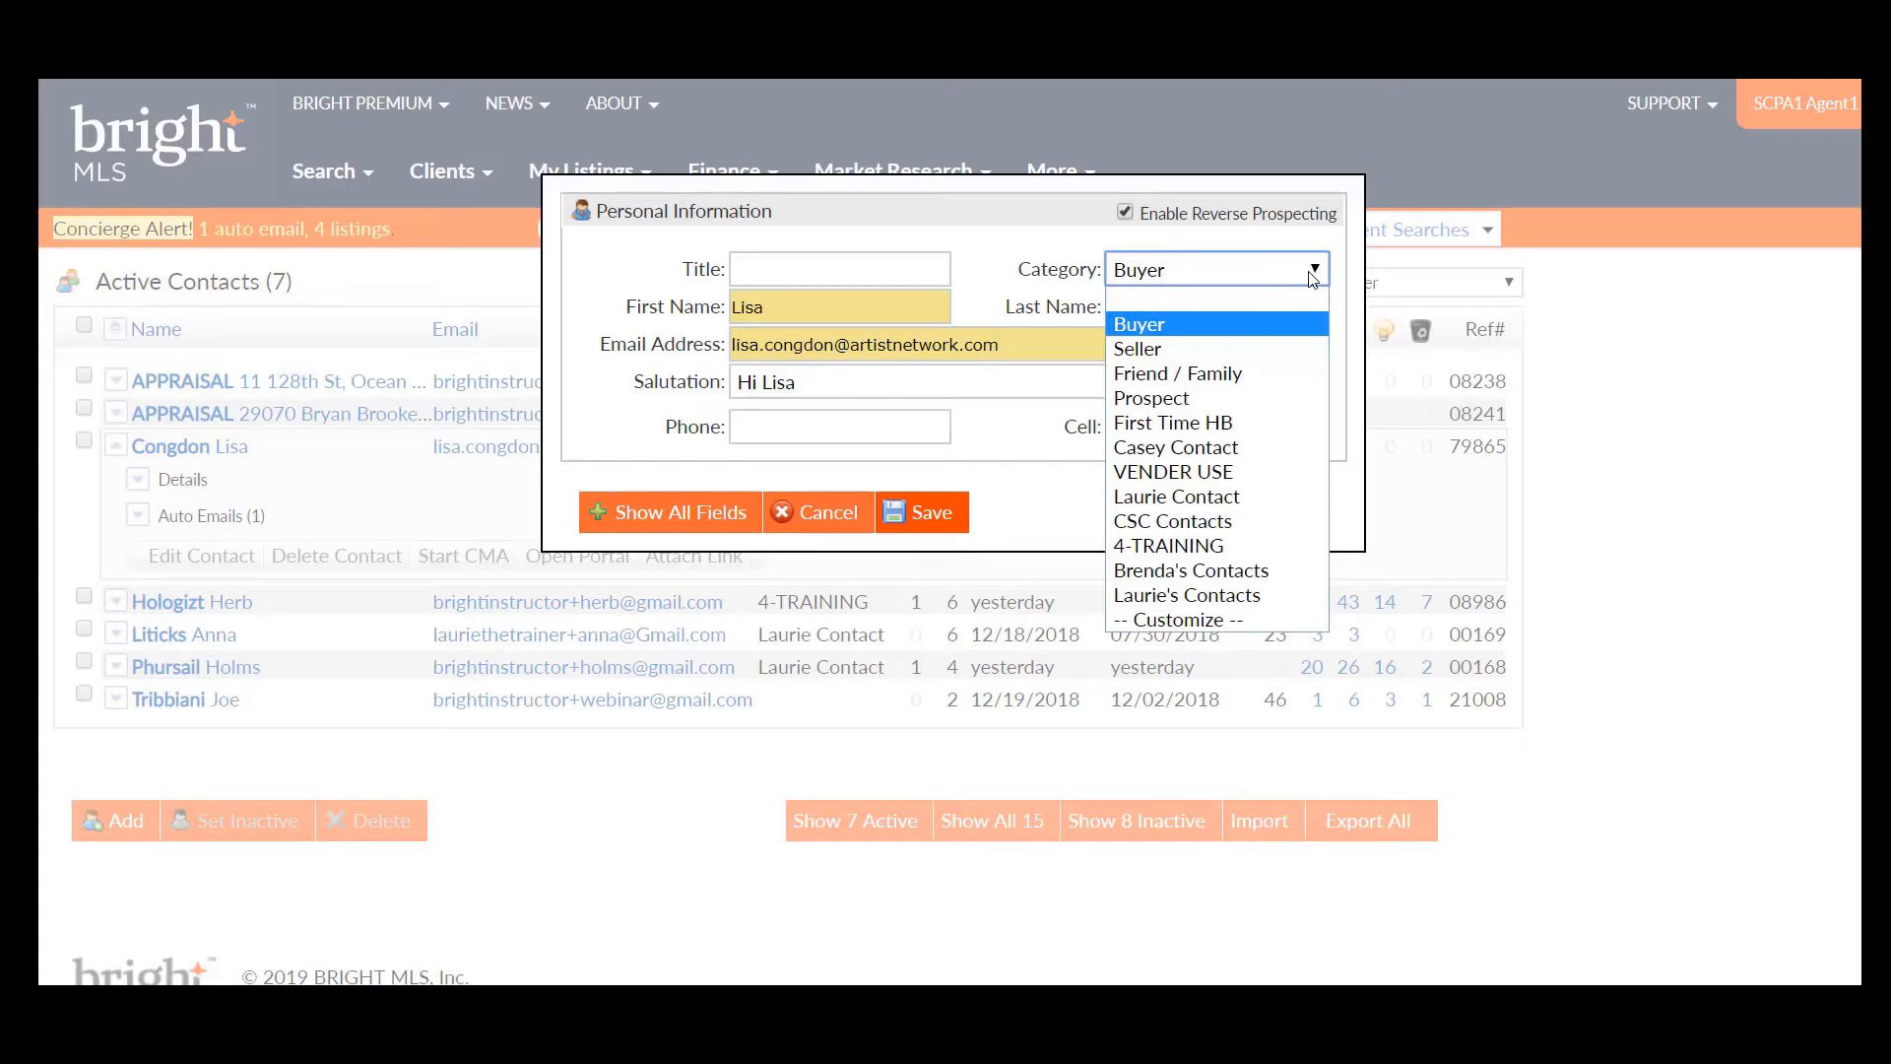
{"action": "left_click", "coordinate": [1307, 238]}
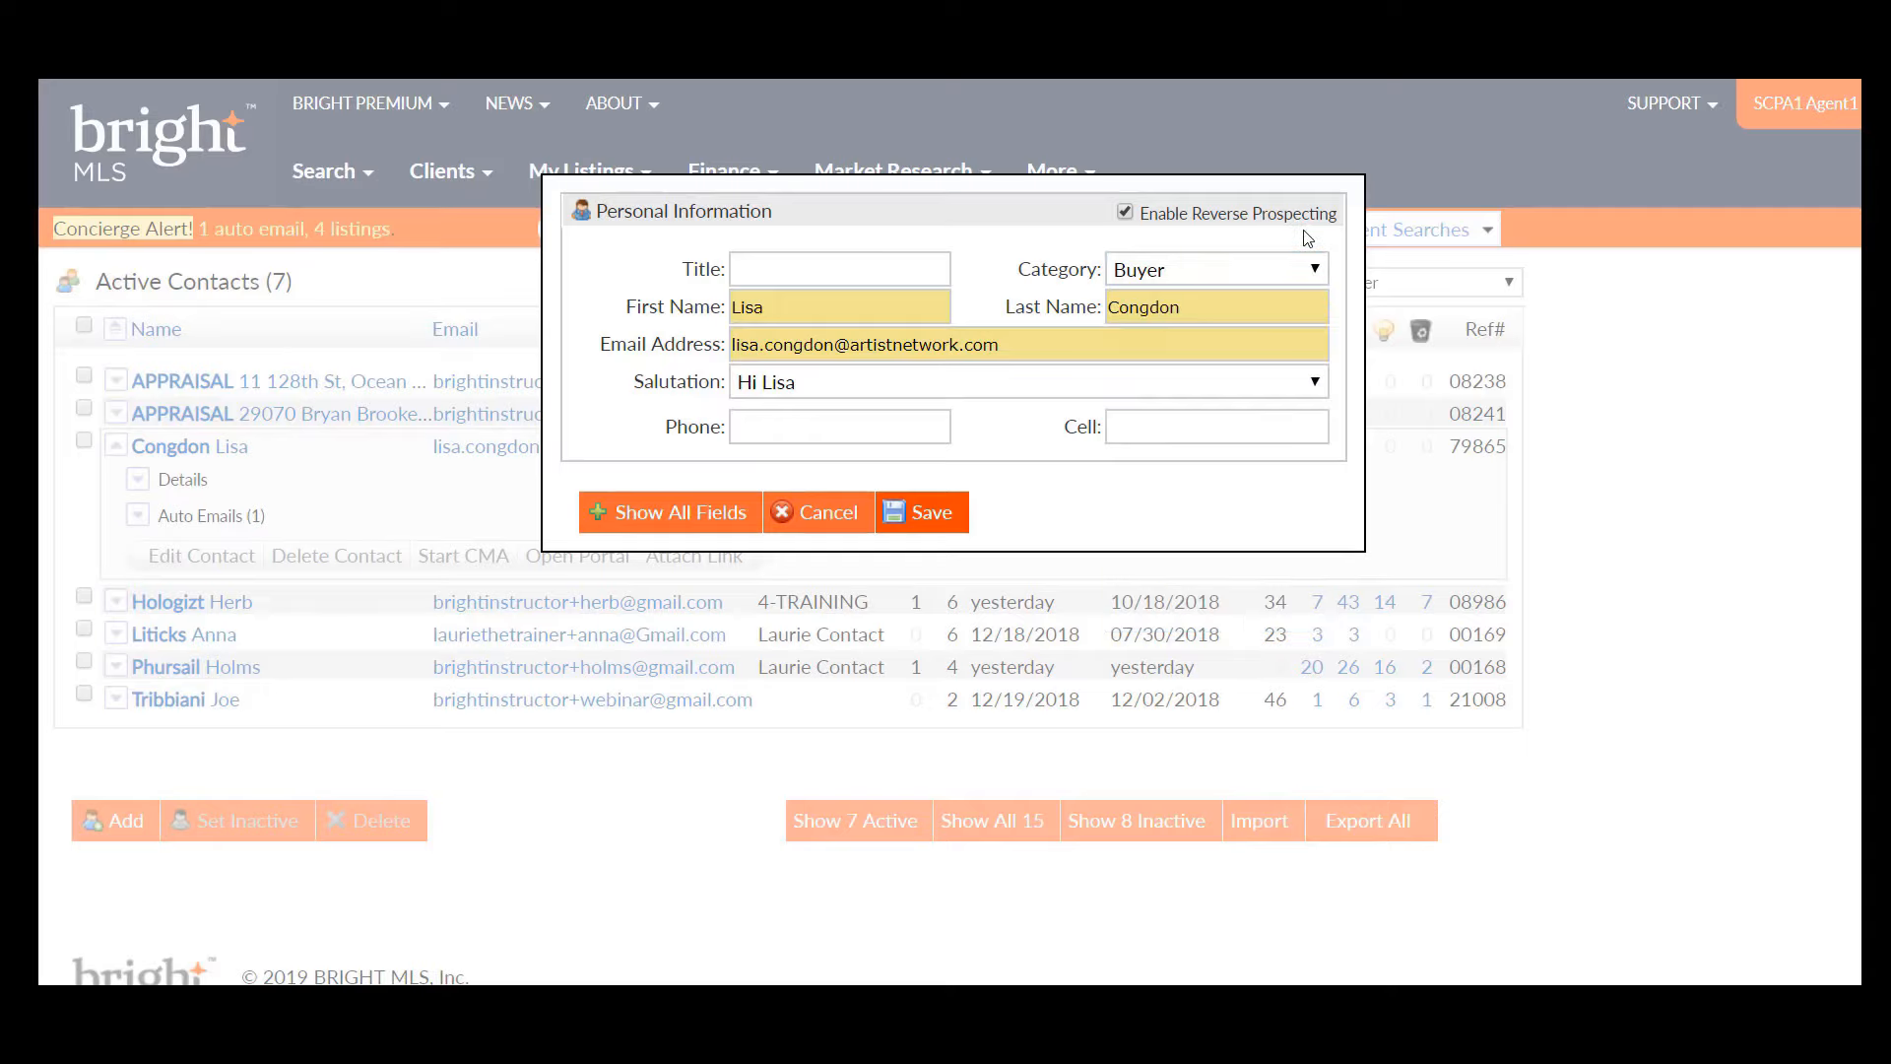